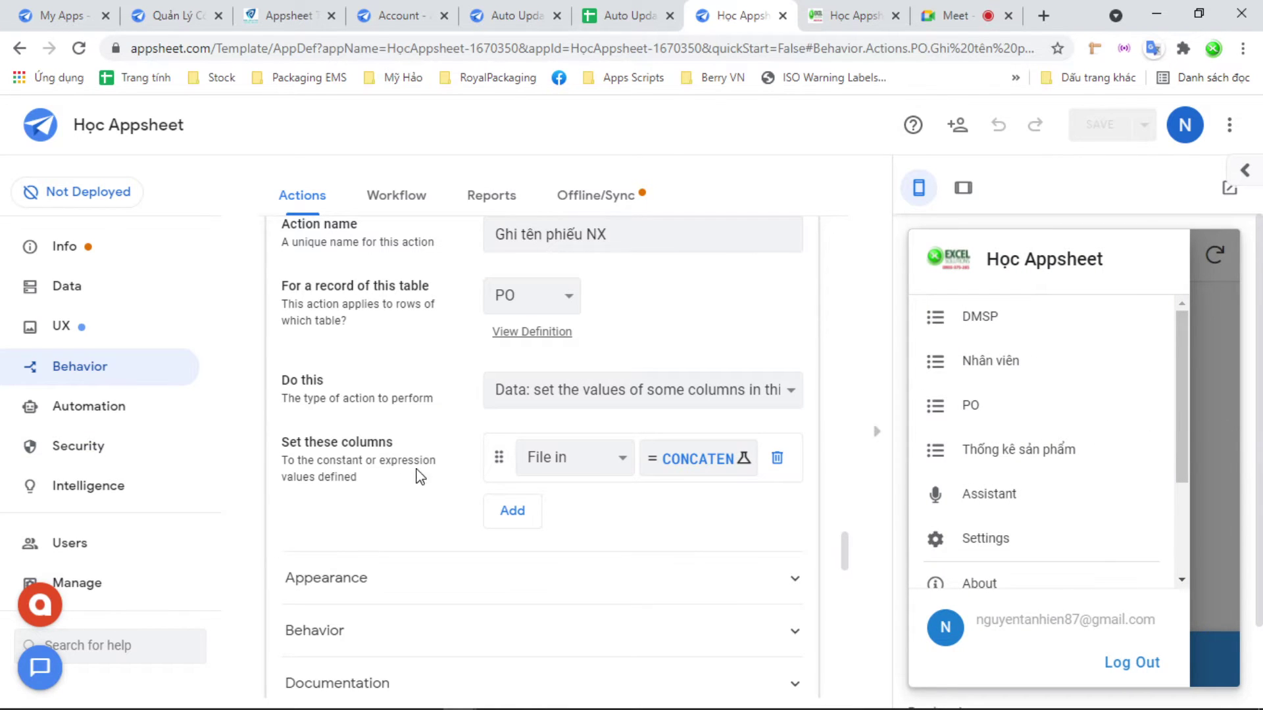
- Open the app's Automation bots and hide the app preview to widen the editor
click(92, 411)
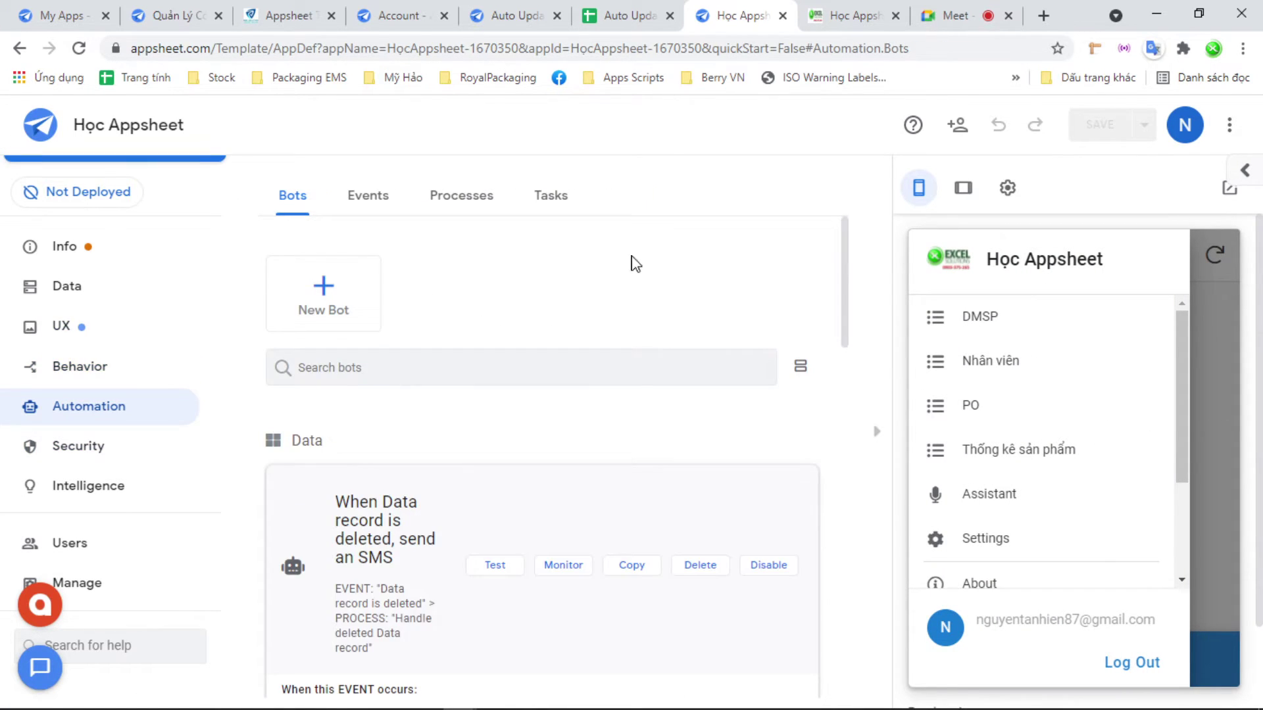
scroll(578, 377, down, 3)
scroll(578, 378, down, 4)
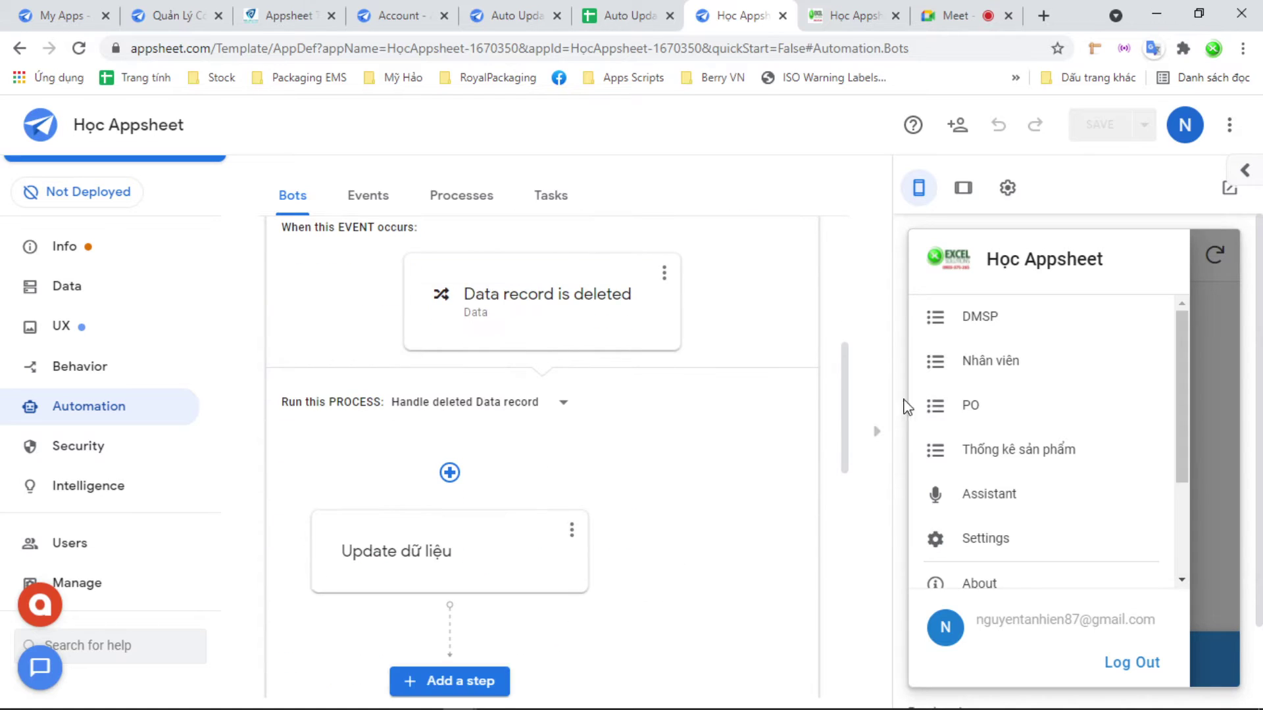
click(875, 437)
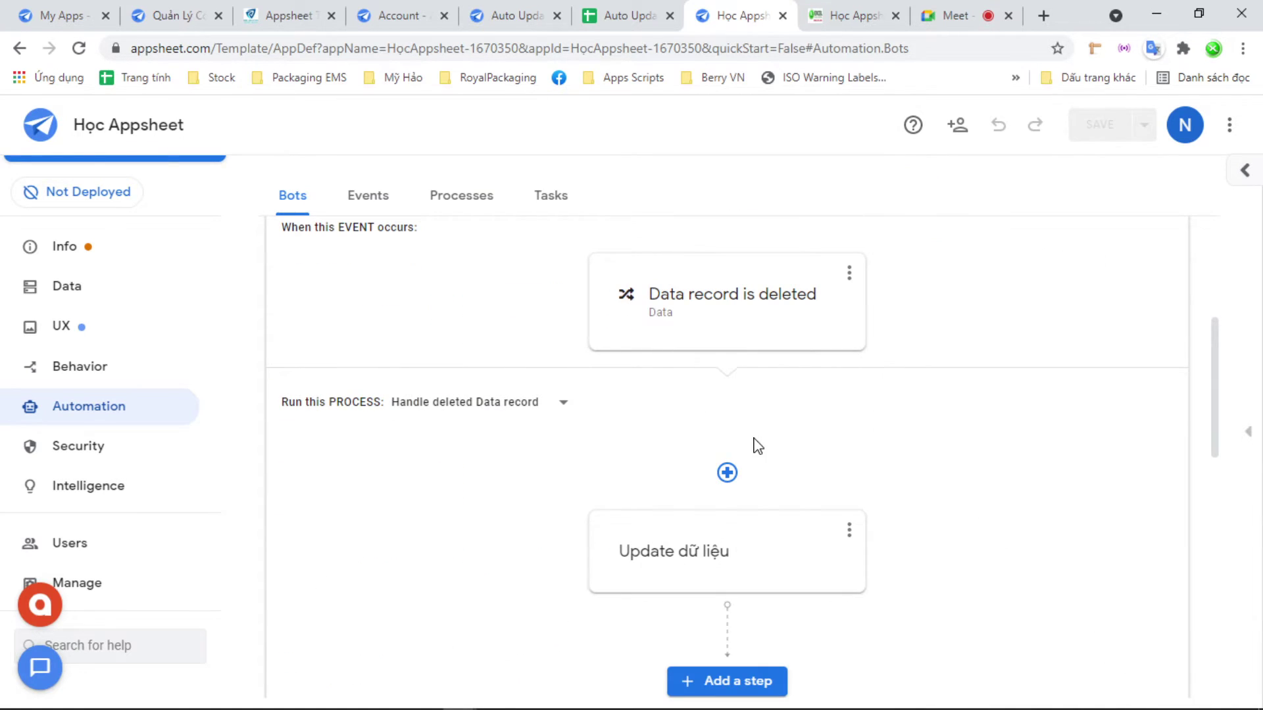
- Review the 'Data record is deleted, send an SMS' bot, then collapse it into a card
scroll(556, 423, down, 2)
scroll(697, 426, down, 1)
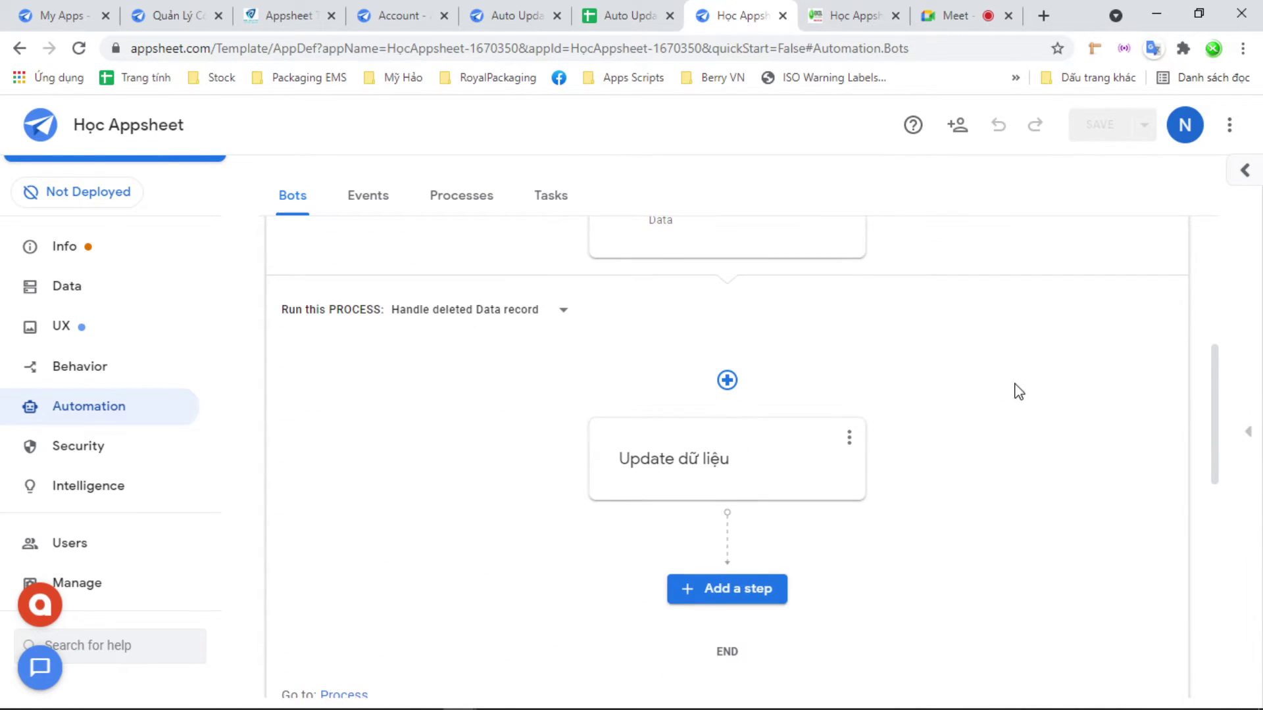
scroll(999, 391, up, 5)
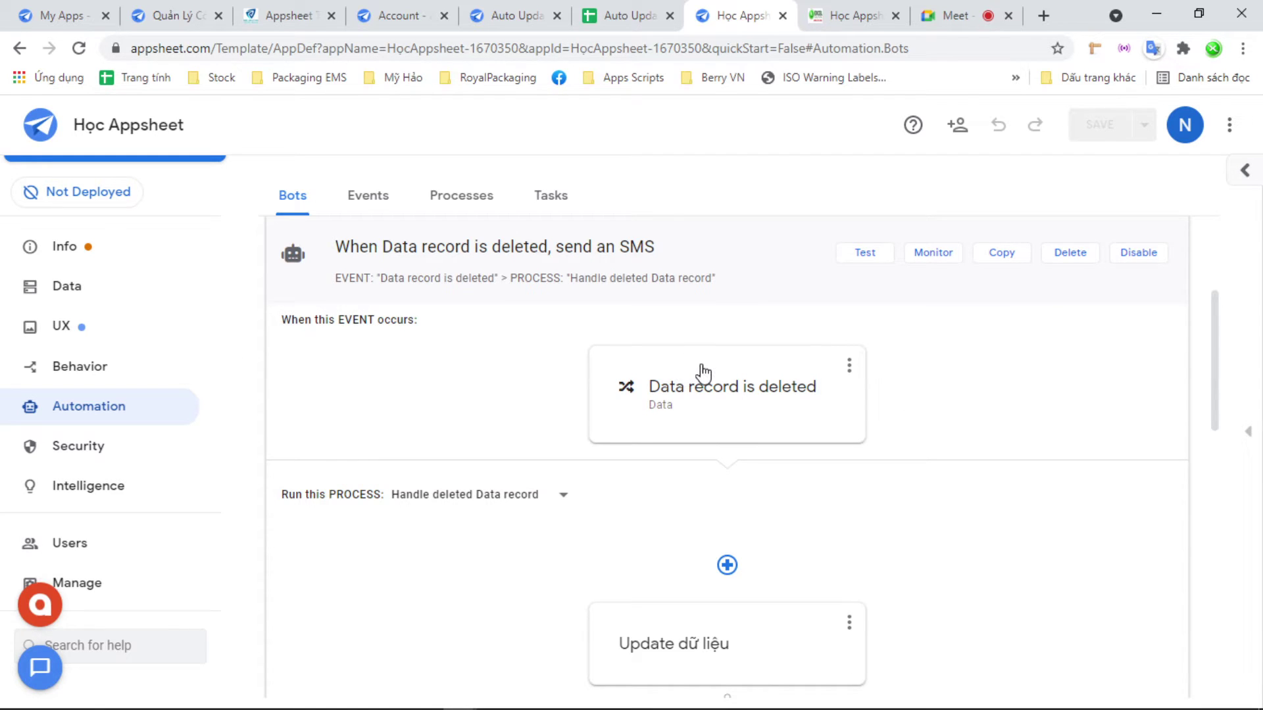
scroll(703, 372, up, 1)
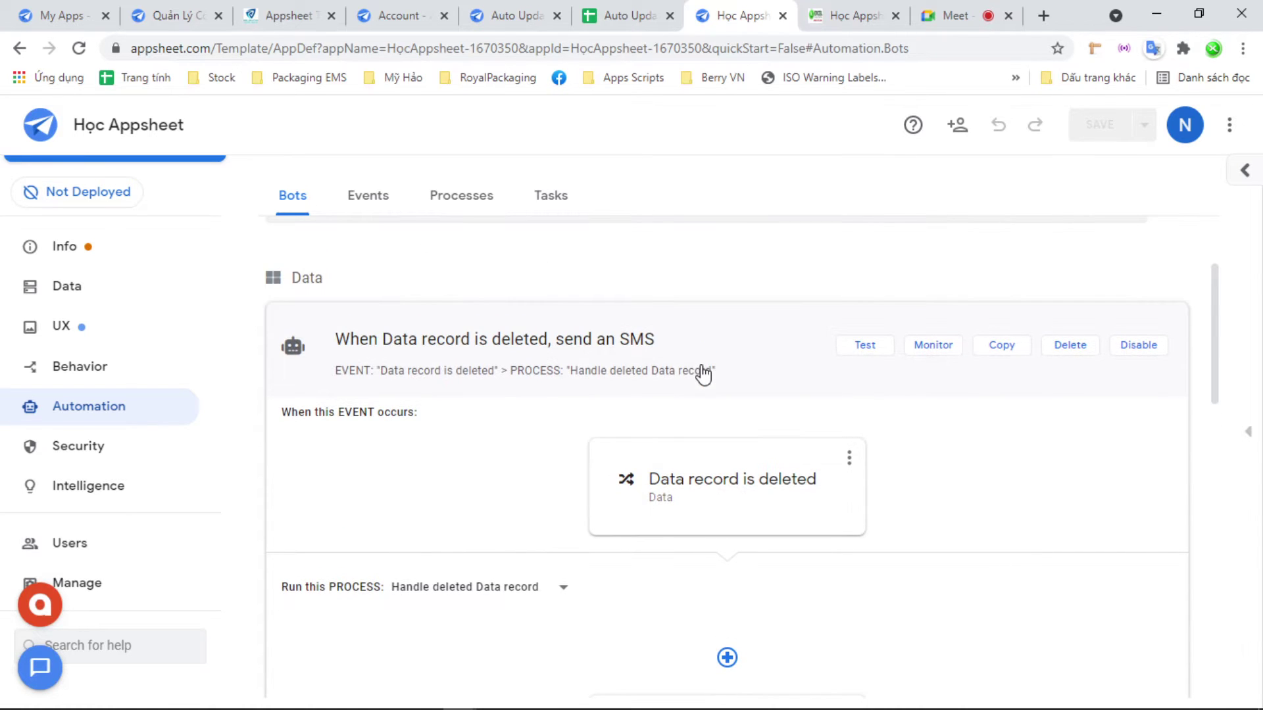
click(291, 356)
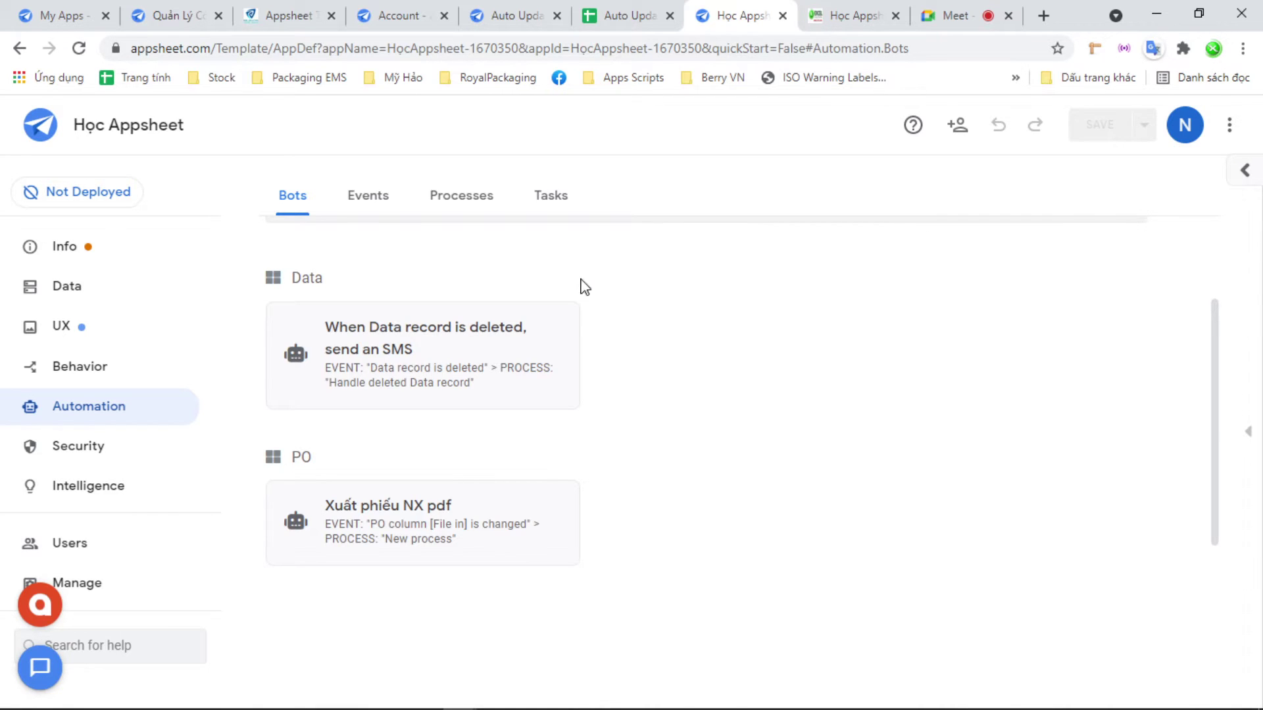
- Browse the Events, Processes and Tasks lists, then return to the Bots list
click(363, 197)
click(462, 197)
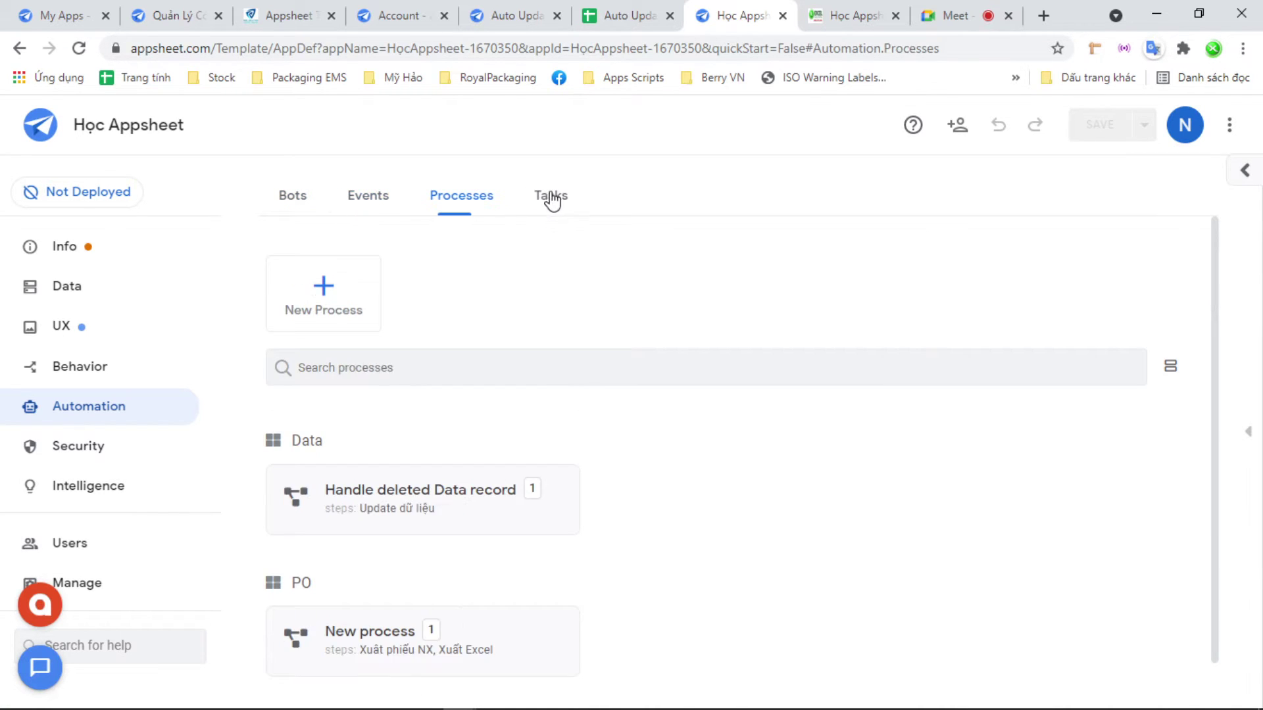
click(550, 196)
click(291, 206)
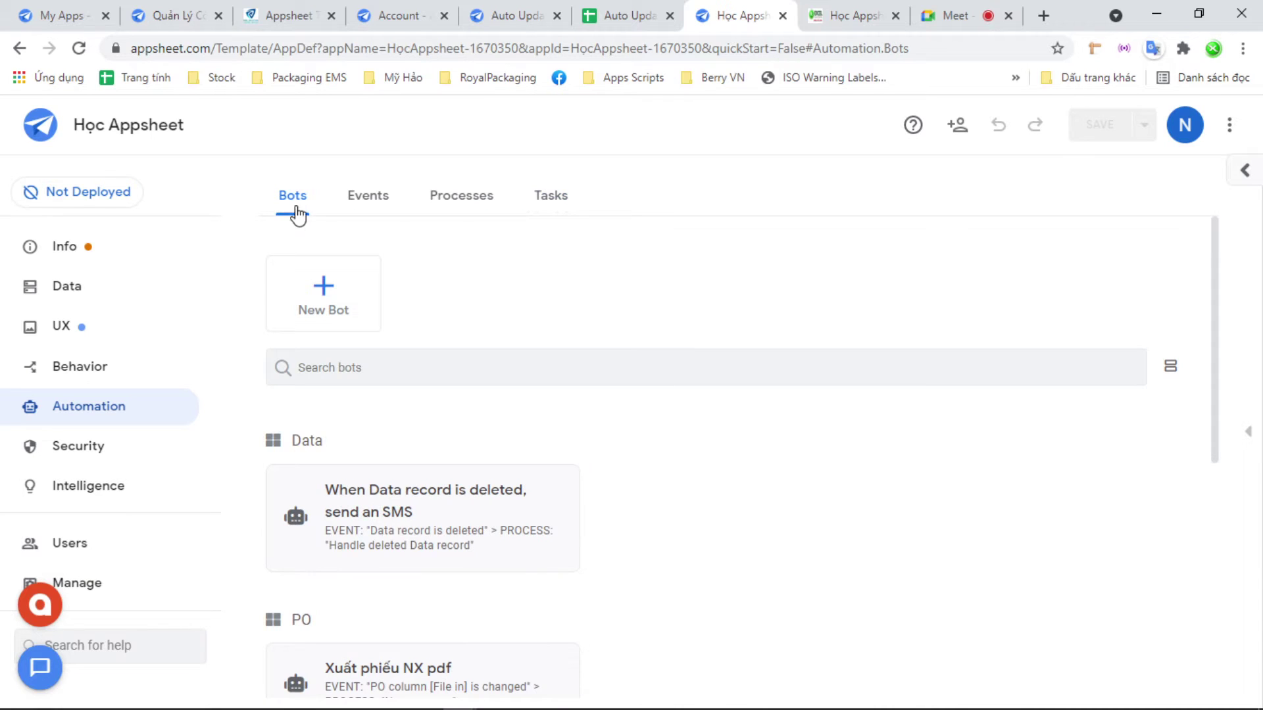
scroll(409, 511, down, 4)
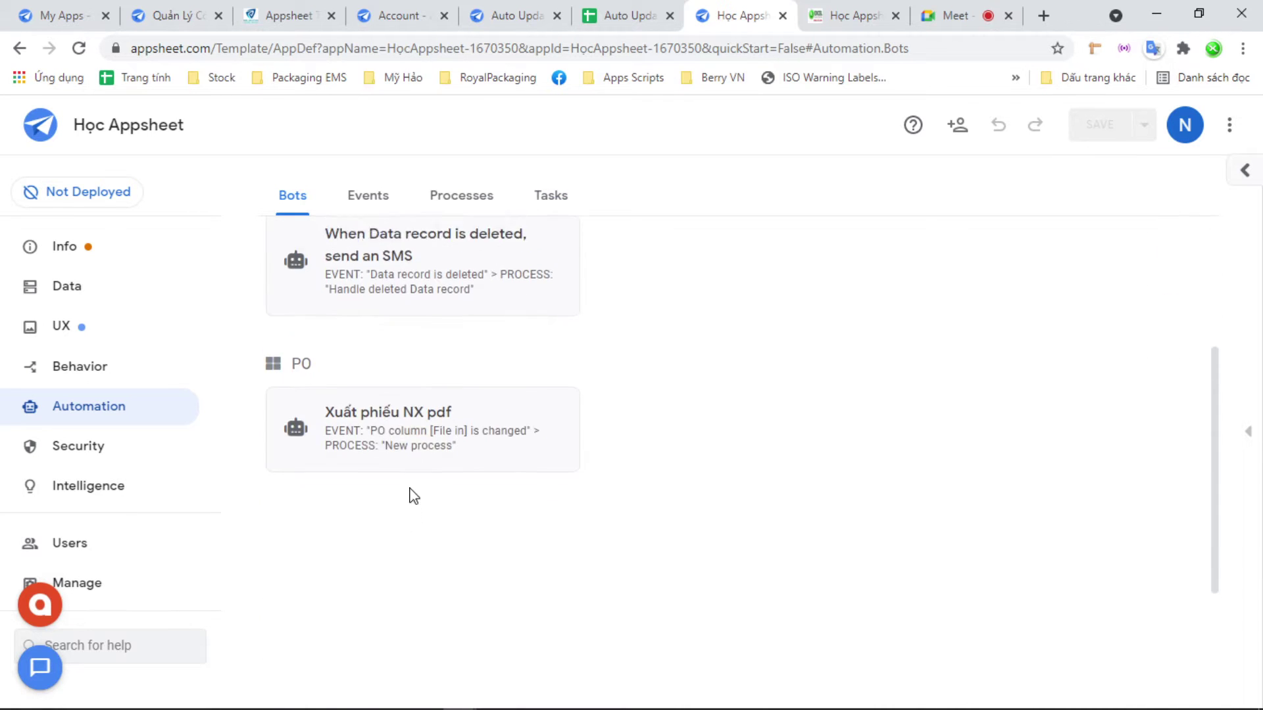
scroll(409, 496, up, 2)
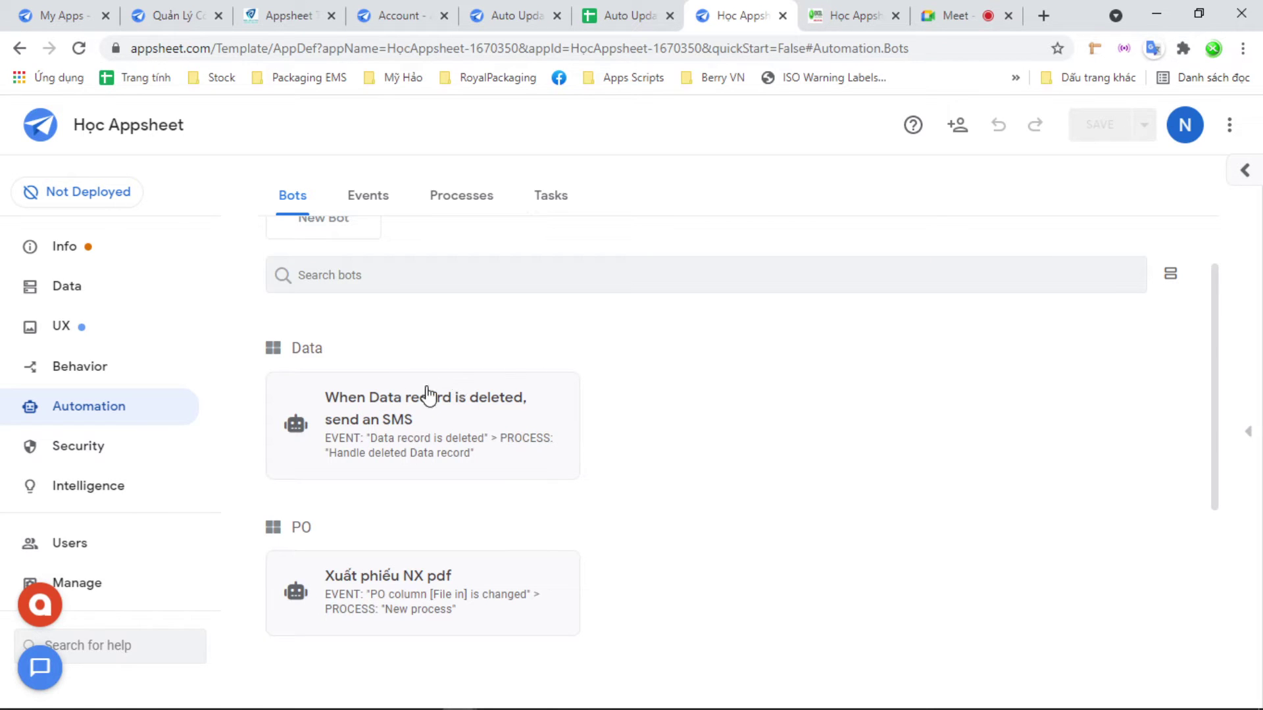
- Expand the deleted-record SMS bot and review its events, processes and tasks before returning to Bots
click(396, 425)
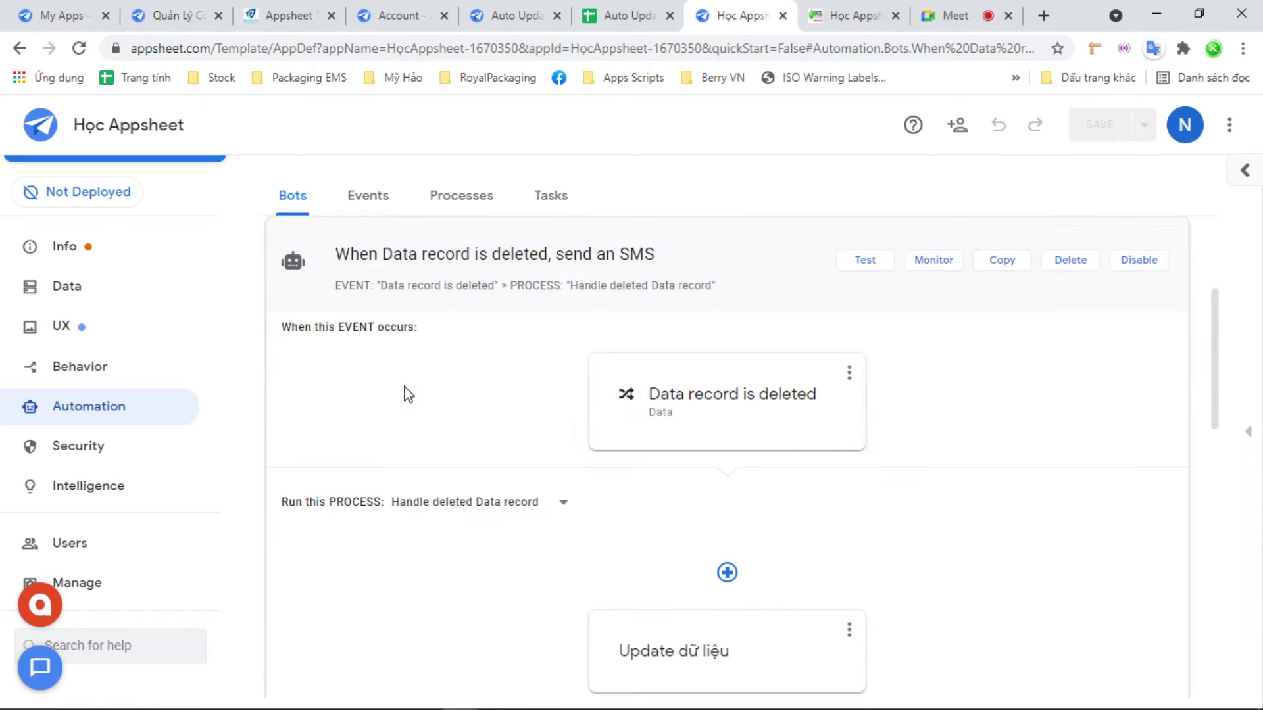
click(368, 198)
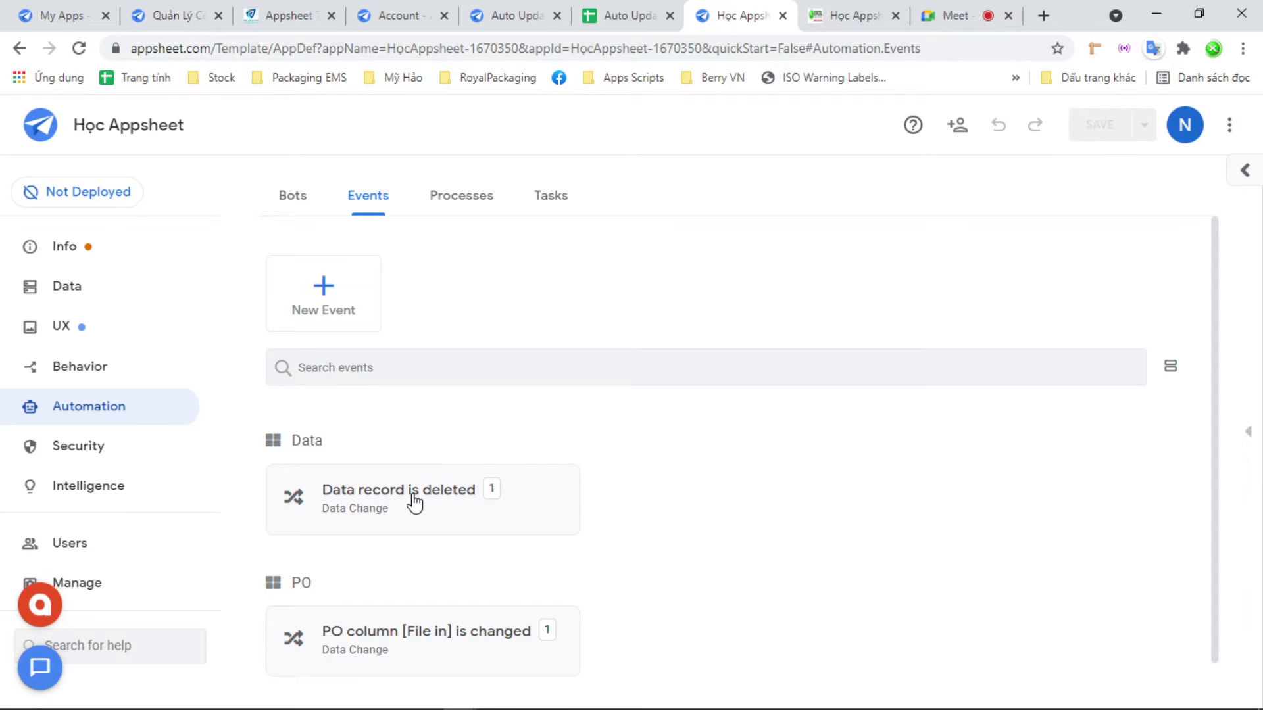
click(463, 197)
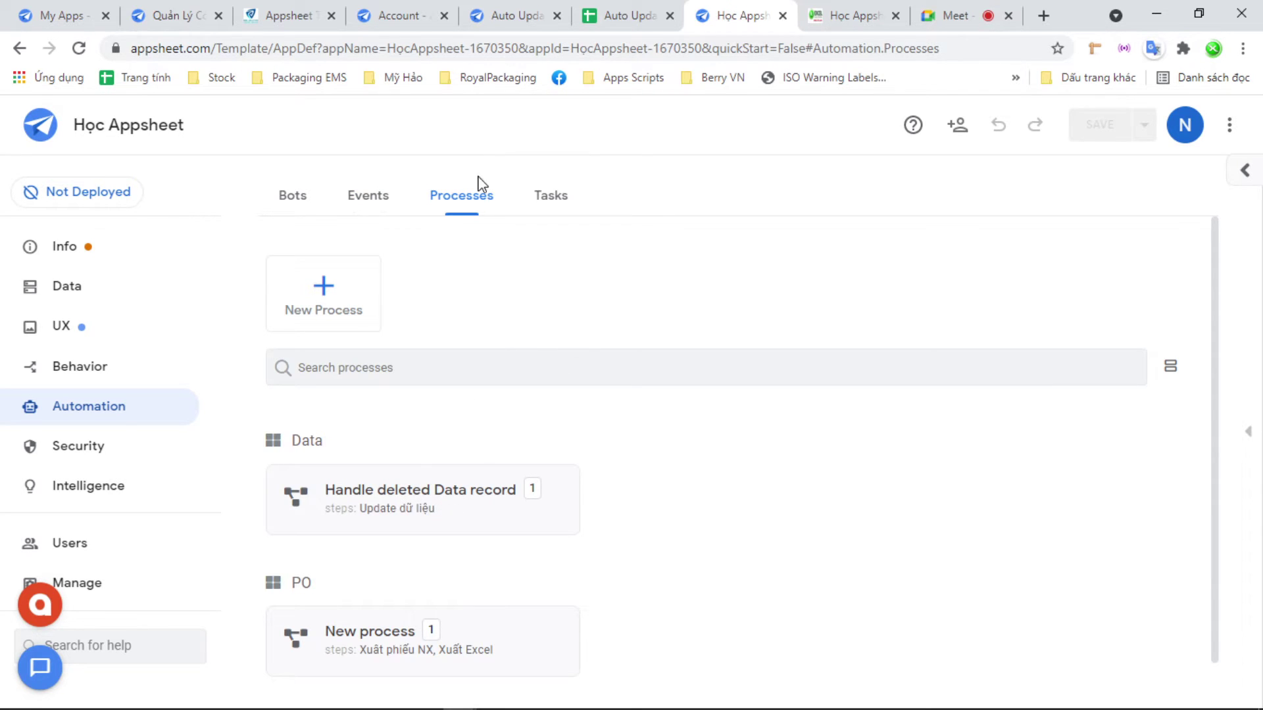
click(547, 198)
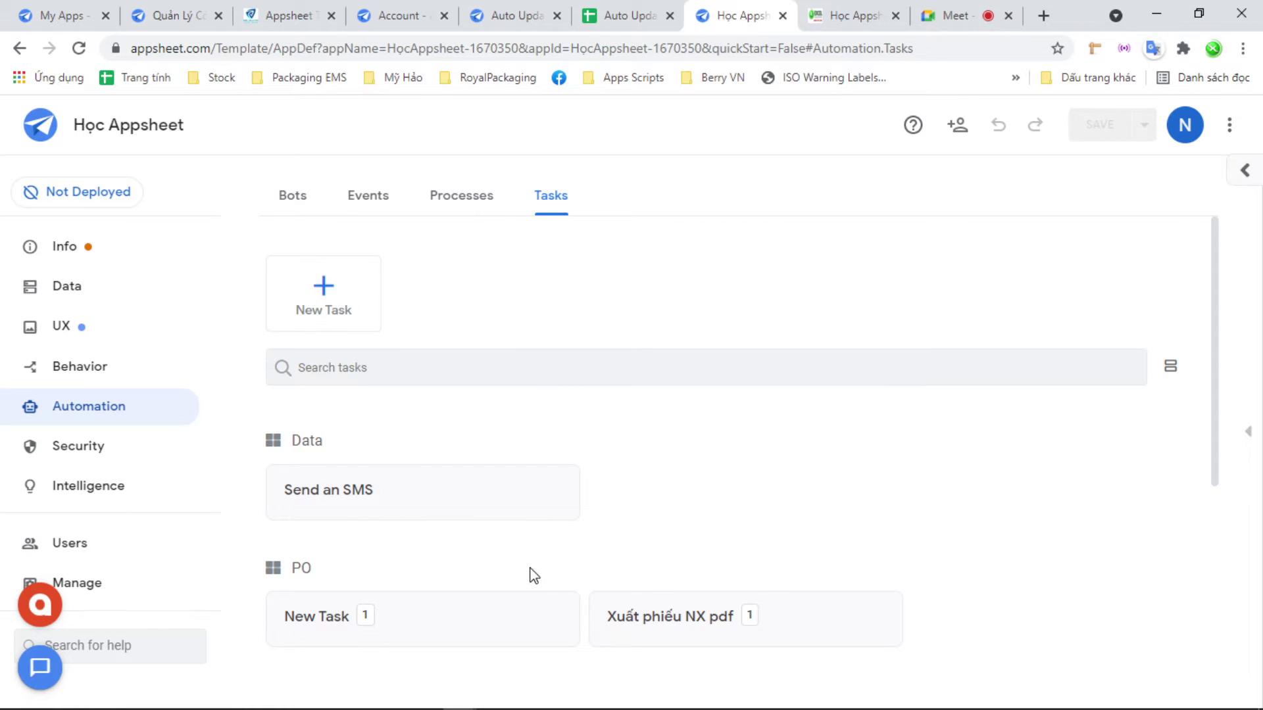
click(359, 202)
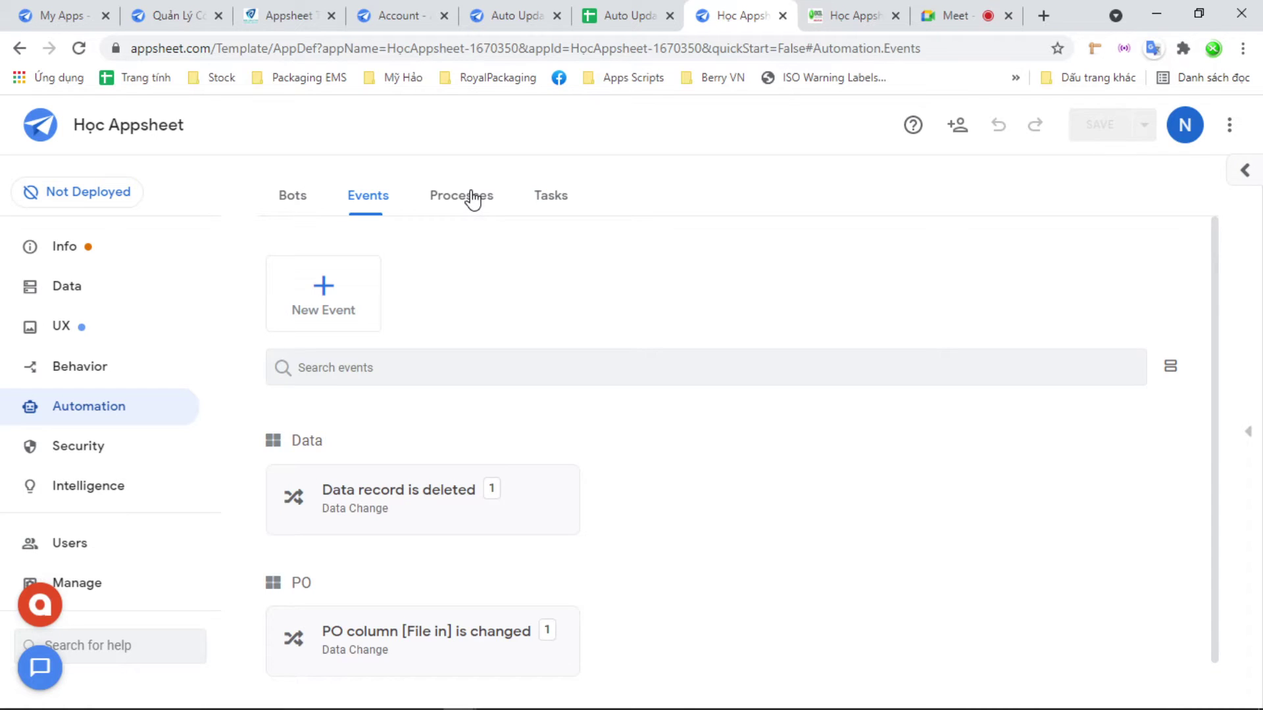
click(469, 197)
click(294, 199)
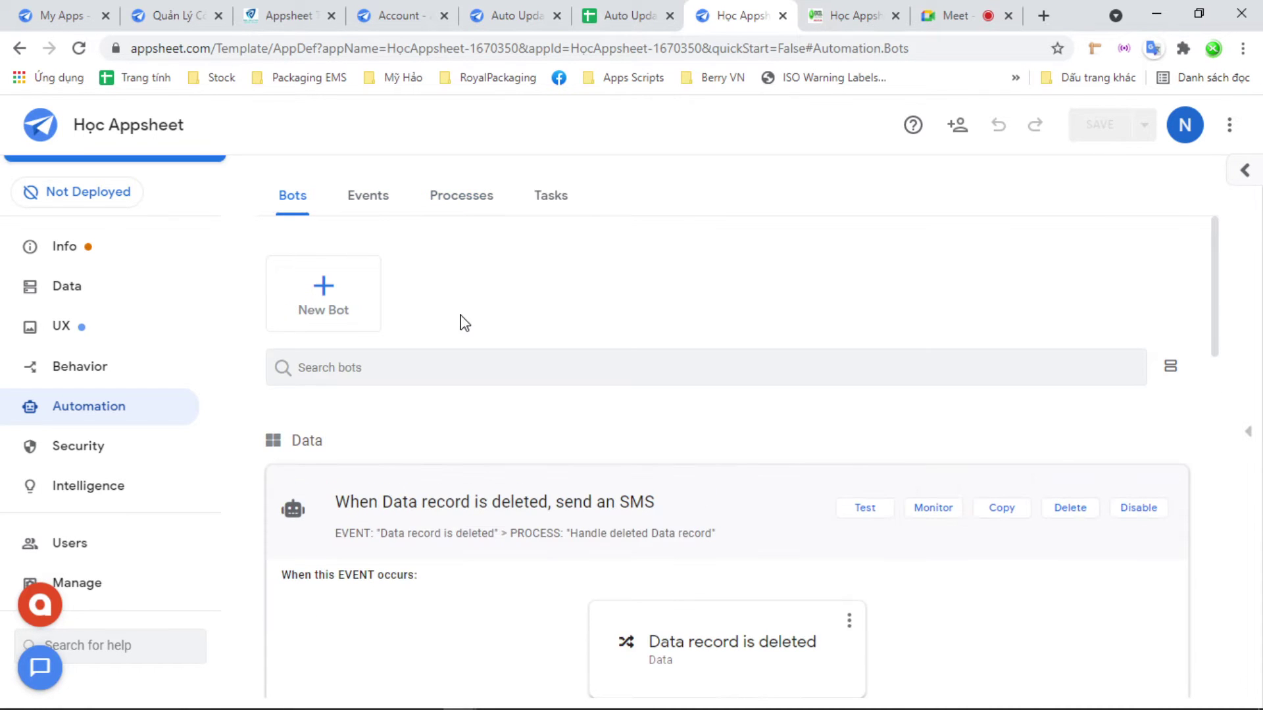
- Create a bot from the 'po' suggestion 'When a new PO record is created, send a notification'
click(340, 307)
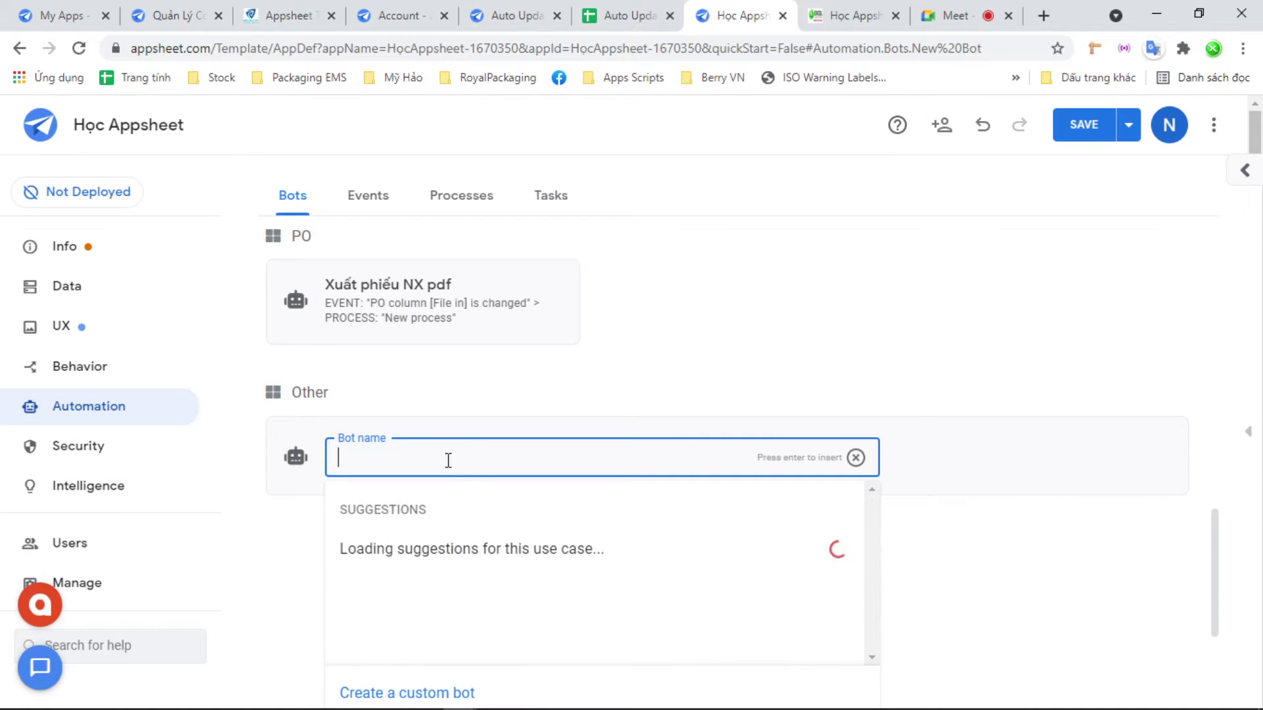
text(po)
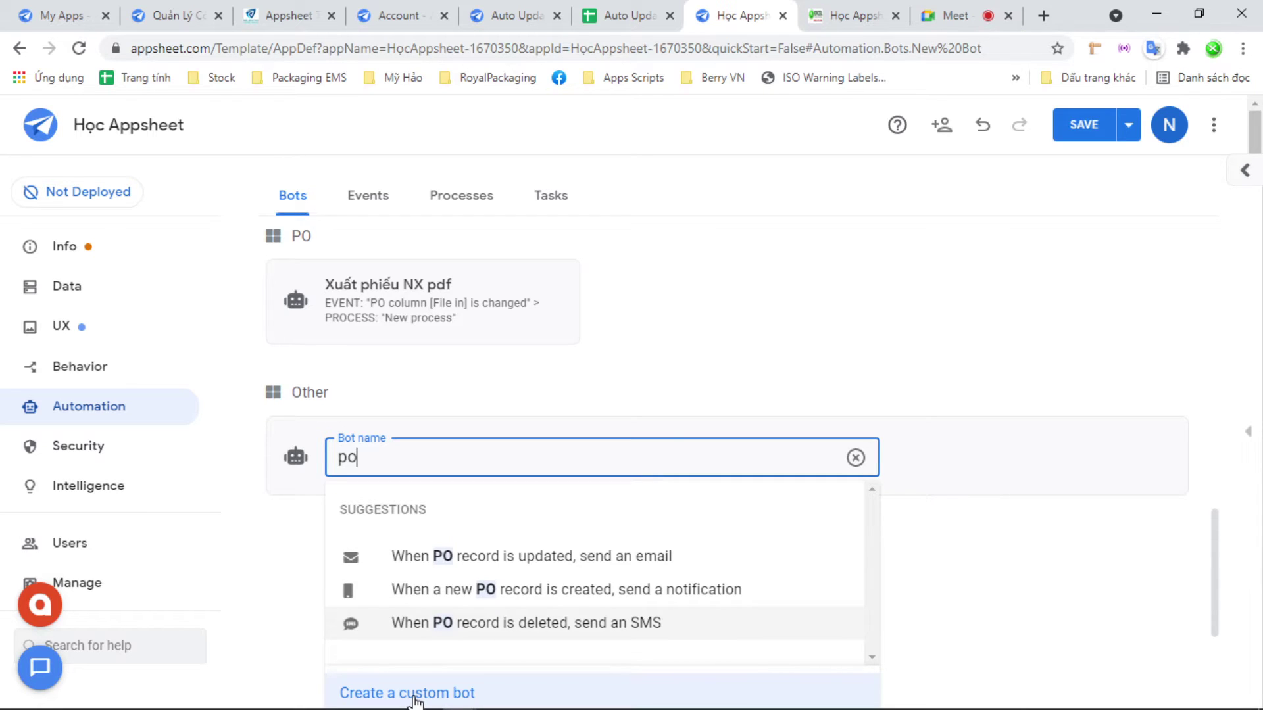
click(463, 591)
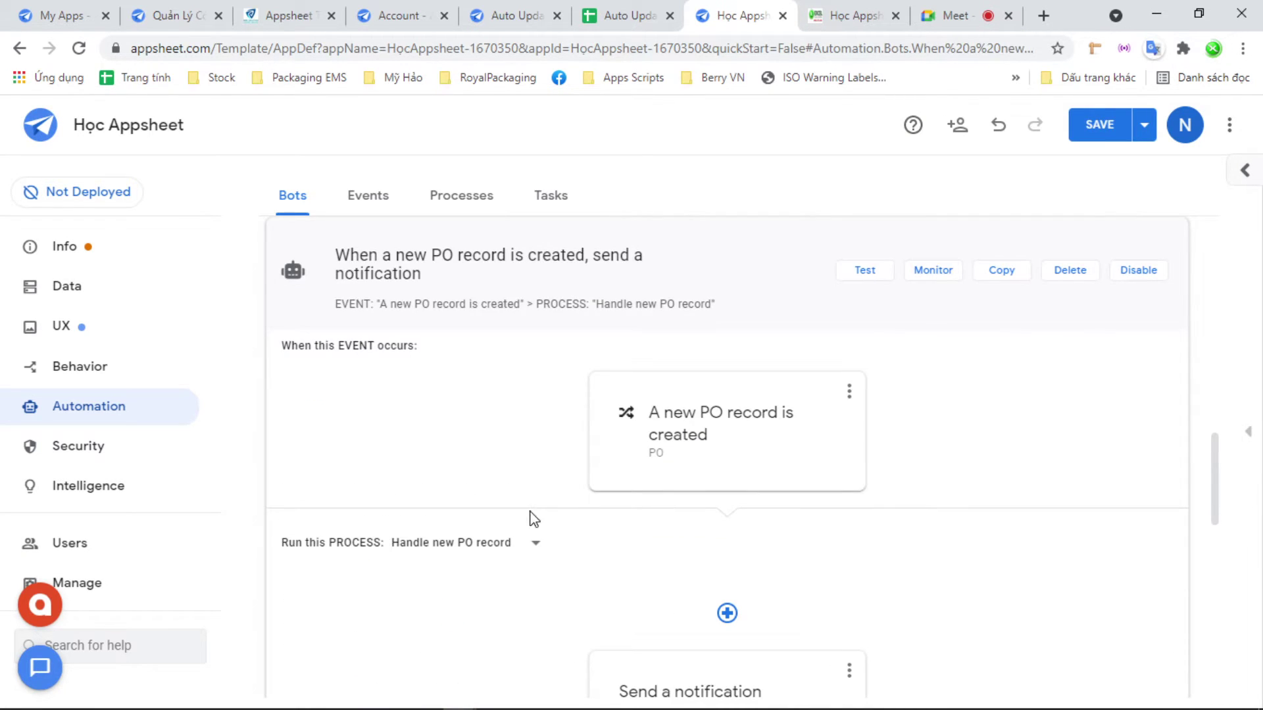
- Inspect the new PO event's settings and select its event name
click(701, 431)
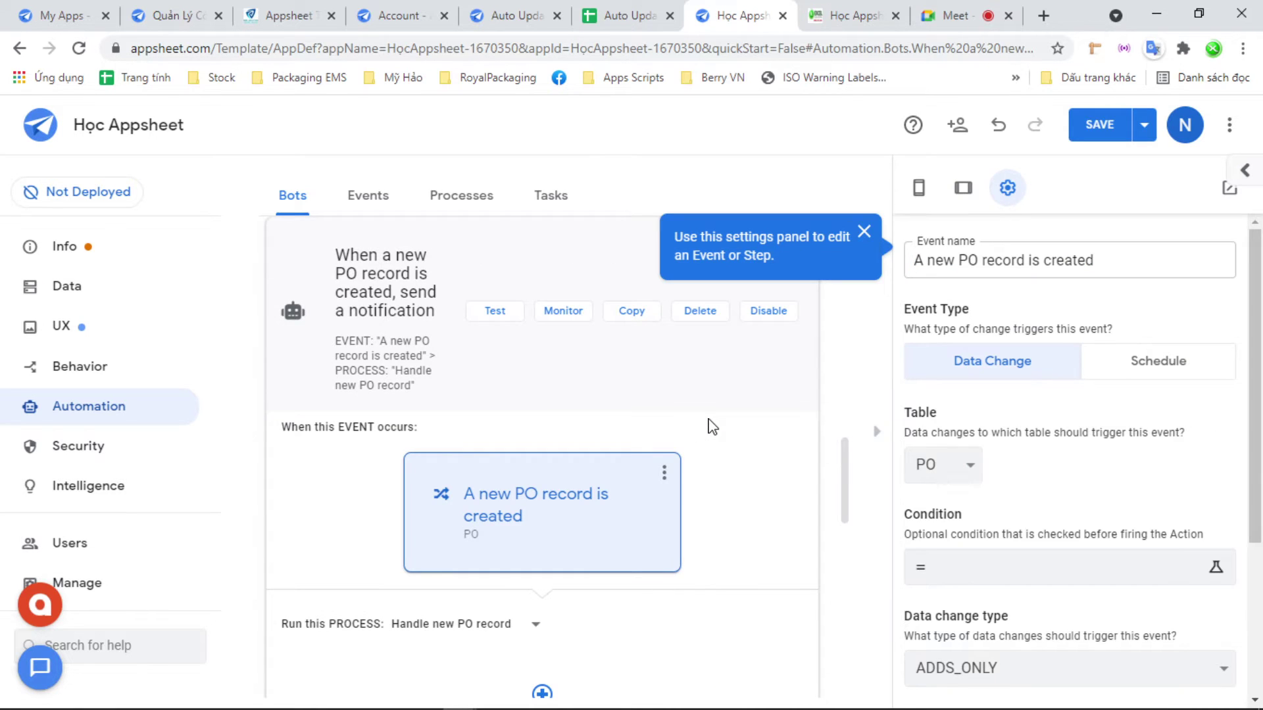
scroll(710, 422, down, 3)
scroll(653, 400, up, 3)
triple_click(1102, 263)
scroll(724, 437, down, 3)
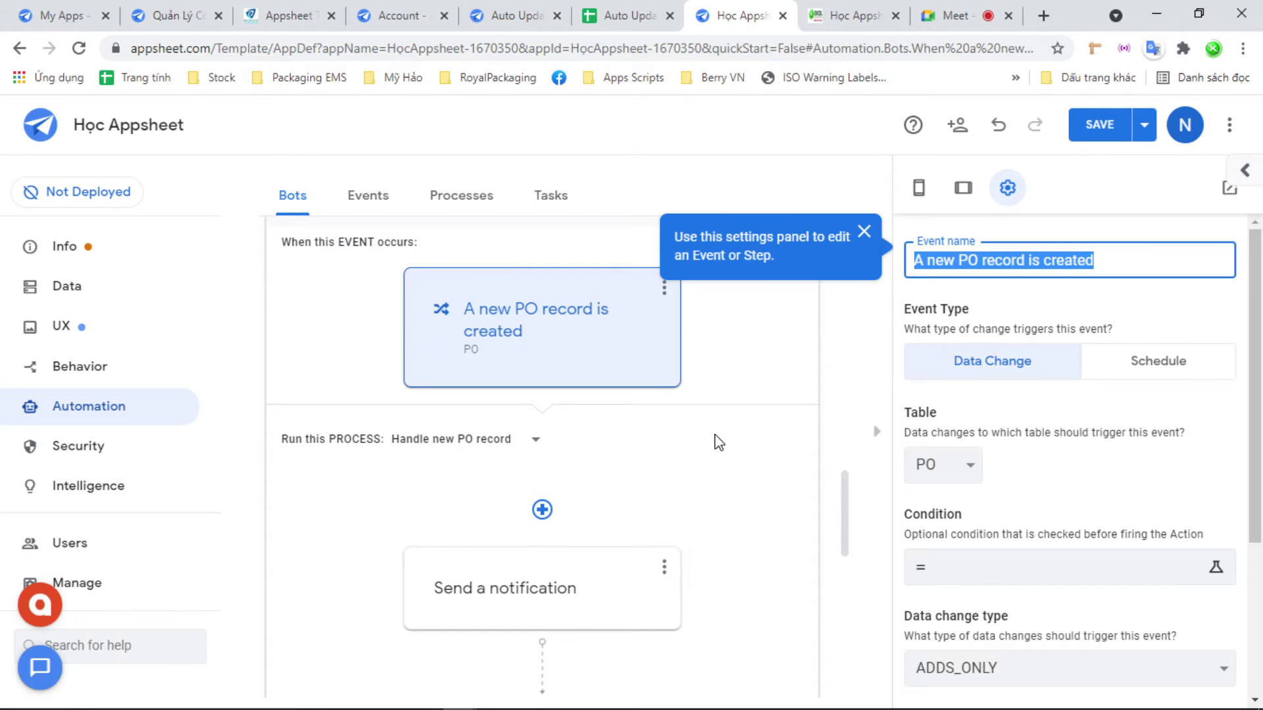
- Set the PO bot's step to run the Send a notification task, then view the Tasks list
click(564, 599)
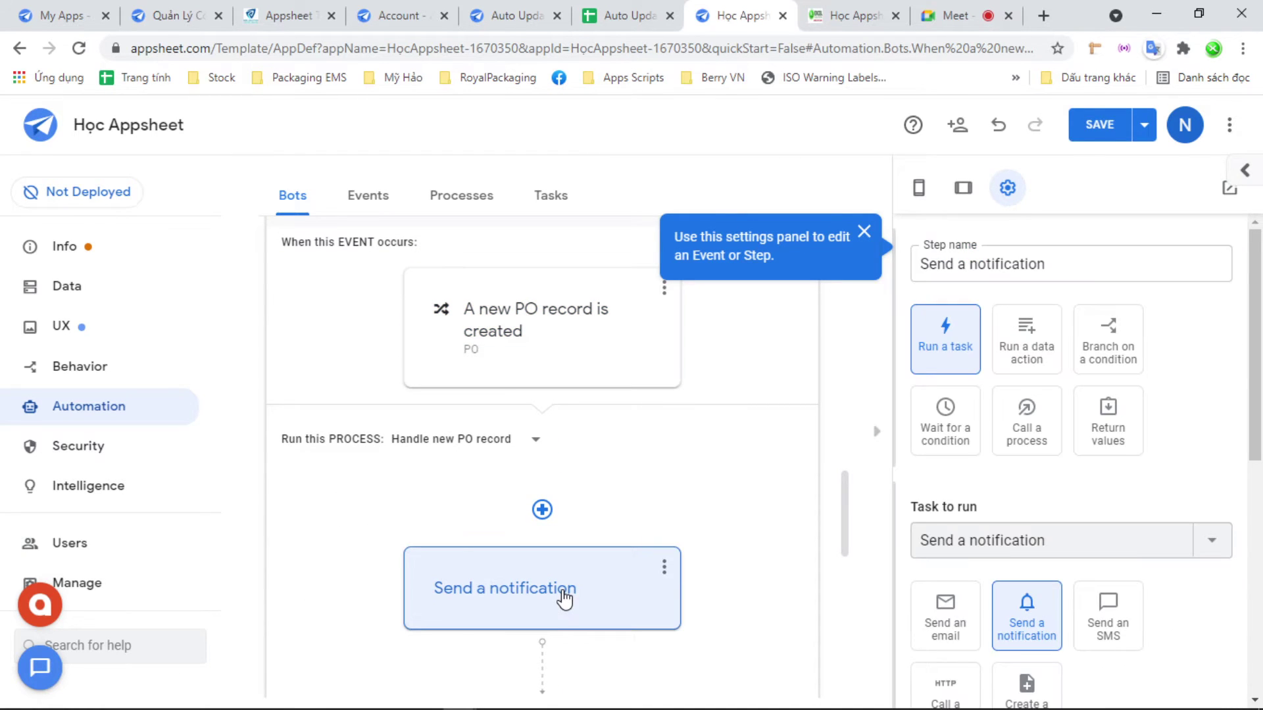
scroll(565, 595, down, 3)
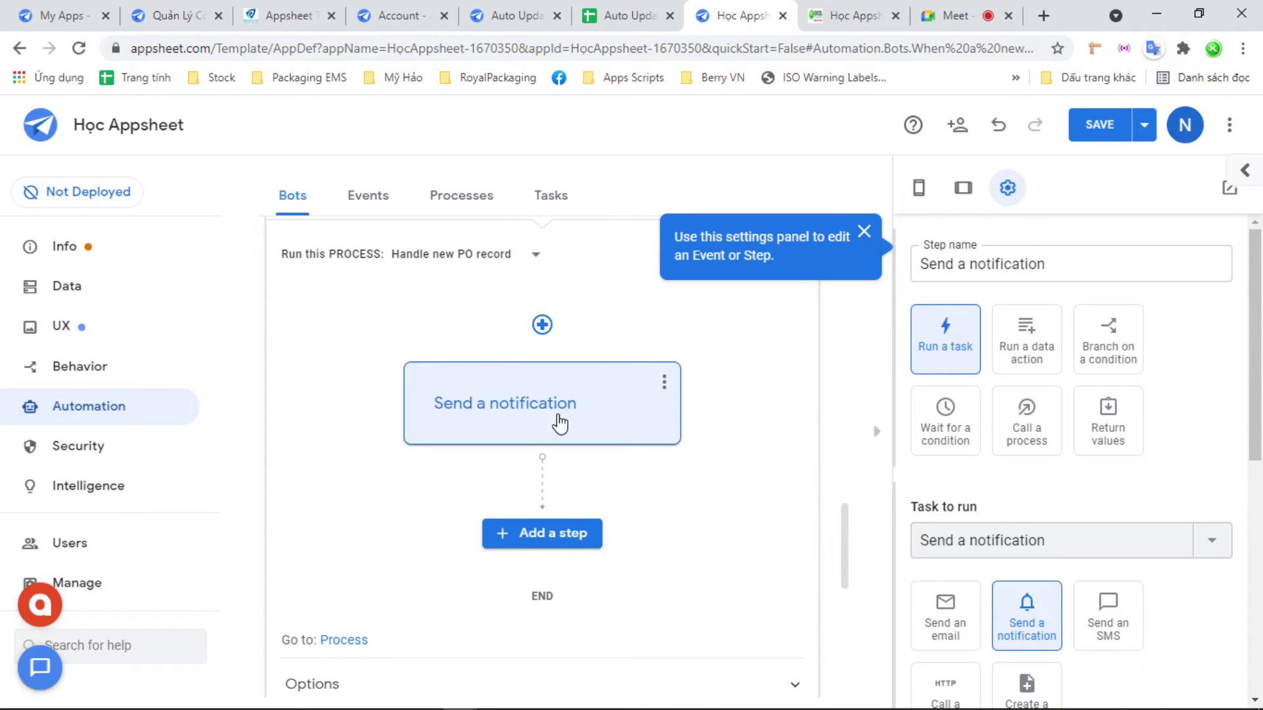
drag(1071, 263, 868, 245)
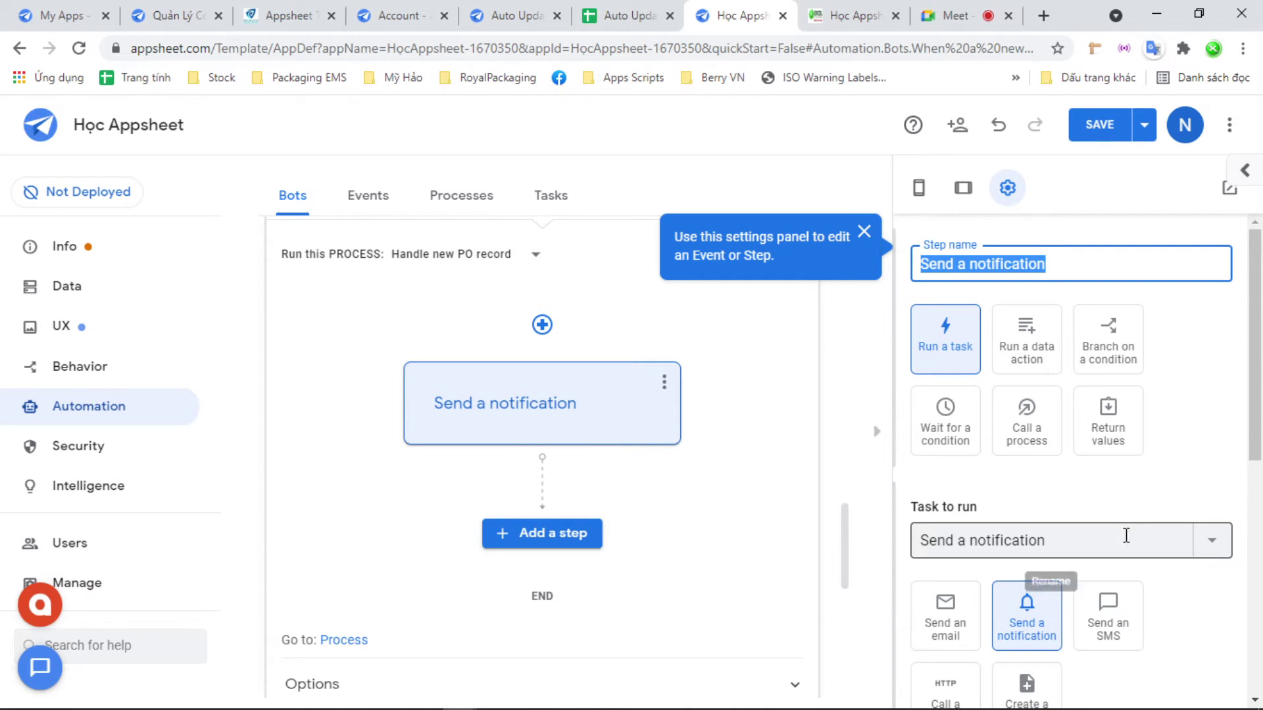
click(1213, 542)
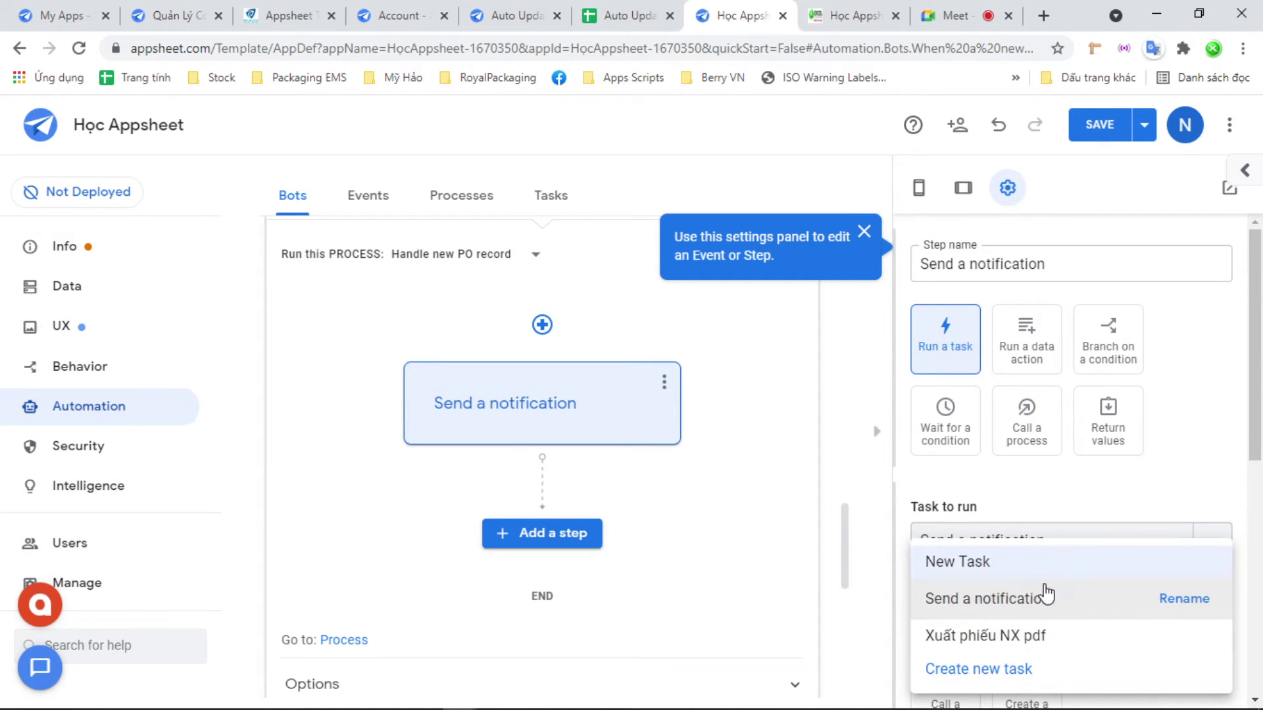
click(1037, 600)
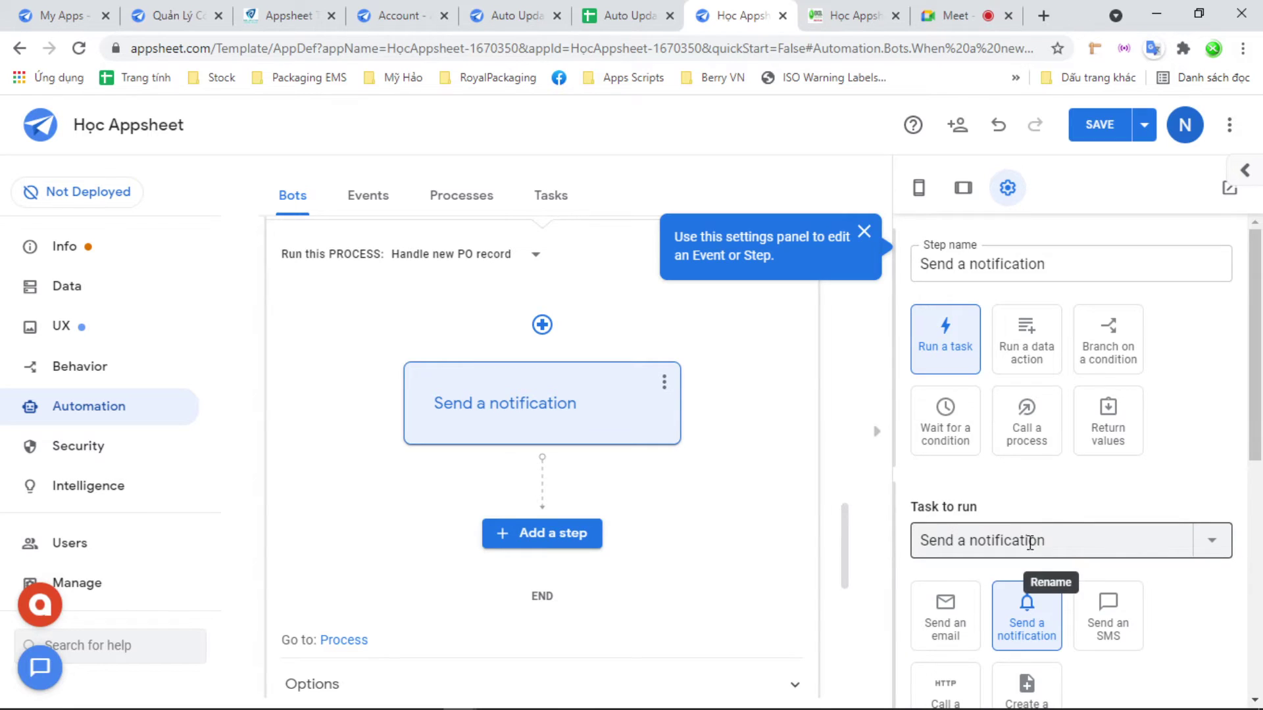
click(552, 206)
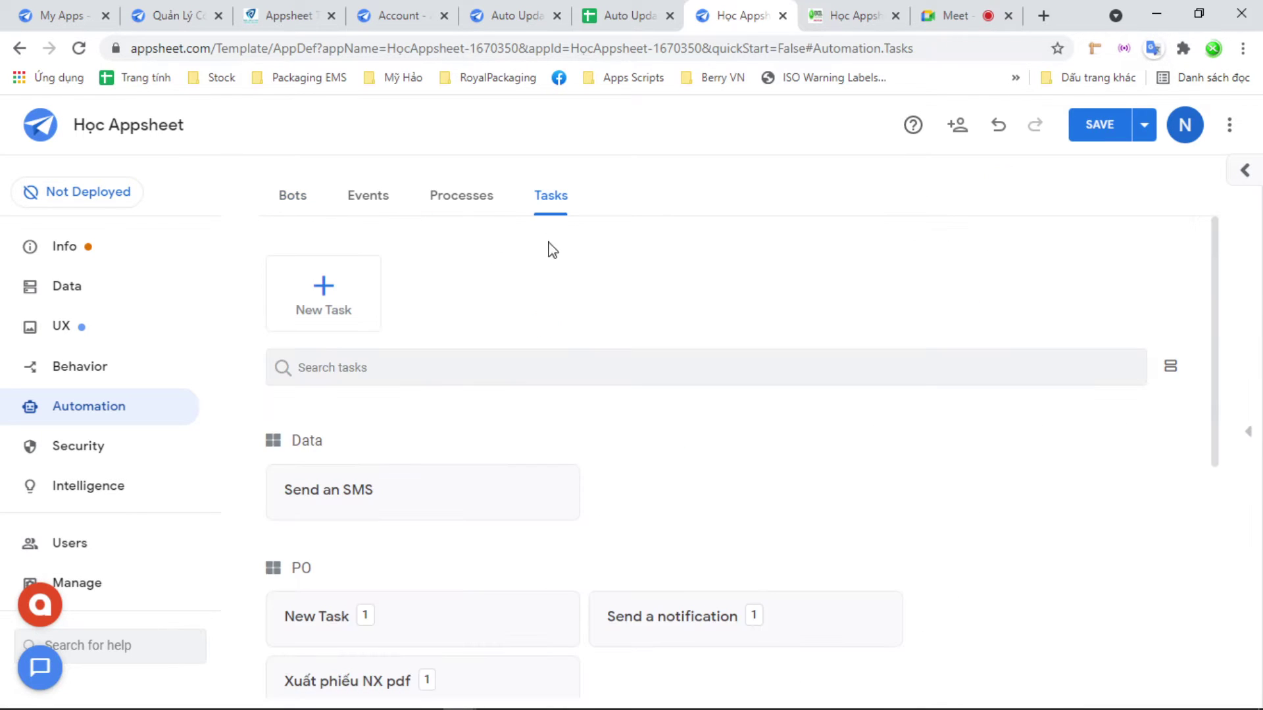
- Browse Processes and Events, then inspect the Data bot's Update dữ liệu step and collapse it
click(453, 203)
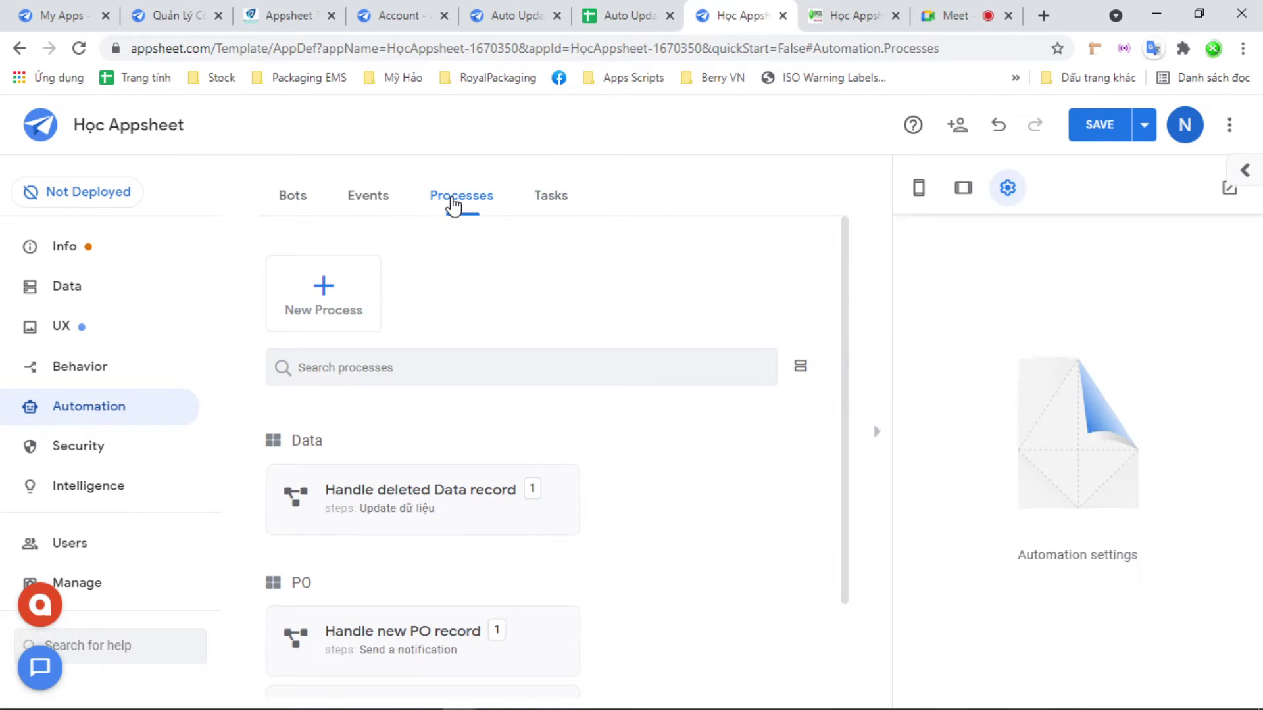
click(349, 208)
click(294, 200)
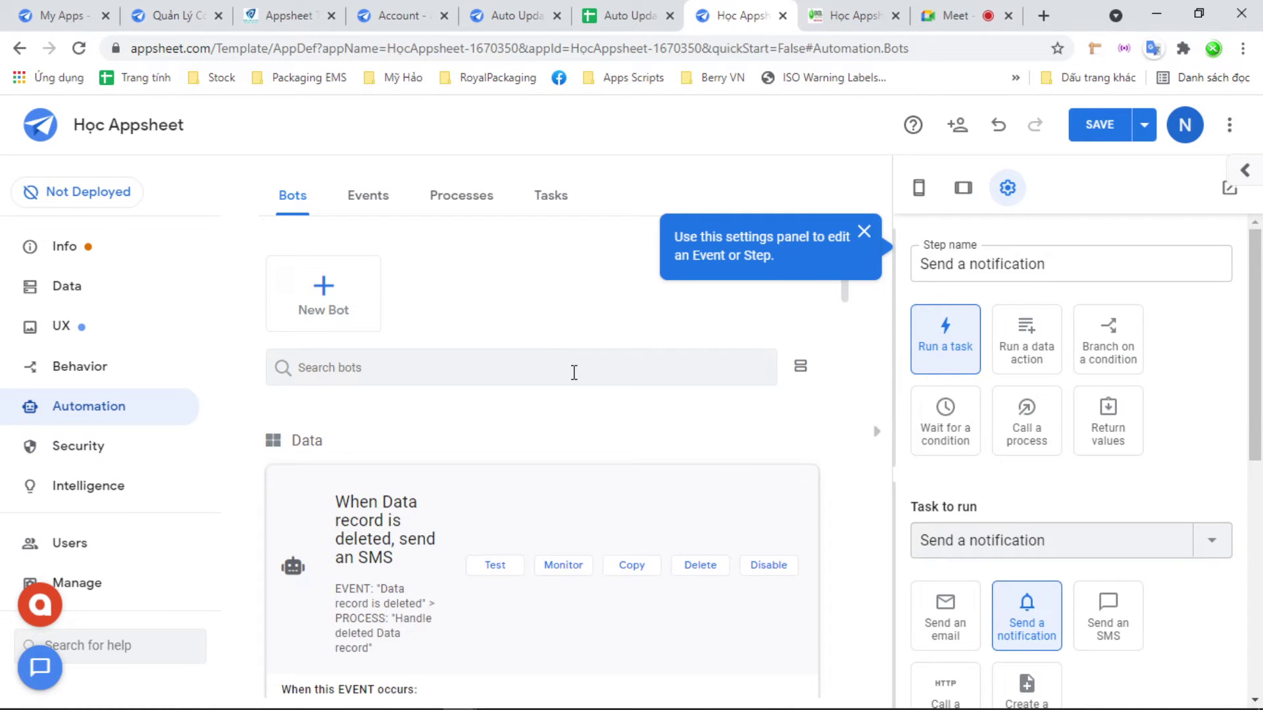
scroll(572, 370, down, 6)
scroll(575, 381, down, 2)
scroll(559, 398, up, 2)
scroll(555, 396, down, 1)
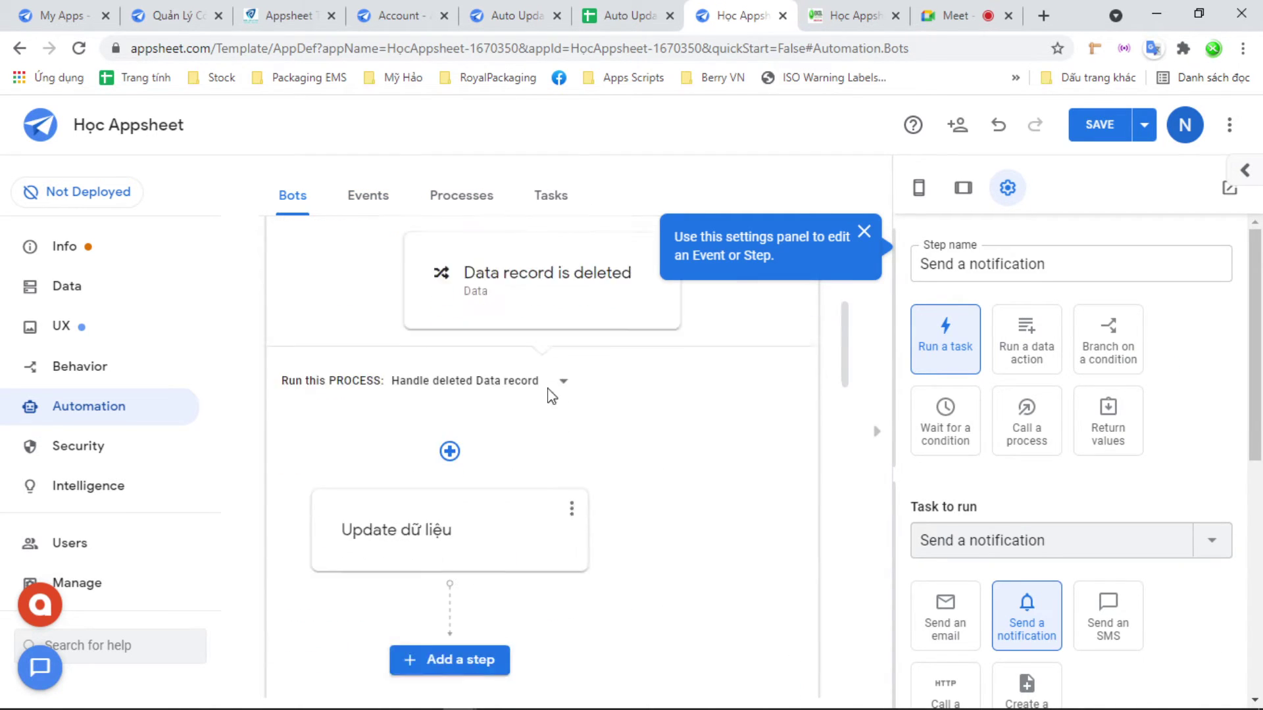
click(487, 483)
scroll(500, 424, up, 2)
scroll(509, 419, up, 3)
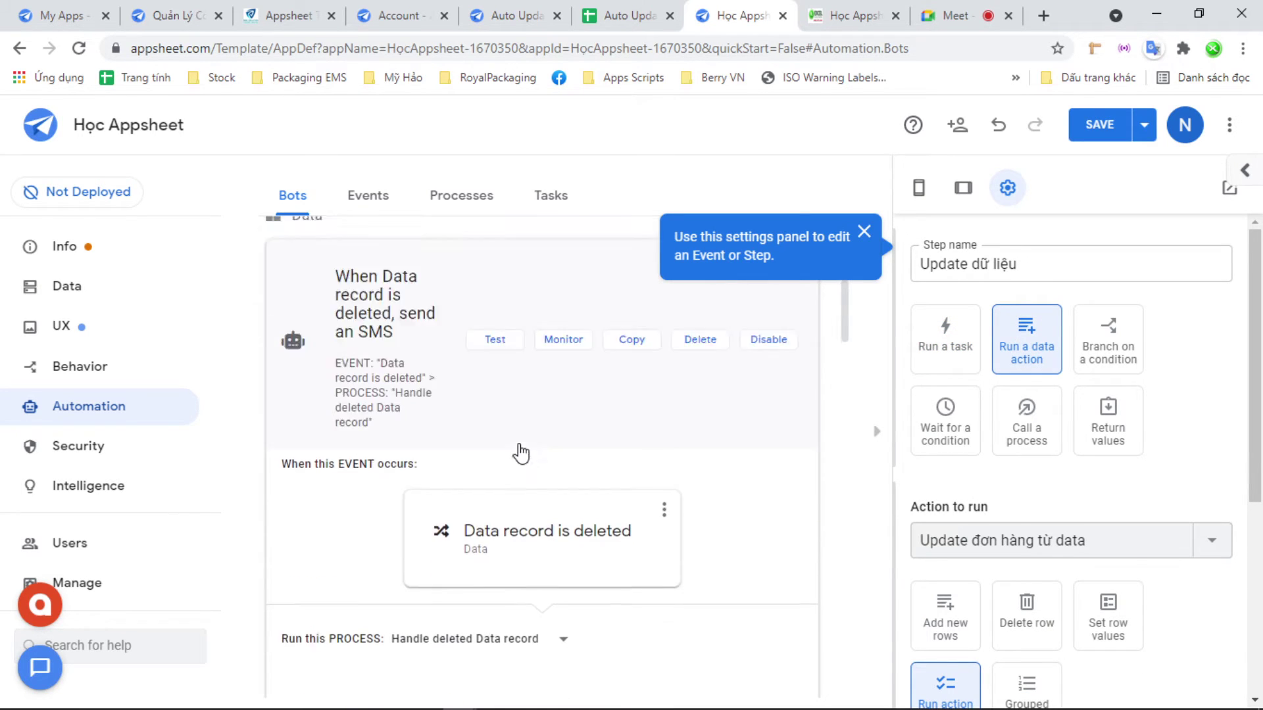
scroll(461, 434, up, 2)
click(294, 471)
- Delete the new-PO notification bot and expand the bot for deleted Data records
scroll(461, 461, down, 2)
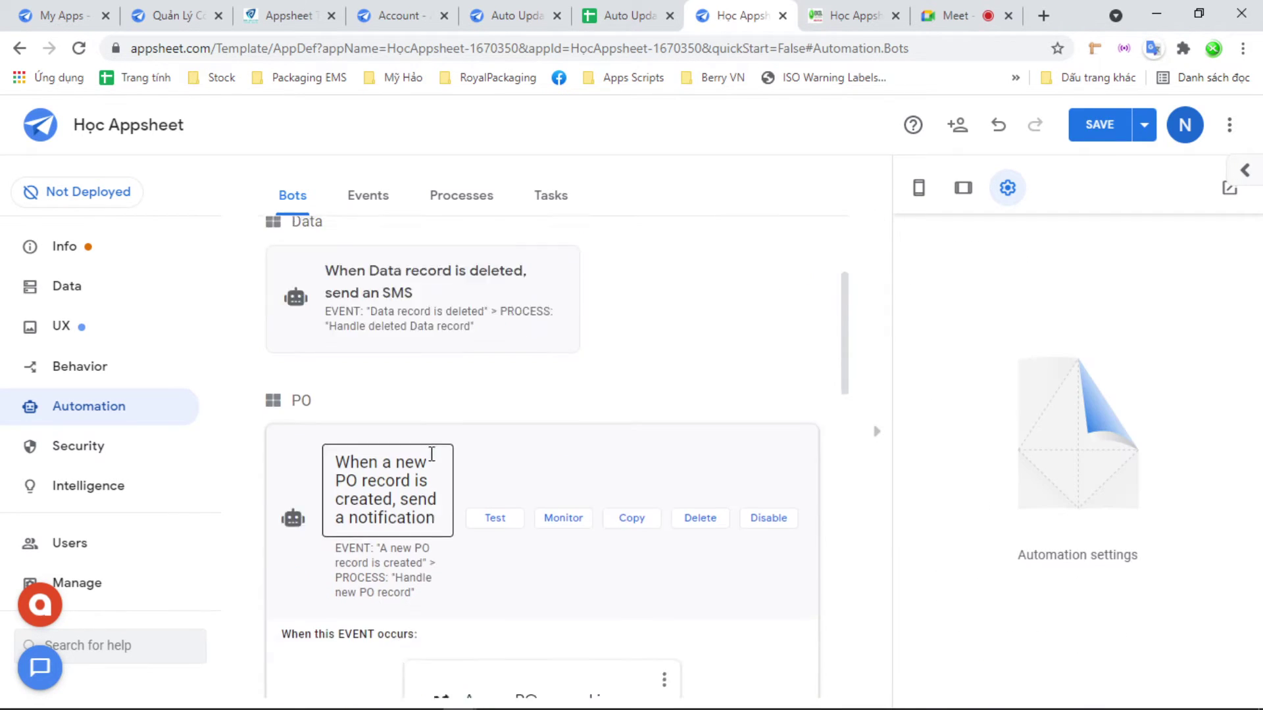
scroll(624, 395, down, 2)
click(708, 376)
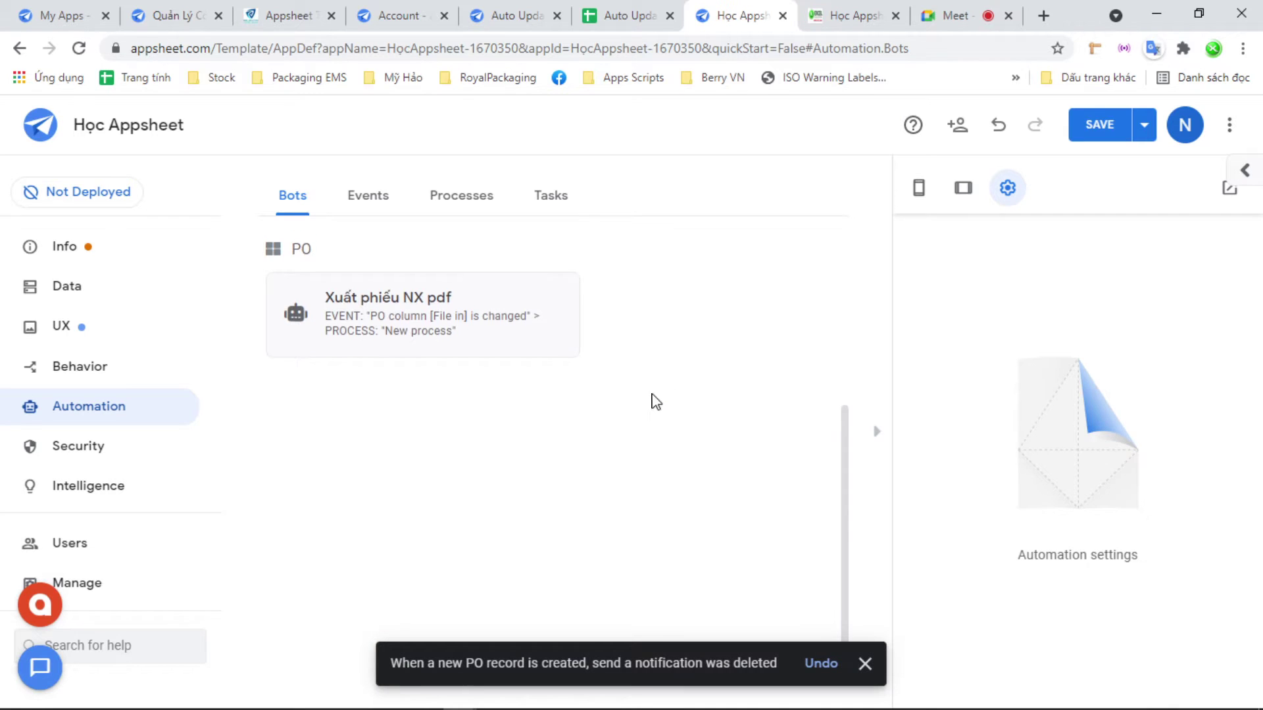
scroll(648, 398, up, 1)
scroll(618, 381, up, 3)
scroll(513, 372, down, 2)
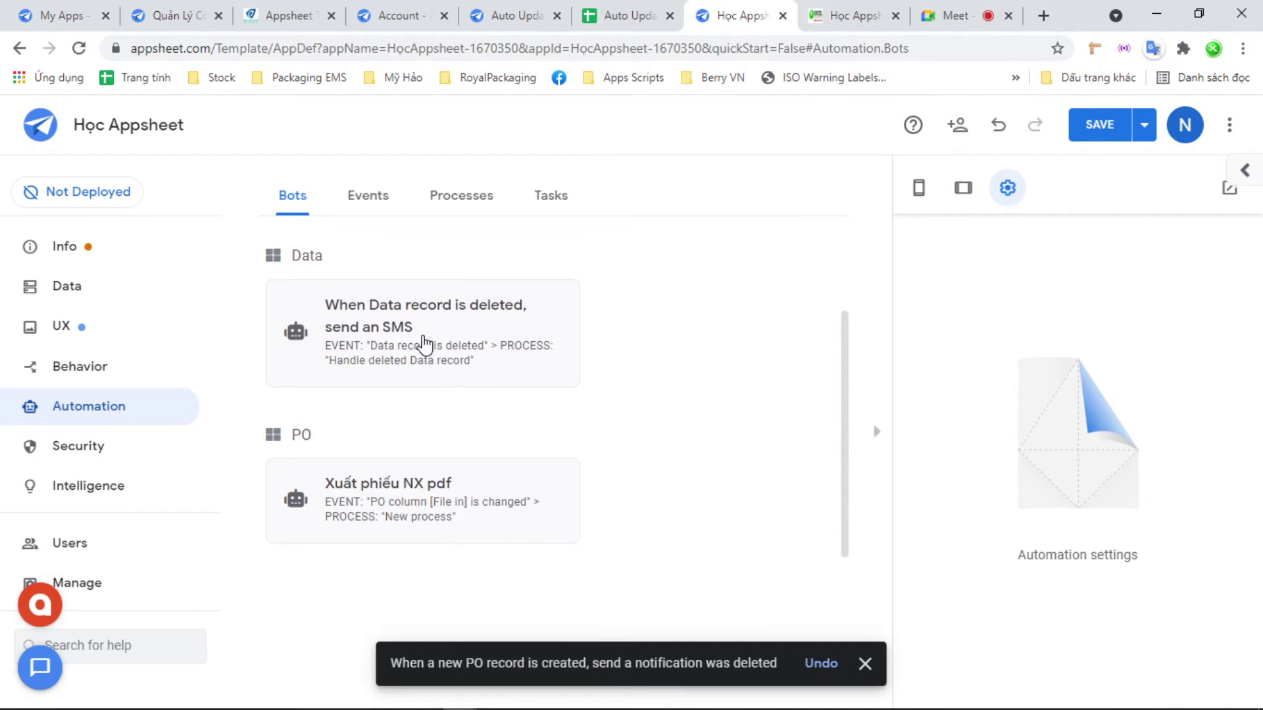
click(426, 343)
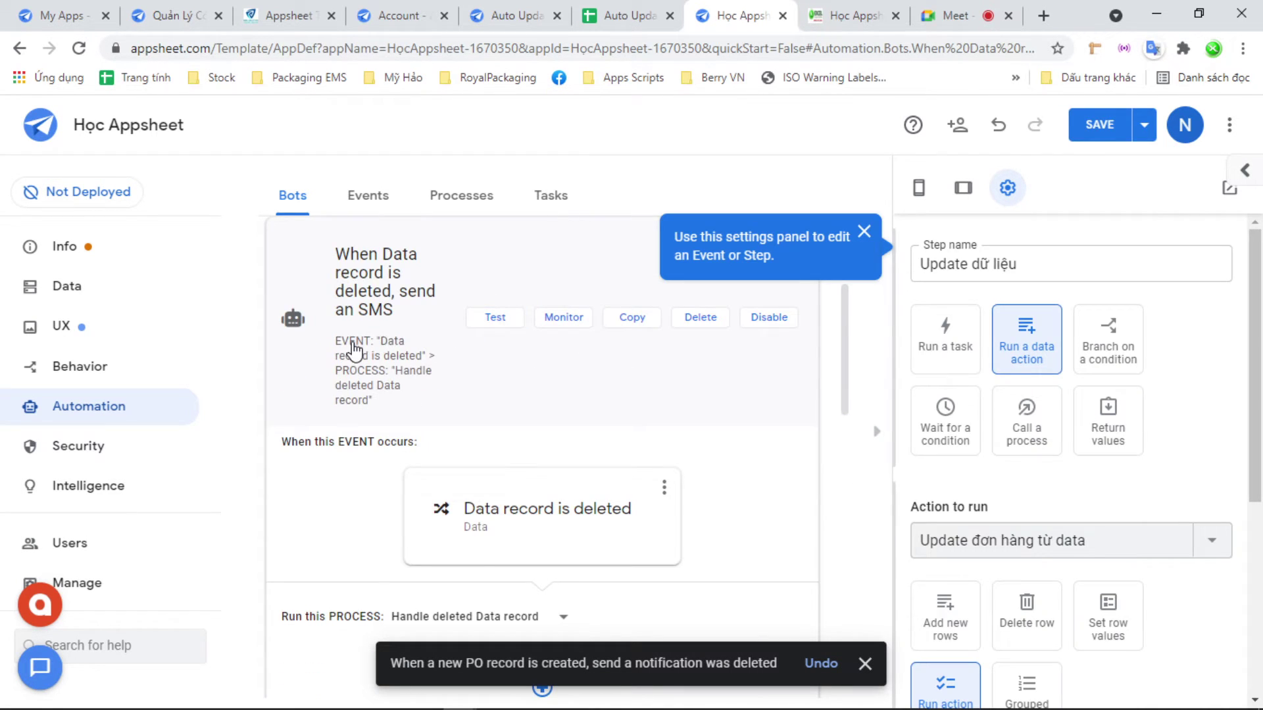
scroll(352, 350, down, 1)
scroll(355, 349, down, 1)
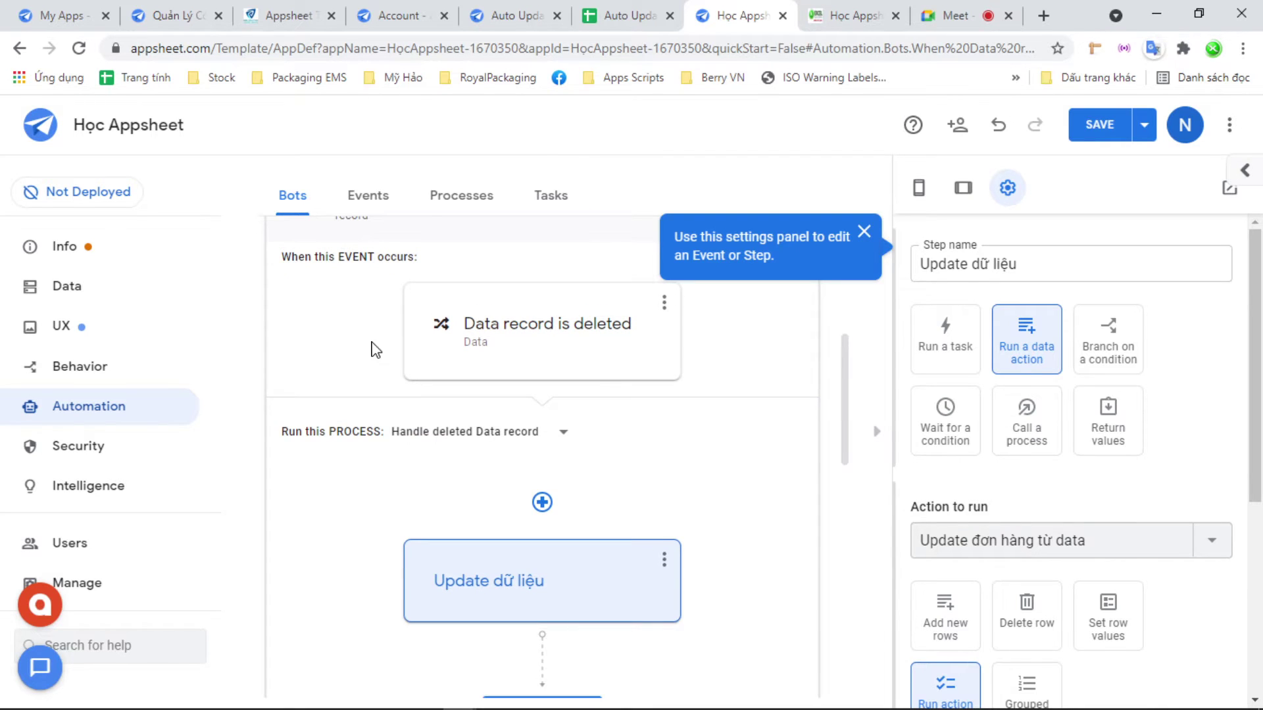
scroll(378, 346, up, 1)
scroll(381, 343, up, 3)
- Undo the bot deletion with Ctrl+Z and open the restored new-PO notification bot
key(ctrl+z)
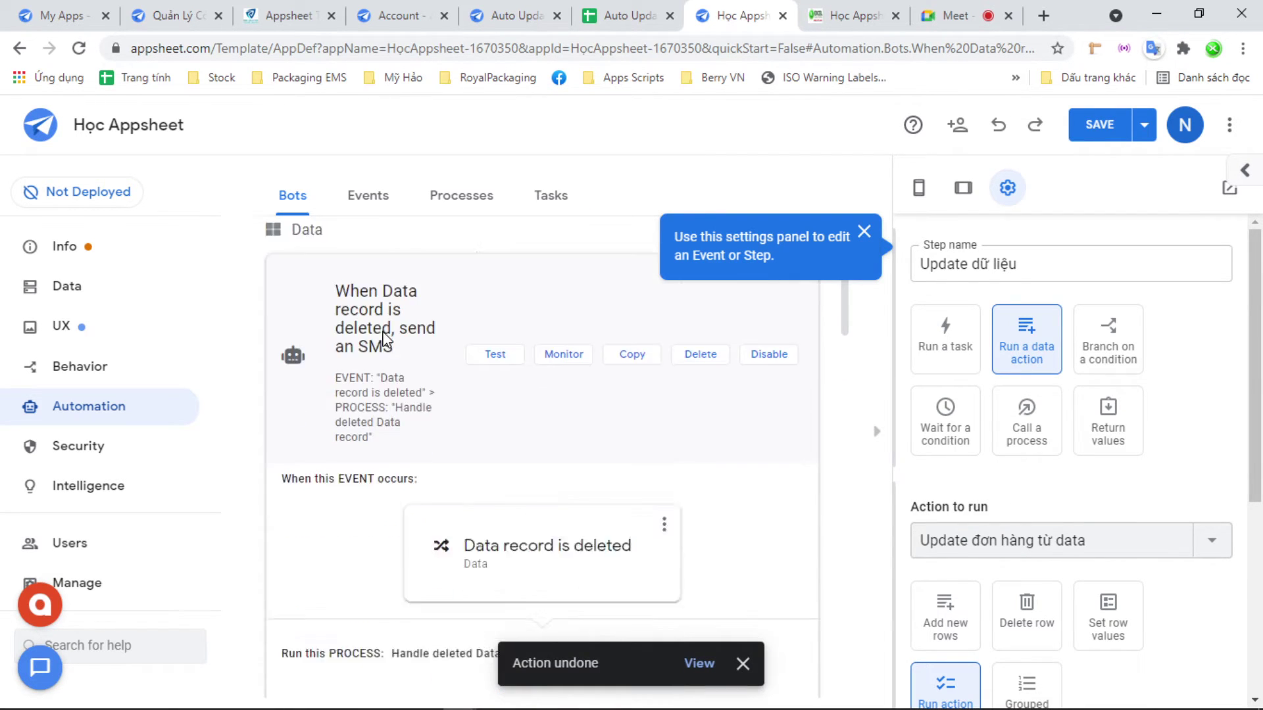
click(294, 498)
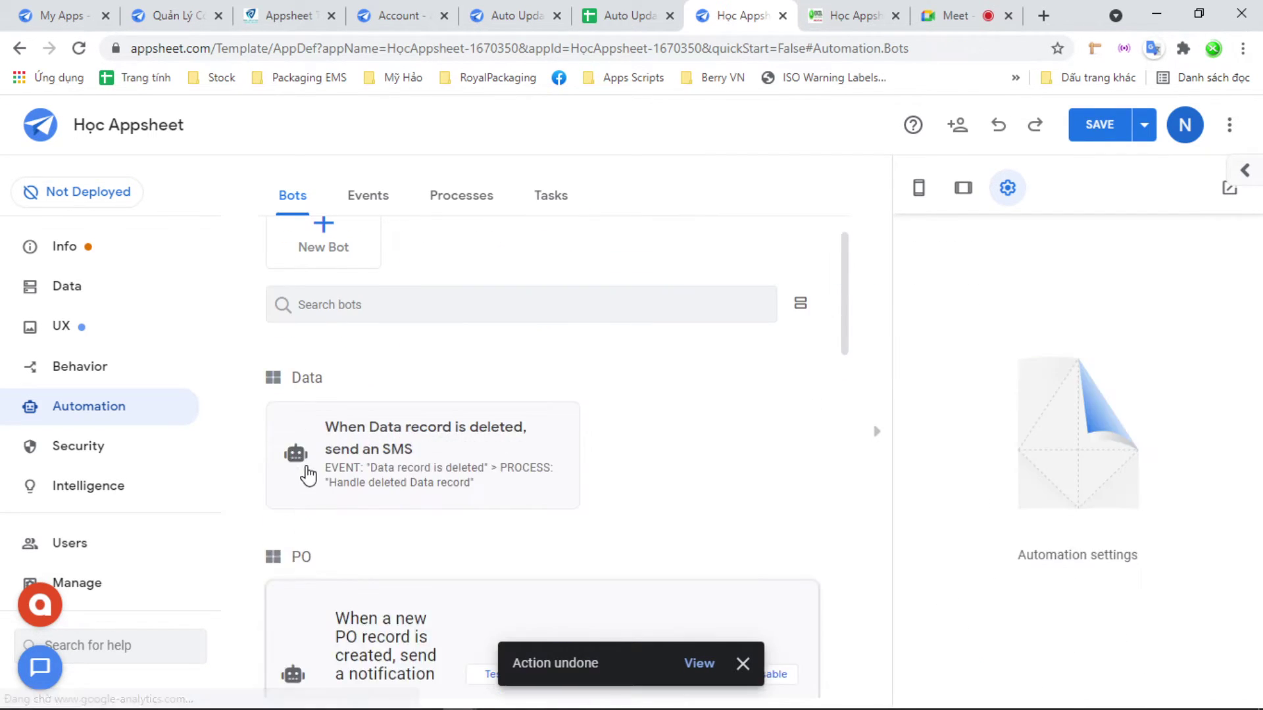
click(316, 465)
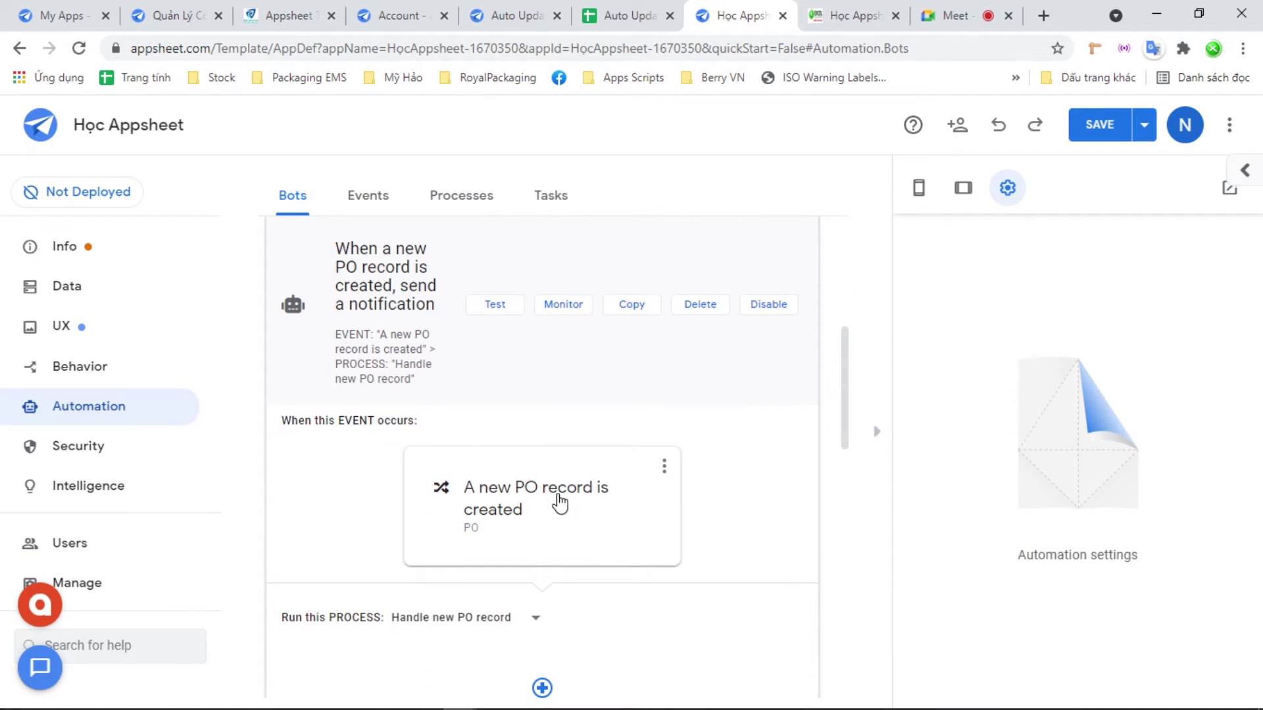
- Open the 'A new PO record is created' event settings and highlight the Event Type heading
click(557, 498)
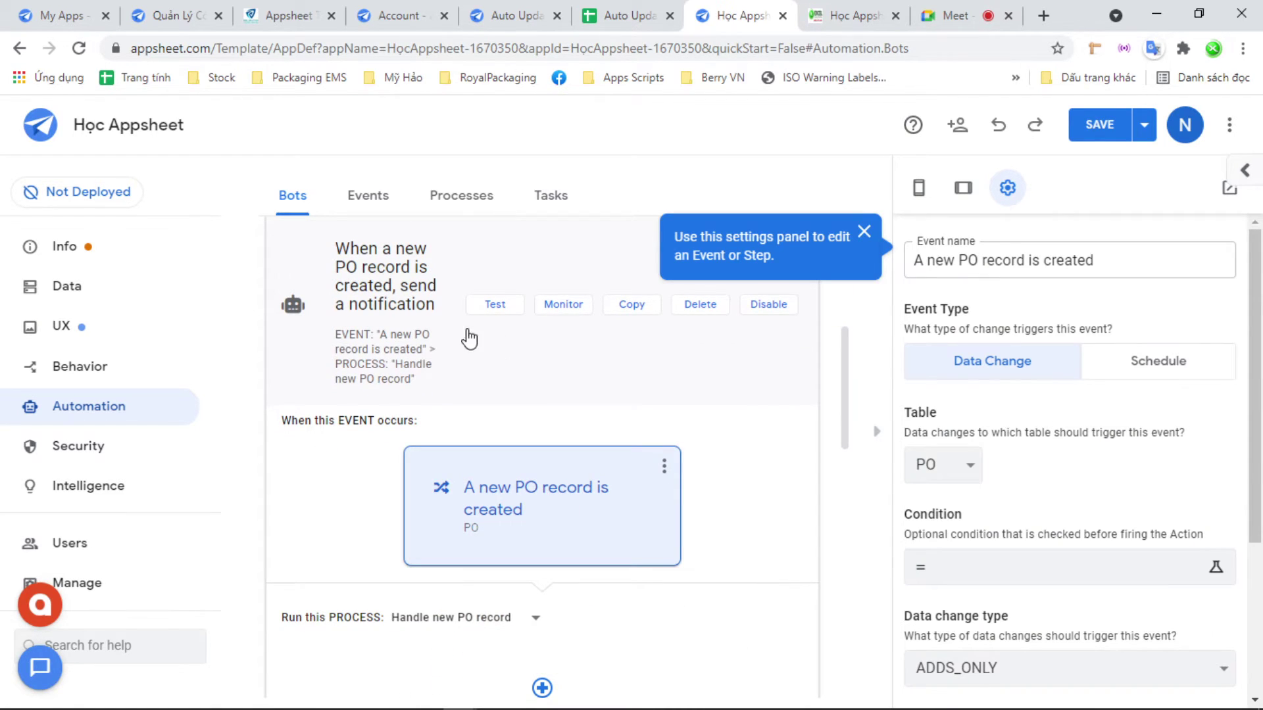
scroll(468, 335, up, 1)
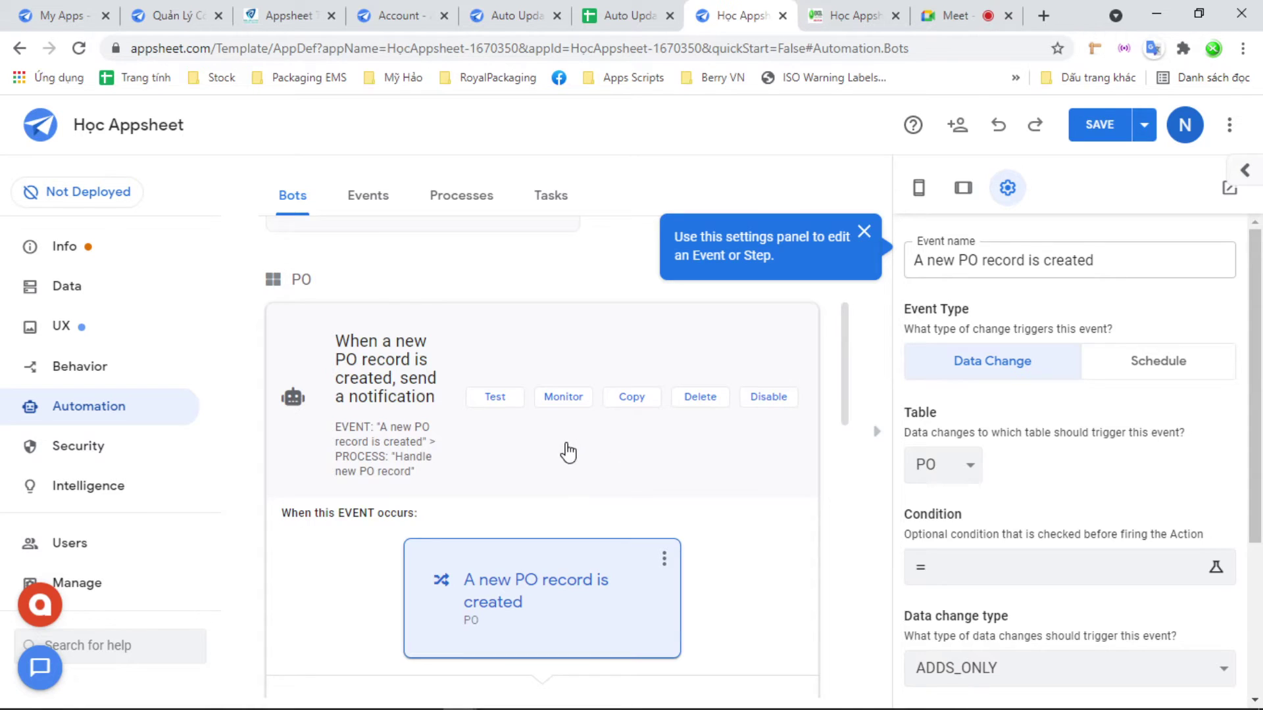
scroll(559, 445, down, 1)
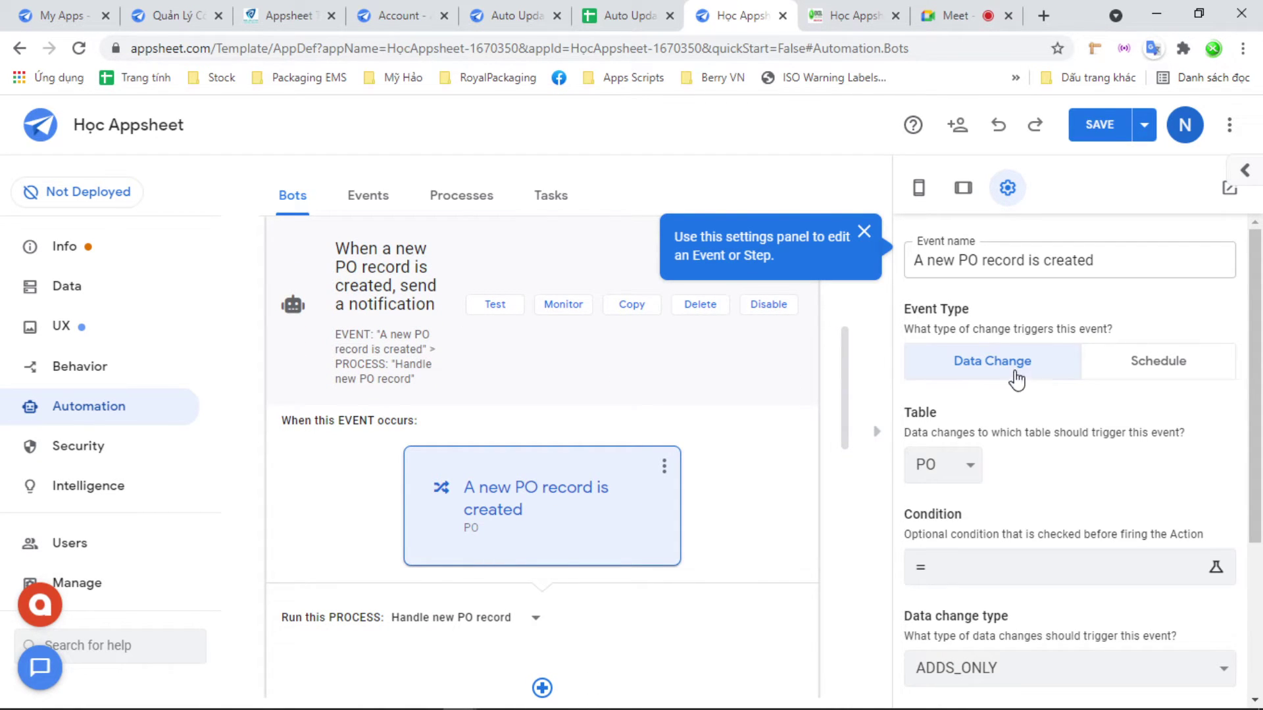
drag(911, 314, 982, 313)
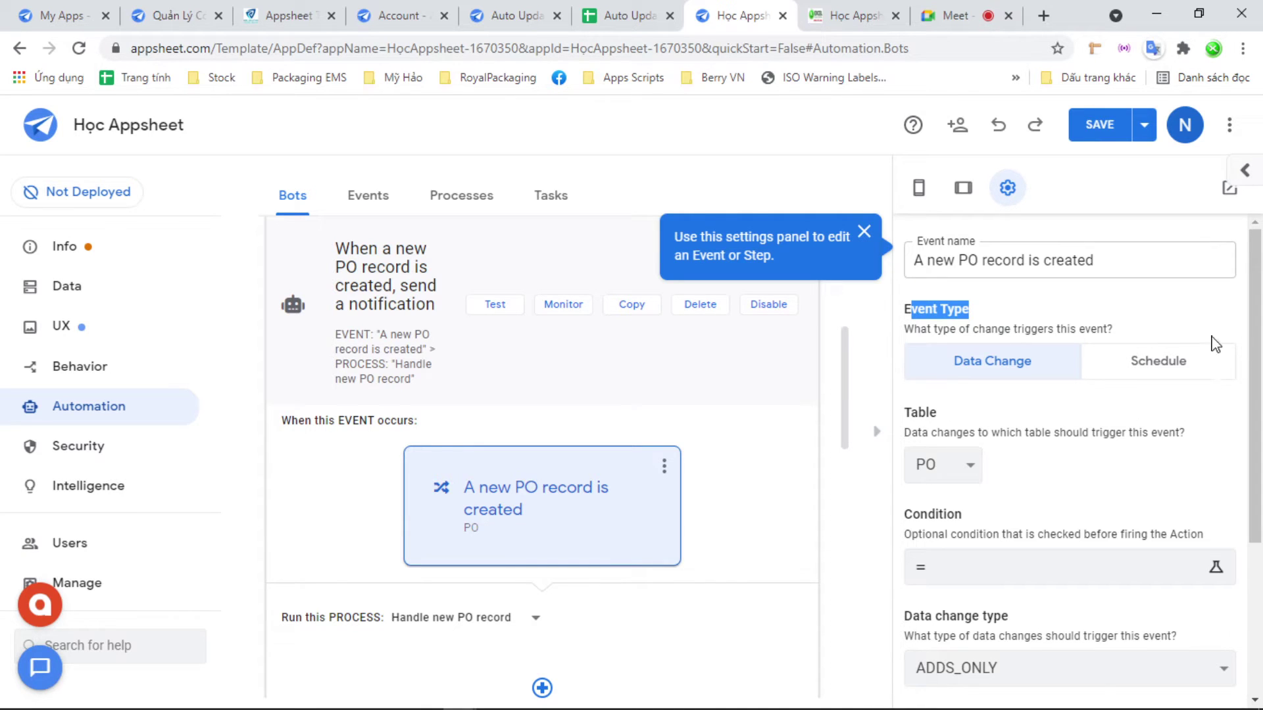
click(1155, 373)
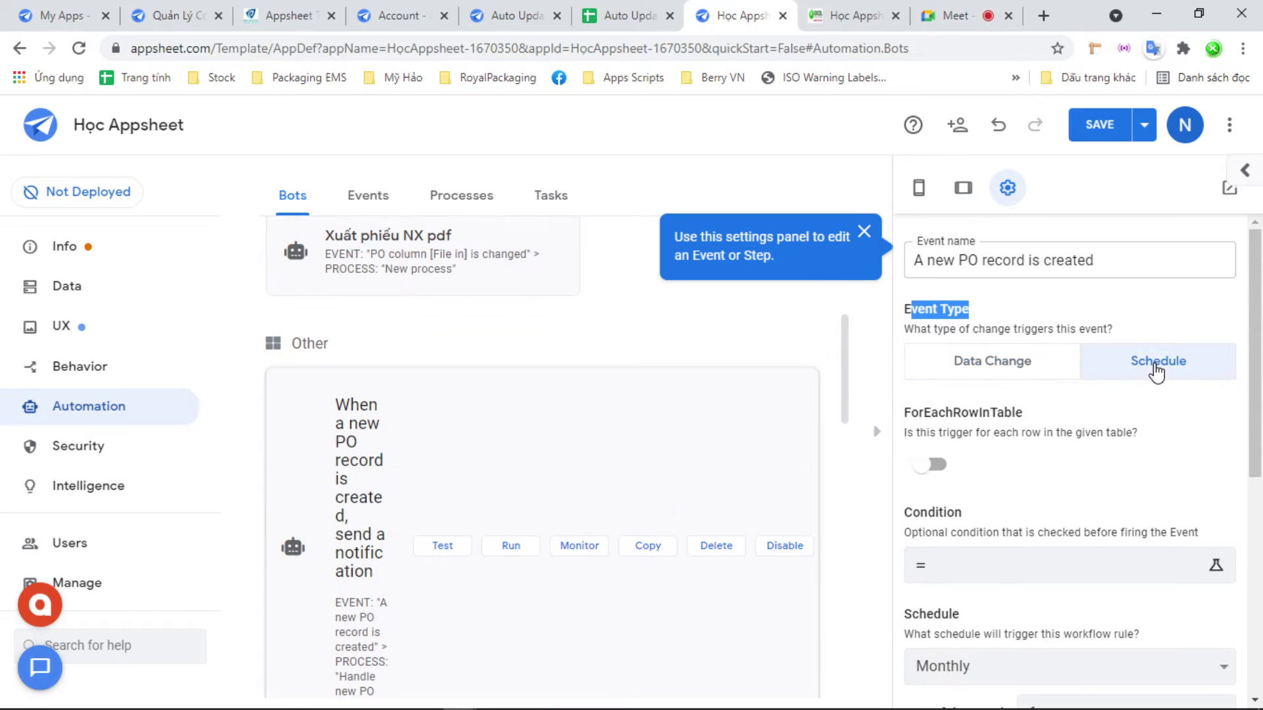
scroll(994, 461, down, 2)
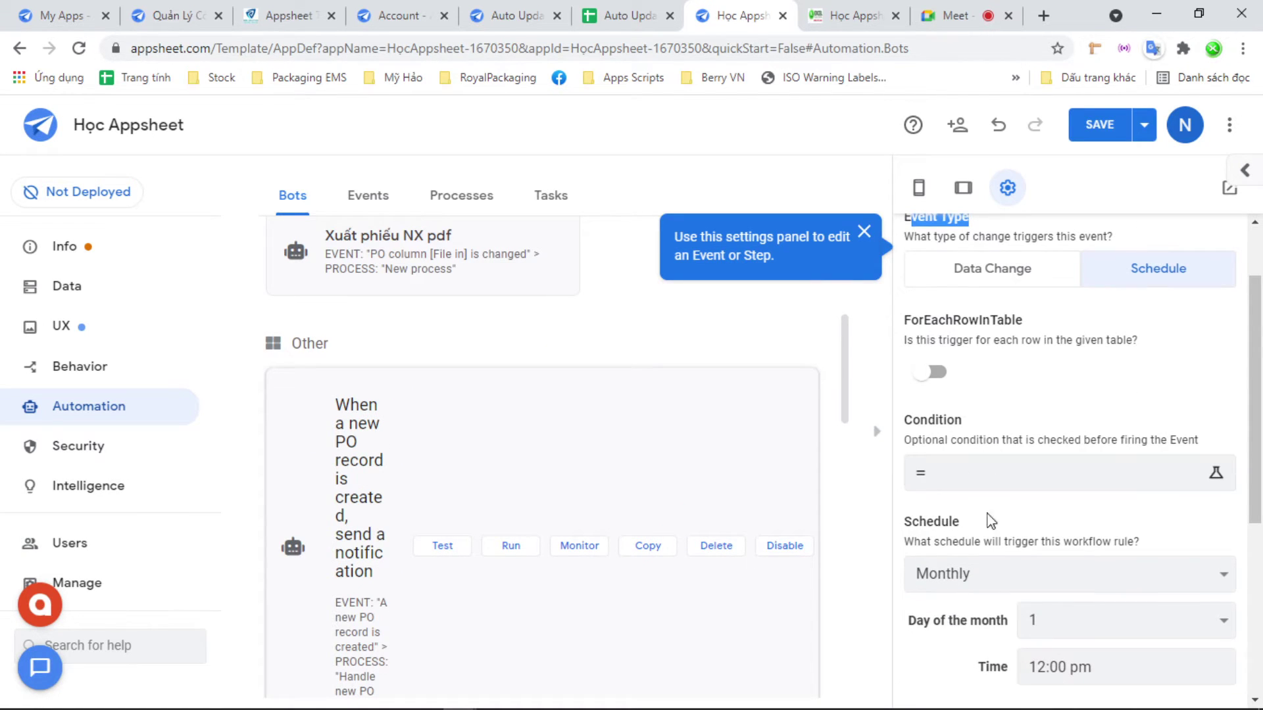
scroll(1080, 600, down, 2)
click(1026, 481)
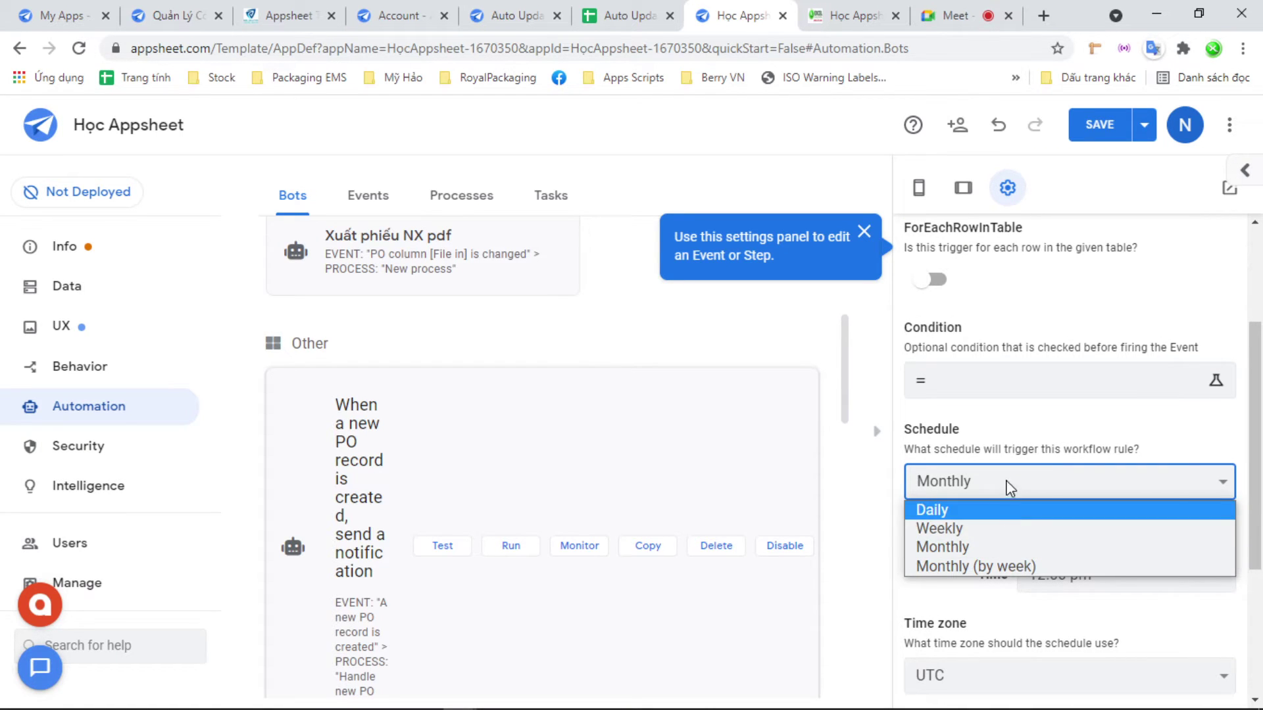
click(1022, 434)
scroll(1100, 543, down, 1)
scroll(1085, 460, down, 3)
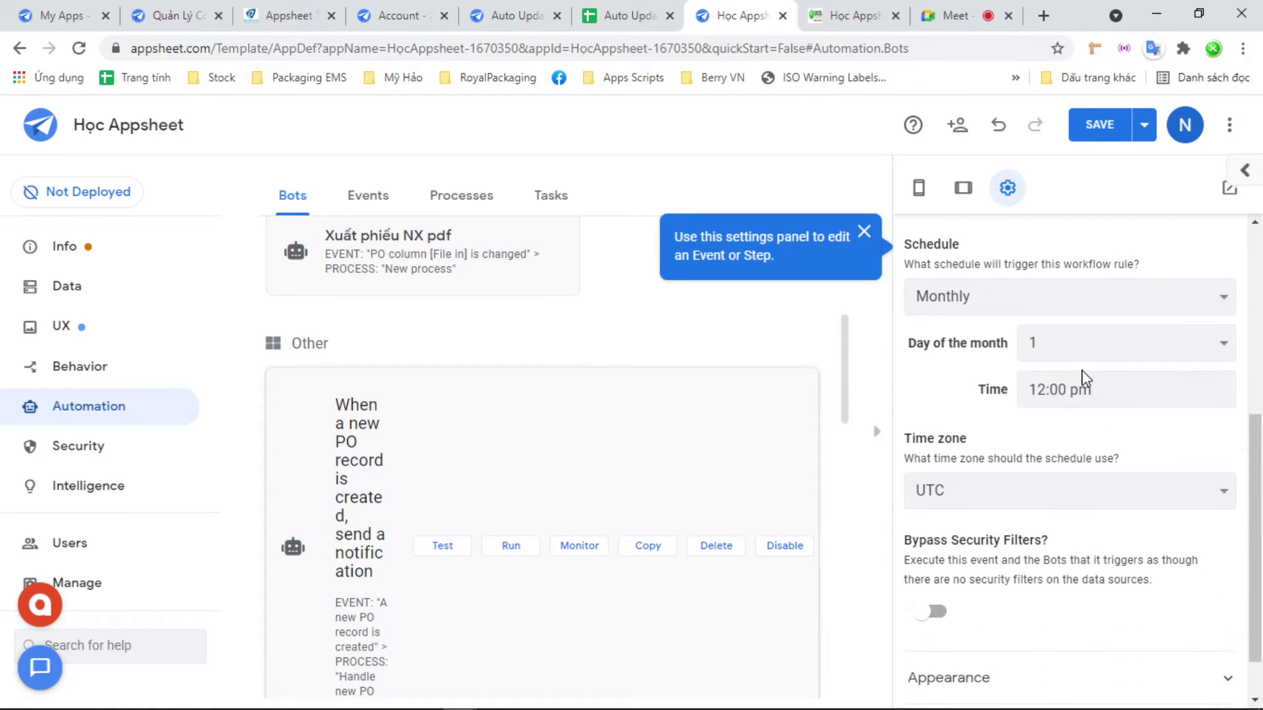
click(1043, 494)
click(1044, 492)
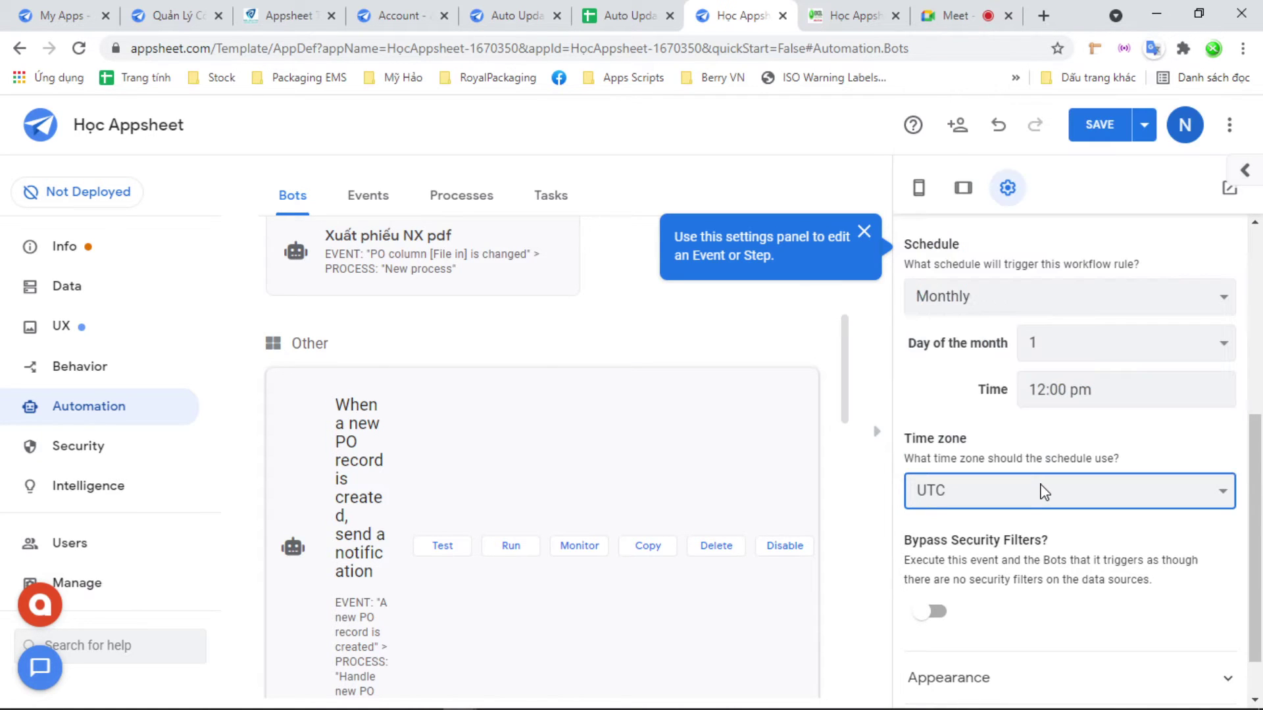
scroll(1041, 493, down, 1)
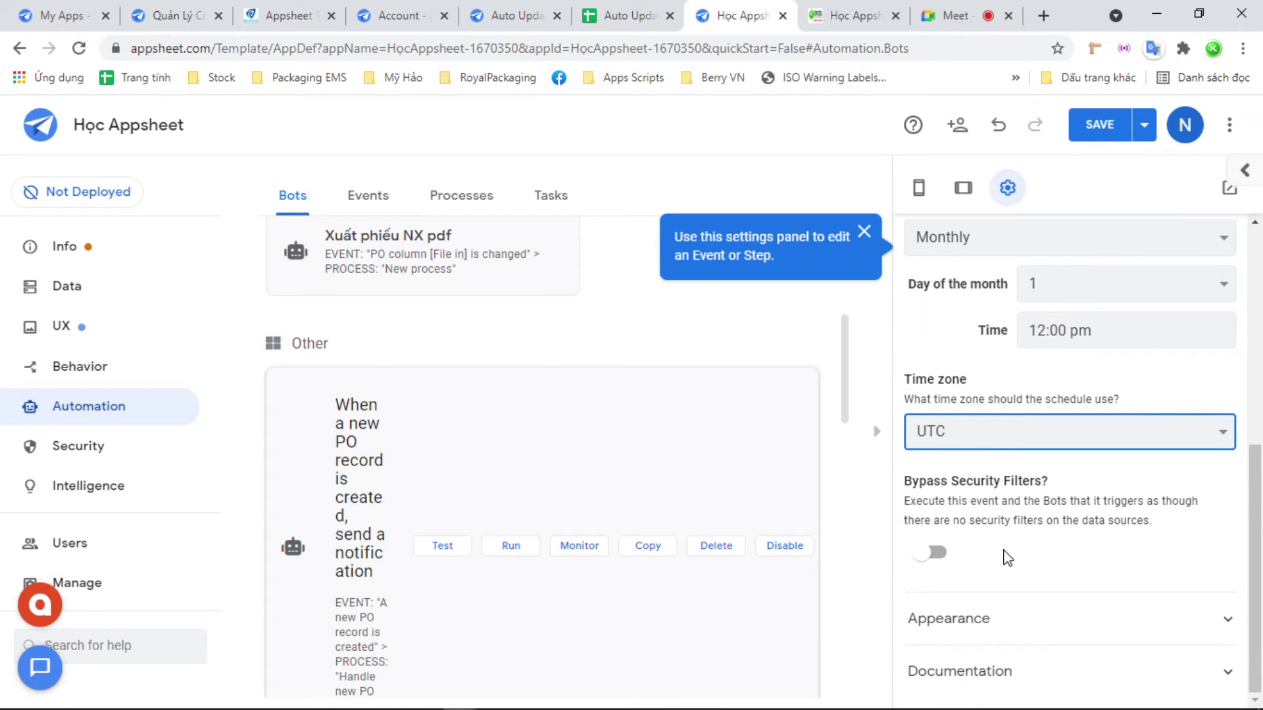
scroll(1006, 558, up, 6)
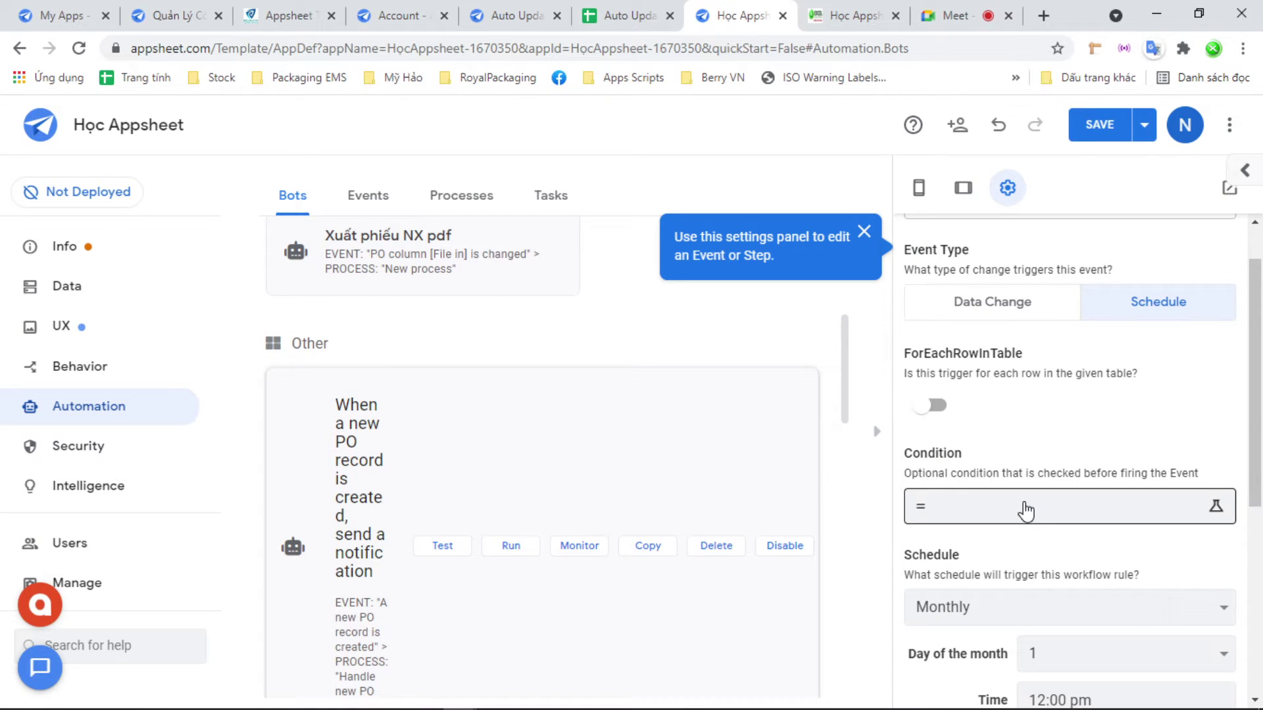
drag(905, 473, 1195, 478)
click(1043, 505)
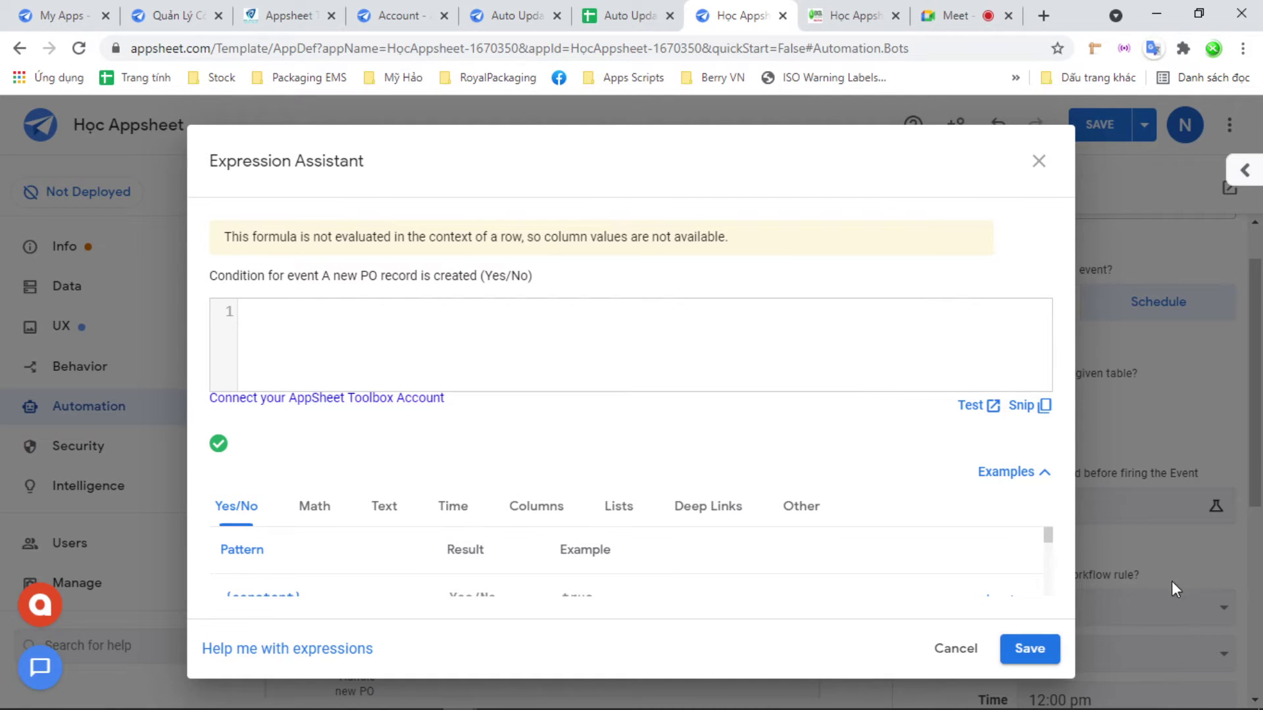
click(1045, 649)
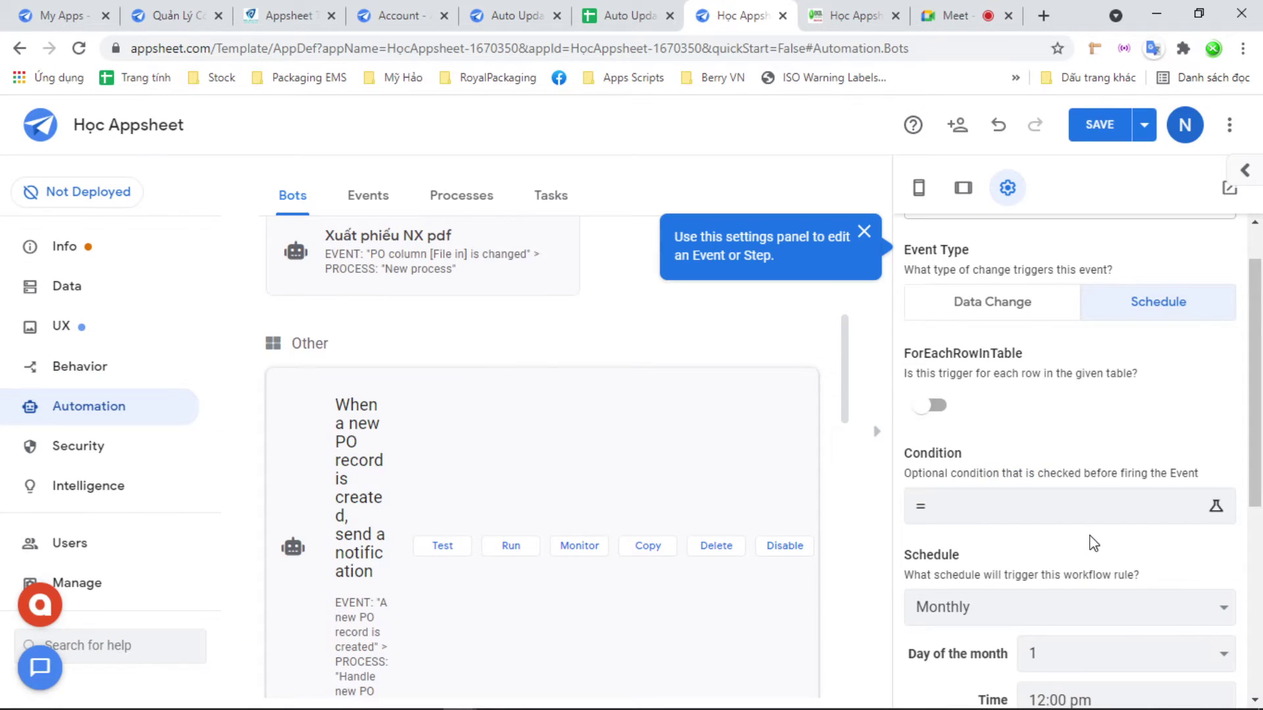
- Switch the new-PO event back to Data Change and make it watch table PO instead of DMSP
click(1002, 345)
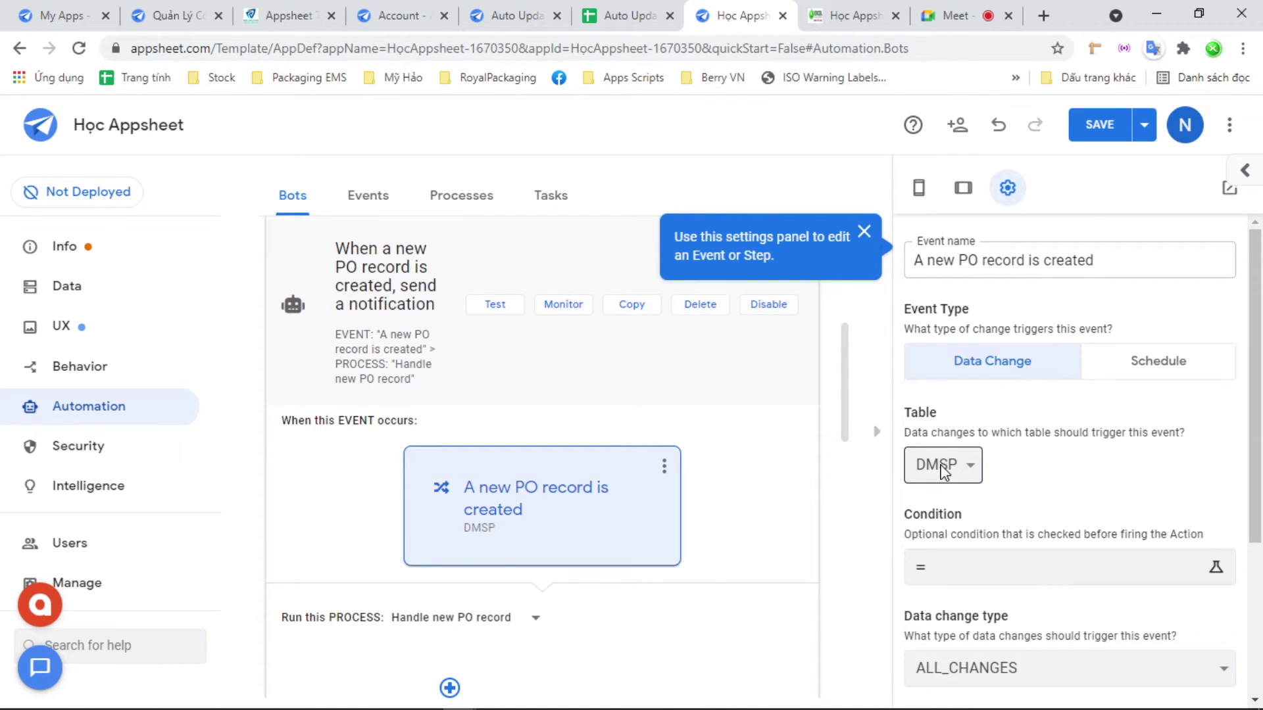
scroll(944, 471, down, 1)
click(941, 373)
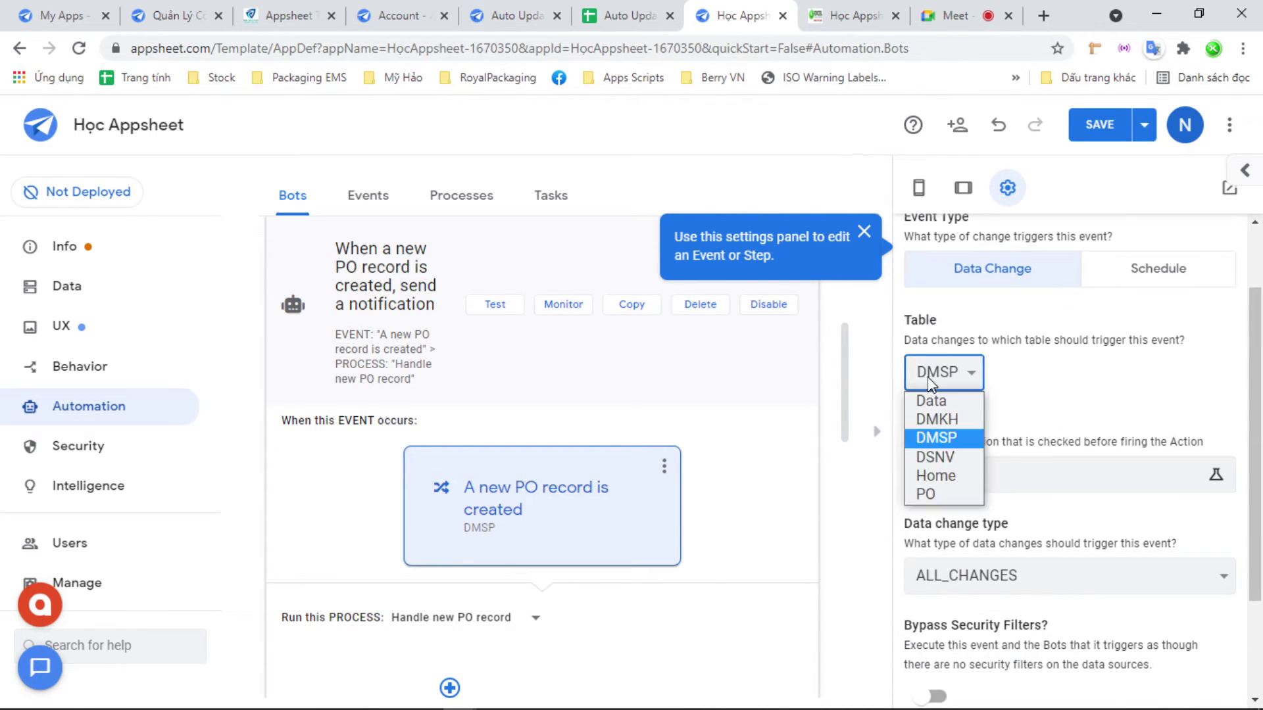
click(933, 492)
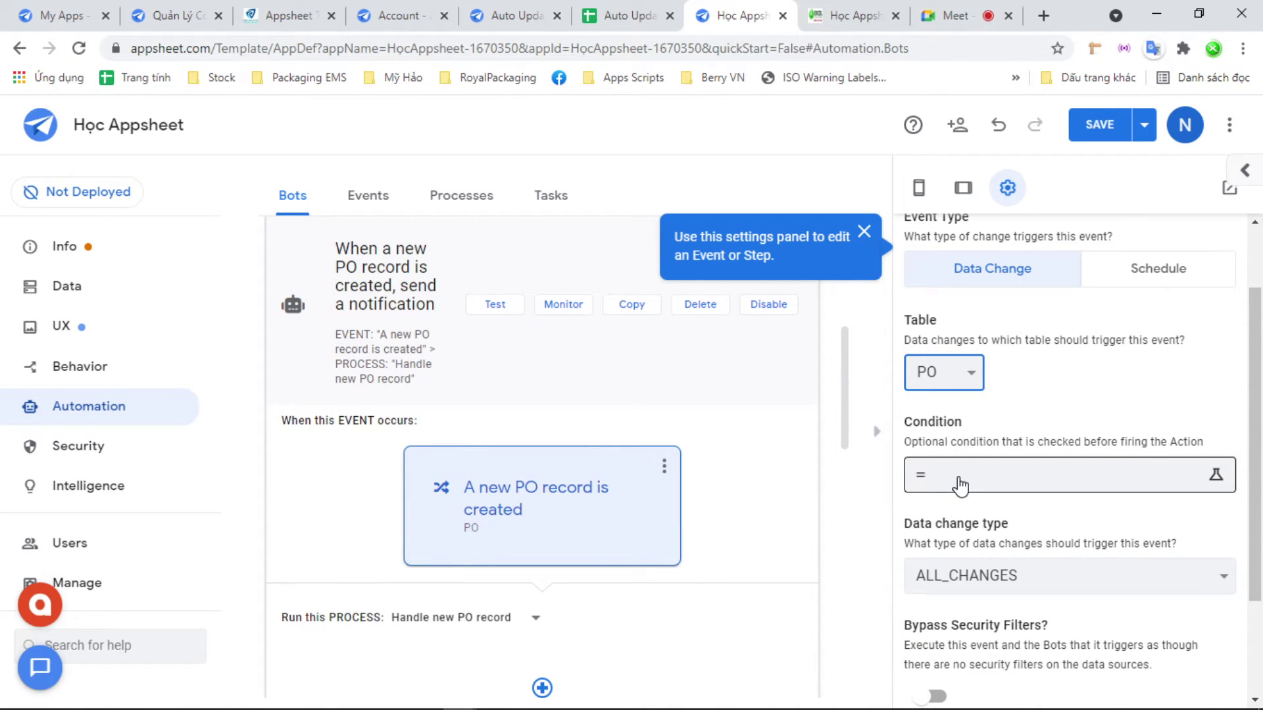
scroll(958, 484, down, 1)
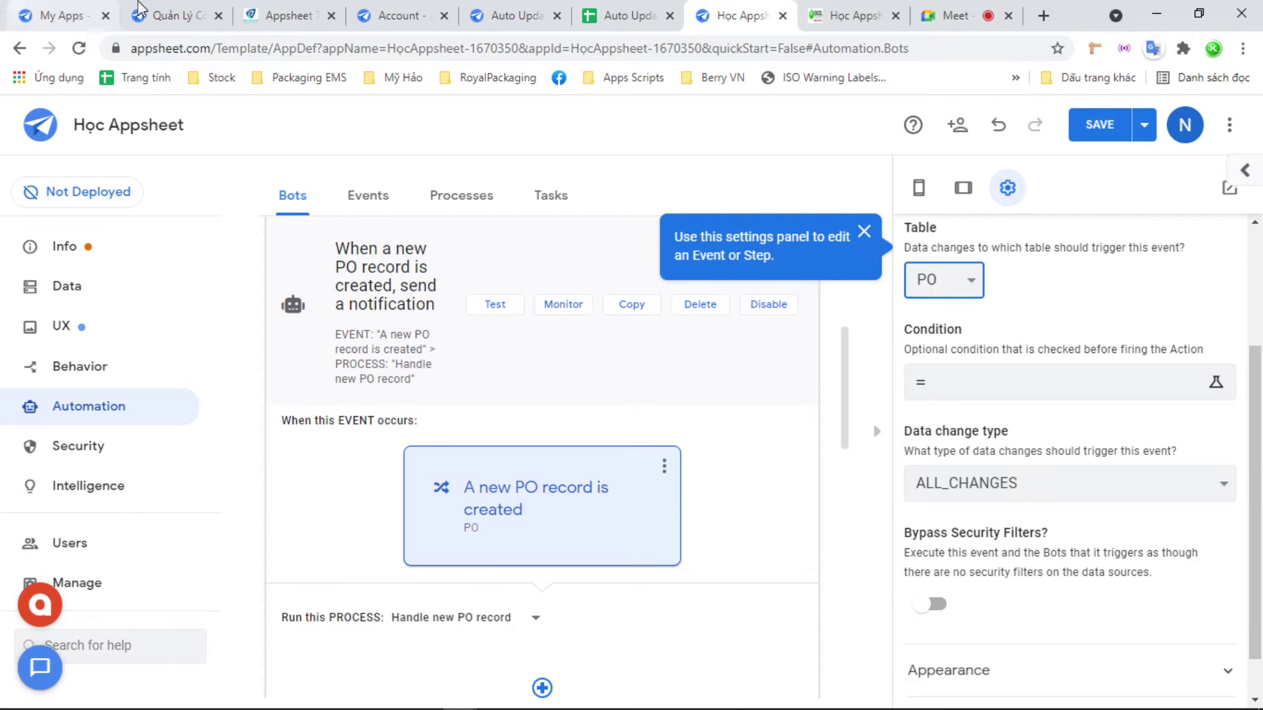
- Try several data change types, settle on UPDATES_ONLY, and leave the condition expression empty
click(1055, 489)
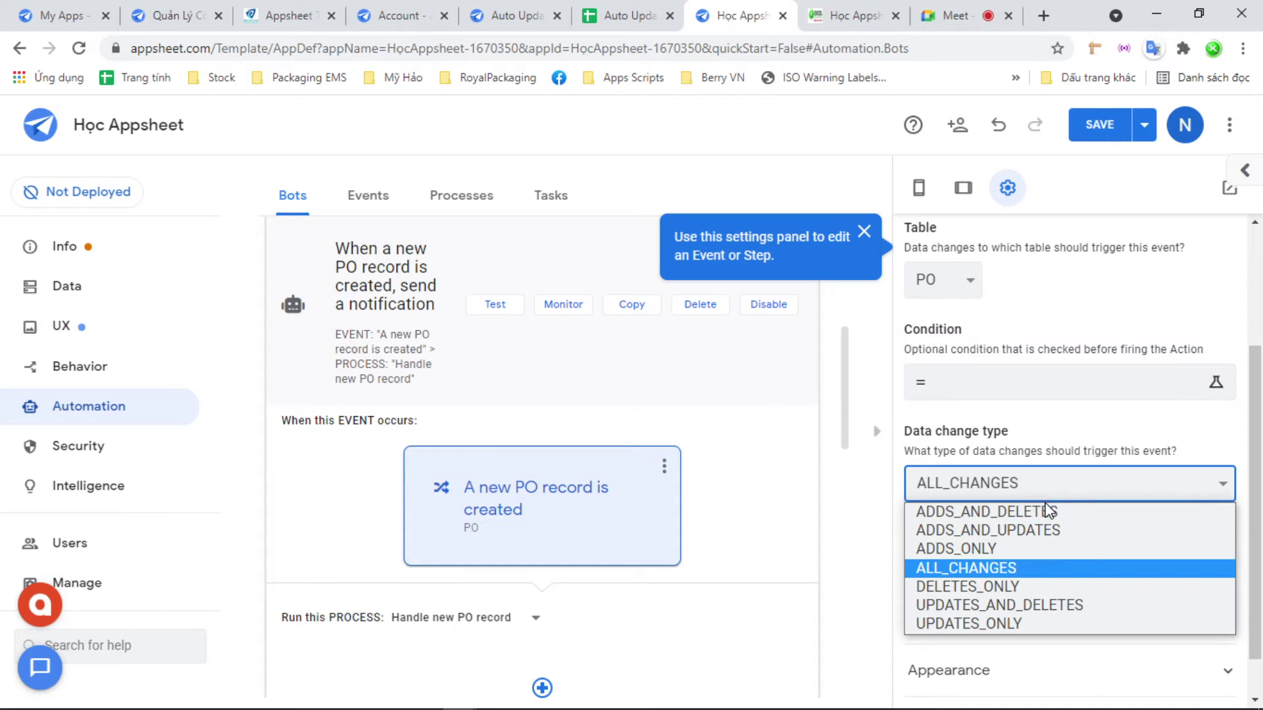
click(1045, 510)
click(1041, 490)
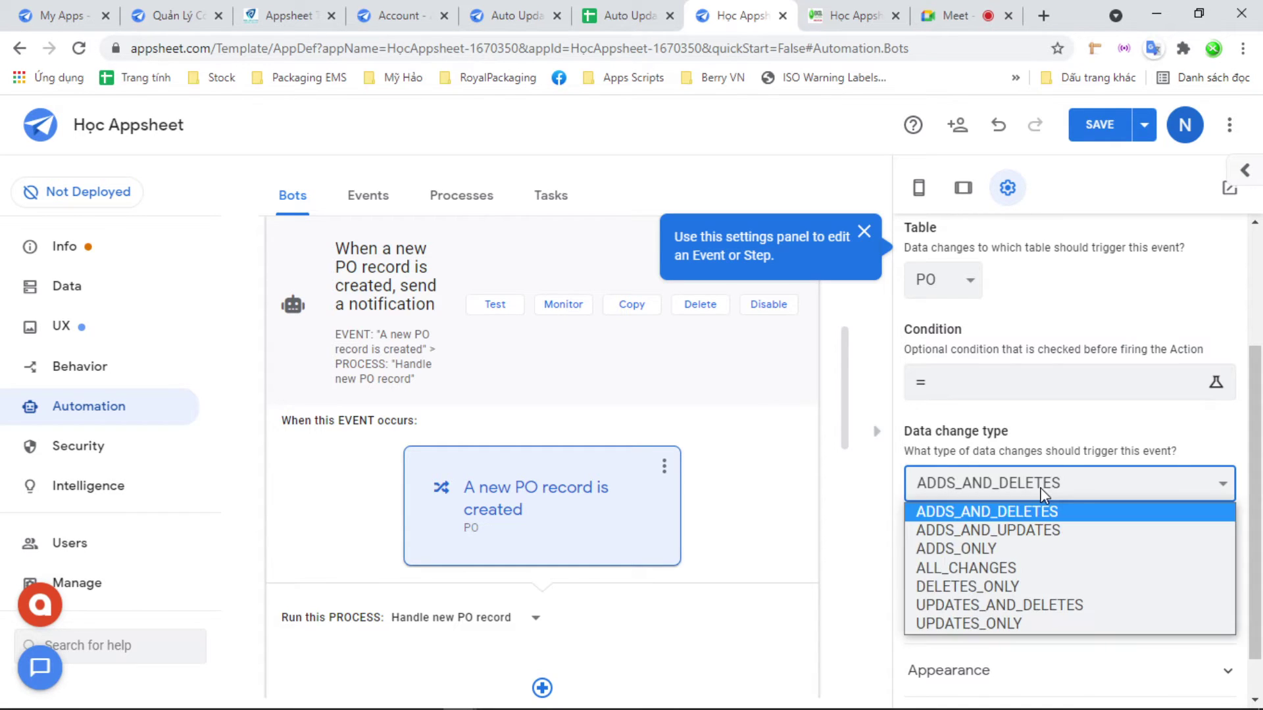
click(1046, 530)
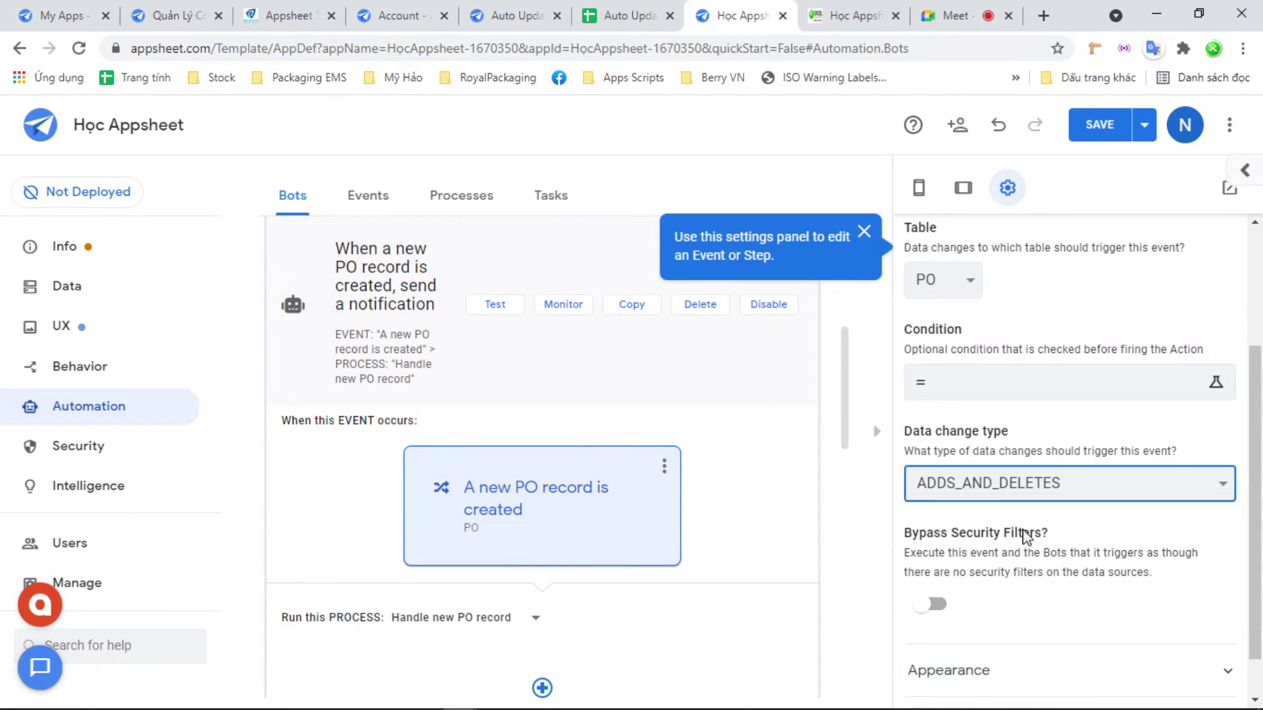
click(1039, 500)
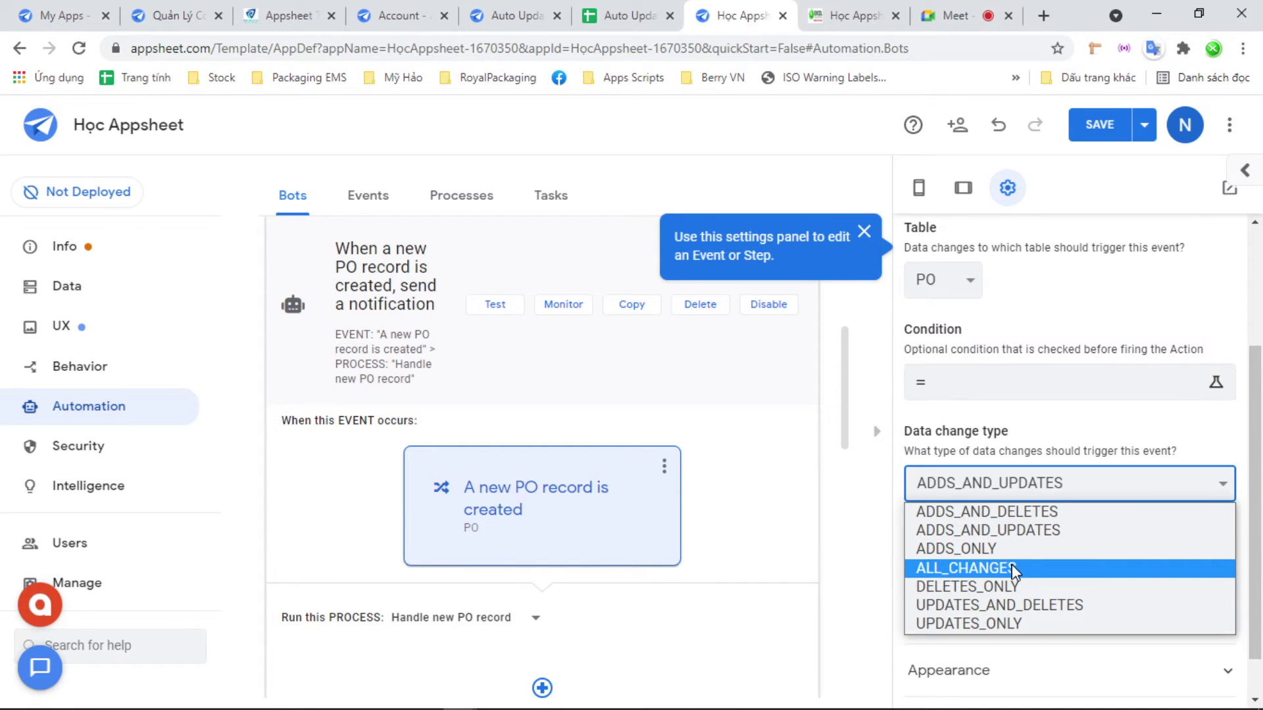
click(1006, 623)
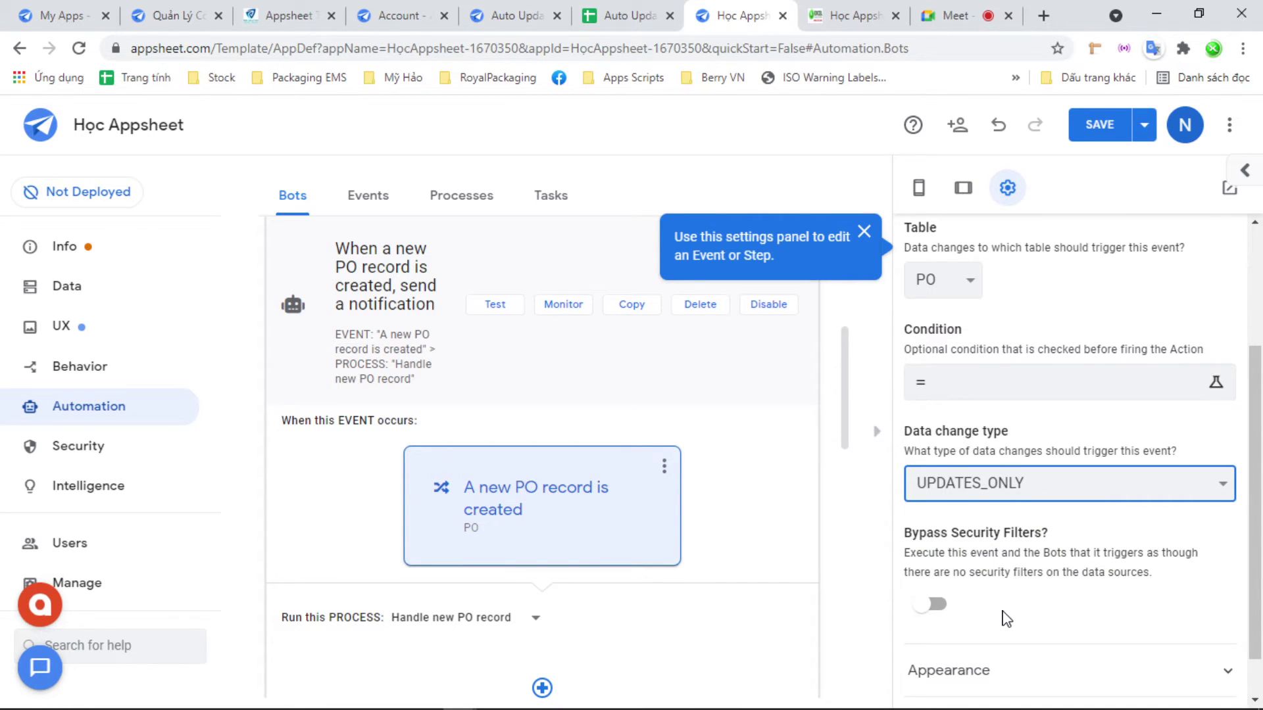
click(1012, 483)
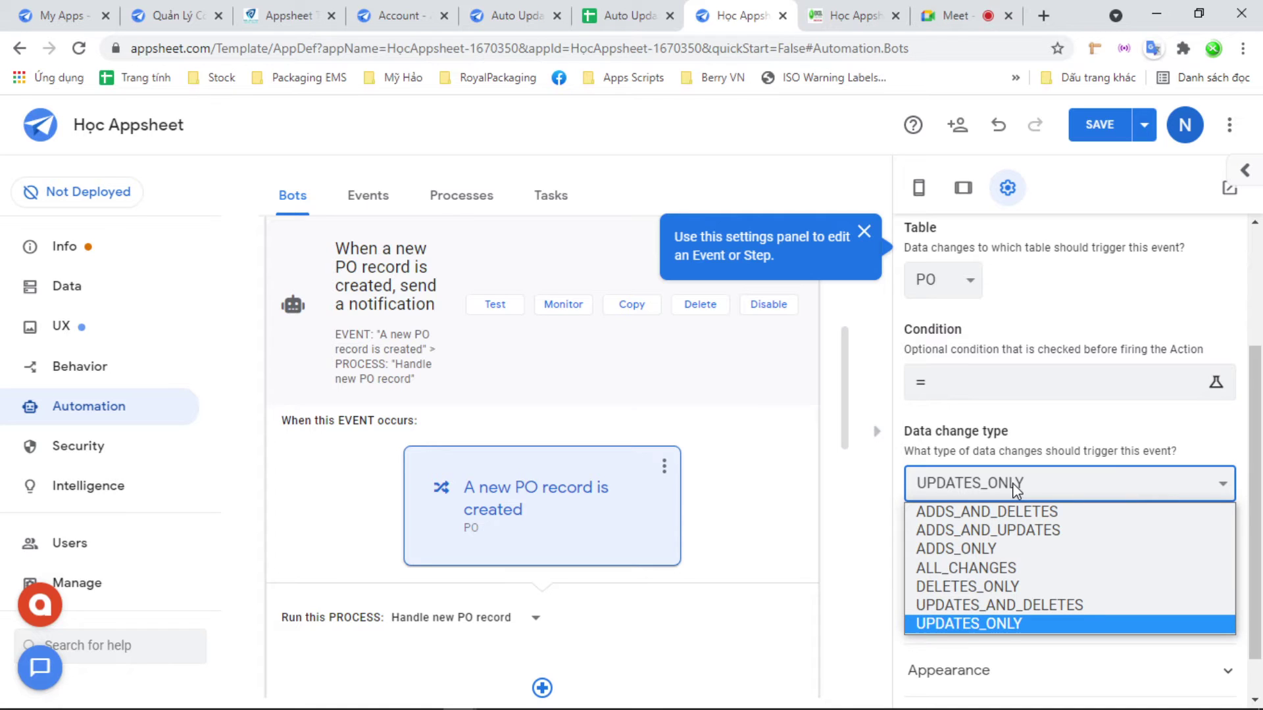
click(1013, 483)
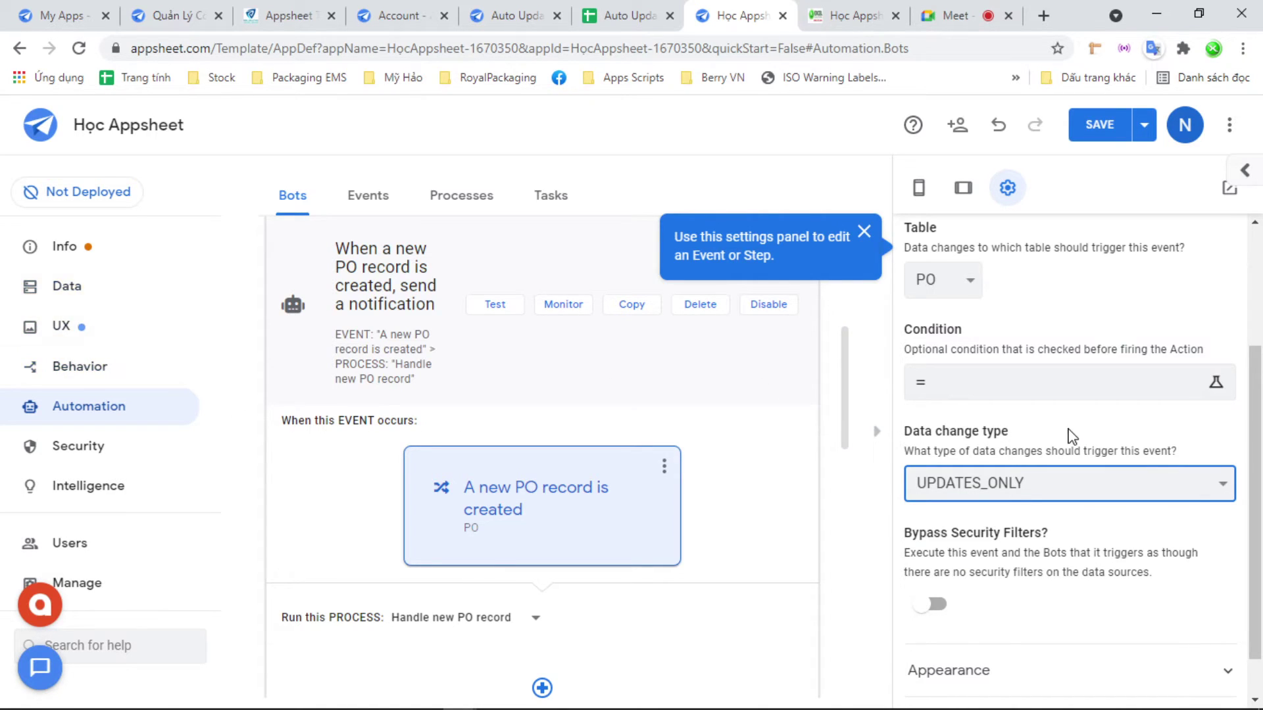
click(1028, 390)
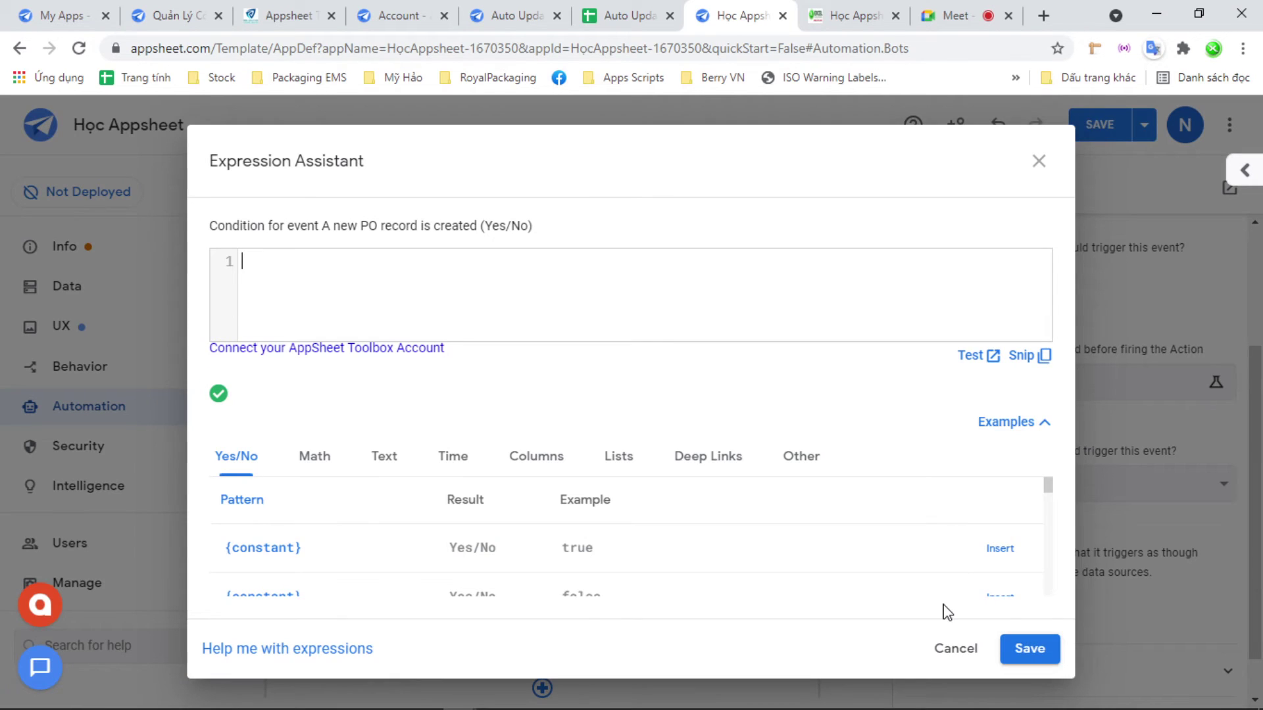
click(946, 653)
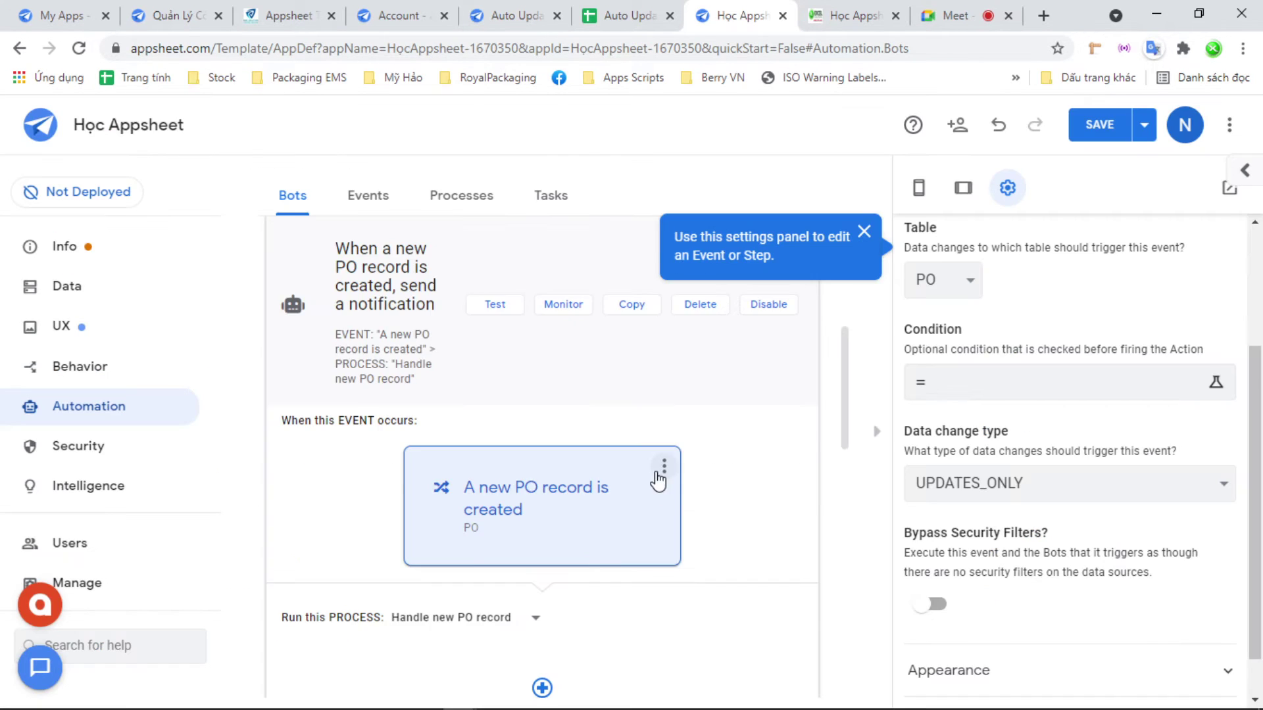
click(470, 468)
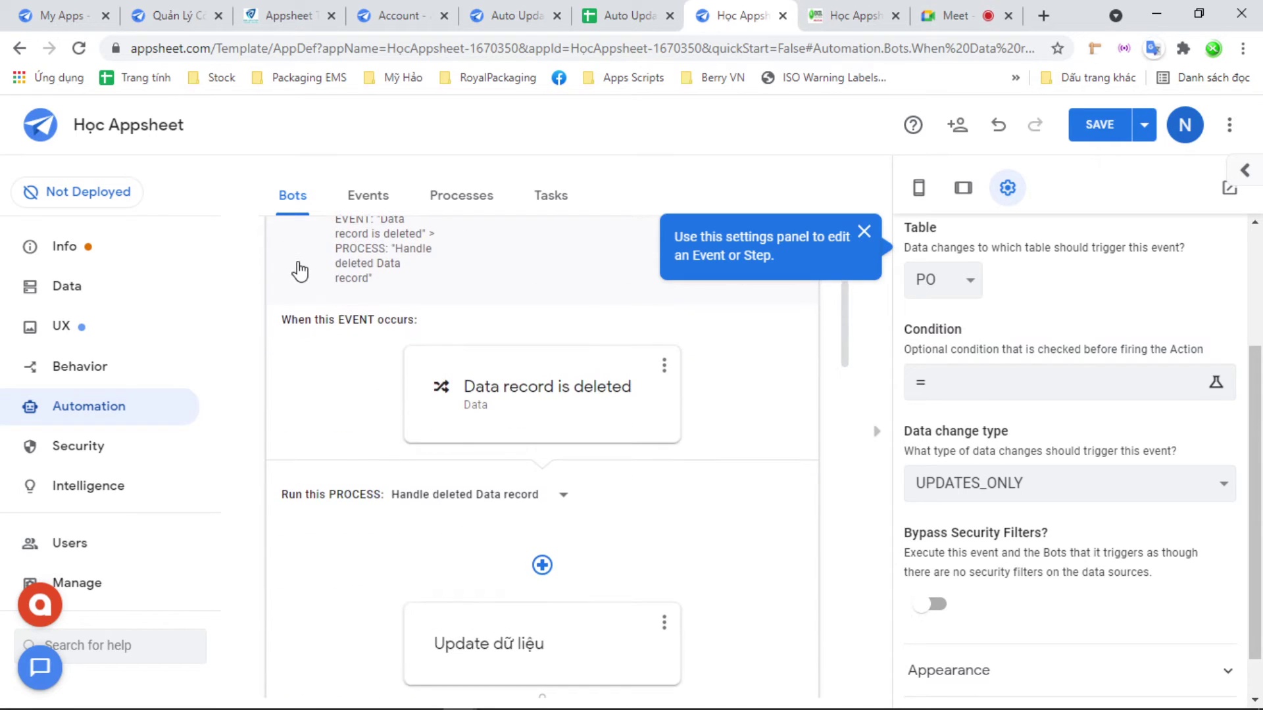
click(302, 272)
scroll(367, 426, down, 3)
scroll(388, 491, down, 5)
scroll(367, 445, down, 2)
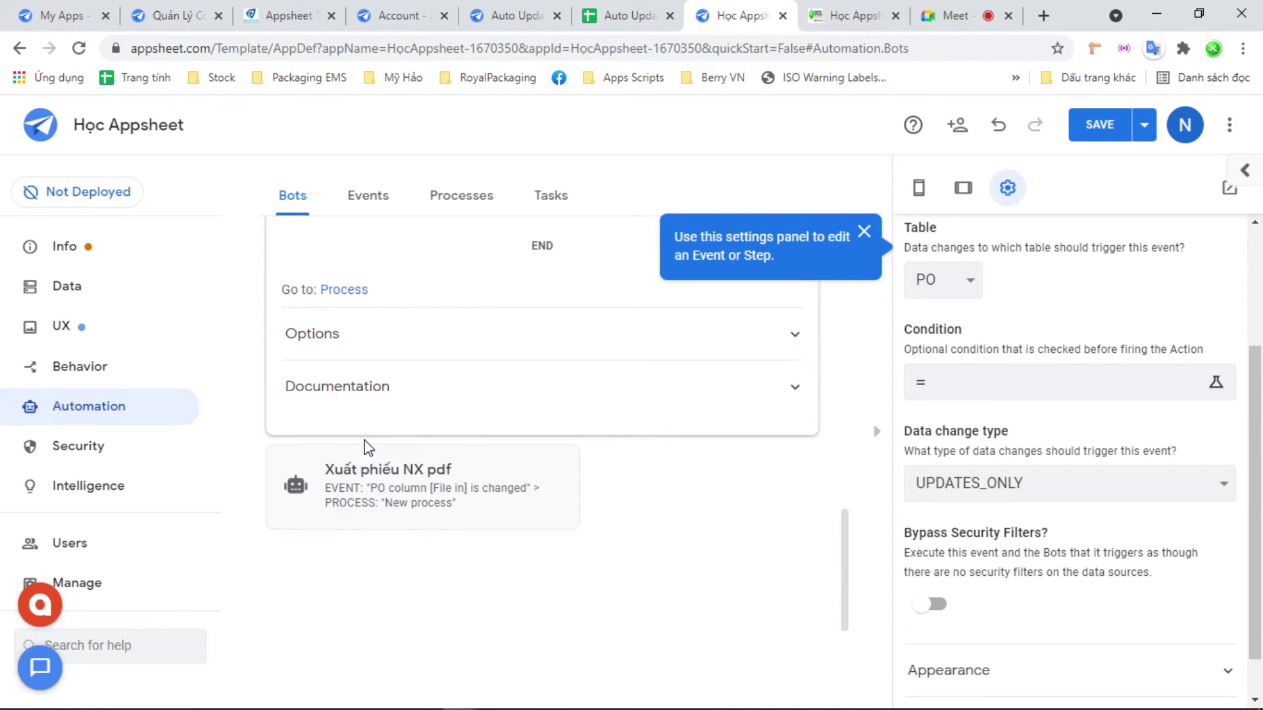
click(354, 501)
click(508, 467)
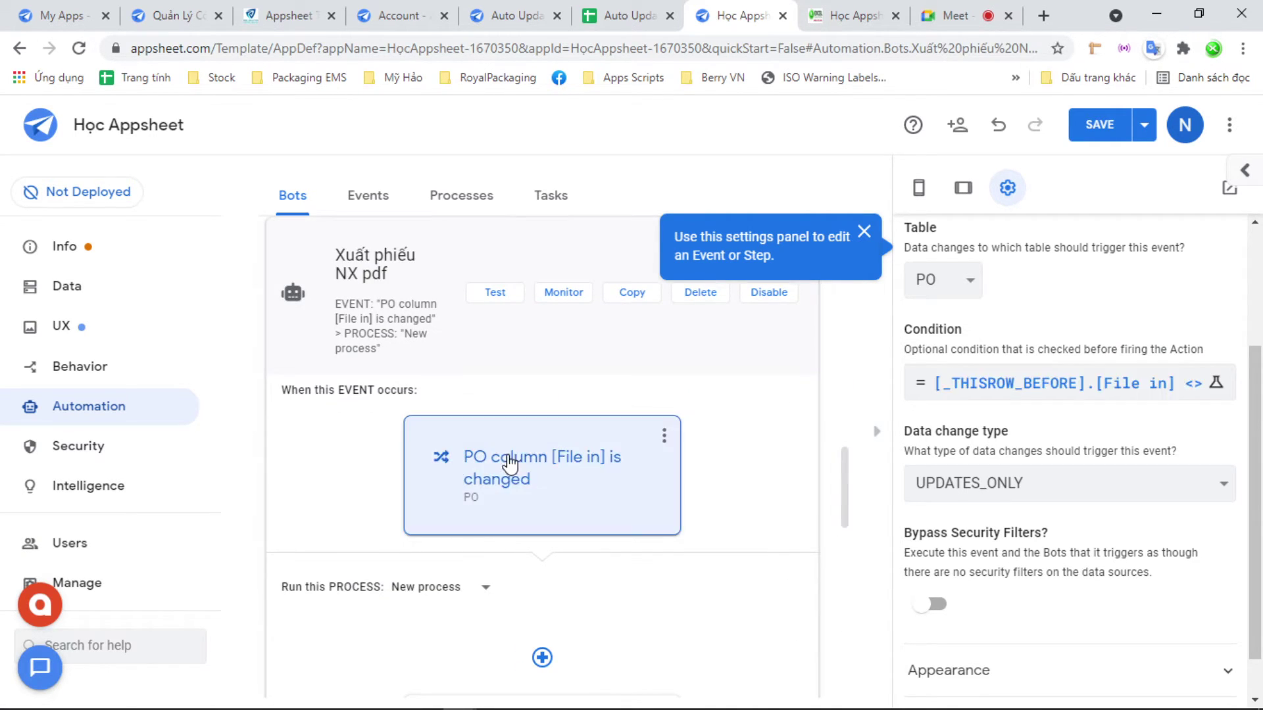
click(1064, 383)
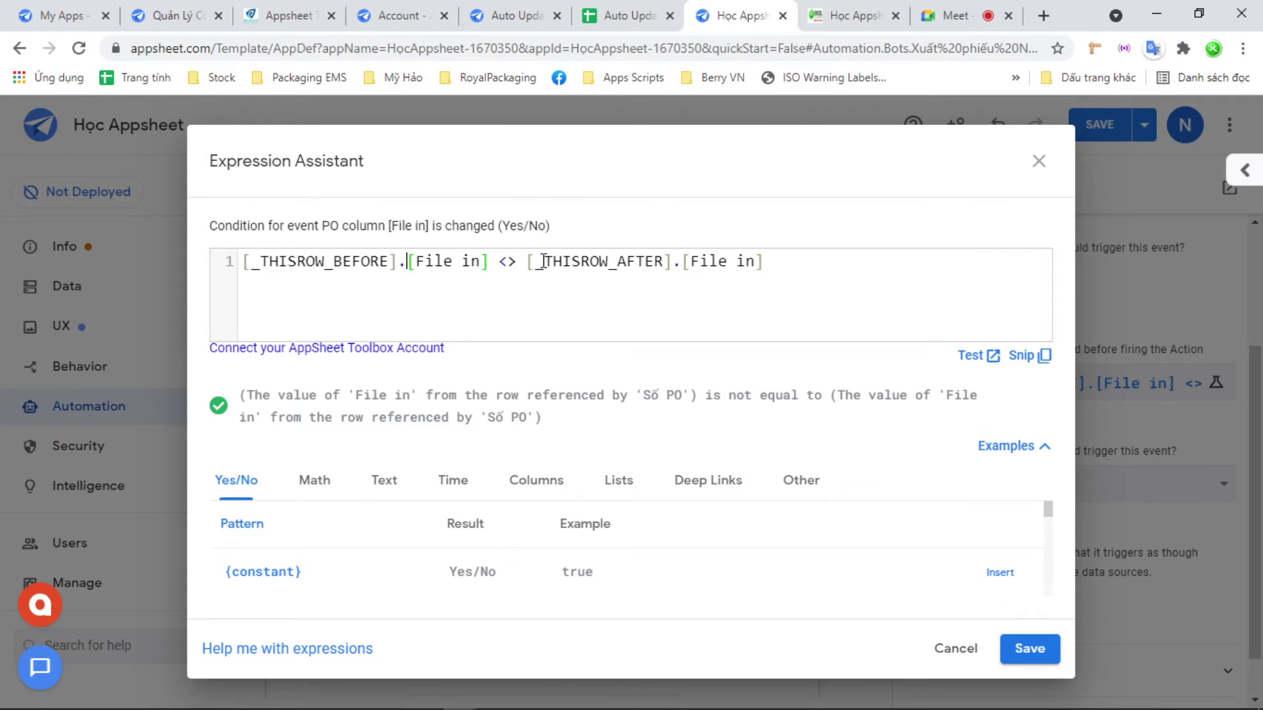
drag(785, 264, 220, 261)
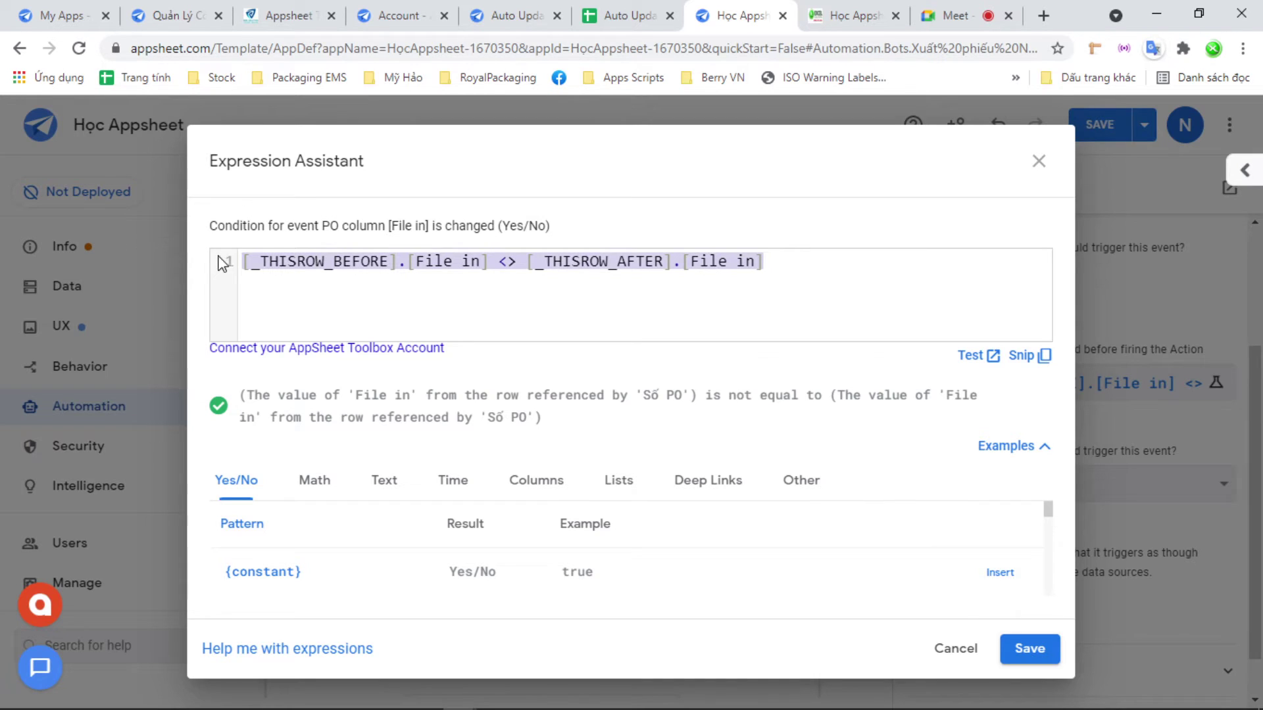
click(1029, 649)
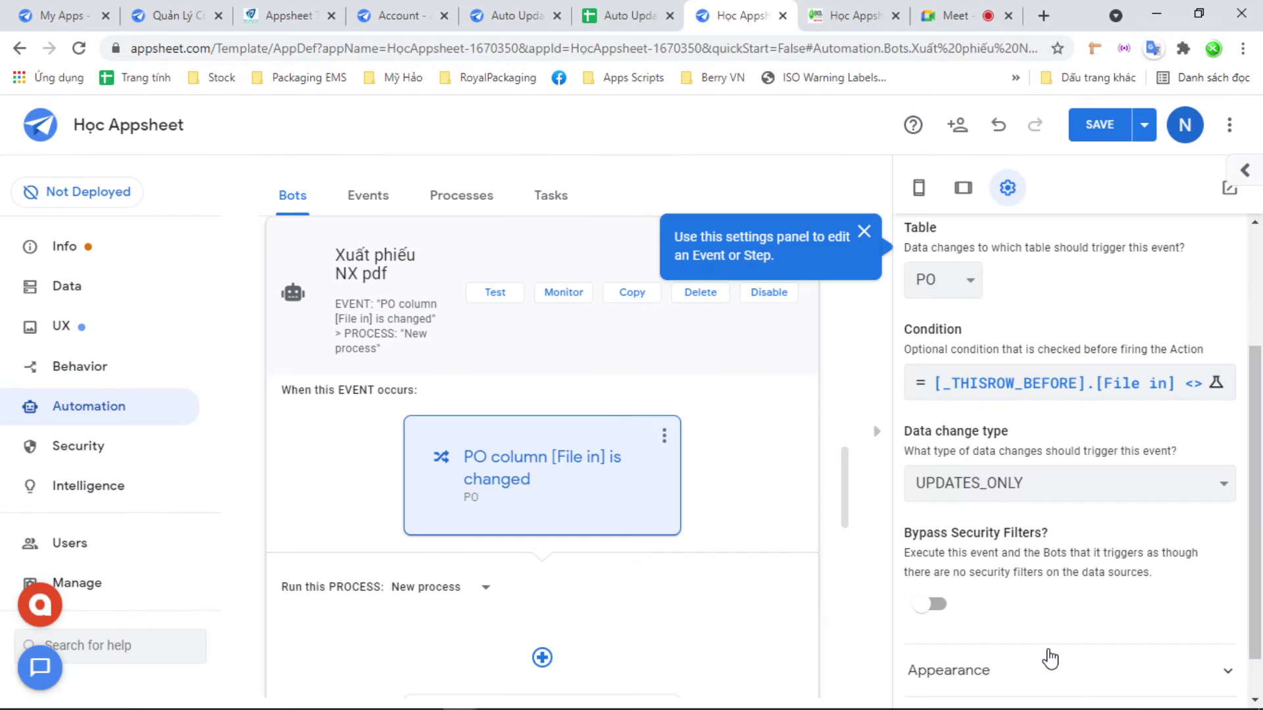
scroll(372, 510, up, 2)
click(369, 510)
scroll(347, 507, up, 3)
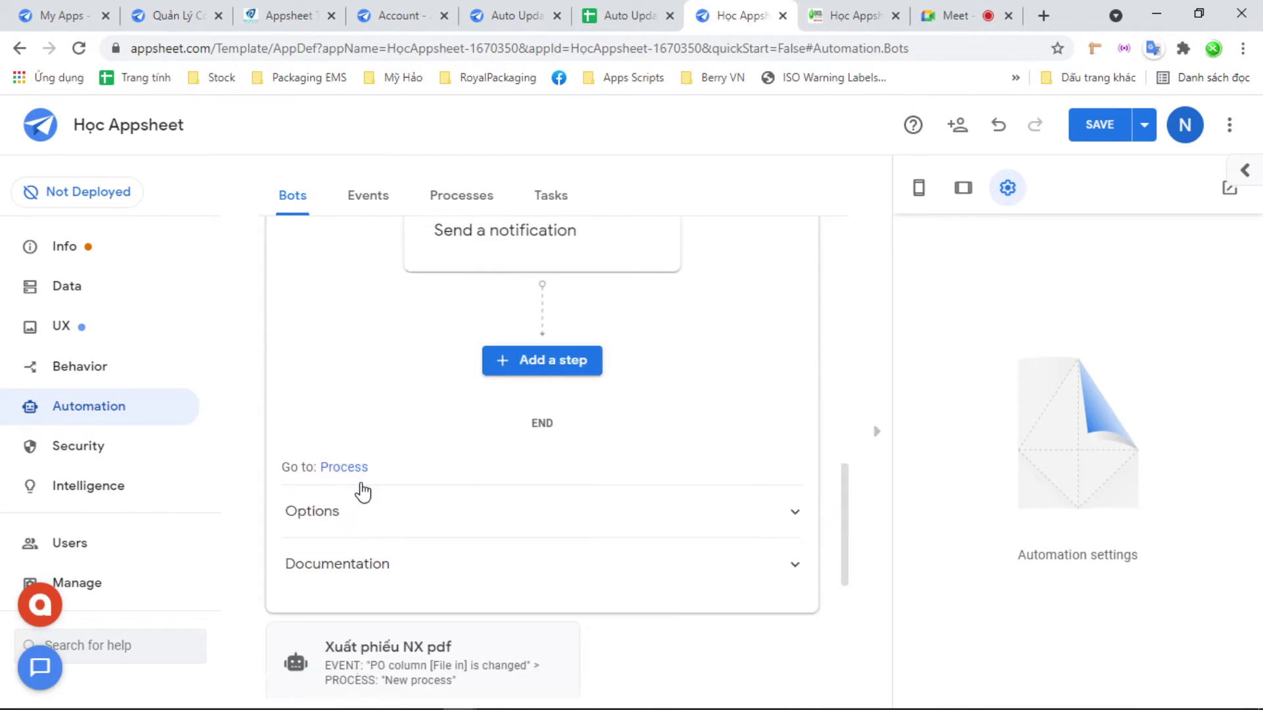
scroll(361, 487, up, 5)
scroll(368, 483, up, 2)
scroll(370, 482, up, 2)
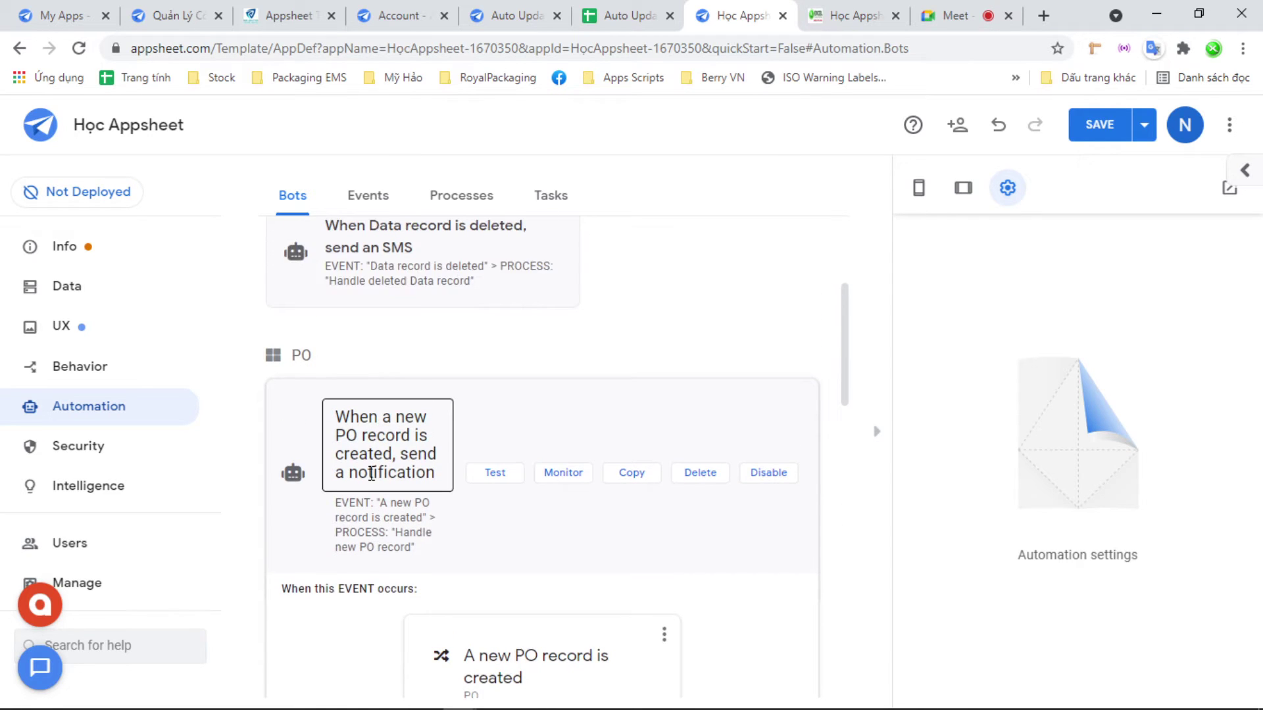
scroll(371, 472, down, 2)
scroll(461, 447, down, 4)
click(536, 417)
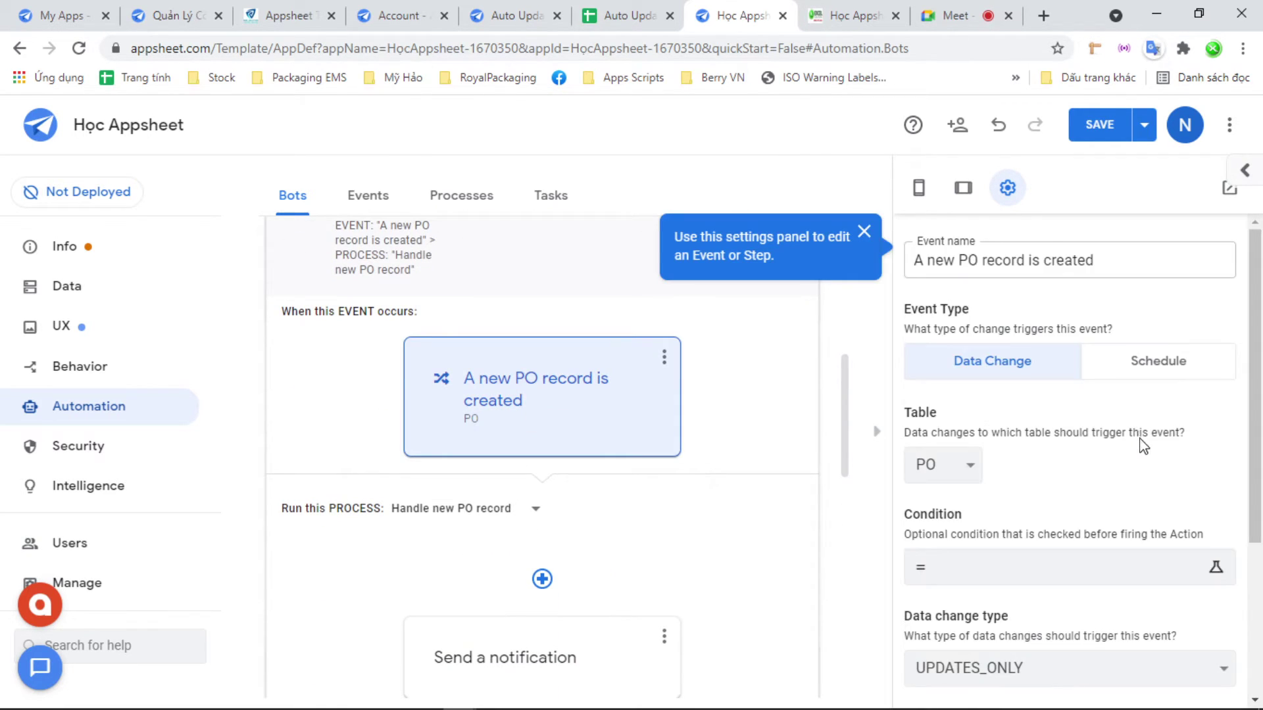
scroll(1143, 446, down, 2)
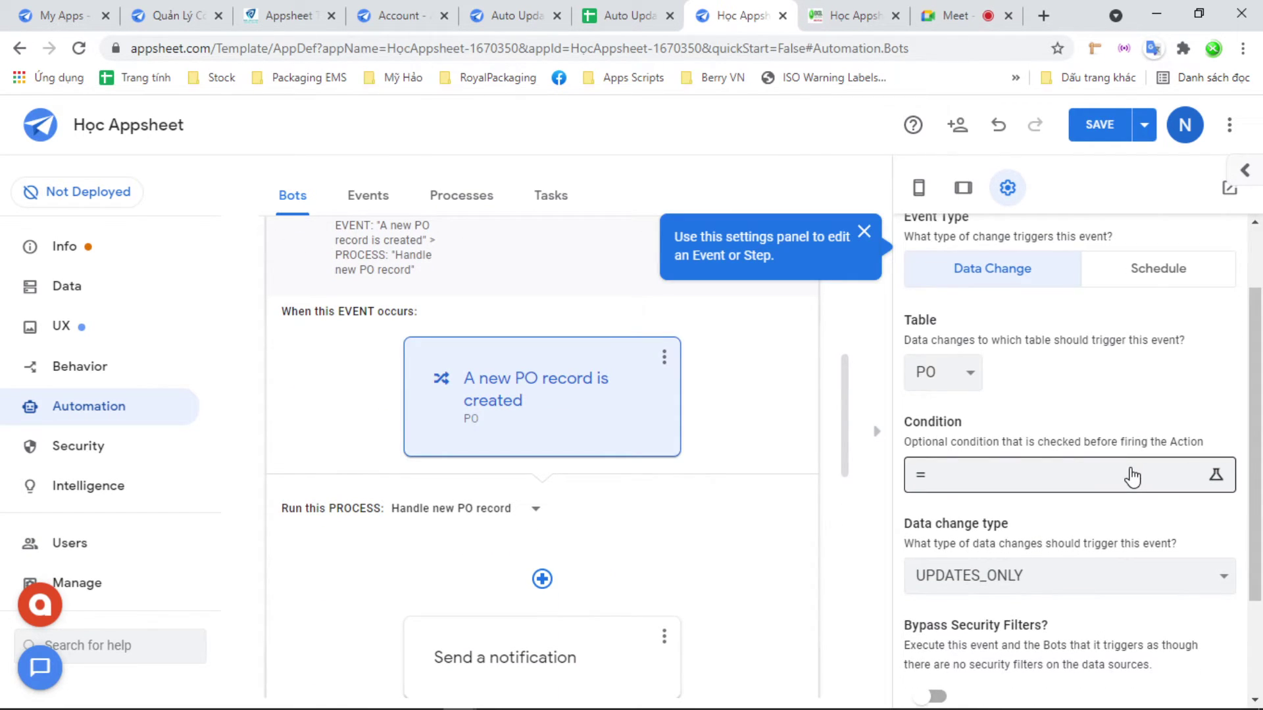
- Change the new-PO event's data change type to ALL_CHANGES, then settle on ADDS_AND_DELETES
scroll(1132, 476, down, 2)
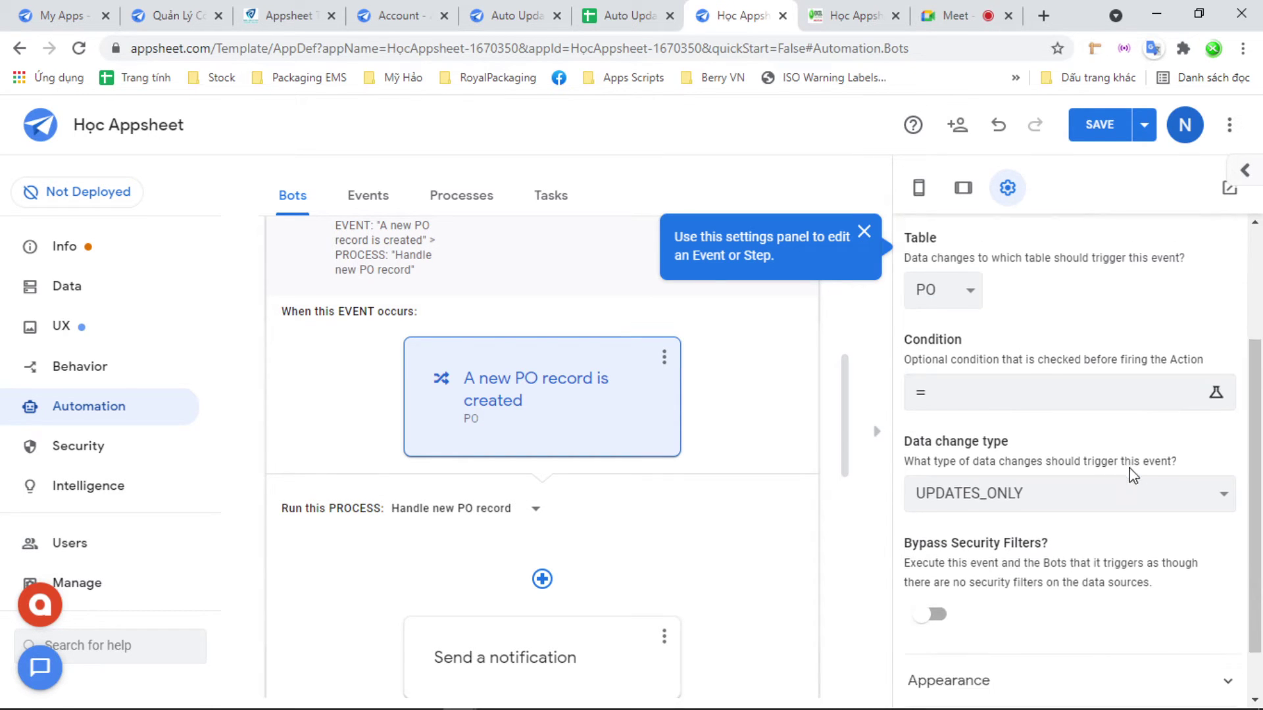
scroll(1127, 473, down, 1)
click(1011, 434)
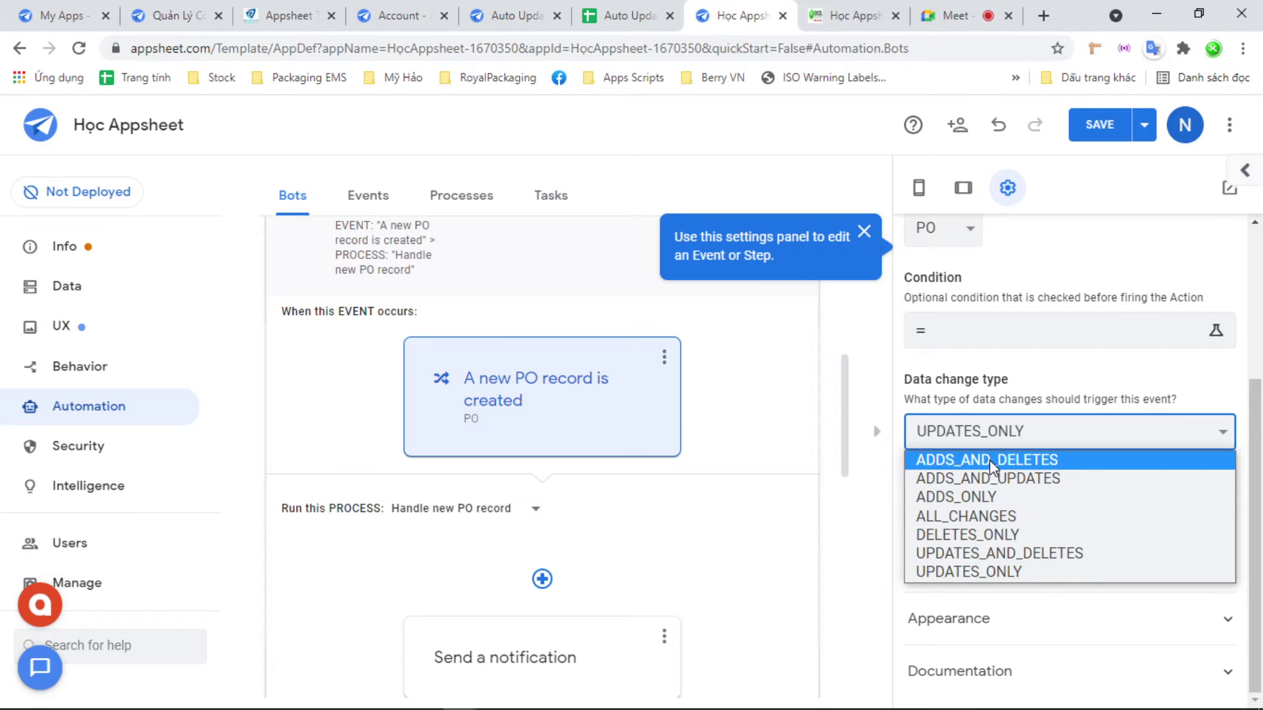
click(990, 517)
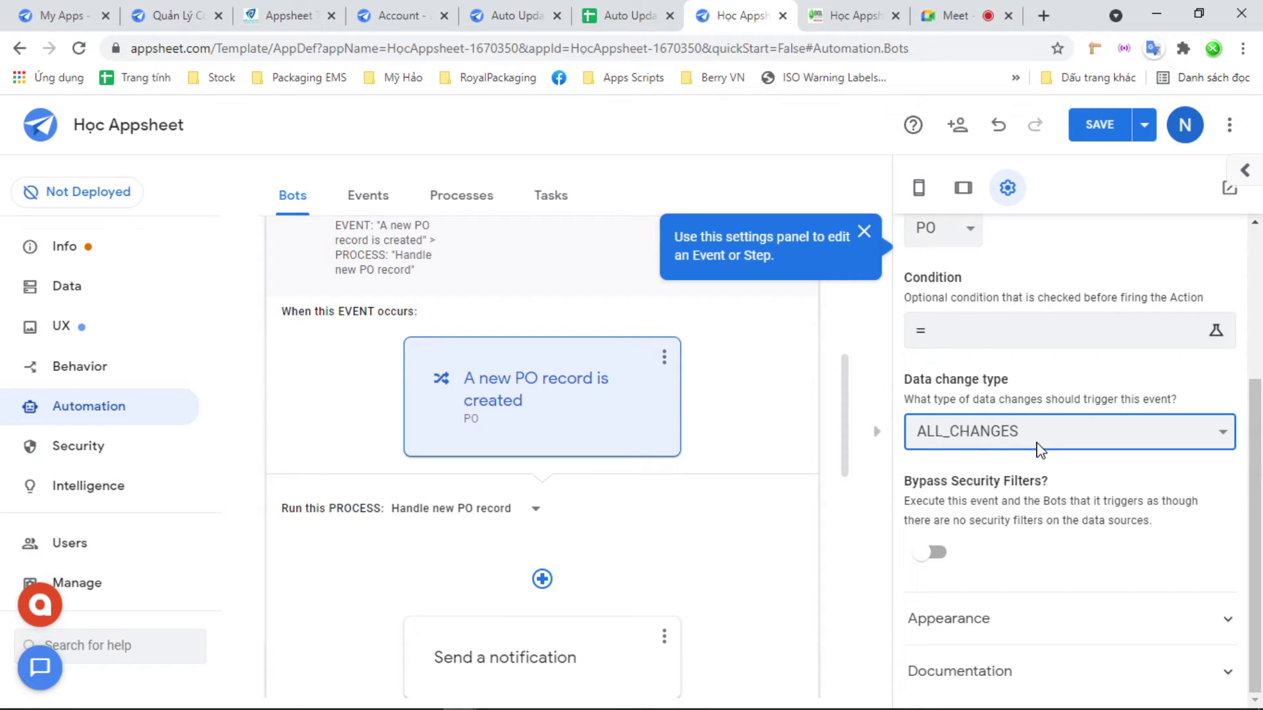
scroll(1039, 449, up, 1)
scroll(1039, 450, down, 1)
click(1035, 432)
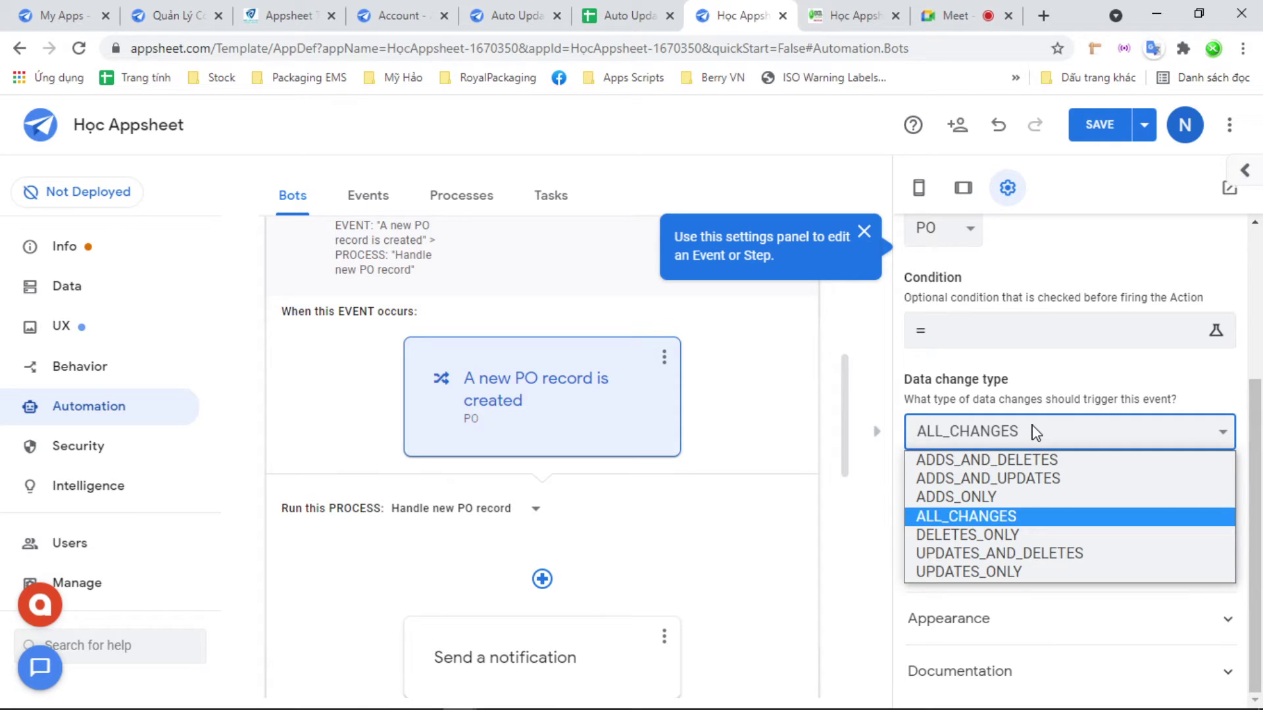
click(1016, 464)
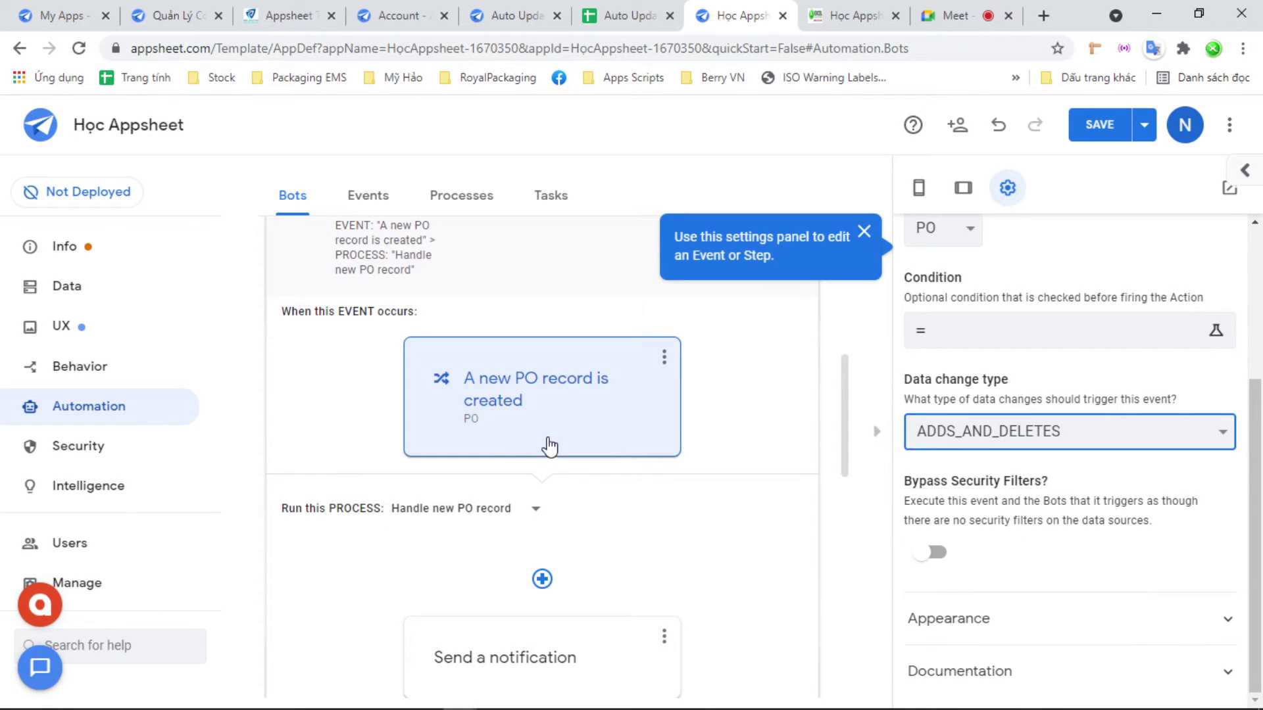
scroll(579, 500, down, 2)
- Open the Send a notification step and keep 'Send a notification' as its task on table PO
scroll(611, 556, down, 1)
click(576, 503)
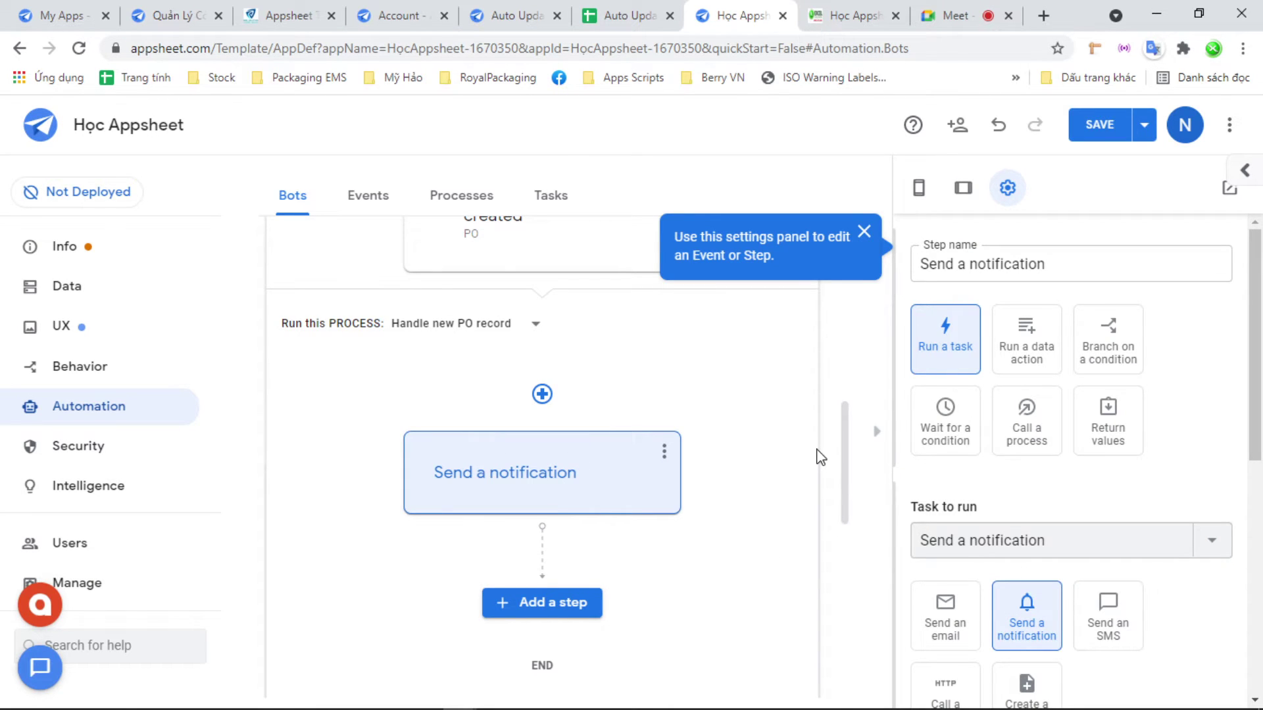
scroll(819, 457, down, 1)
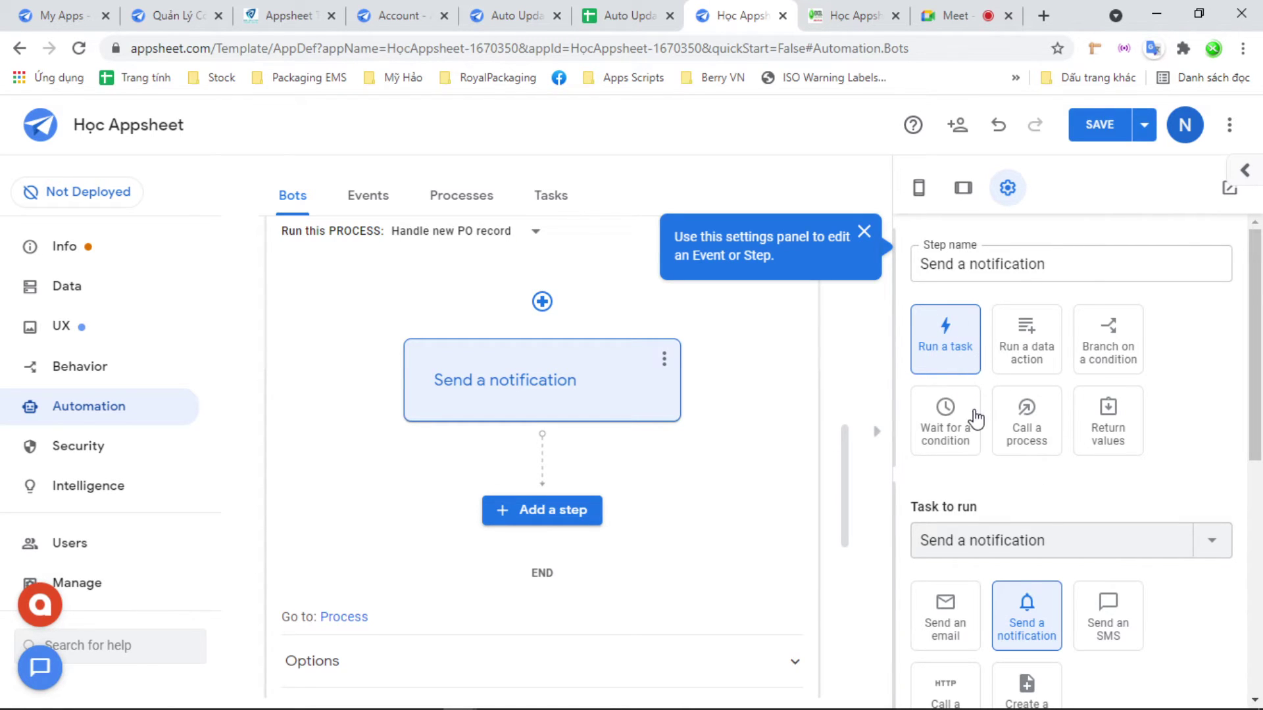
click(1211, 541)
click(1051, 602)
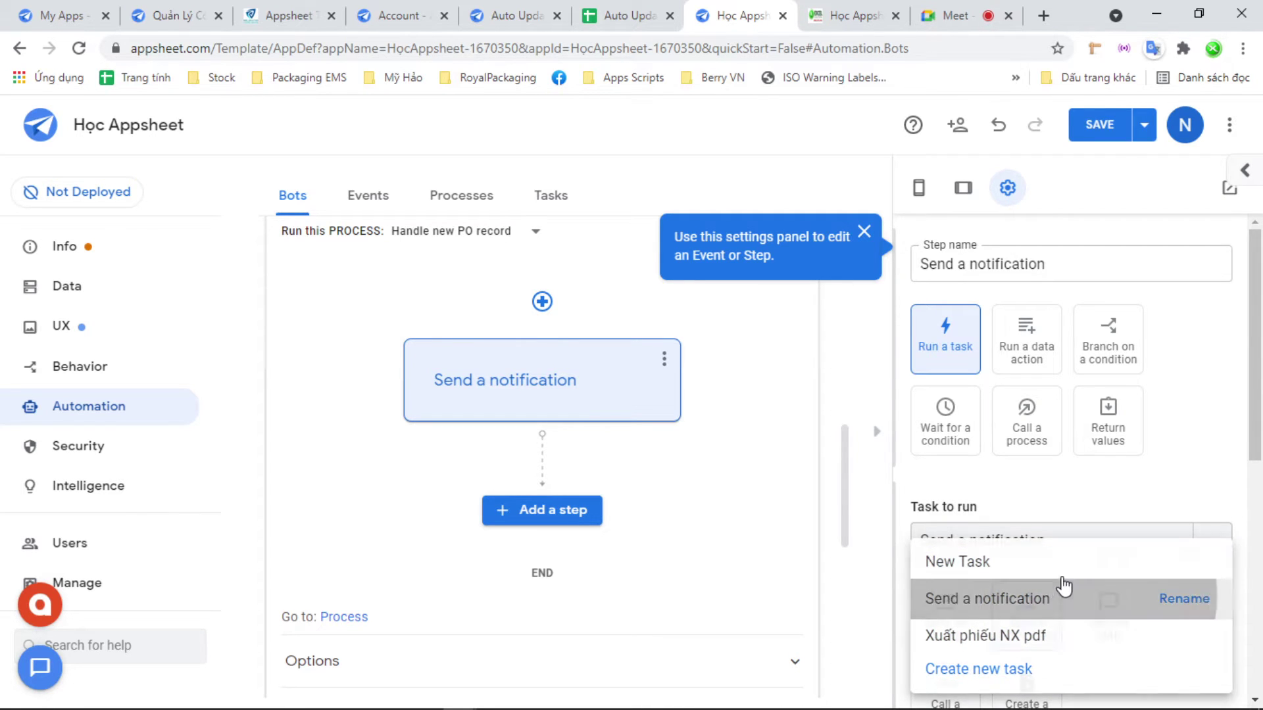
scroll(1082, 513, down, 2)
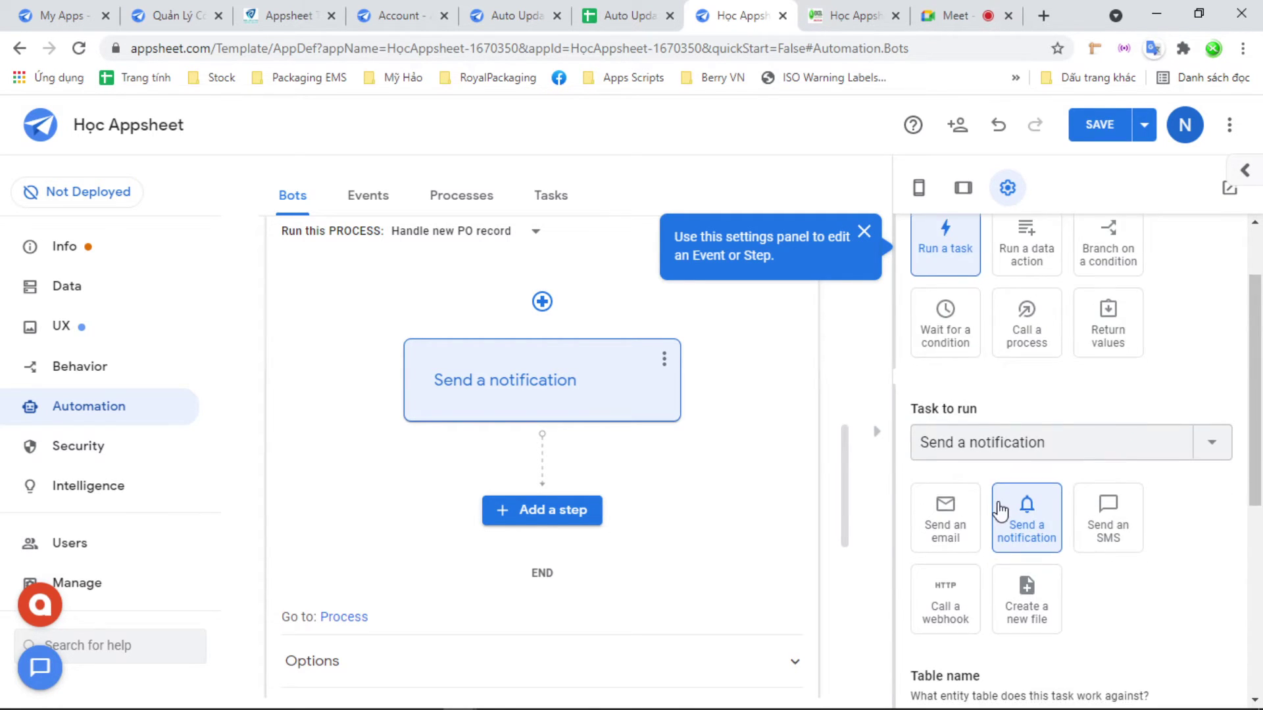
scroll(995, 510, down, 2)
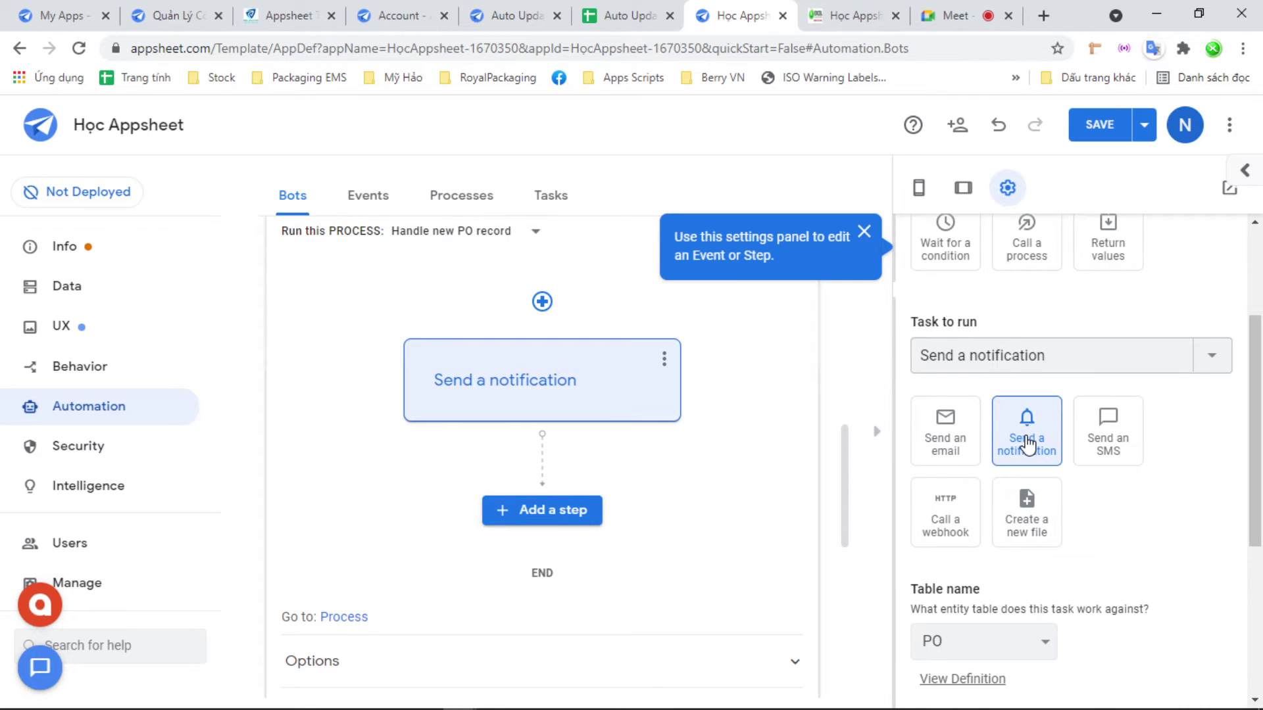
scroll(951, 454, up, 4)
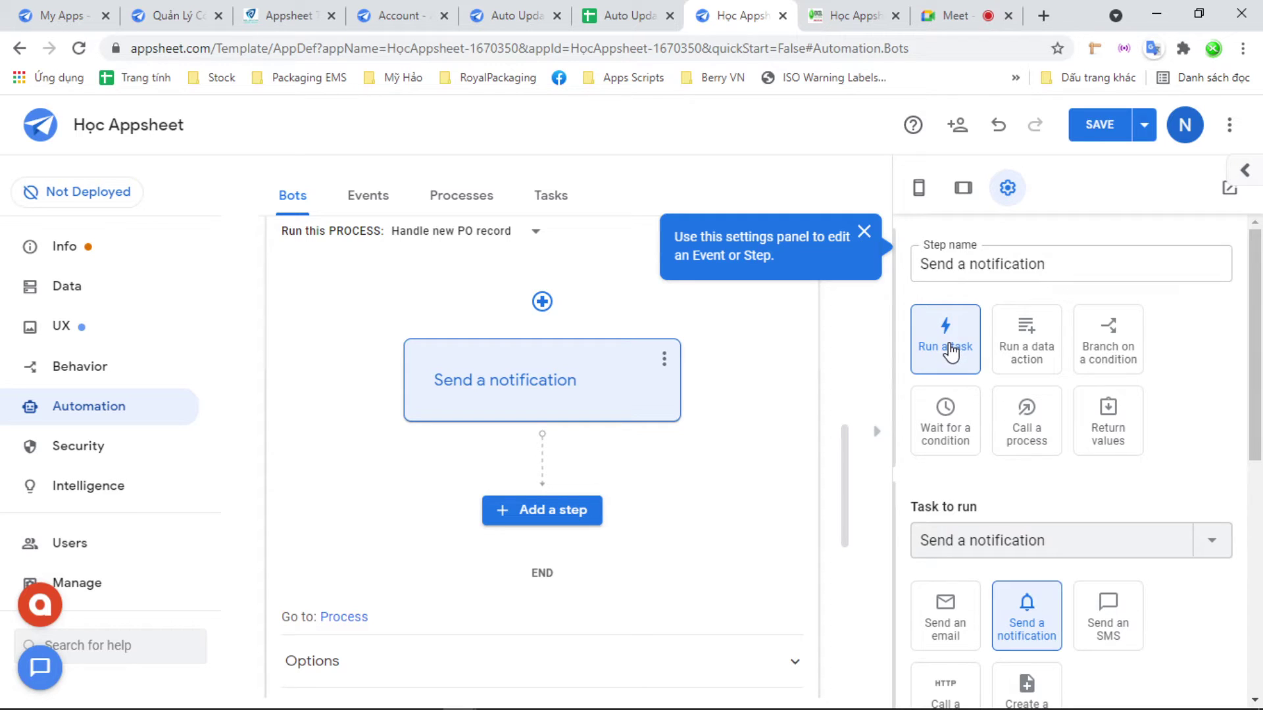
click(1031, 349)
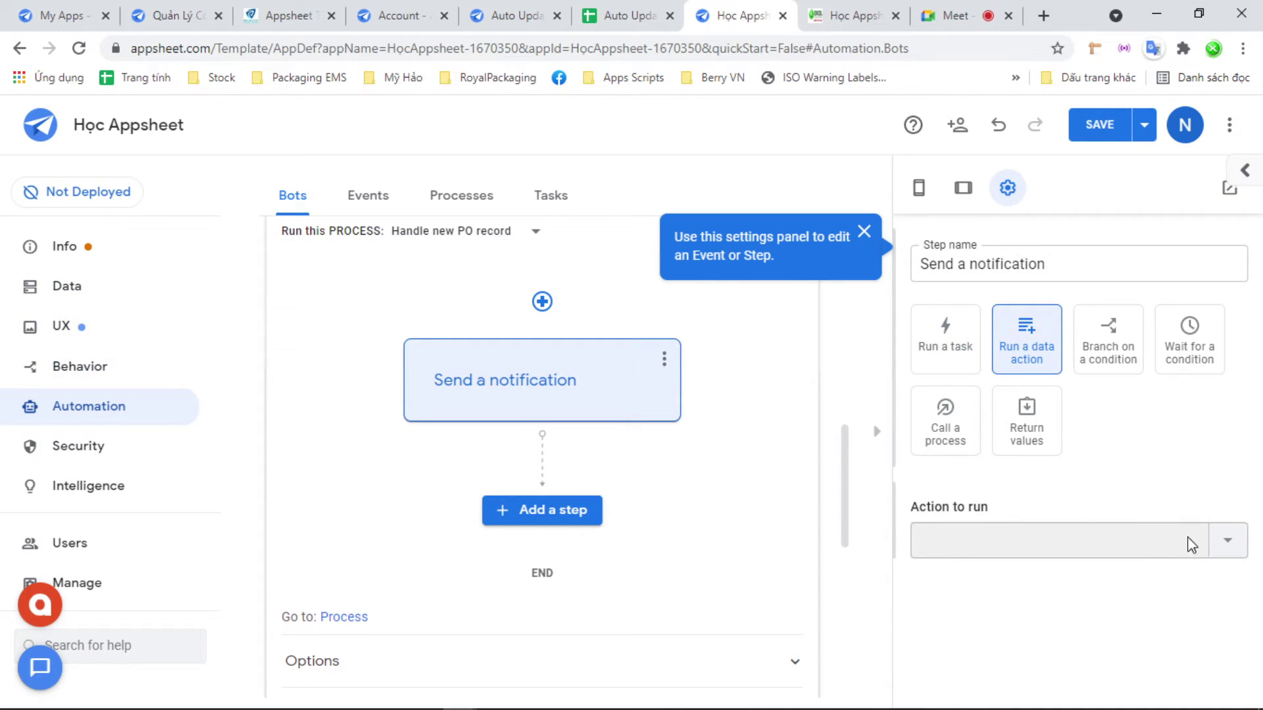
click(1232, 545)
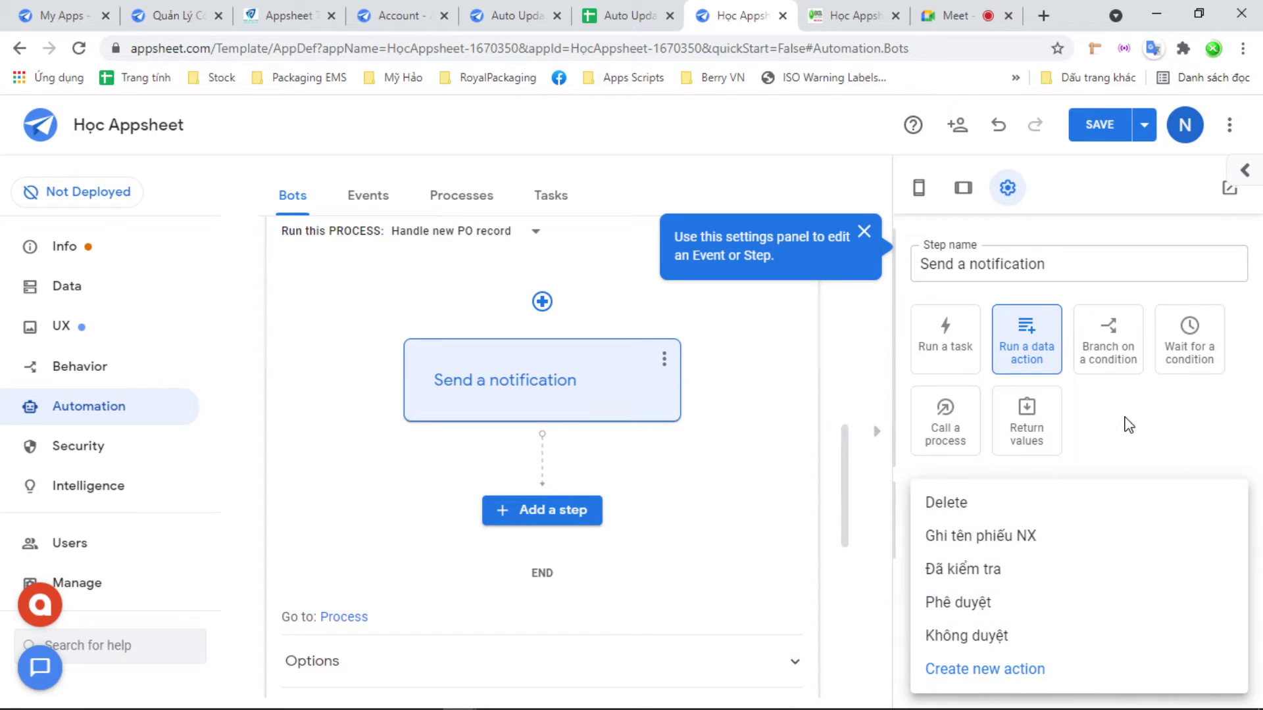
click(930, 343)
click(930, 343)
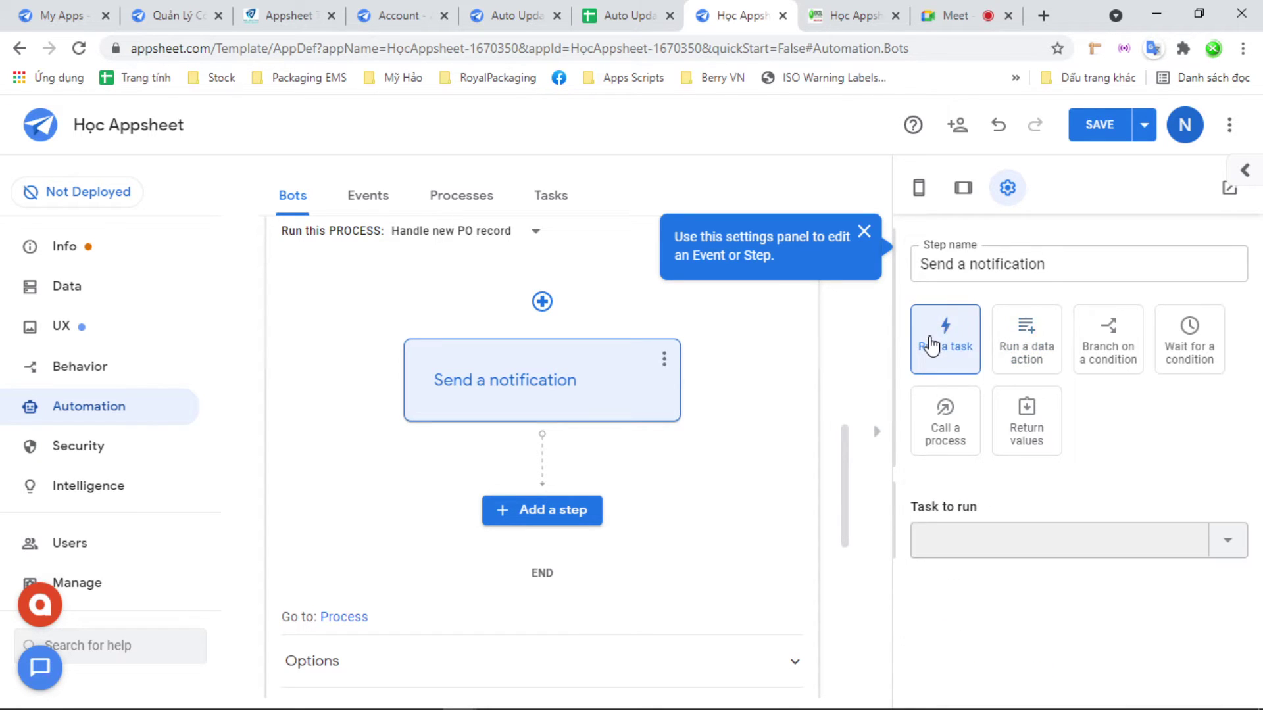
click(1226, 544)
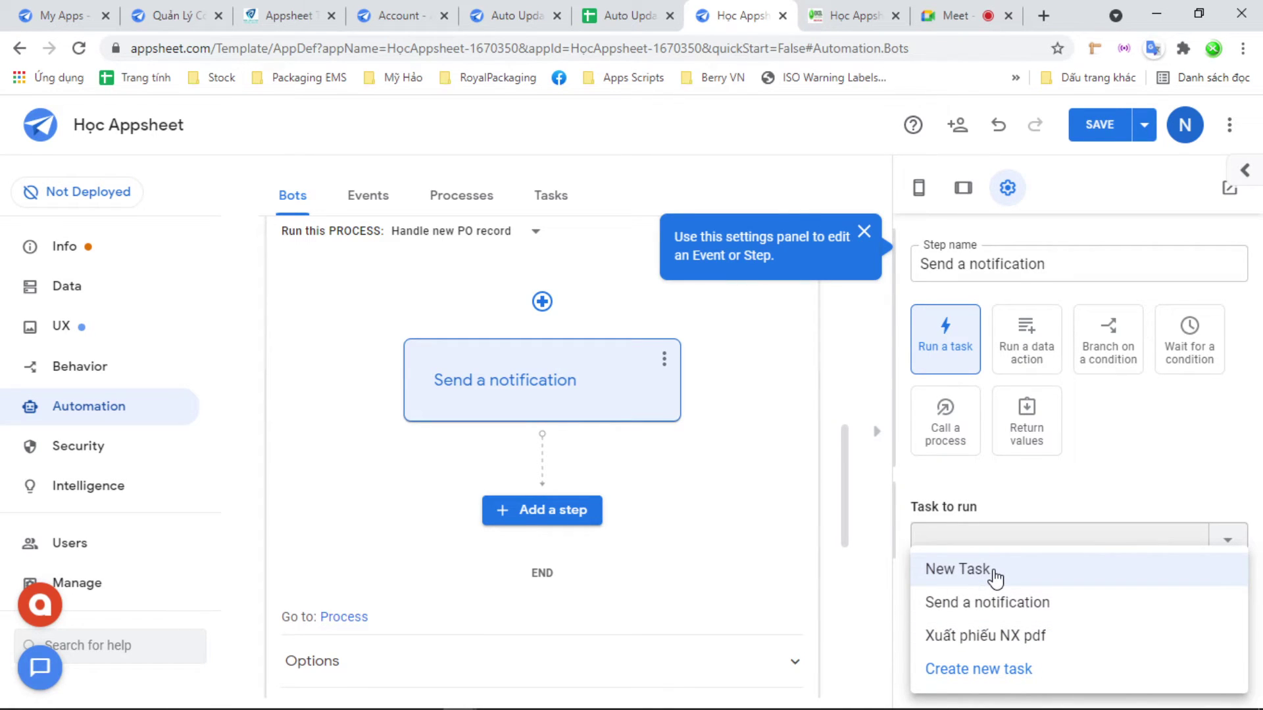
click(1116, 484)
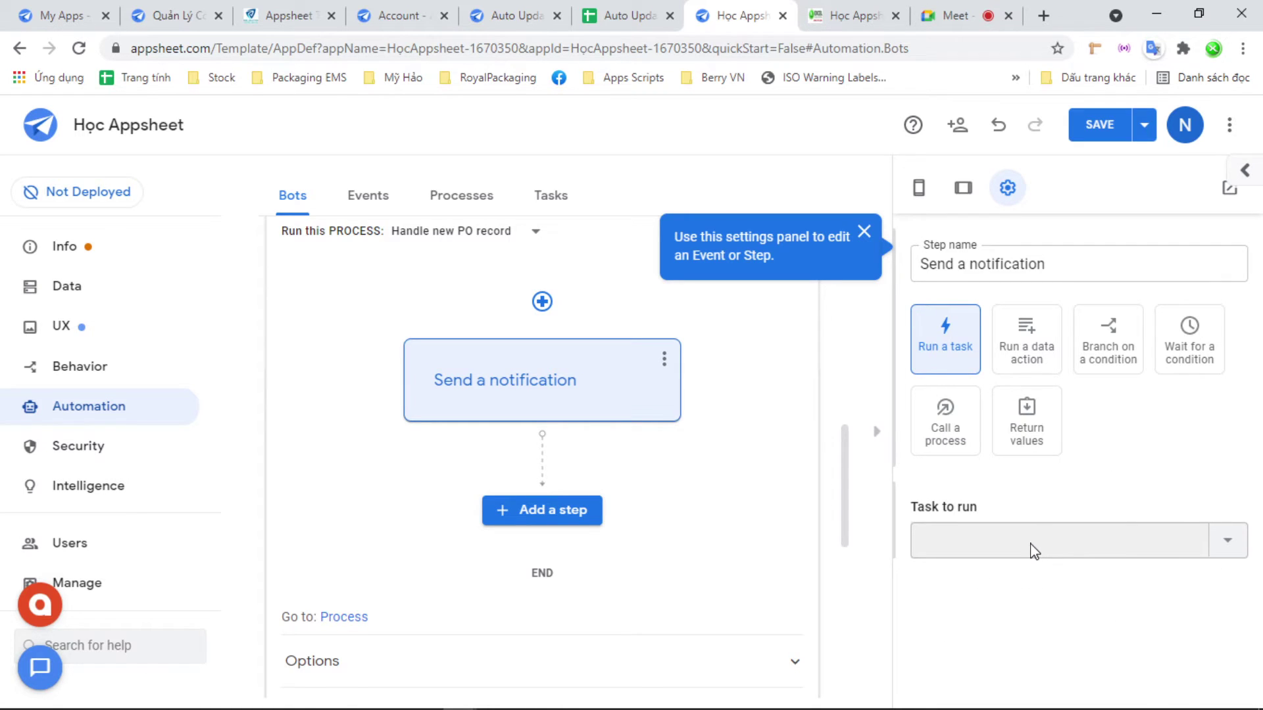
click(1228, 550)
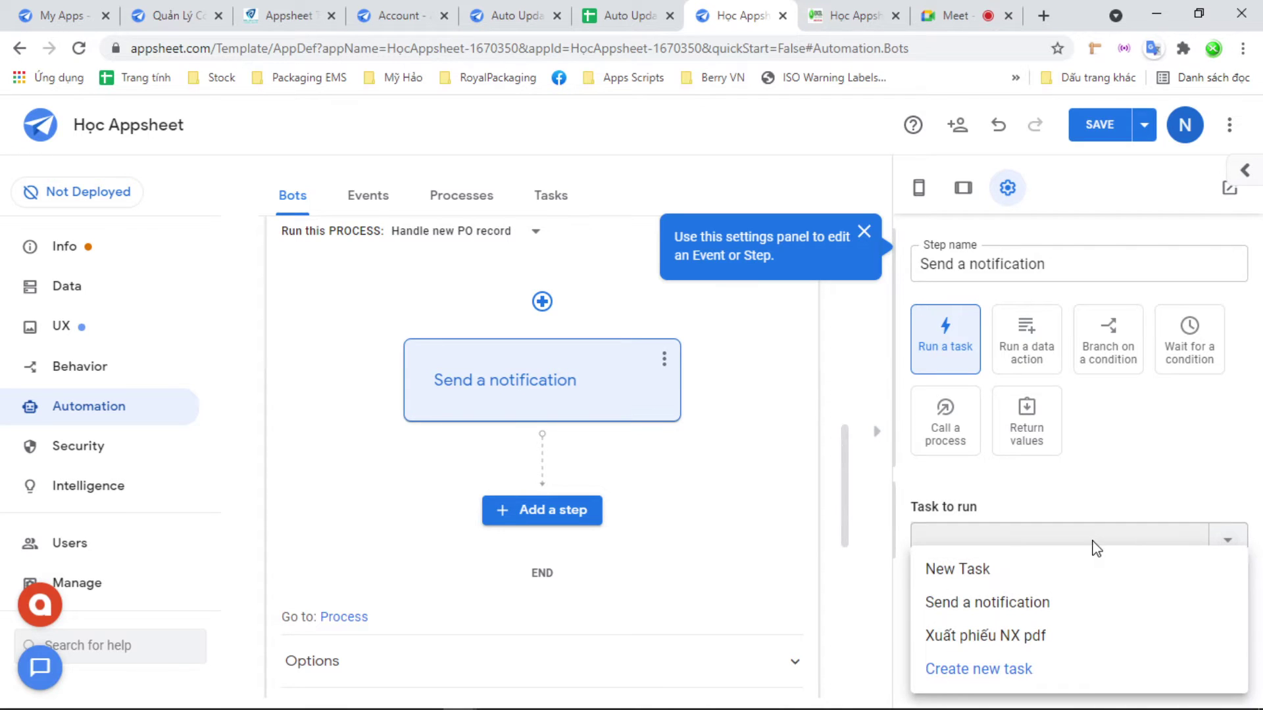
click(1021, 608)
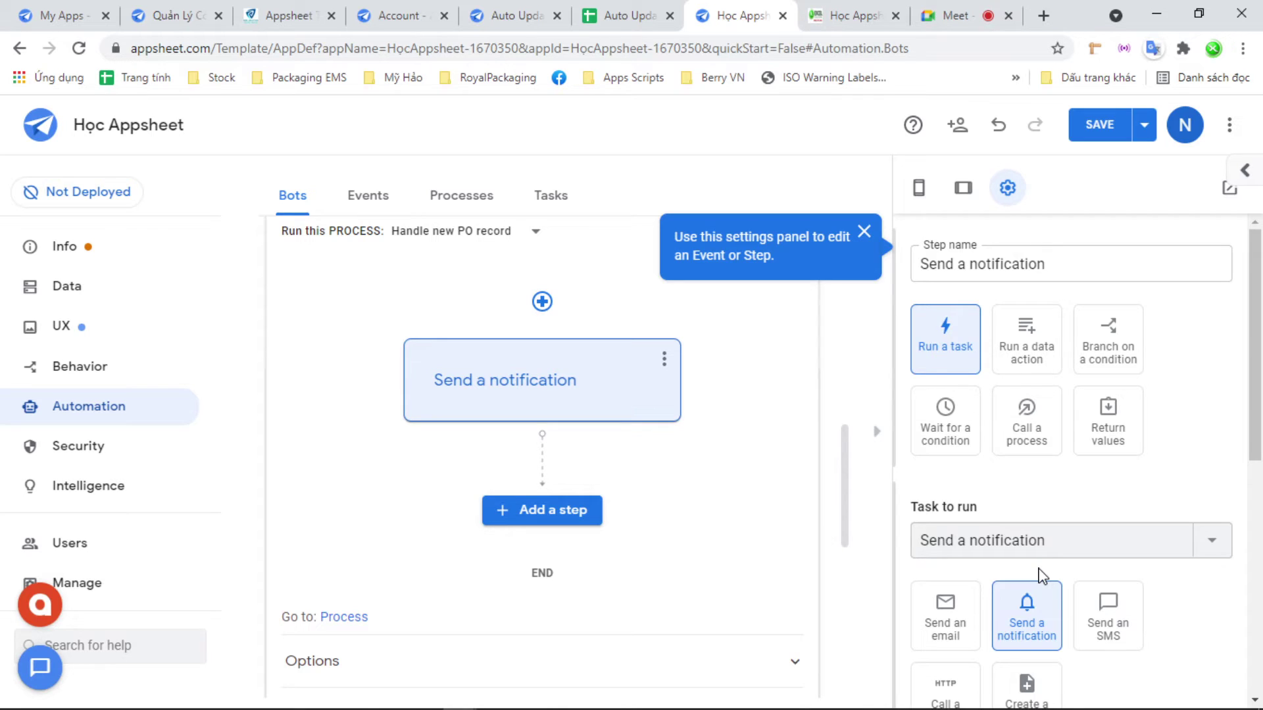
- Keep PO as the notification task's table with default content on, then save the bot
scroll(1110, 553, down, 1)
scroll(1101, 526, up, 1)
scroll(1097, 503, down, 3)
scroll(961, 614, down, 1)
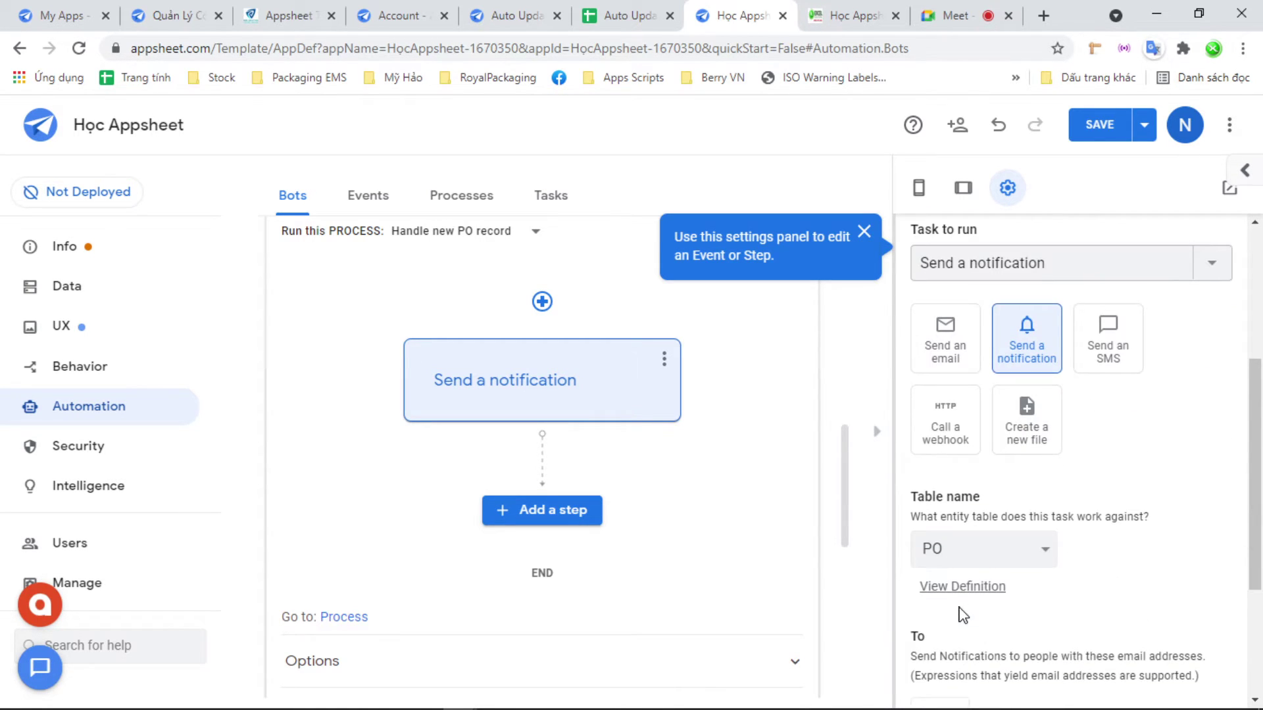
scroll(954, 550, up, 1)
scroll(954, 553, down, 1)
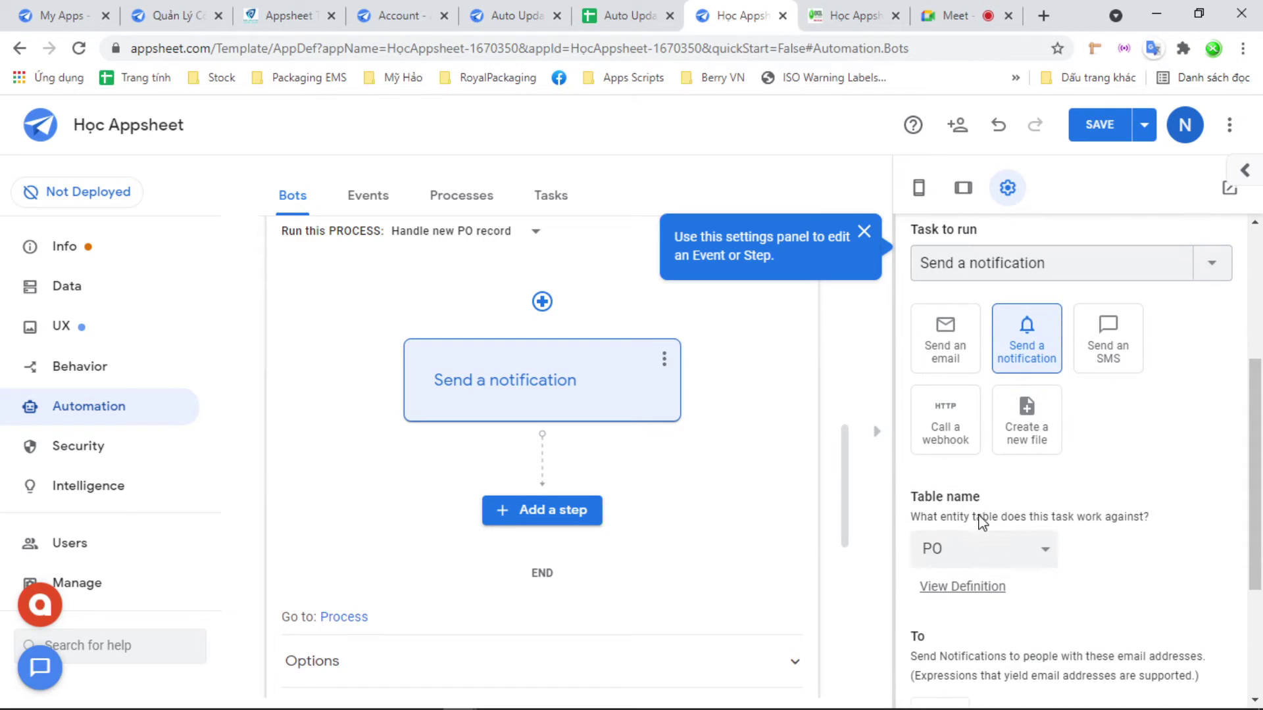
click(954, 556)
click(953, 556)
scroll(953, 556, down, 2)
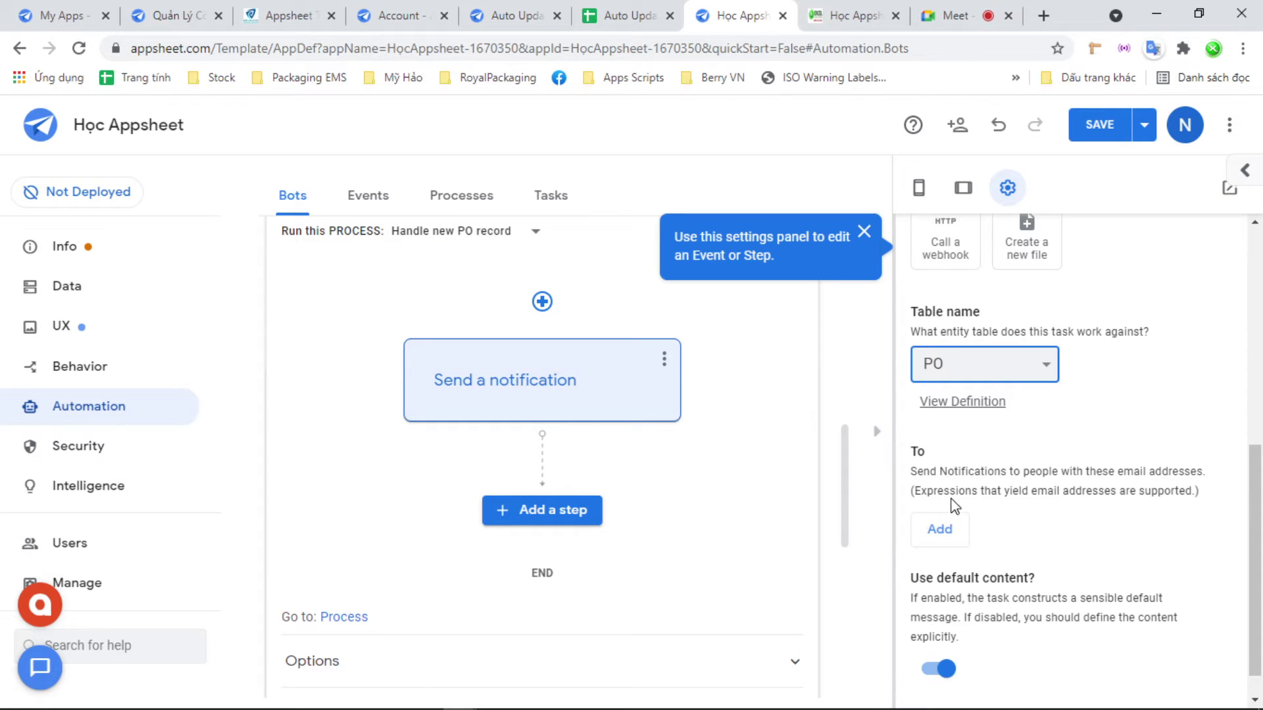
scroll(997, 539, down, 1)
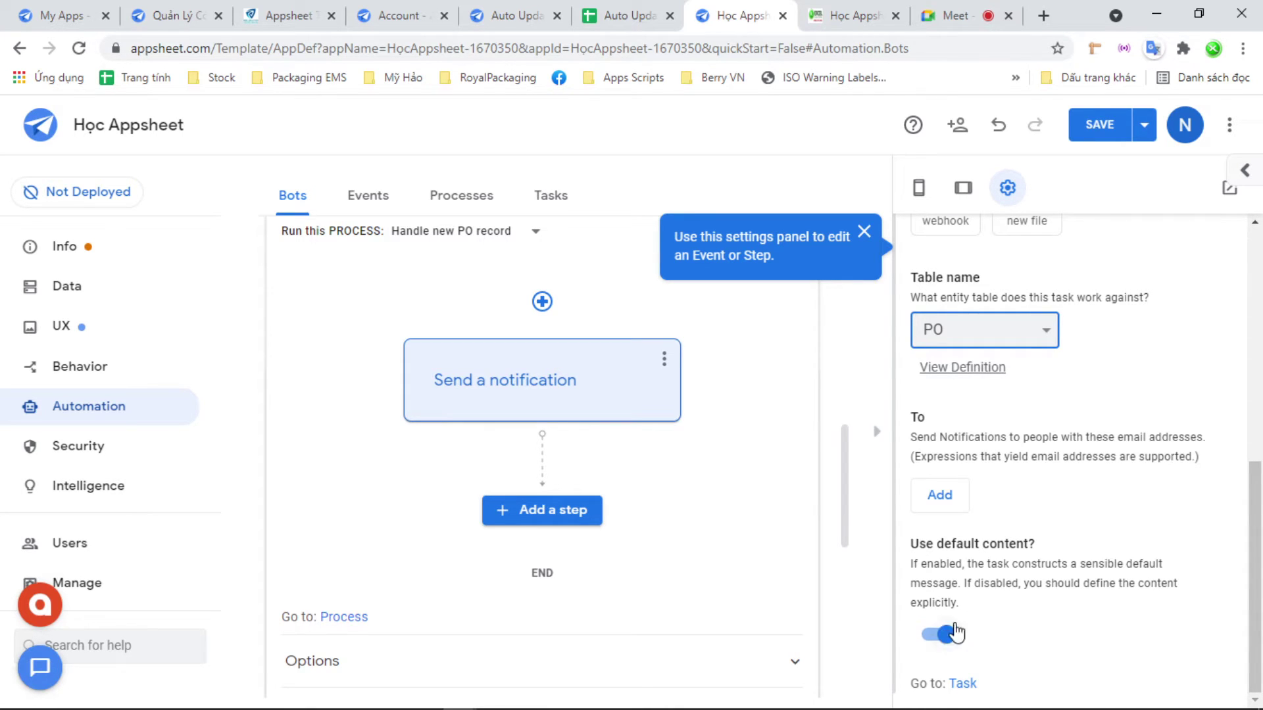
click(1096, 129)
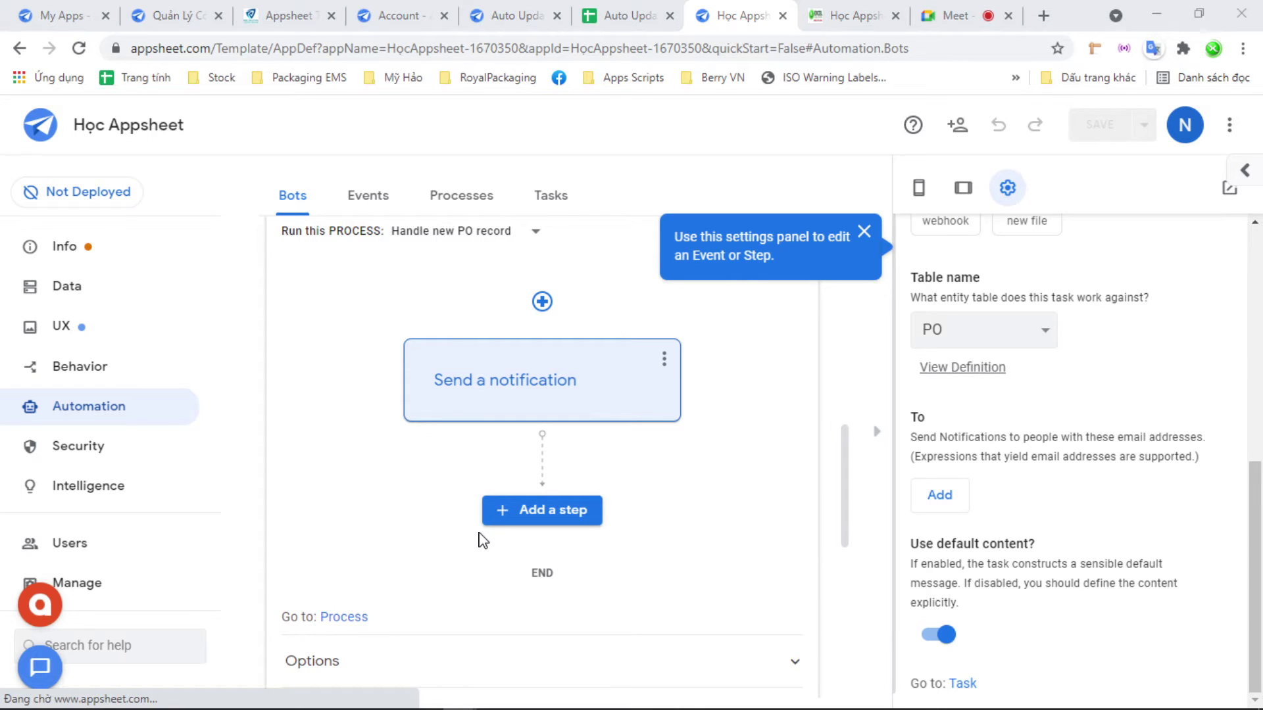
- Open the Windows Start menu and close it again to return to the editor
key(super)
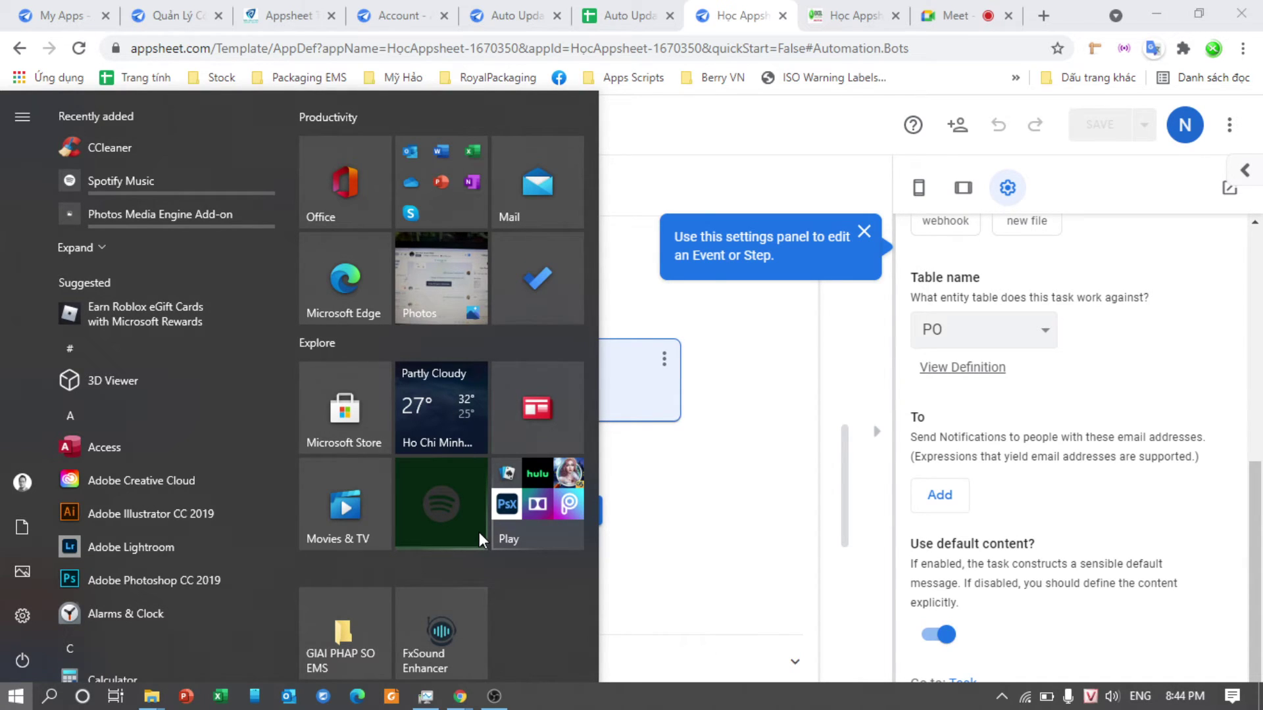
key(Escape)
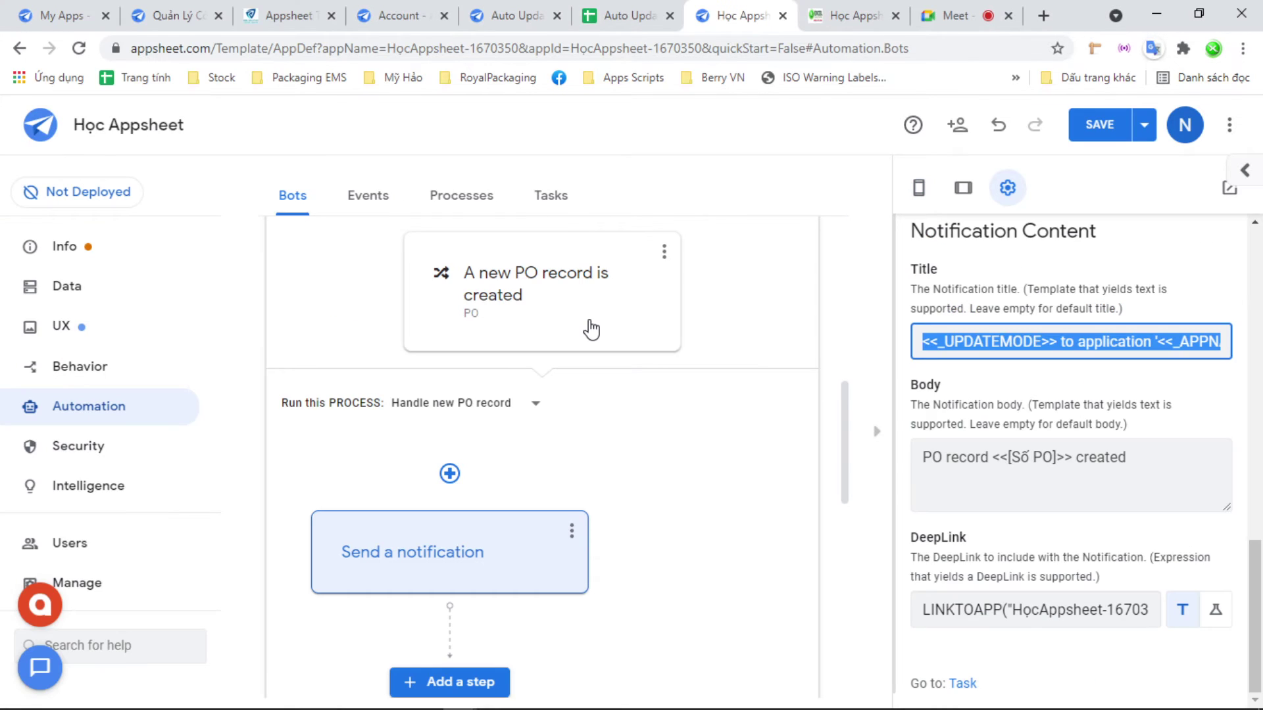
- Begin editing the notification's Title field
click(1032, 343)
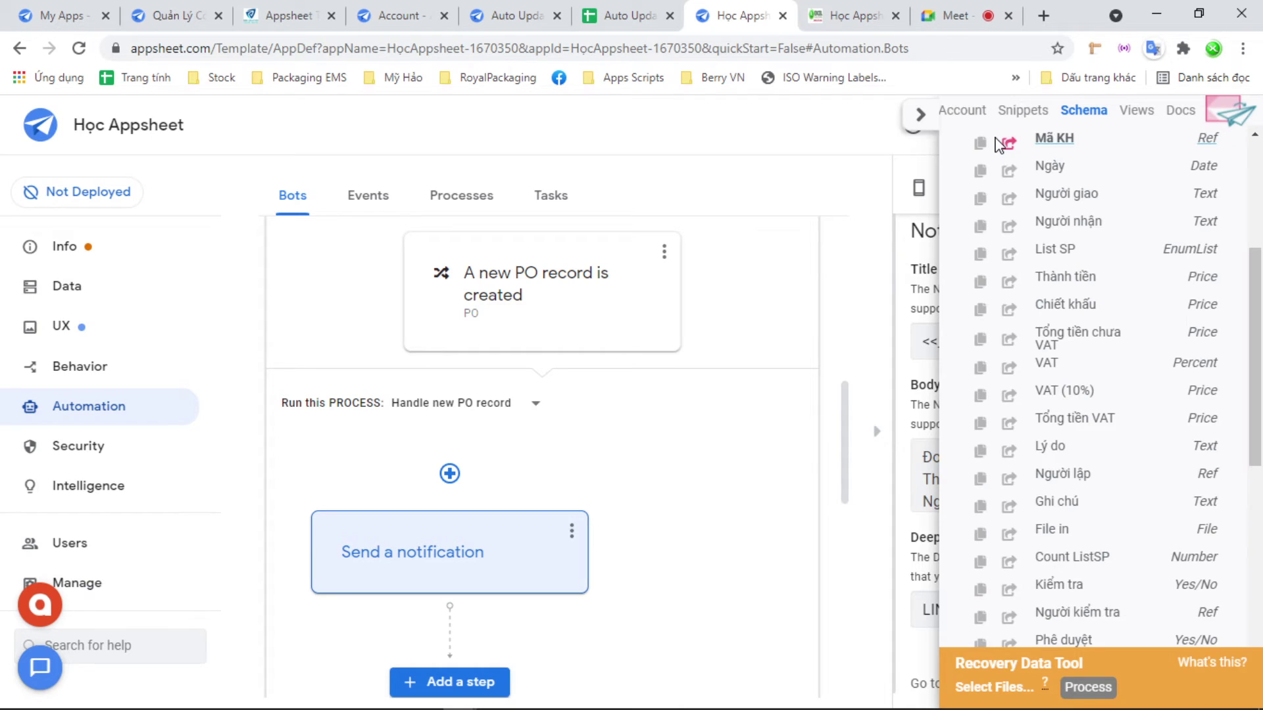
- Close the column schema side panel
click(921, 118)
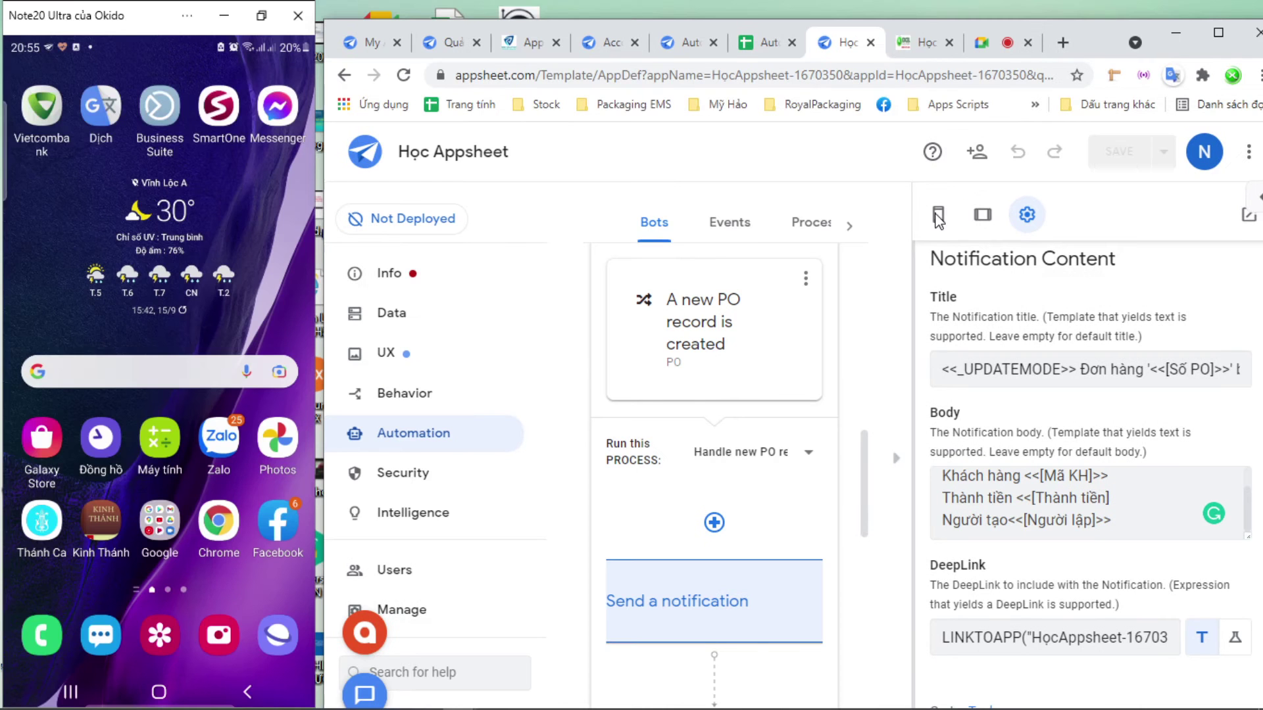
- Switch to the mobile app preview beside the editor
click(938, 215)
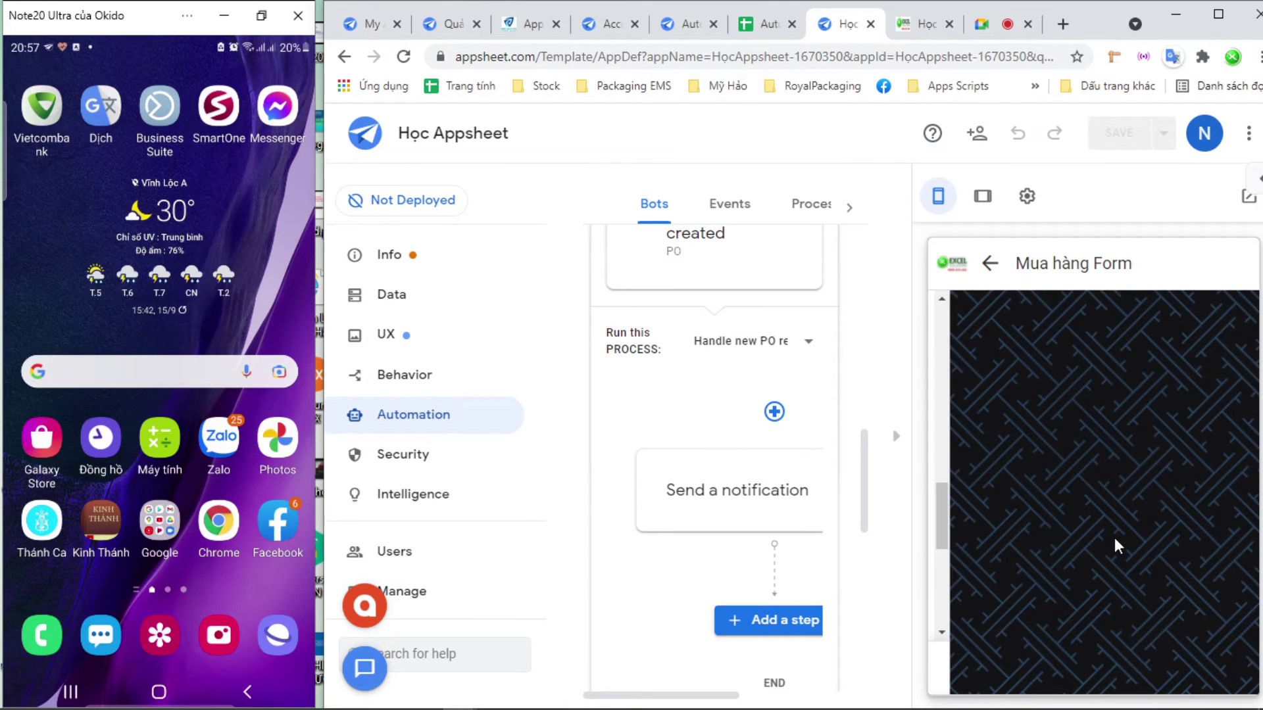
- Choose a product code in the Mua hàng form for the test order
click(1095, 421)
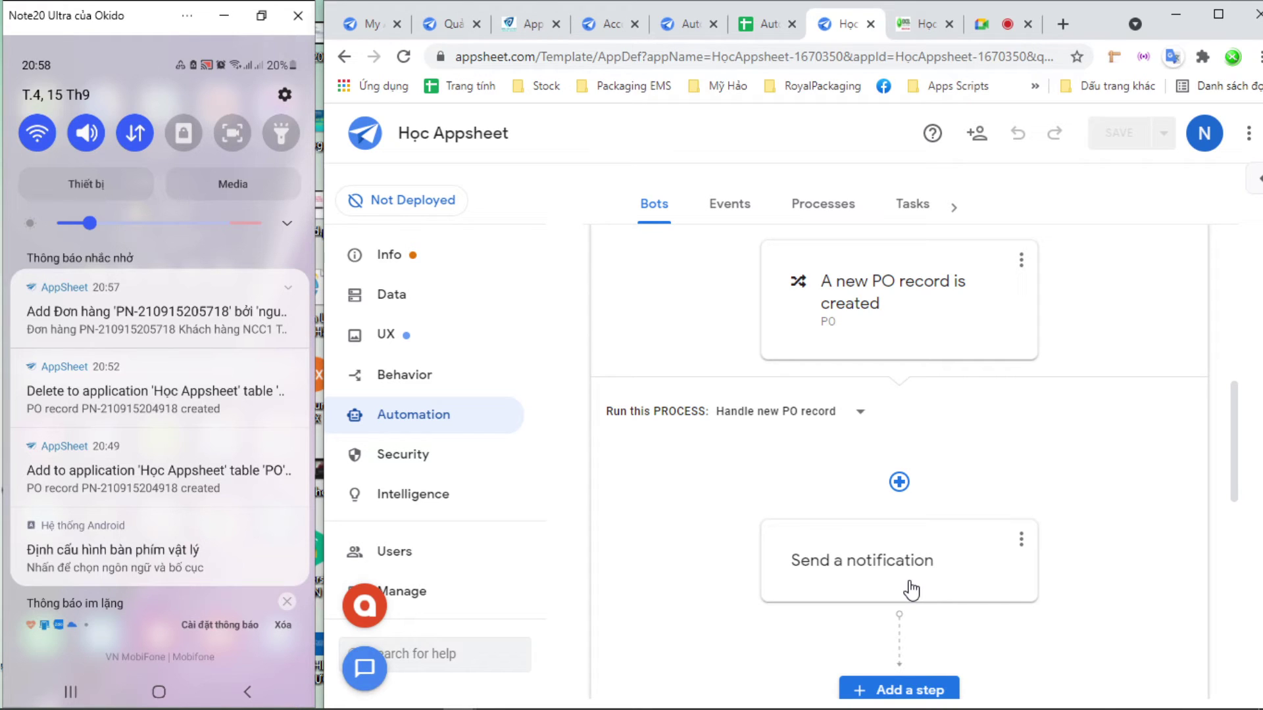
- Add a step named 'email' that checks whether [Người lập].[Email] ends with gmail.com
click(911, 590)
click(738, 507)
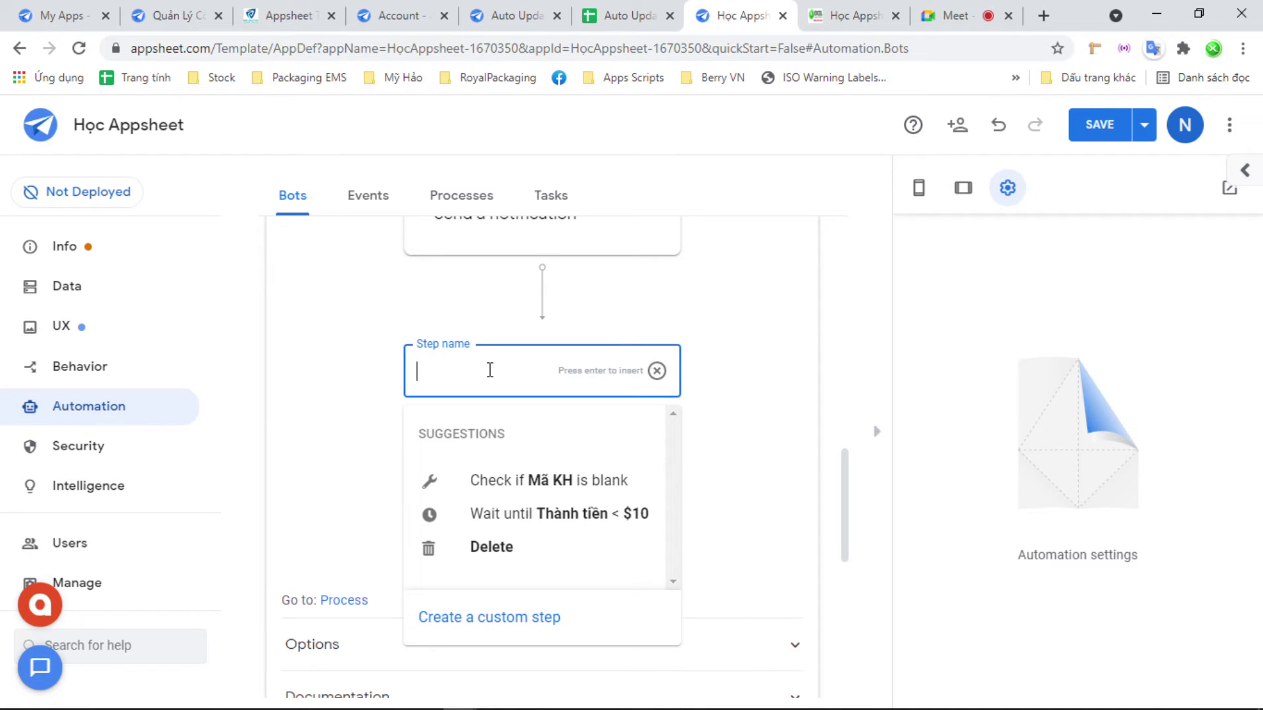
text(email)
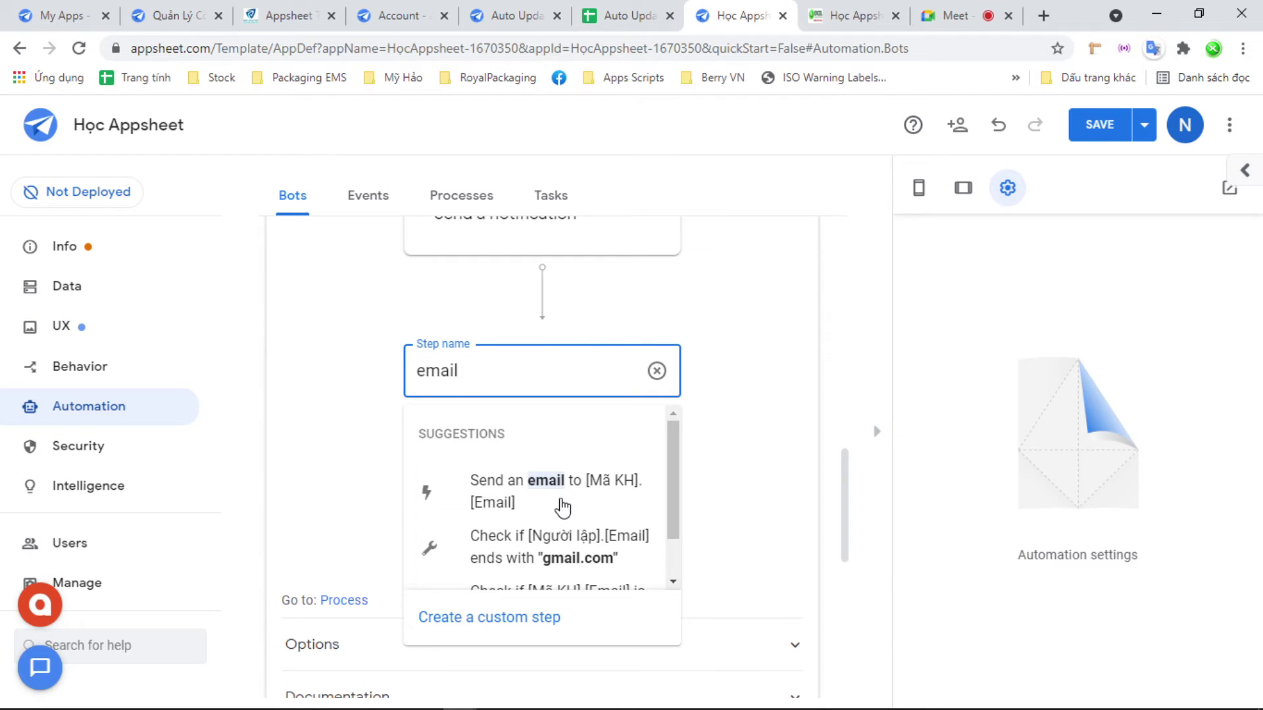
scroll(564, 512, down, 1)
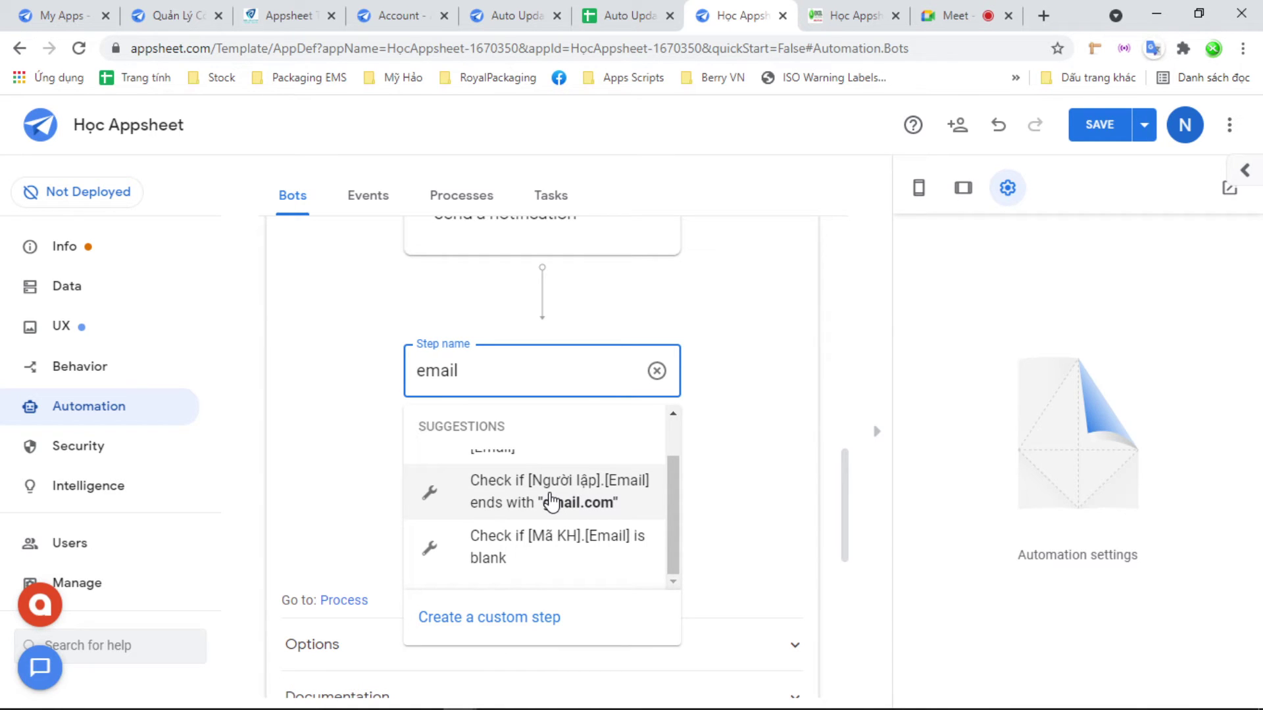
click(551, 501)
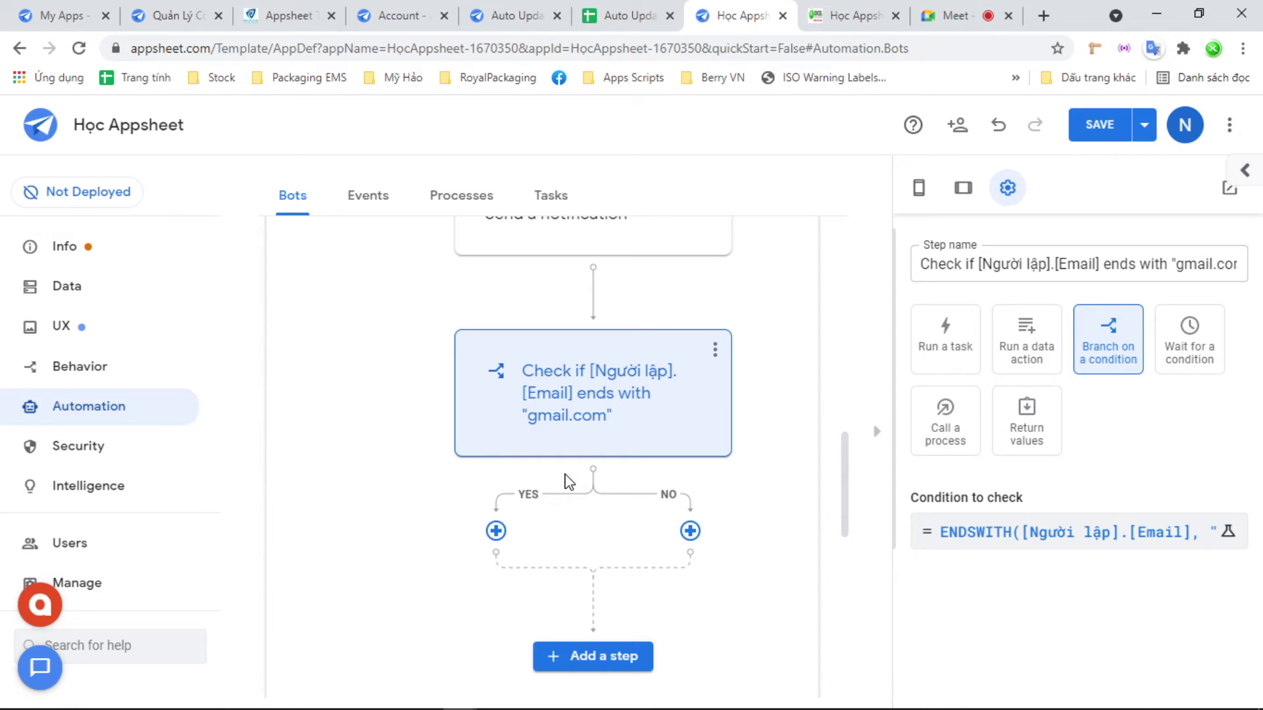
scroll(567, 483, up, 1)
scroll(567, 484, up, 1)
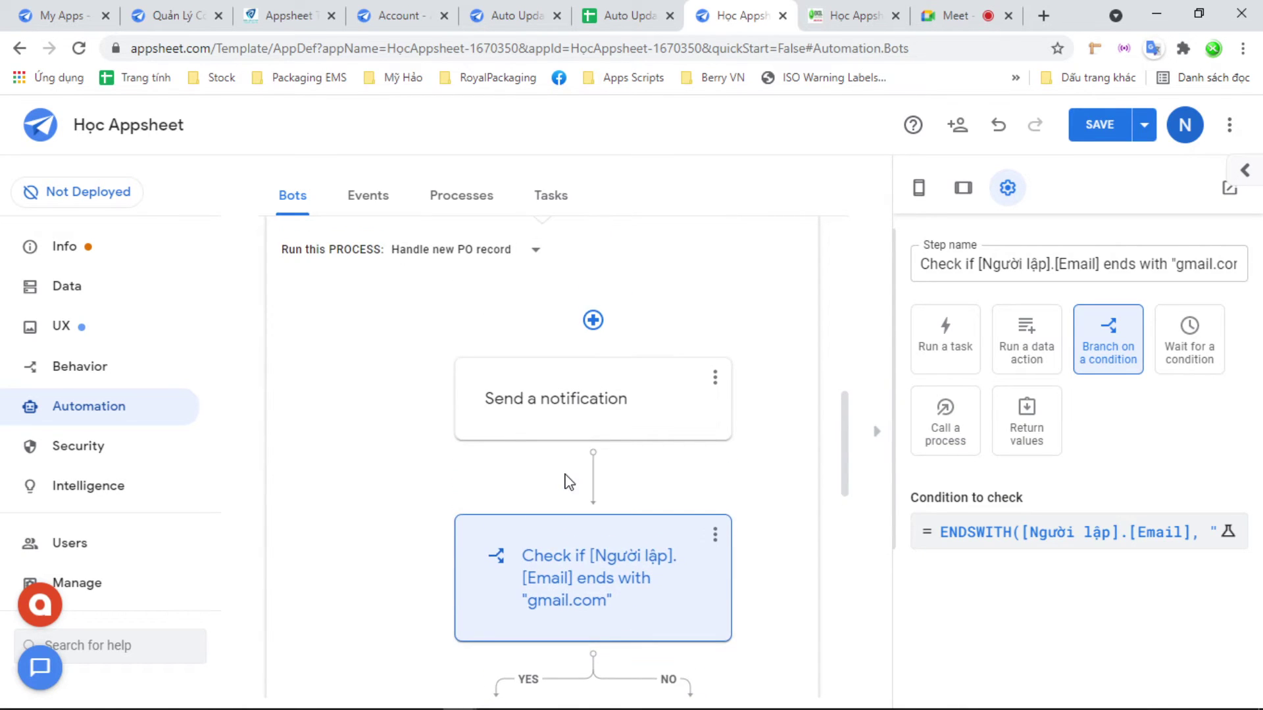
scroll(567, 483, up, 2)
scroll(567, 484, down, 2)
scroll(567, 483, down, 1)
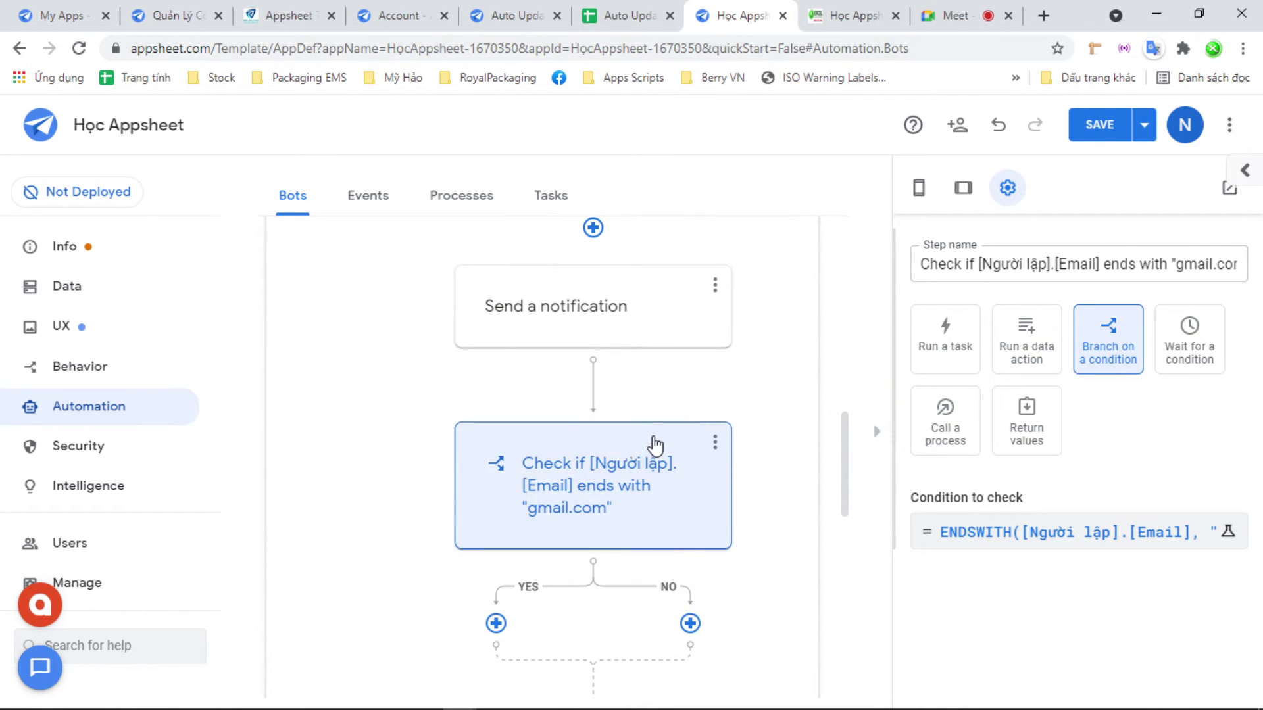
scroll(655, 446, up, 1)
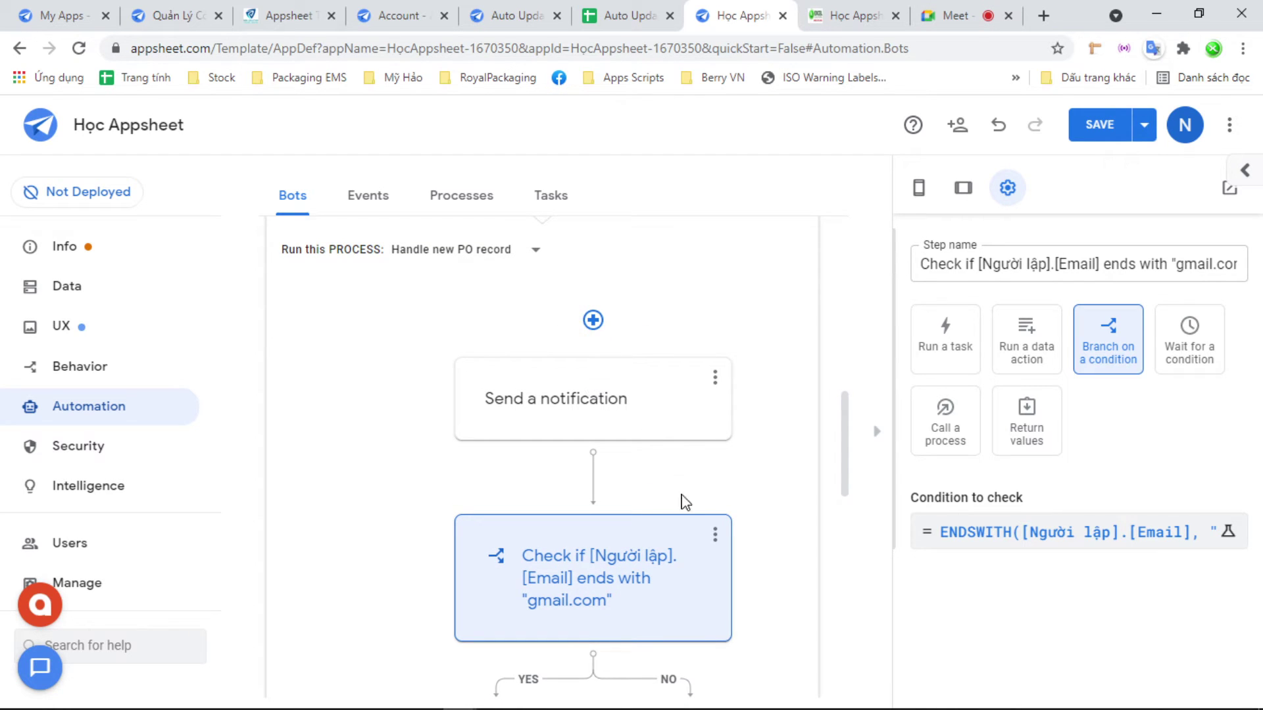
scroll(647, 544, down, 1)
scroll(615, 495, down, 1)
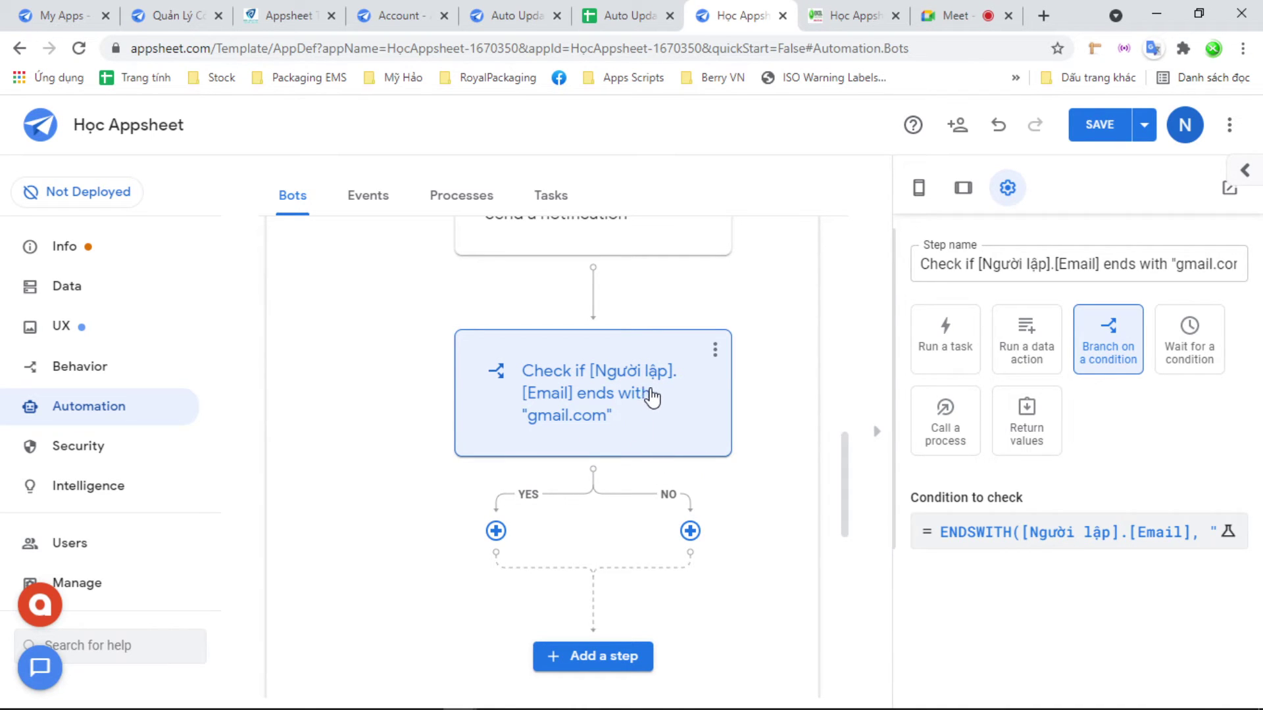
drag(1079, 263, 1118, 265)
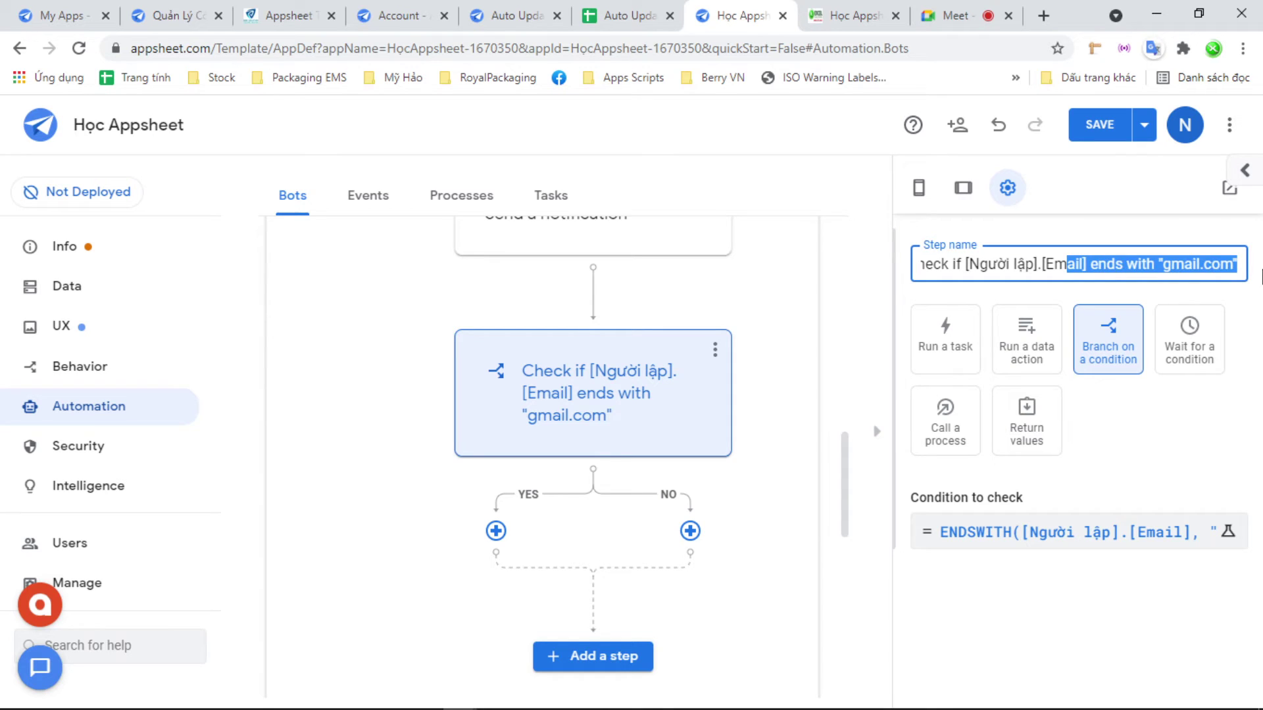
click(1118, 265)
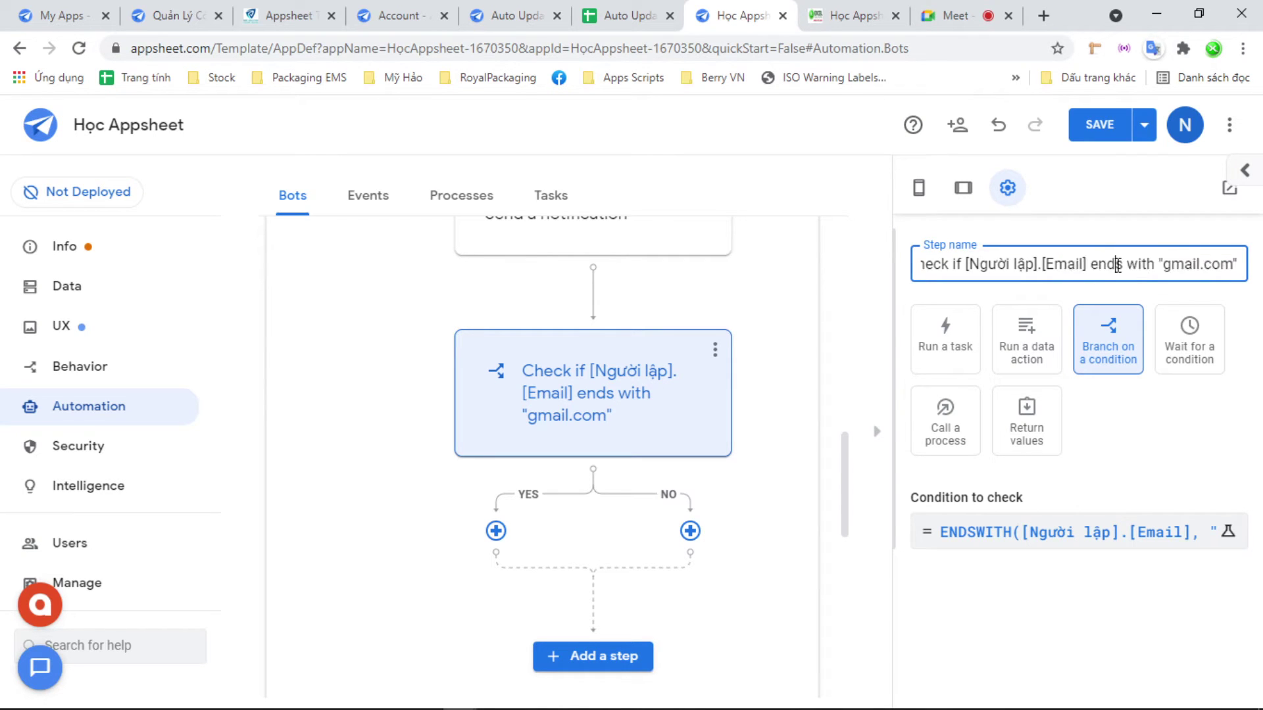
triple_click(1118, 265)
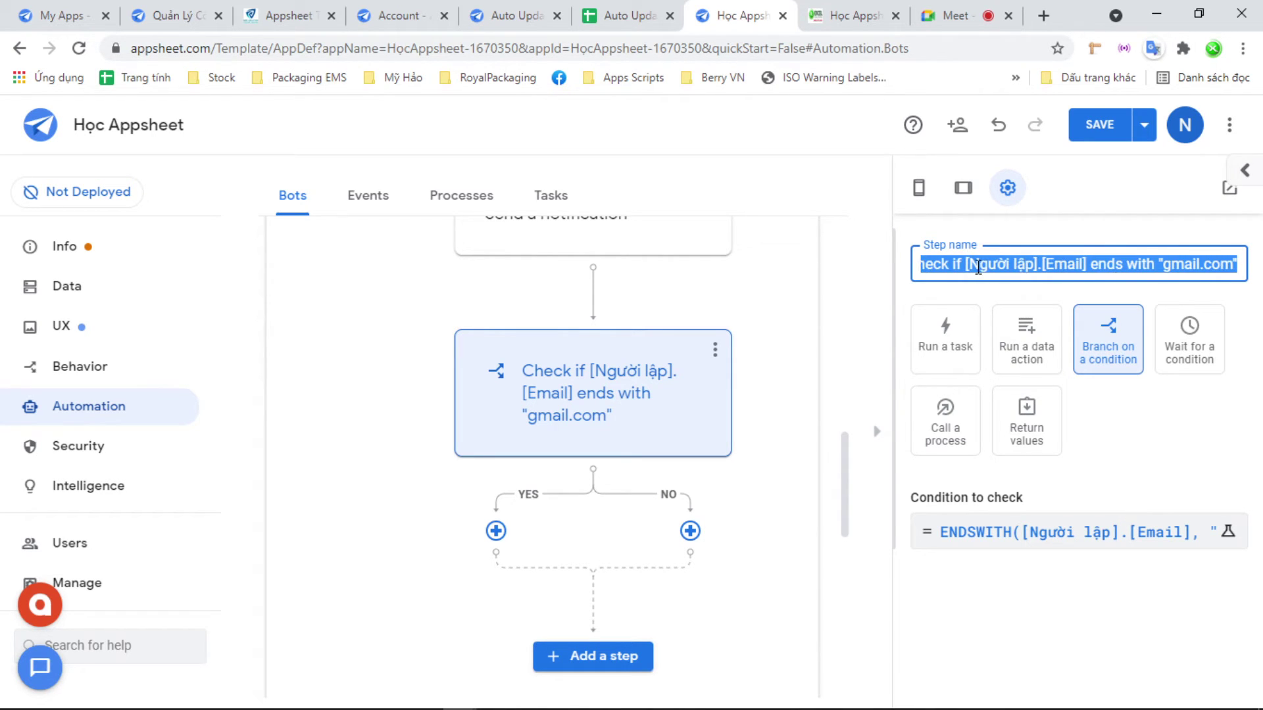
click(981, 266)
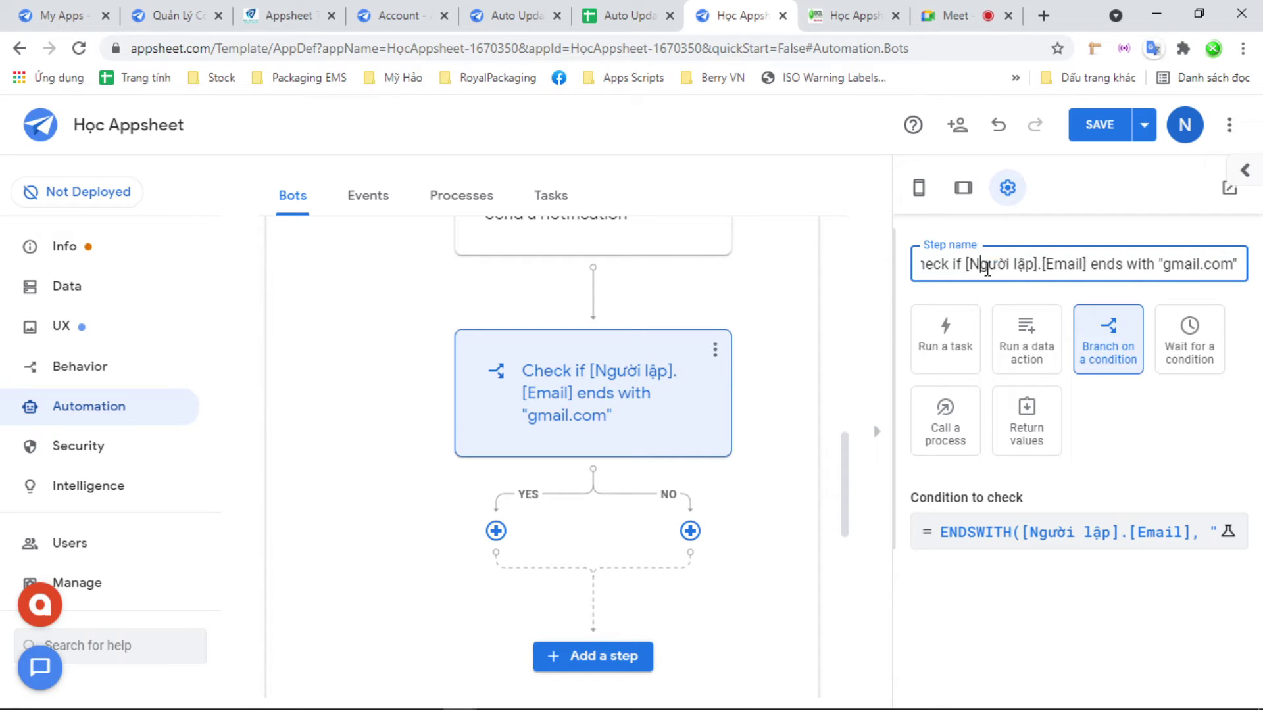
drag(1010, 264, 1229, 291)
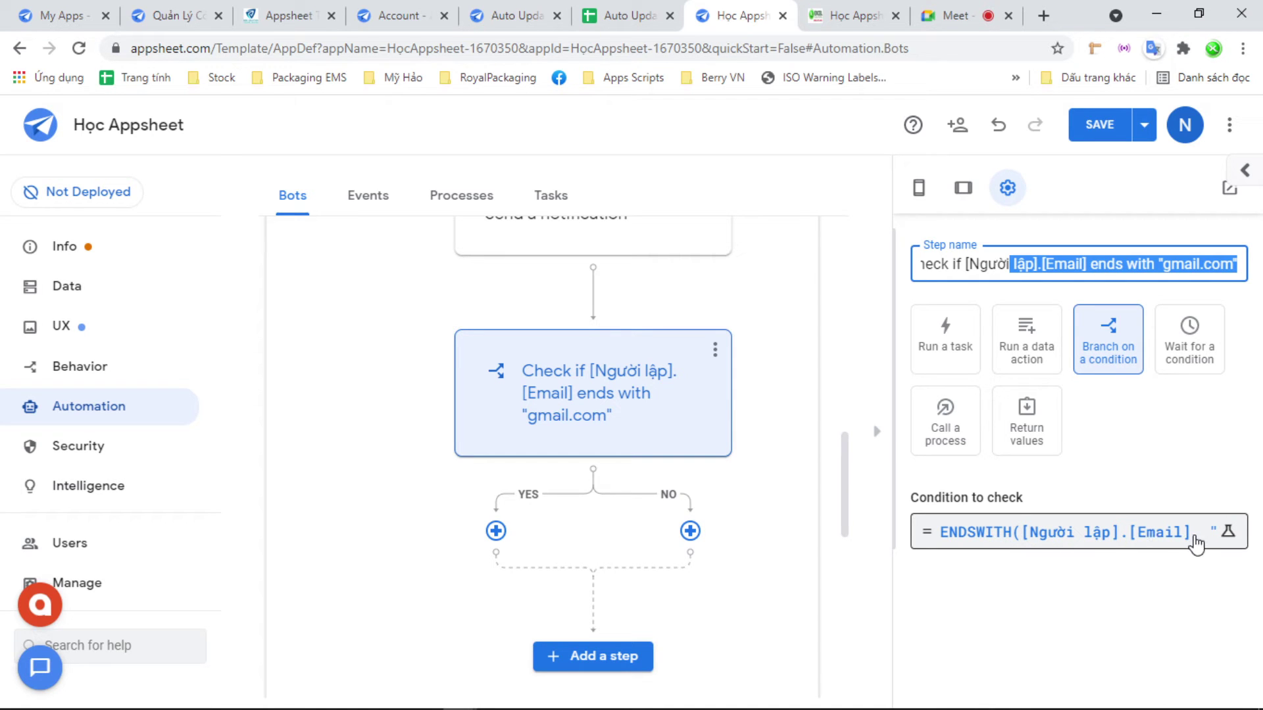
click(1102, 545)
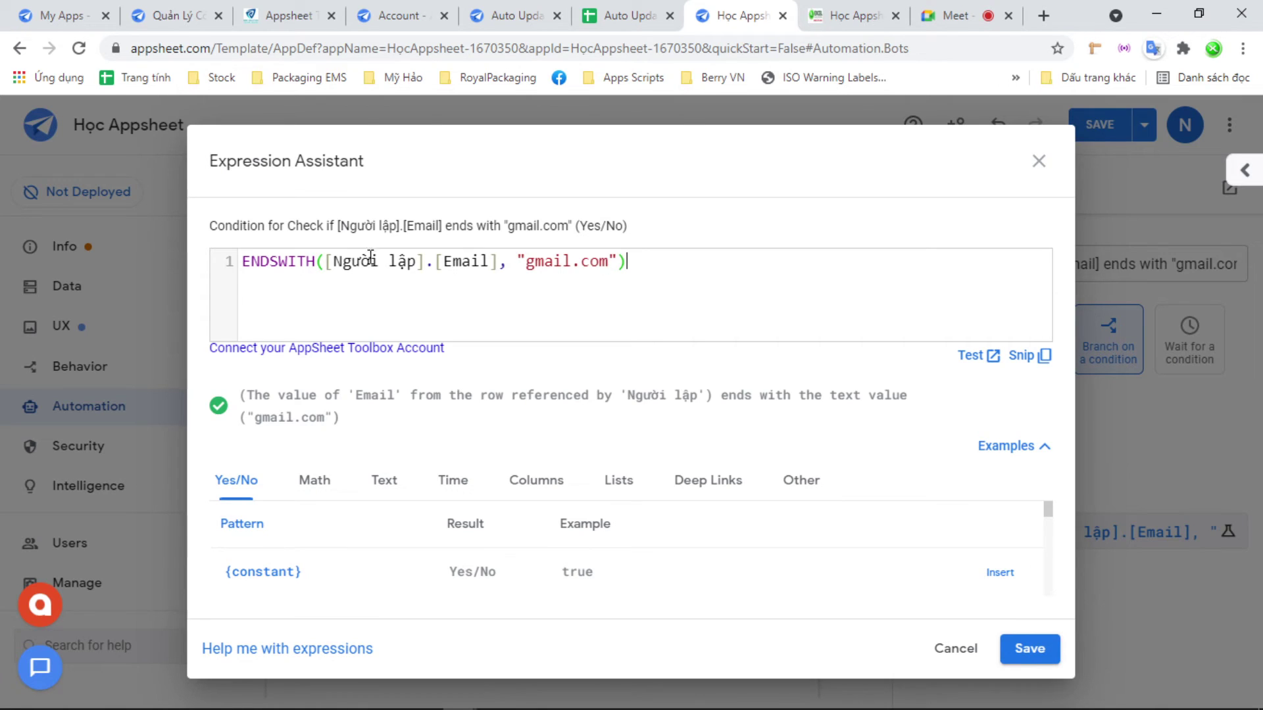
click(1041, 649)
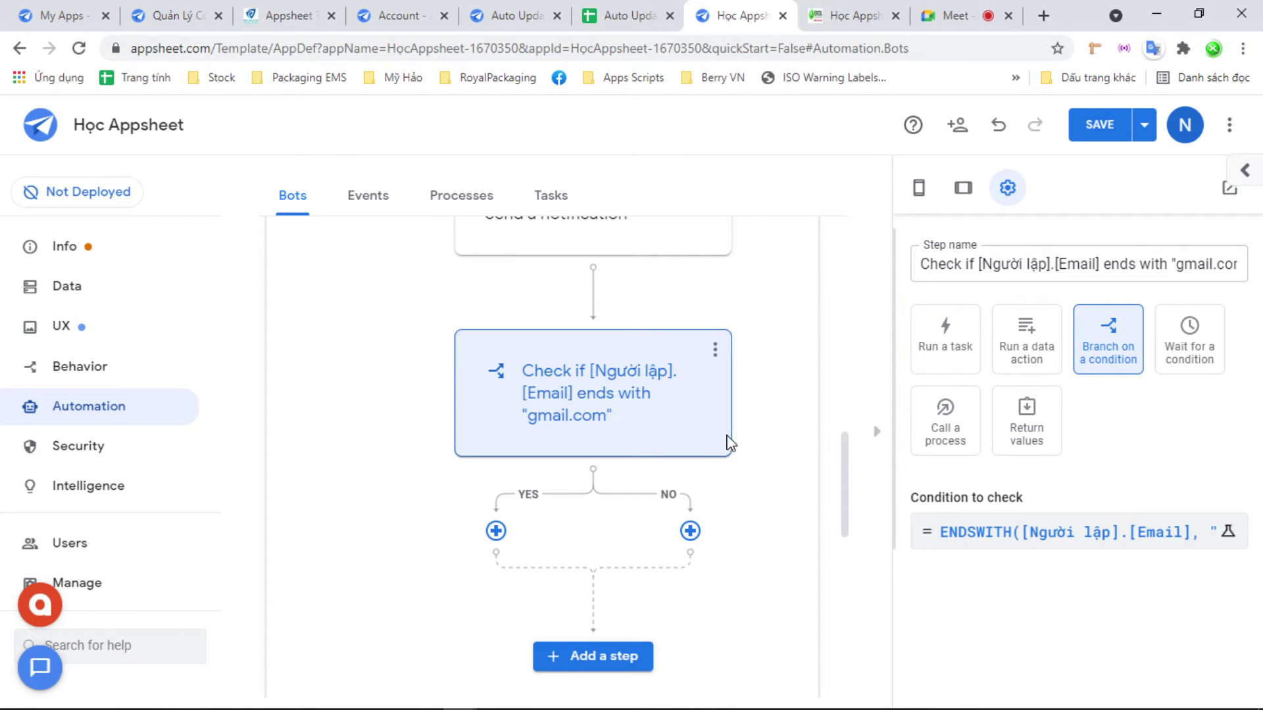
- Make the step run a newly created task and rename it 'Gửi email cho ADmin'
click(943, 356)
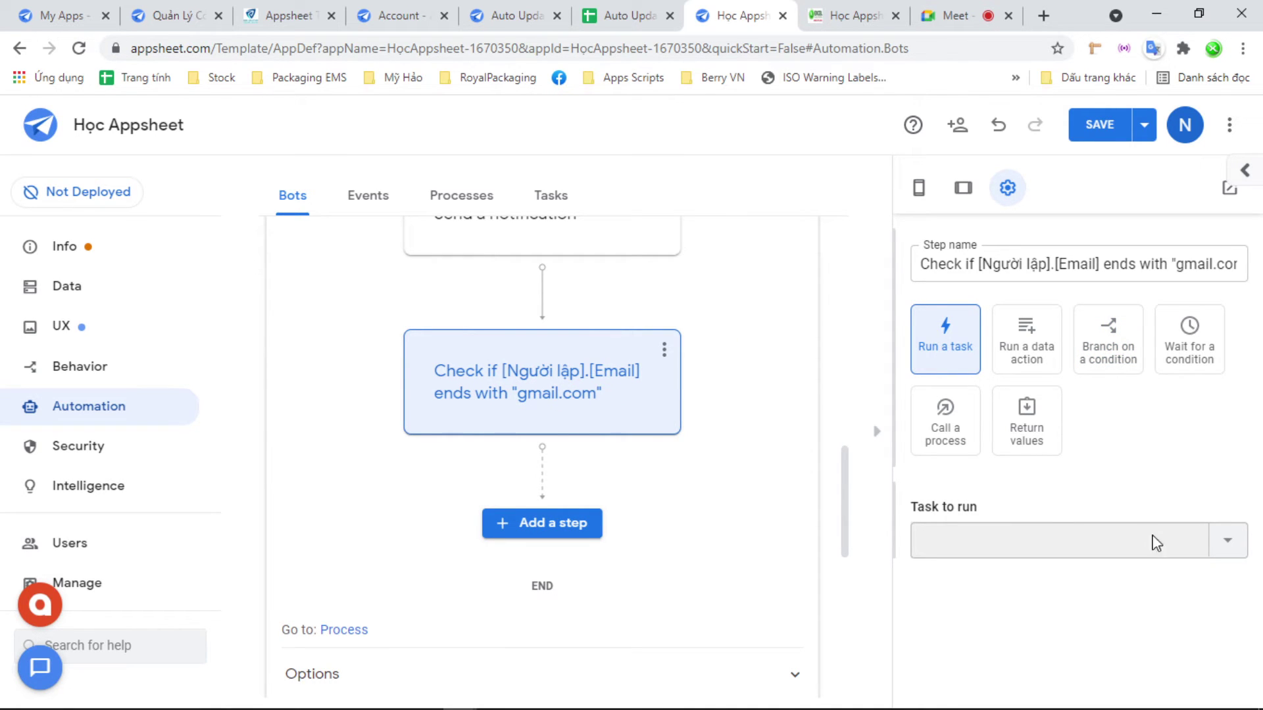
click(1228, 542)
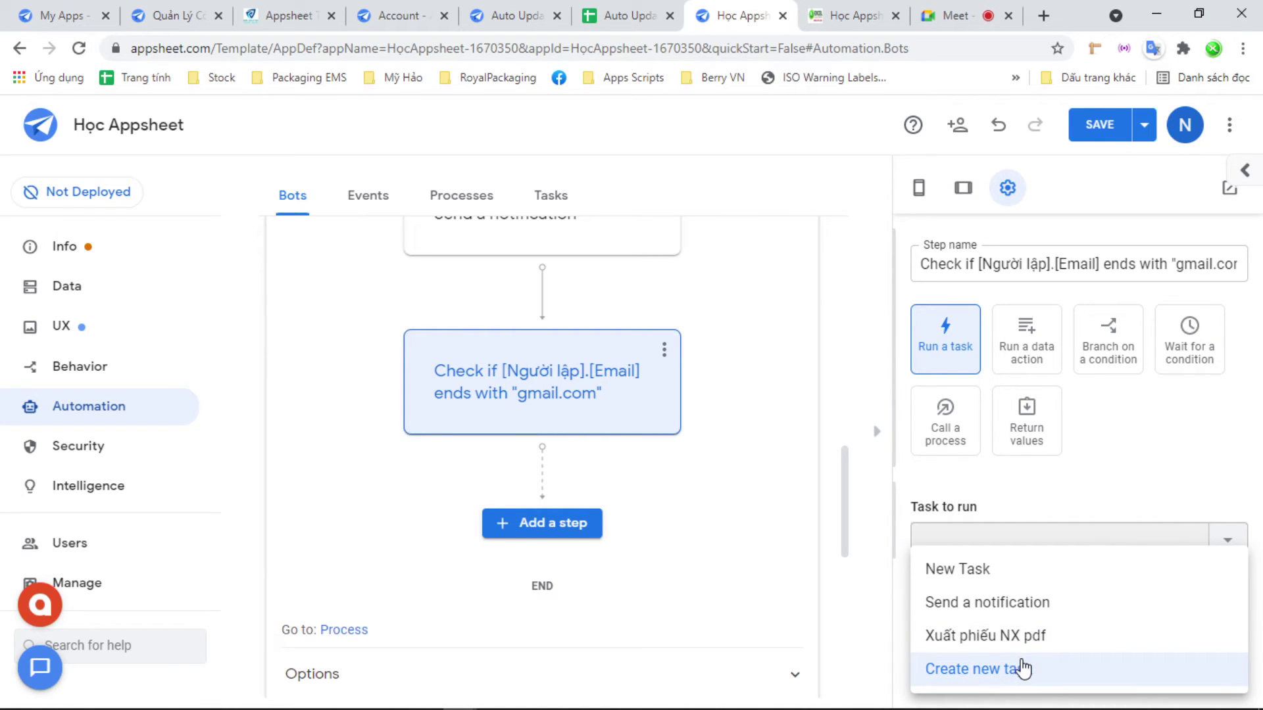
click(1007, 657)
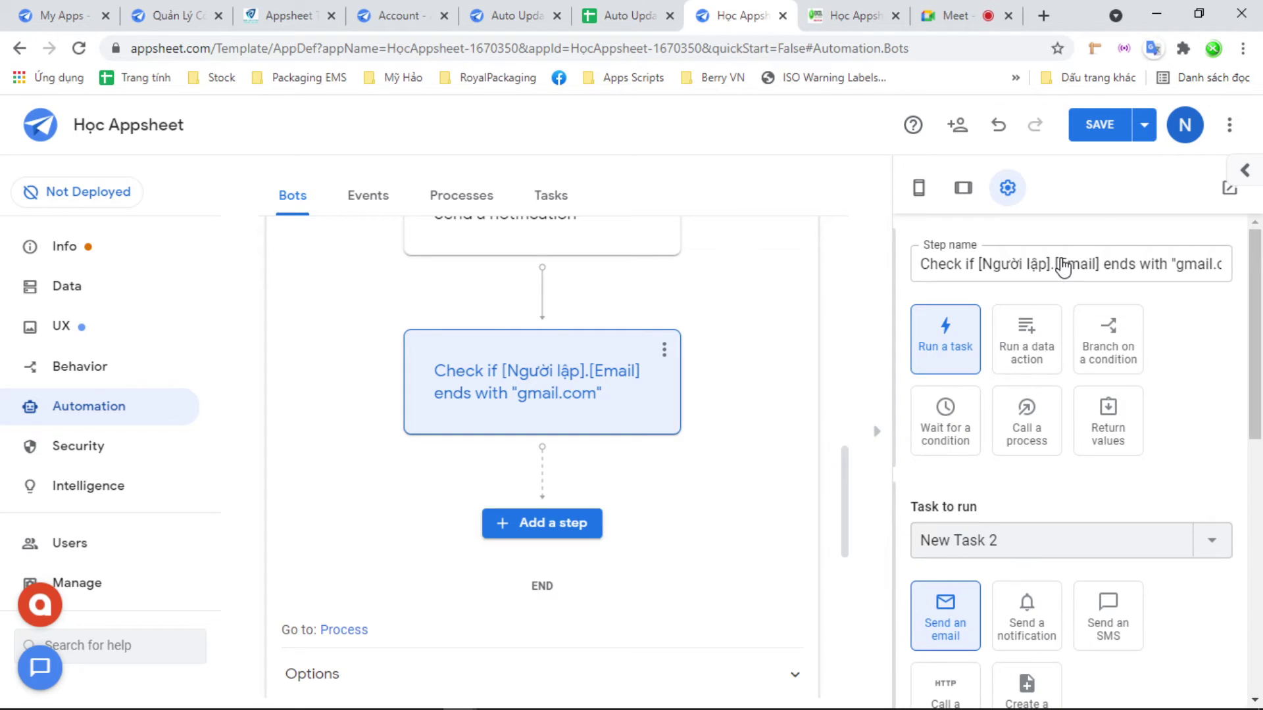
click(1061, 260)
triple_click(1061, 260)
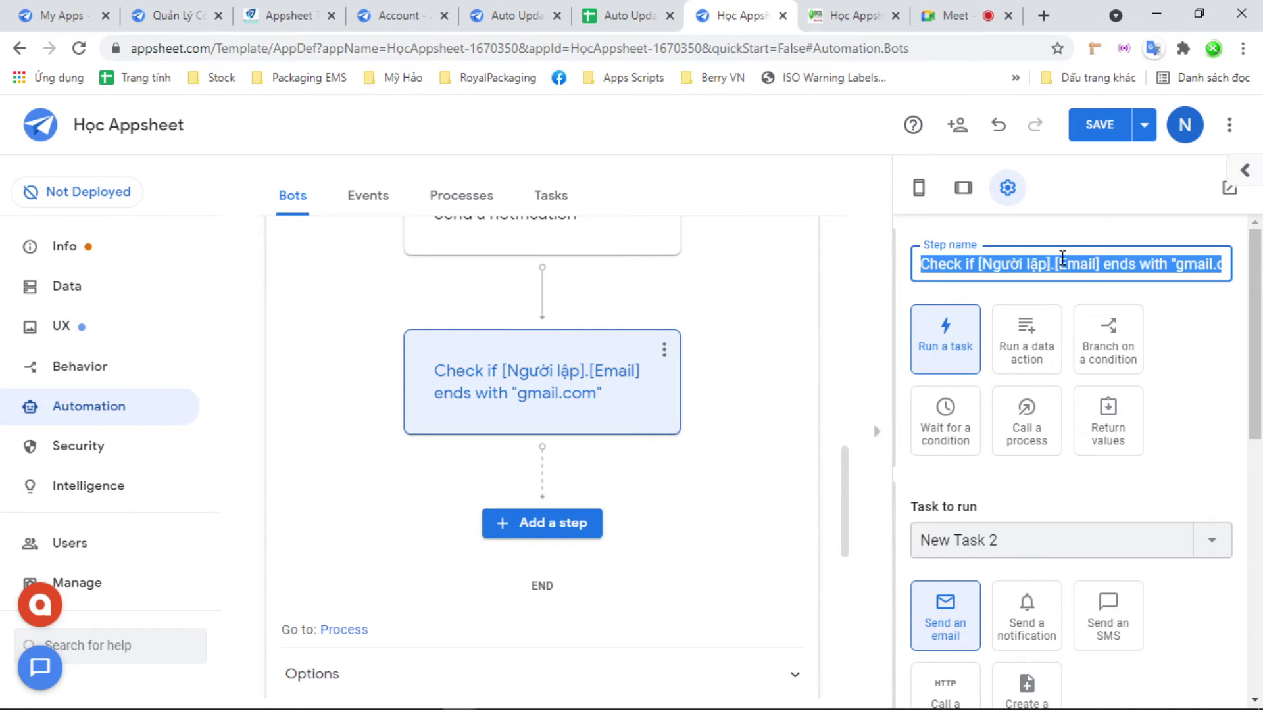
text(Gửi email)
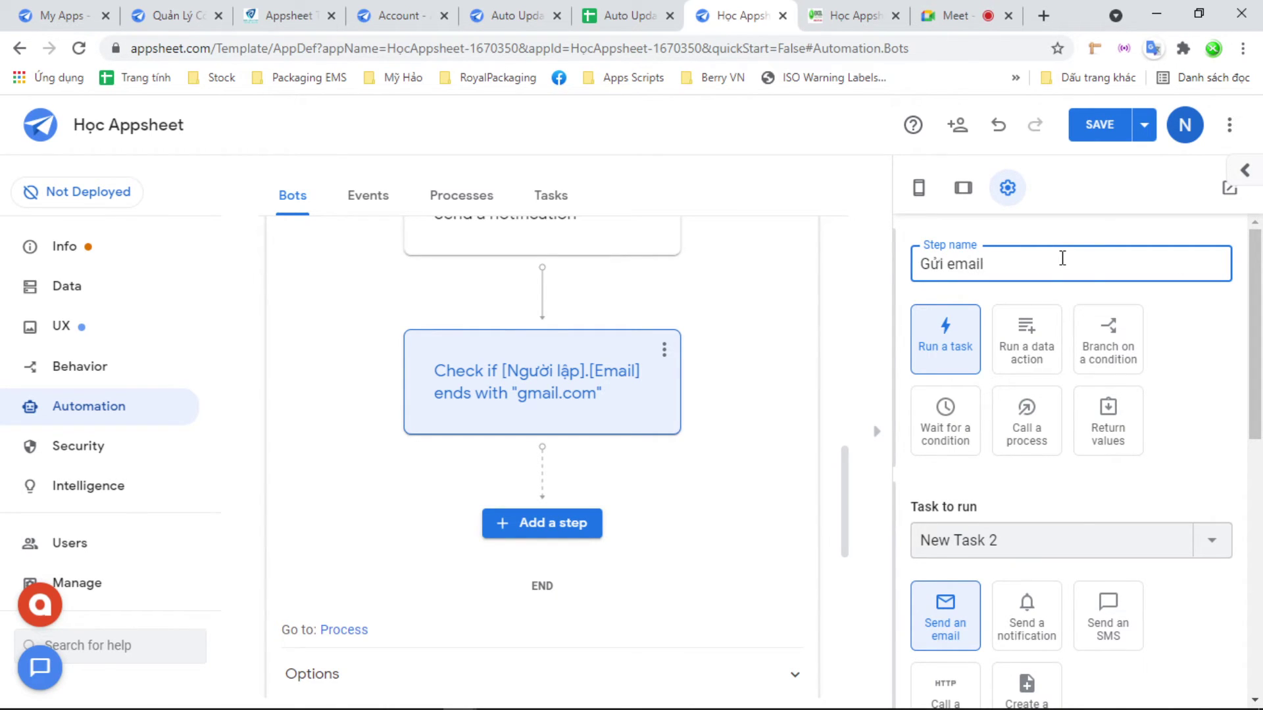
text( cho ADmin)
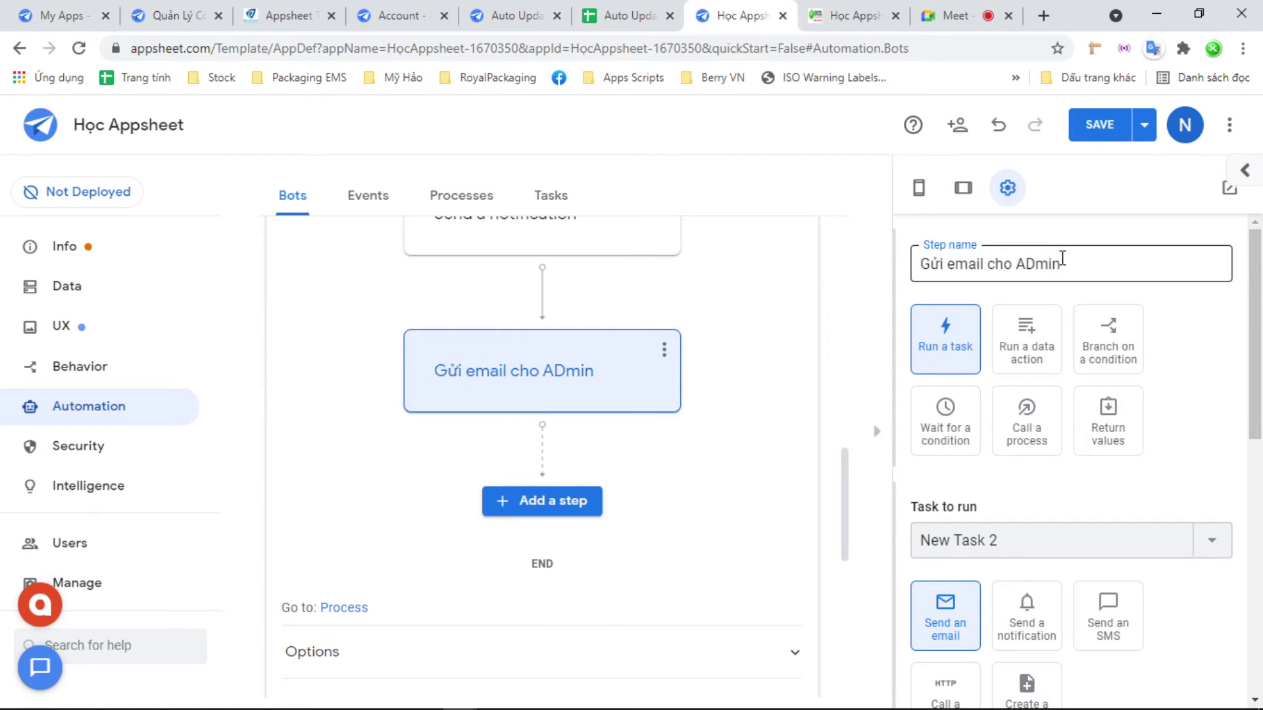
click(968, 329)
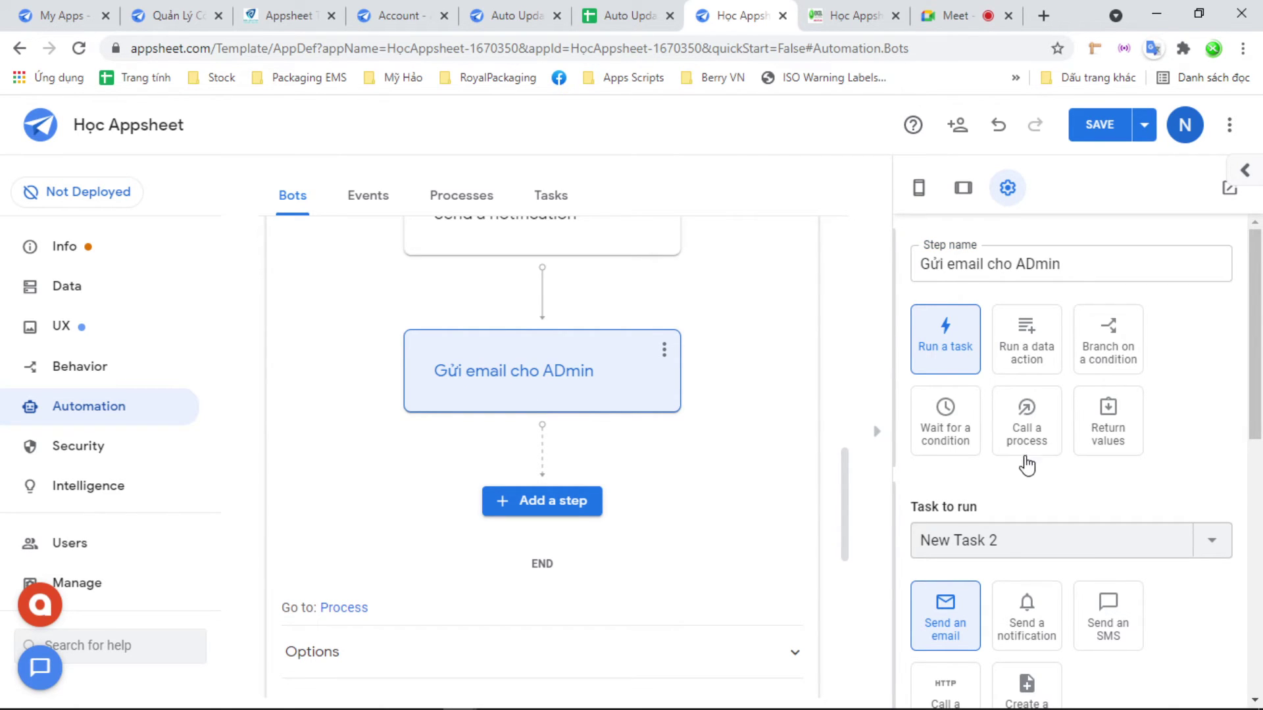
- Keep System Default as the task's messaging channel
scroll(1027, 466, down, 1)
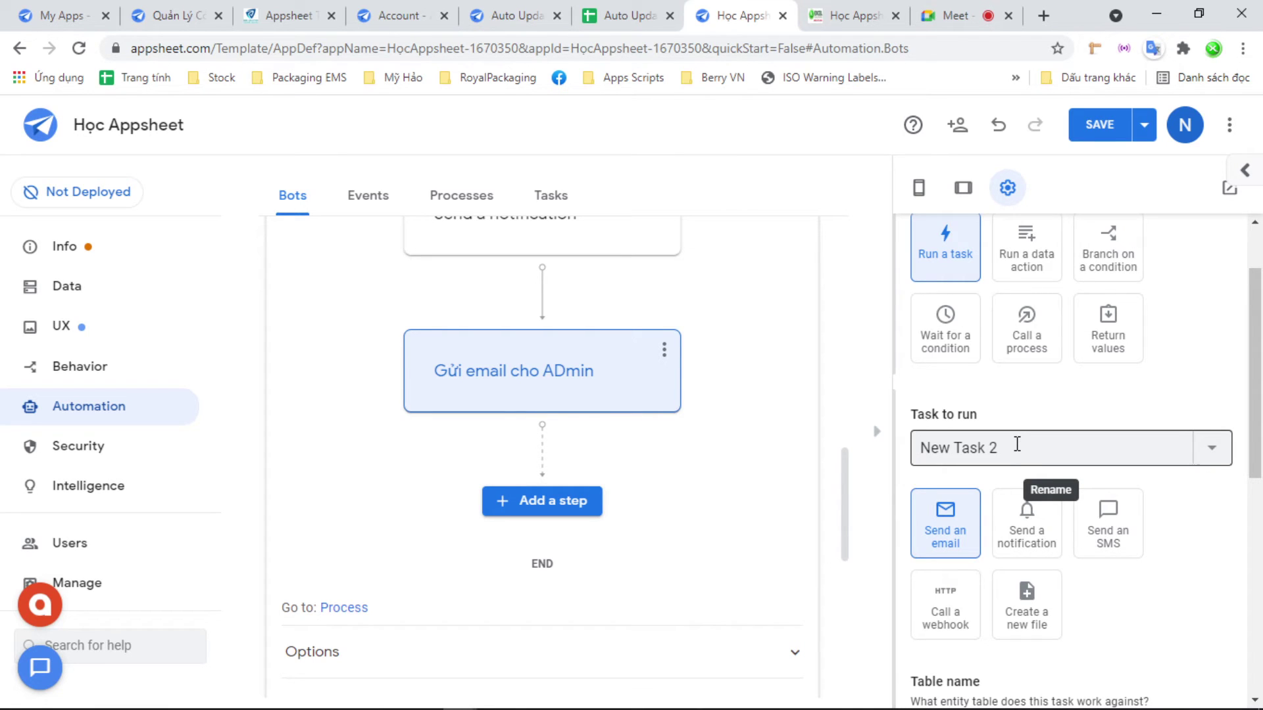
scroll(1018, 457, down, 1)
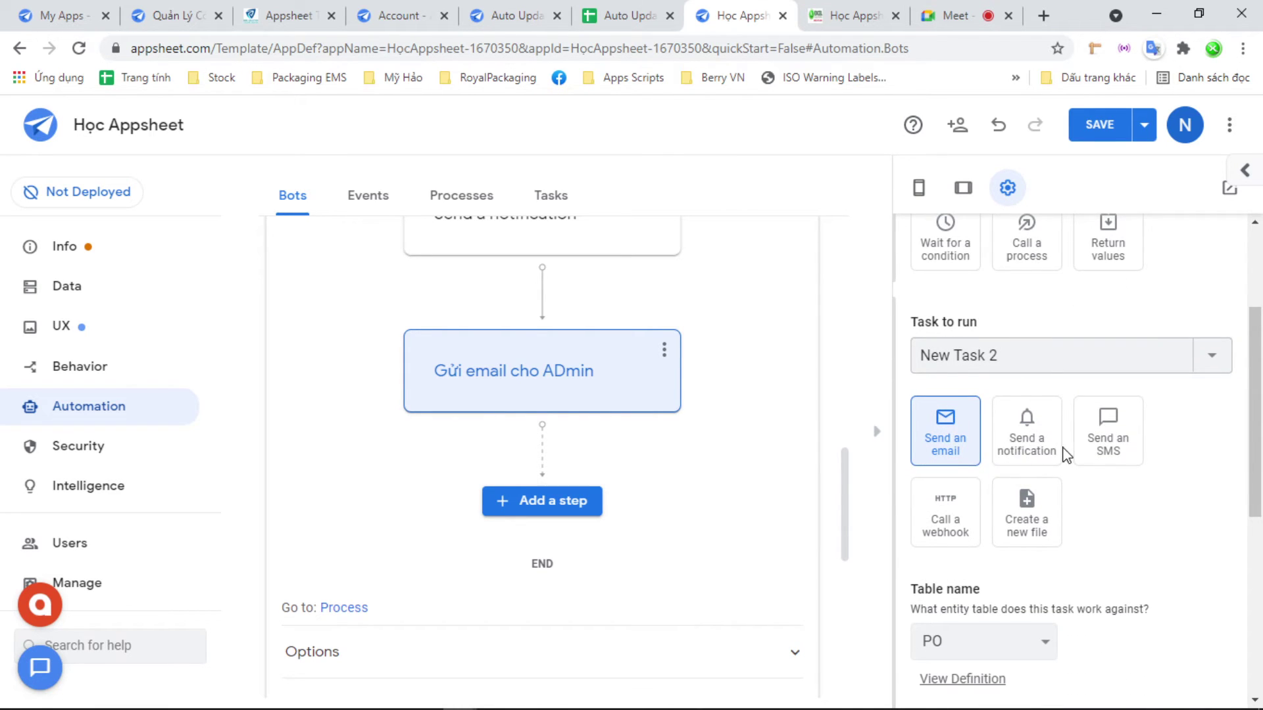
scroll(1066, 454, down, 1)
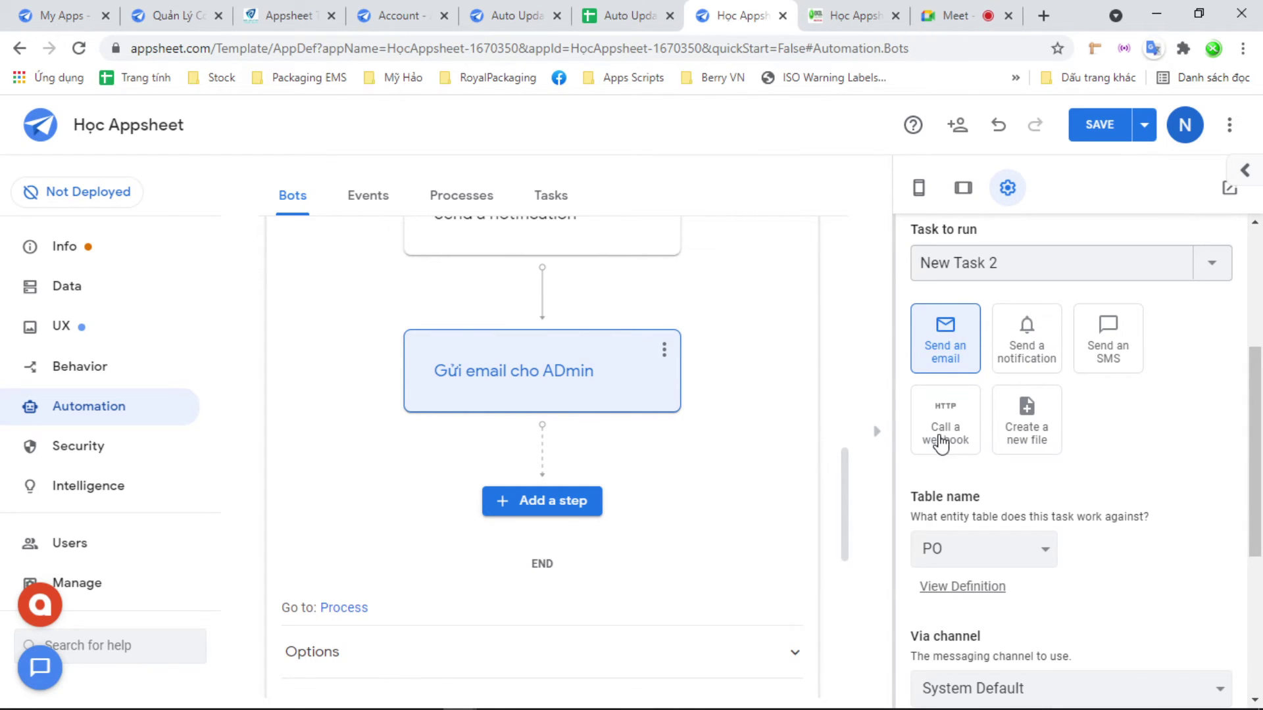
scroll(942, 444, down, 1)
scroll(983, 440, down, 1)
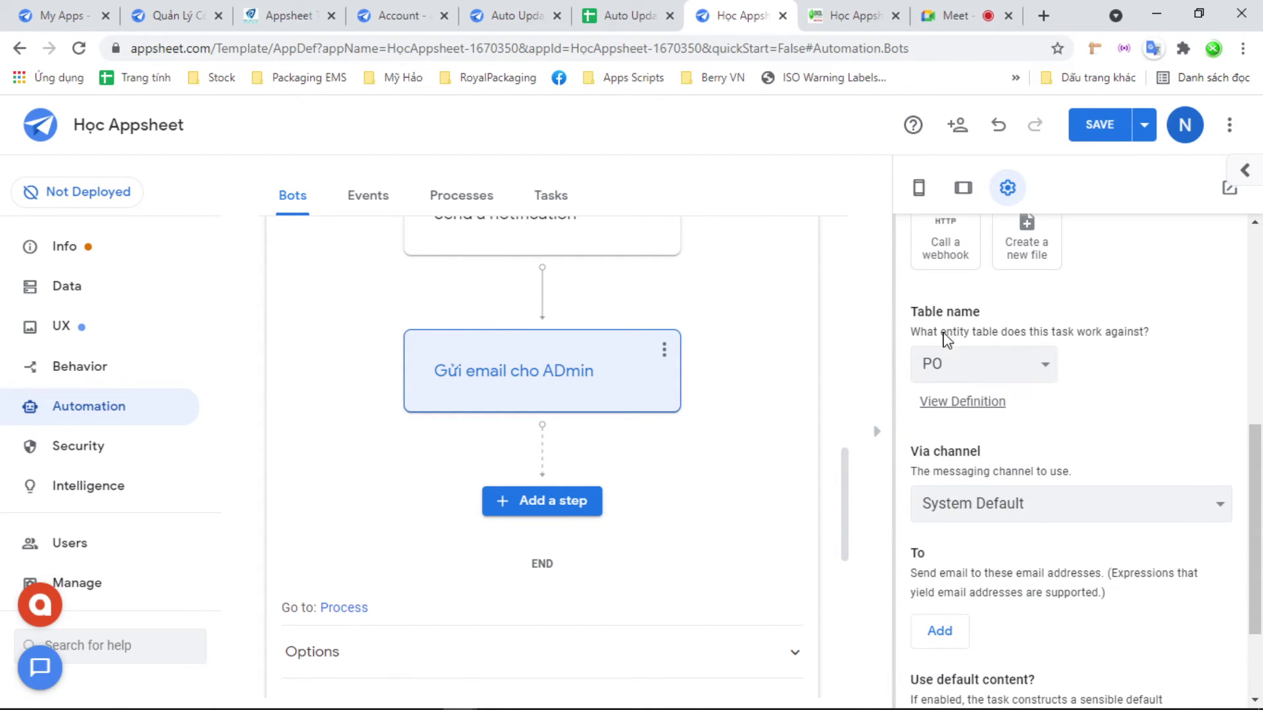
scroll(1020, 394, down, 1)
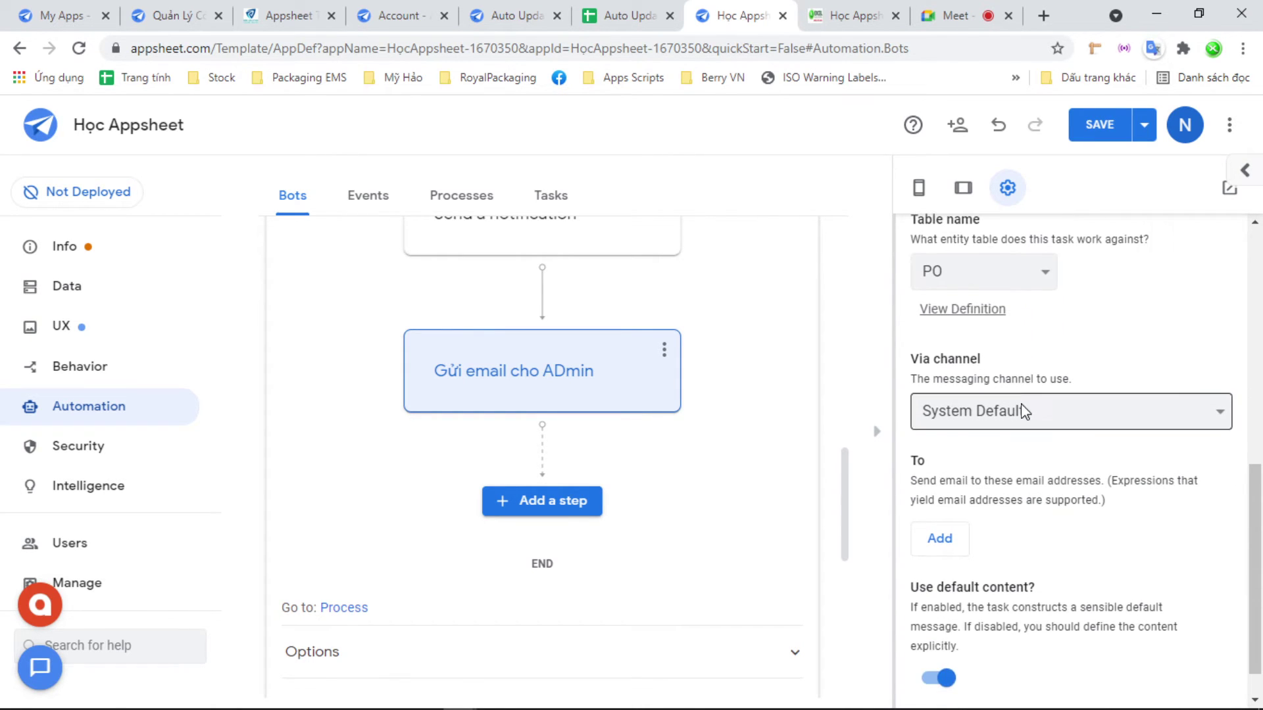
click(1023, 412)
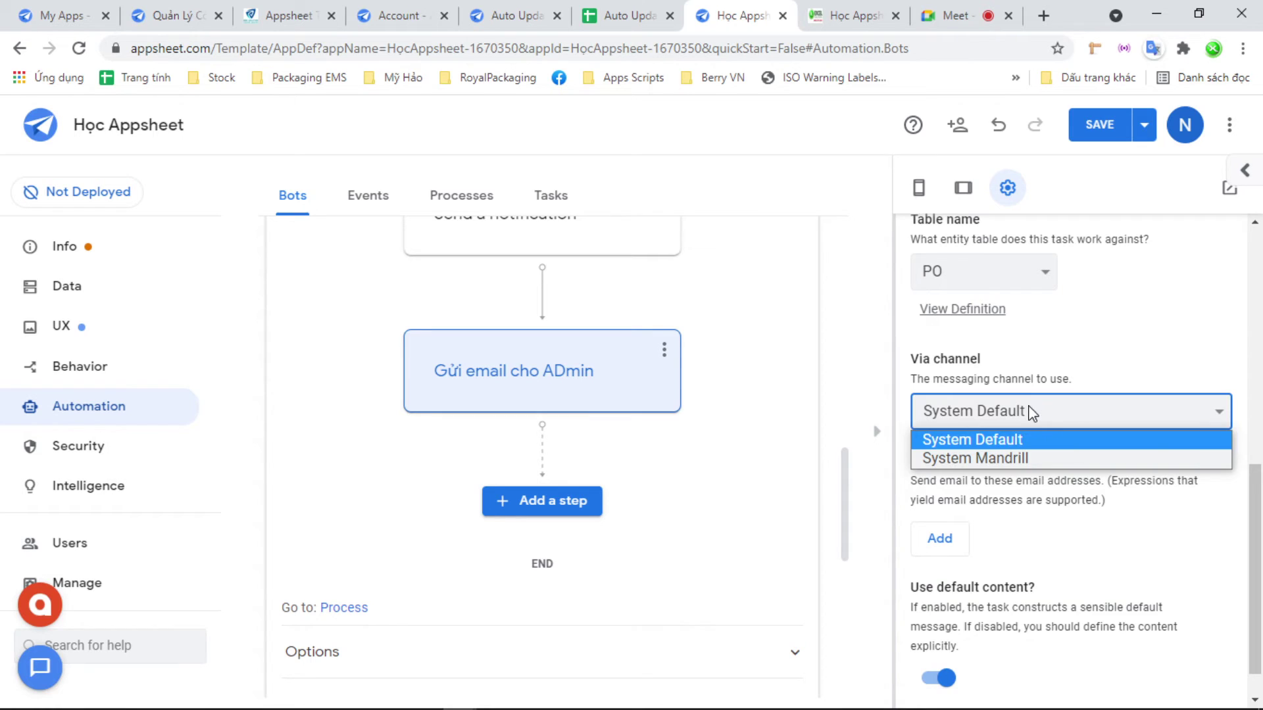
click(1026, 412)
scroll(1030, 412, down, 1)
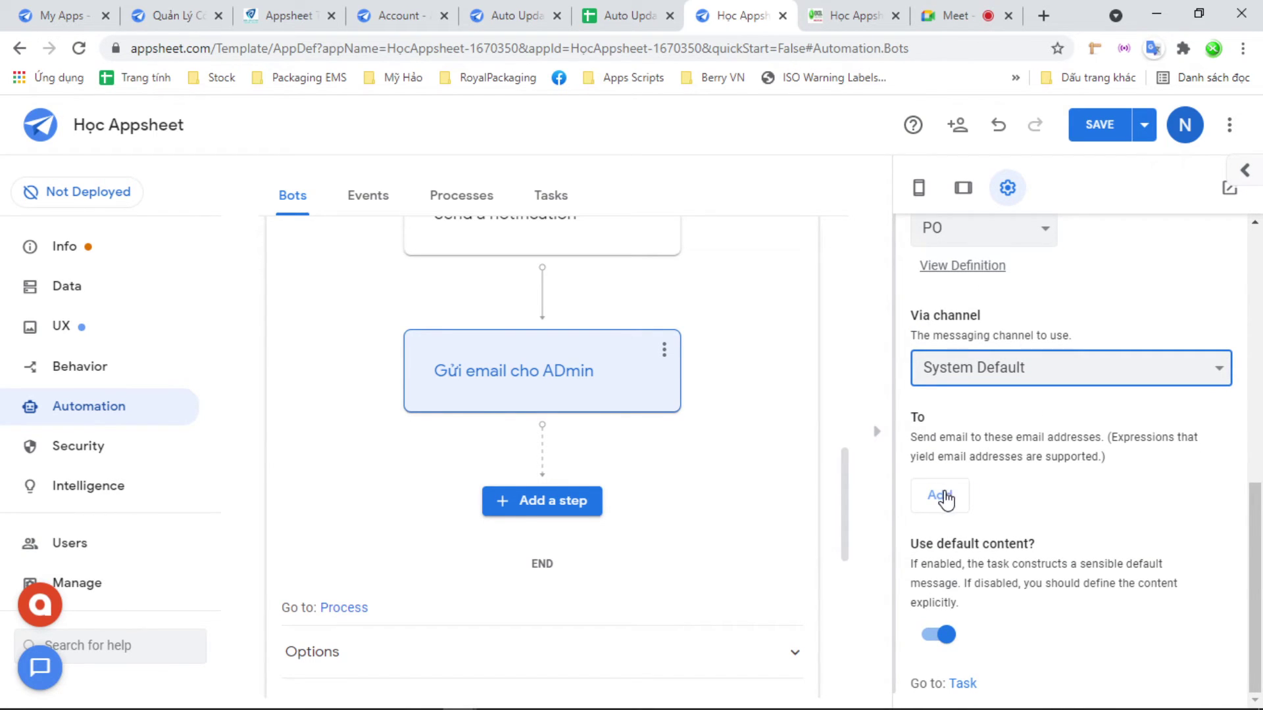
- Add the admin's e-mail address as the email task's To recipient, fixing a typo
click(945, 499)
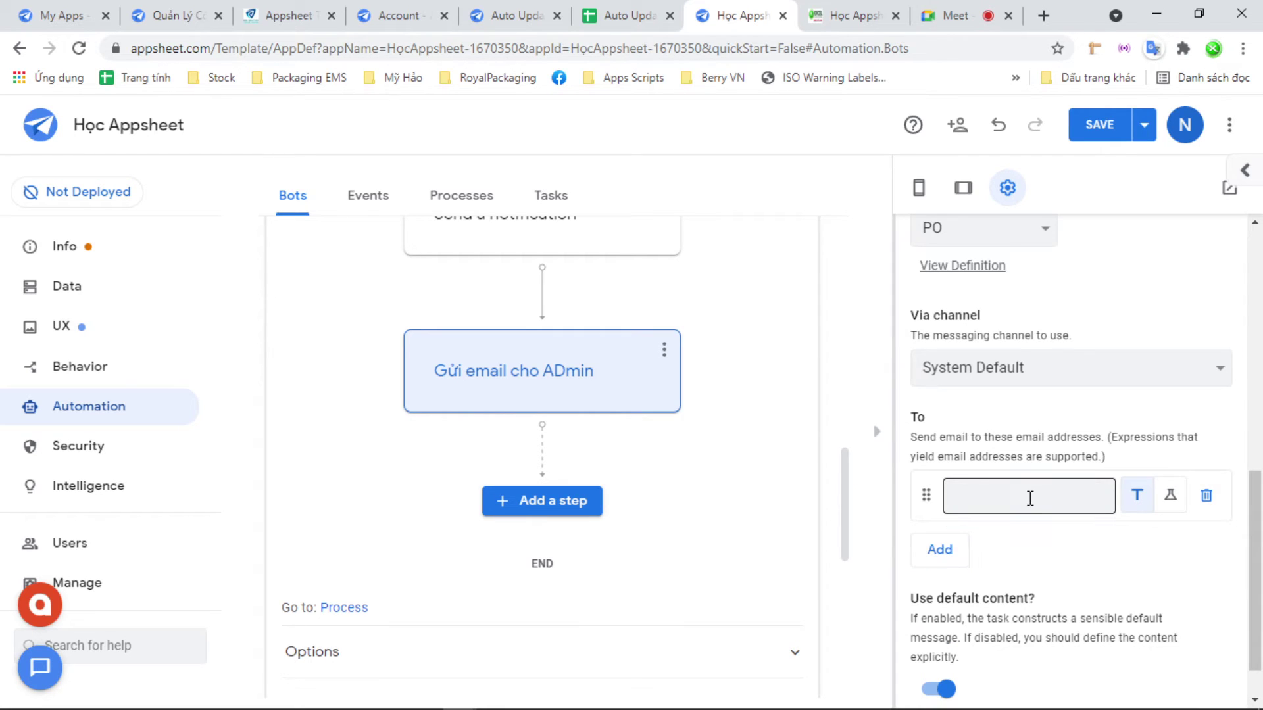
click(1046, 492)
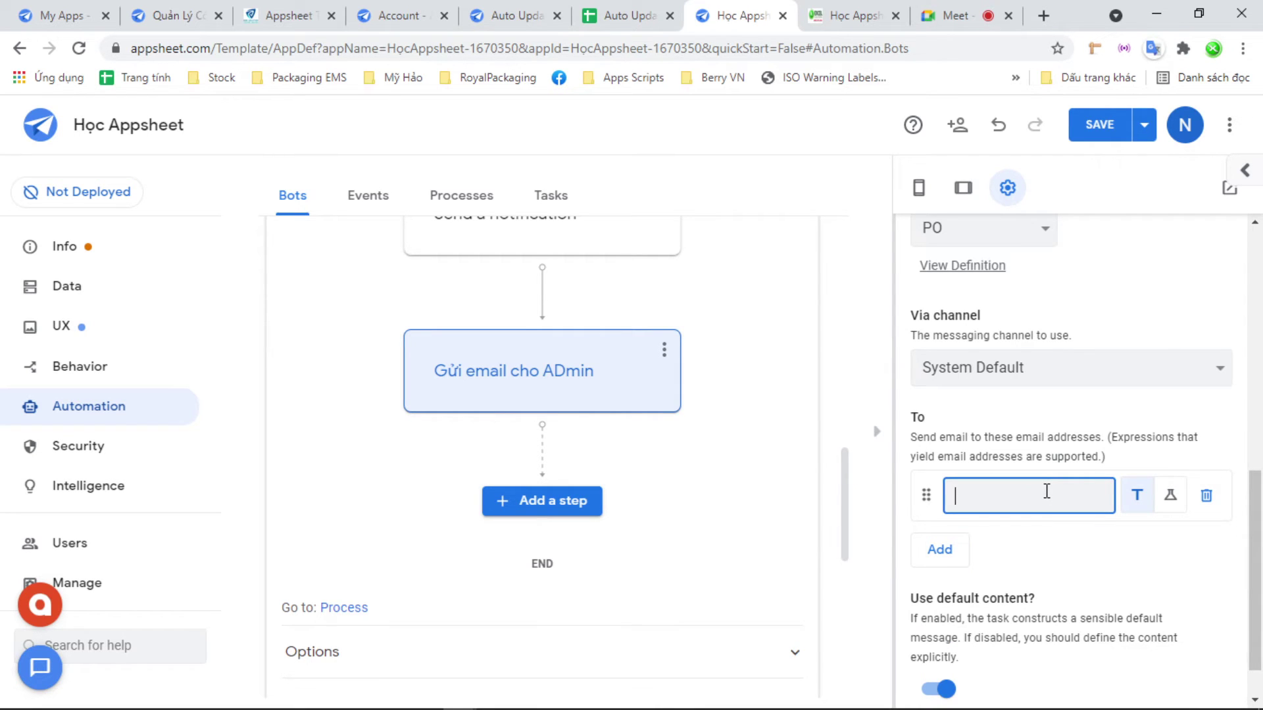
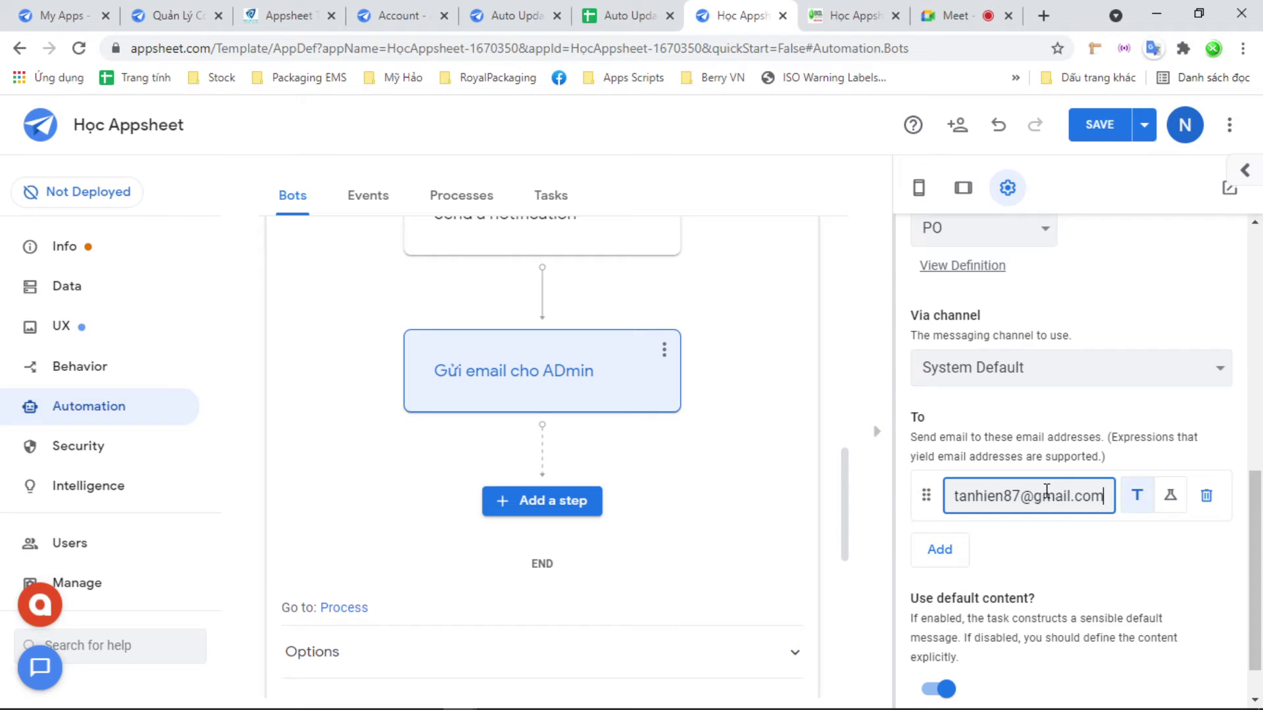
key(Tab)
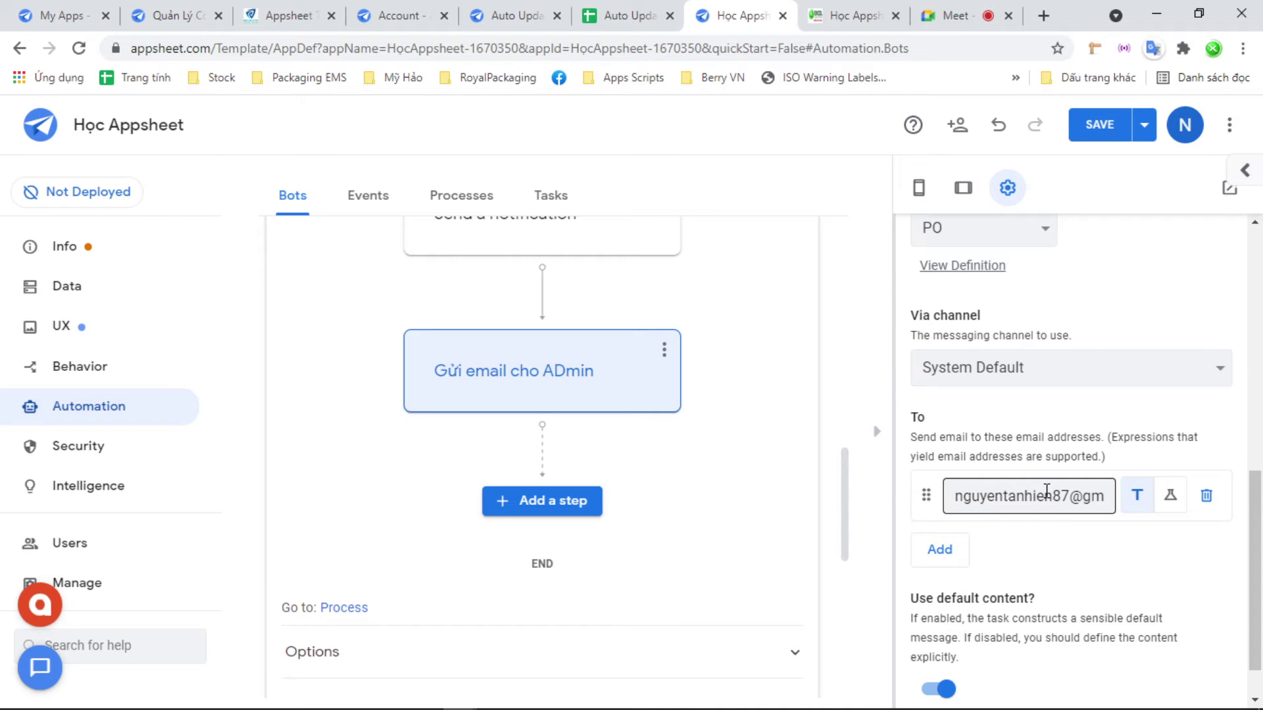
- Check the recipient address and save the app changes
scroll(1023, 567, down, 1)
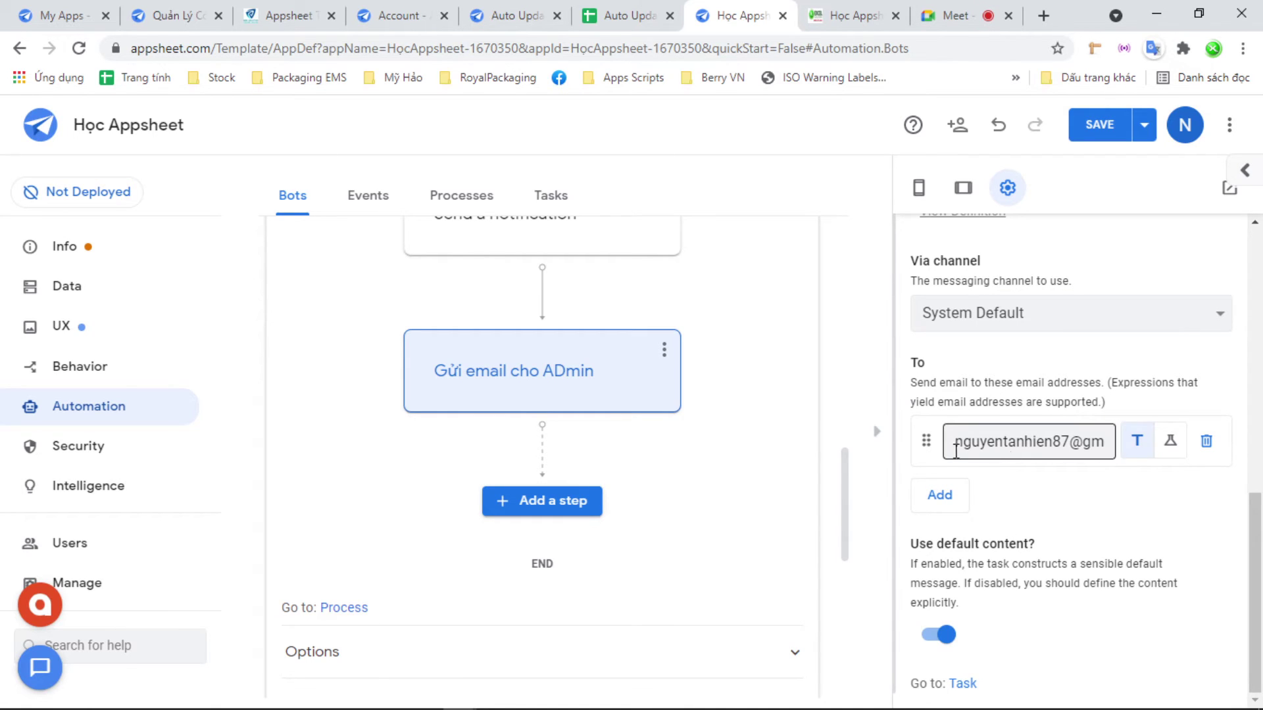
drag(953, 447, 1018, 476)
click(1074, 499)
mouse_move(1083, 442)
mouse_down()
mouse_move(914, 447)
mouse_move(1097, 451)
mouse_move(800, 447)
mouse_up()
click(1097, 442)
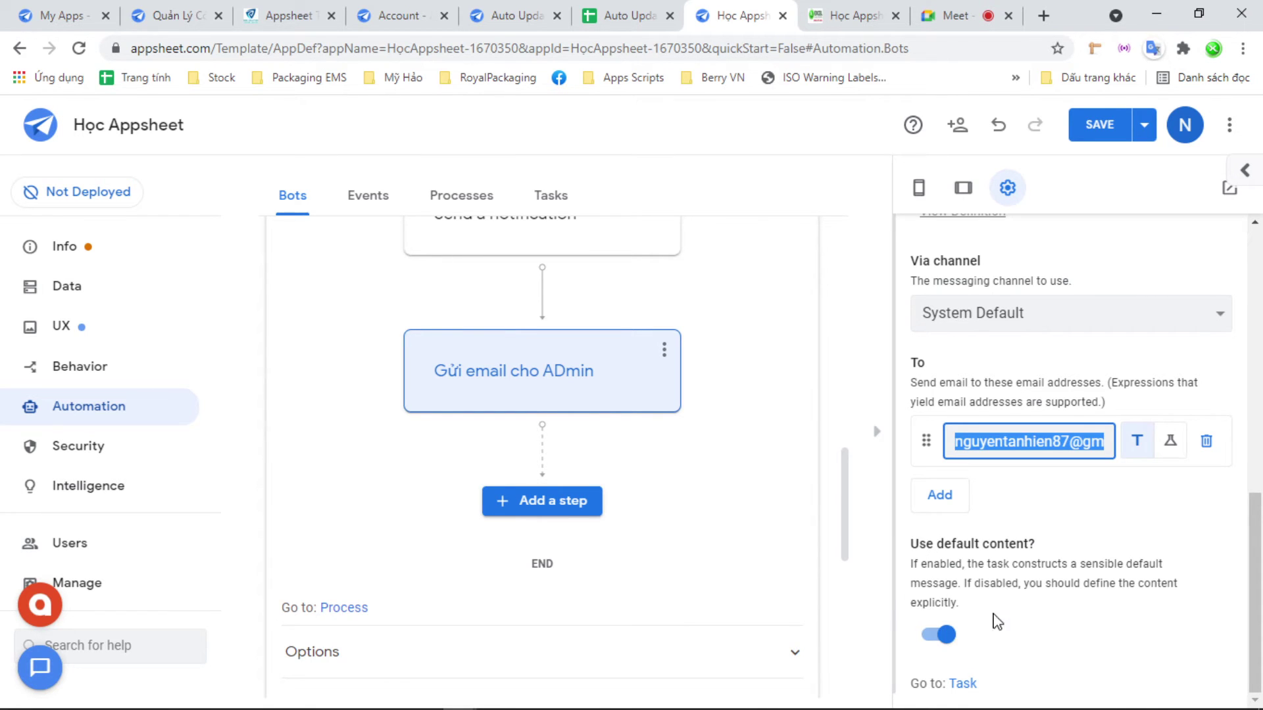
click(1085, 137)
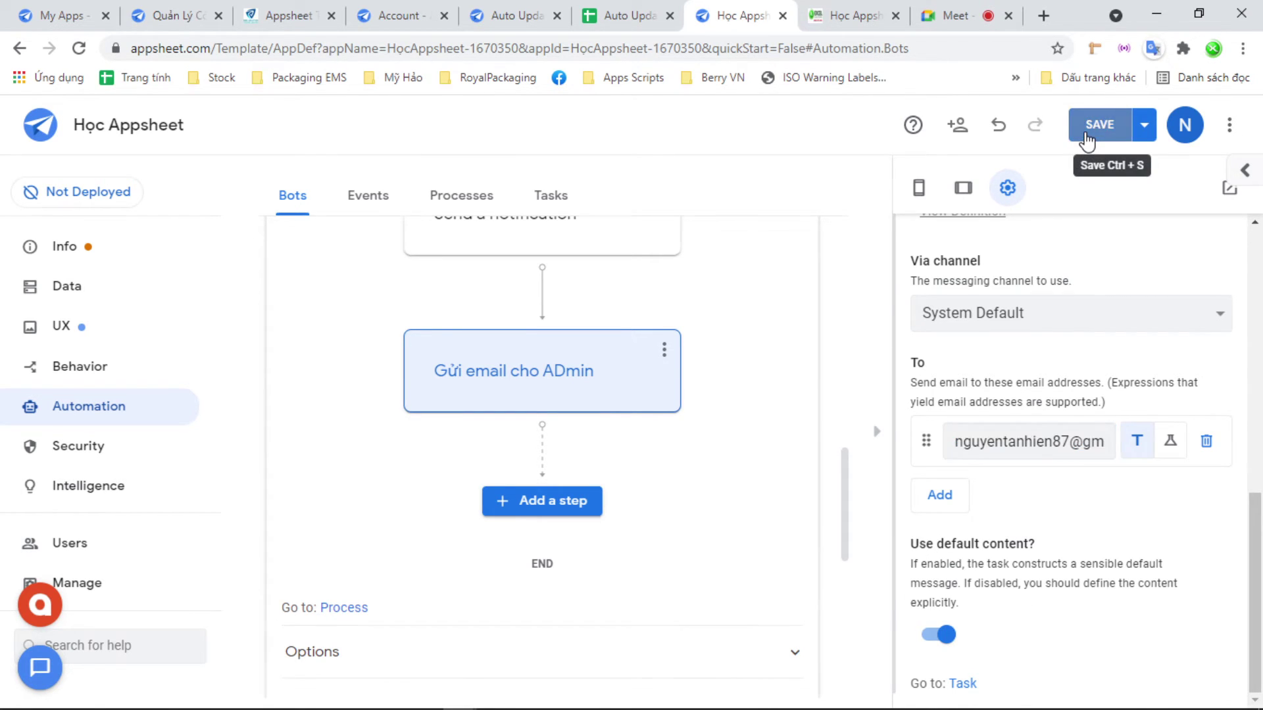
click(1086, 138)
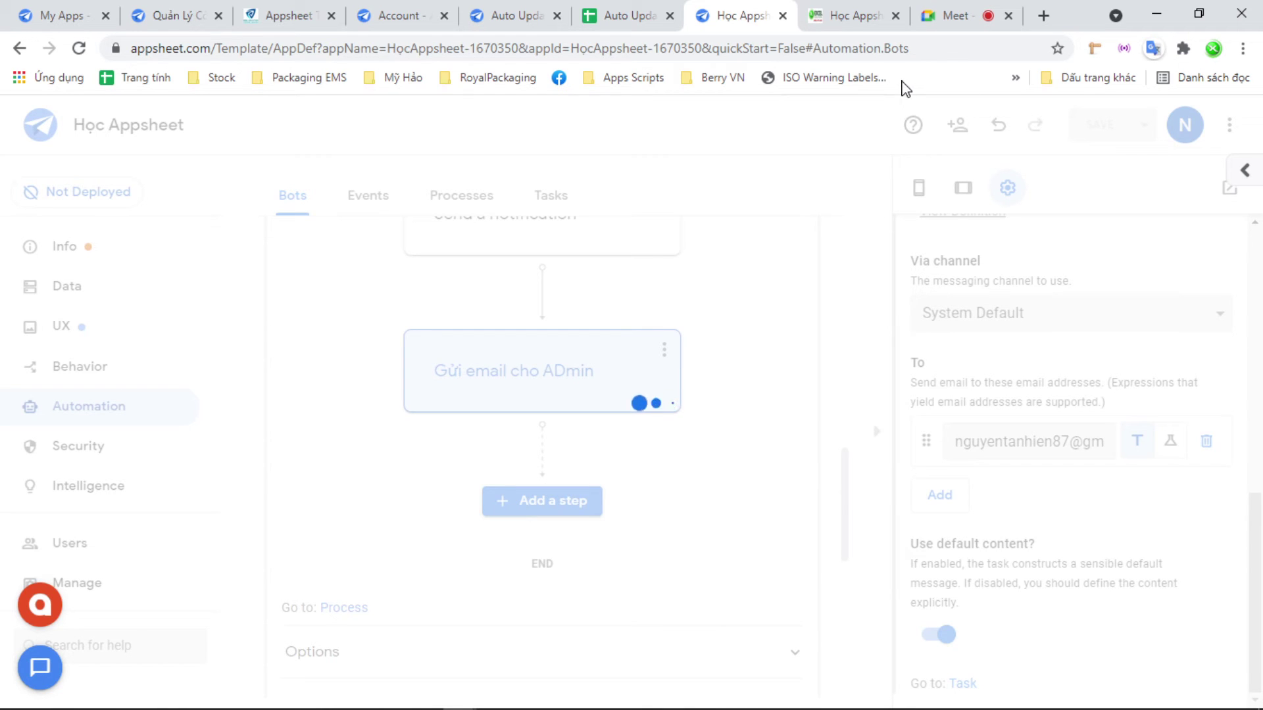
- Restore the browser window, enter the sign-in password in preview Settings, and sync the app
click(1199, 13)
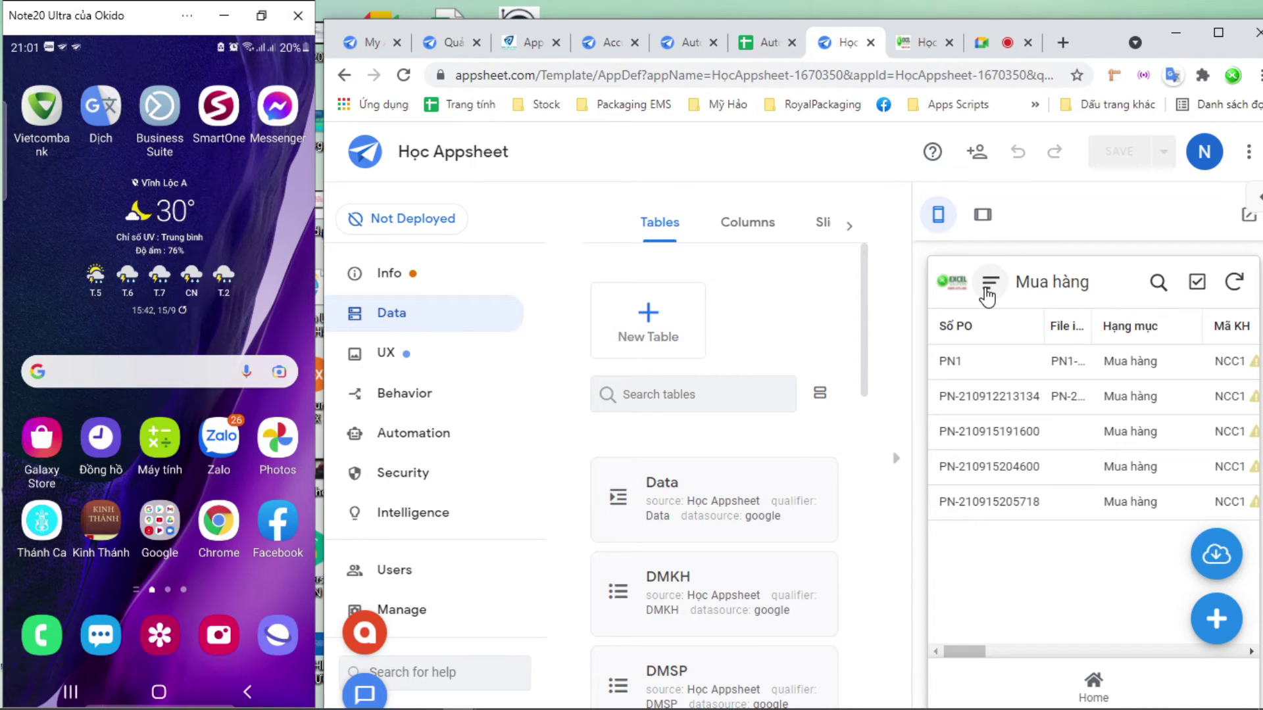
click(987, 296)
click(995, 417)
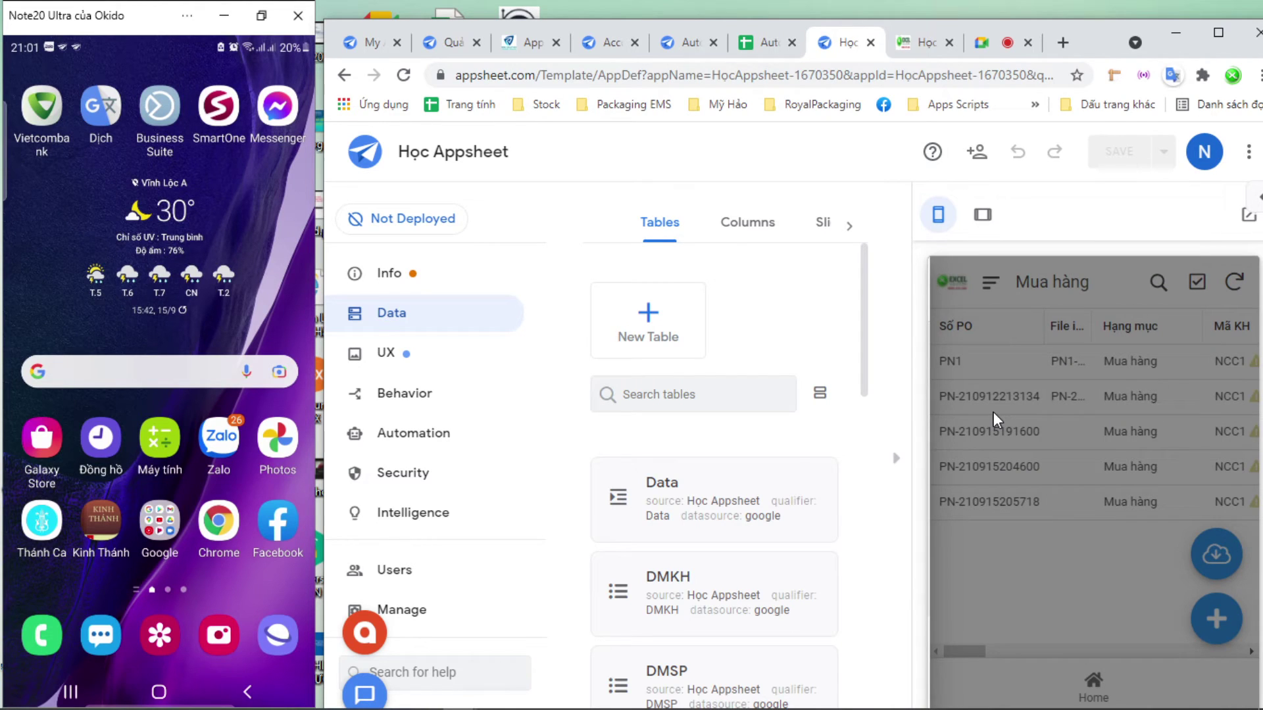
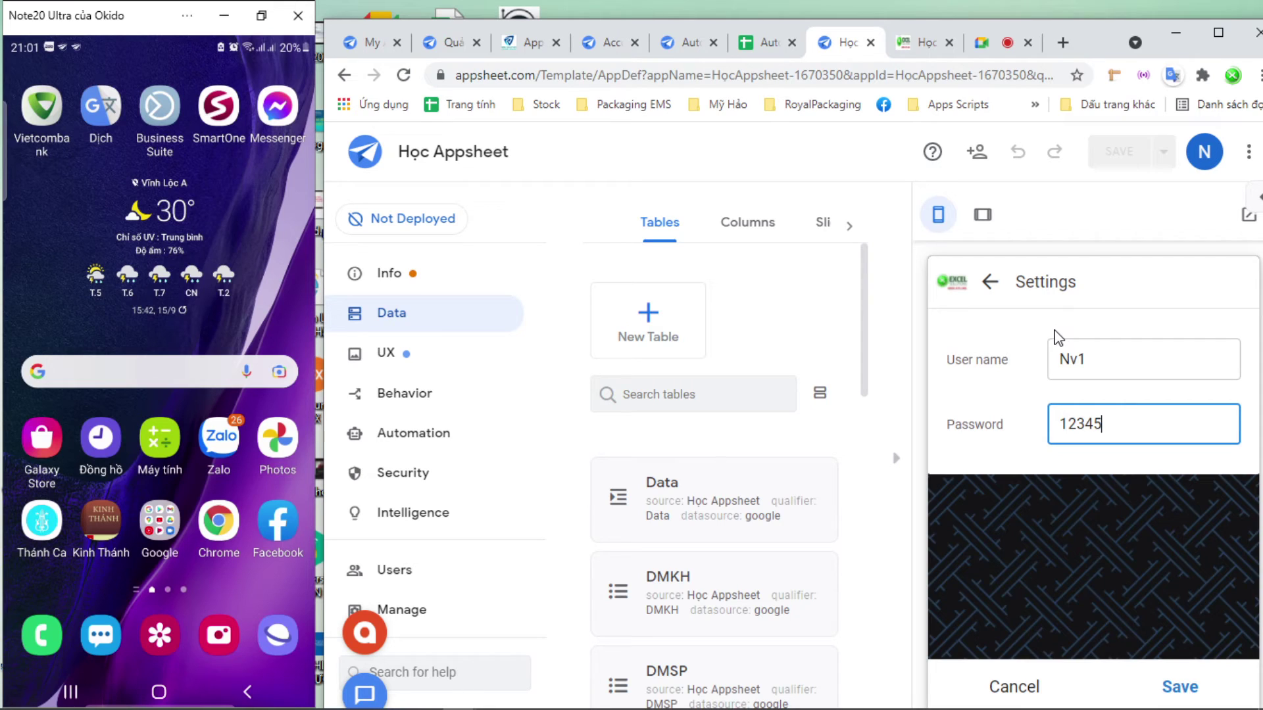
key(Return)
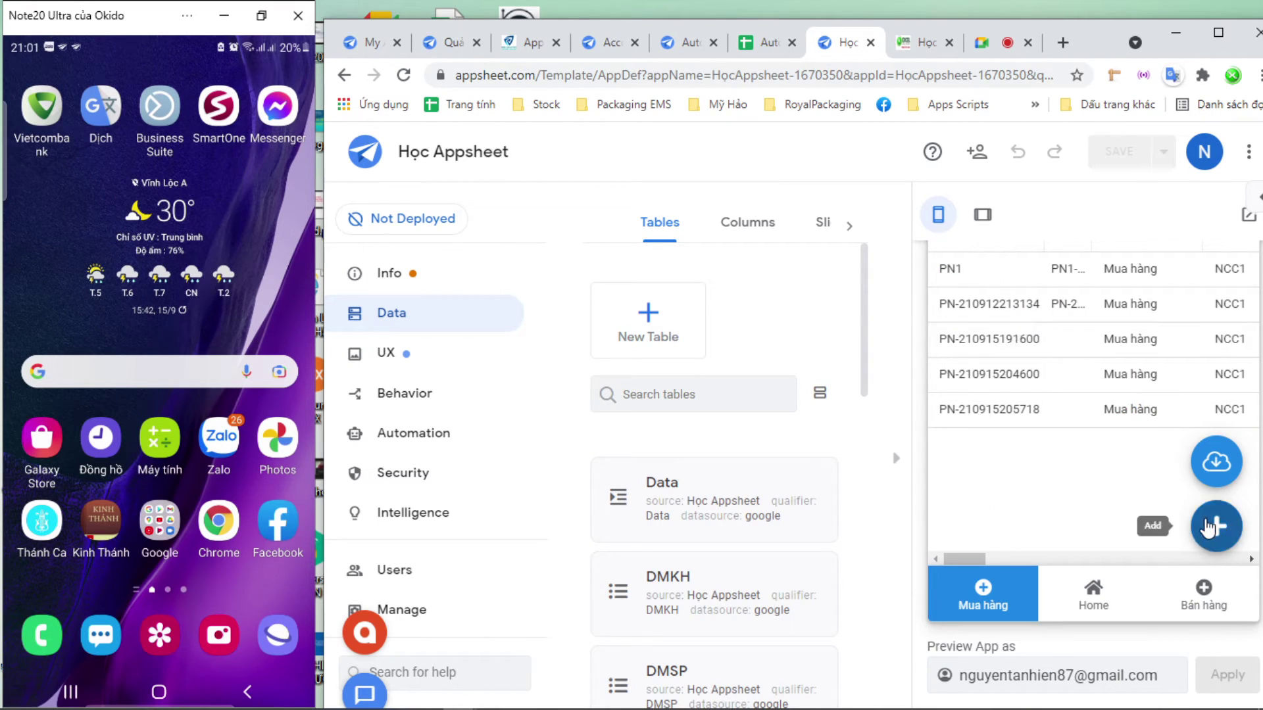
- Start a new purchase order in the preview and set its customer code to NCC1
click(1215, 528)
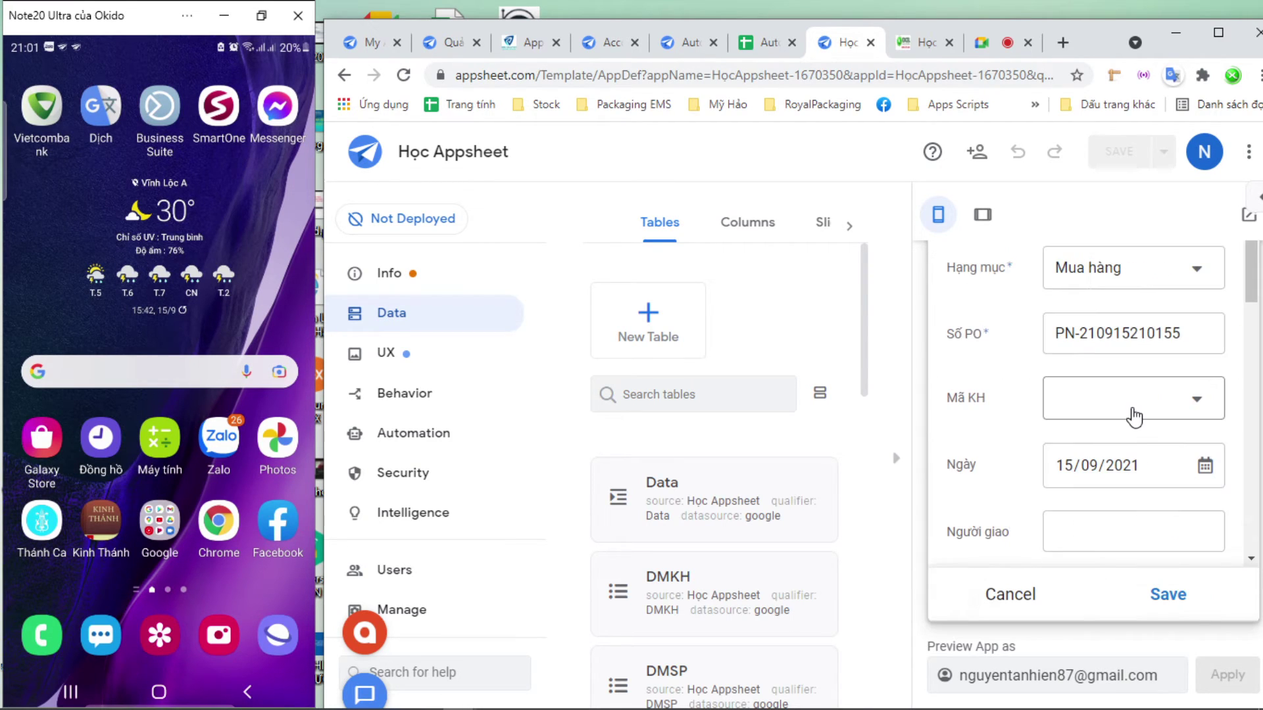
click(1134, 417)
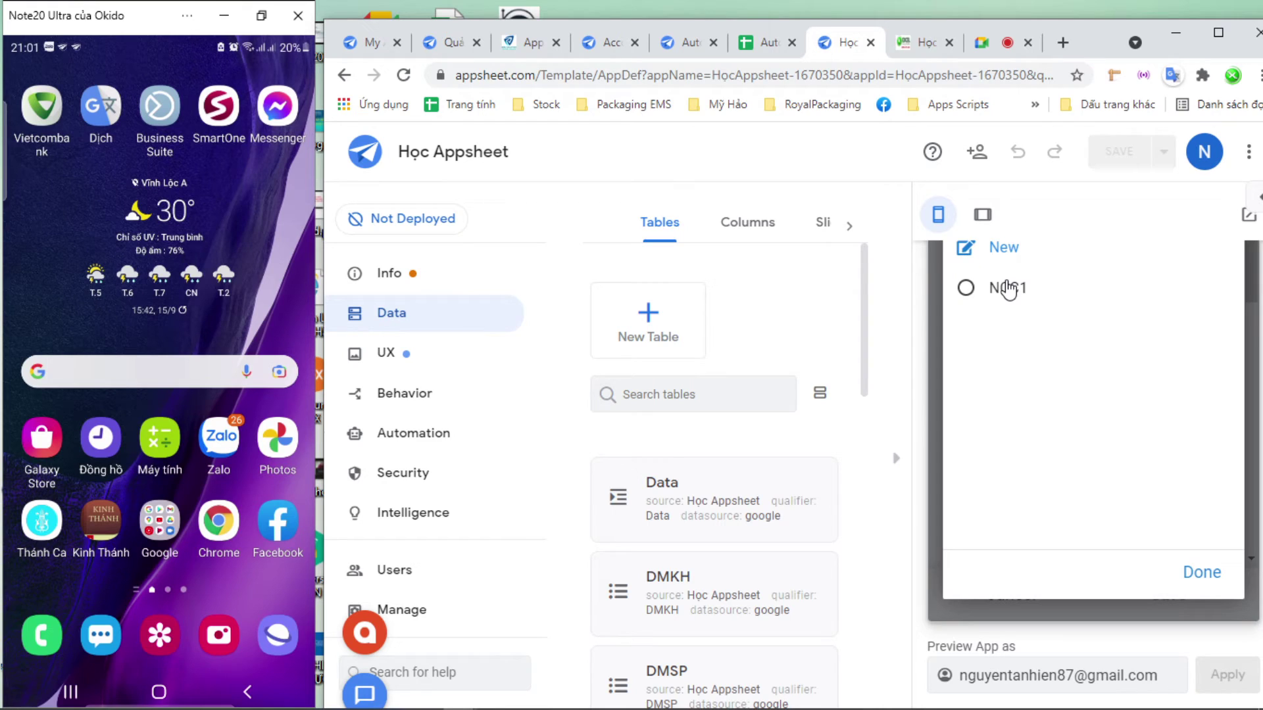
click(1007, 288)
click(1119, 441)
- Add a detail line for Sản phẩm 2 with quantity 467
scroll(1120, 491, down, 3)
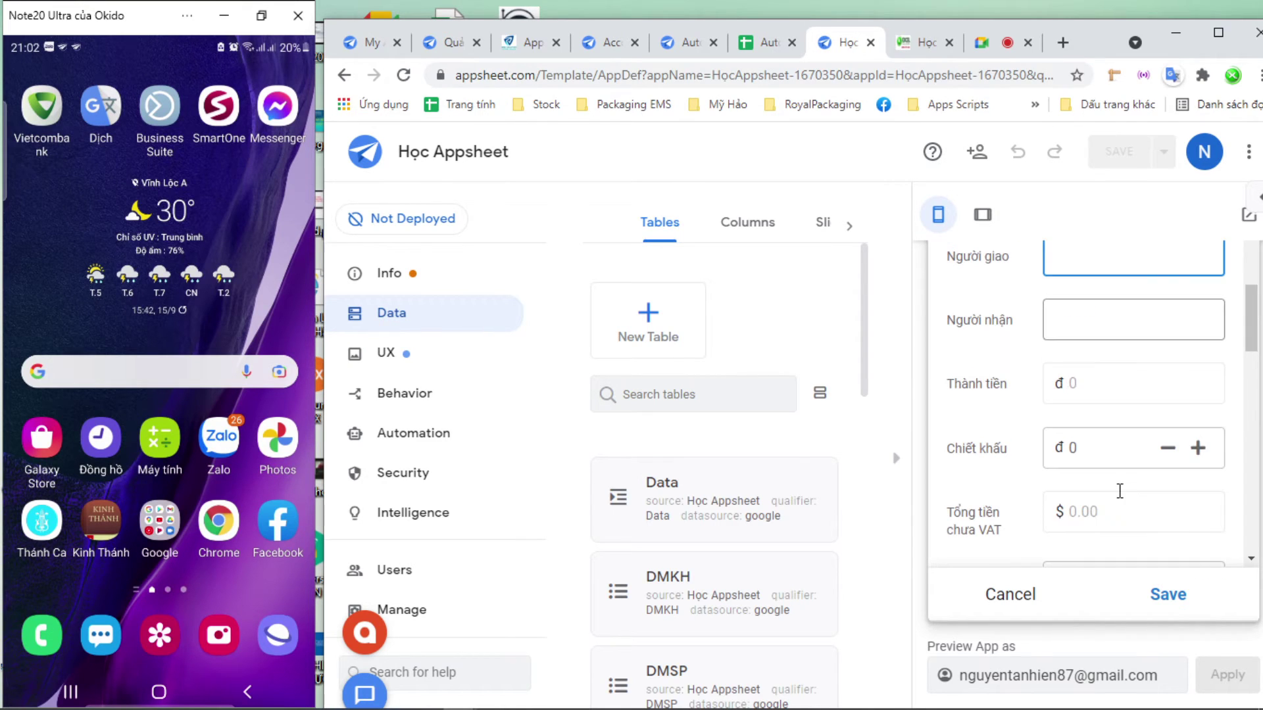
scroll(1119, 491, down, 5)
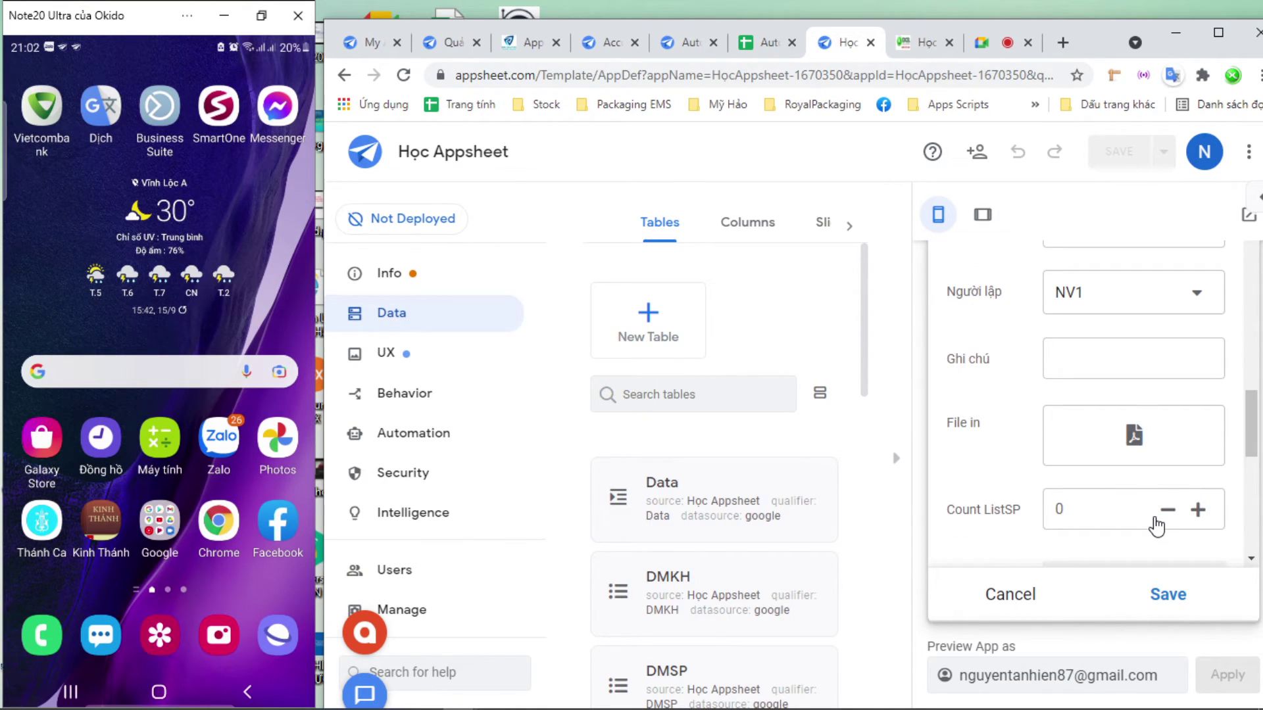
scroll(1157, 526, down, 3)
click(1136, 398)
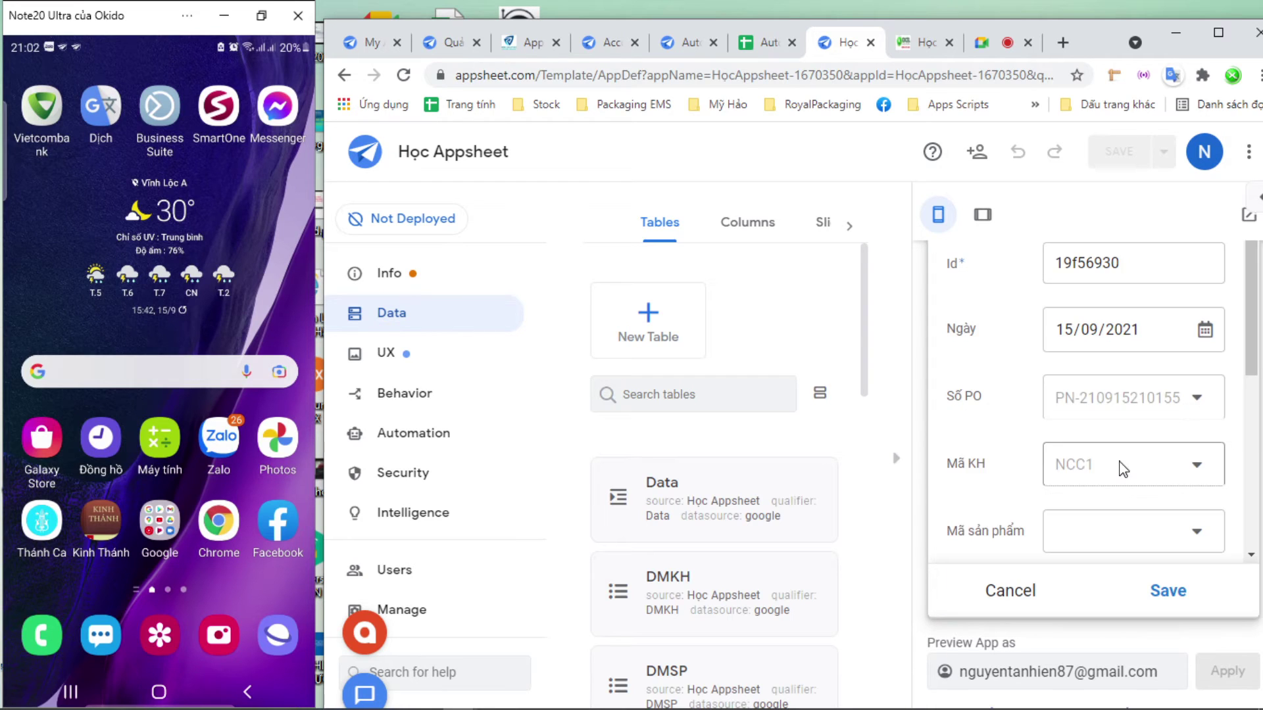
scroll(1119, 461, down, 3)
click(1106, 350)
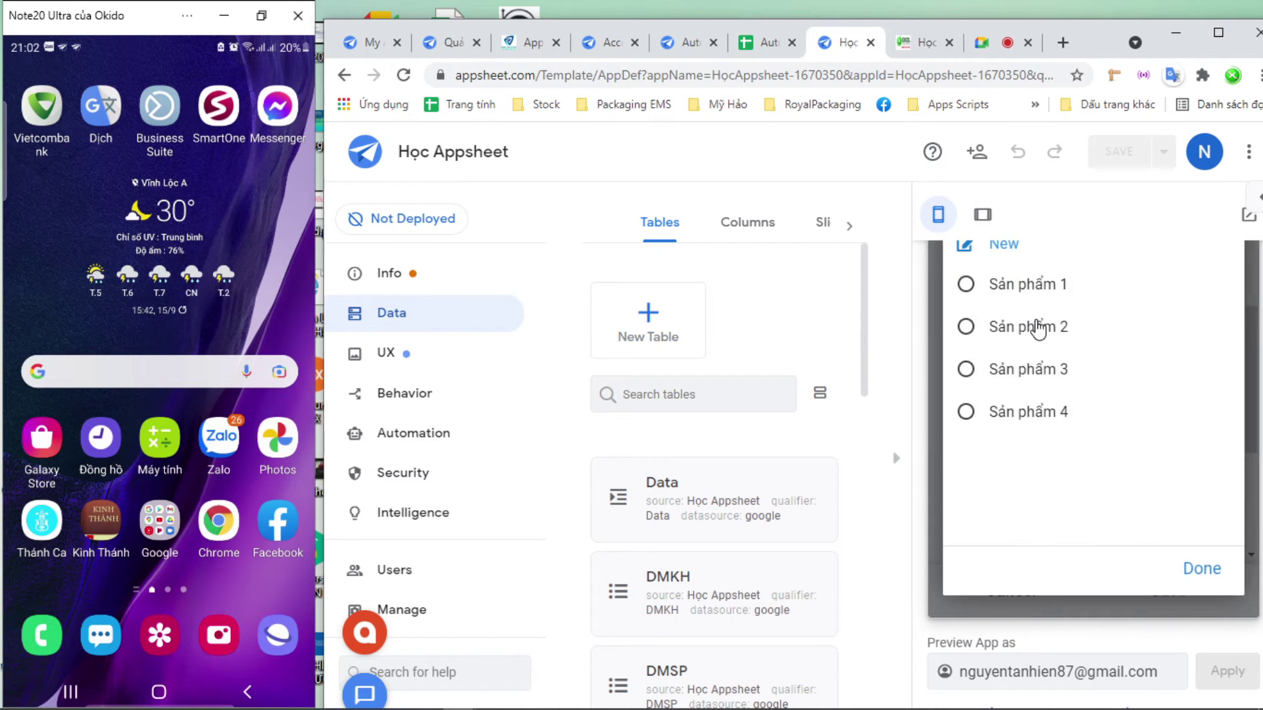
click(1038, 327)
click(1103, 425)
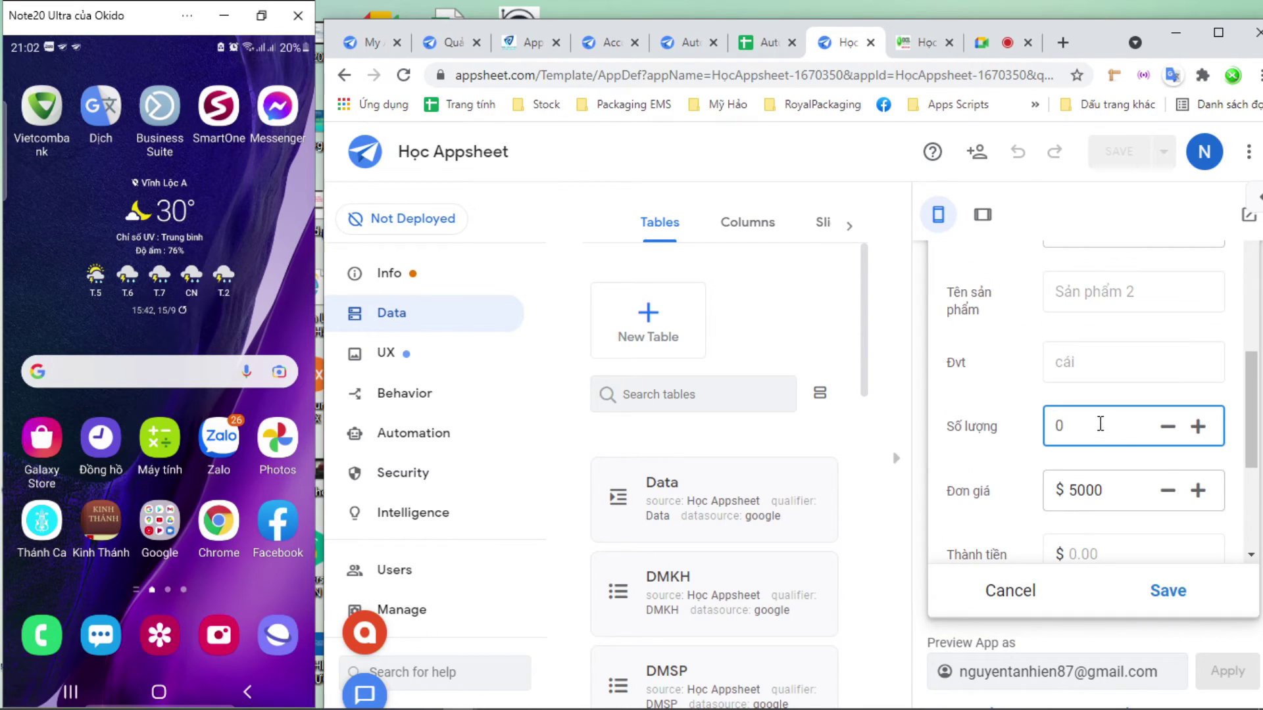
text(467)
click(1168, 595)
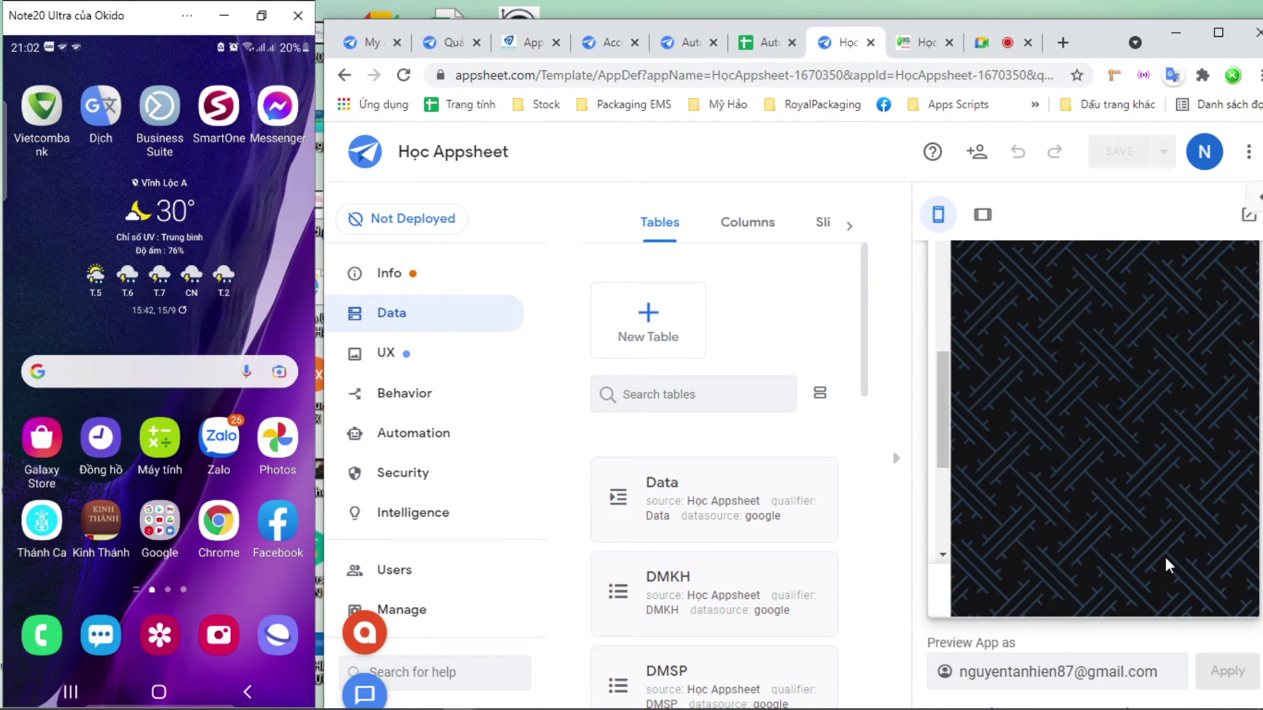
scroll(1157, 503, down, 2)
scroll(1158, 503, down, 3)
scroll(1157, 501, down, 2)
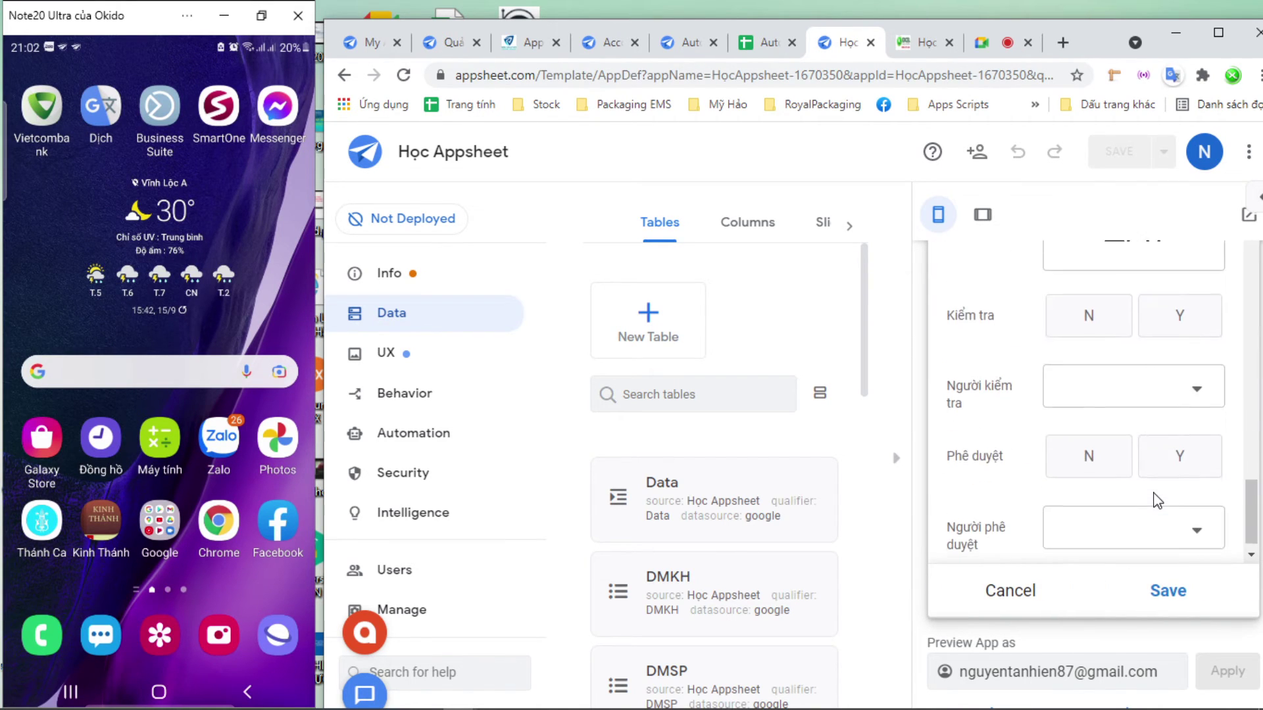
scroll(1158, 501, up, 5)
scroll(1158, 501, down, 3)
scroll(1157, 501, down, 3)
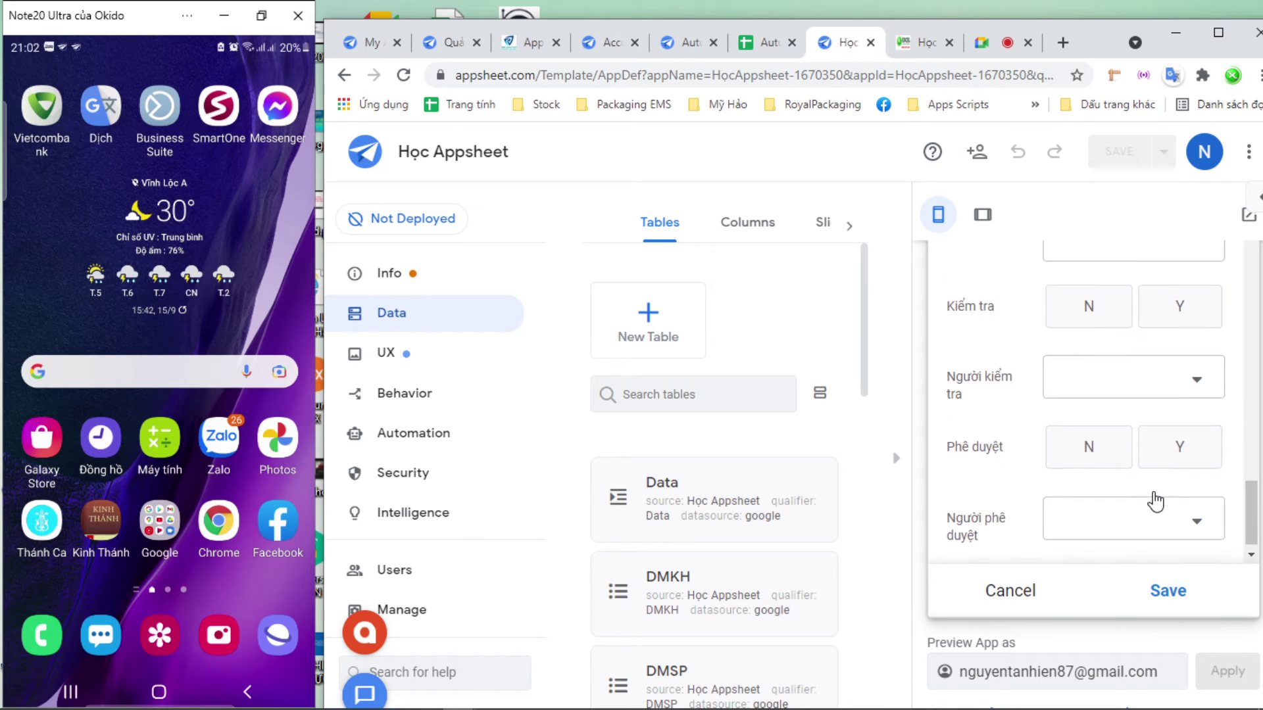
scroll(1156, 502, up, 3)
scroll(1177, 474, up, 1)
- Add a second detail line for Sản phẩm 3, then save the purchase order
click(1184, 460)
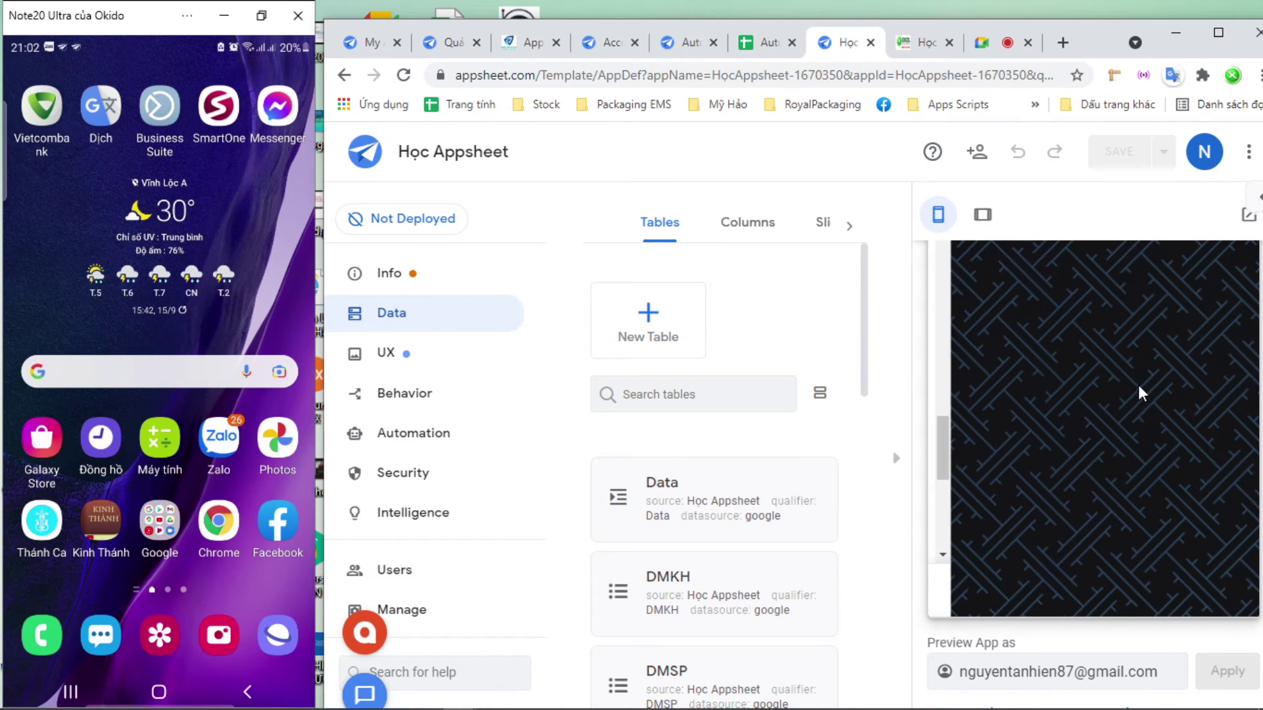
scroll(1127, 437, down, 1)
scroll(1122, 395, down, 3)
click(1115, 360)
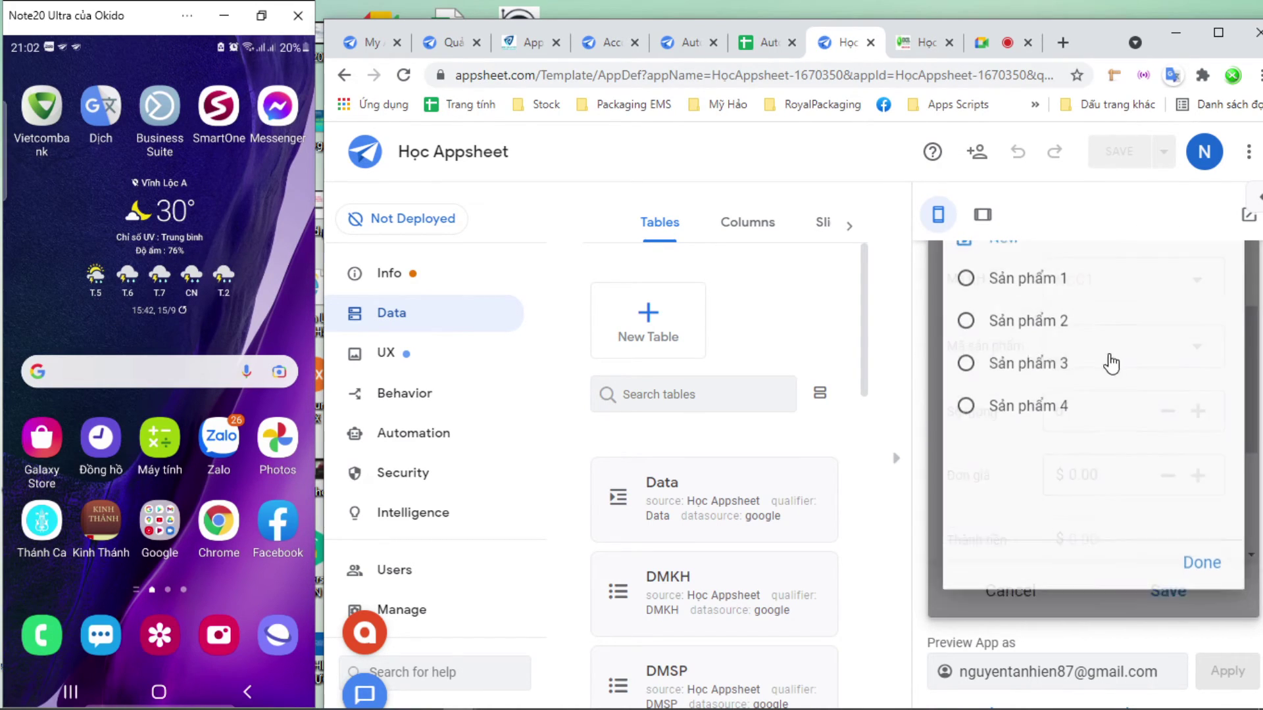
click(1052, 365)
click(1165, 592)
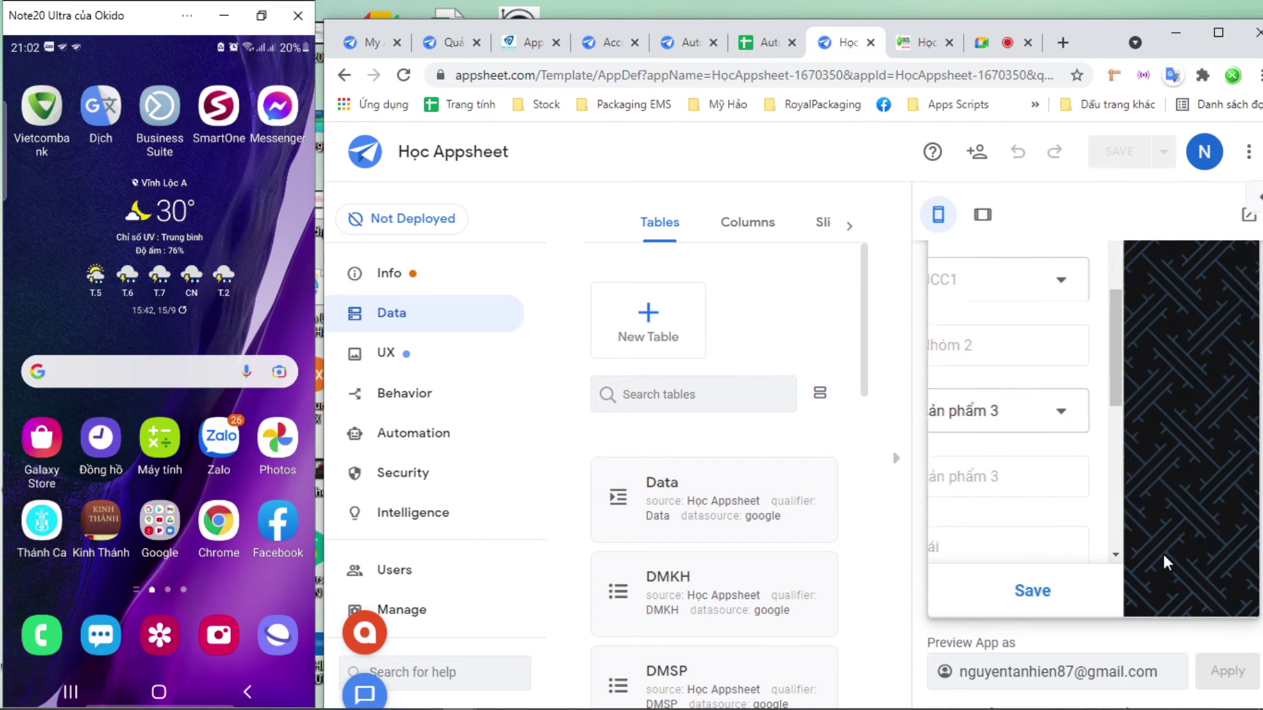
scroll(1156, 535, down, 3)
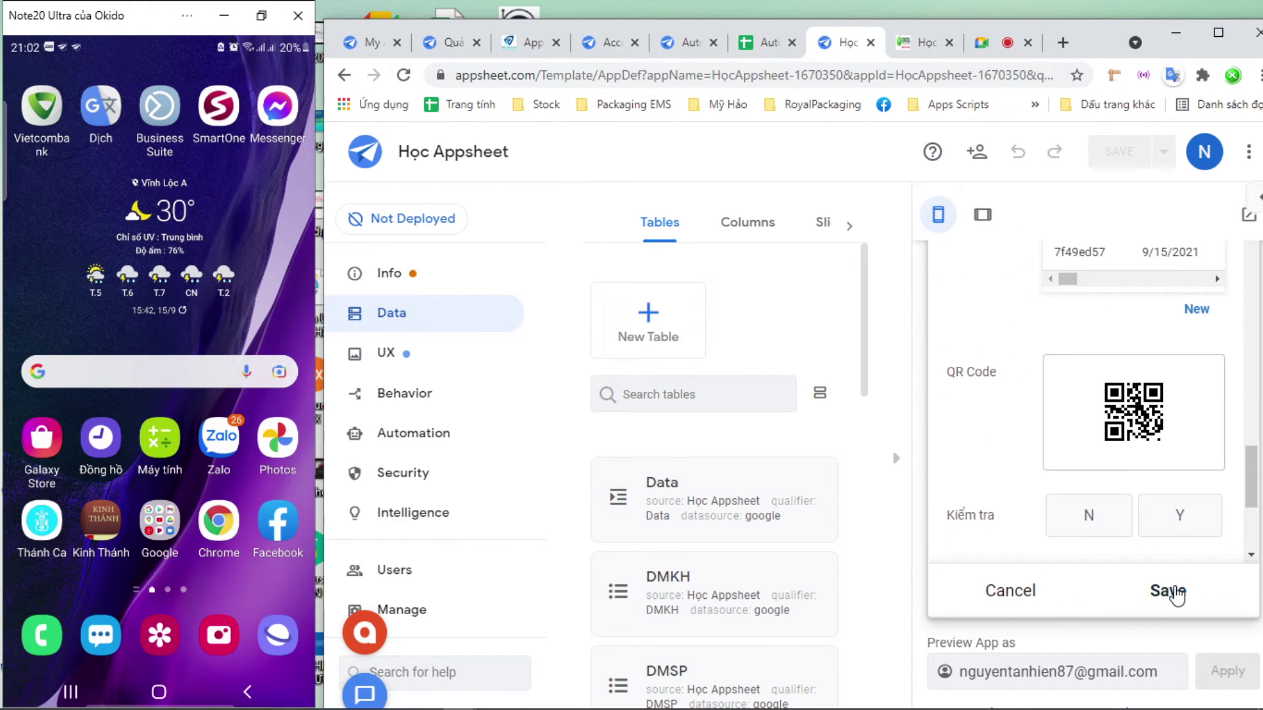
click(1168, 592)
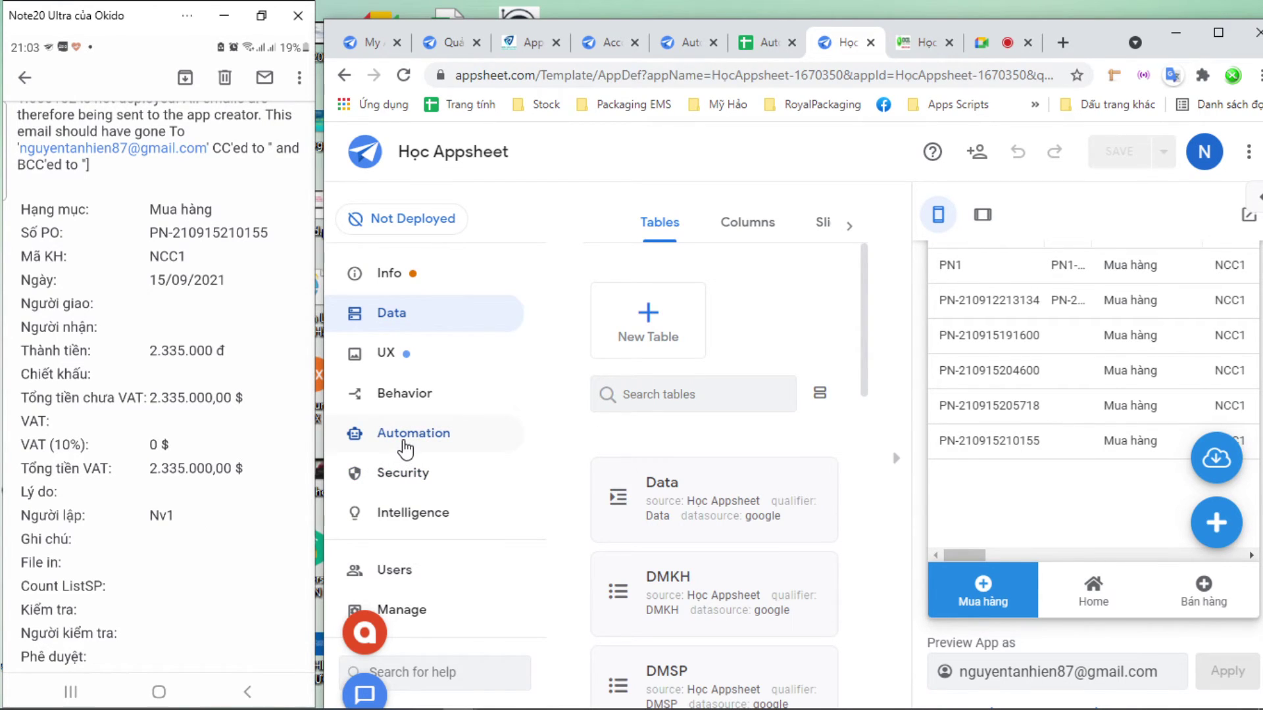
- In the bot's Gửi email cho ADmin step, switch off Use default content
click(406, 449)
scroll(723, 492, down, 5)
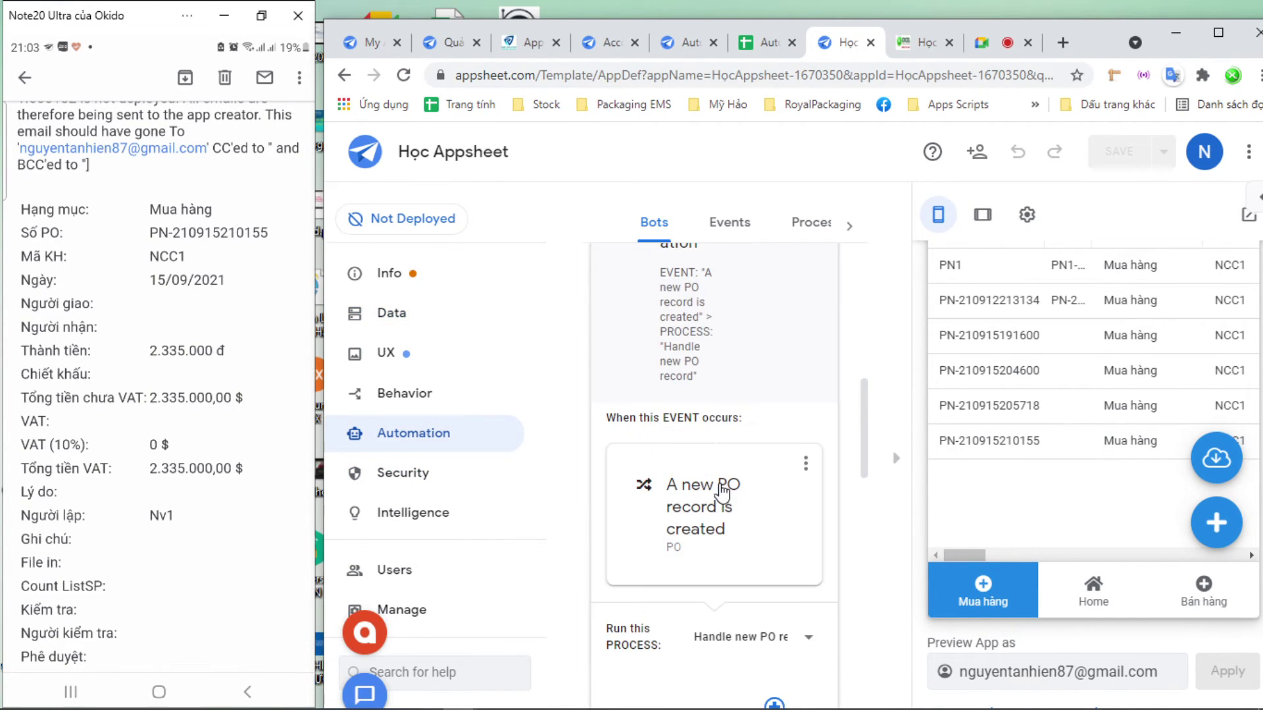
scroll(722, 490, down, 4)
scroll(719, 493, down, 3)
click(770, 490)
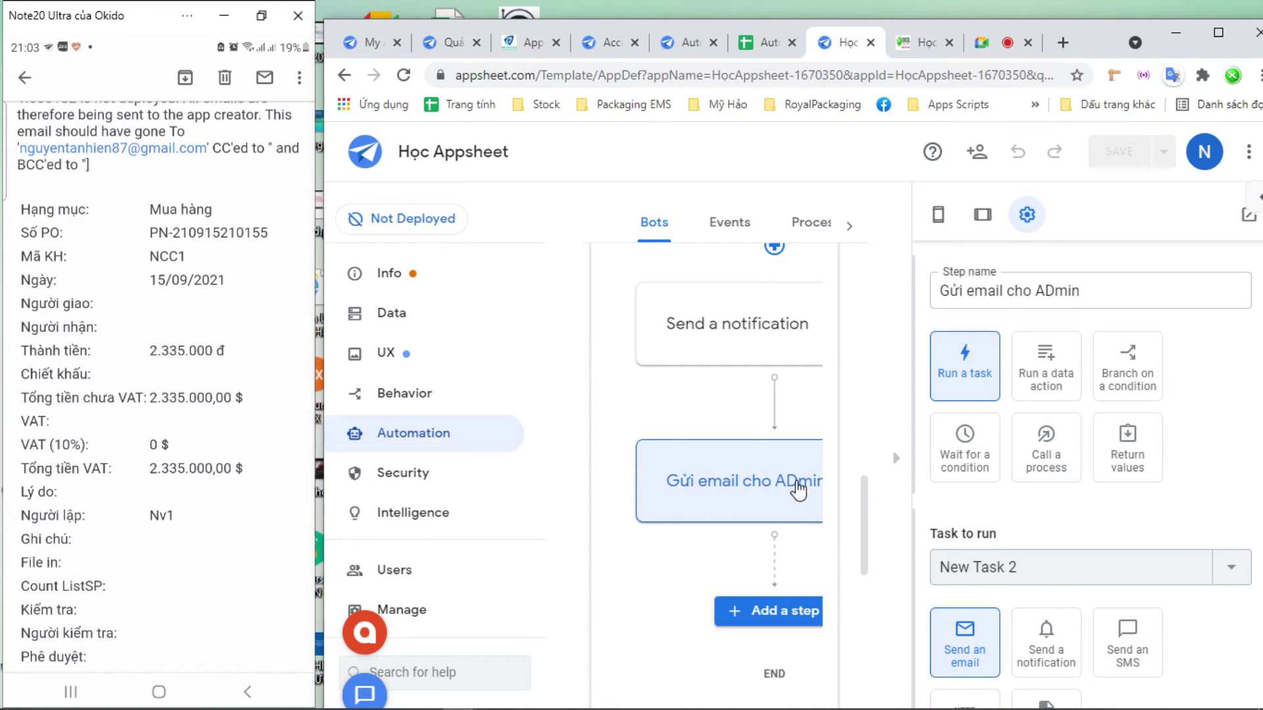
scroll(1013, 493, down, 3)
scroll(1013, 493, down, 3)
scroll(1013, 493, down, 3)
scroll(1012, 492, down, 2)
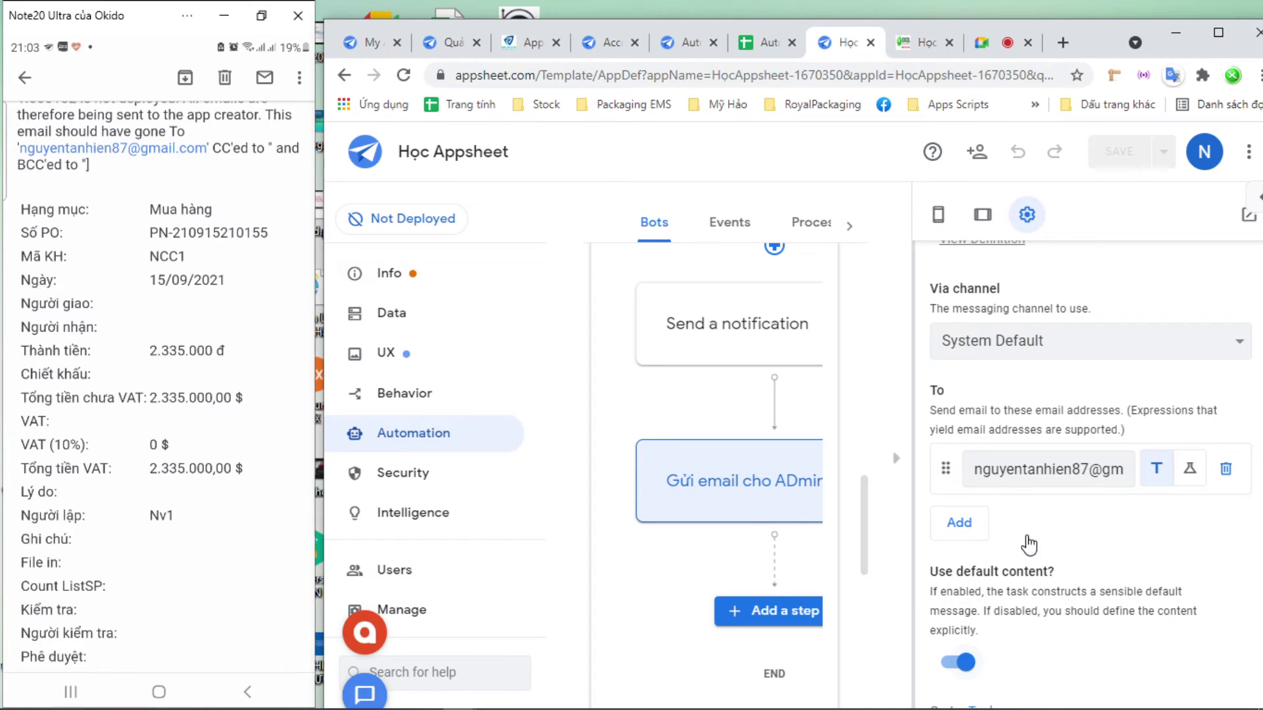
click(960, 662)
click(1218, 32)
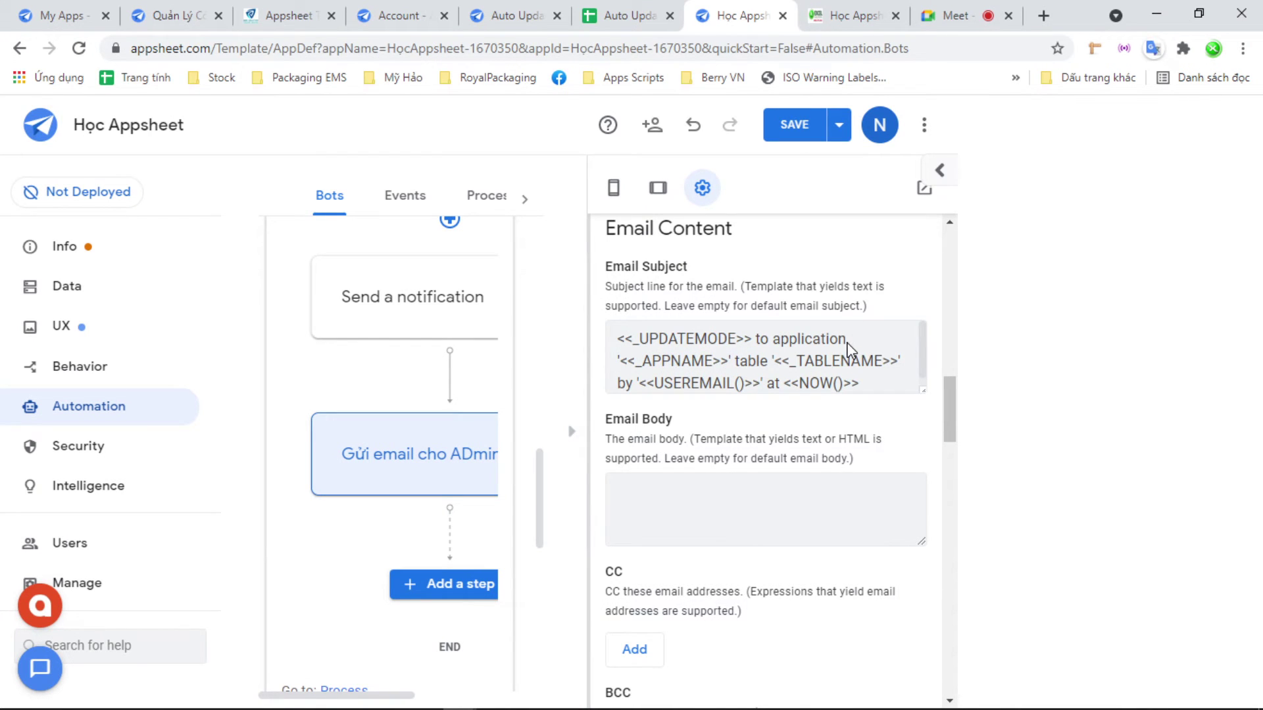
- Review the email subject, body and PreHeader template, then save the app
click(777, 358)
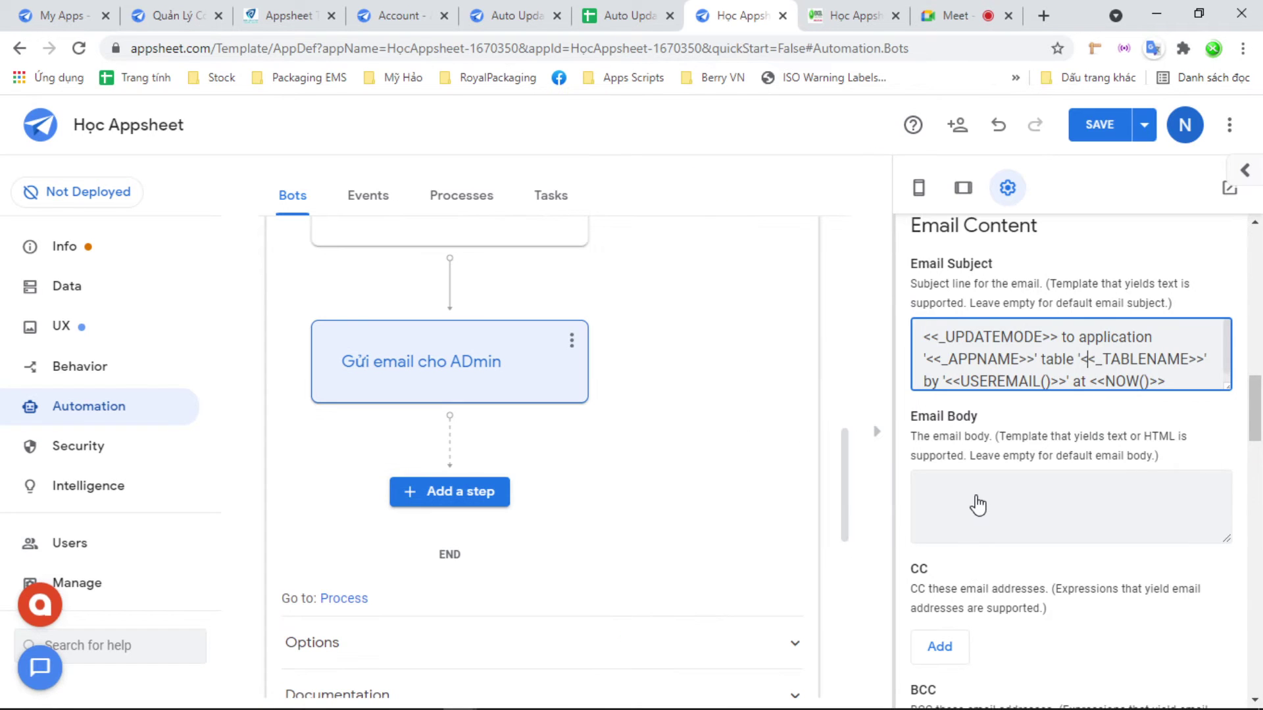
click(978, 505)
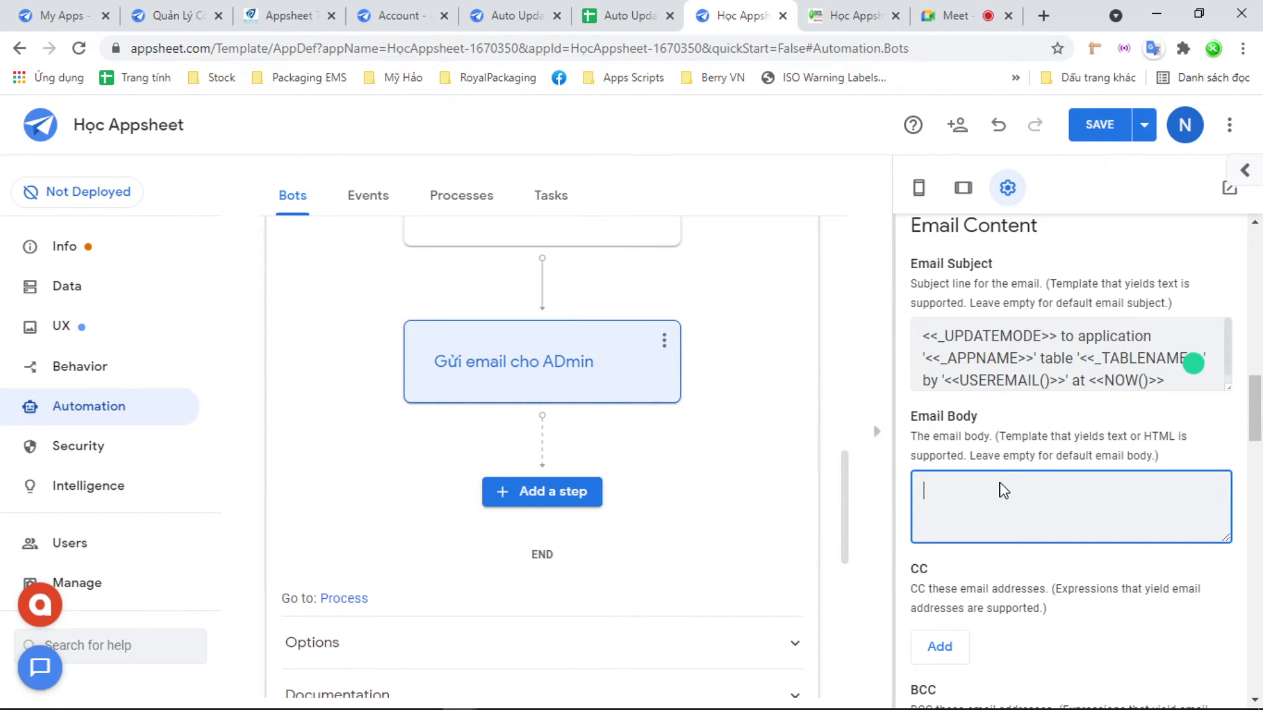
scroll(1002, 490, down, 3)
scroll(1034, 459, down, 3)
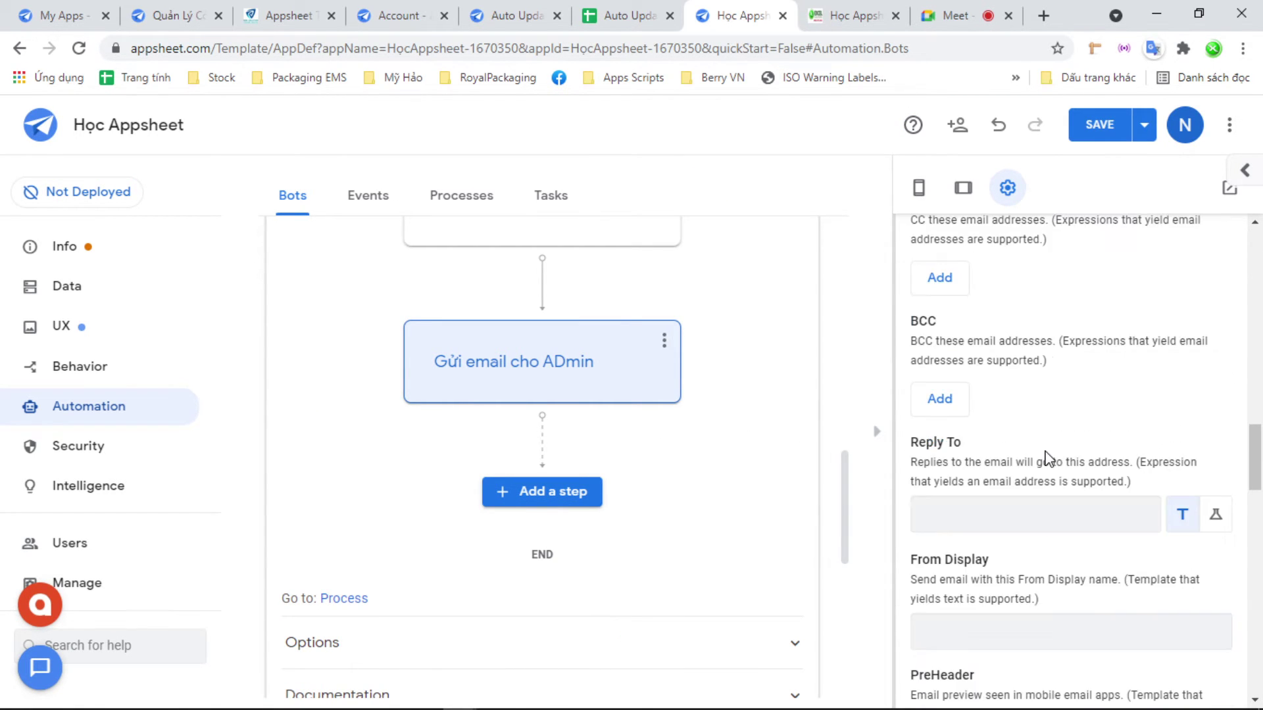
scroll(1047, 458, down, 2)
scroll(1049, 451, down, 1)
scroll(1089, 460, down, 2)
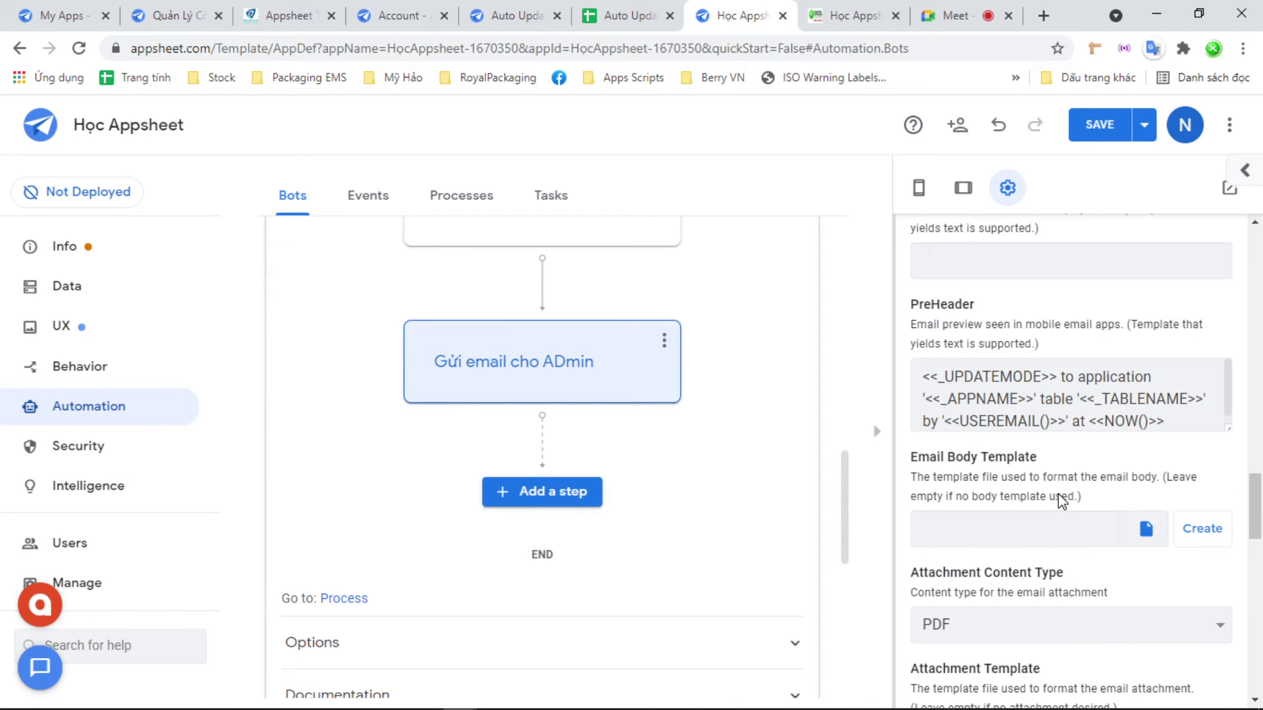
triple_click(1164, 409)
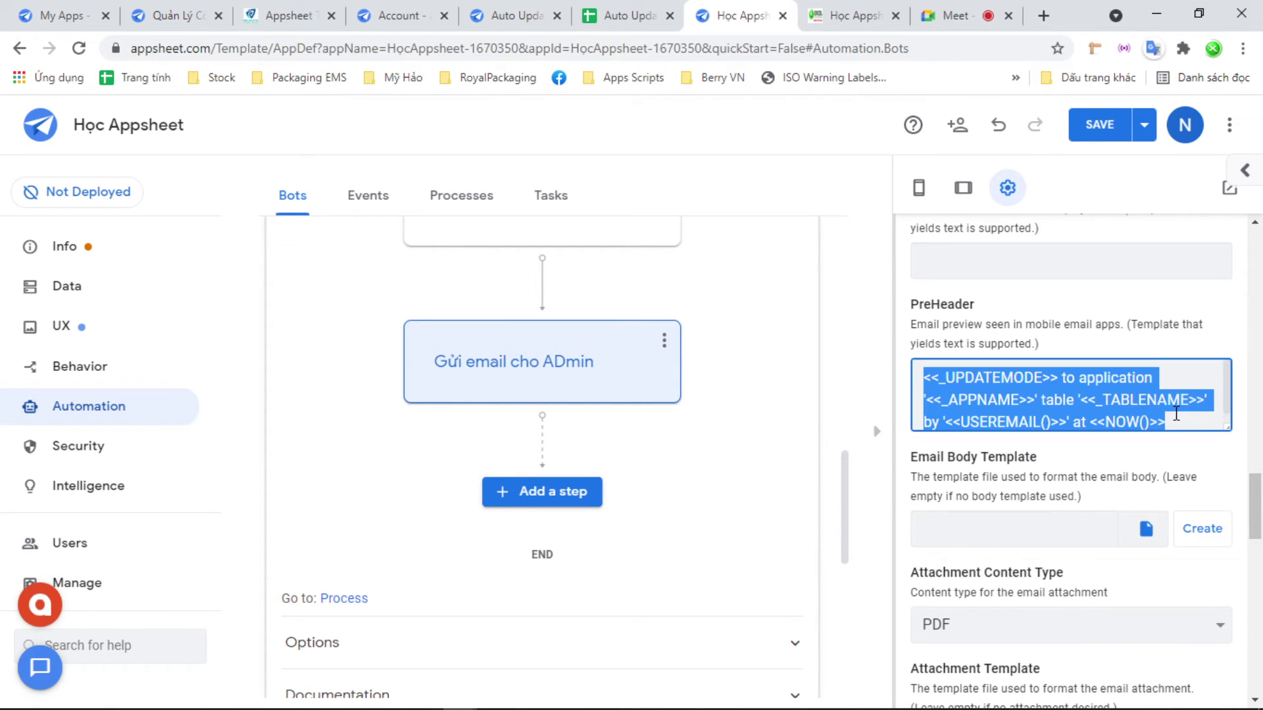
click(1159, 413)
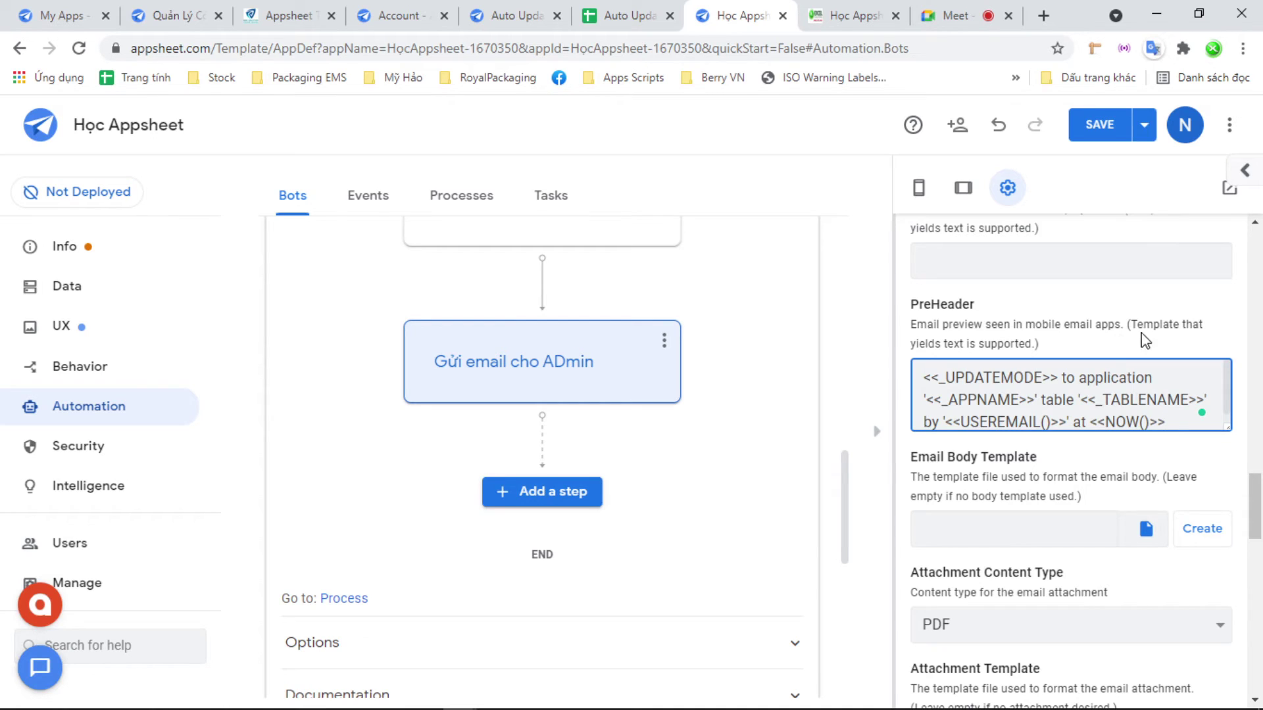
scroll(1027, 395, down, 1)
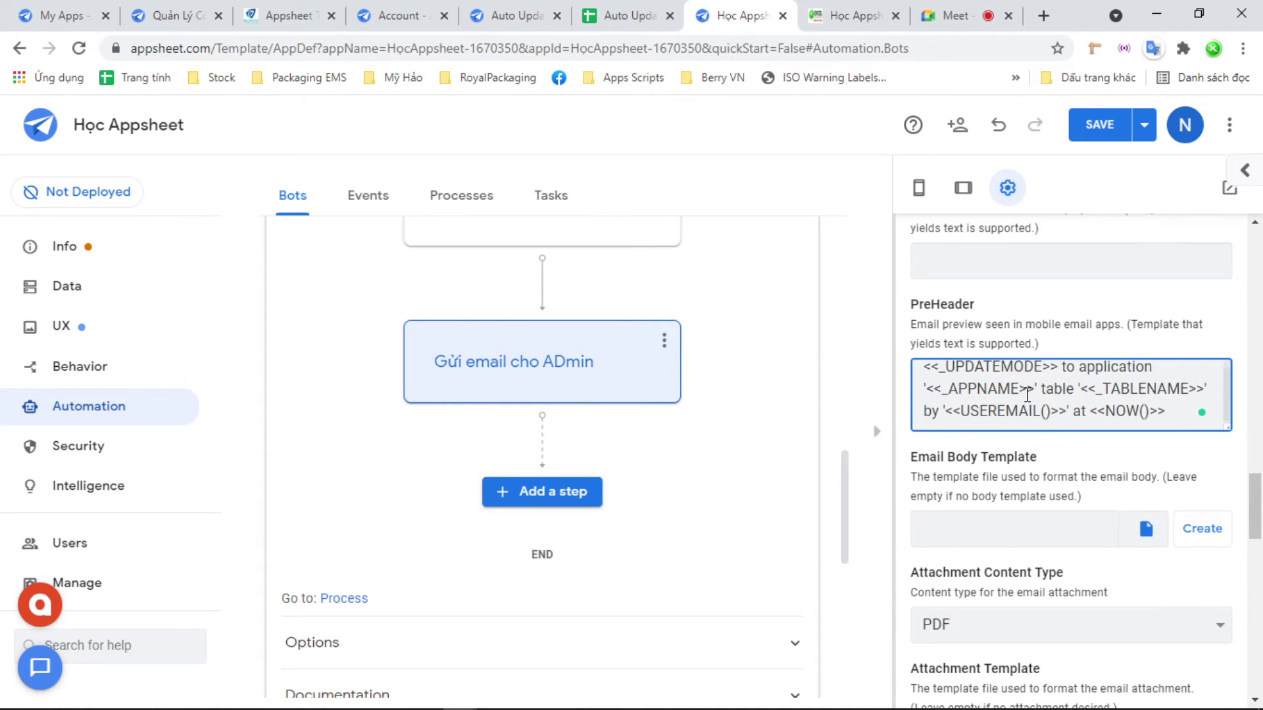
drag(1181, 411, 935, 370)
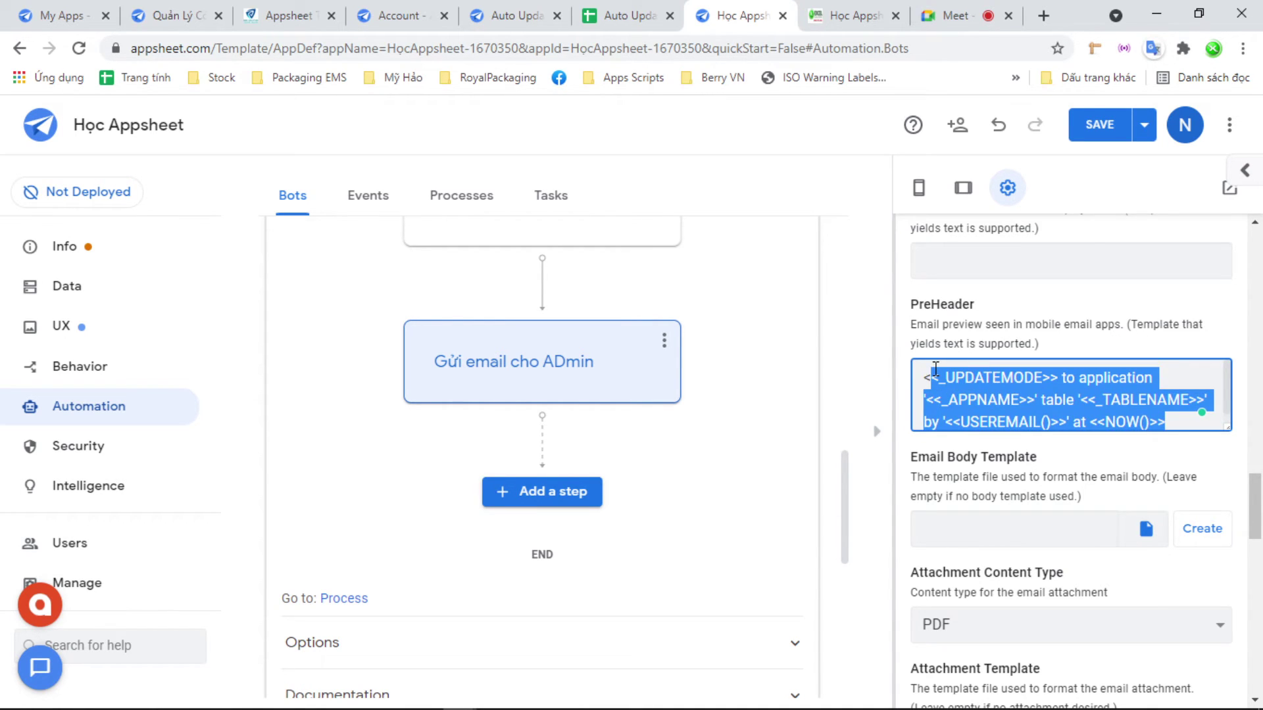
scroll(1053, 392, down, 1)
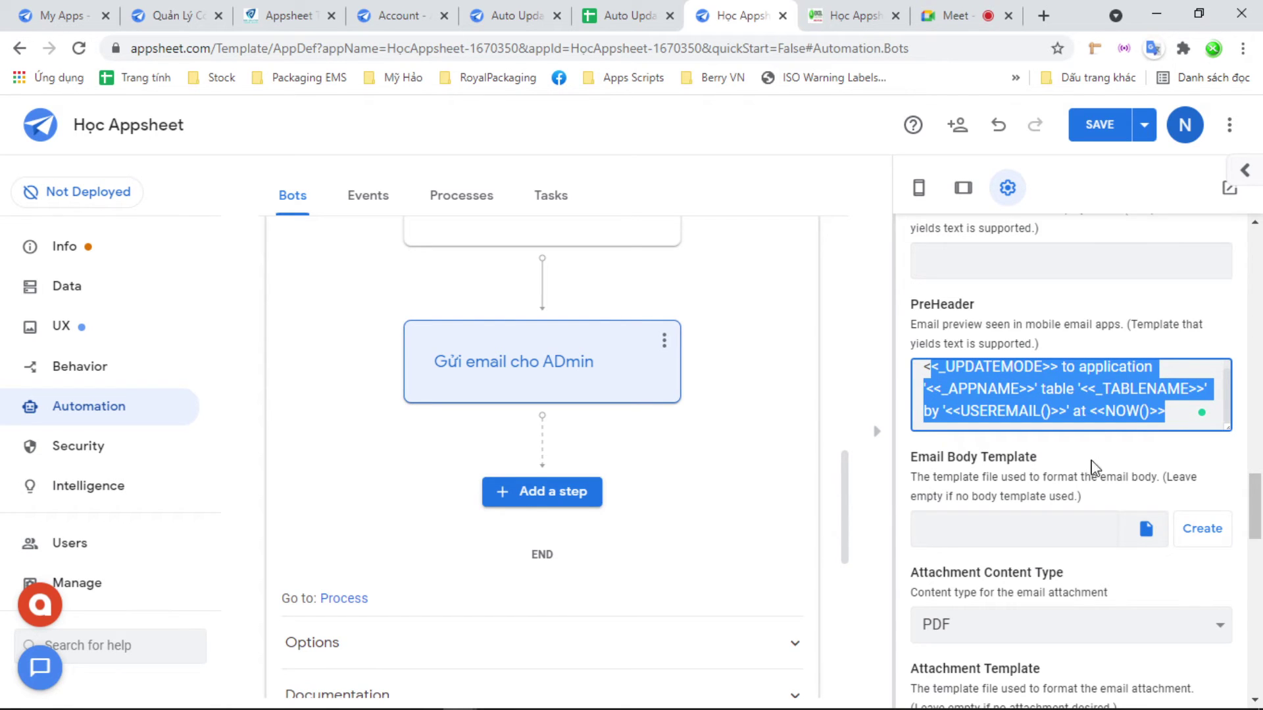
click(1111, 126)
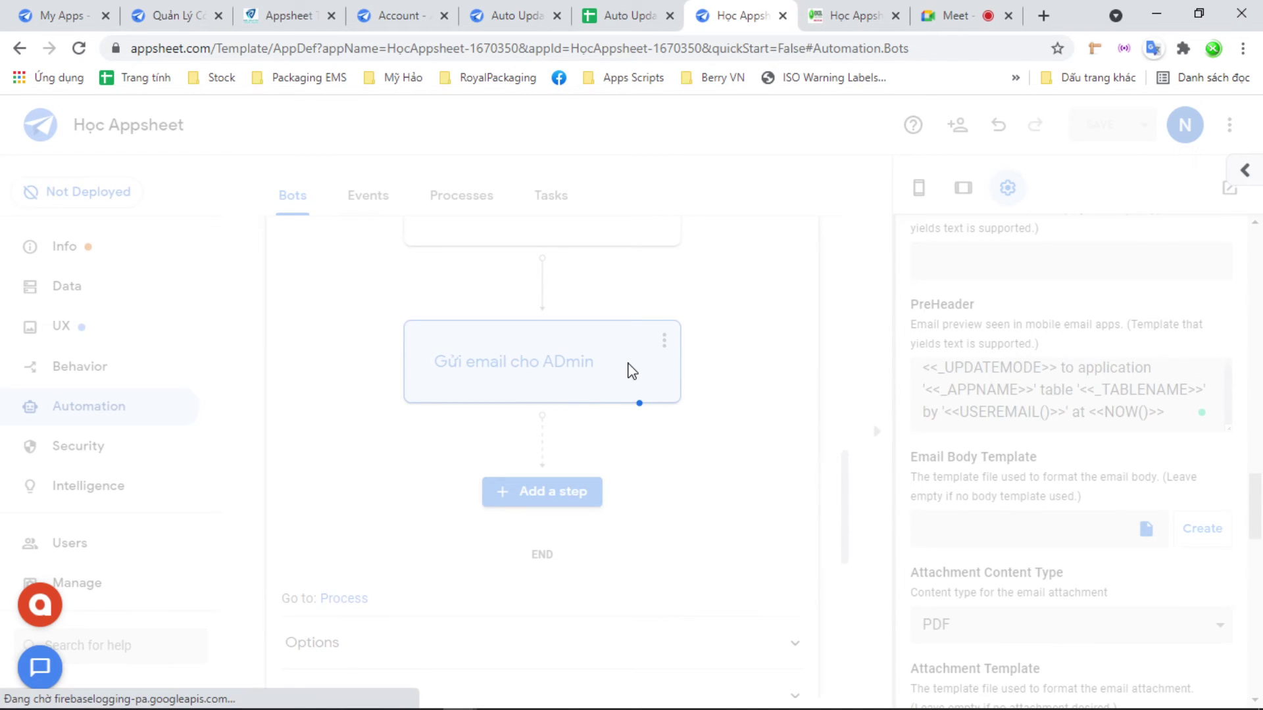
- Review the new PO record event settings, then collapse the PO bot back into the Bots list
scroll(1126, 431, up, 5)
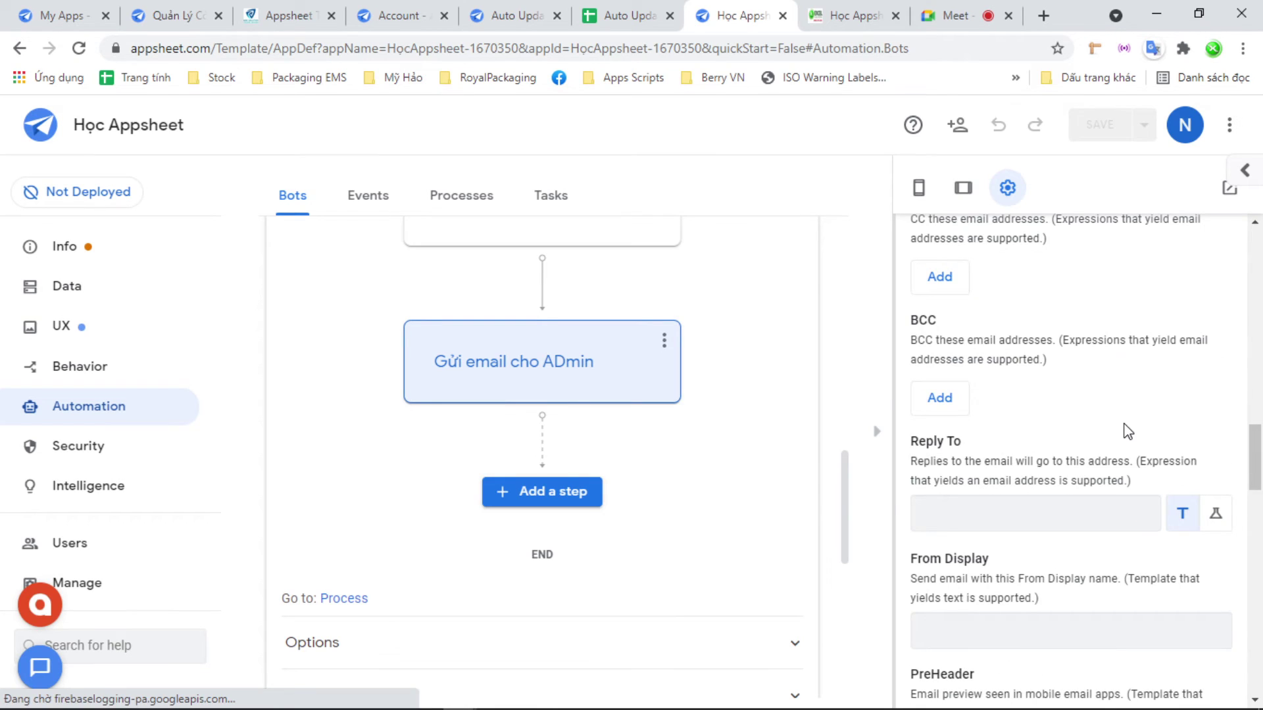
scroll(1127, 431, up, 10)
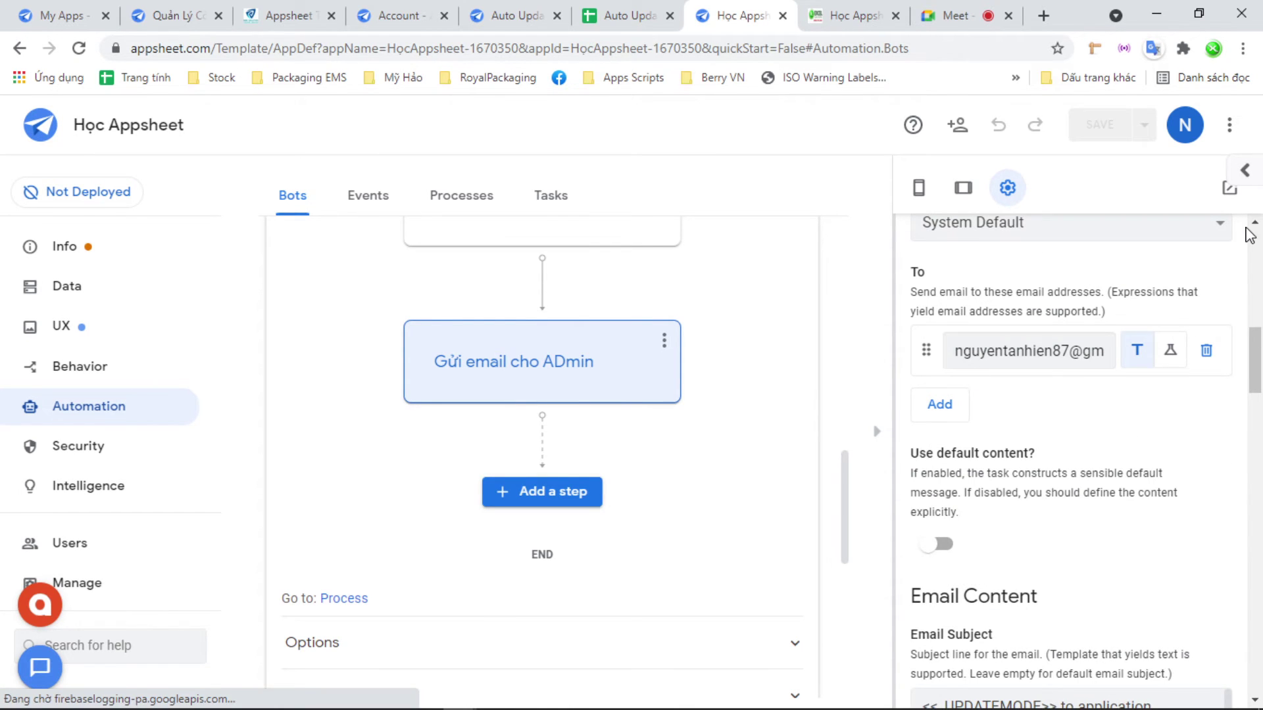
scroll(1250, 235, up, 10)
scroll(1085, 417, down, 4)
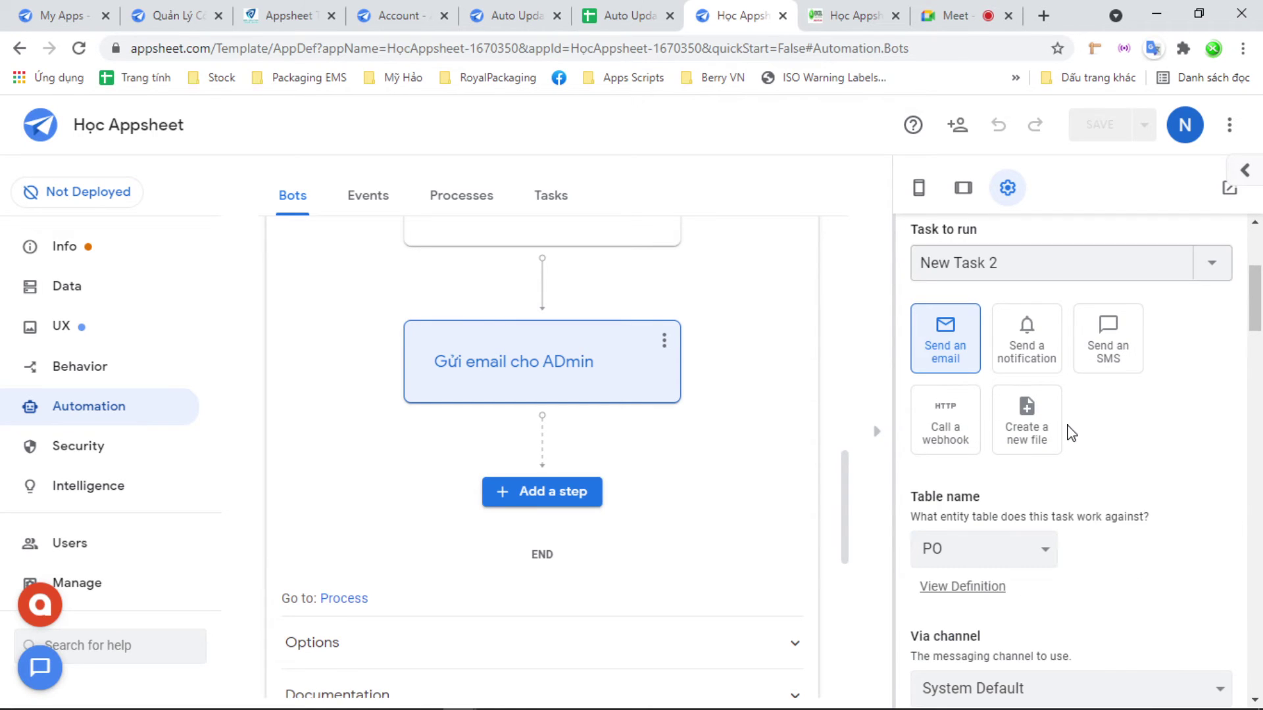
scroll(1071, 432, up, 4)
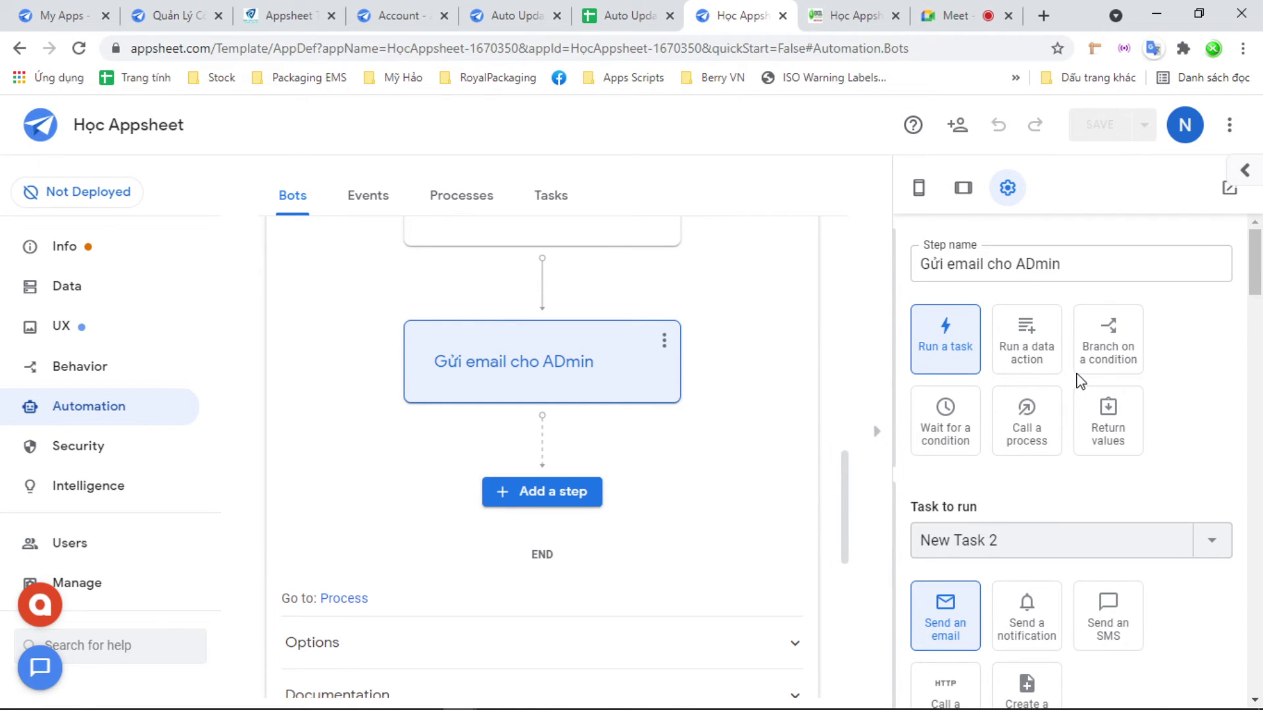
scroll(502, 313, up, 5)
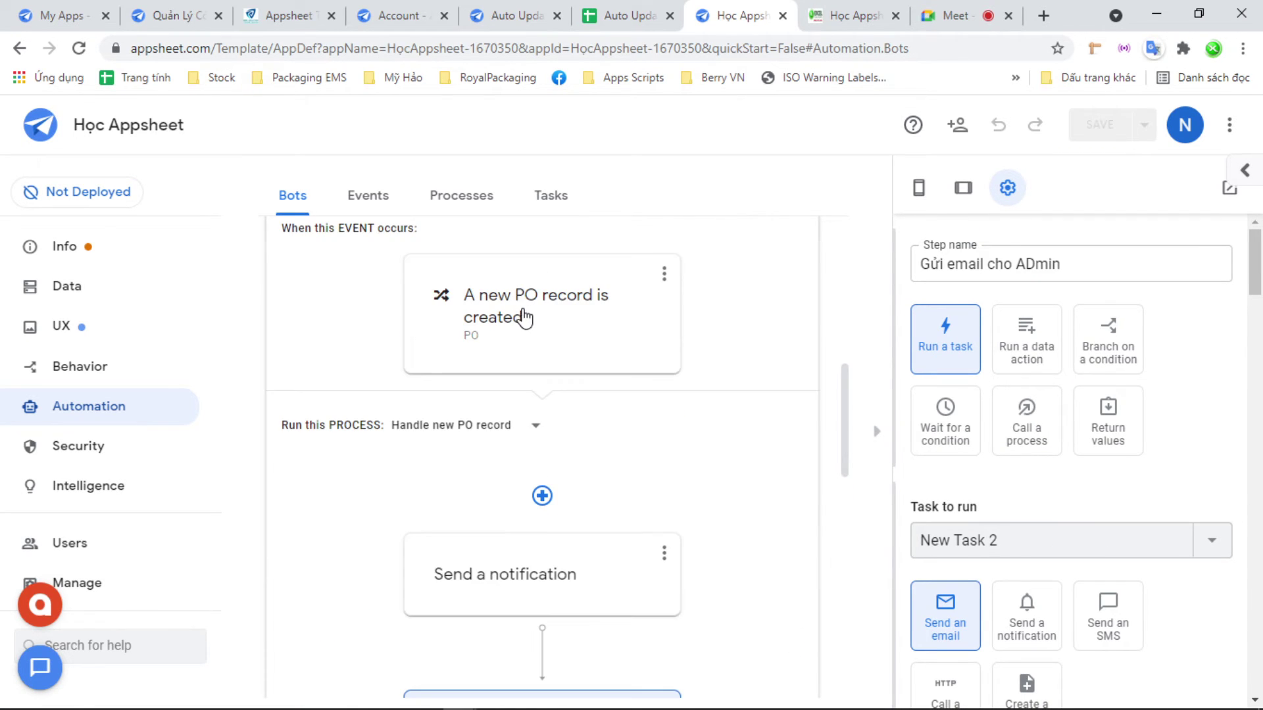
click(524, 319)
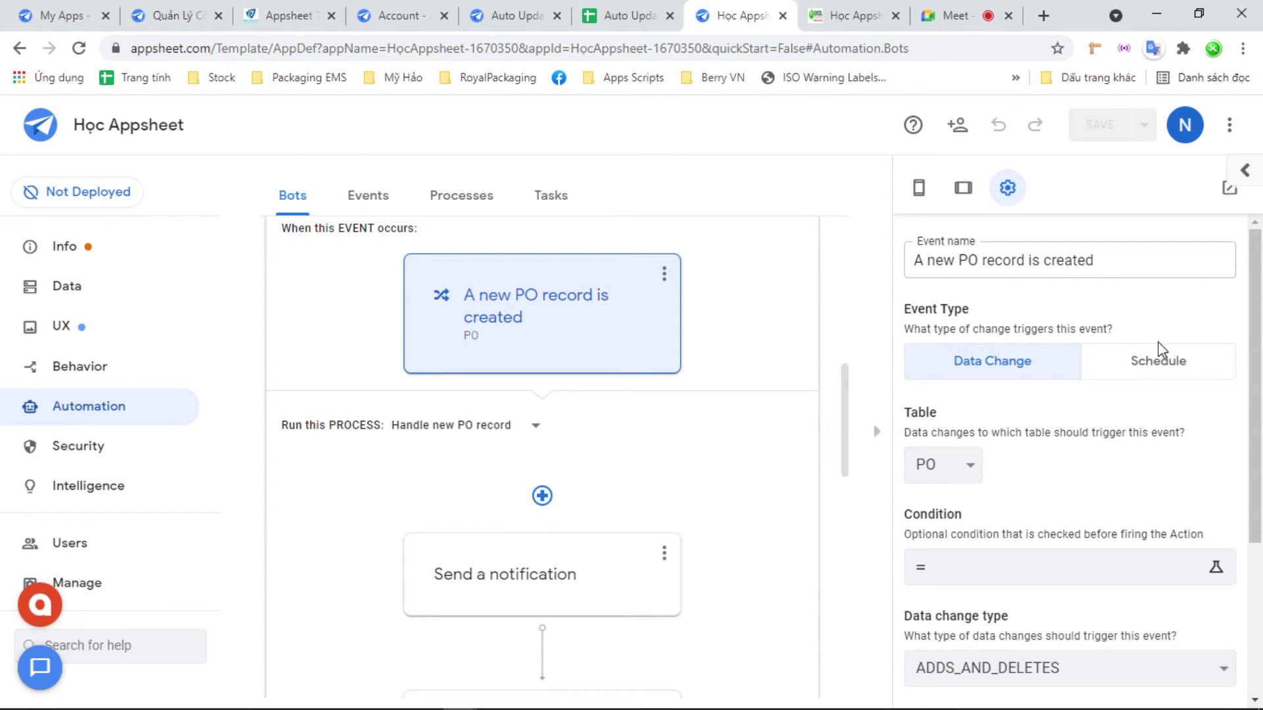
scroll(1128, 442, down, 3)
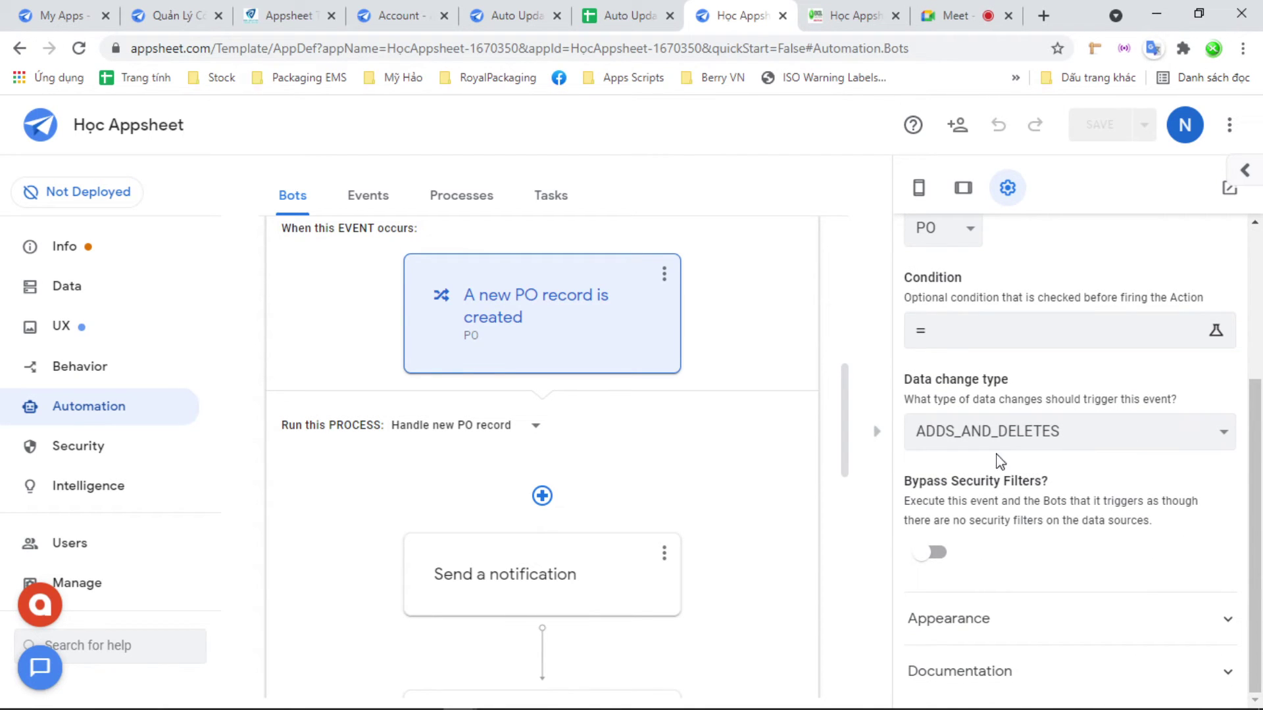
scroll(974, 445, up, 2)
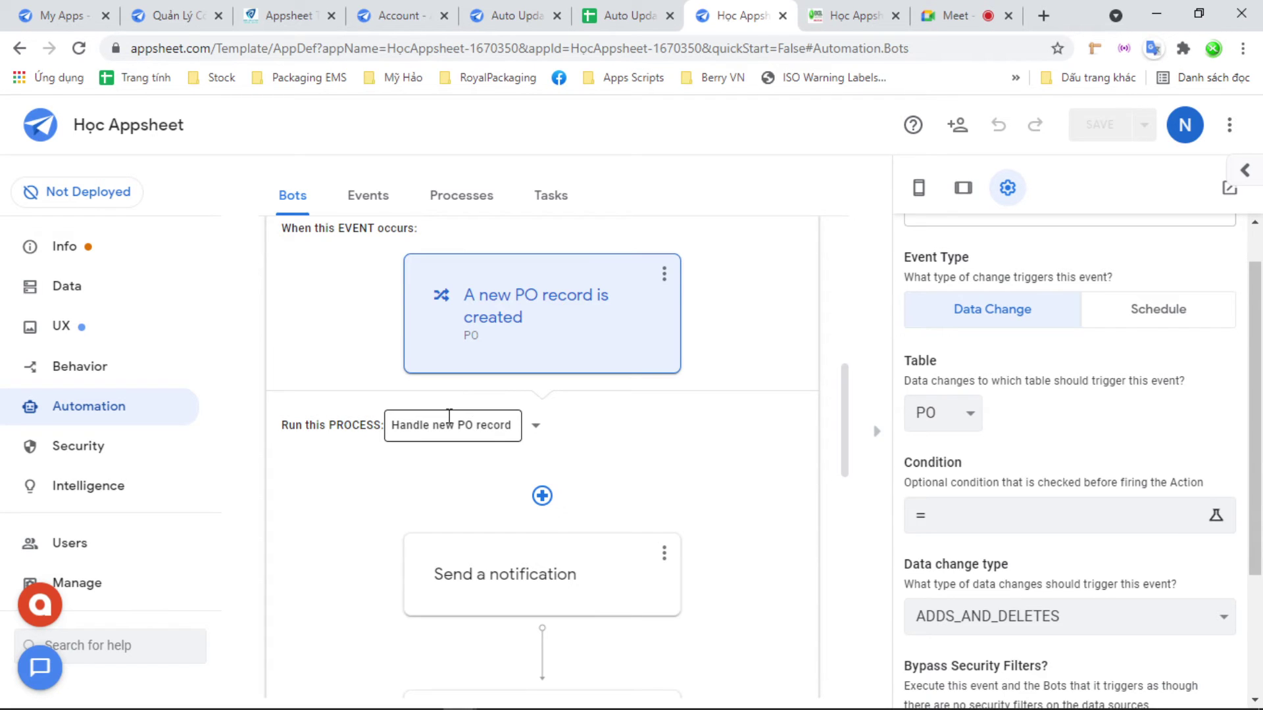
scroll(450, 415, up, 2)
scroll(437, 423, up, 3)
click(356, 383)
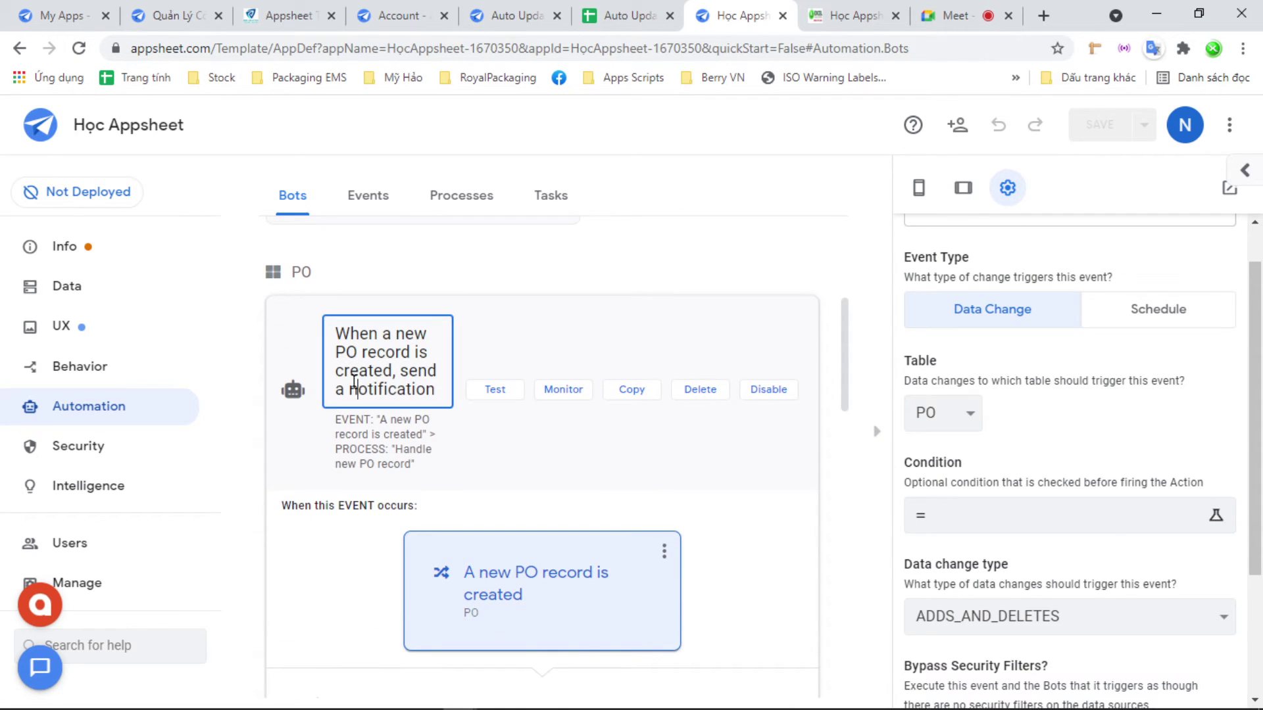
click(316, 442)
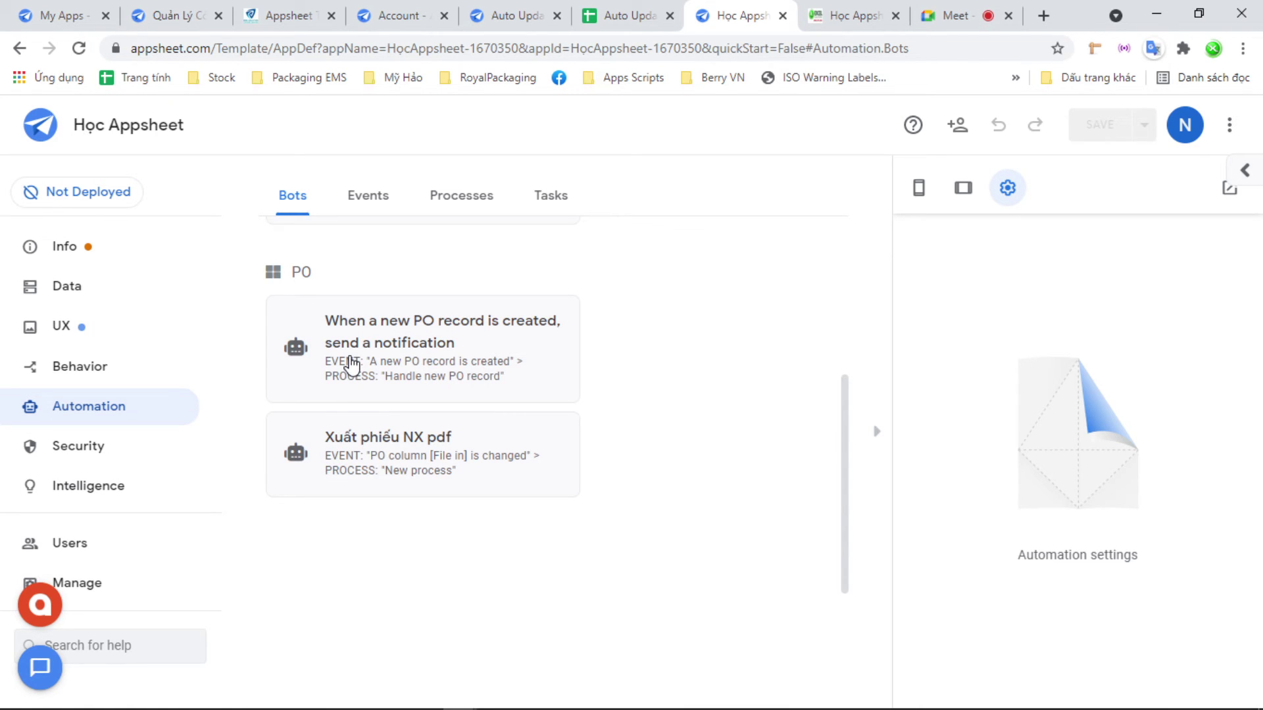
- Expand the Xuất phiếu NX pdf bot and review its PO File in change event
click(338, 465)
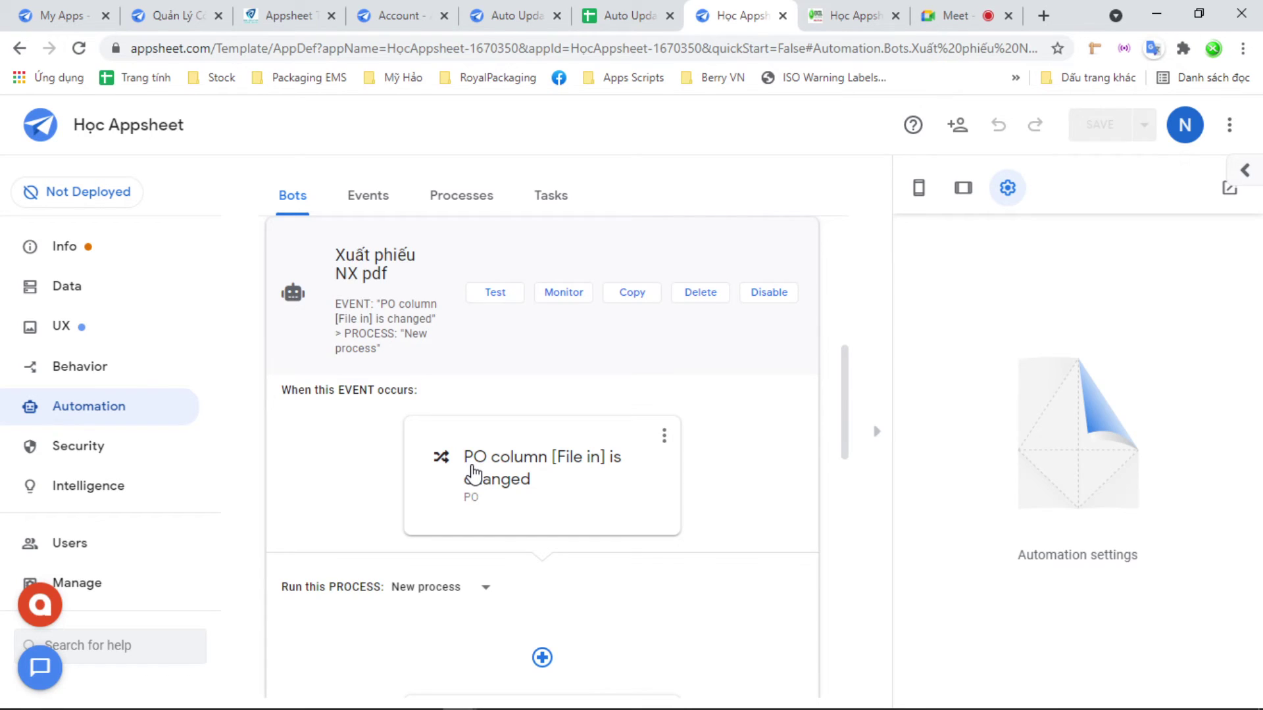
click(467, 470)
scroll(474, 473, down, 4)
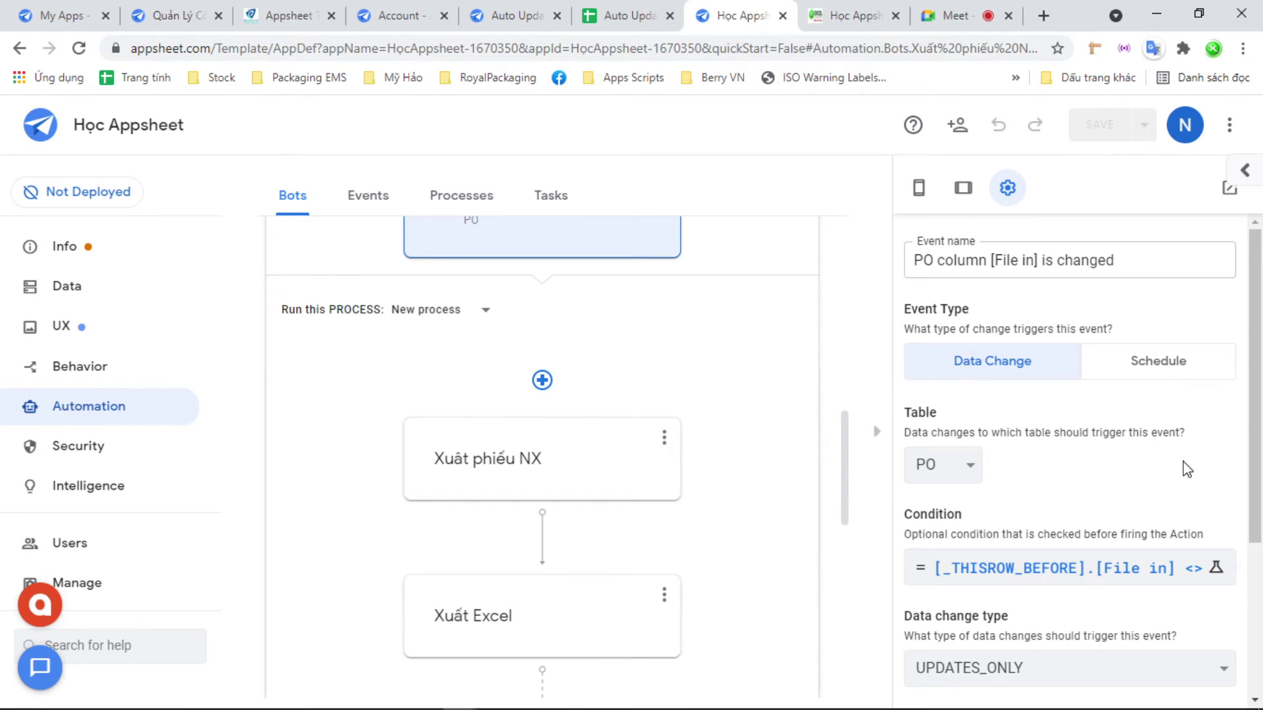
scroll(1187, 469, down, 3)
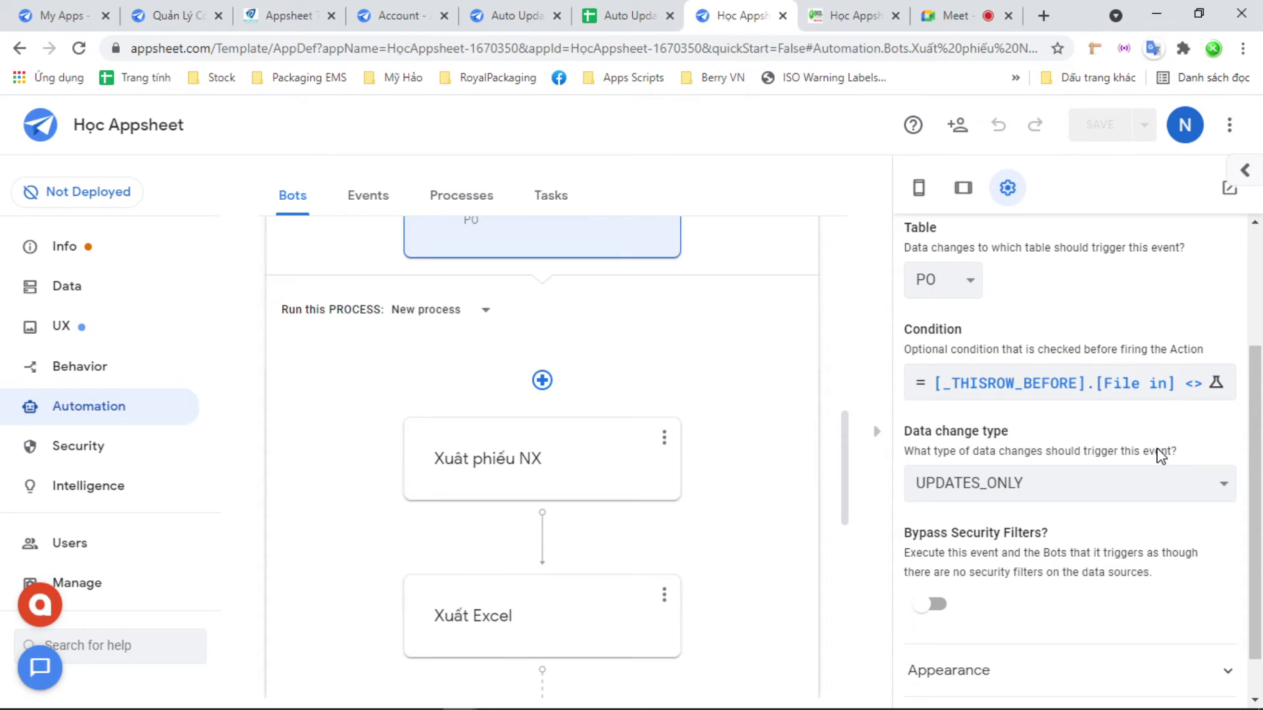
scroll(551, 406, up, 1)
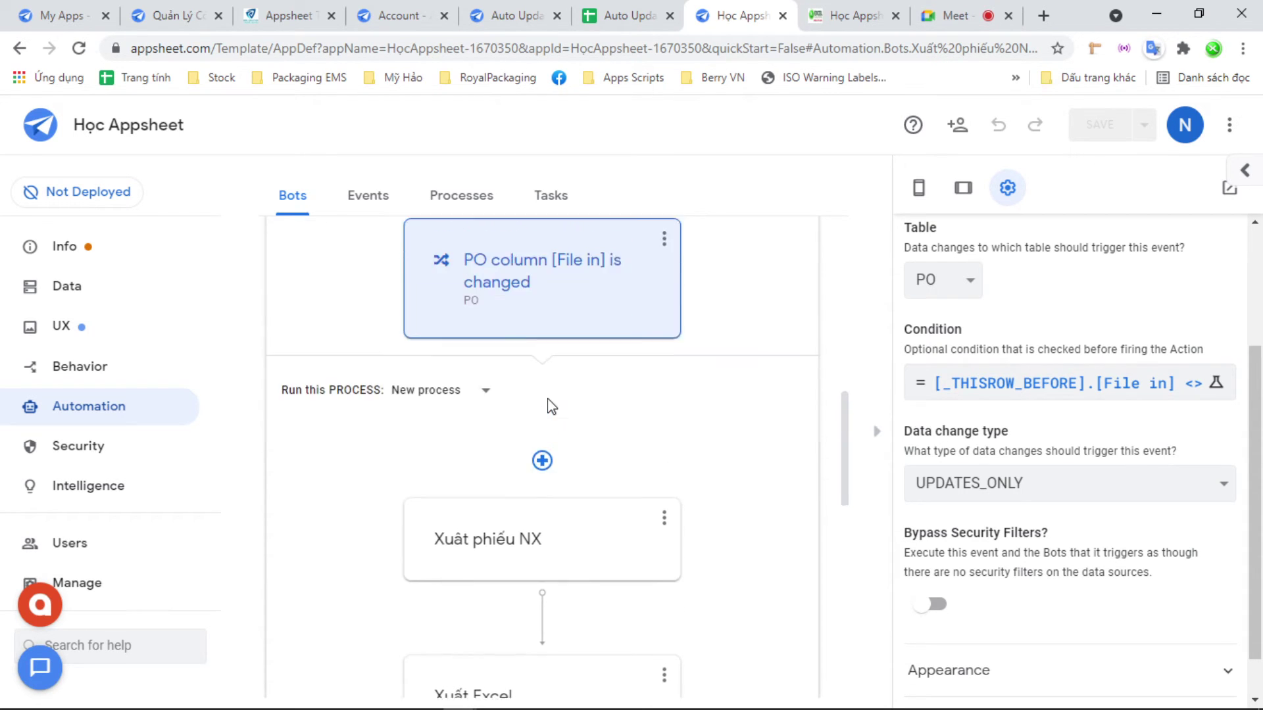
scroll(550, 403, up, 3)
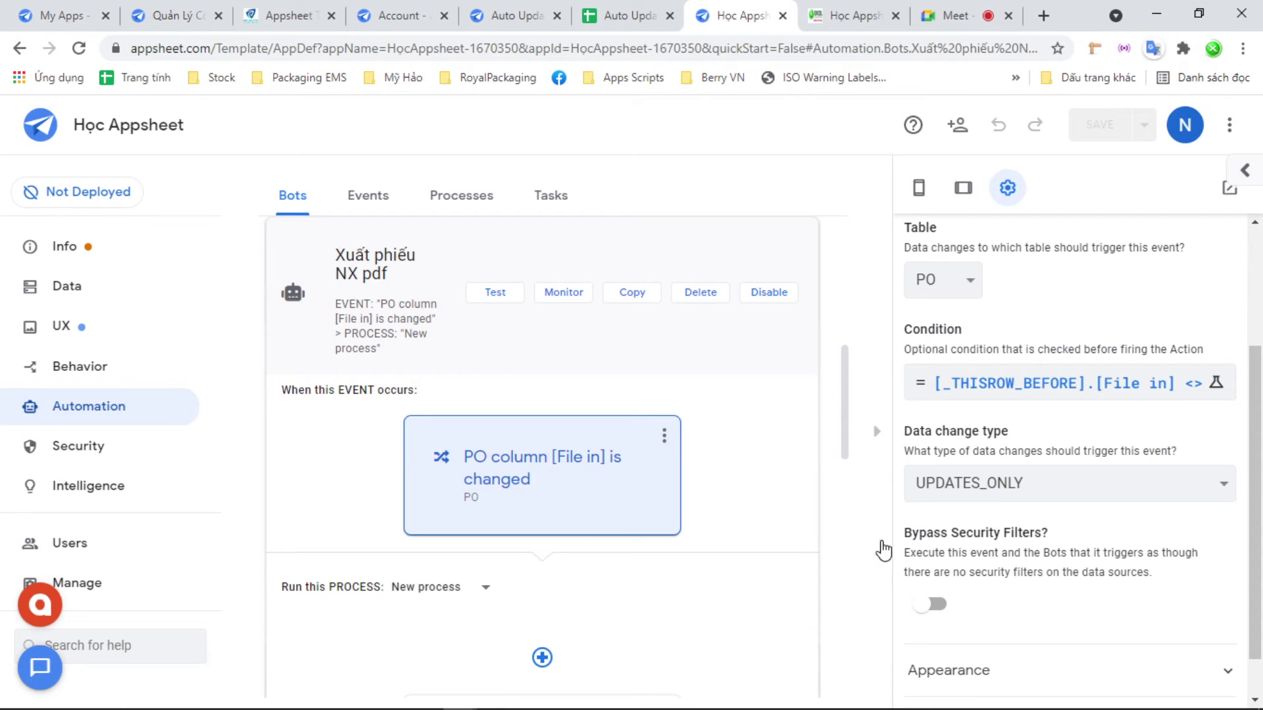
scroll(679, 554, down, 3)
scroll(677, 553, down, 2)
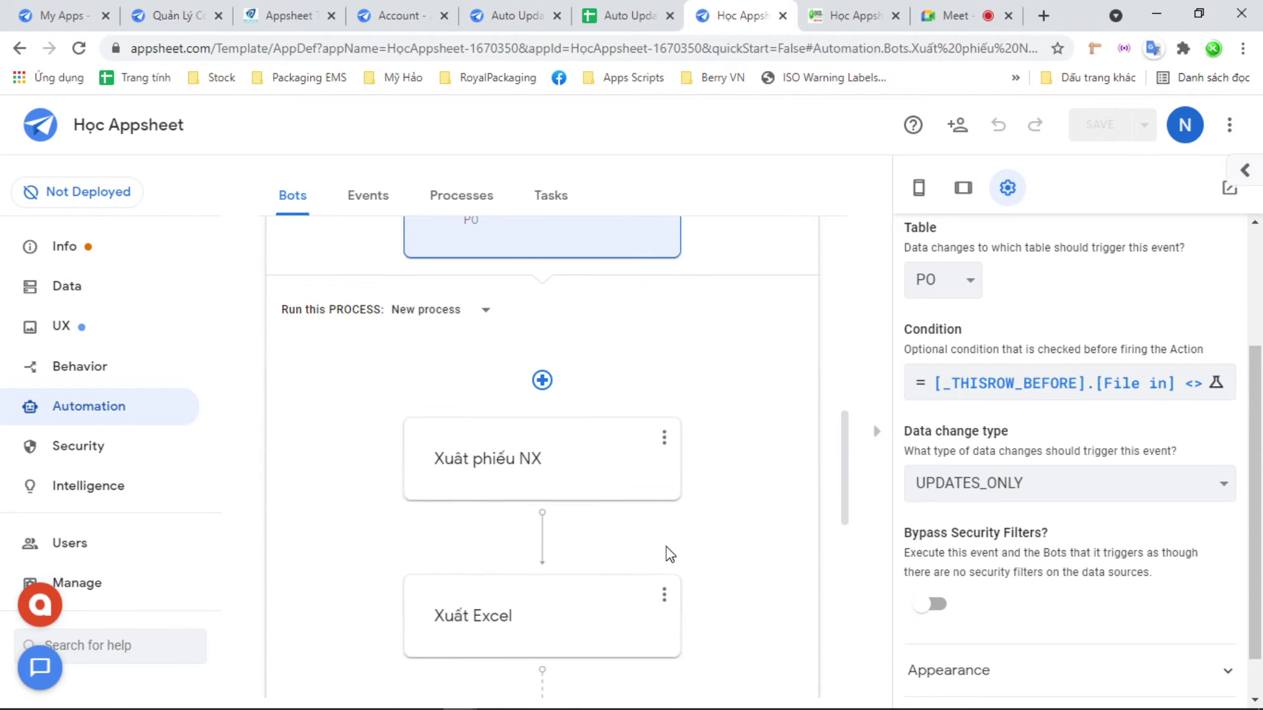
scroll(669, 553, up, 4)
scroll(666, 550, down, 2)
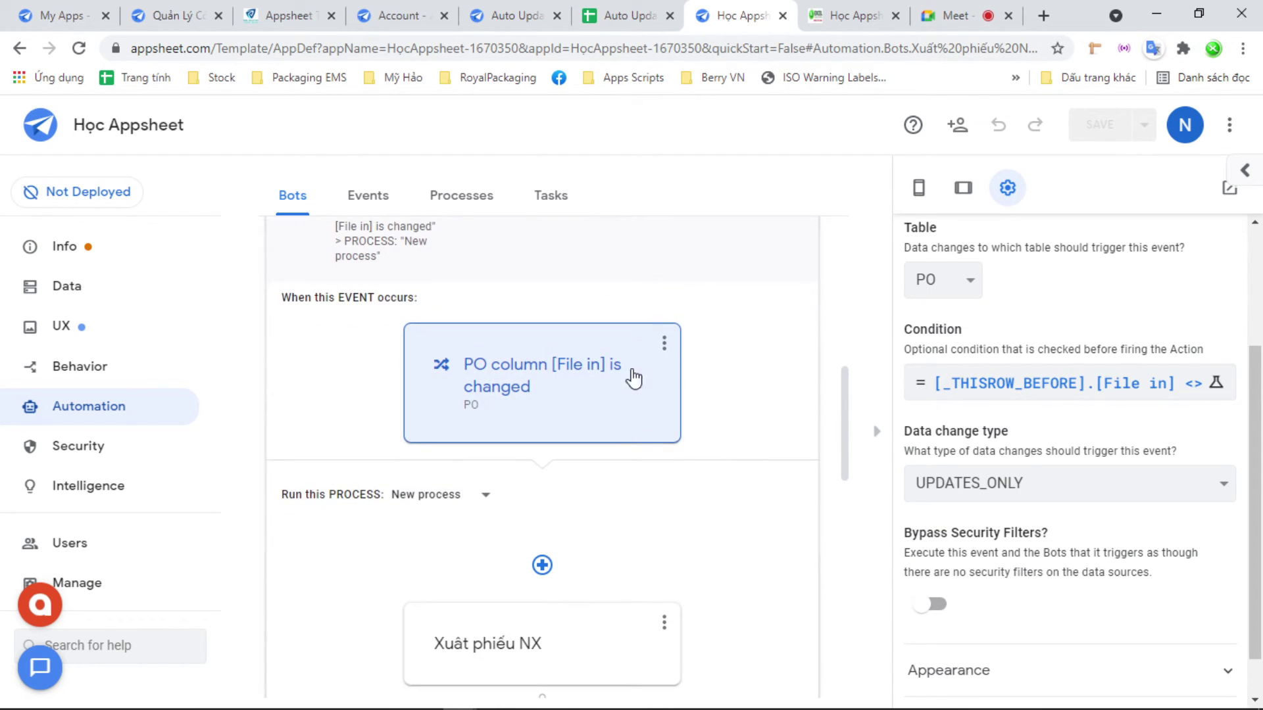
scroll(567, 417, down, 2)
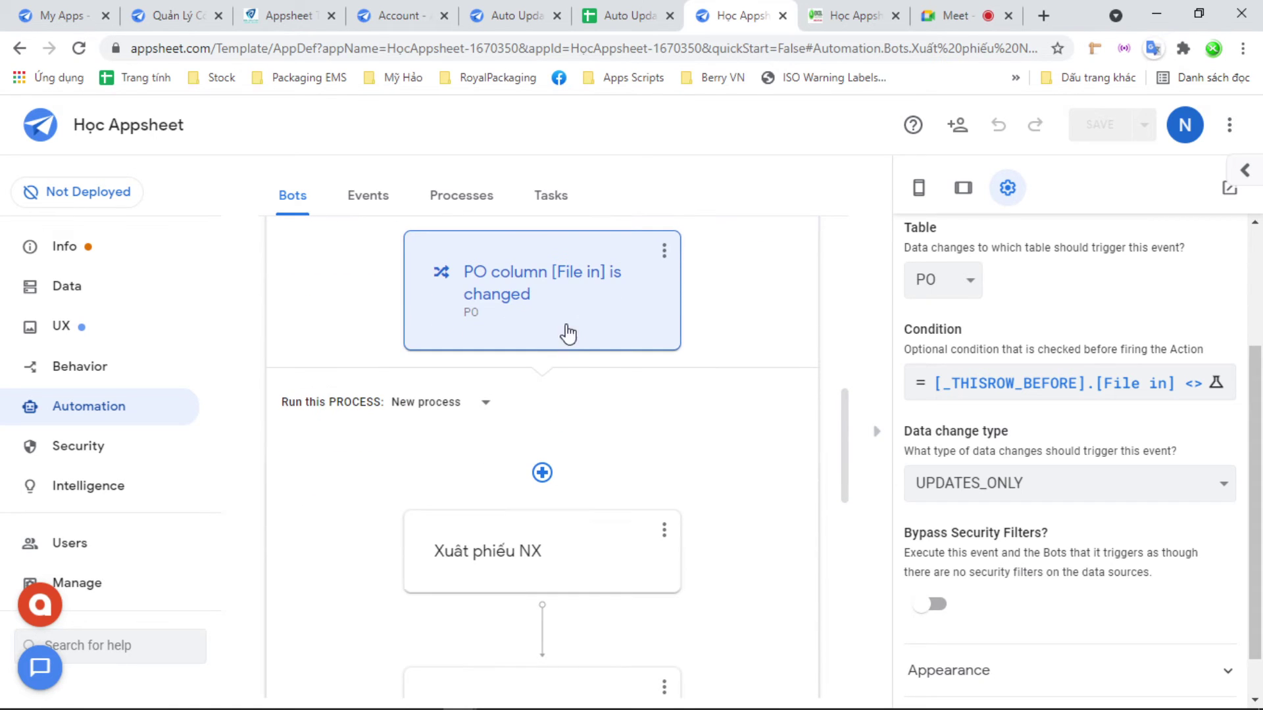
- Inspect the bot's Xuất phiếu NX and Xuất Excel step settings
click(577, 557)
scroll(576, 556, down, 4)
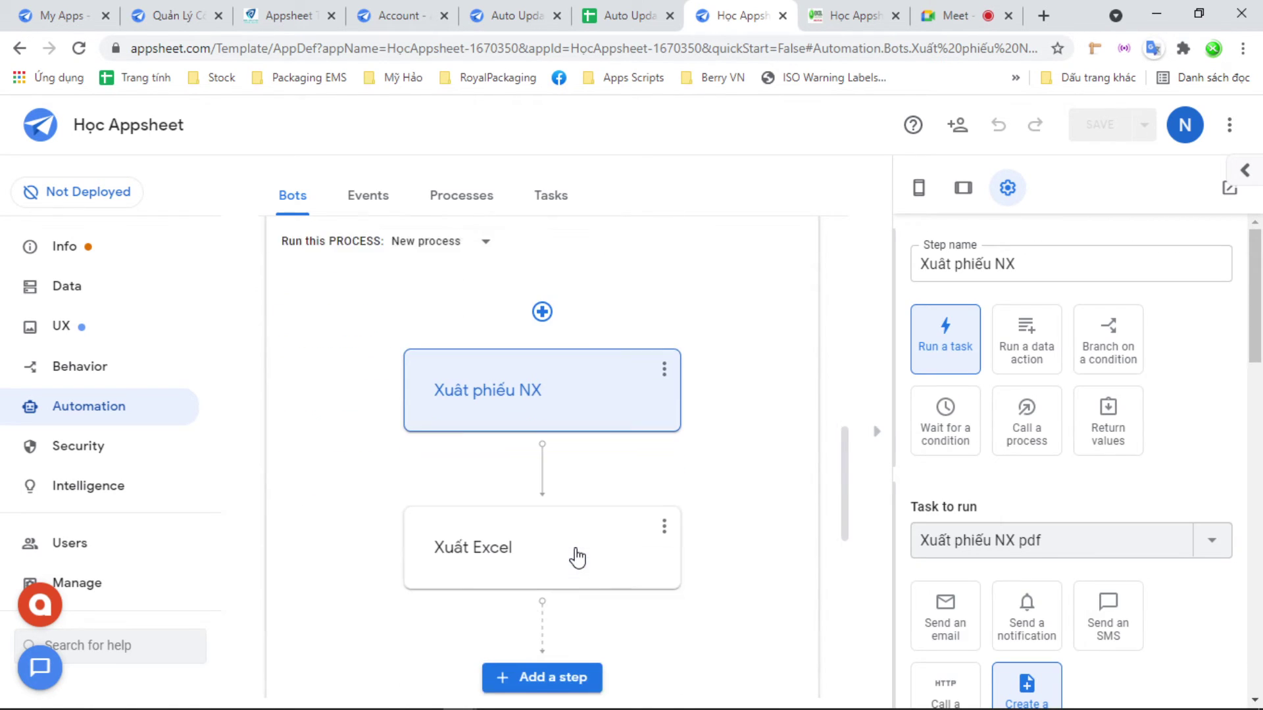
click(520, 532)
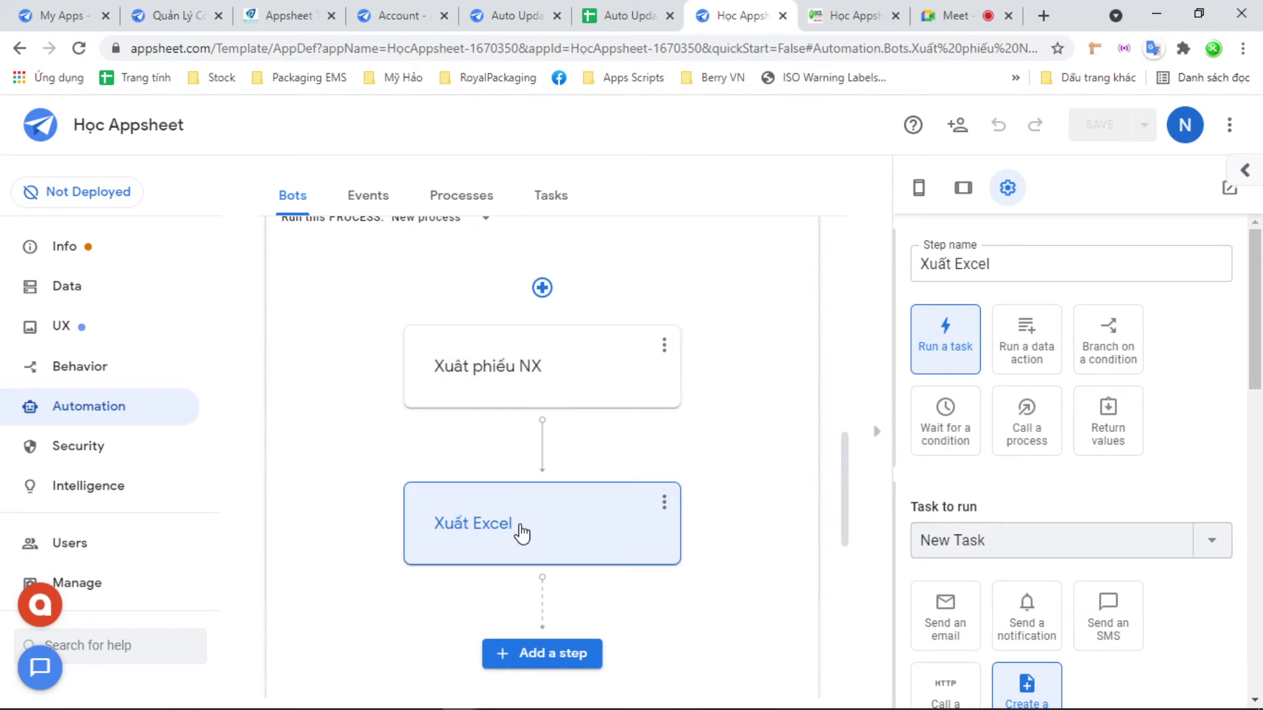
scroll(522, 533, down, 3)
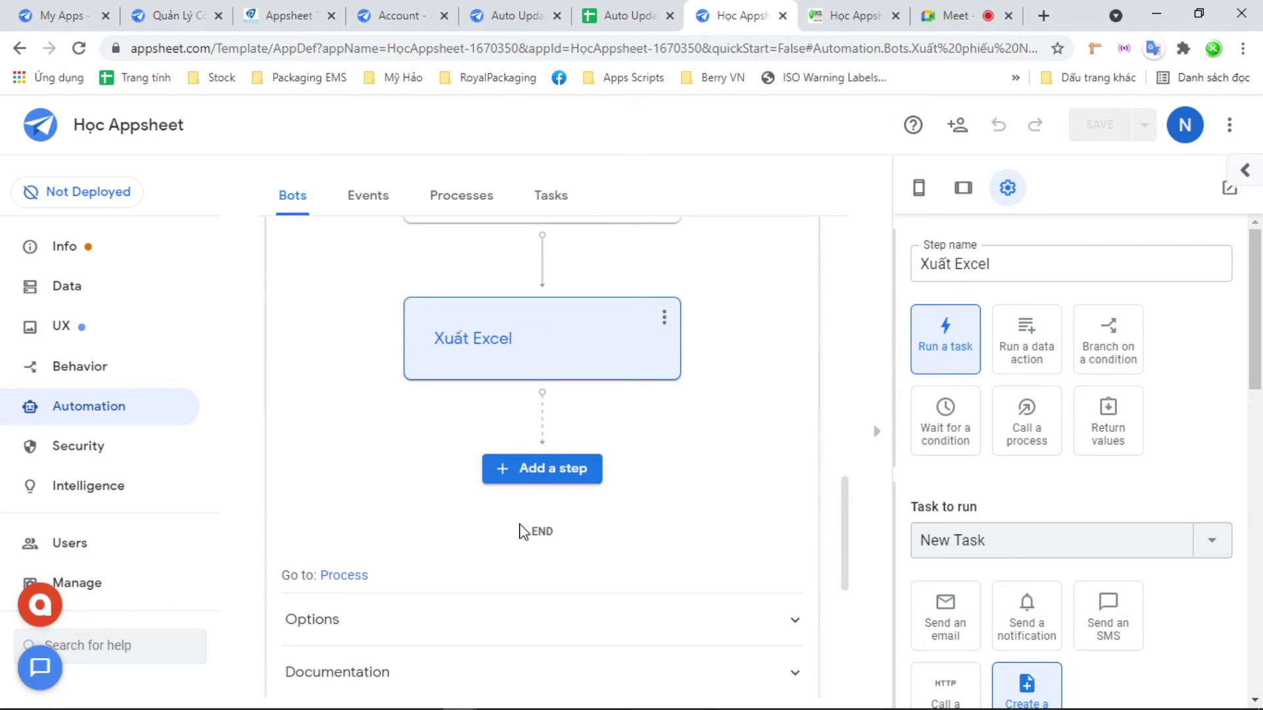
scroll(521, 533, up, 3)
scroll(522, 532, up, 2)
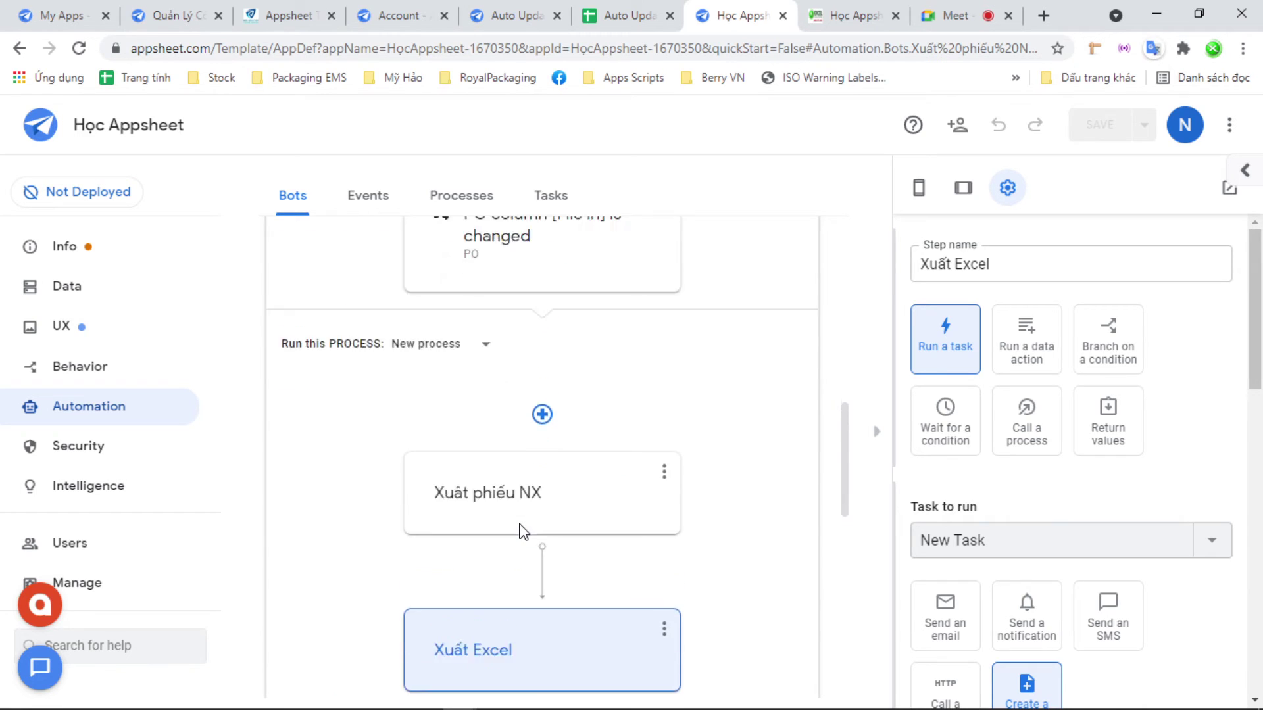
scroll(521, 533, up, 3)
scroll(521, 533, up, 3)
scroll(522, 533, up, 2)
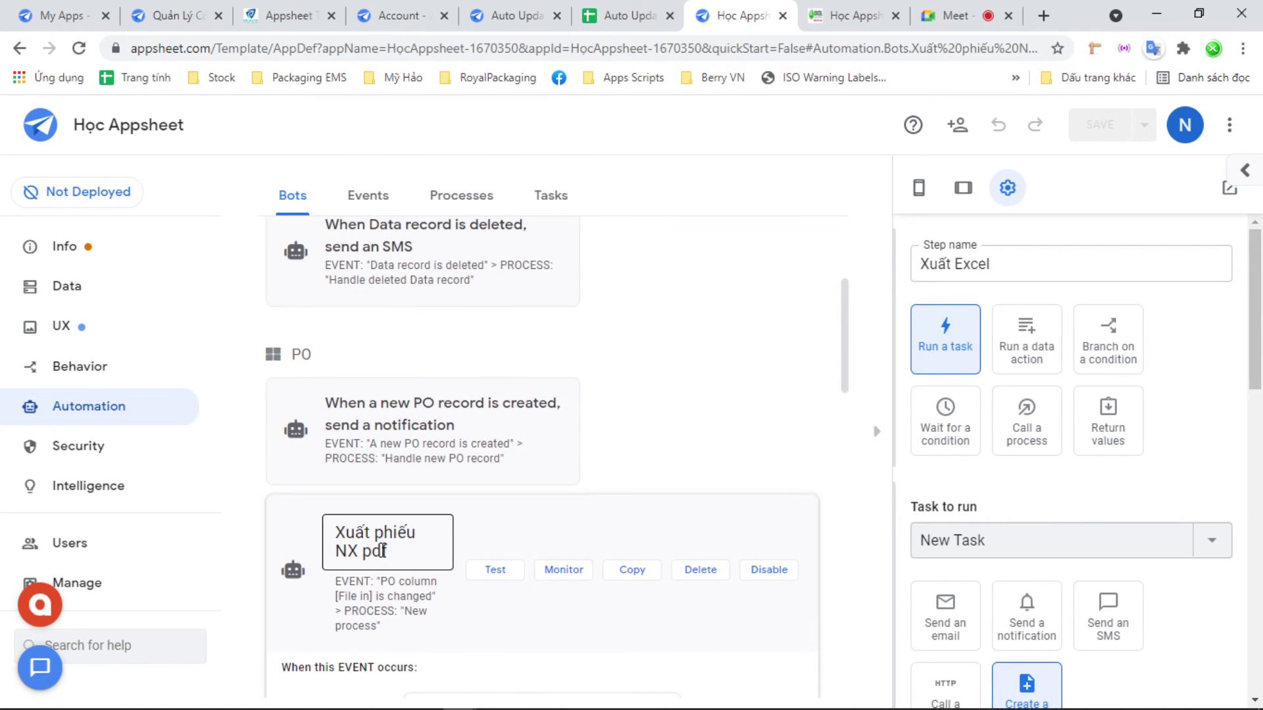
- Change the new-PO event's Data change type from ADDS_AND_DELETES to ADDS_ONLY and save
click(361, 428)
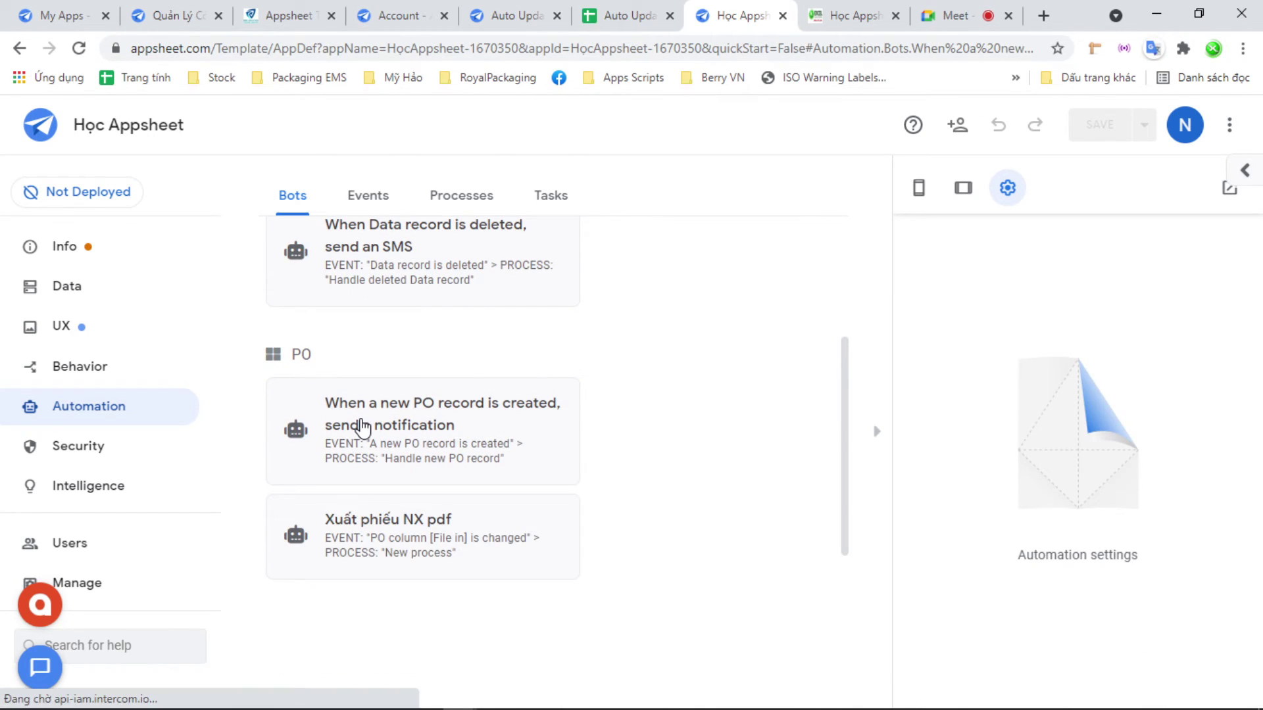
scroll(502, 425, down, 2)
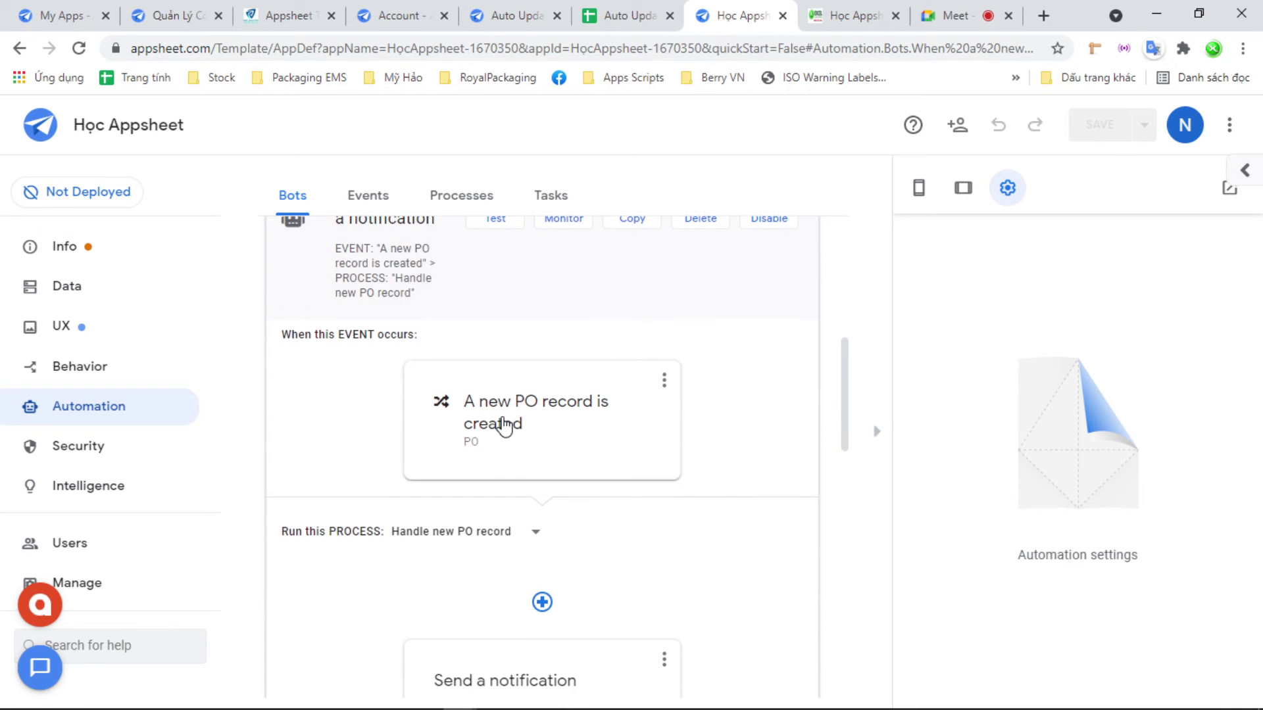
click(539, 428)
scroll(542, 431, down, 3)
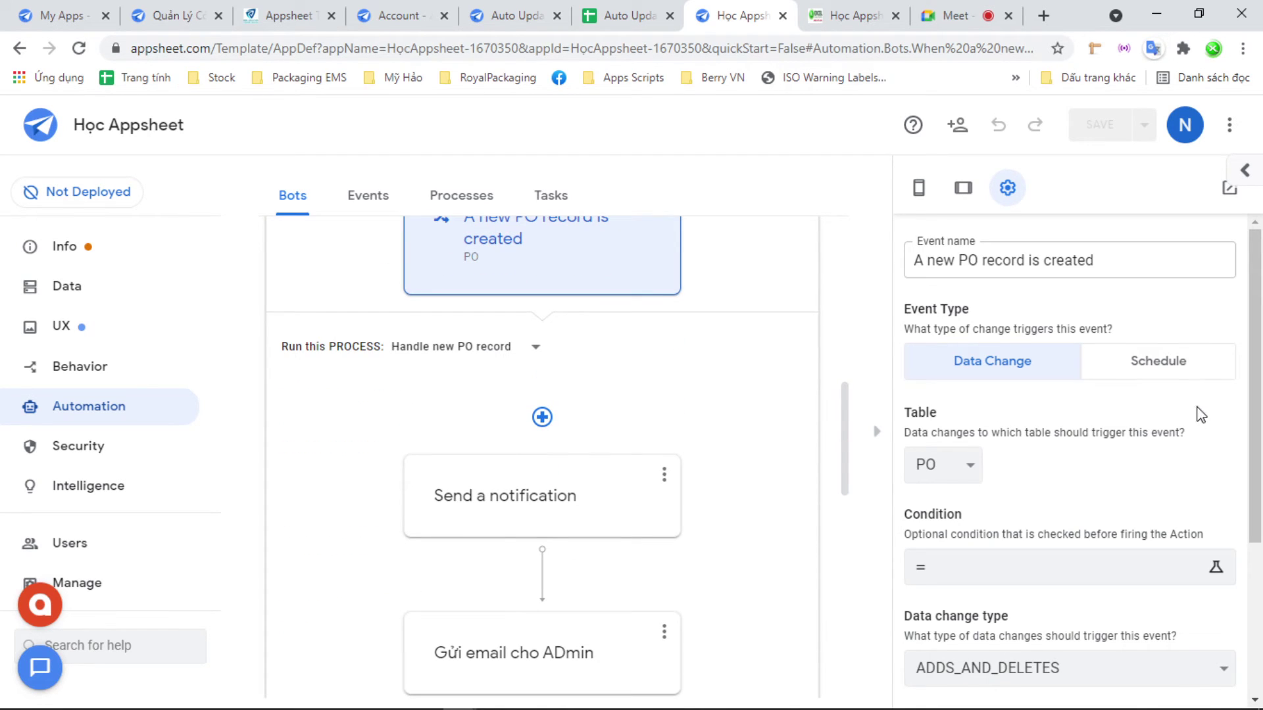
scroll(1154, 415, down, 2)
scroll(1144, 413, down, 2)
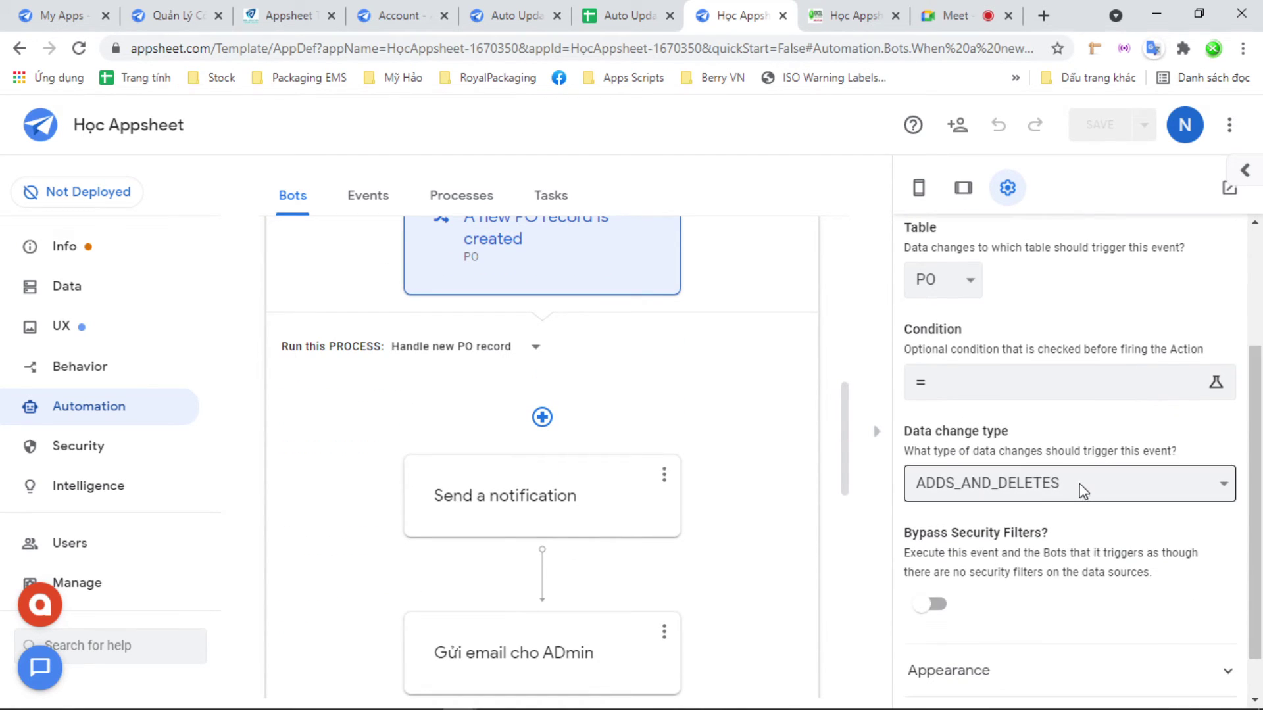
click(1083, 490)
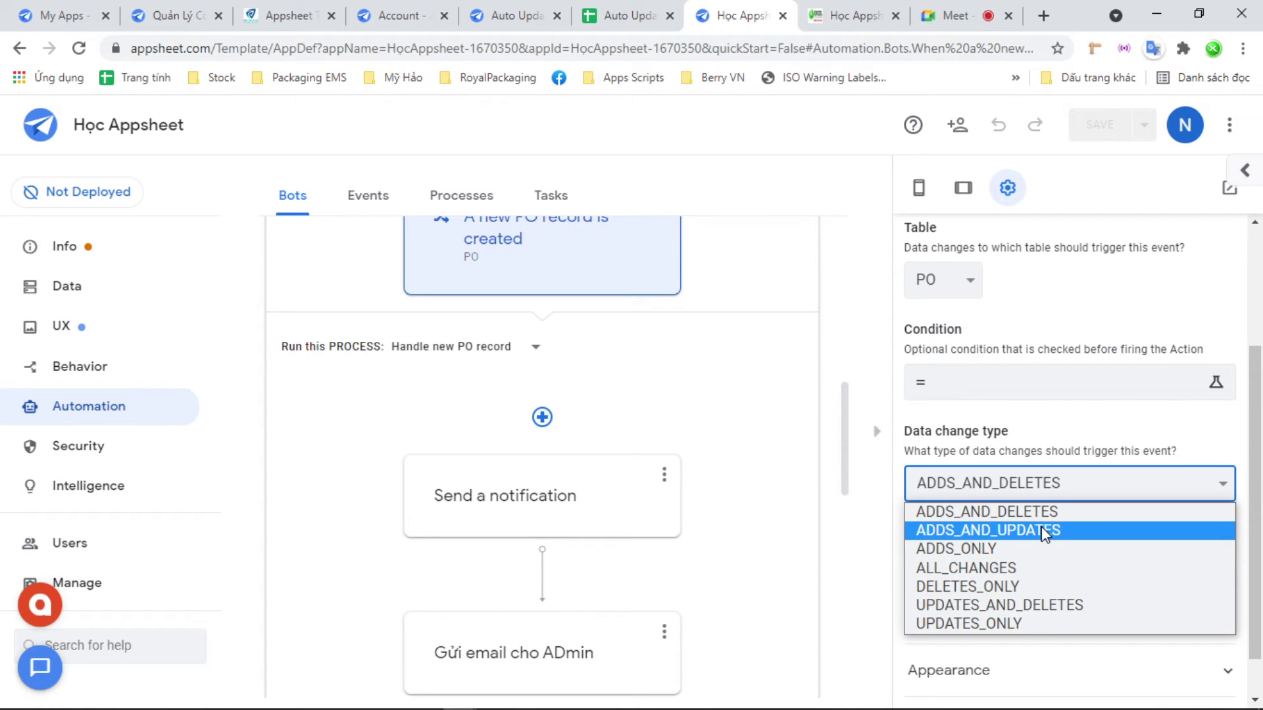
click(1035, 549)
scroll(1059, 526, down, 1)
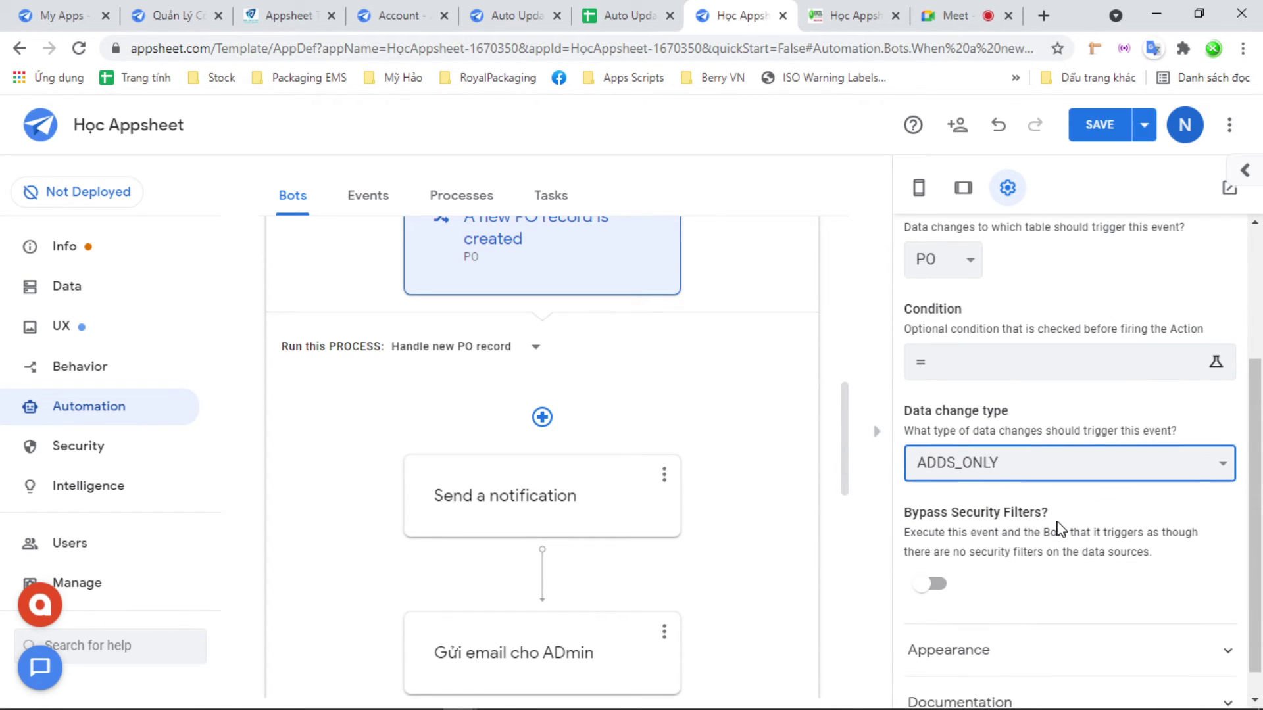
scroll(1144, 237, down, 1)
click(1099, 126)
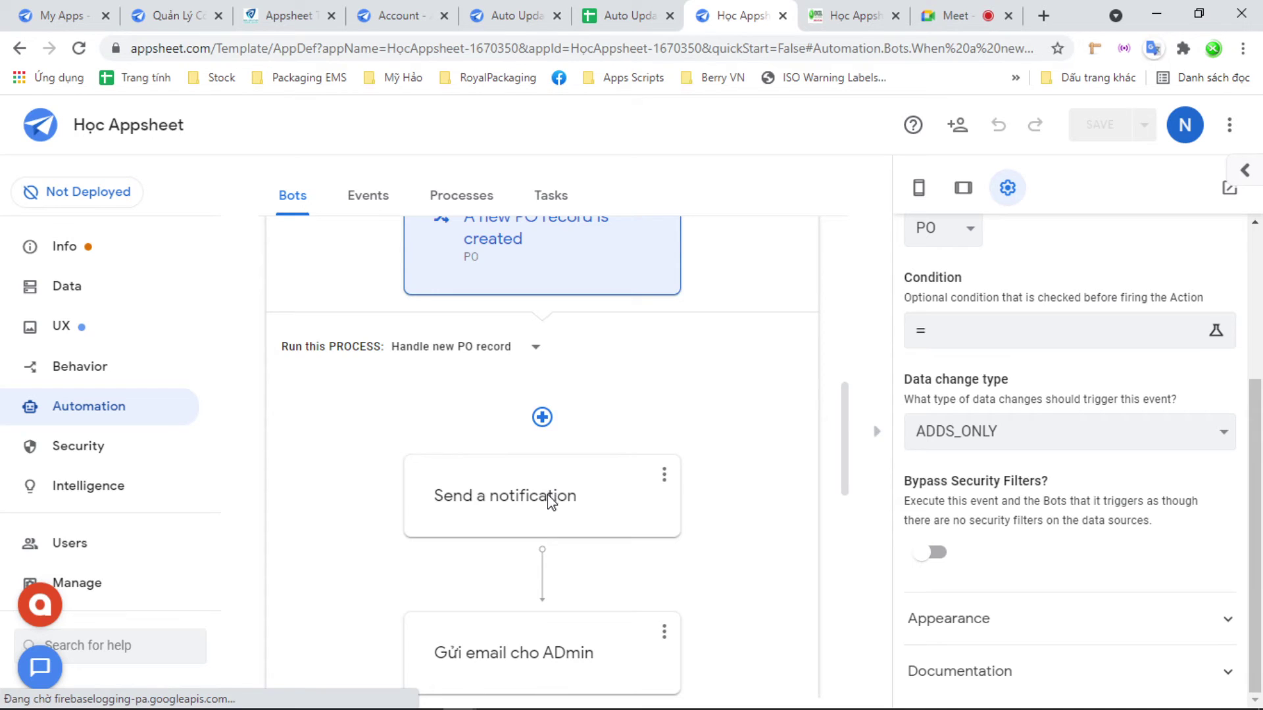
- View the Send a notification step, then the Gửi email cho ADmin email task settings
click(556, 519)
scroll(1050, 505, down, 2)
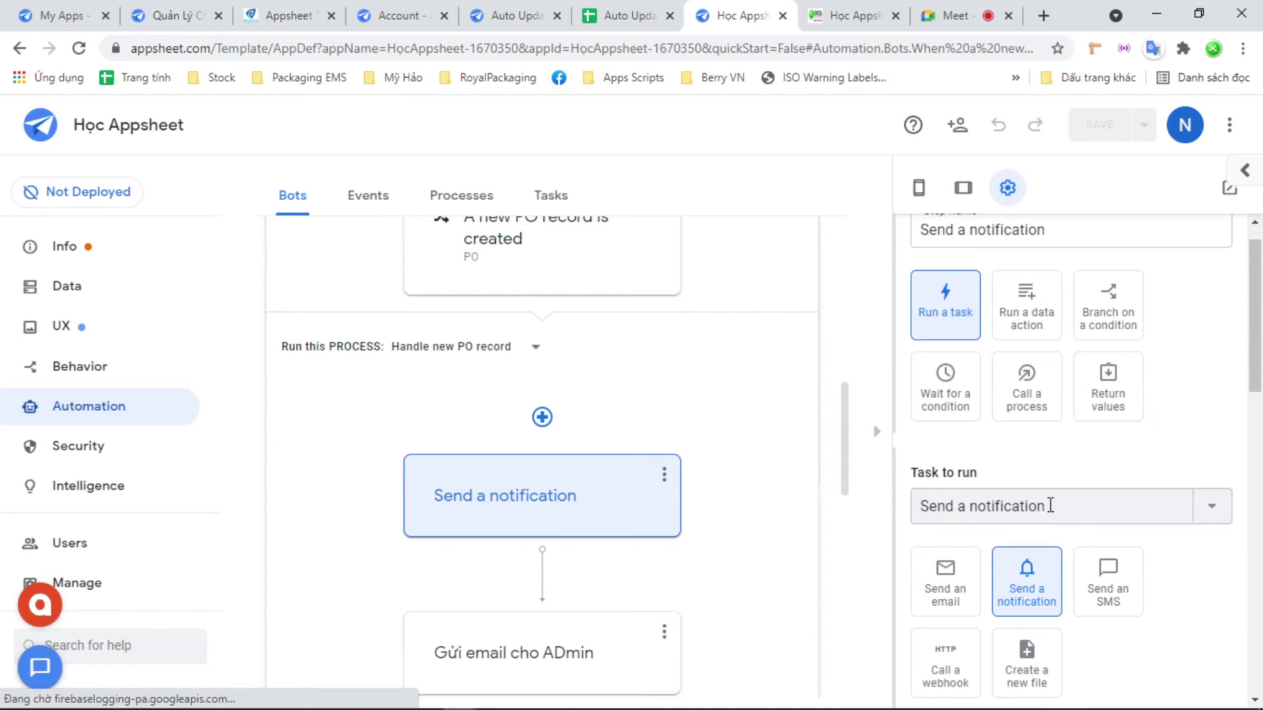
scroll(1050, 505, down, 1)
scroll(737, 497, down, 3)
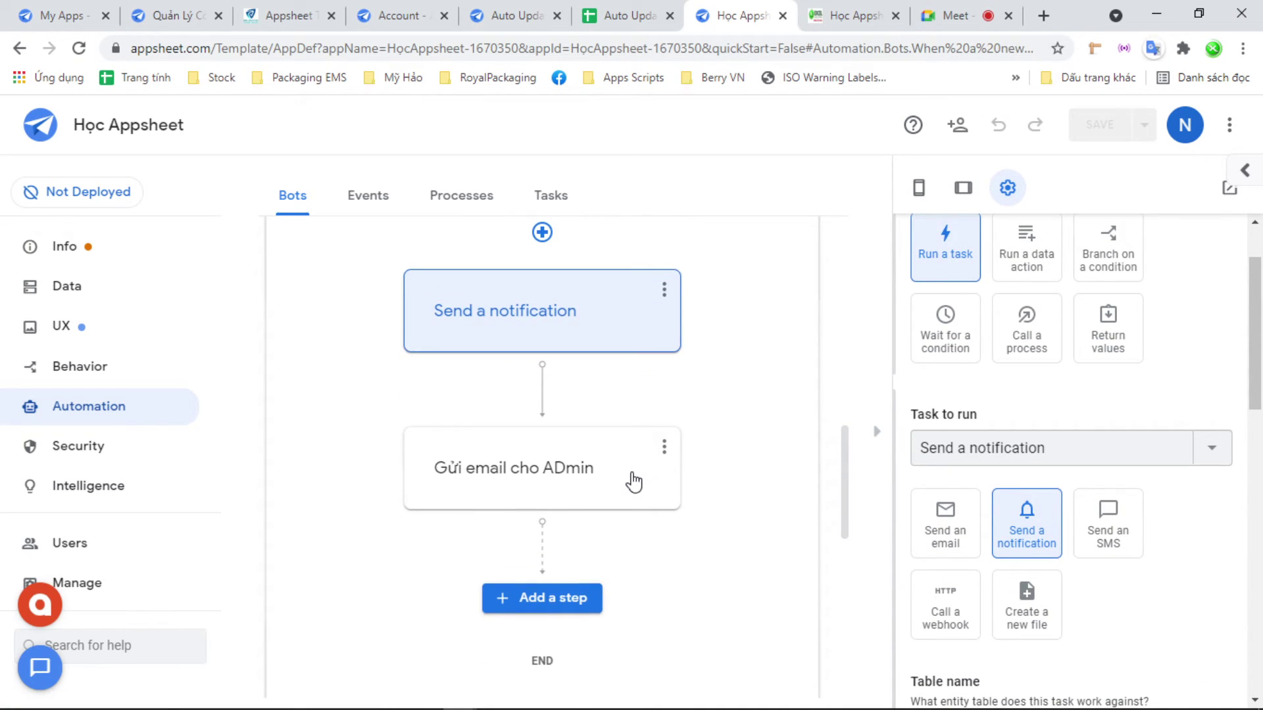
click(553, 485)
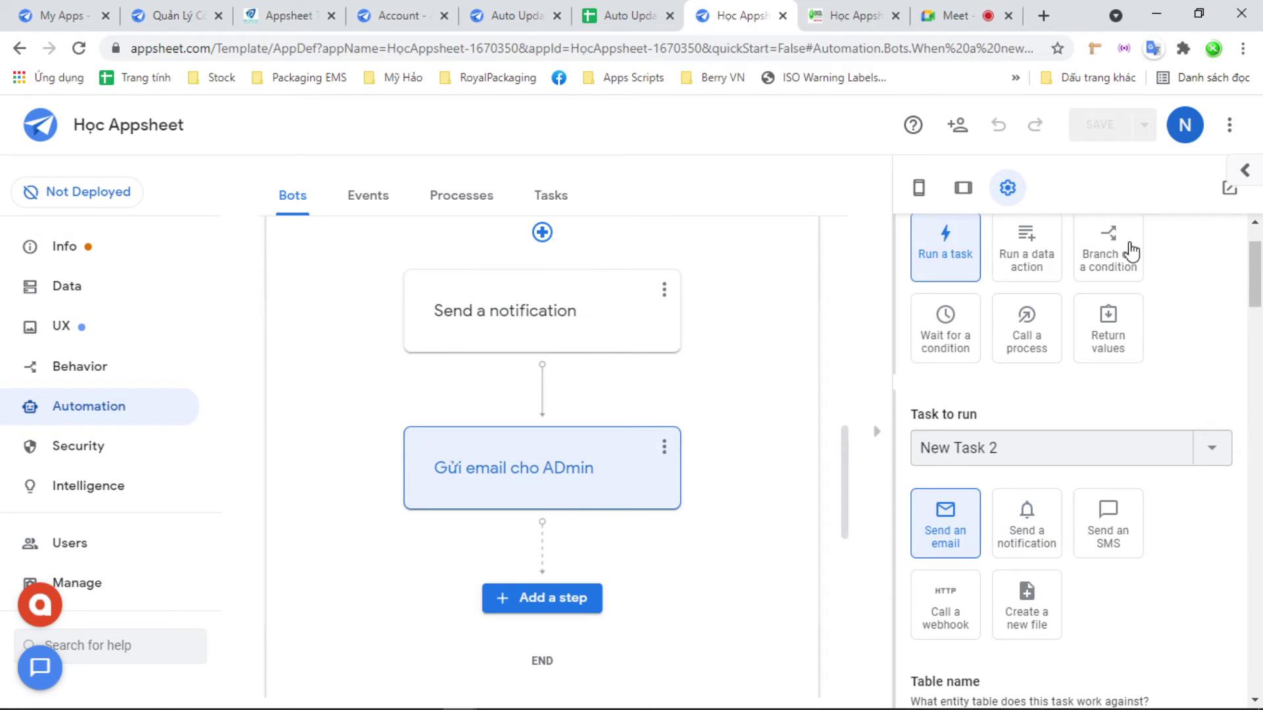
scroll(1129, 270, up, 2)
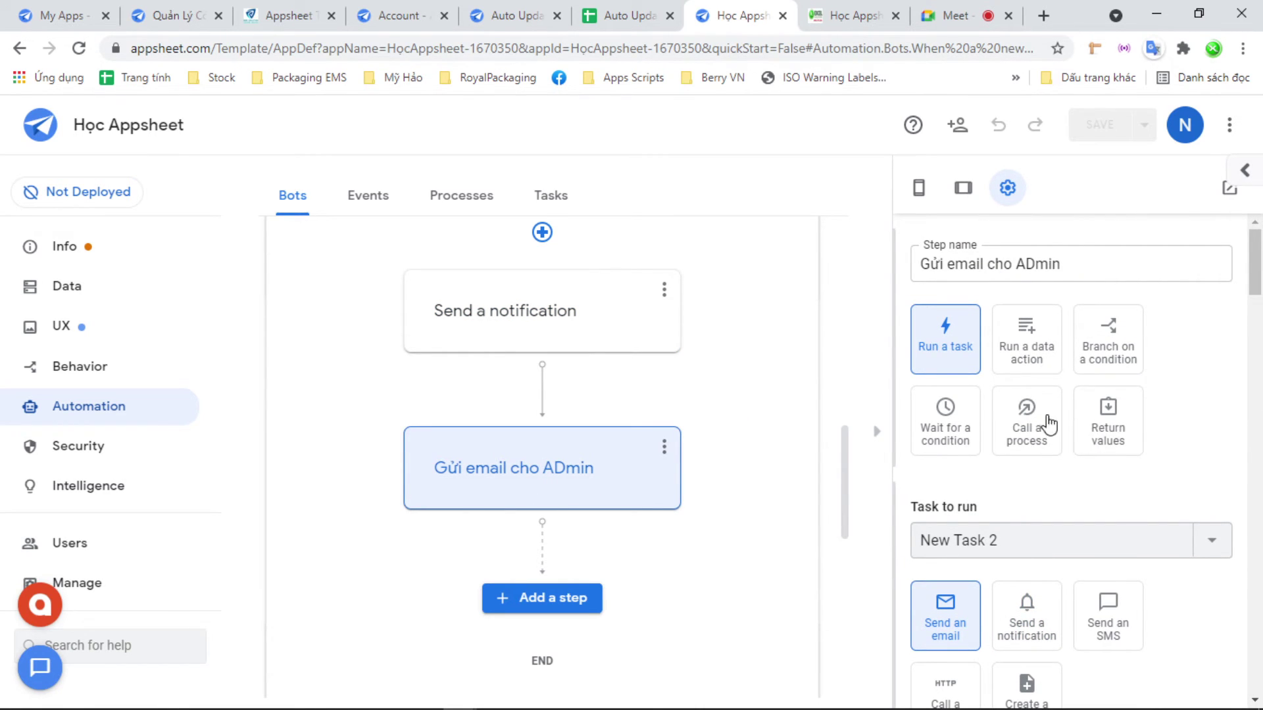
- Add a step named 'ngay' after Gửi email cho ADmin and show the Schema panel
click(558, 607)
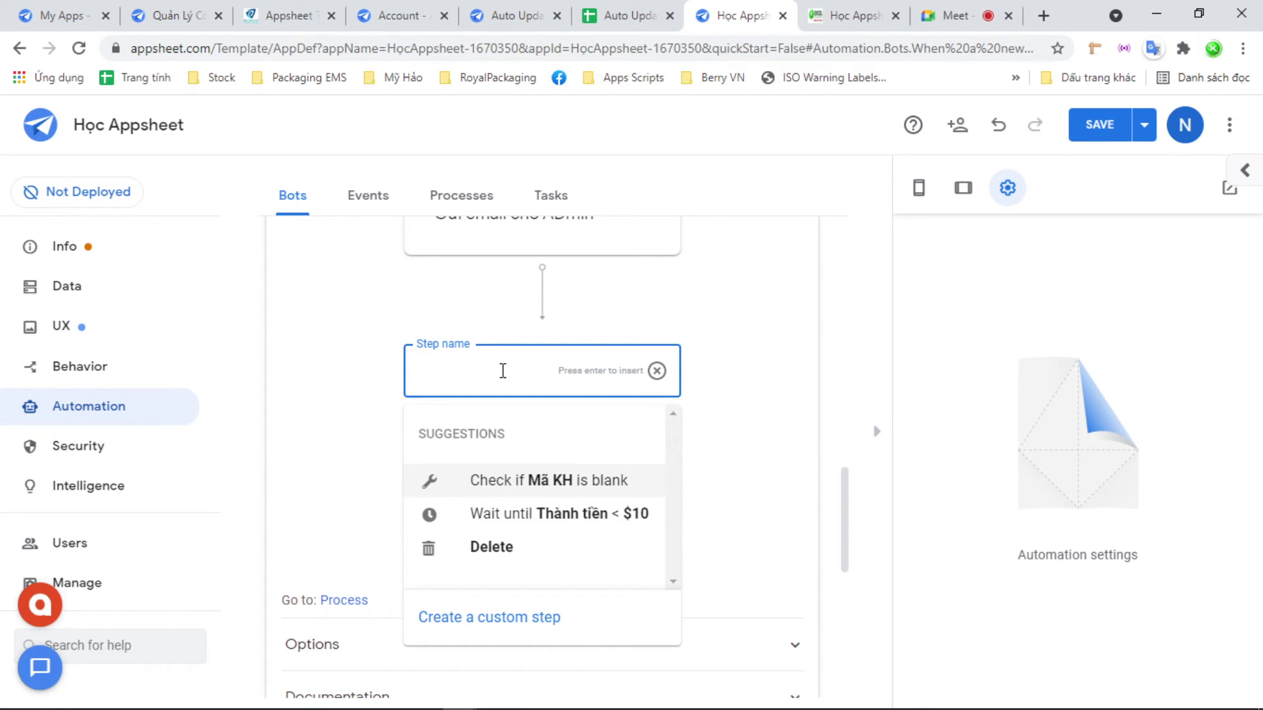
text(return)
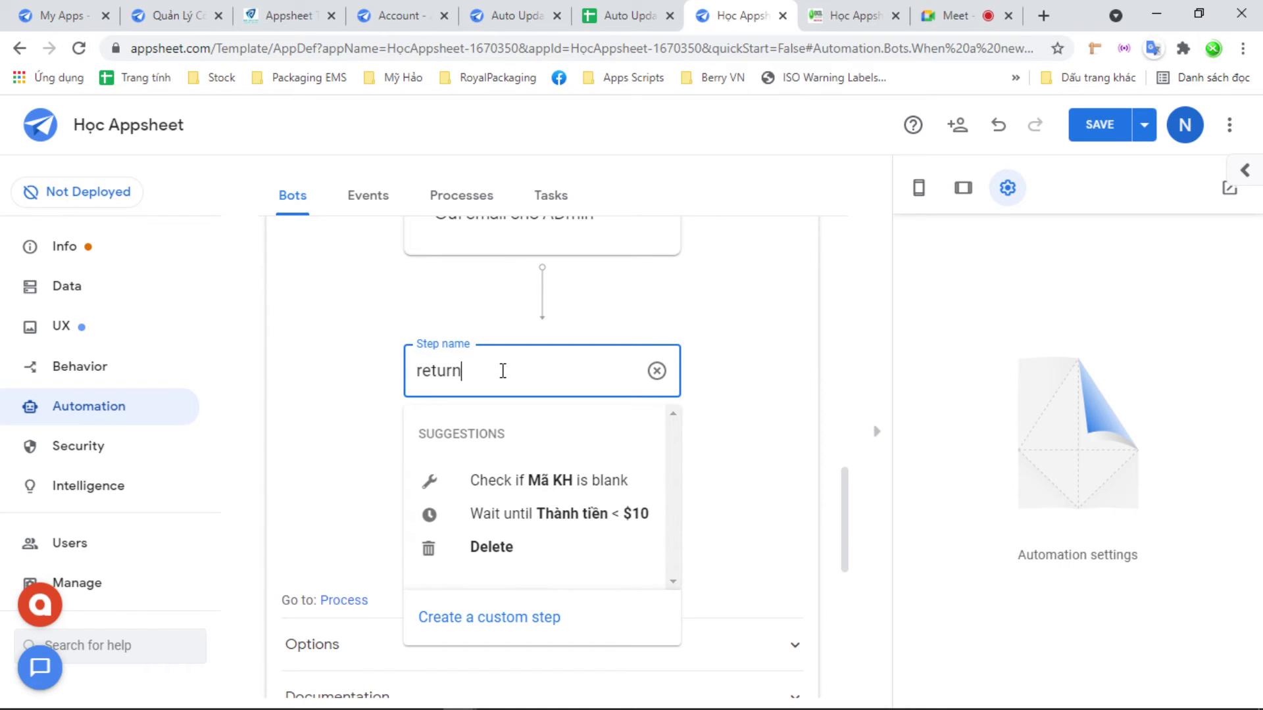
key(ctrl+a)
text(n)
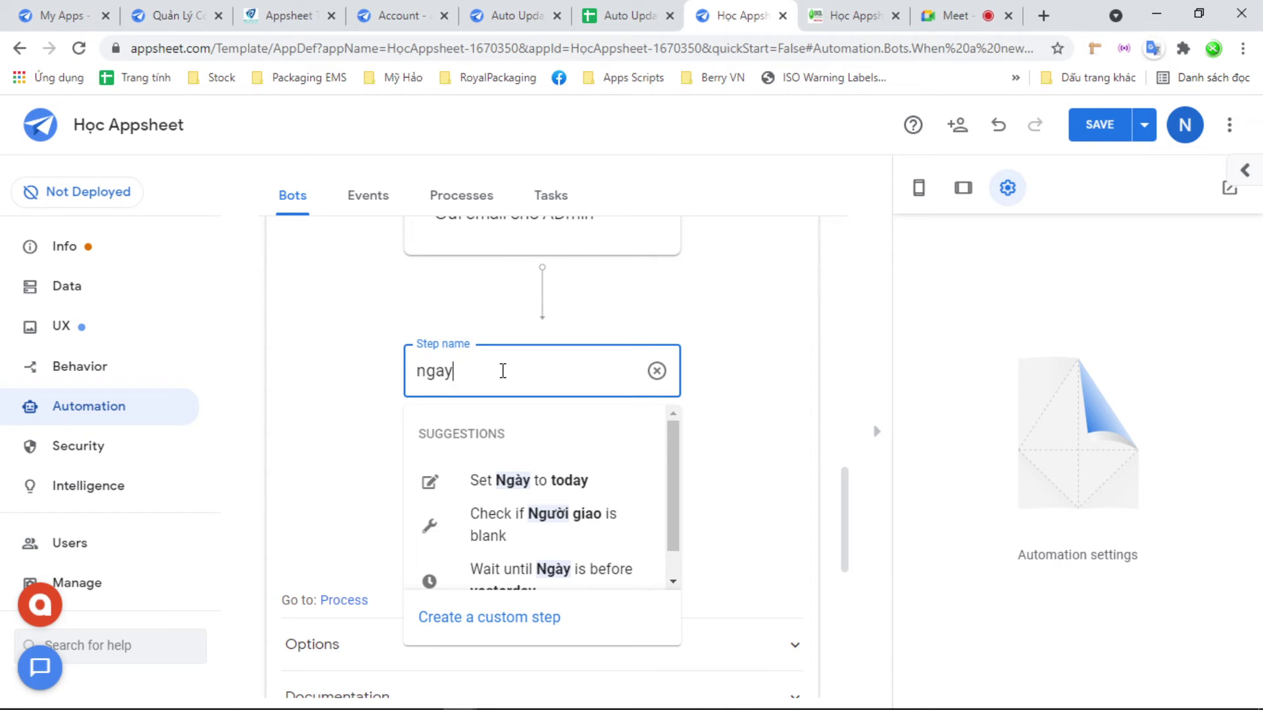
click(1248, 184)
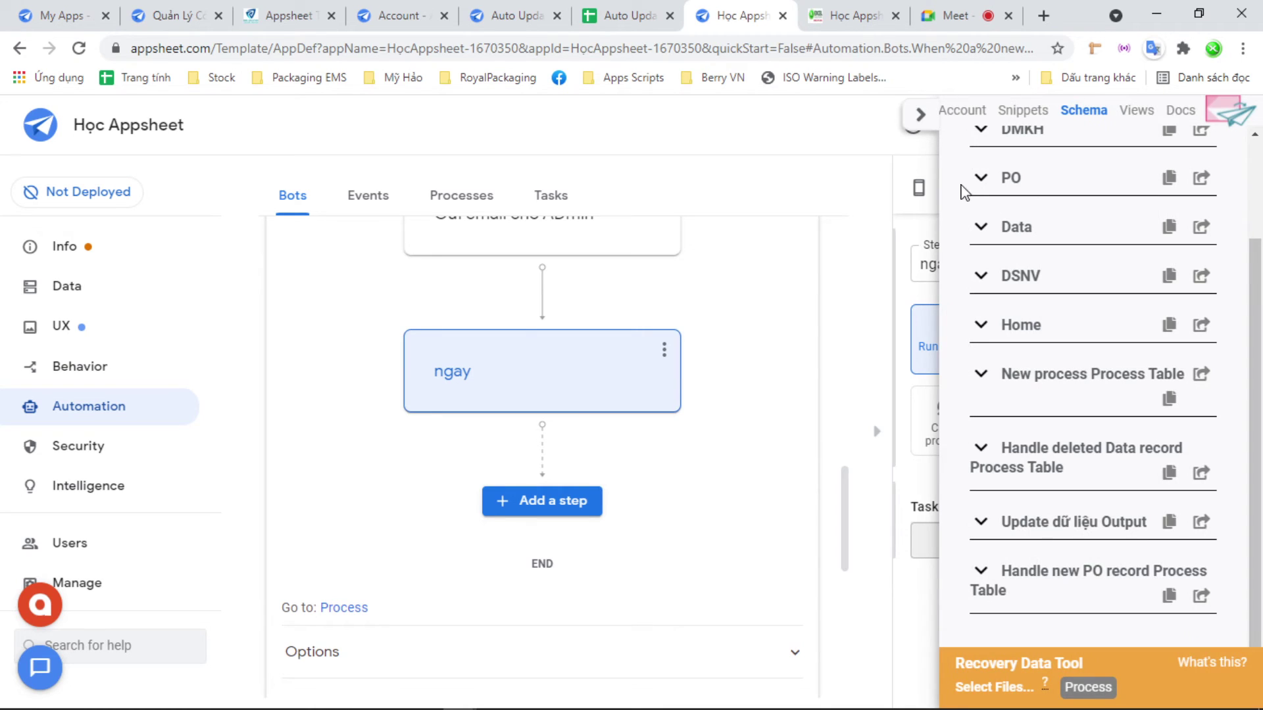
- Browse the PO table's columns in the Schema panel, then close it to show the ngay step
click(981, 179)
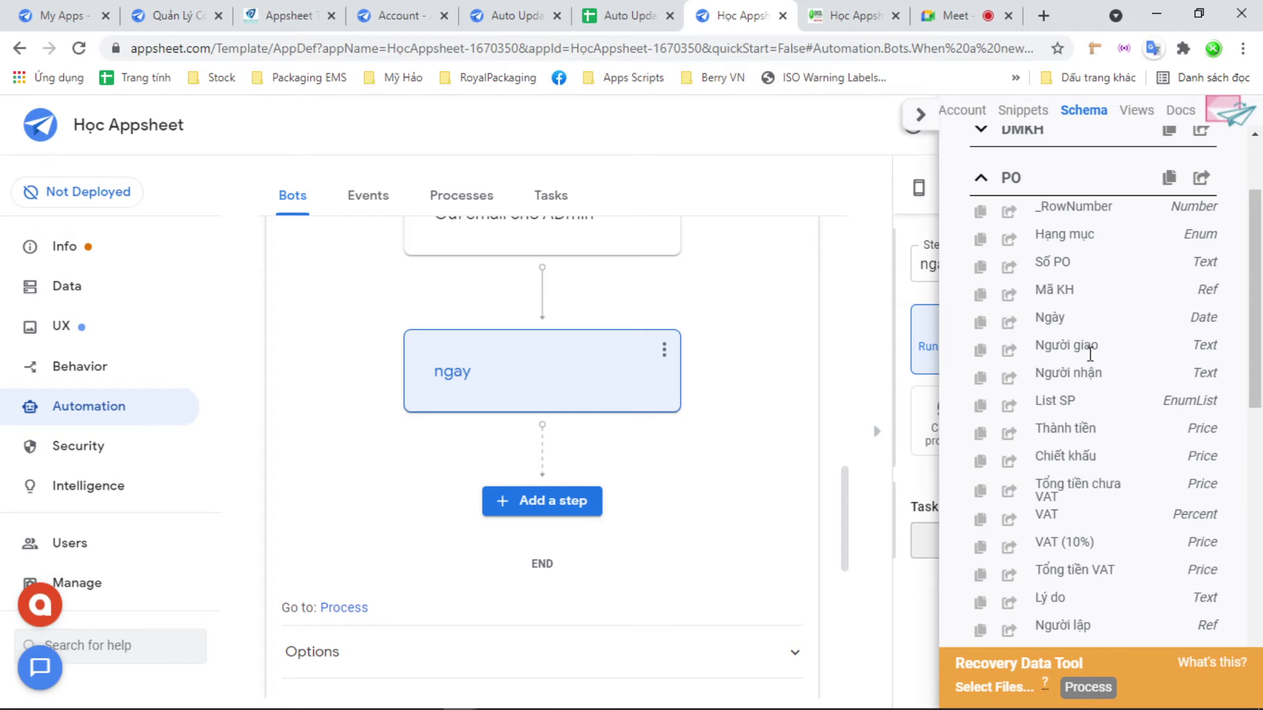
scroll(1177, 364, down, 4)
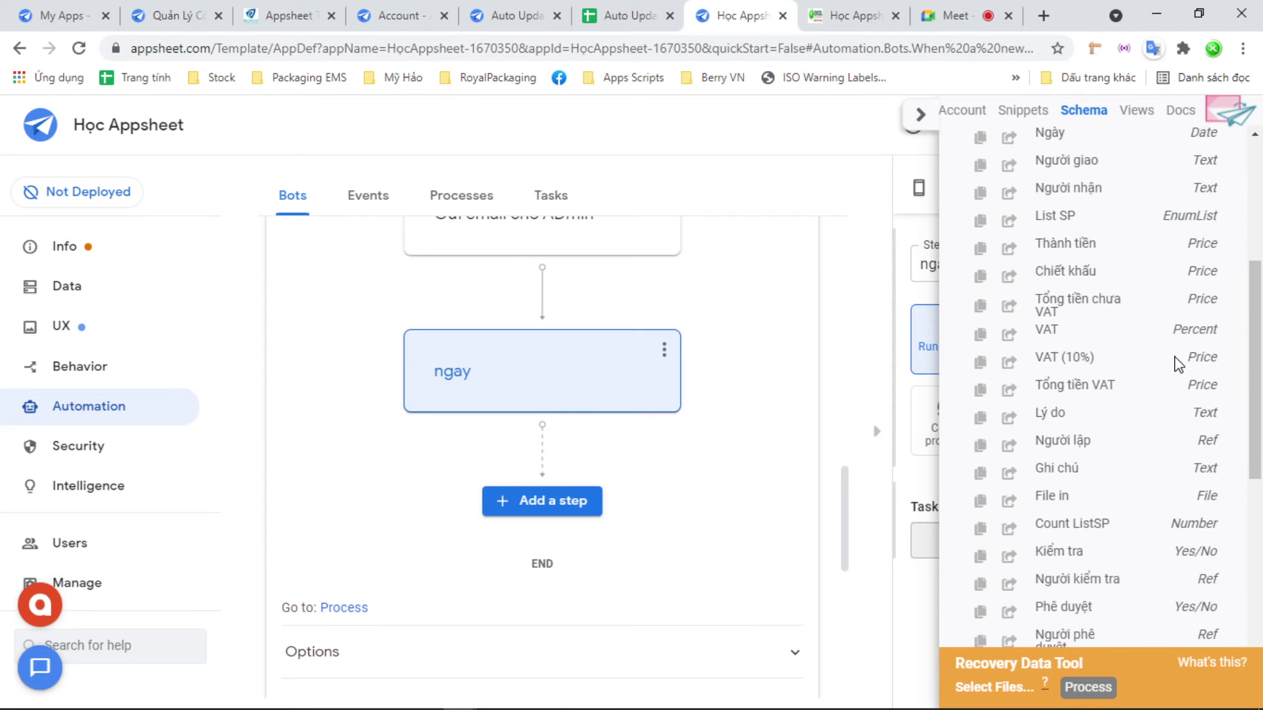
scroll(1177, 363, down, 3)
scroll(1177, 364, up, 1)
scroll(1177, 364, up, 3)
scroll(1178, 364, up, 1)
scroll(1177, 364, up, 3)
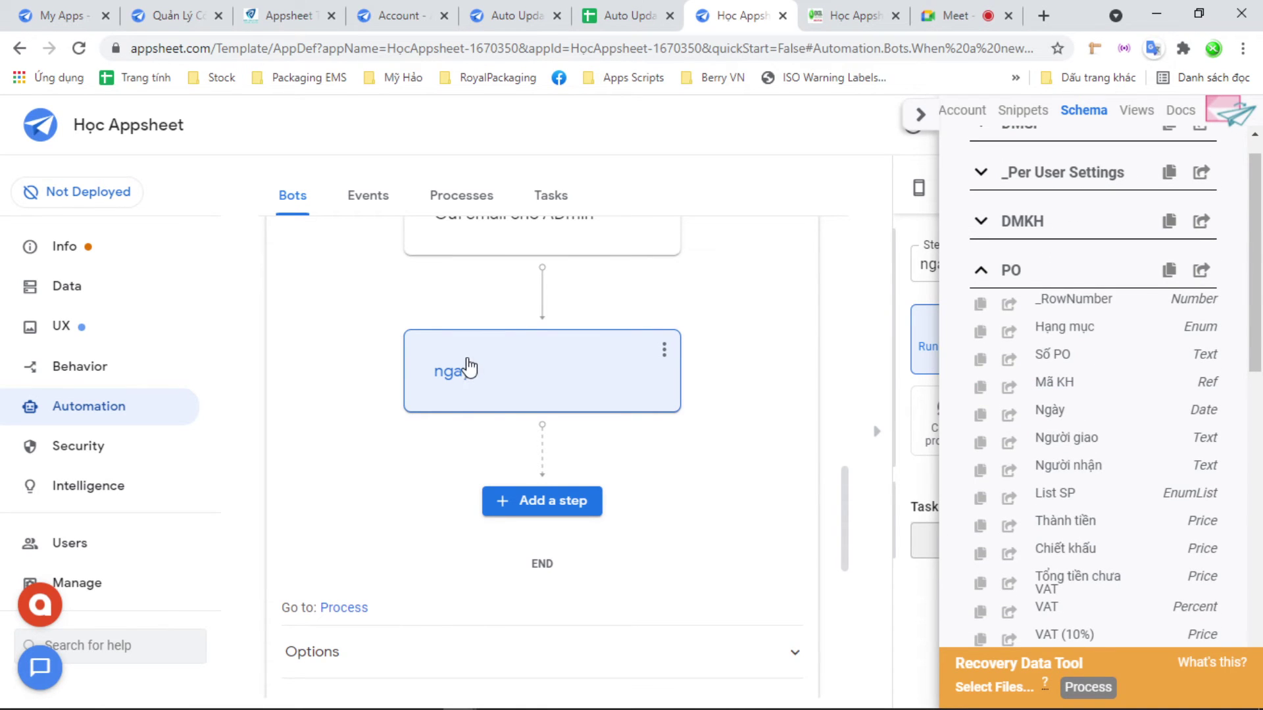
click(921, 116)
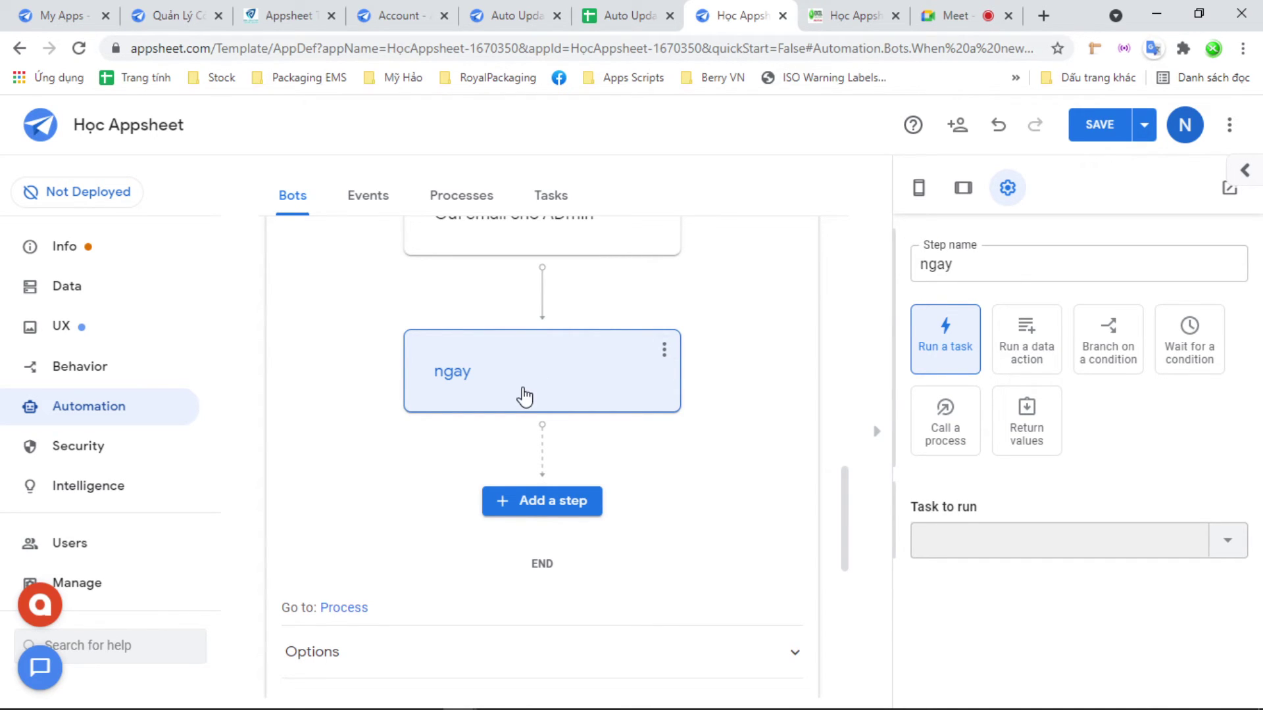
- Rename the step to 'ngay đúng hiện tại'
click(1019, 276)
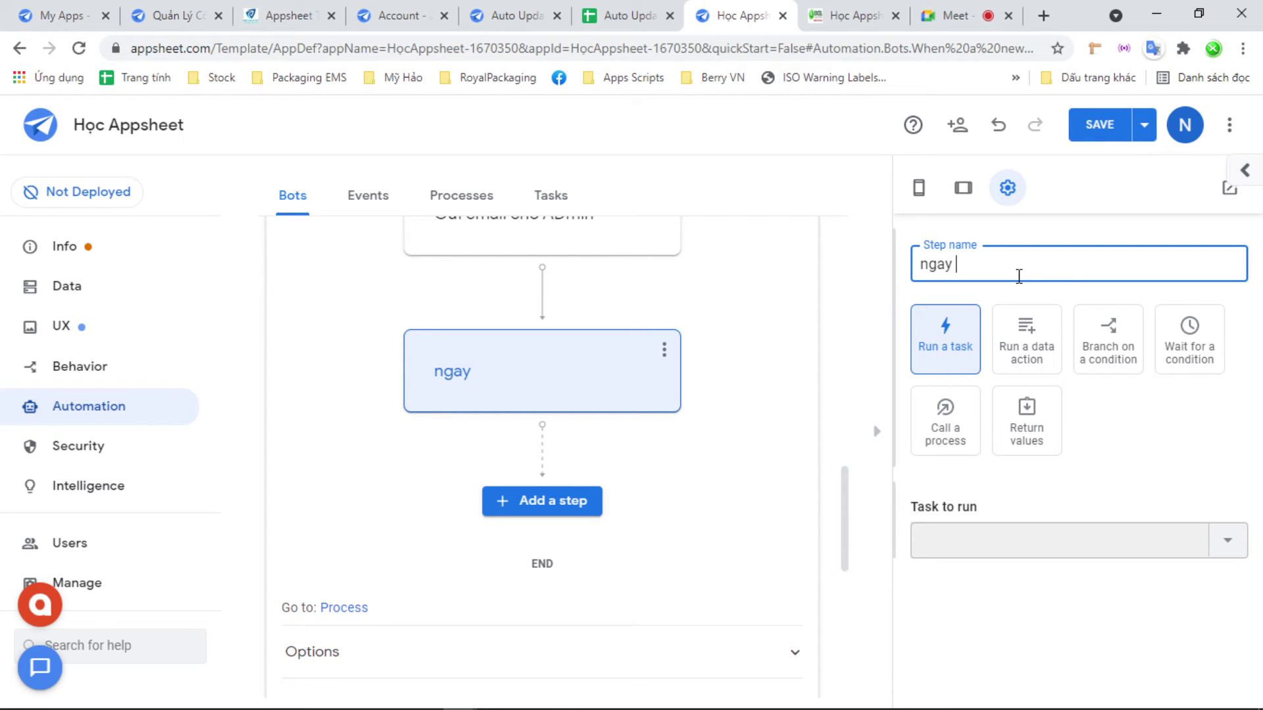
text(đúng hiện tai)
click(1227, 541)
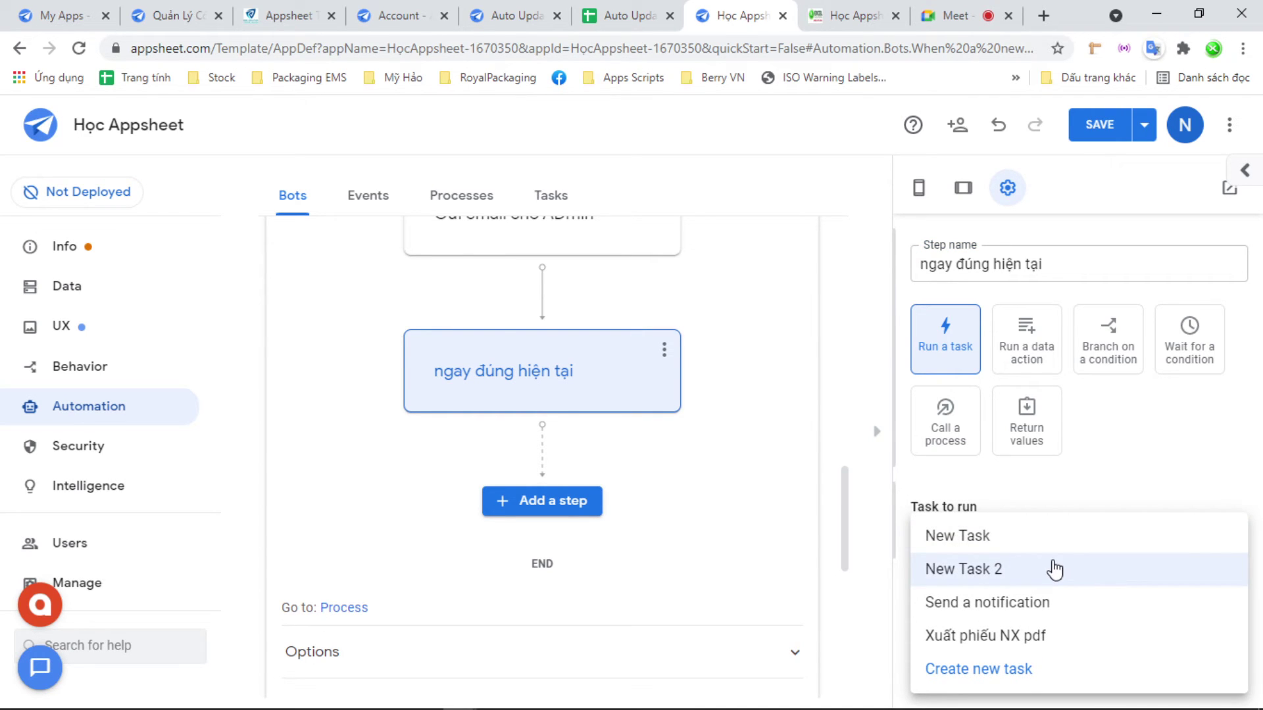
click(1150, 475)
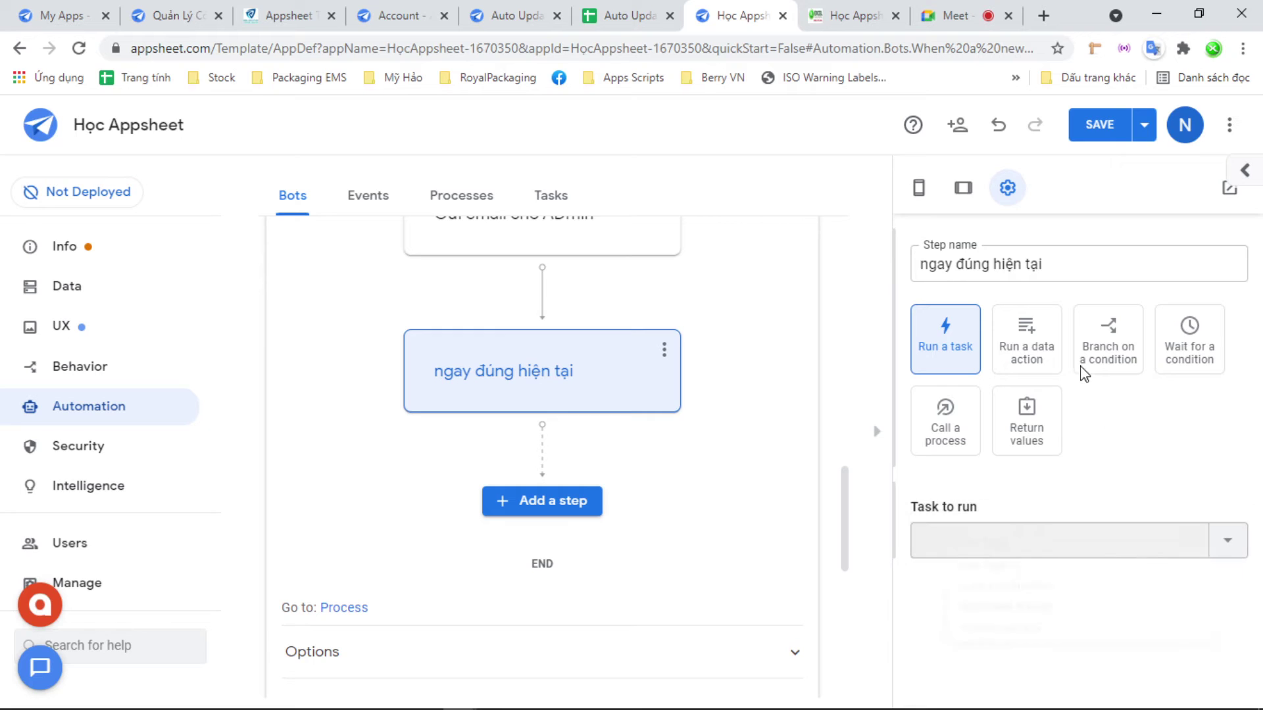
- Set the step type to Return values and add one empty return-value row
click(1020, 425)
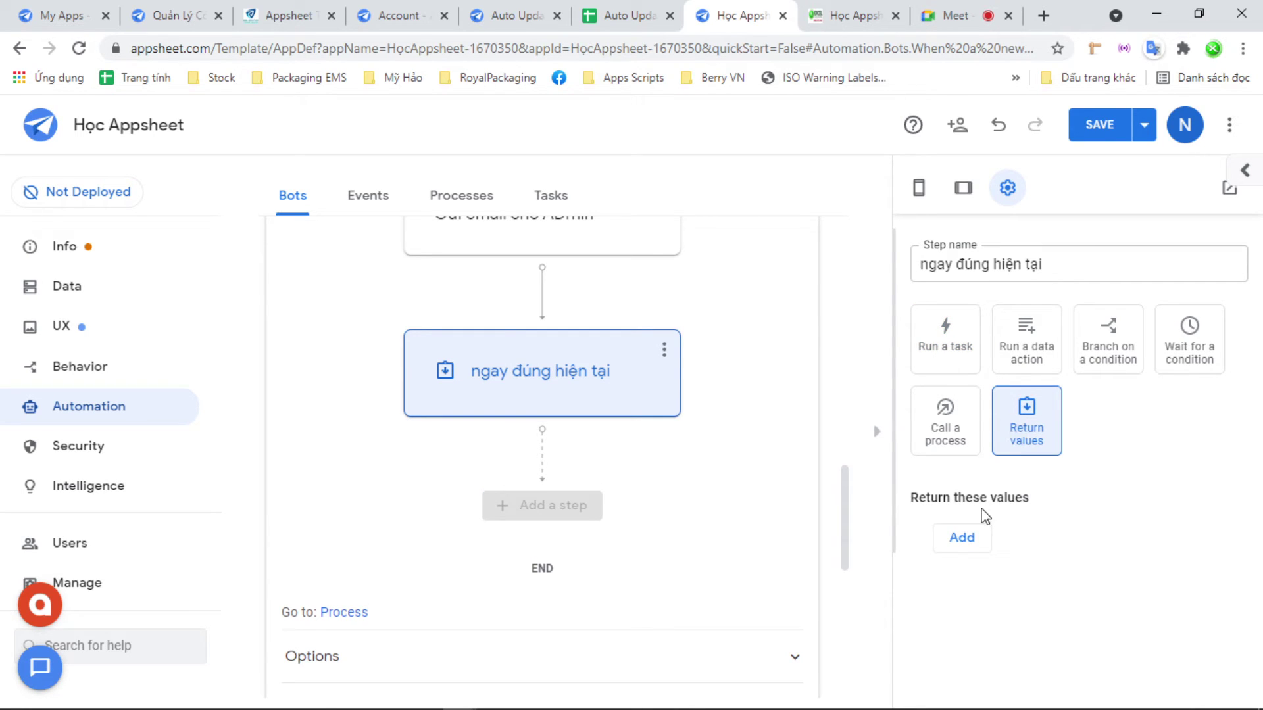
click(970, 540)
click(1033, 545)
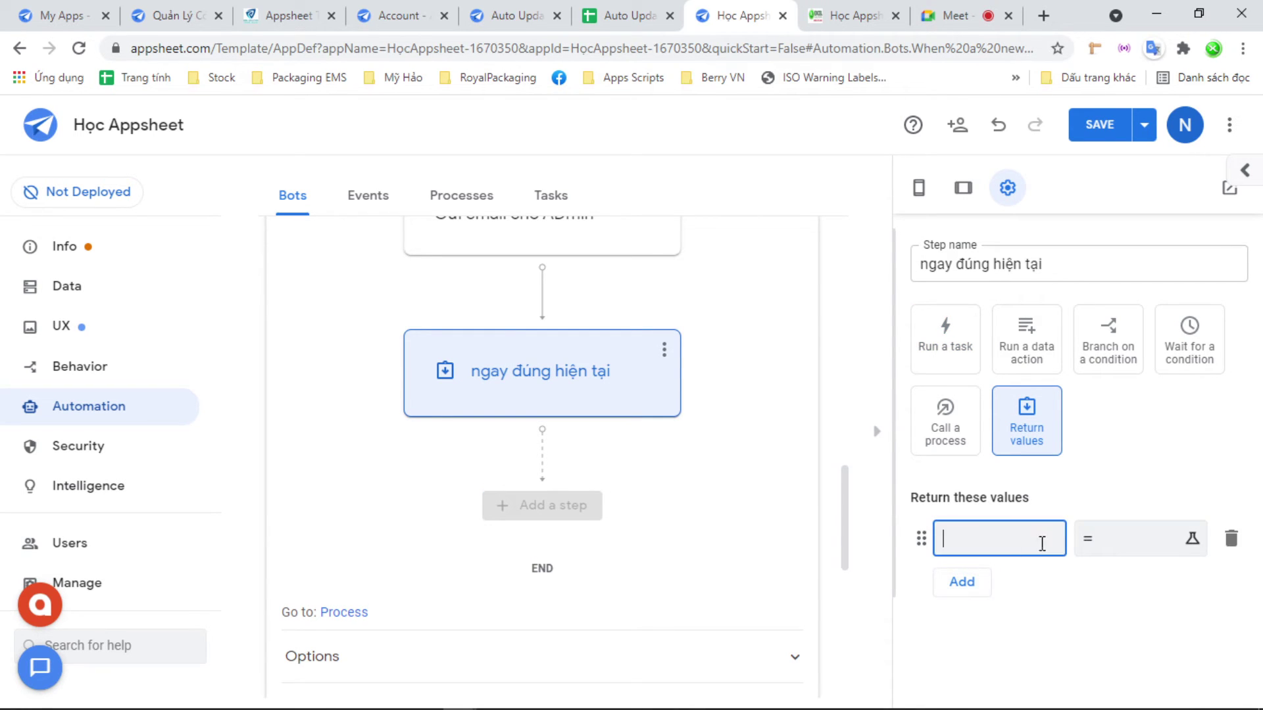
click(594, 397)
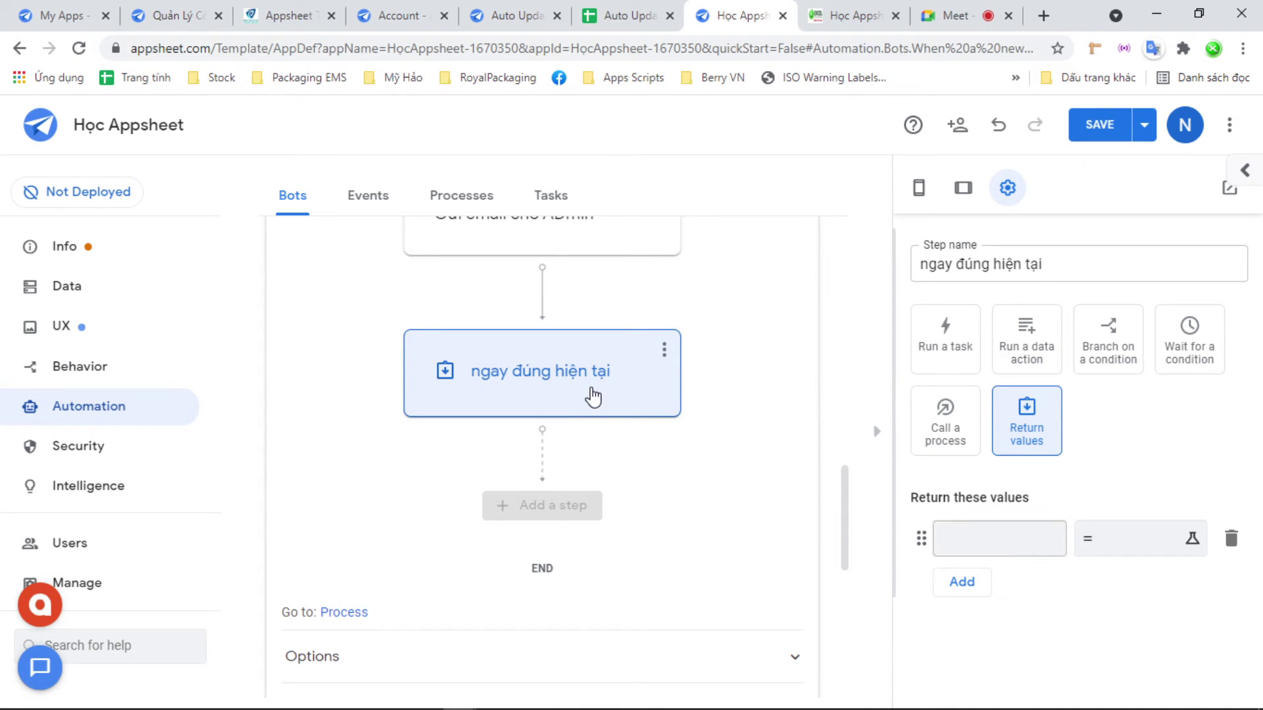
click(941, 536)
- Set the return-value expression to the [Ngày] column
click(1108, 544)
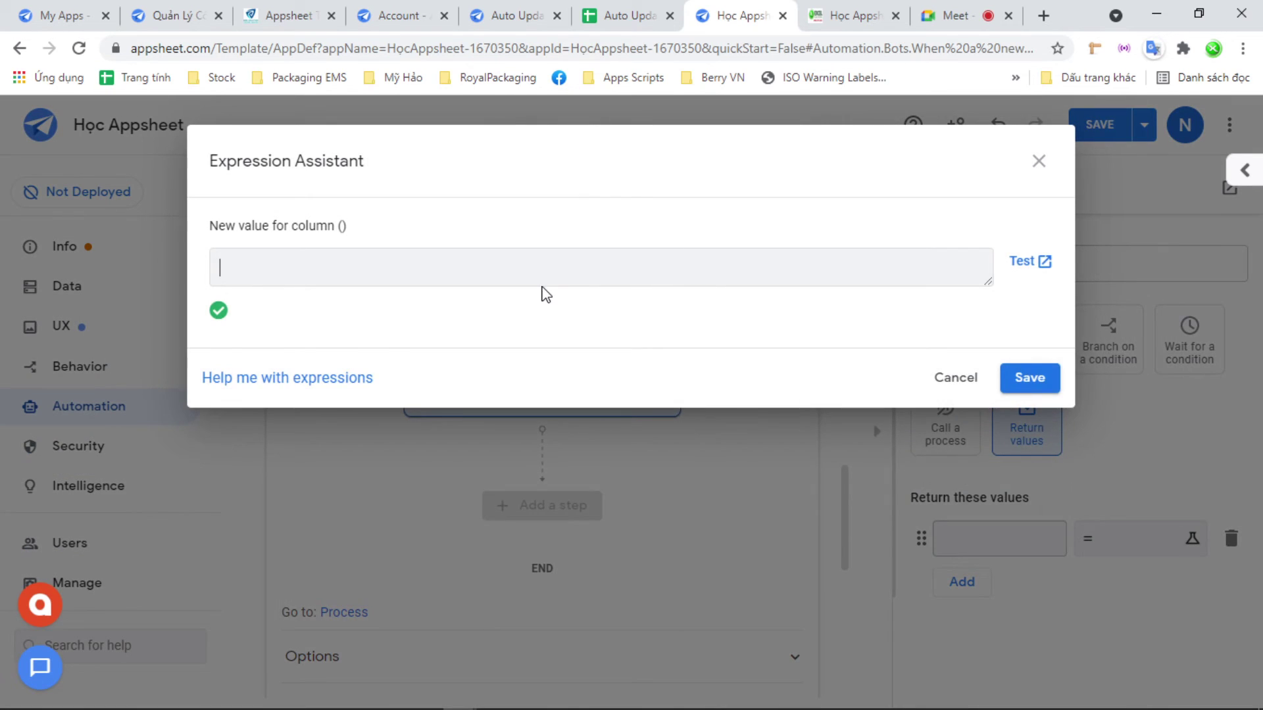
scroll(670, 544, down, 2)
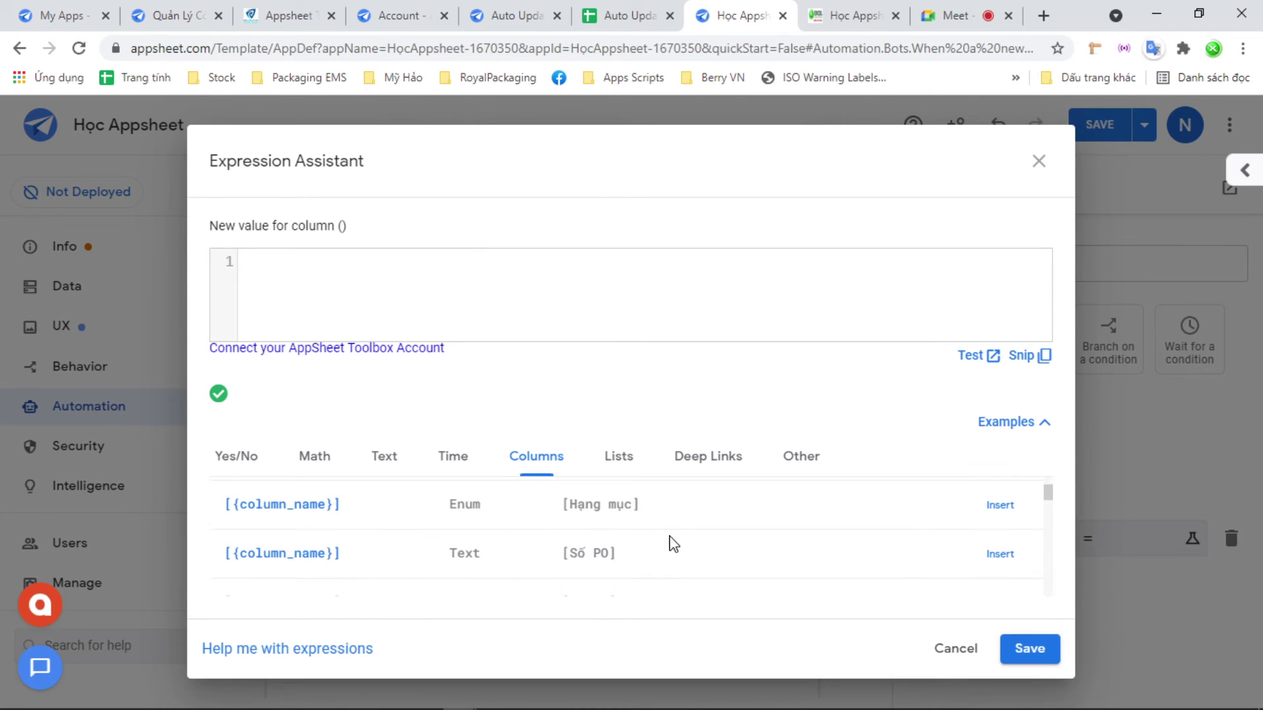
scroll(671, 544, down, 2)
scroll(673, 545, down, 2)
scroll(671, 544, up, 2)
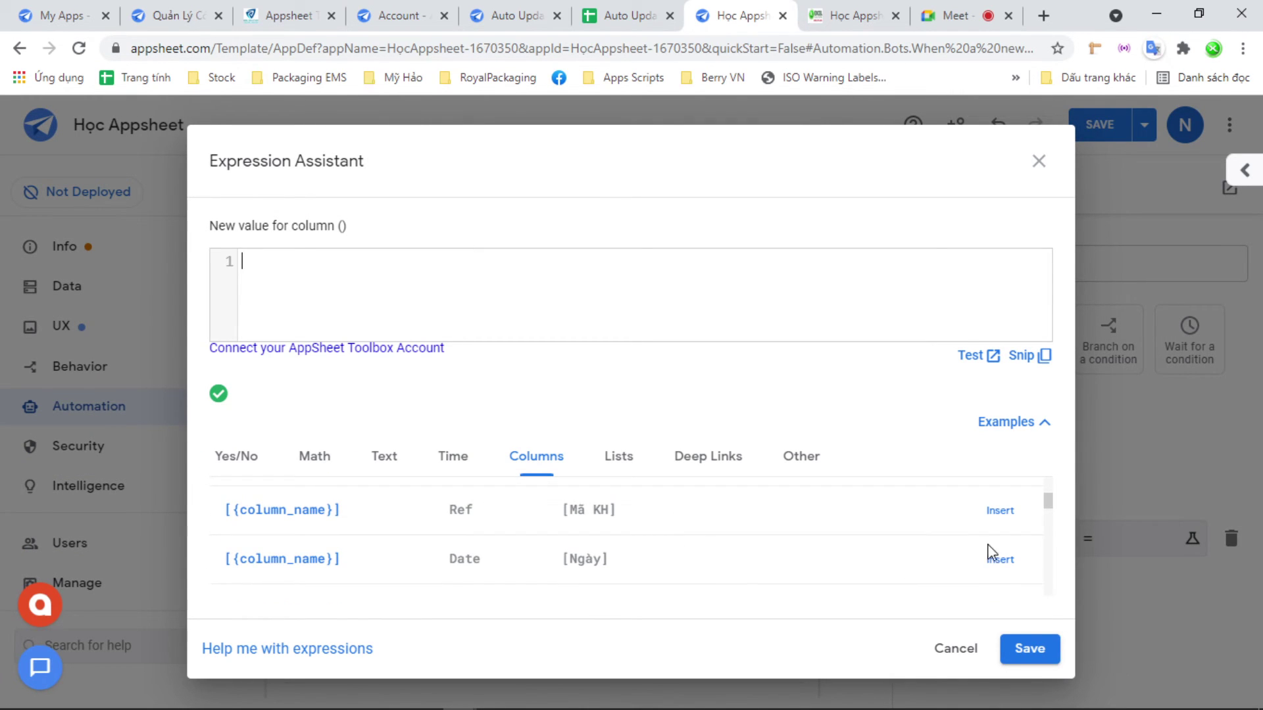
click(998, 560)
click(1026, 650)
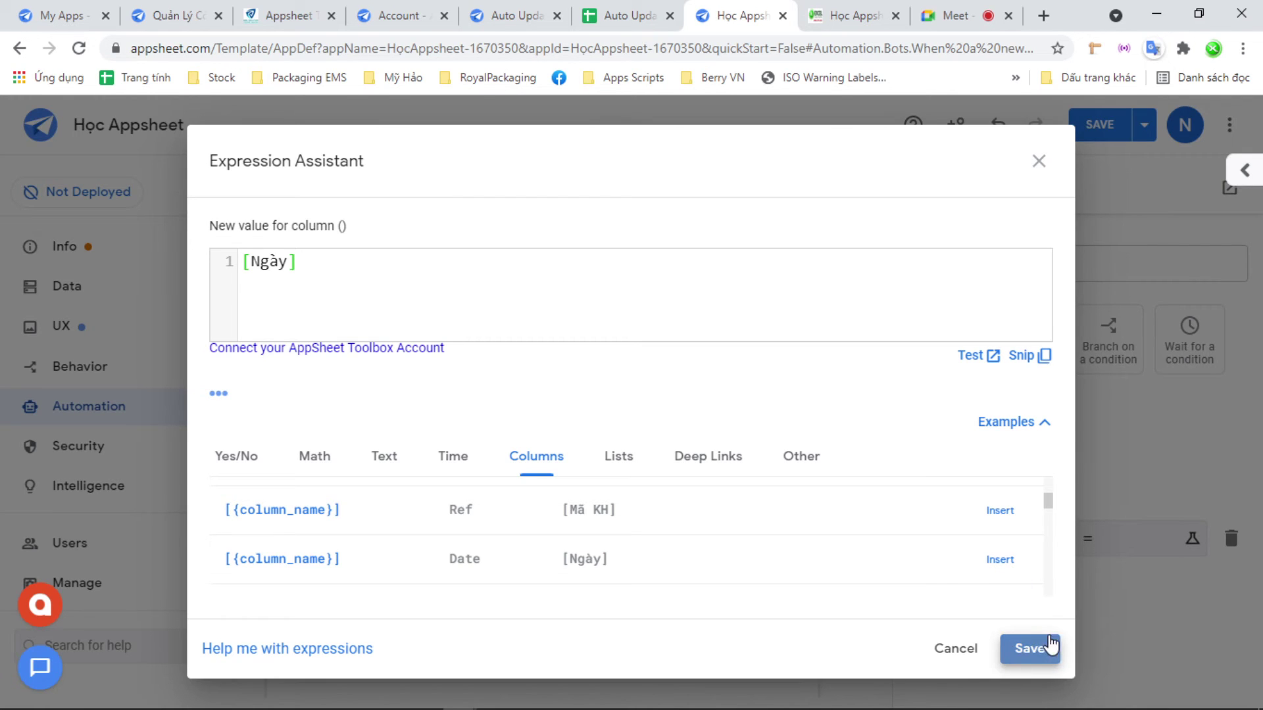
- Extend the expression to [Ngày]=now() and save the app
click(1006, 539)
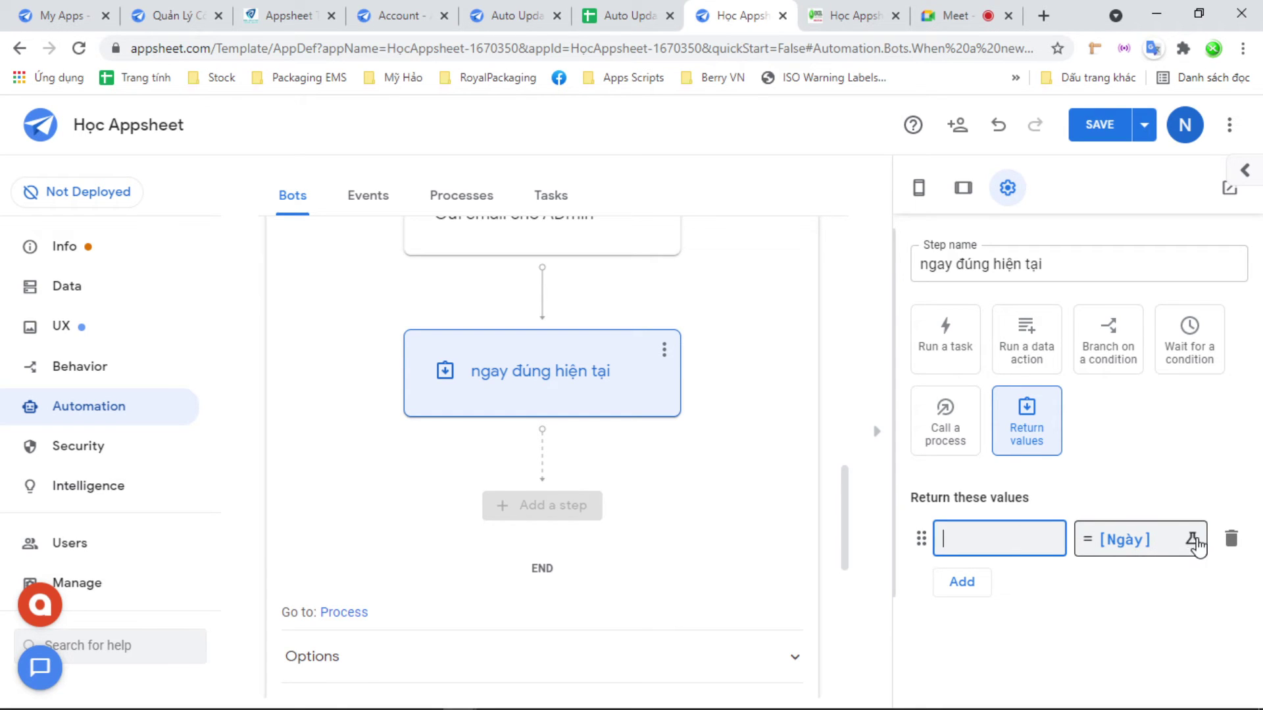
click(1154, 544)
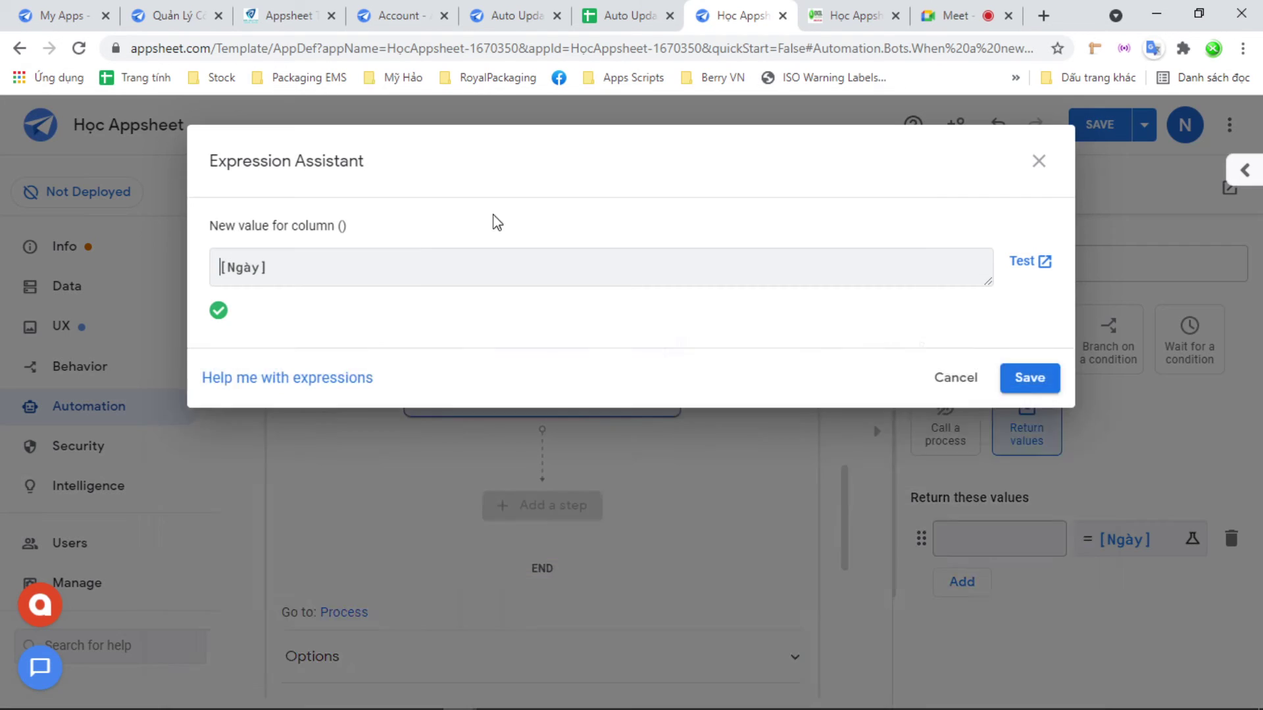
text(=)
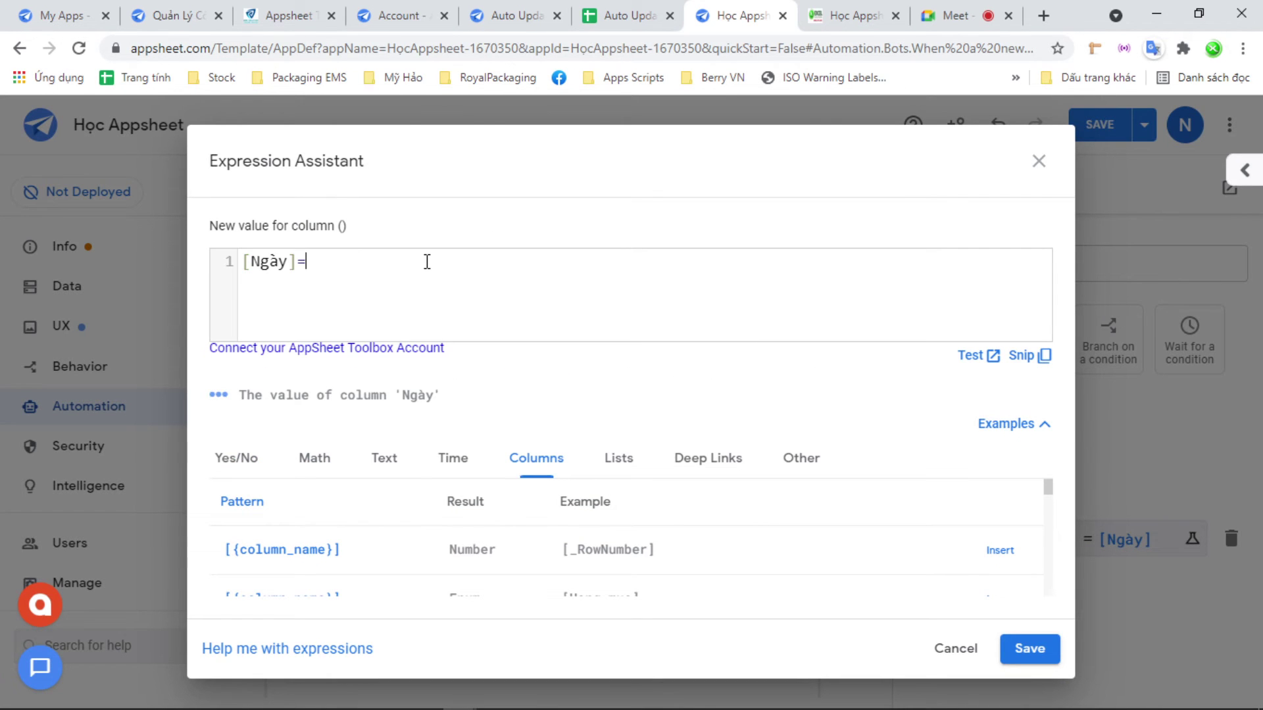
text(now()
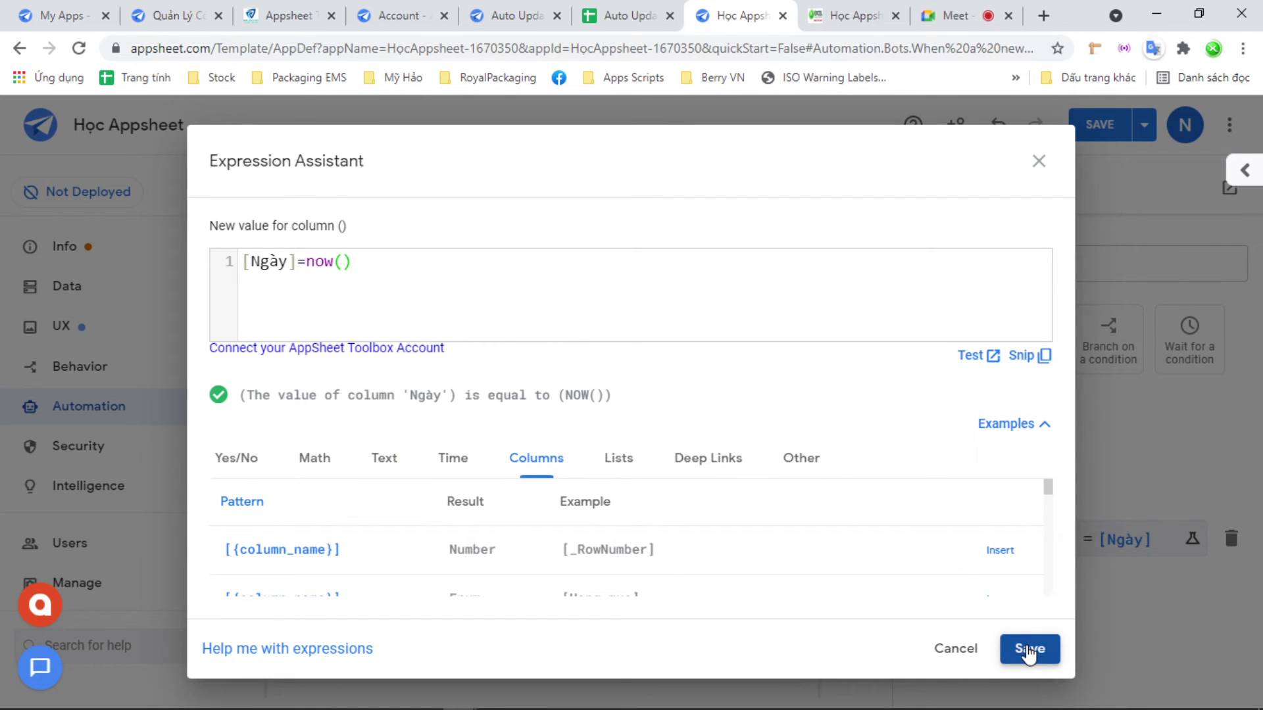
click(1031, 650)
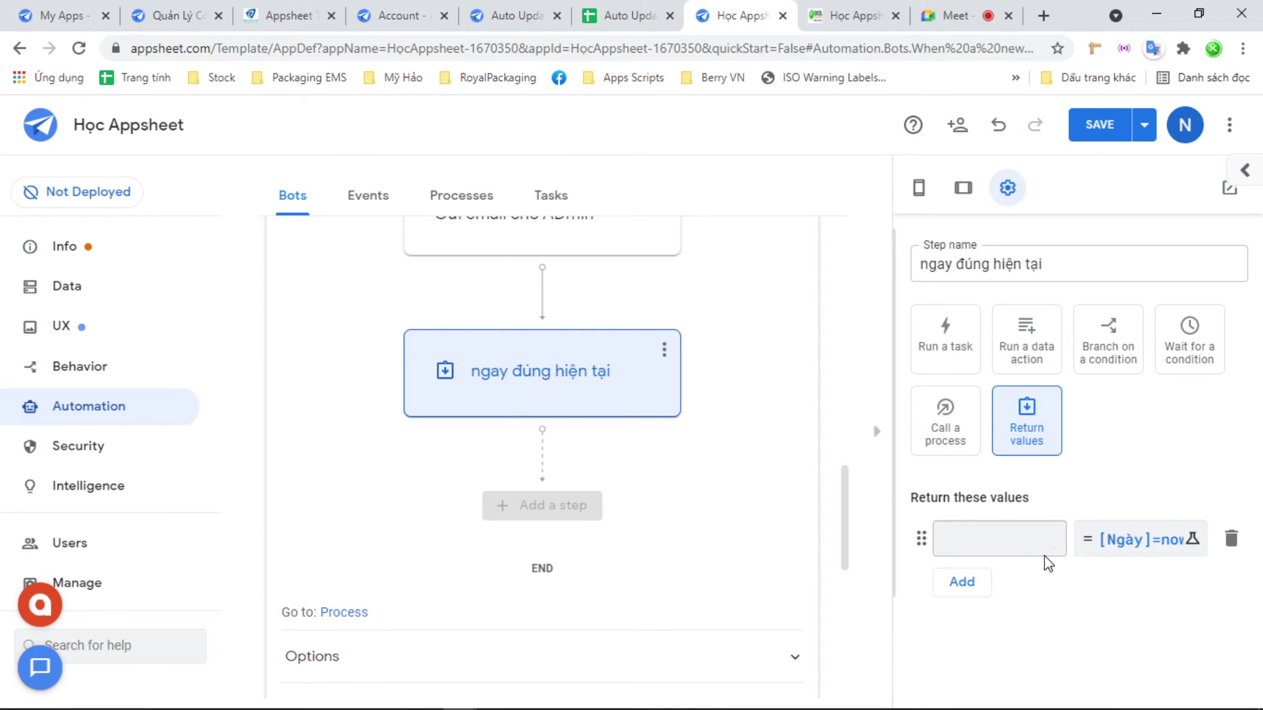
click(1019, 546)
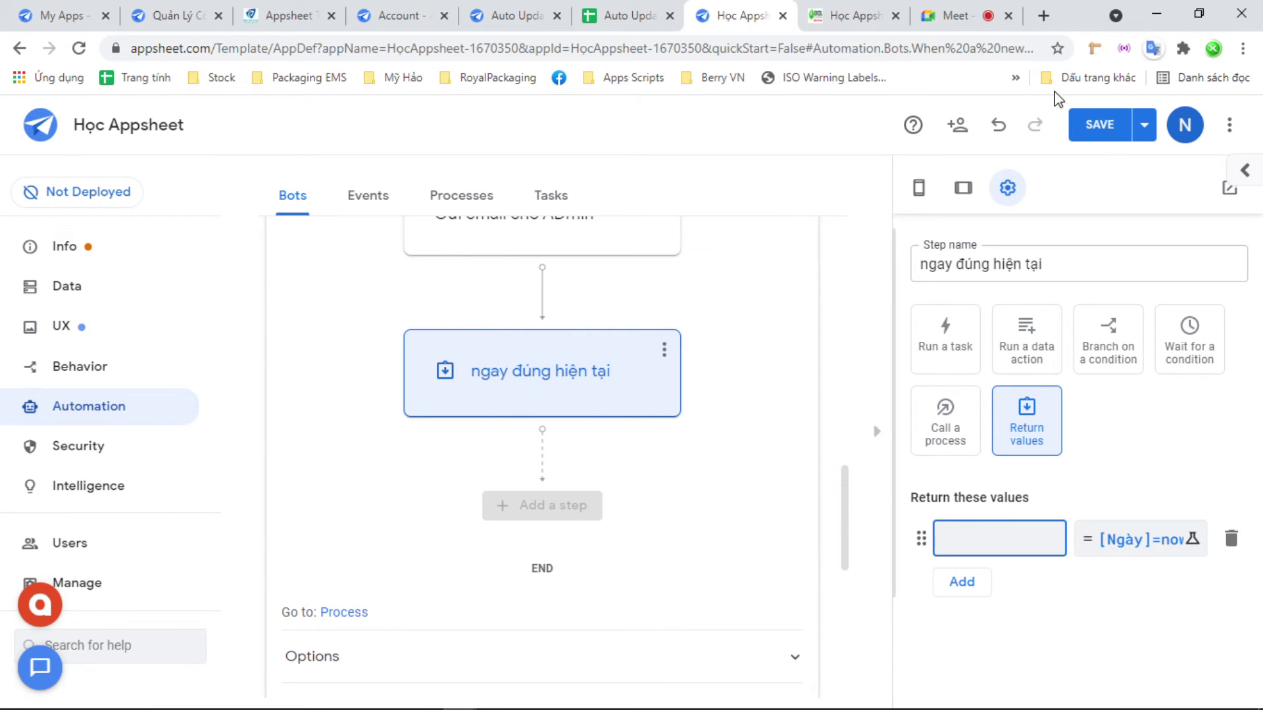
click(1097, 129)
- Fix the blank return value by naming it Ngày with expression now(), then save the app
click(1096, 128)
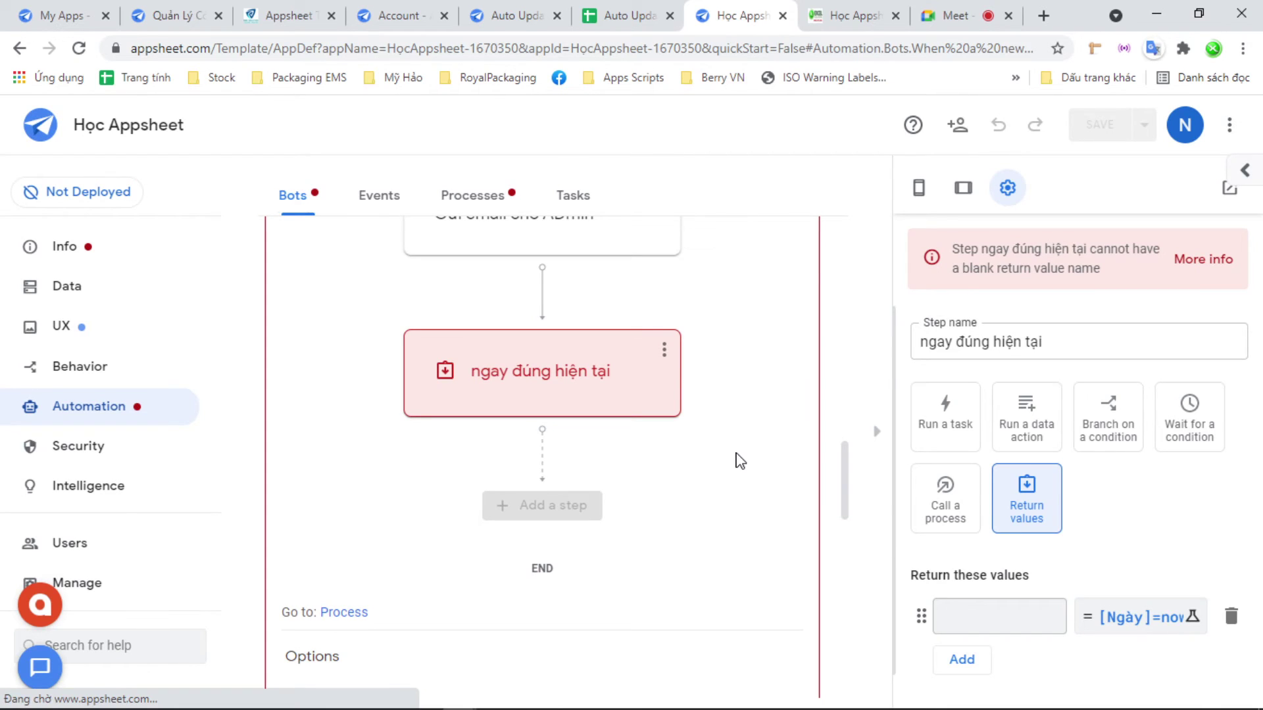
click(998, 612)
text(Ngày)
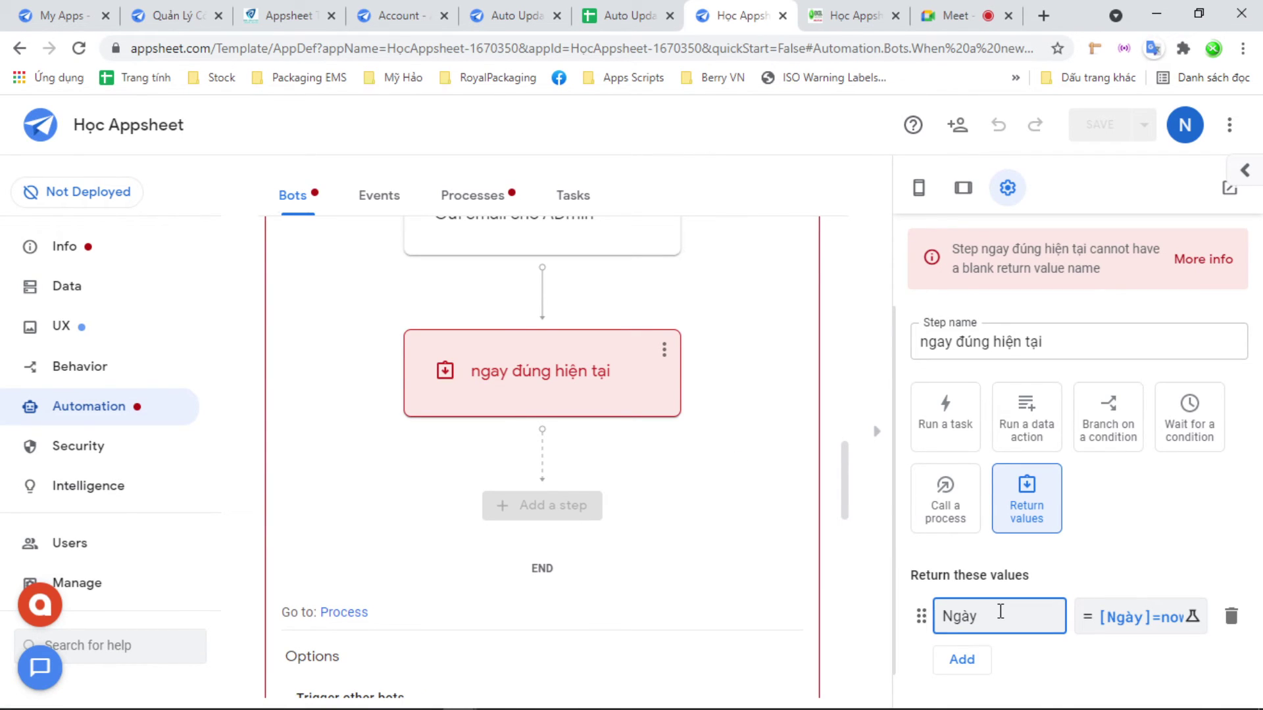
click(1111, 616)
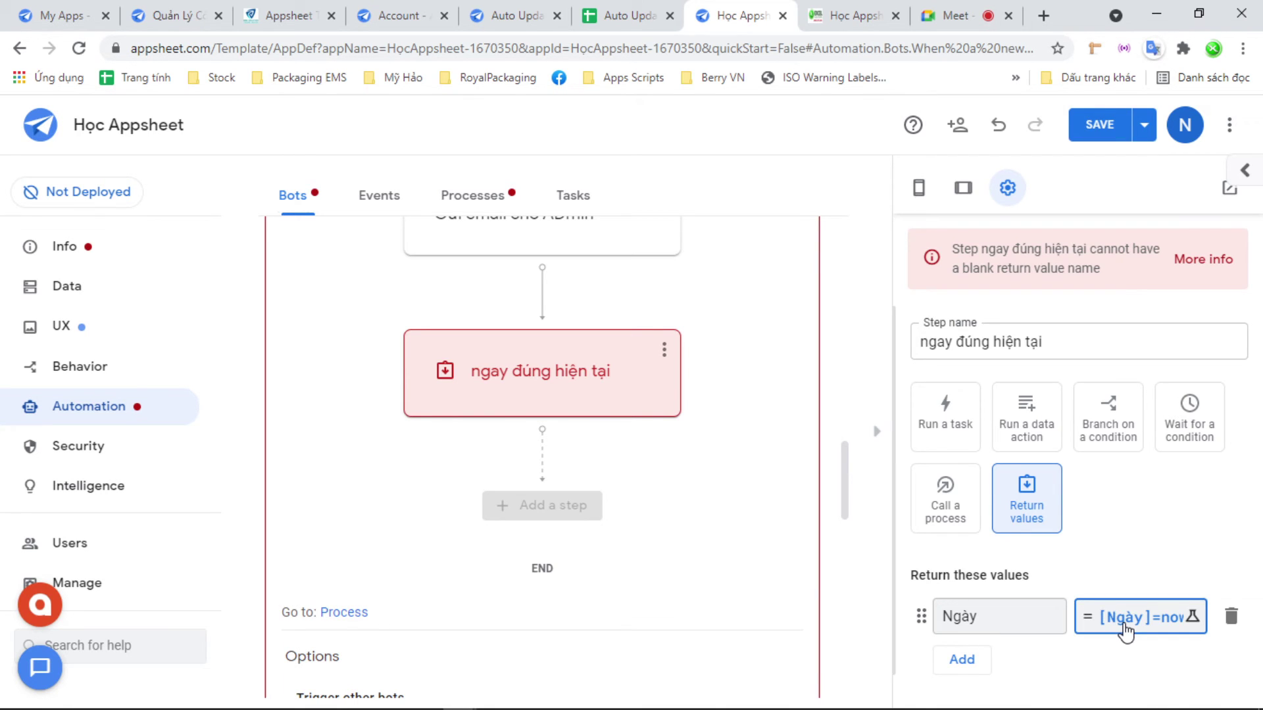
click(1126, 631)
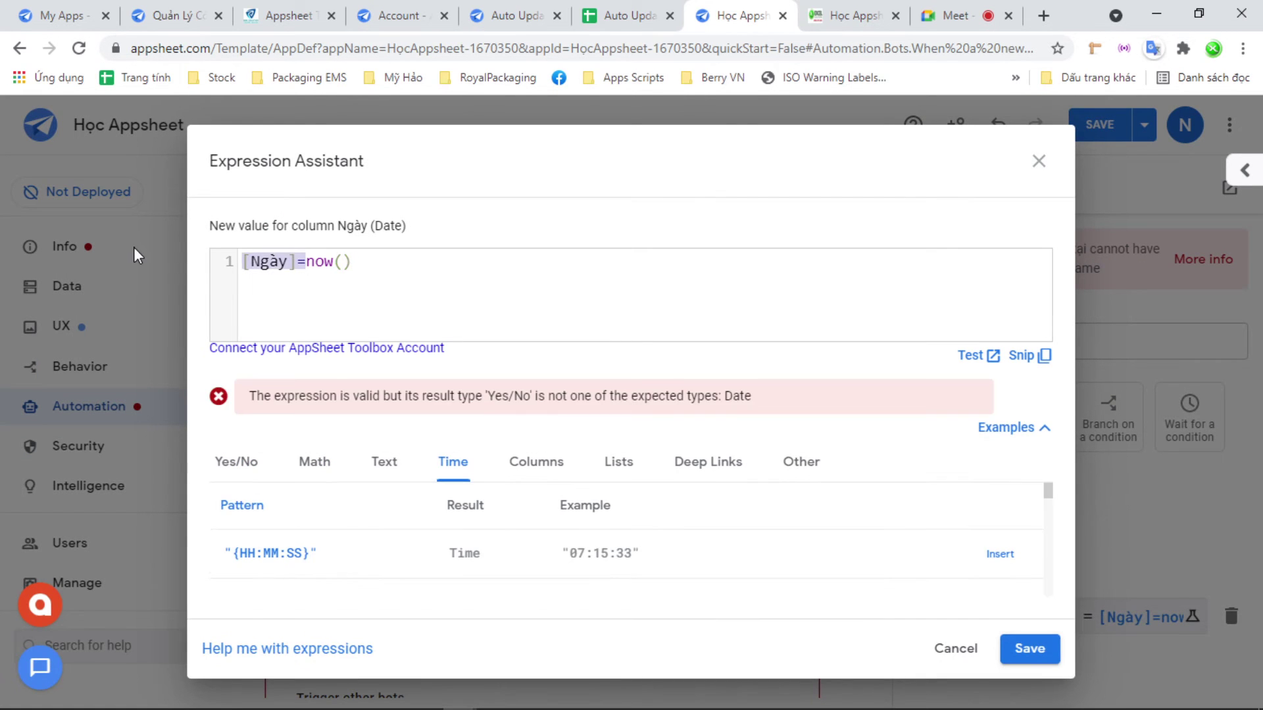
key(BackSpace)
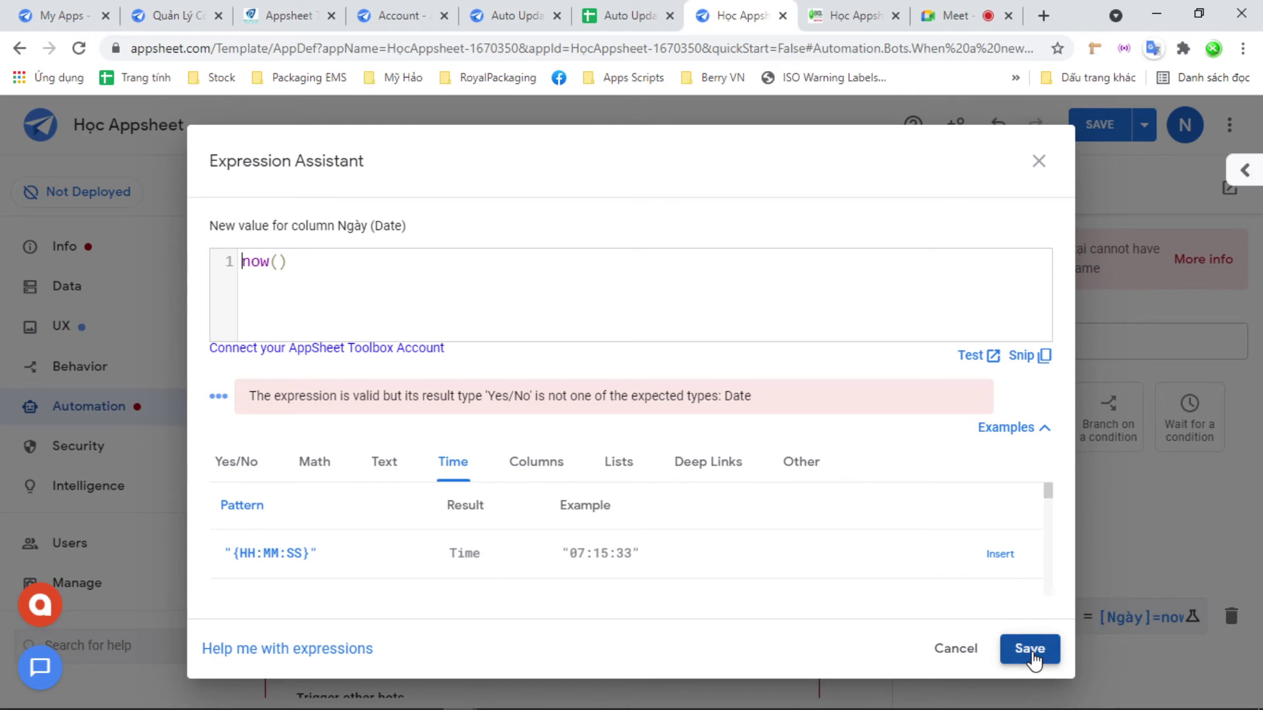
click(1032, 655)
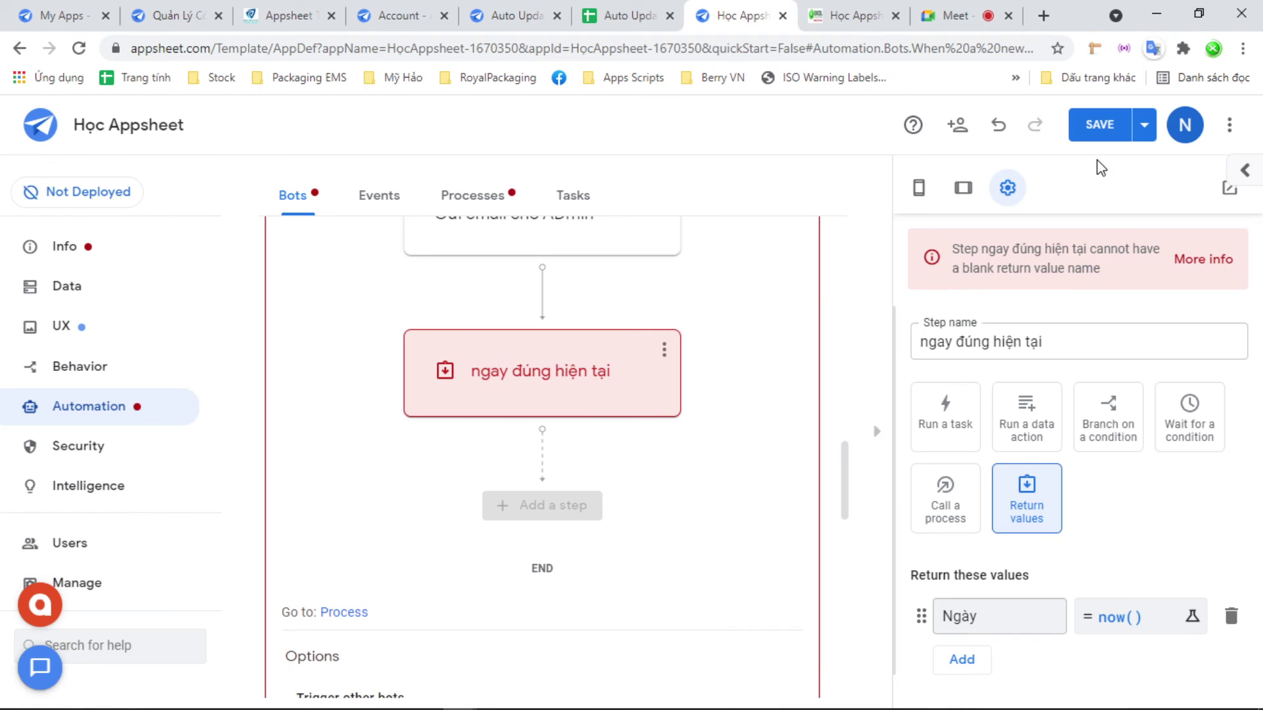
click(1088, 130)
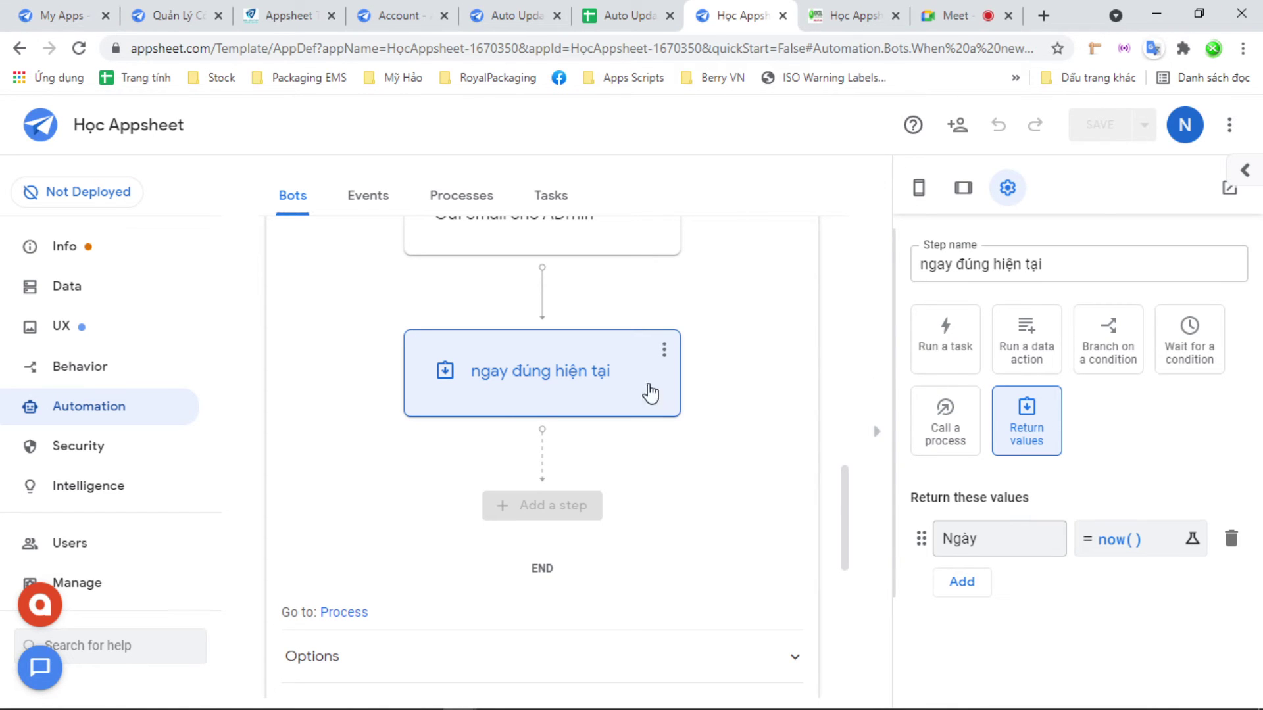
scroll(566, 398, up, 3)
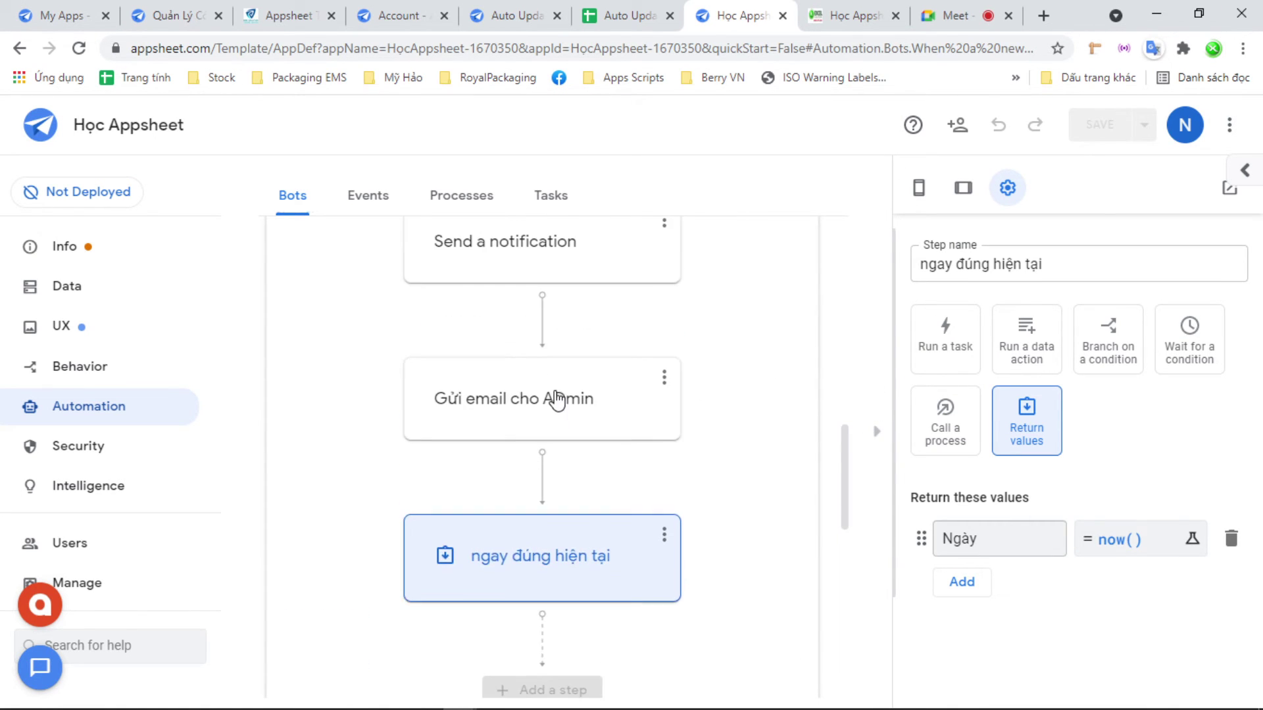
scroll(553, 396, up, 4)
scroll(551, 394, down, 5)
scroll(546, 393, up, 4)
scroll(553, 382, up, 3)
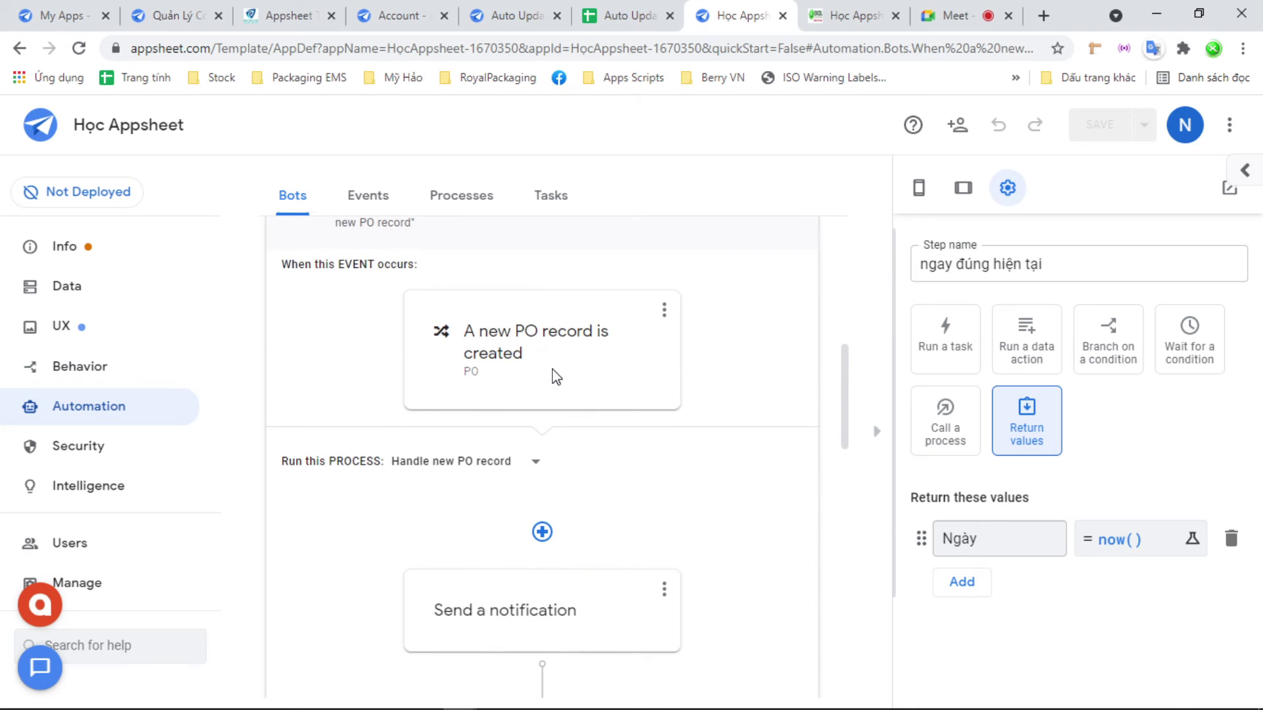
click(524, 355)
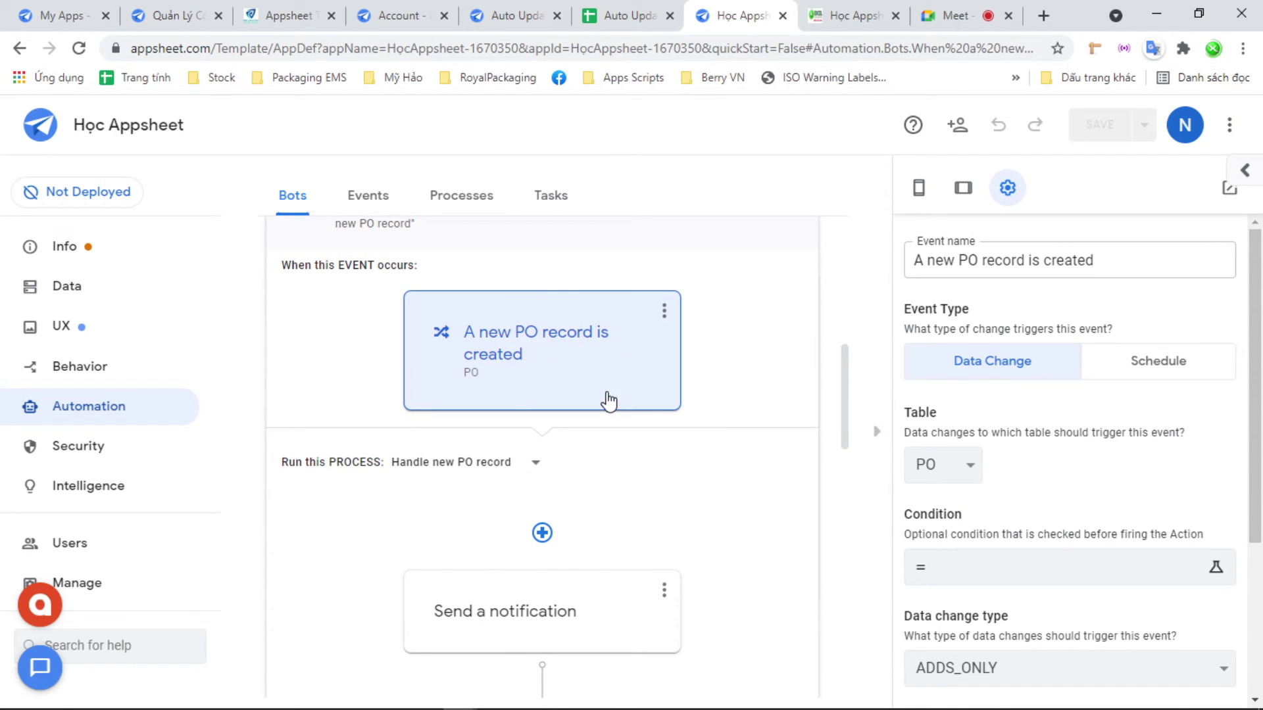
scroll(601, 400, down, 2)
scroll(600, 400, down, 3)
click(597, 340)
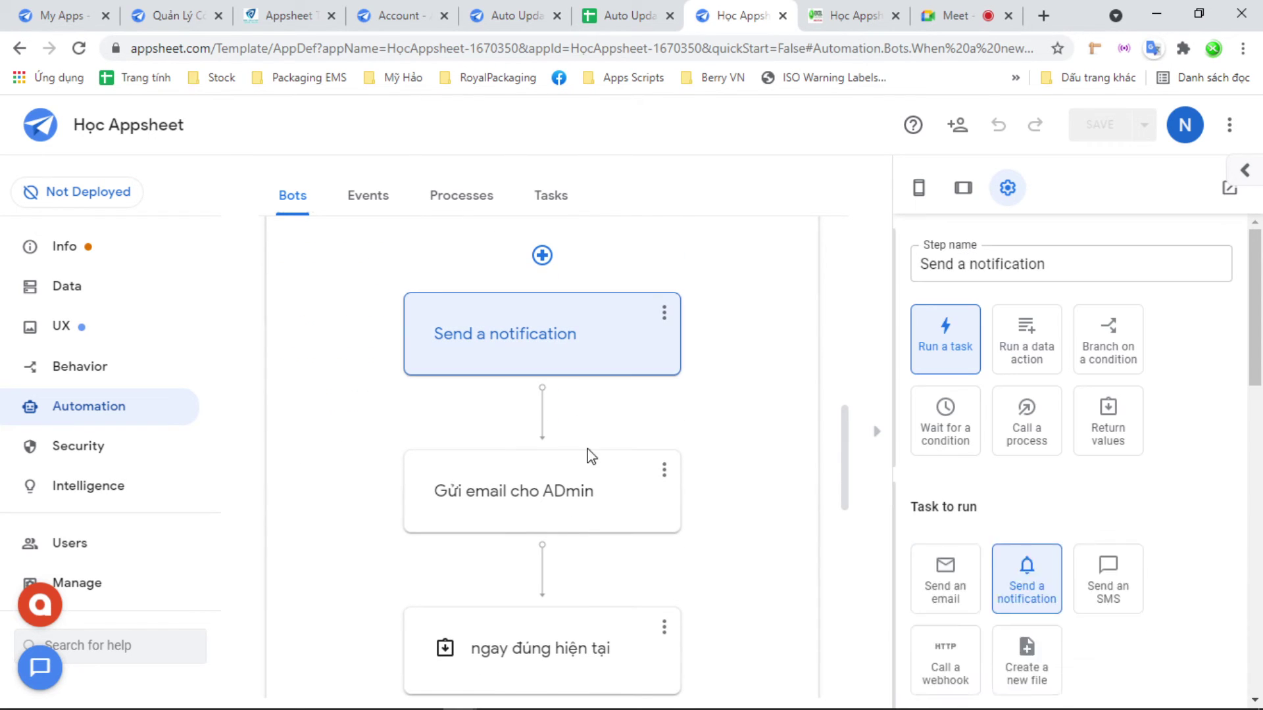
click(563, 513)
scroll(566, 520, down, 3)
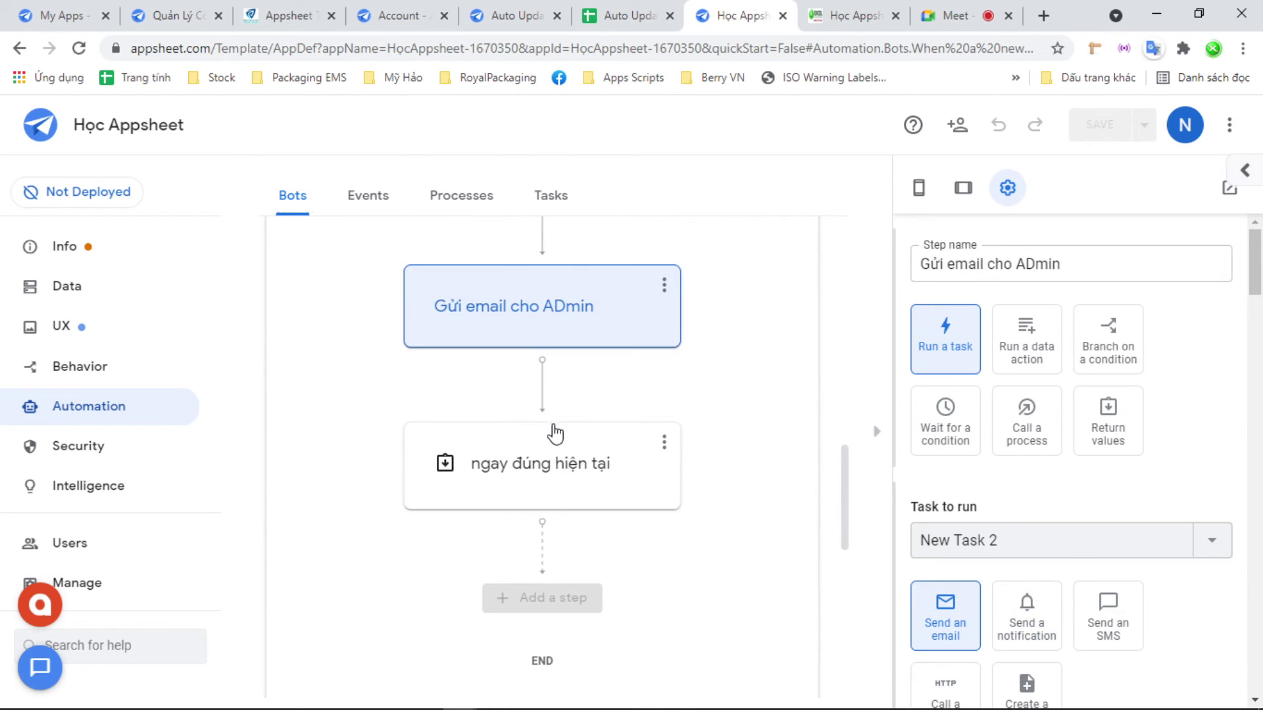
click(555, 434)
scroll(563, 362, up, 2)
click(567, 259)
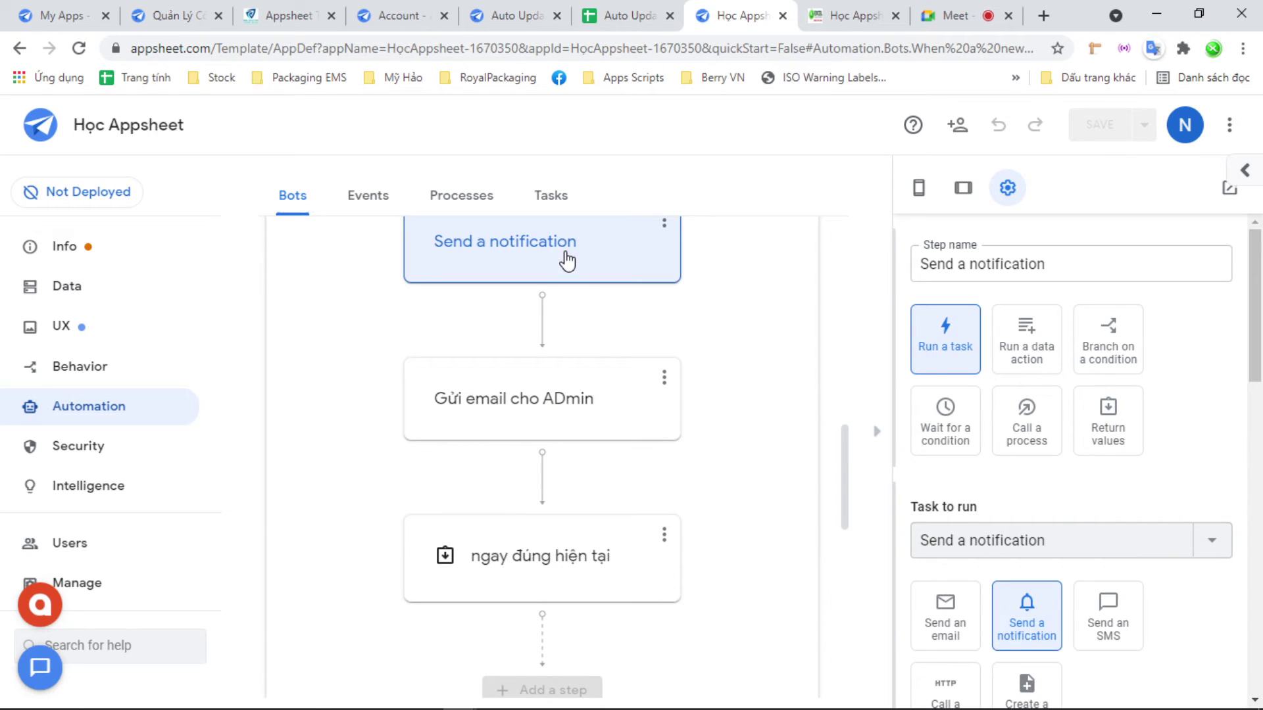
click(531, 403)
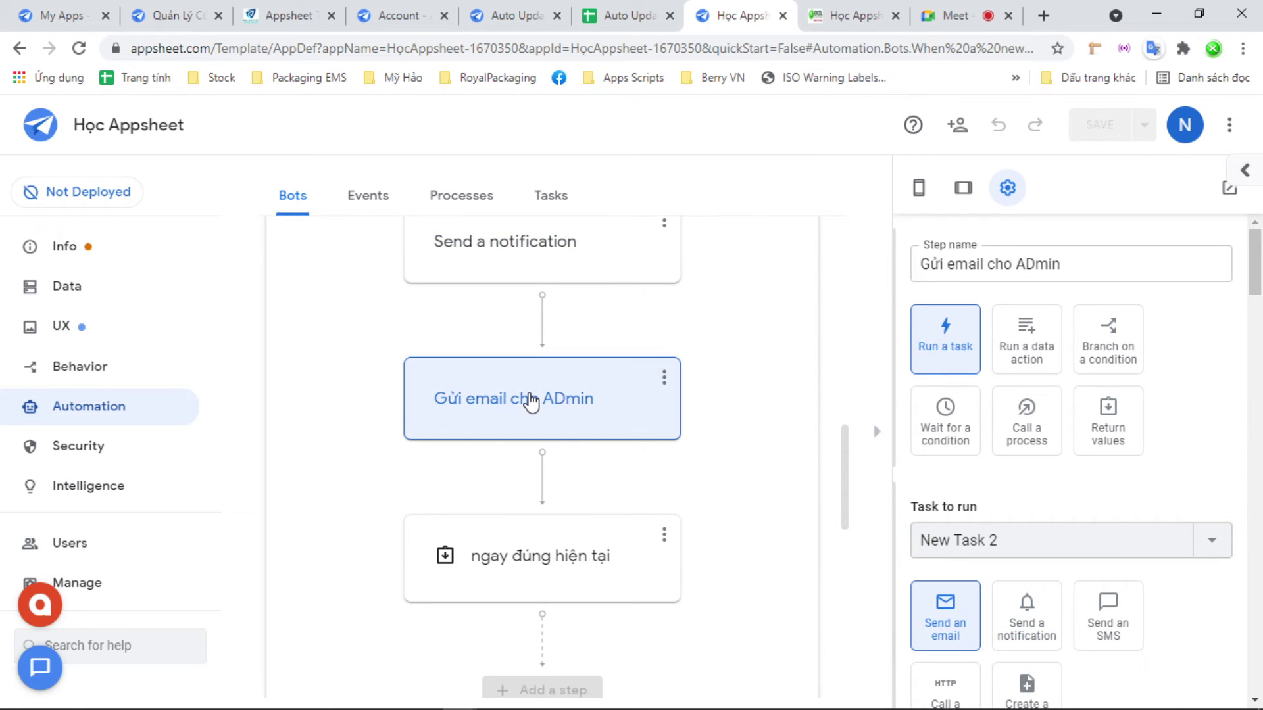
click(517, 557)
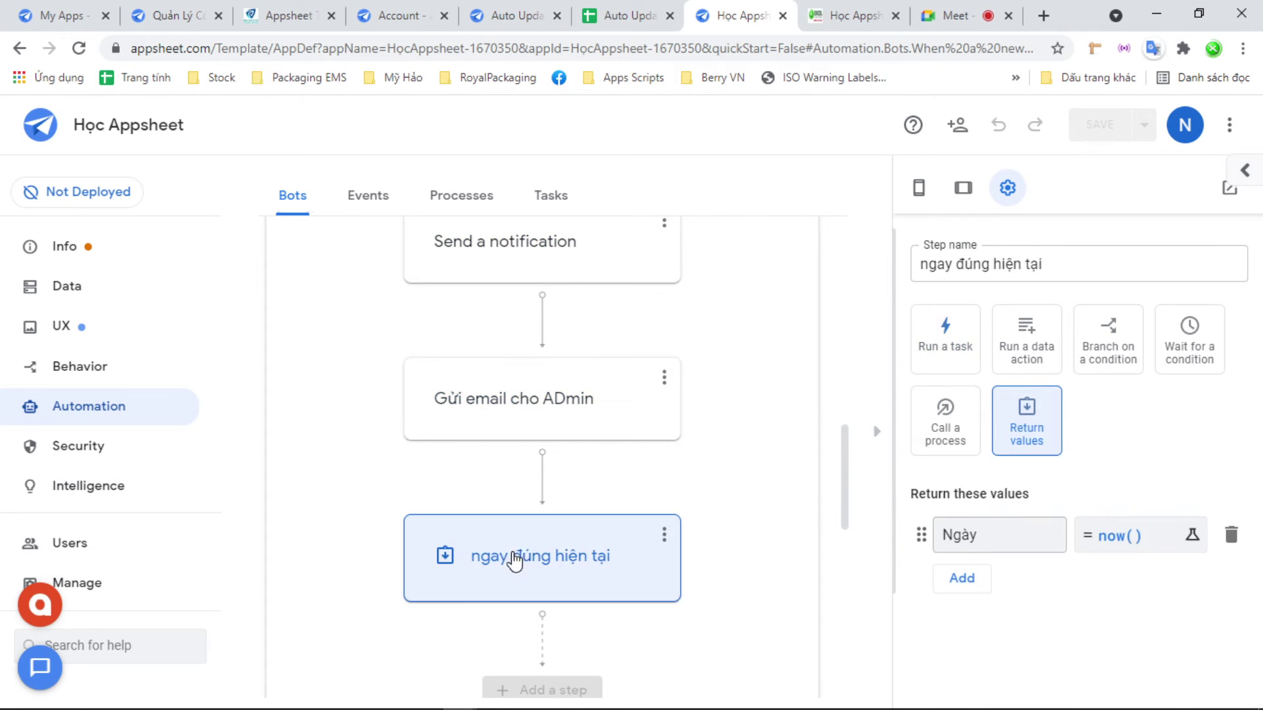
scroll(573, 532, up, 3)
scroll(570, 525, down, 3)
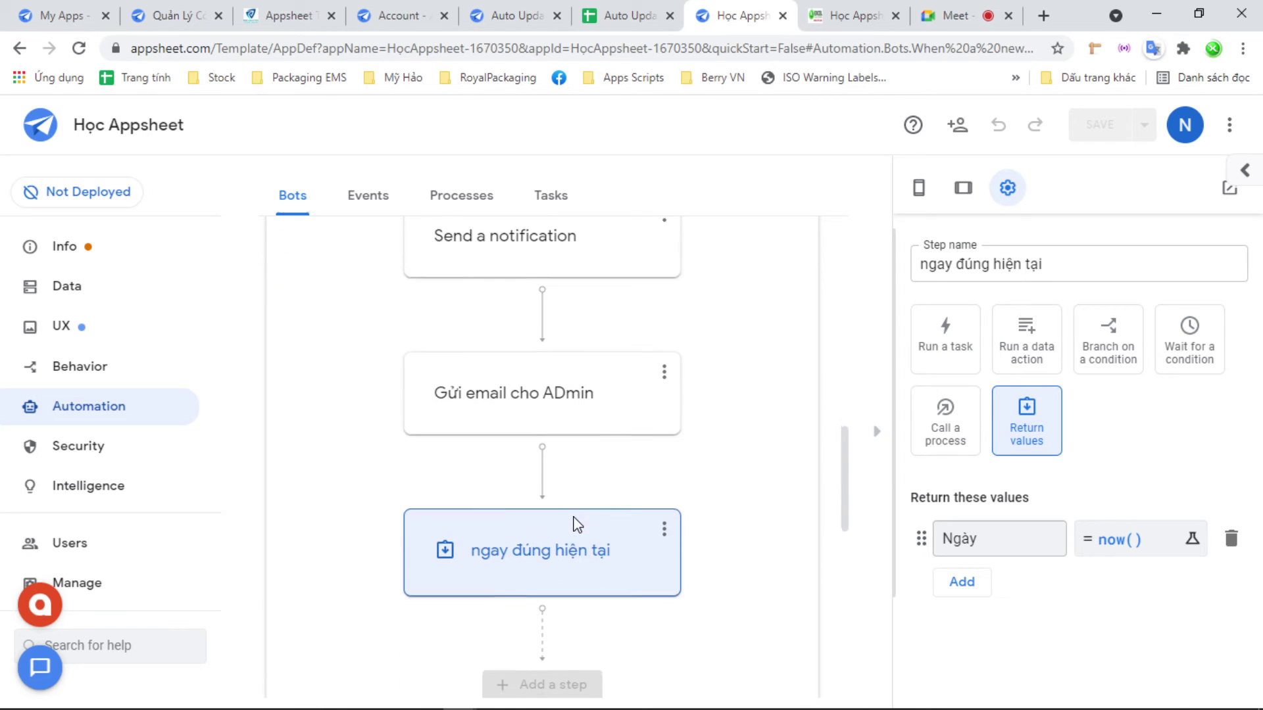
scroll(575, 524, down, 2)
drag(465, 327, 458, 504)
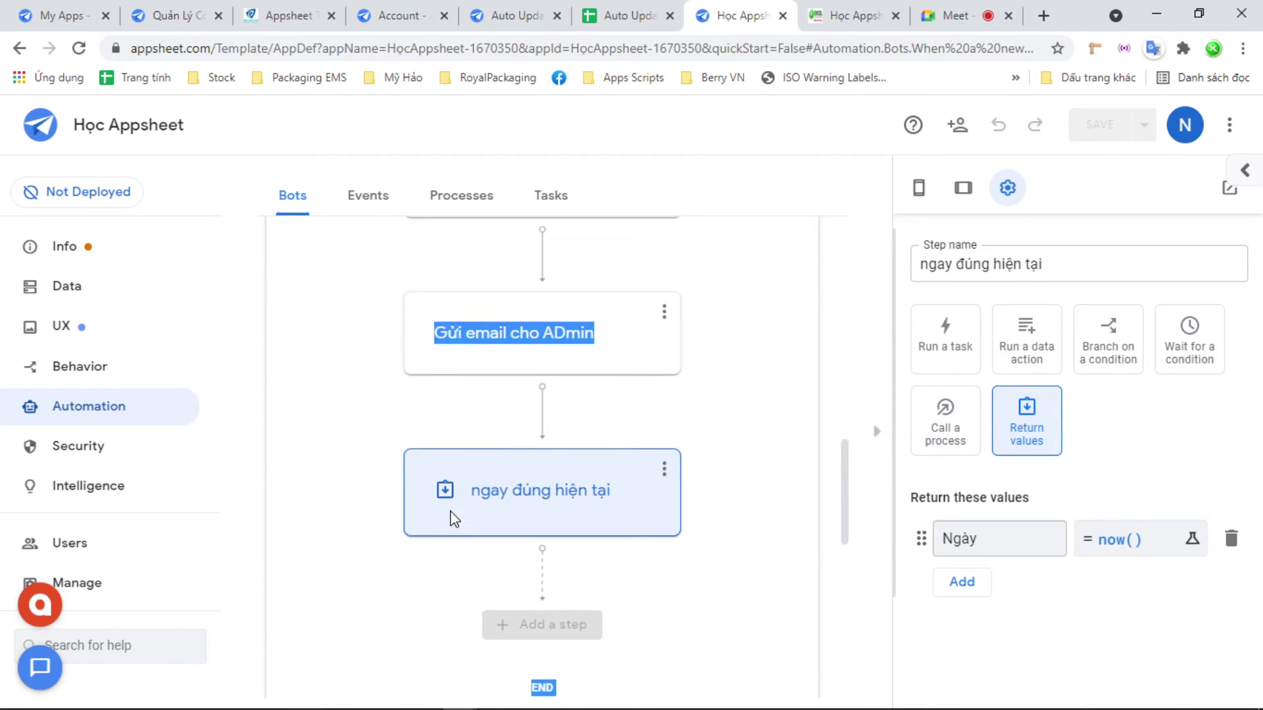
scroll(458, 493, up, 2)
scroll(458, 477, up, 3)
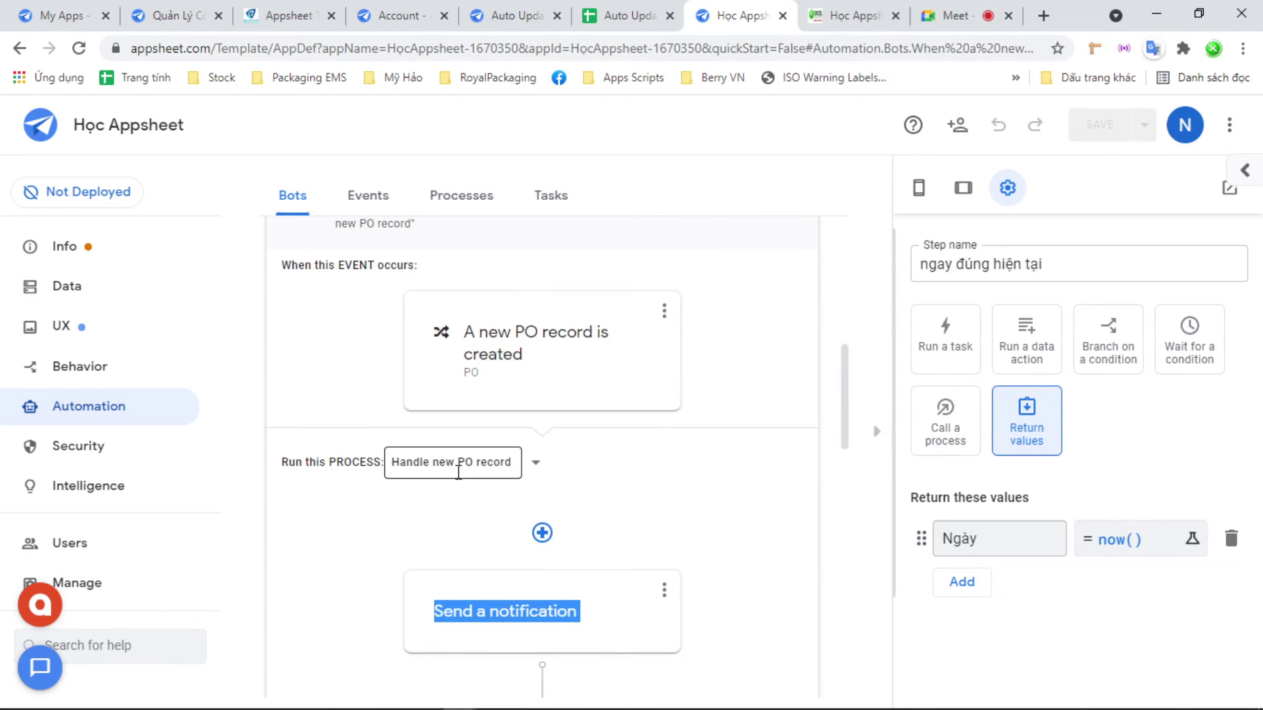
scroll(459, 472, down, 3)
scroll(460, 474, down, 1)
click(664, 626)
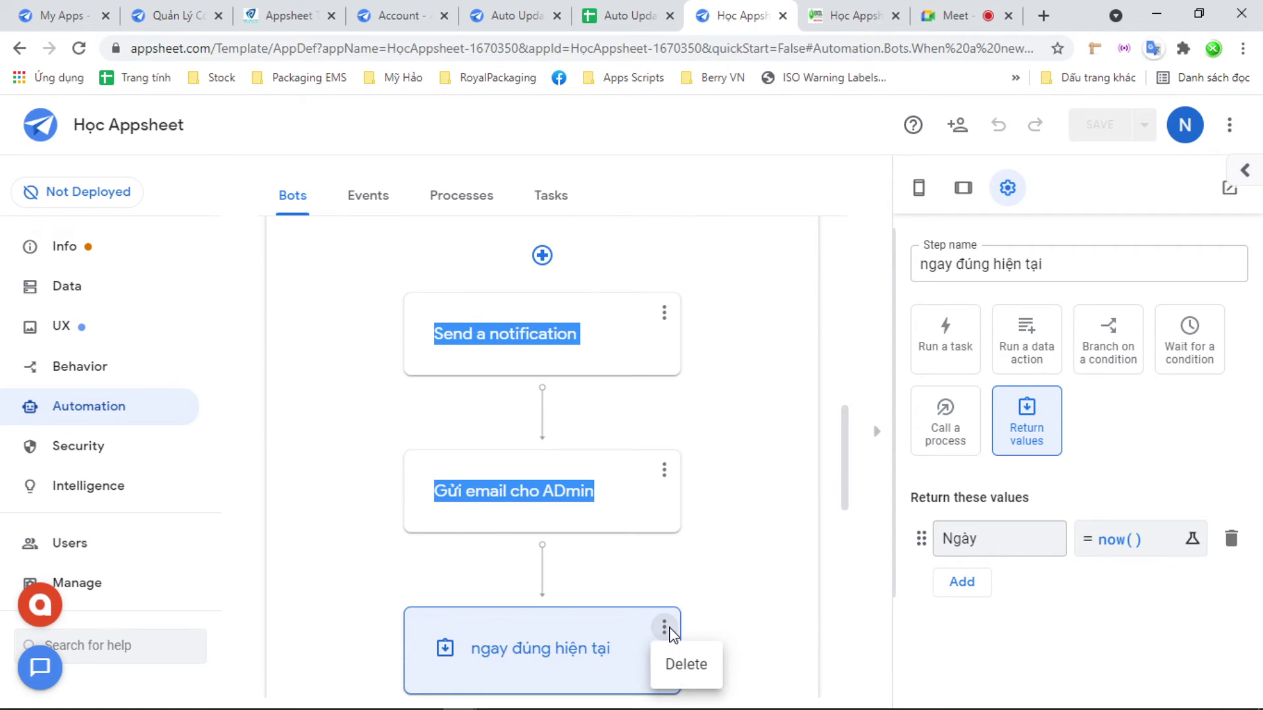
click(638, 622)
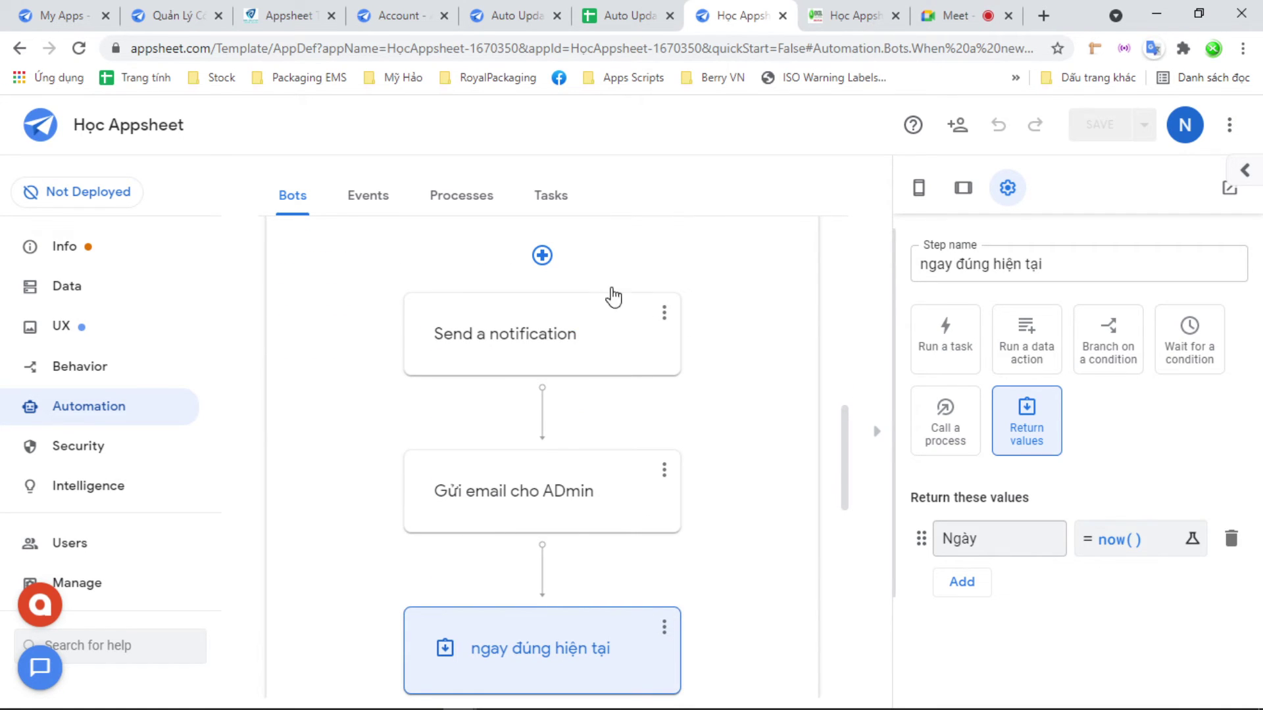
scroll(687, 314, up, 2)
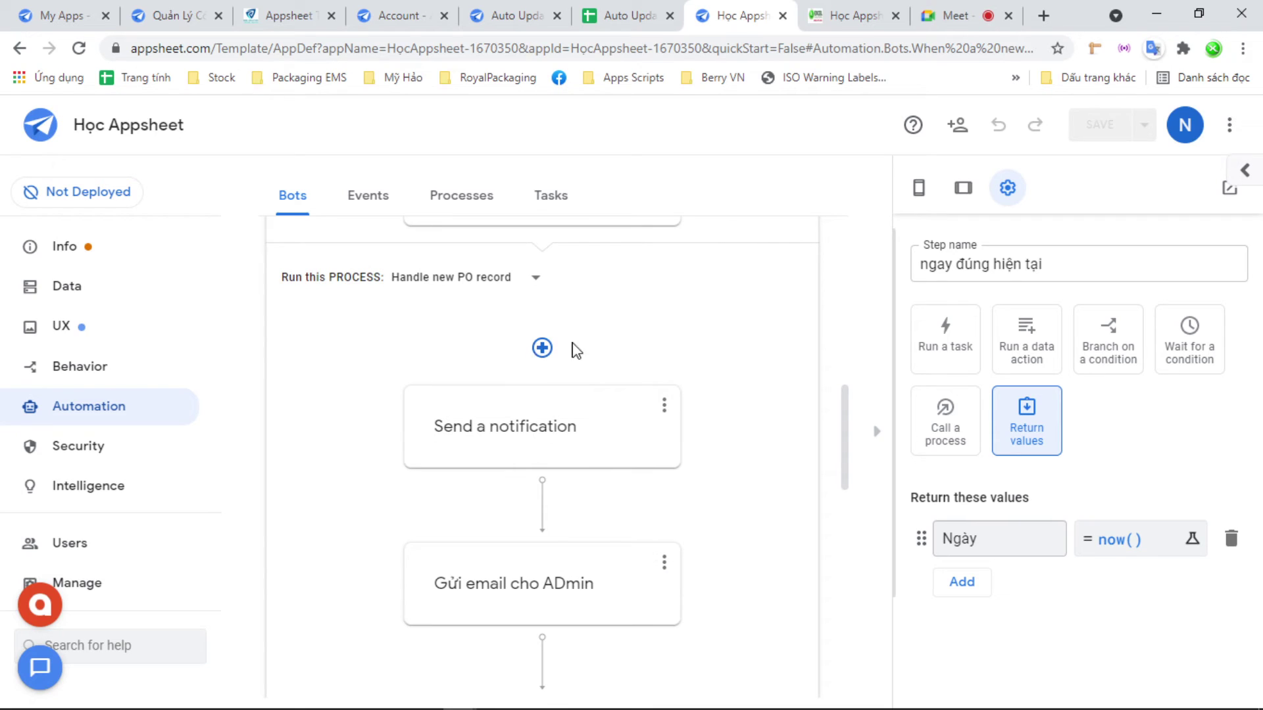
scroll(602, 348, down, 3)
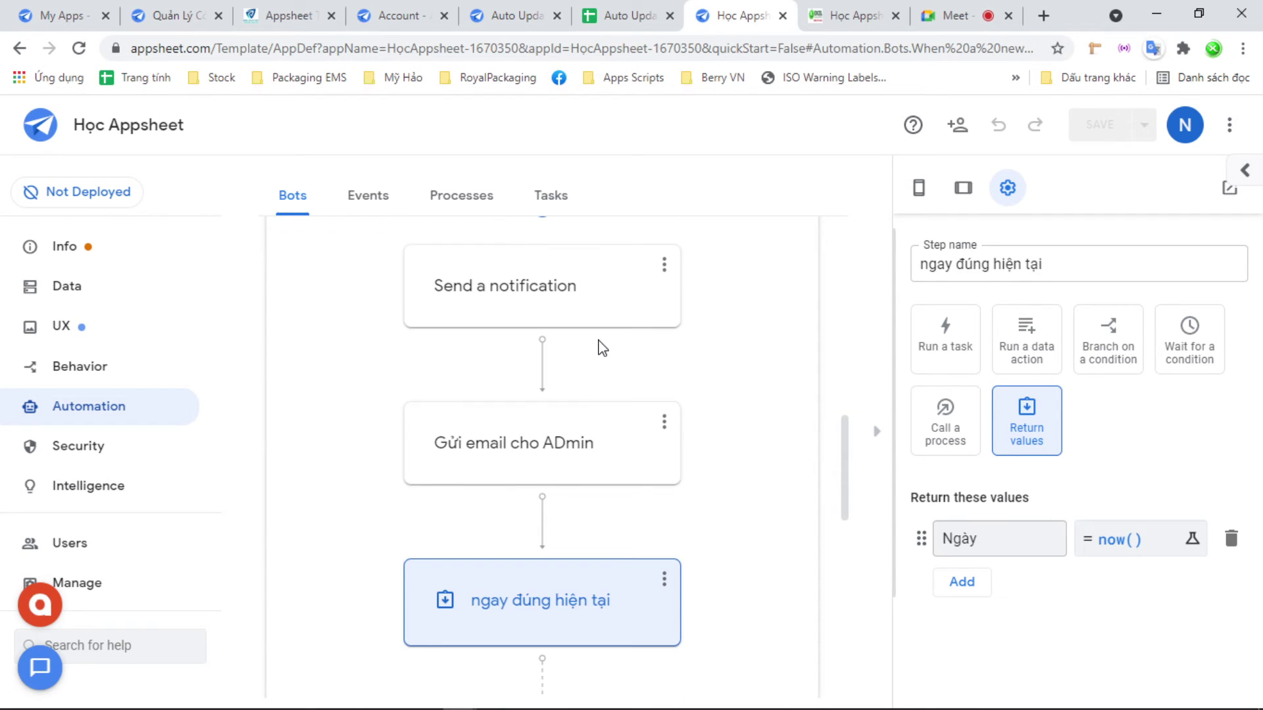
scroll(602, 348, down, 4)
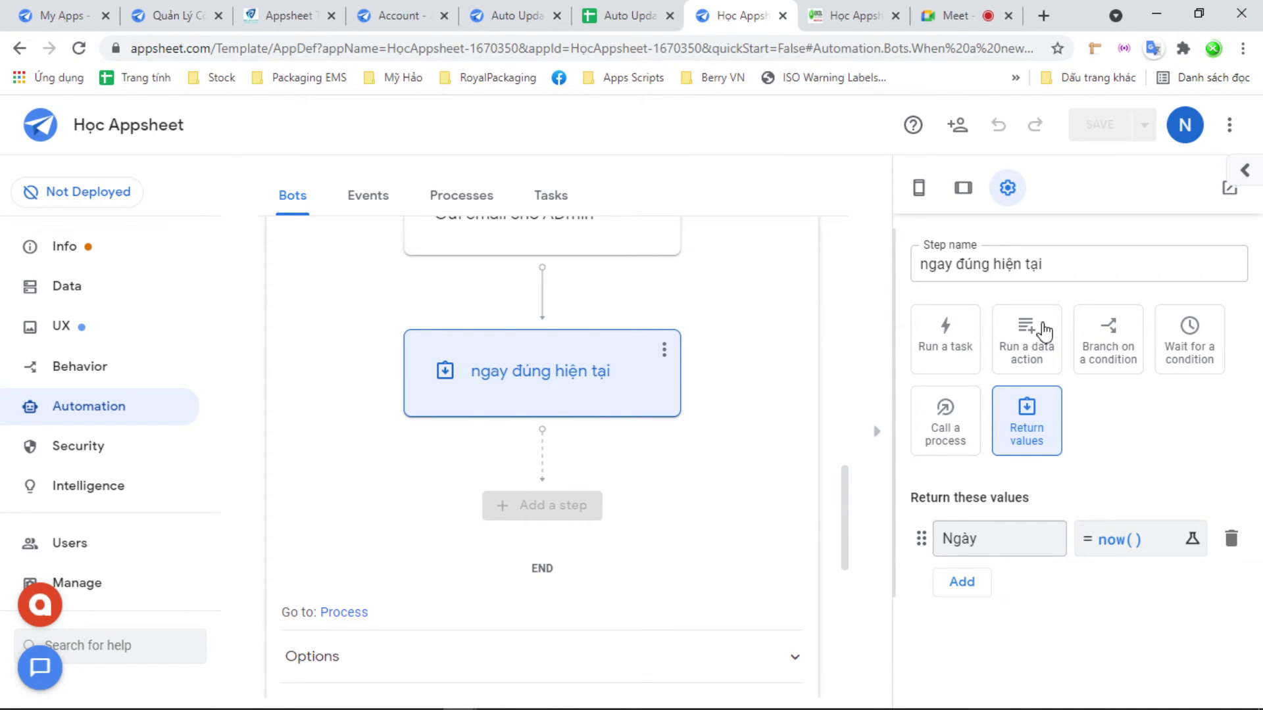
scroll(579, 289, up, 3)
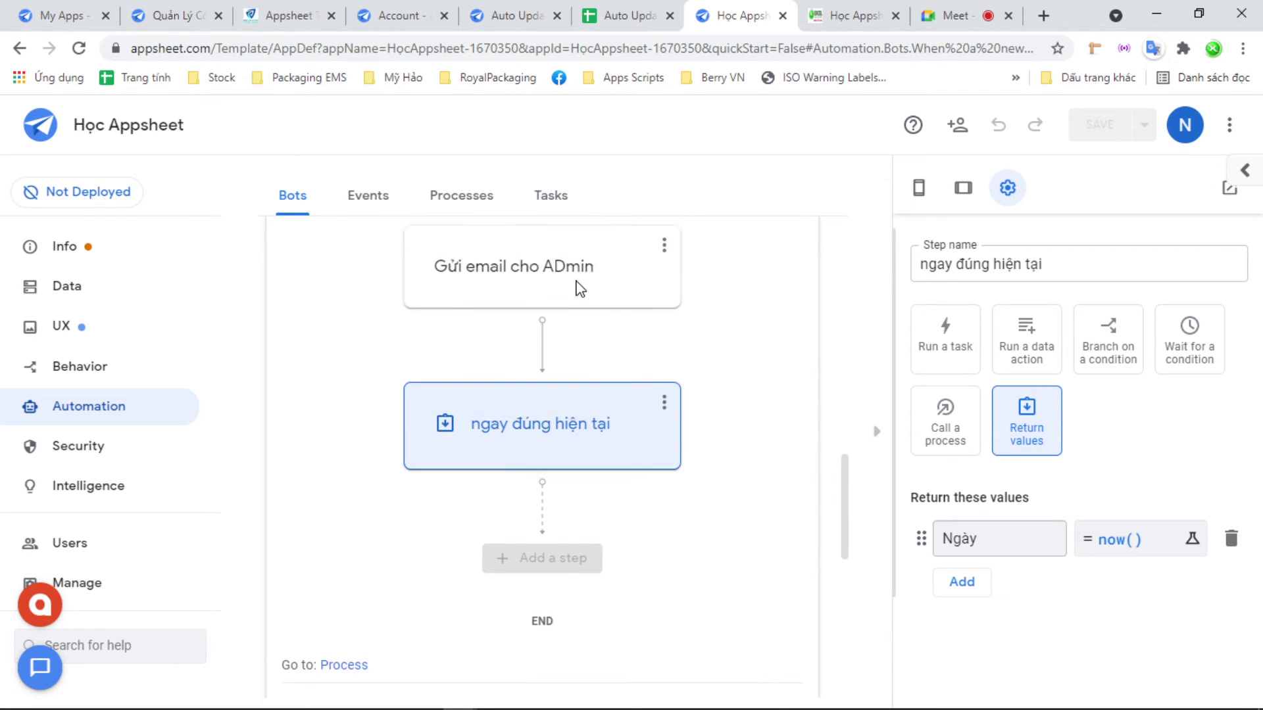
scroll(576, 388, up, 5)
click(558, 362)
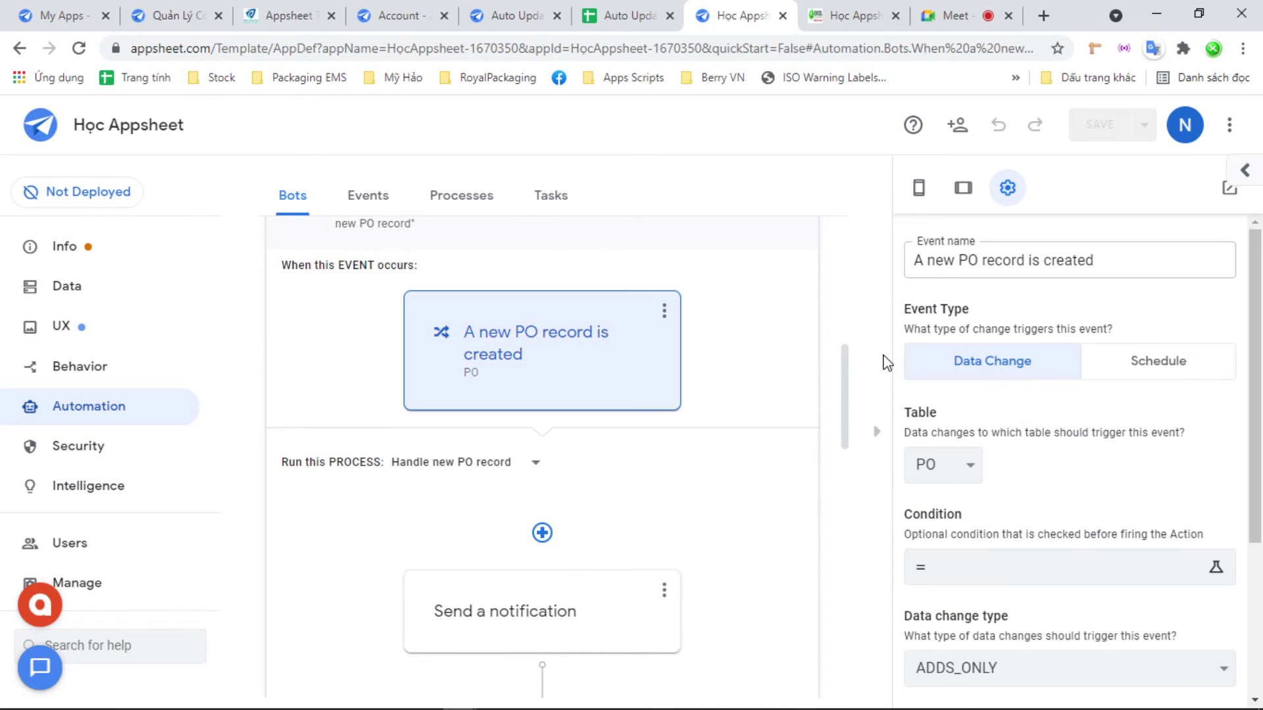
scroll(1045, 403, down, 3)
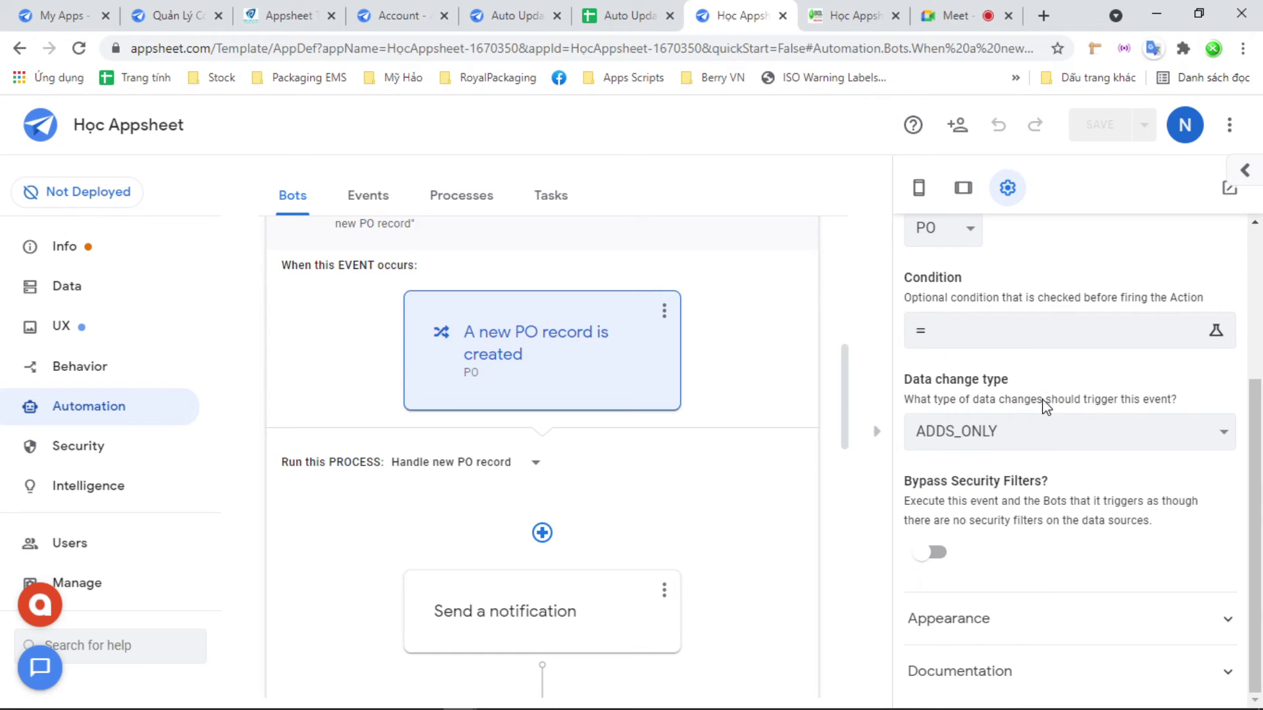
scroll(1046, 406, up, 3)
scroll(1045, 402, down, 2)
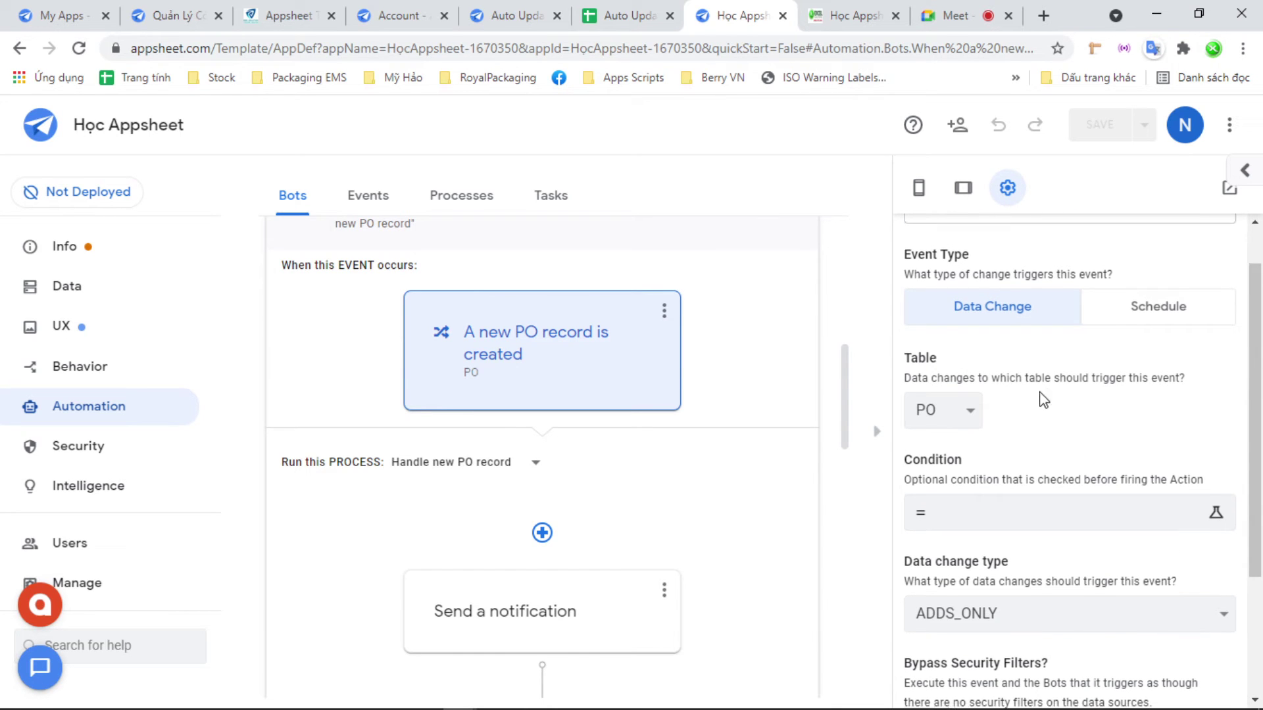
click(526, 607)
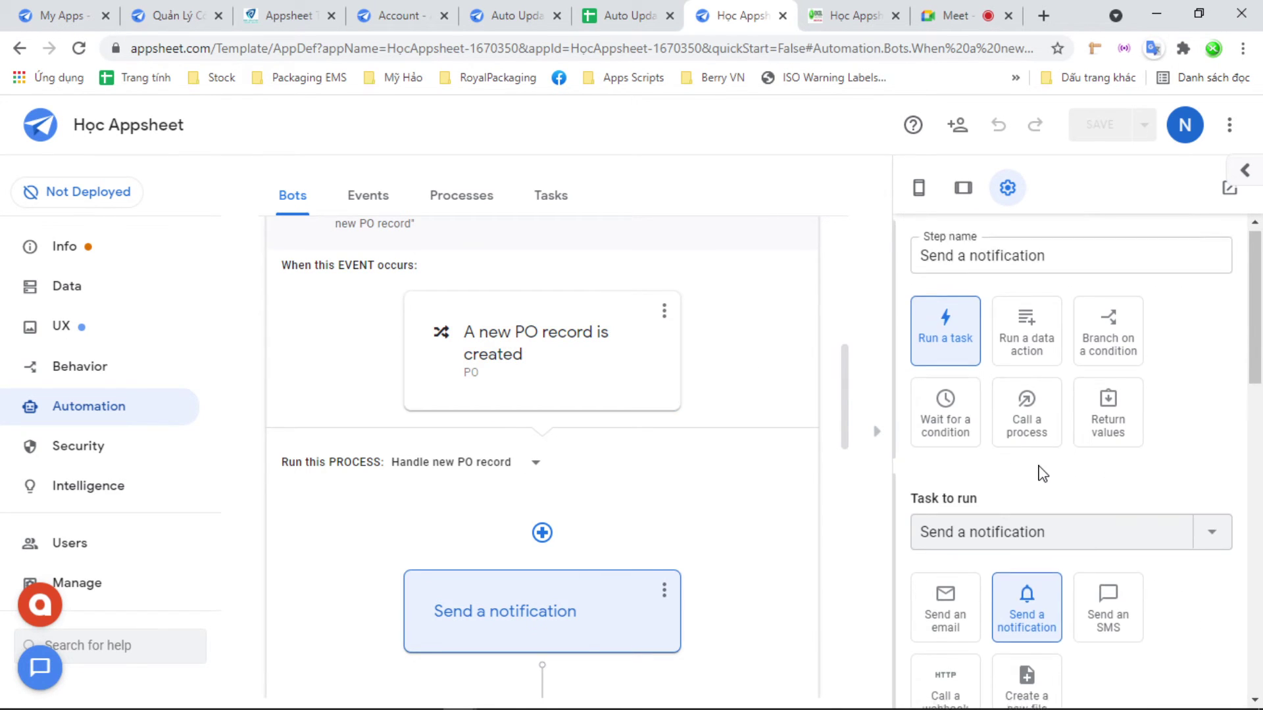
scroll(1052, 467, down, 2)
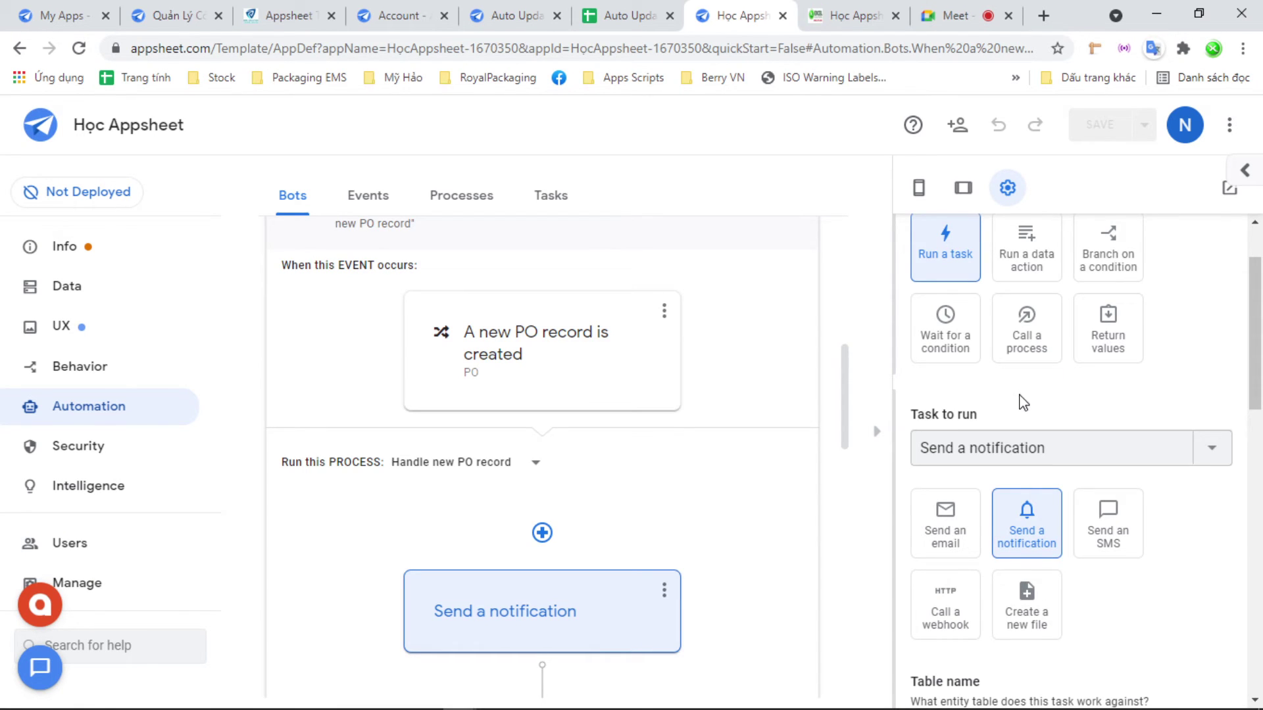
- Set the bot step to run a task and choose Send a notification as the task
scroll(1022, 402, up, 2)
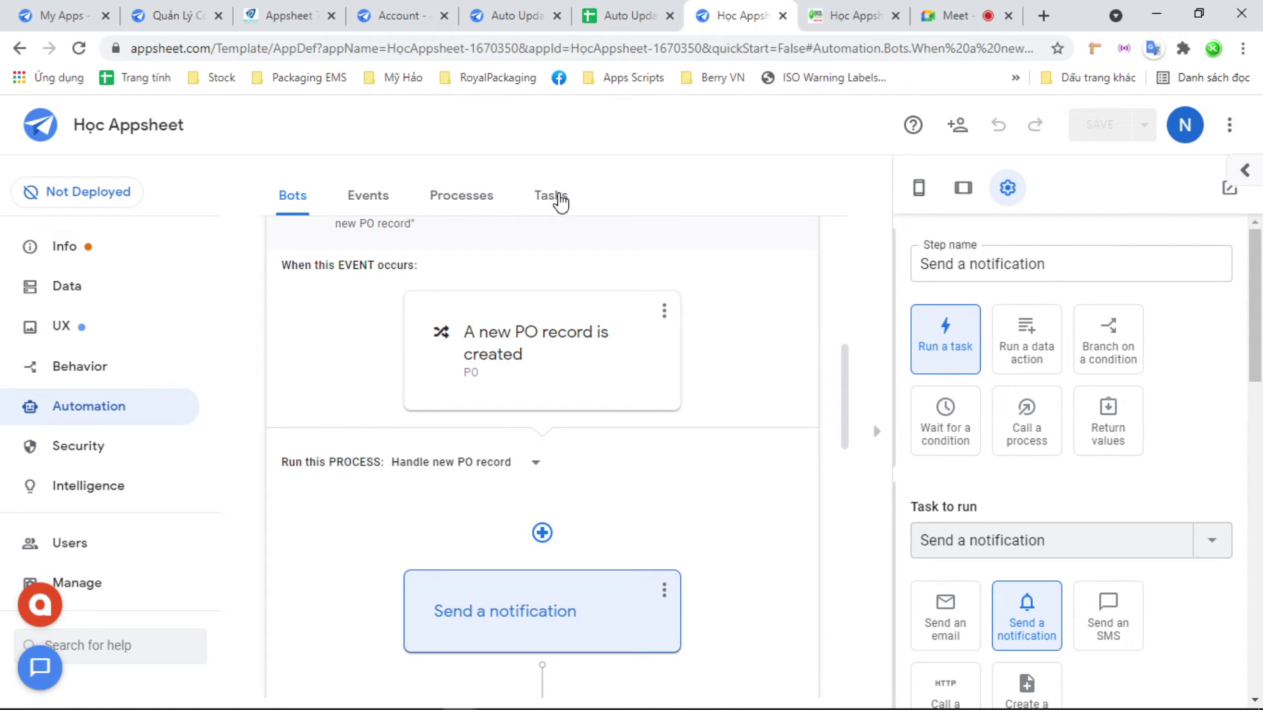
click(1027, 358)
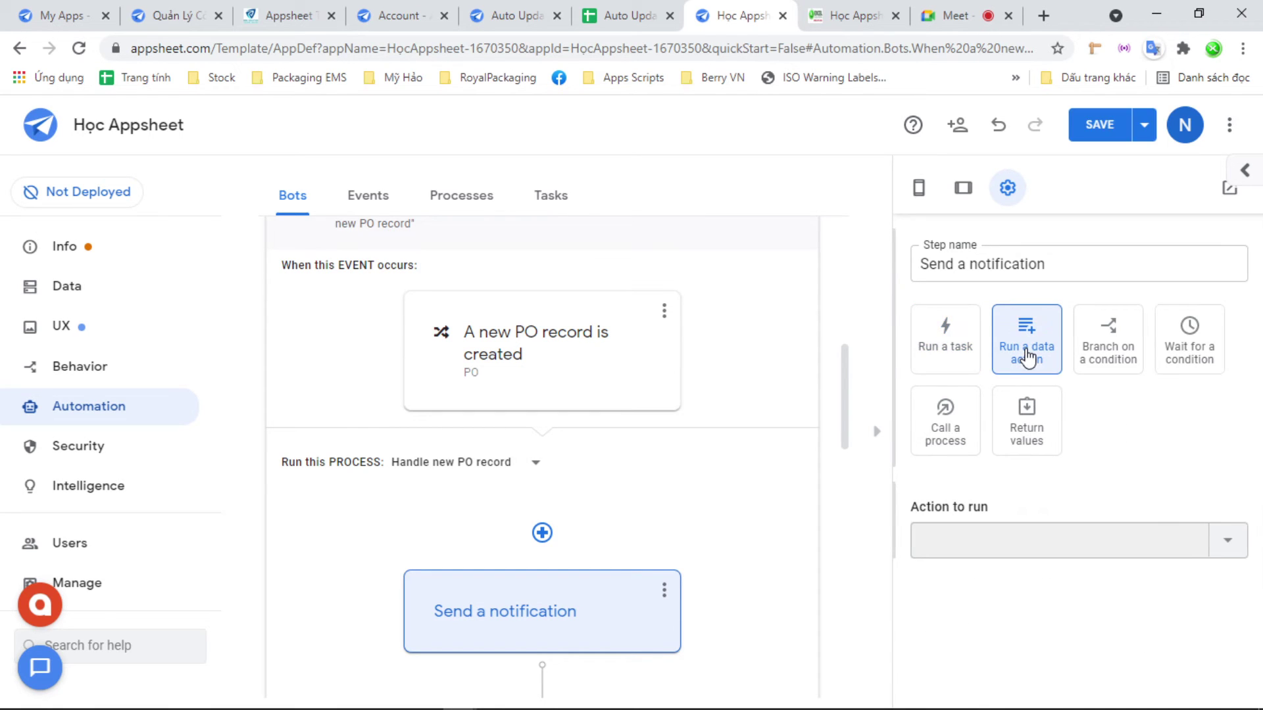
click(946, 348)
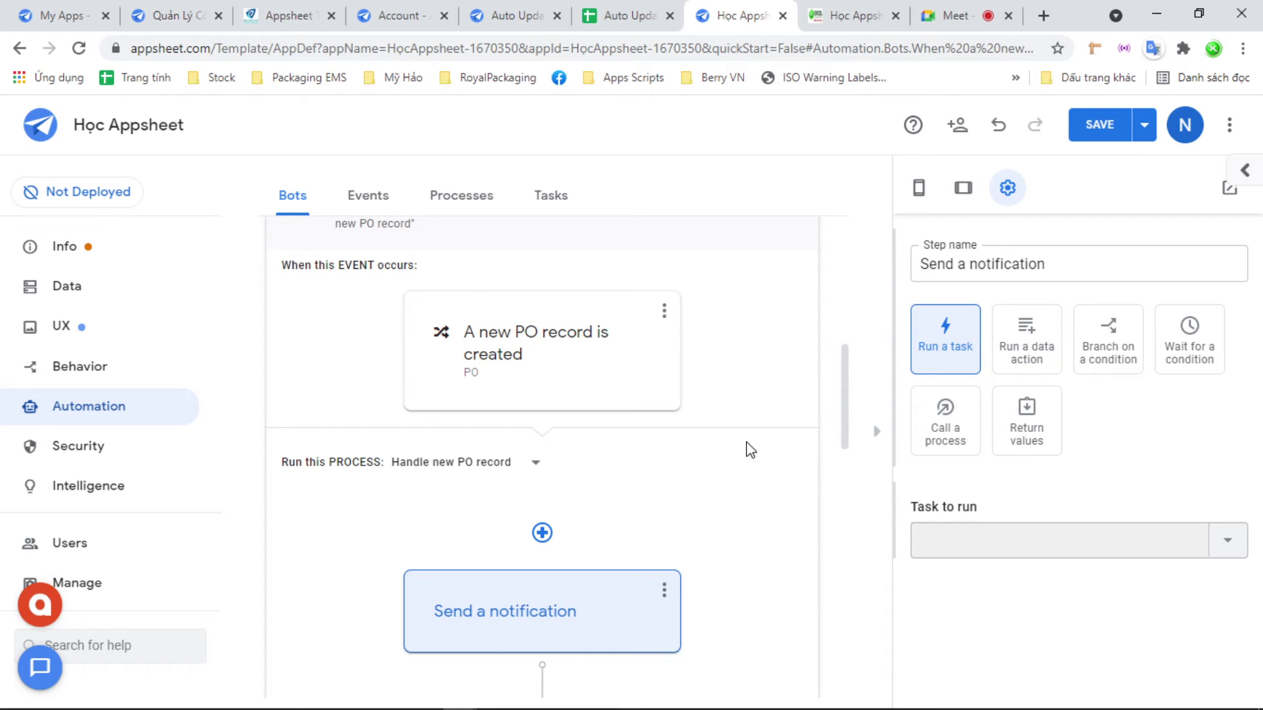
click(1147, 544)
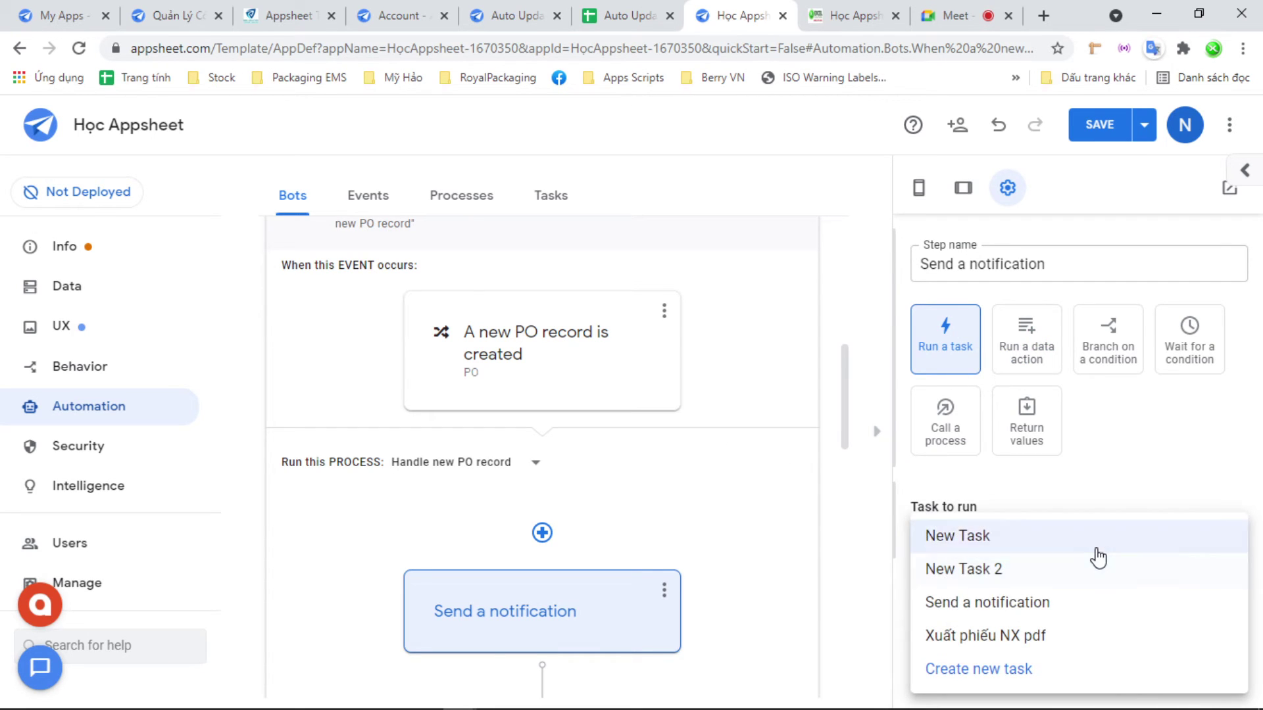
click(1041, 613)
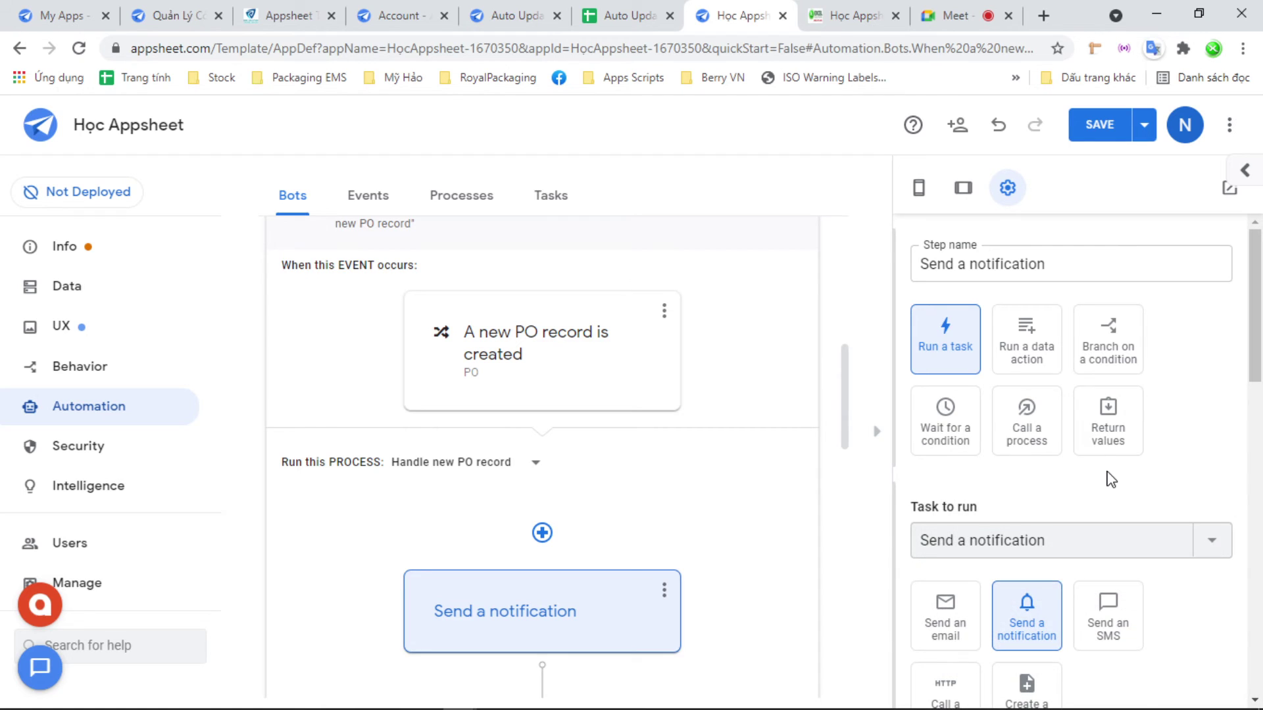
- Show the automation Processes list, including Handle new PO record
scroll(1212, 423, down, 10)
scroll(1212, 423, down, 1)
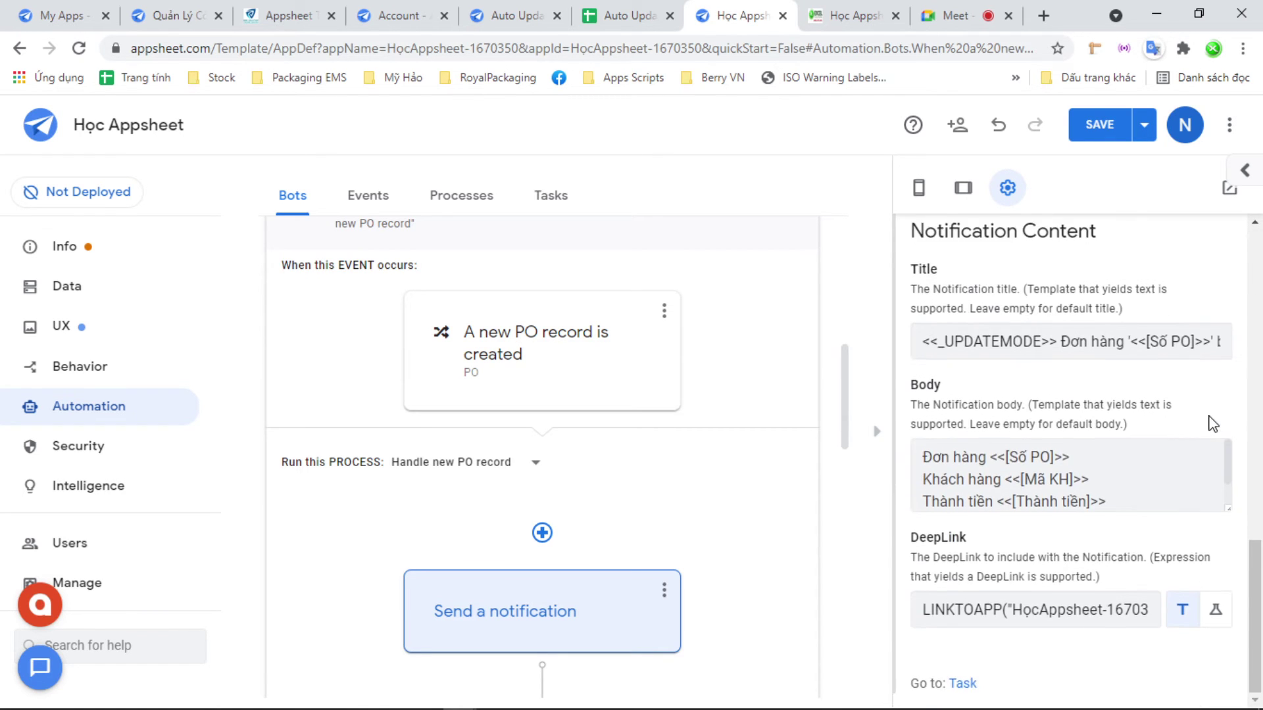
scroll(1212, 423, up, 7)
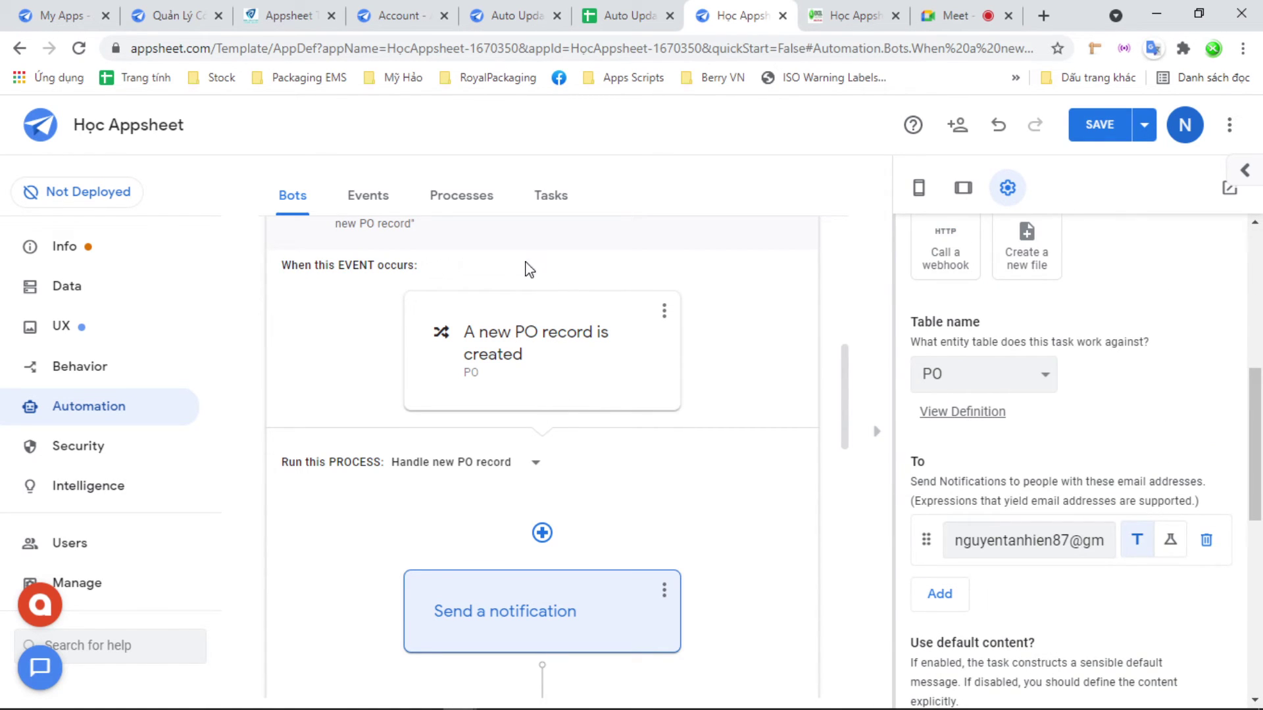
click(454, 196)
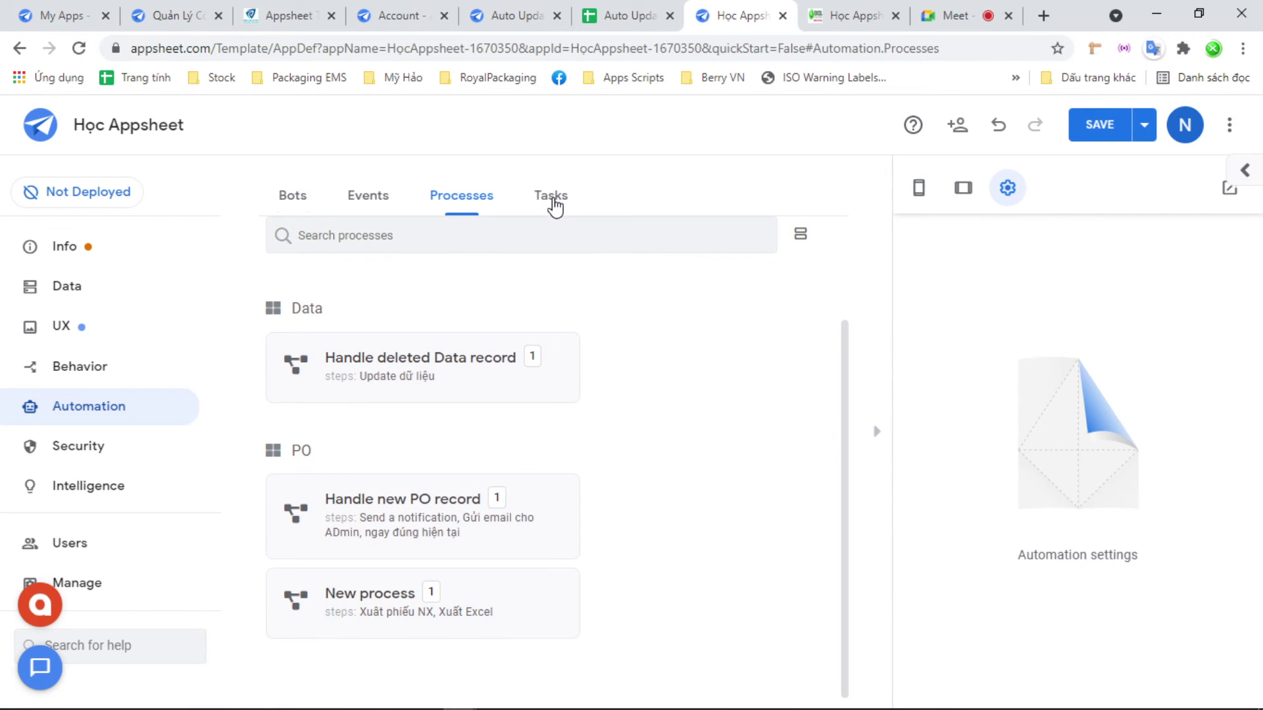
- Cycle through the automation Tasks, Events and Processes lists
click(554, 207)
scroll(608, 411, down, 5)
scroll(471, 388, up, 4)
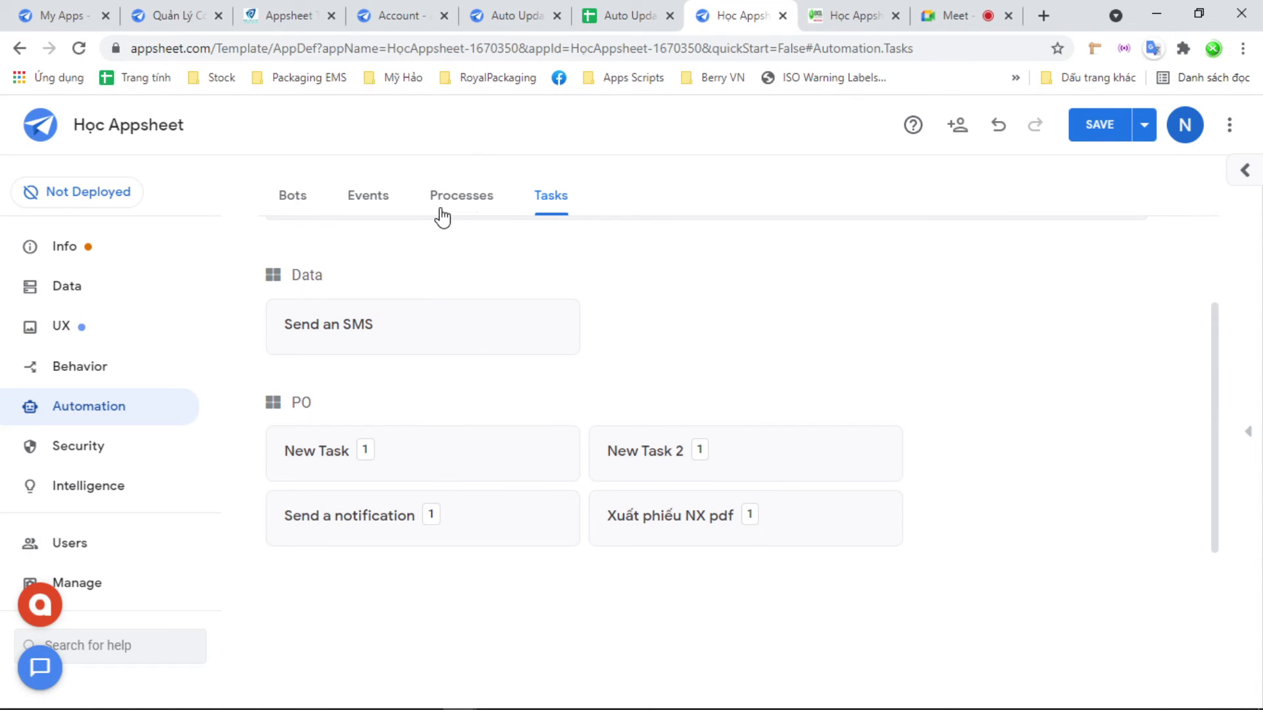
click(356, 201)
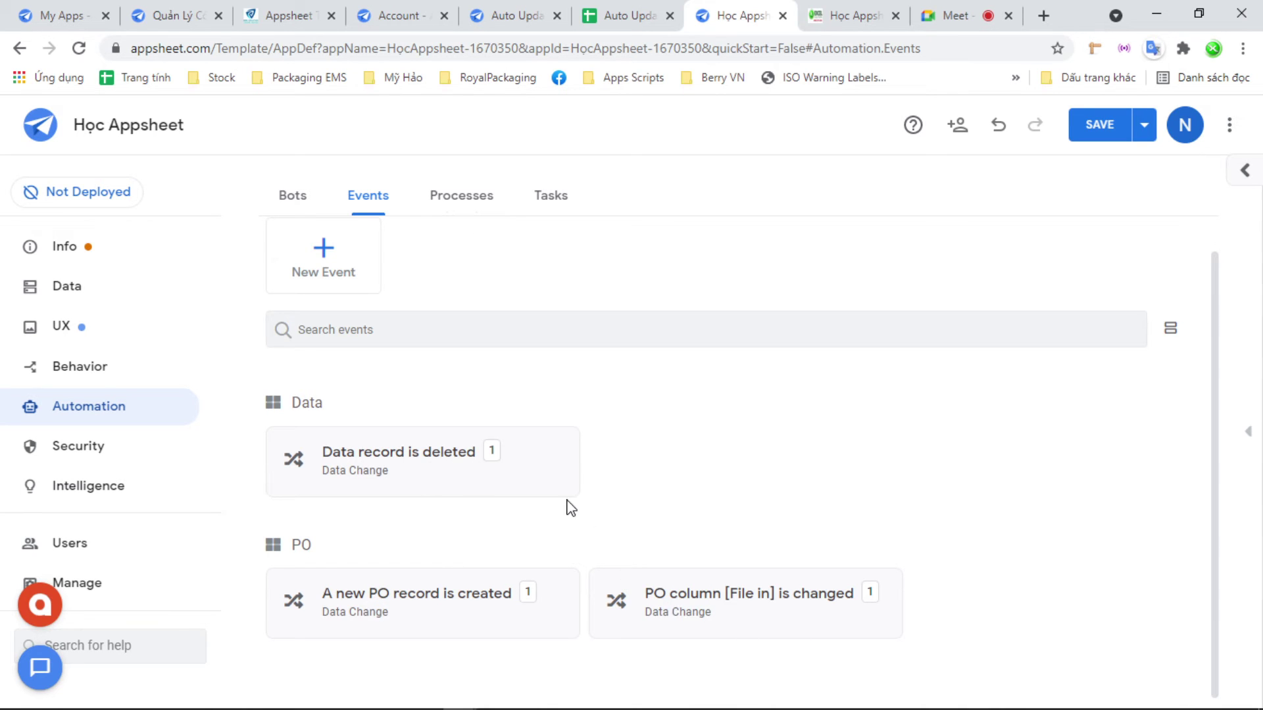
click(469, 209)
click(546, 205)
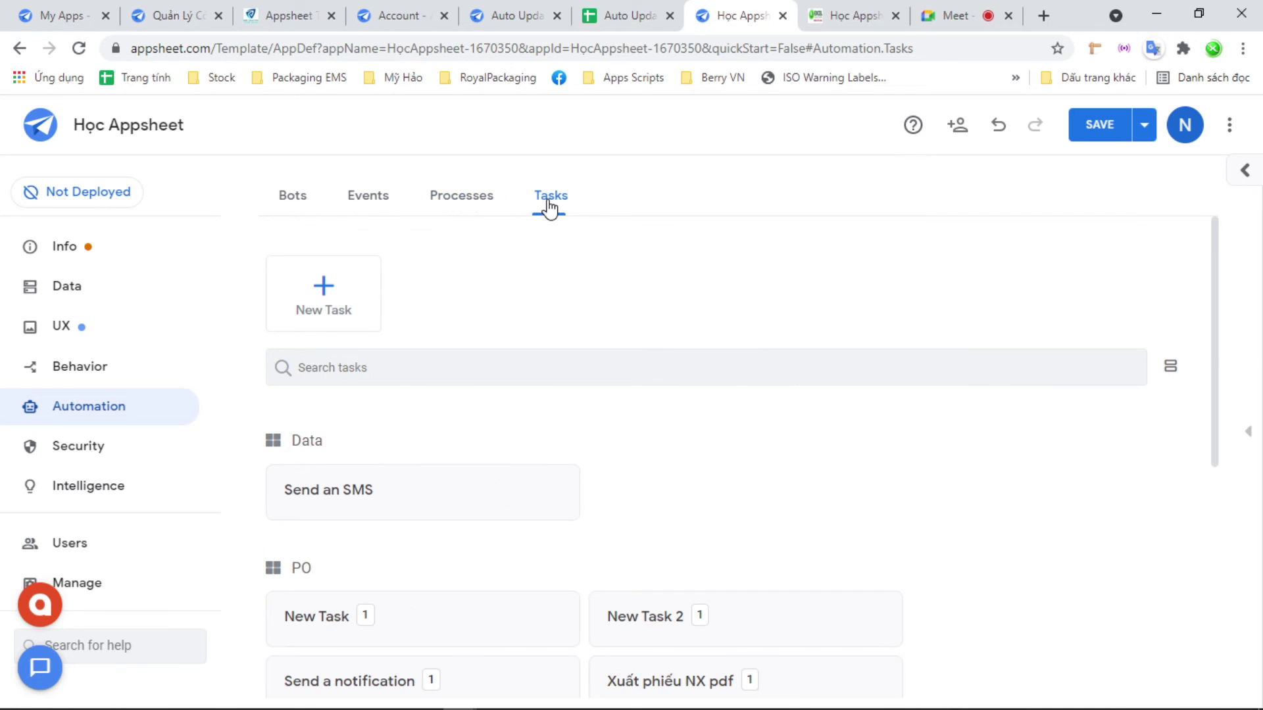
click(451, 203)
click(369, 211)
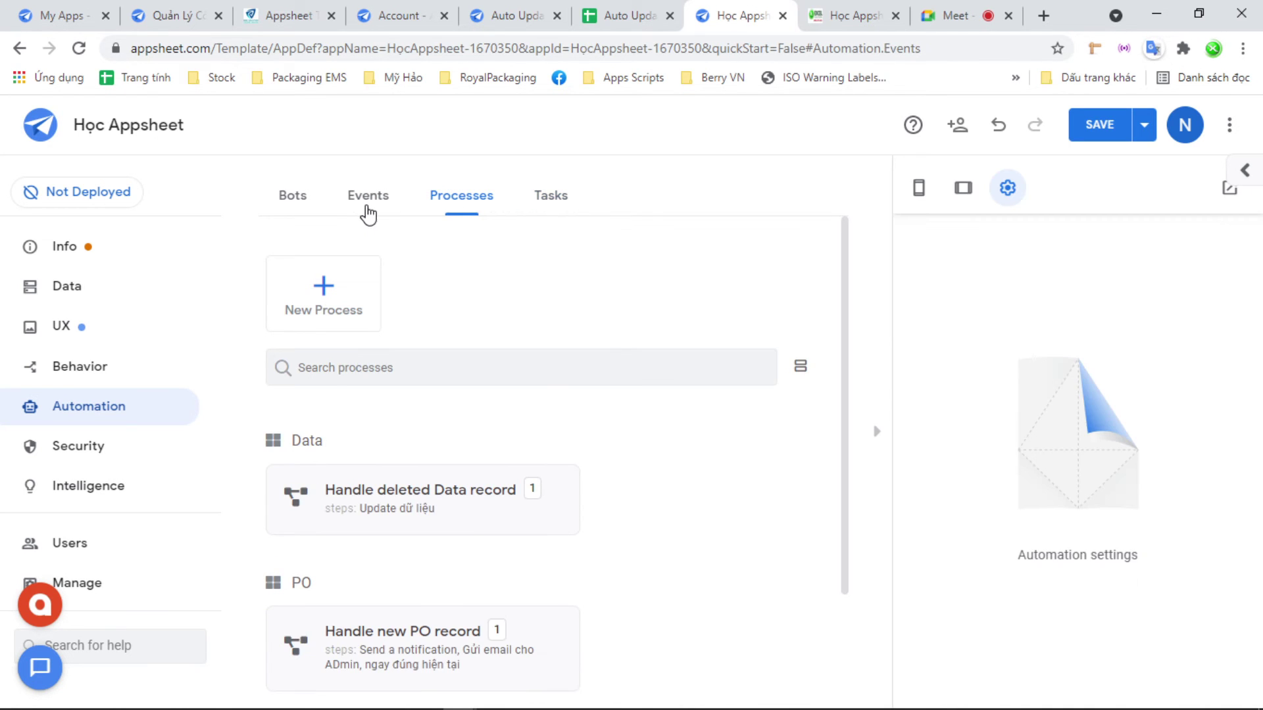
- Settle on the Tasks list with Xuất phiếu NX pdf and show the app preview beside it
click(444, 195)
click(546, 205)
scroll(573, 421, down, 3)
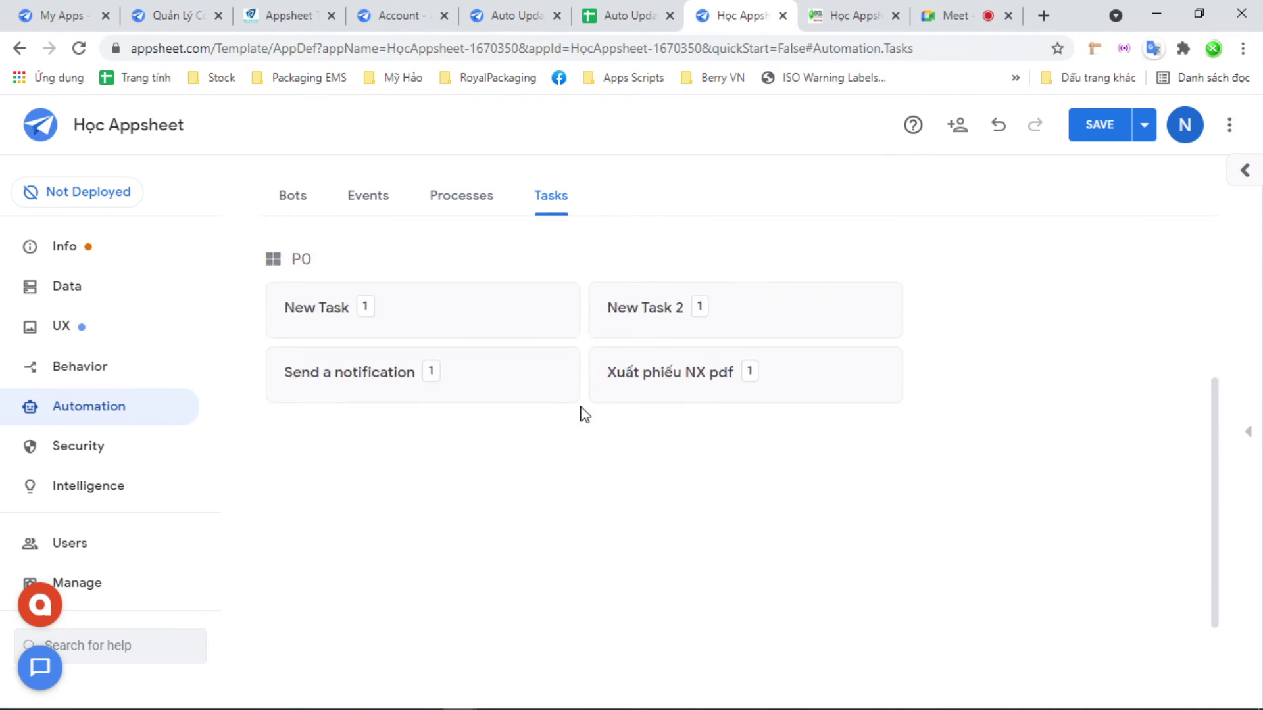
scroll(490, 442, up, 3)
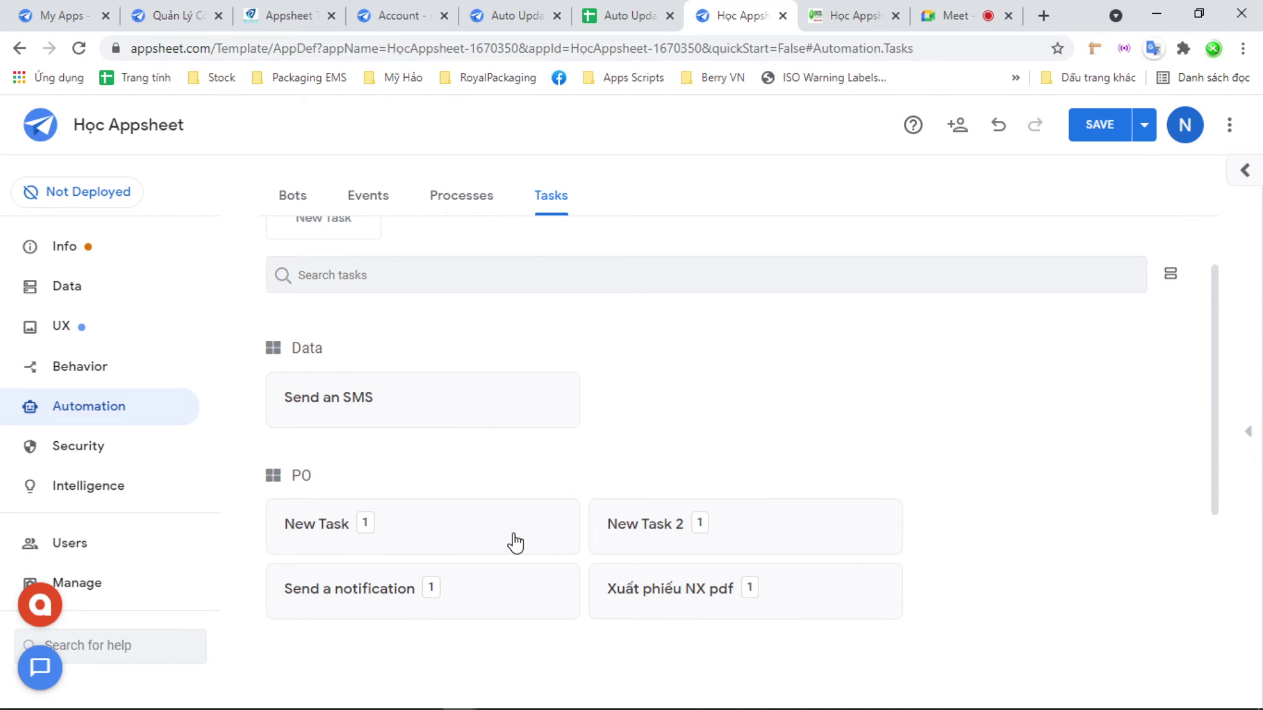
click(1250, 431)
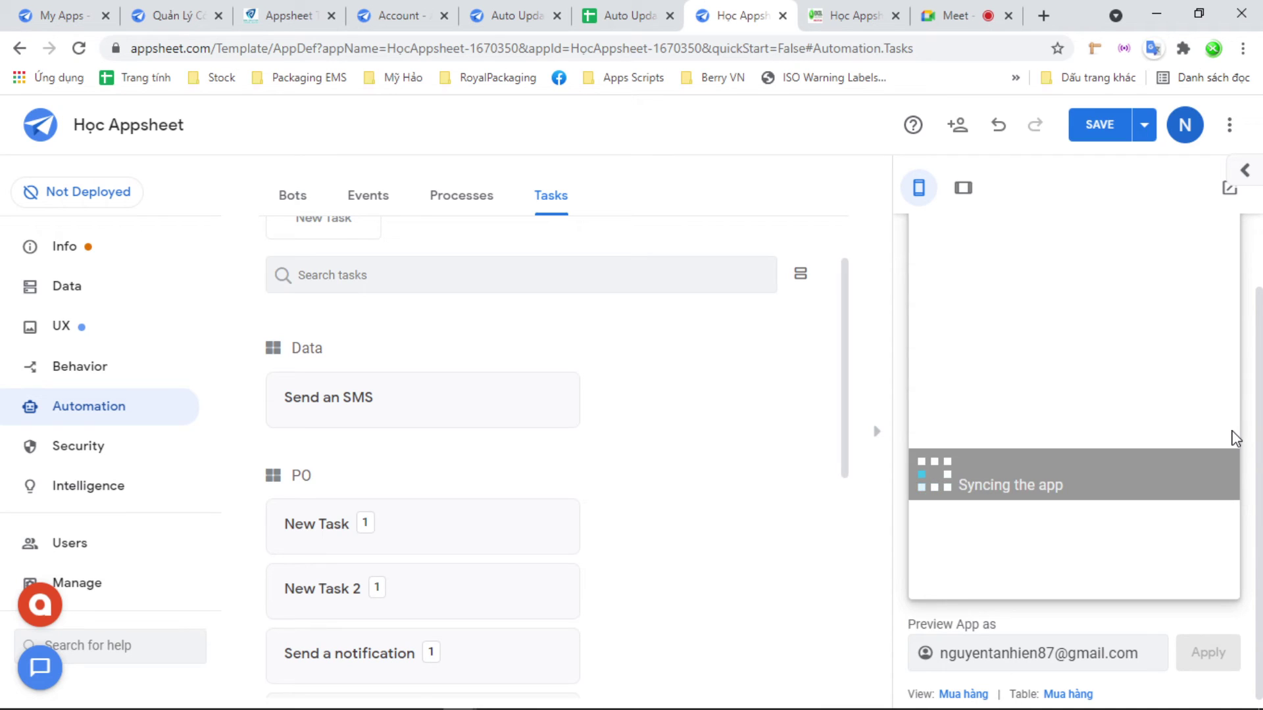
- Go to UX > Views and scroll through the view settings
click(106, 327)
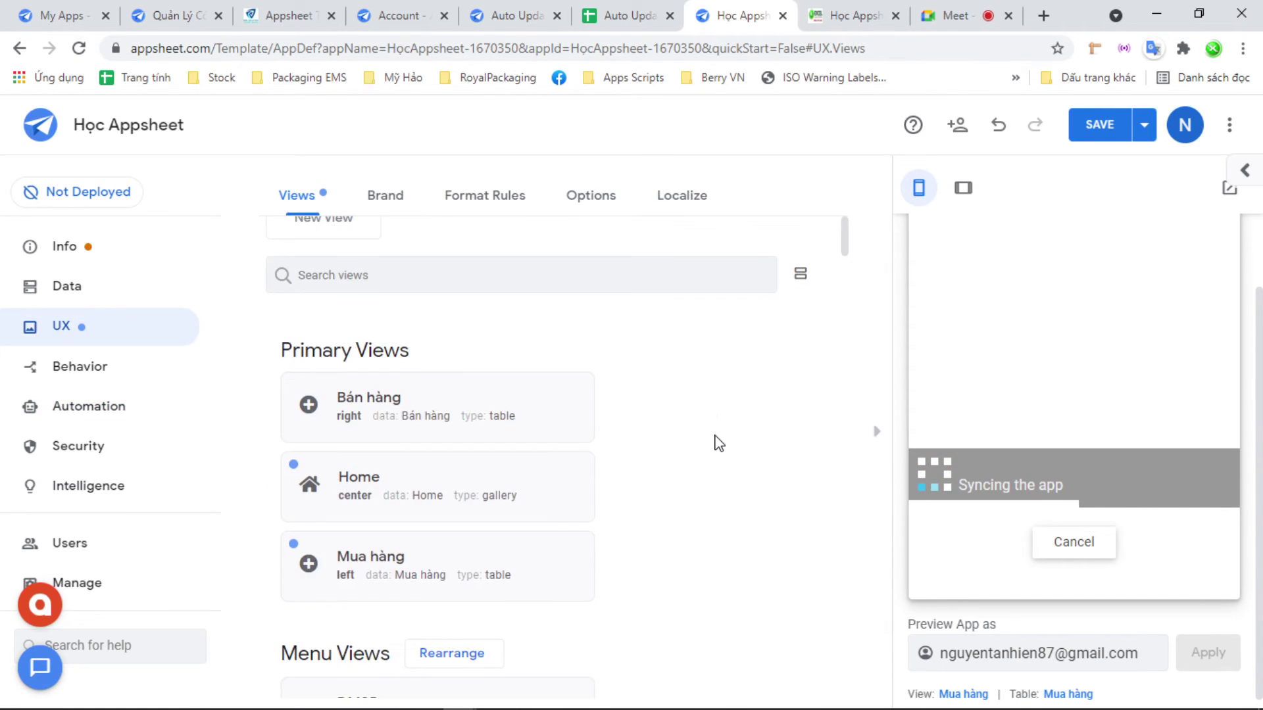
scroll(719, 444, down, 2)
scroll(733, 459, down, 3)
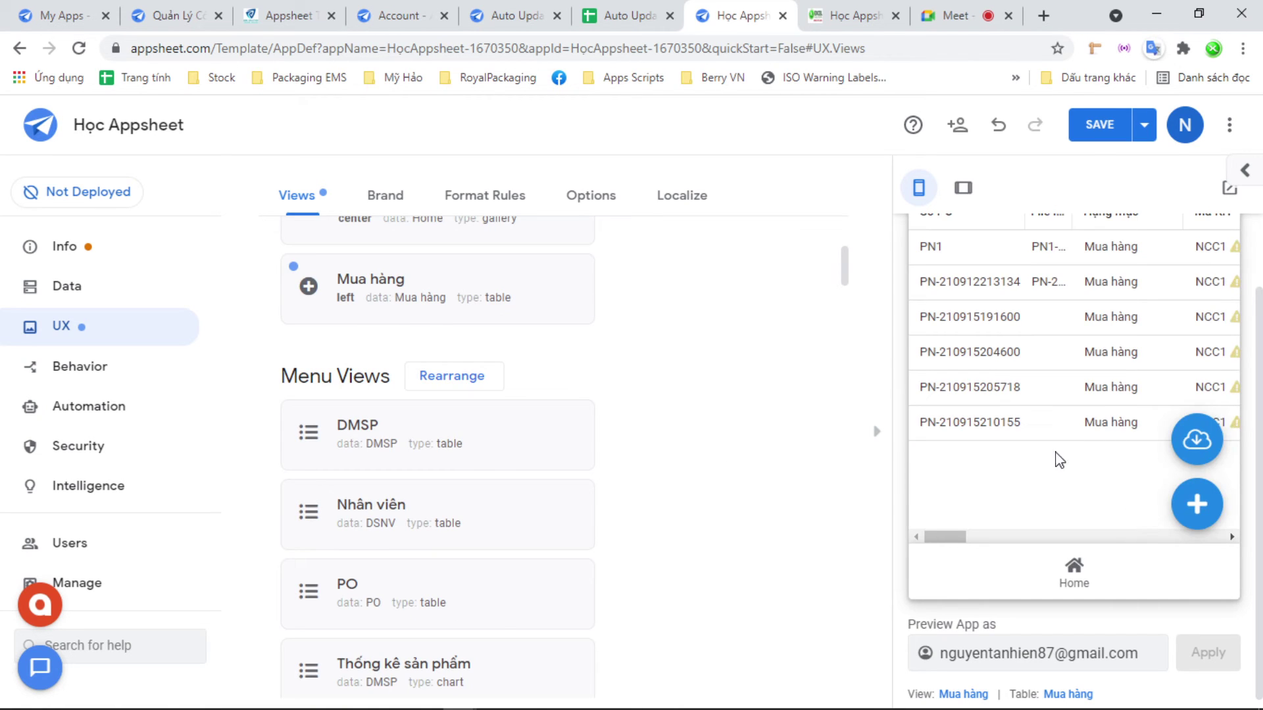
drag(949, 538, 965, 530)
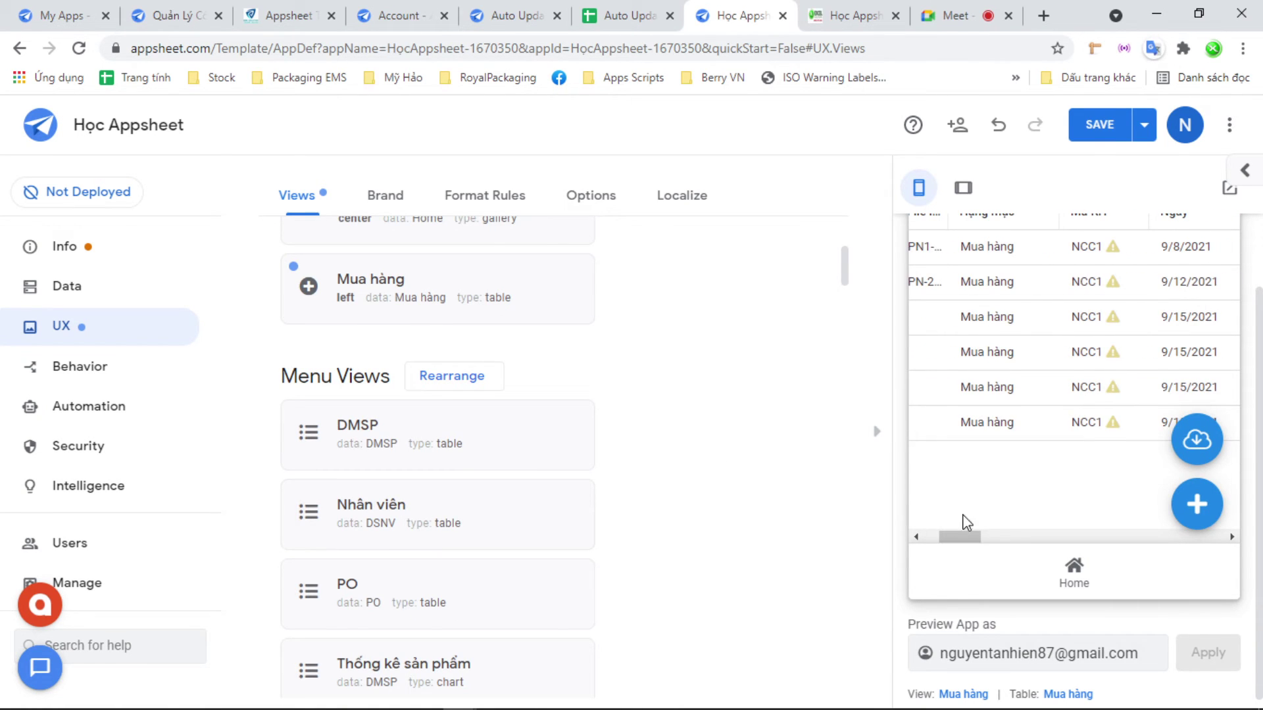
scroll(1009, 416, down, 1)
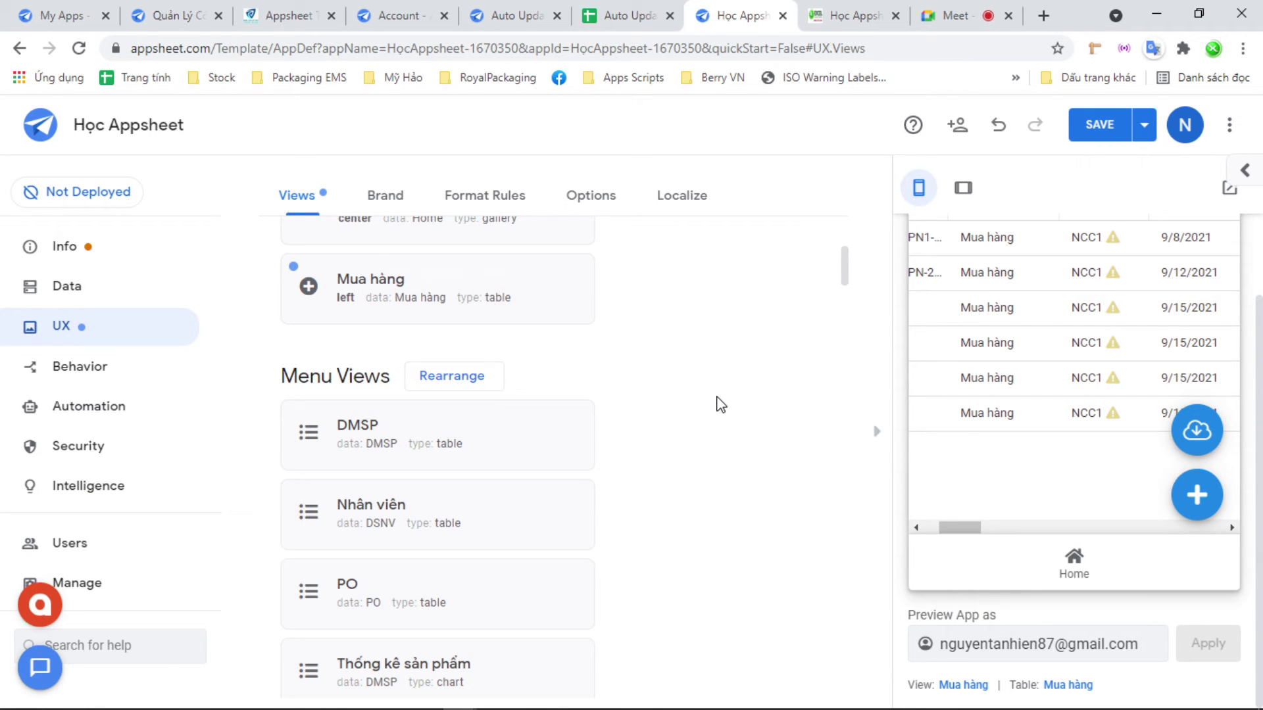
drag(957, 528, 945, 526)
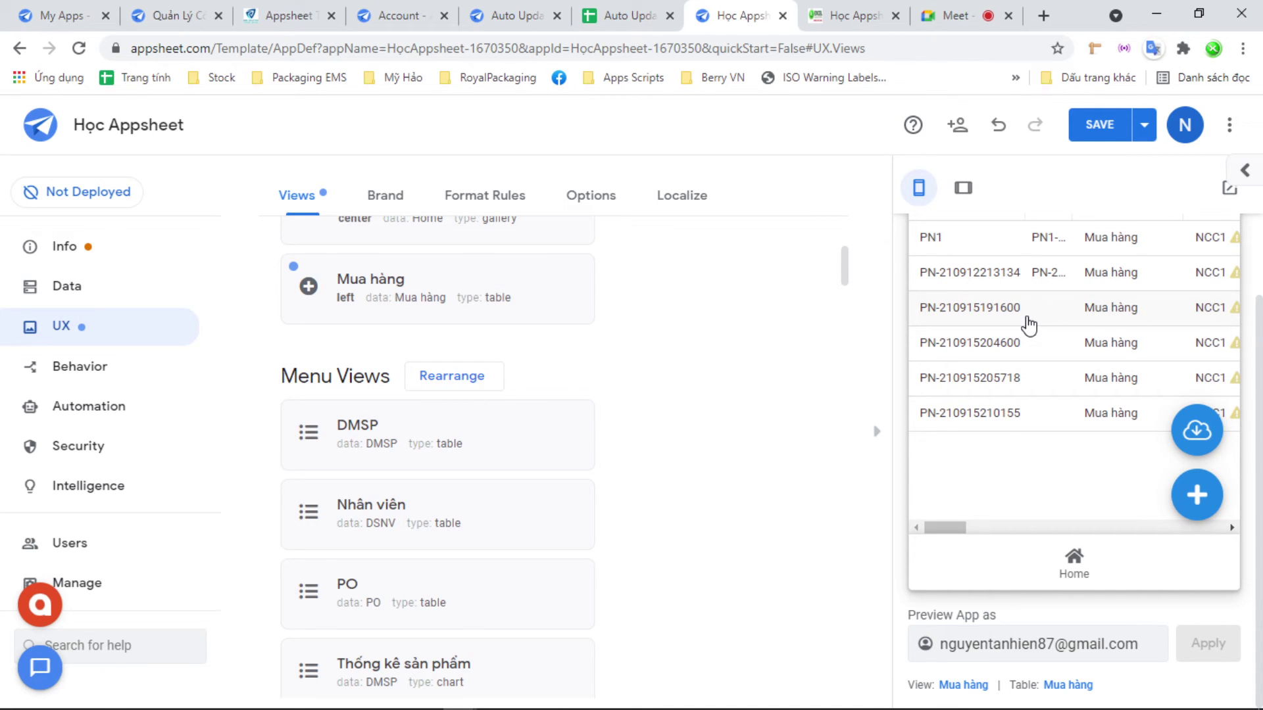
scroll(1079, 268, up, 3)
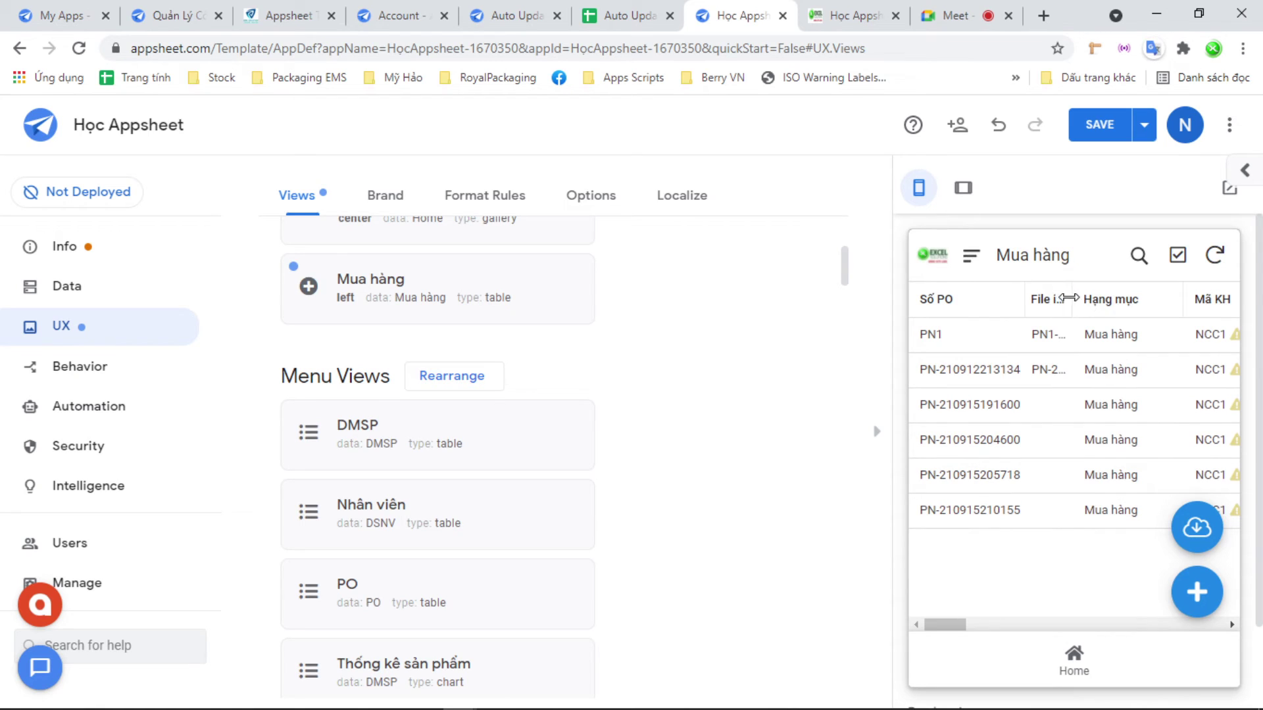
- Widen the File in column in the preview, then return to the running app's Mua hàng table
drag(1069, 298, 1106, 300)
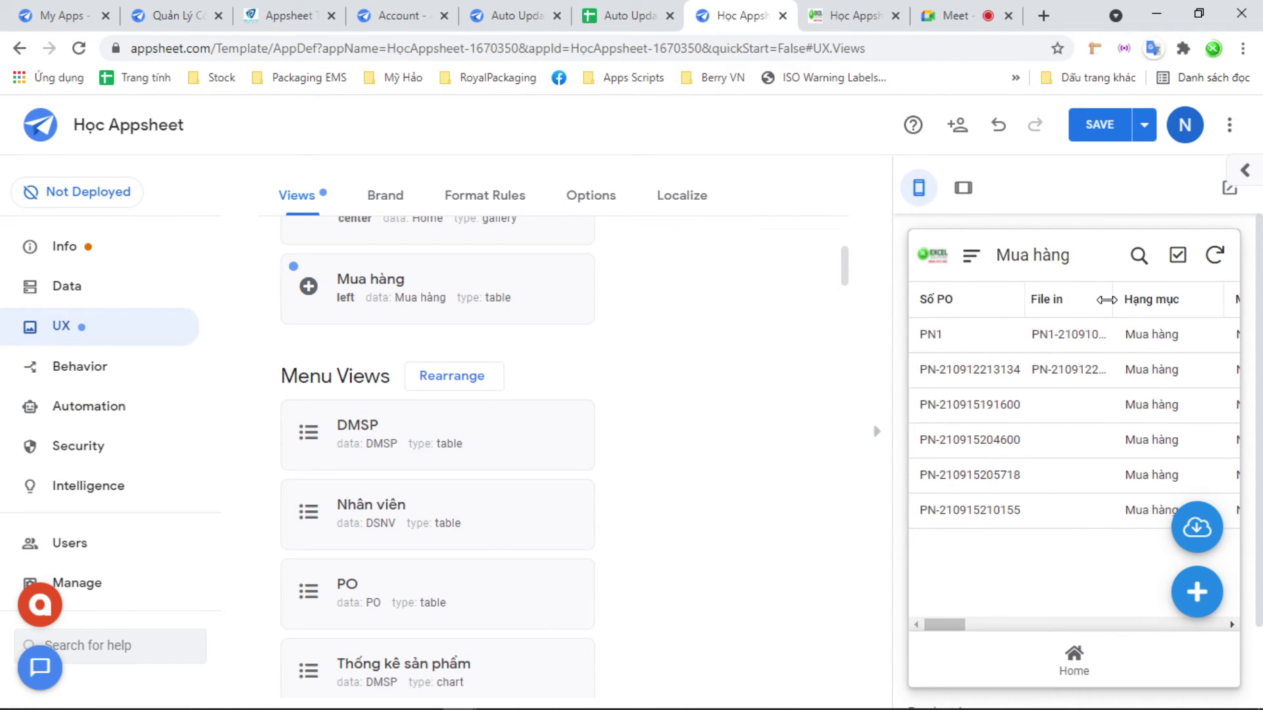
click(950, 16)
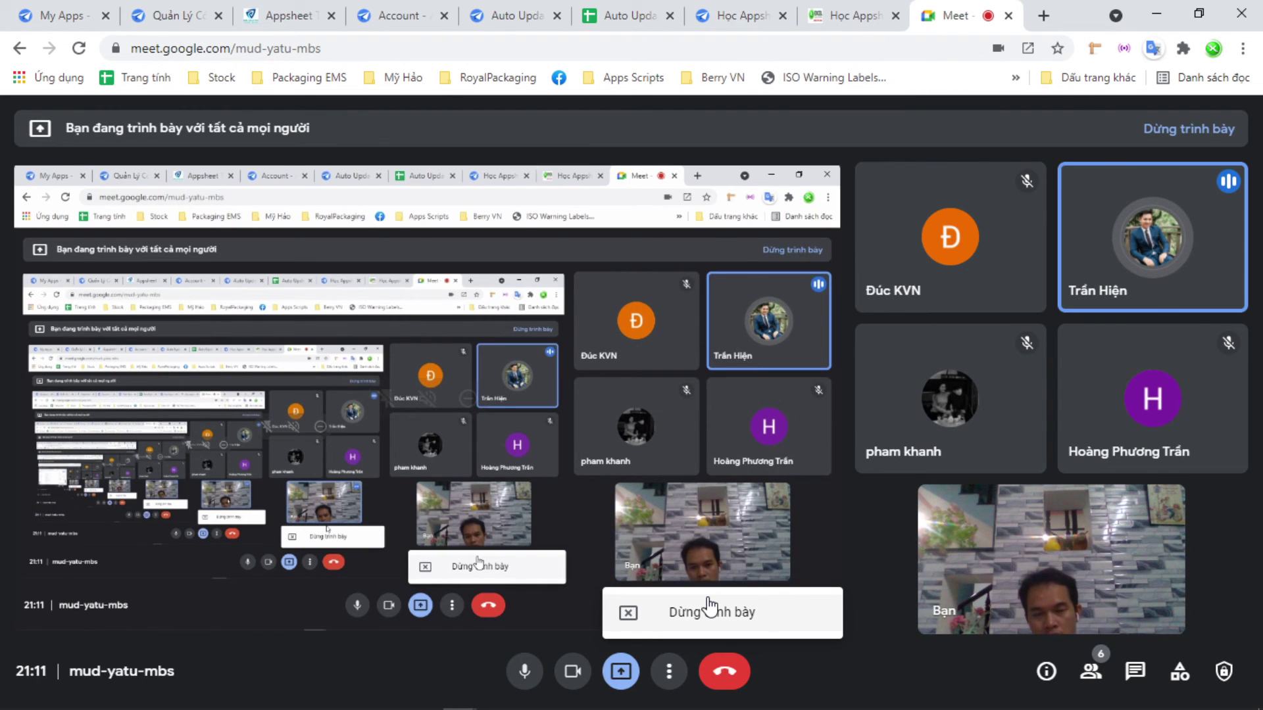
key(ctrl+shift+Tab)
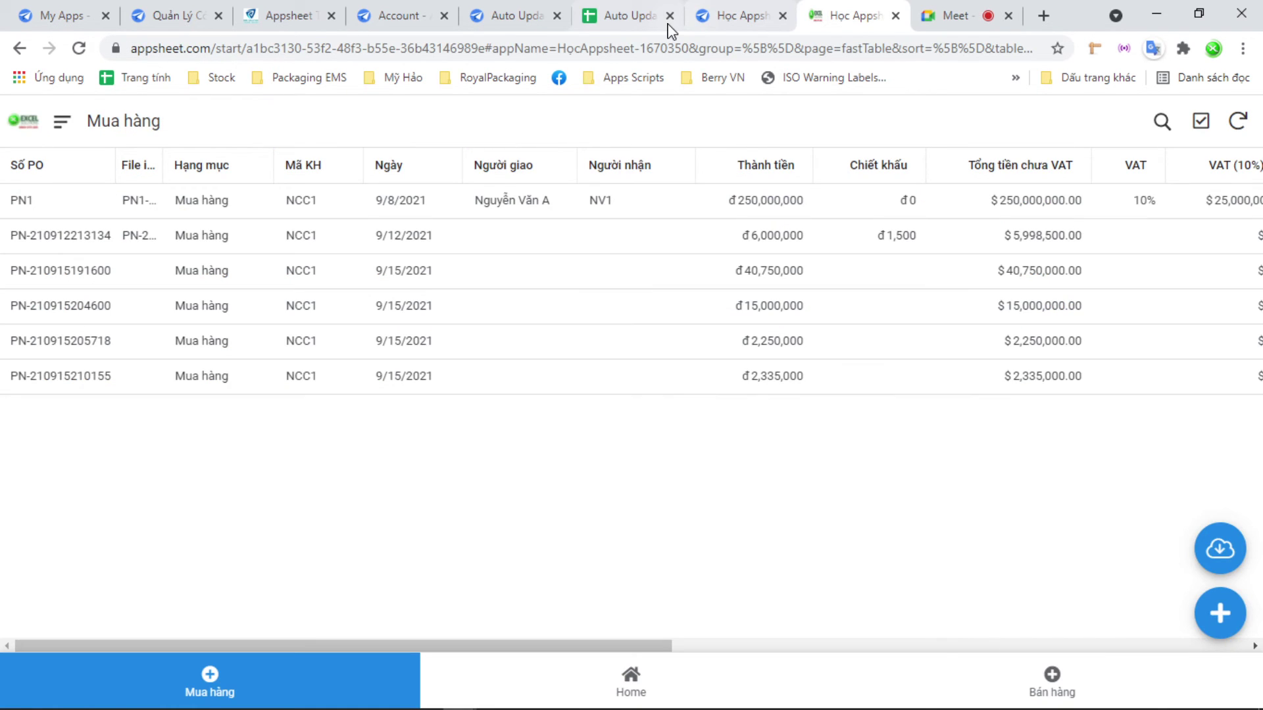
- In the Auto Update Đơn hàng editor, expand and collapse the Phiếu xuất bot in Automation > Bots
click(518, 20)
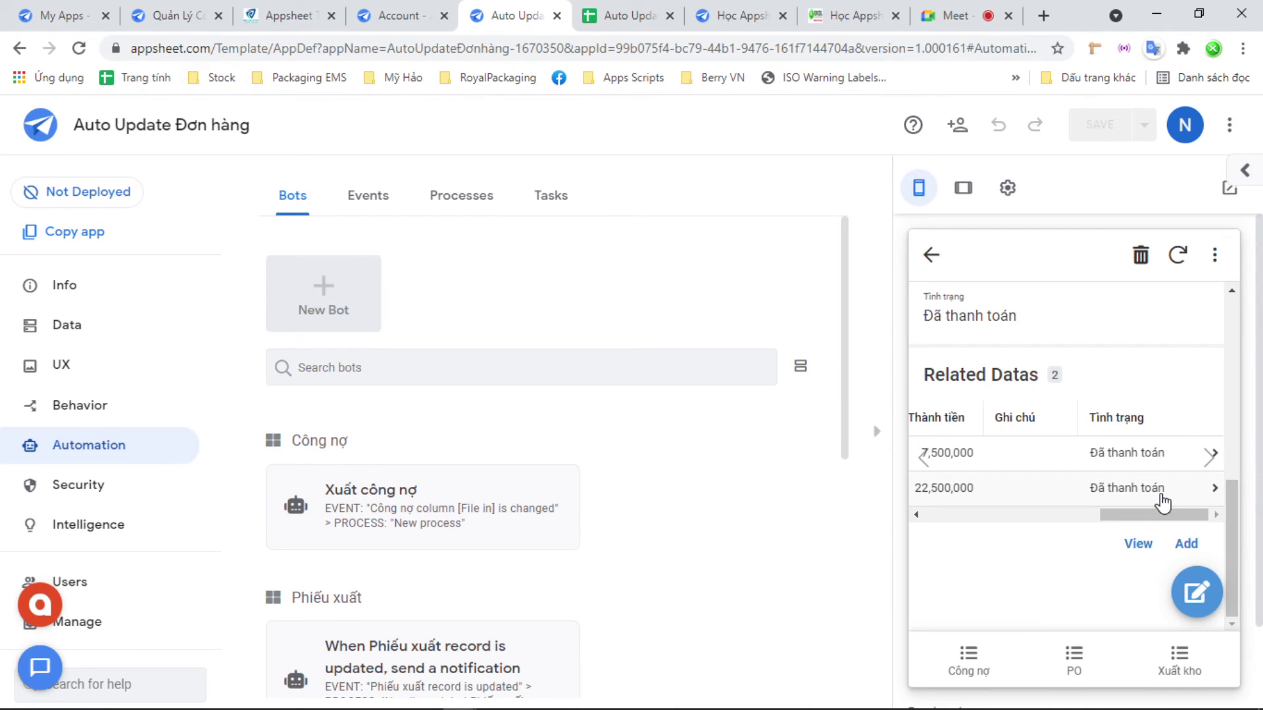
drag(1128, 515, 949, 523)
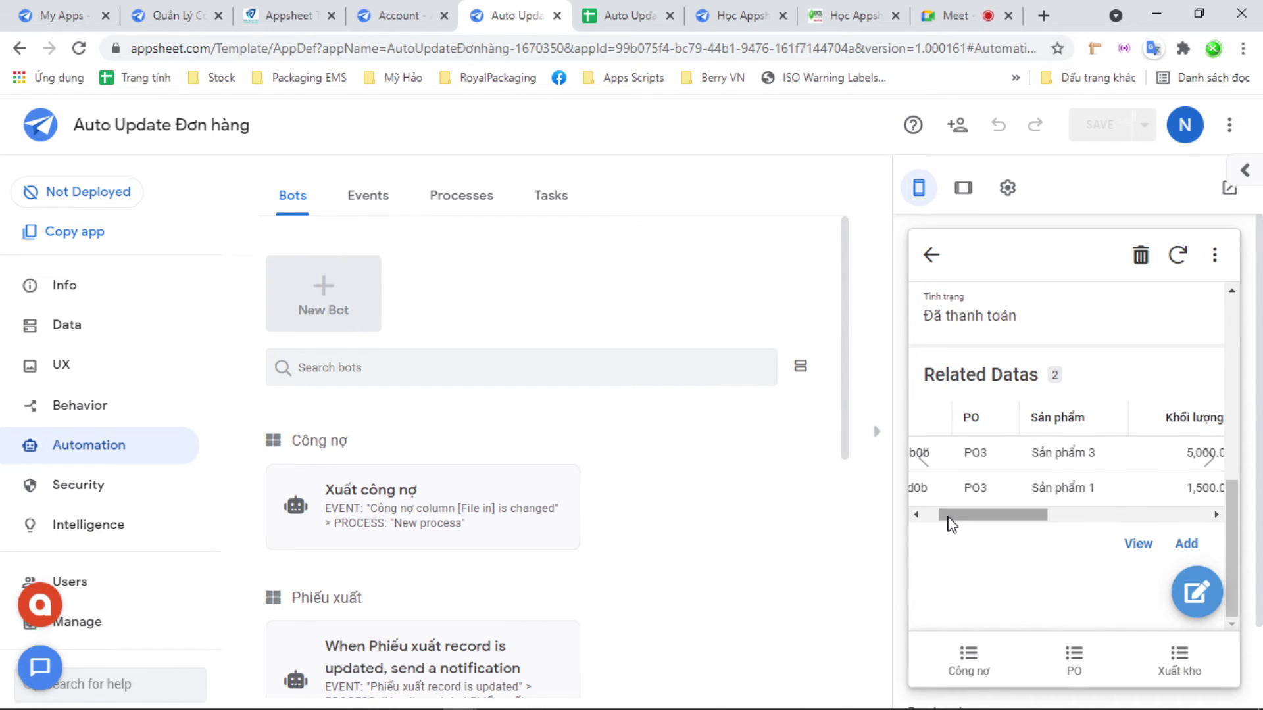
drag(949, 523, 910, 524)
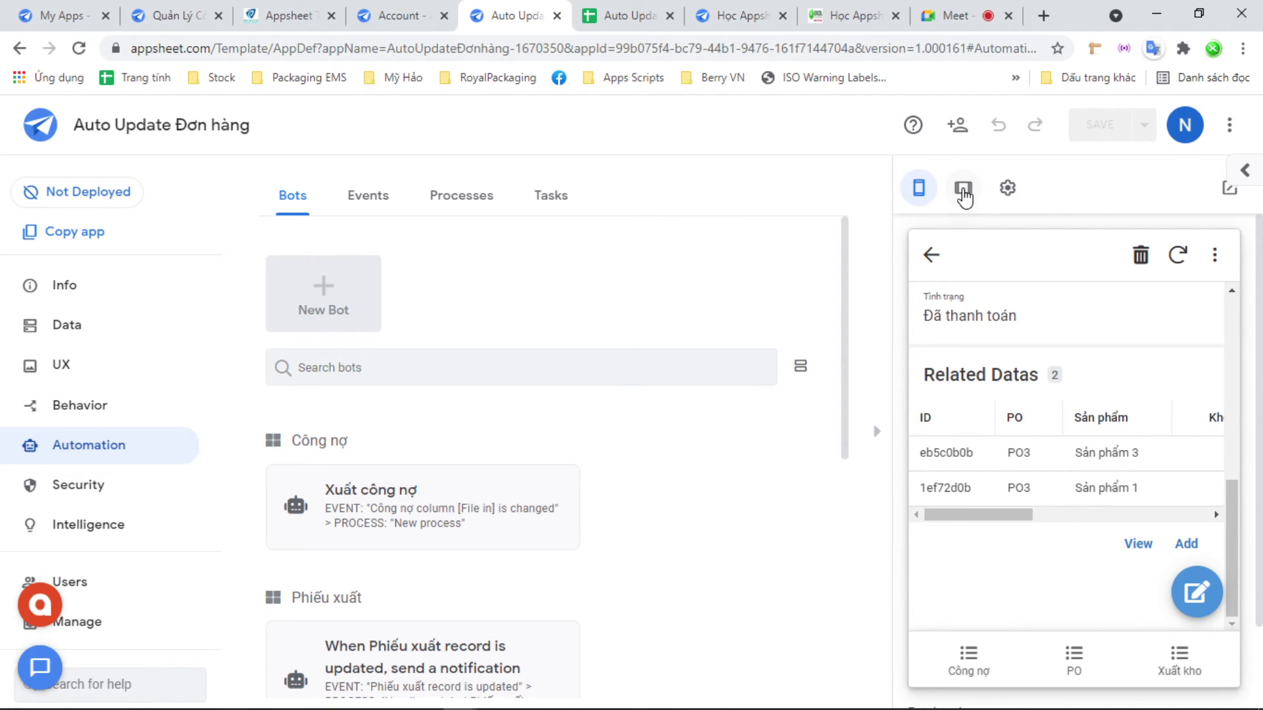
scroll(586, 451, down, 3)
scroll(577, 462, down, 3)
scroll(513, 395, up, 1)
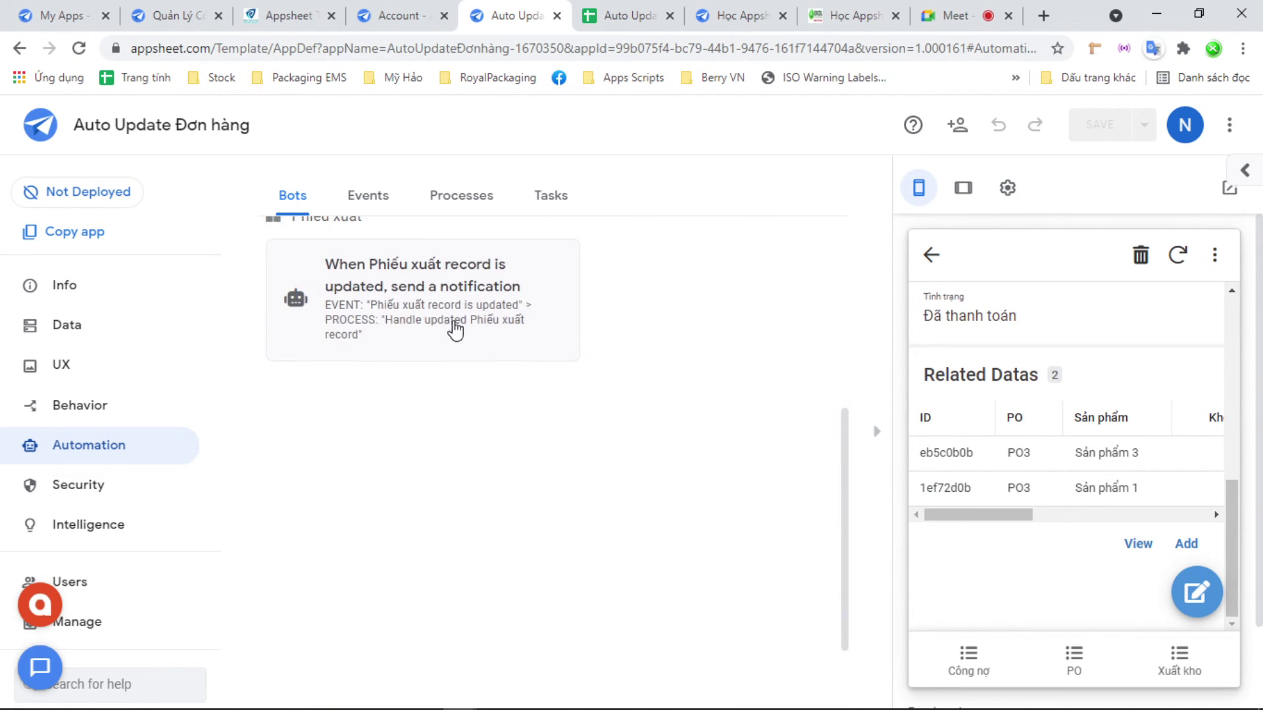
click(452, 328)
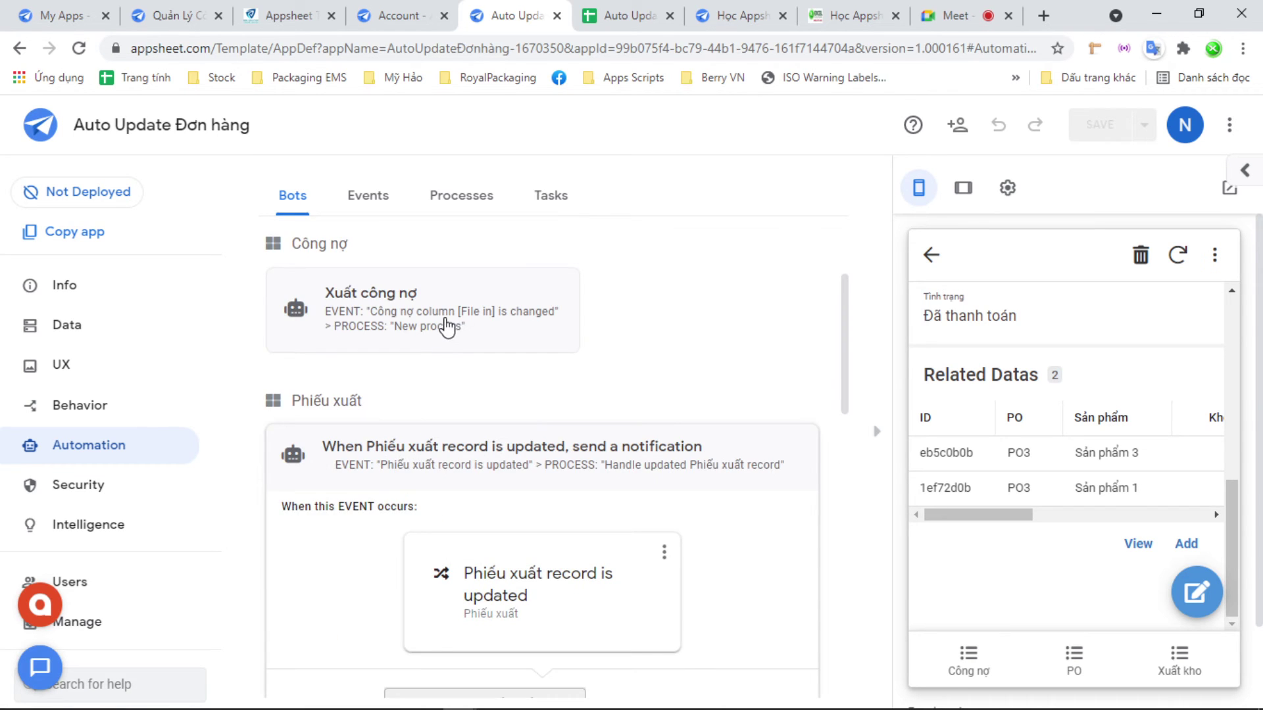
scroll(446, 326, up, 3)
scroll(333, 506, down, 1)
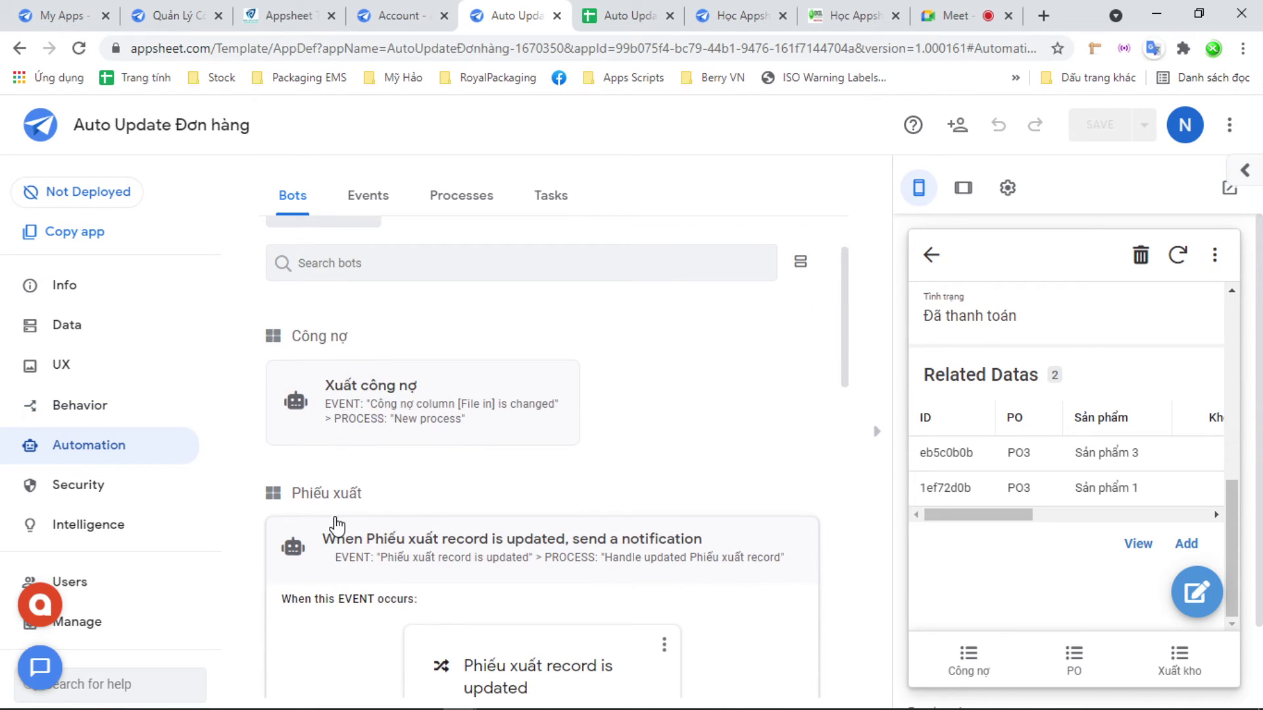
click(330, 548)
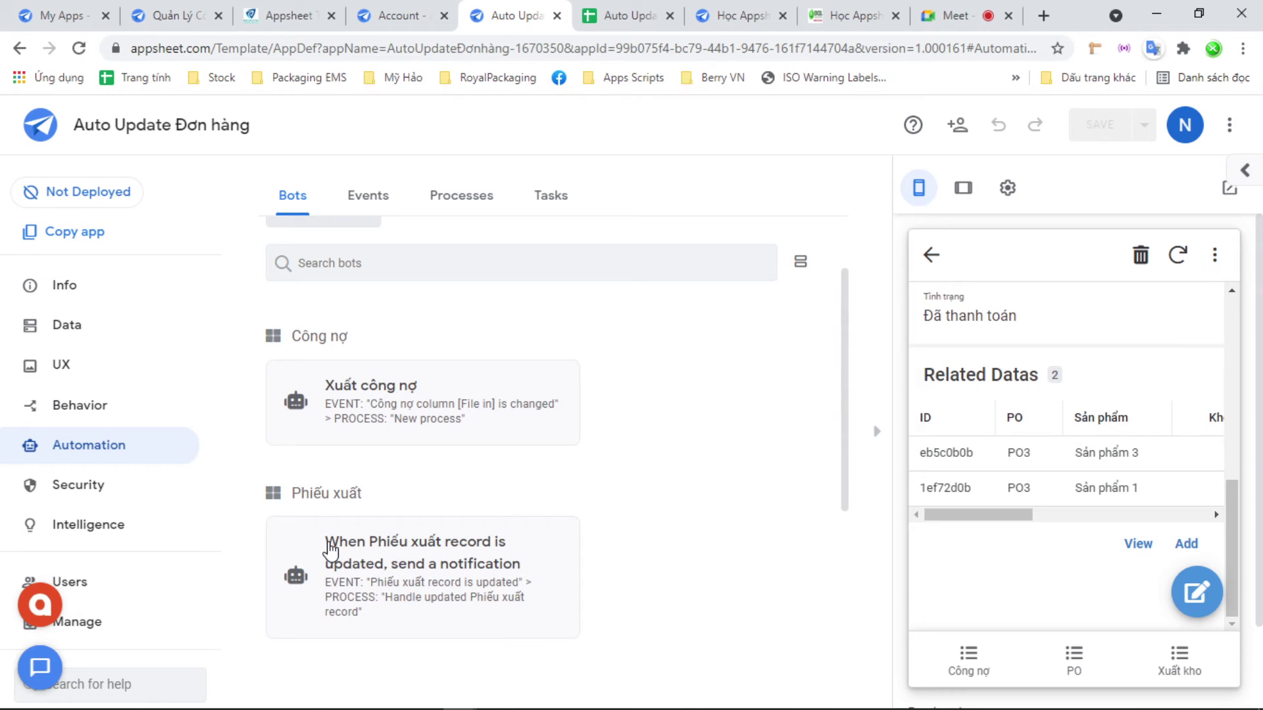
- Show the Phiếu xuất record updated bot's Send a notification step, returning Ngày xuất = TODAY()
scroll(331, 549, down, 2)
scroll(331, 549, up, 3)
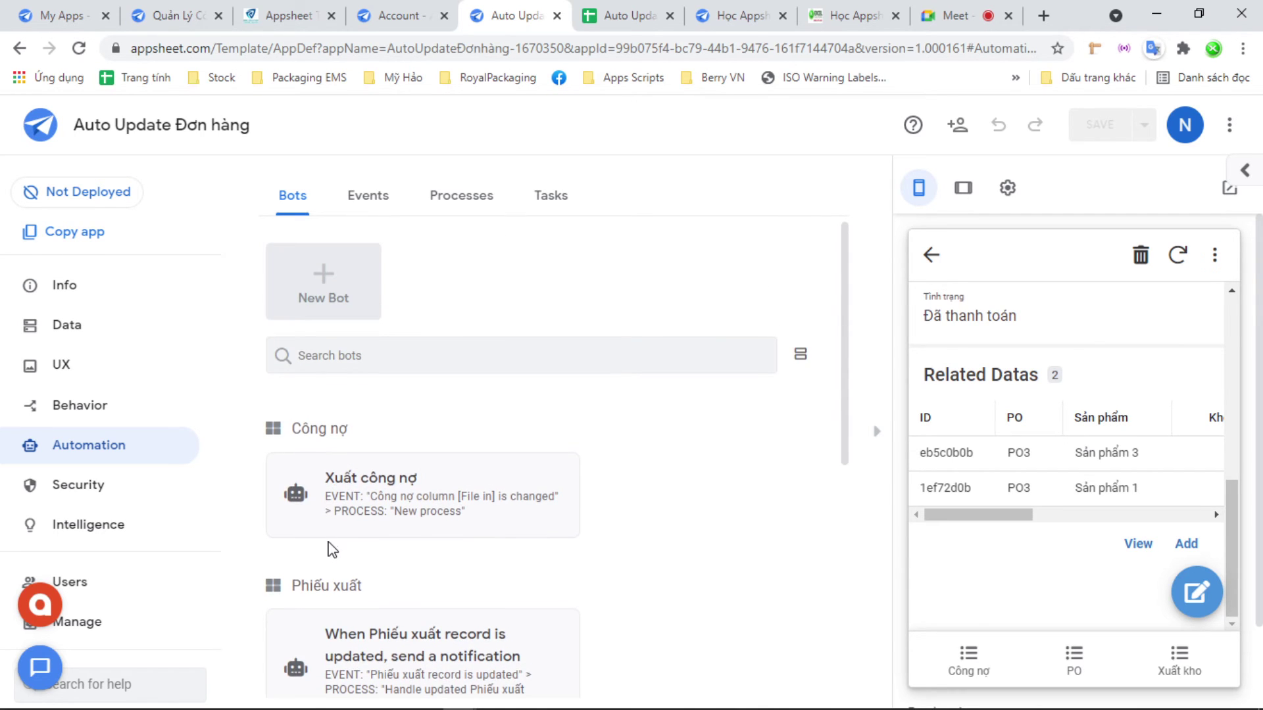
scroll(331, 549, down, 1)
scroll(333, 553, down, 1)
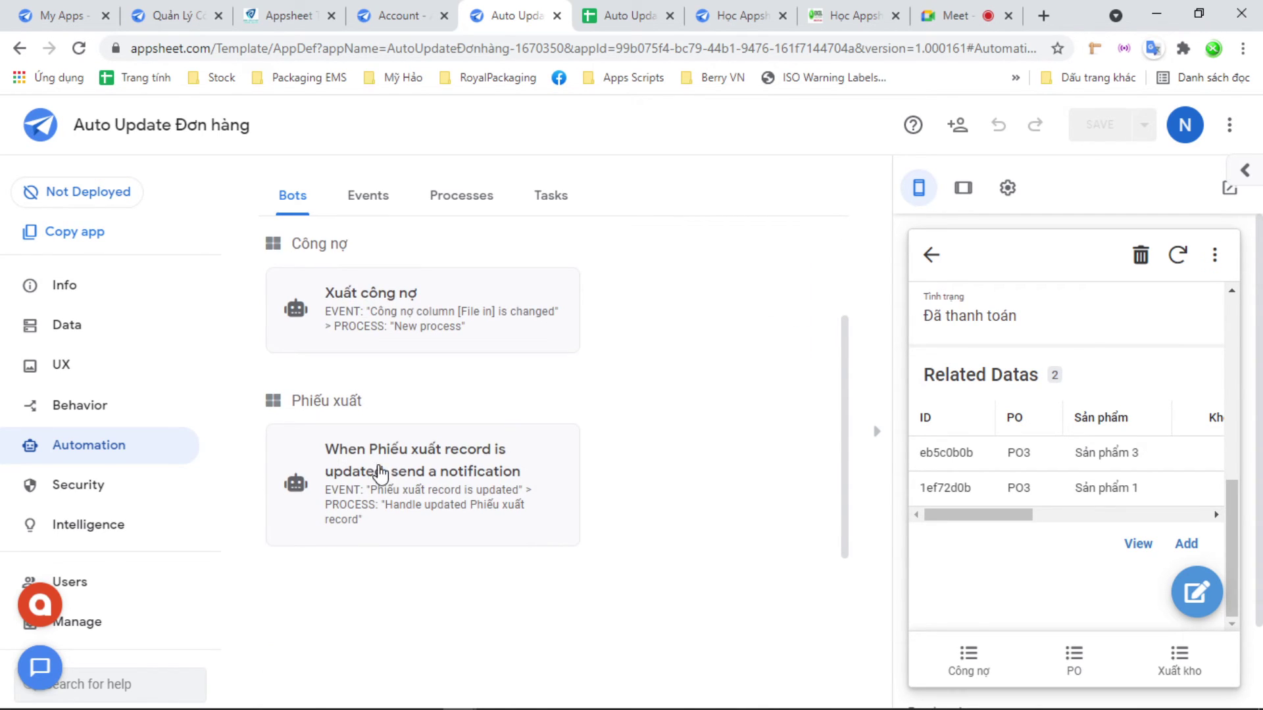
click(436, 440)
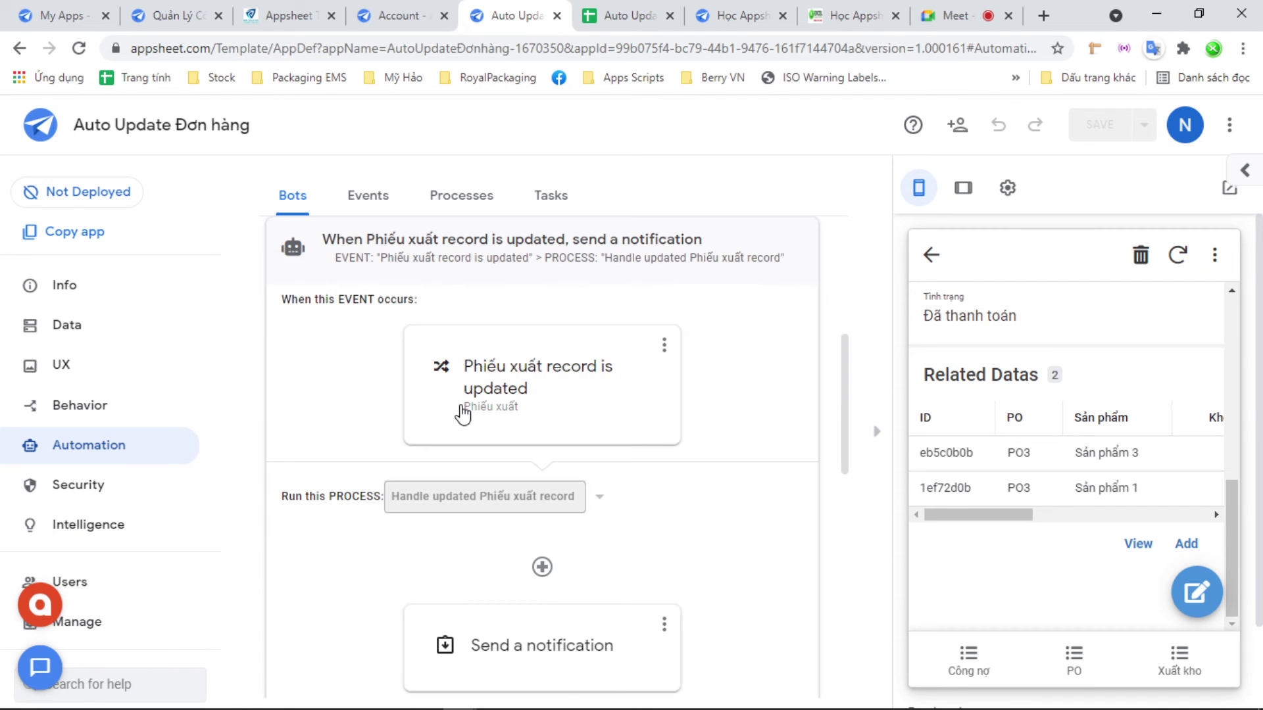
scroll(460, 414, down, 2)
click(550, 480)
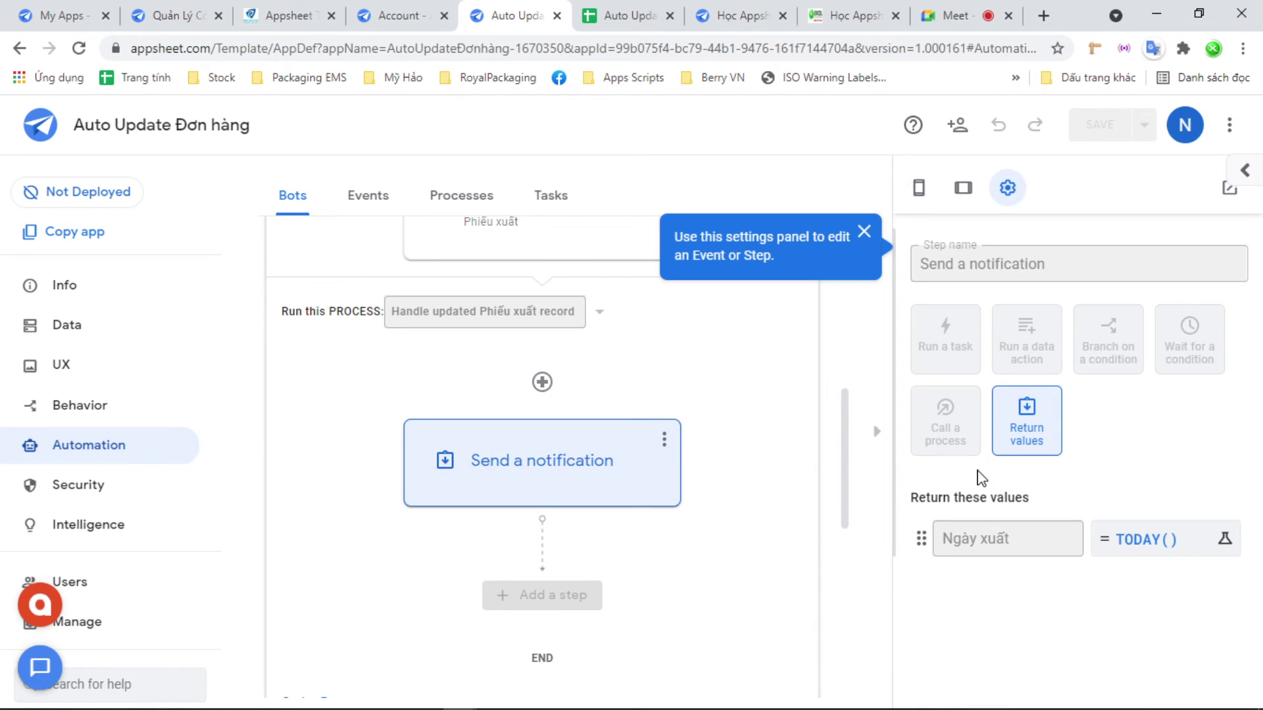
scroll(638, 476, up, 3)
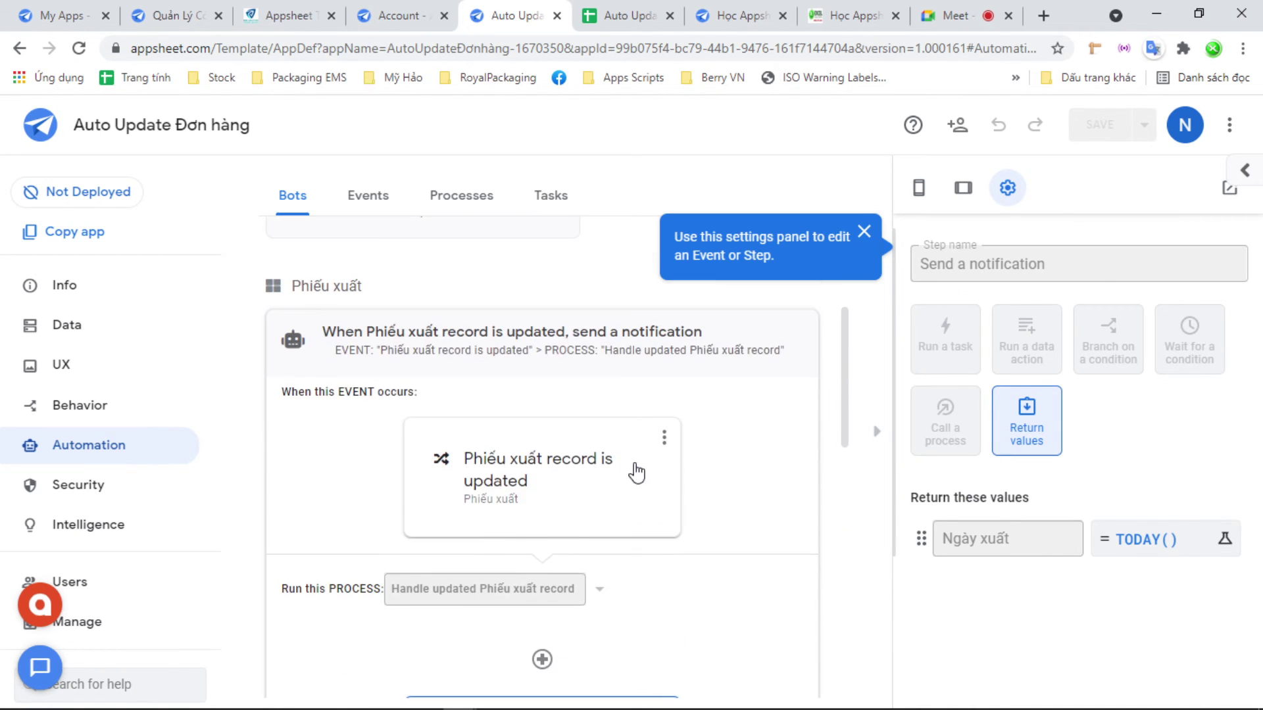
scroll(395, 398, up, 5)
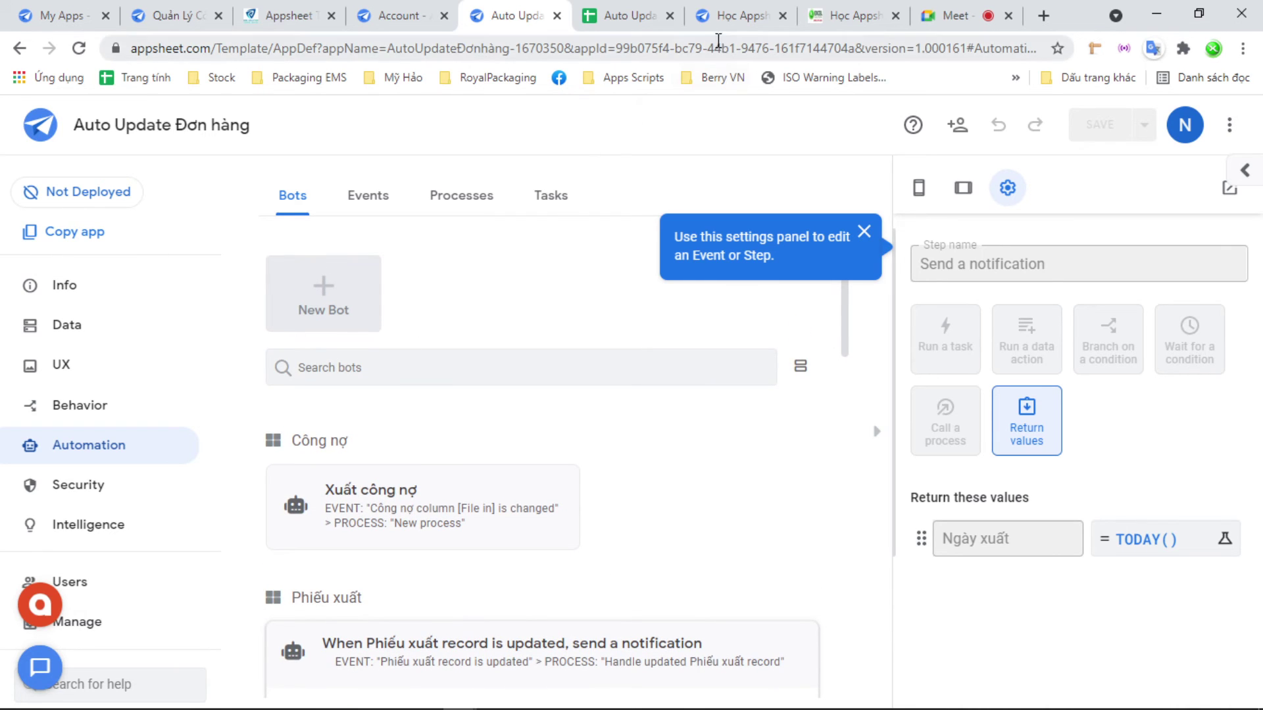
- In the Học Appsheet editor, show the PO bot's Send a notification step settings
click(729, 15)
scroll(656, 409, down, 4)
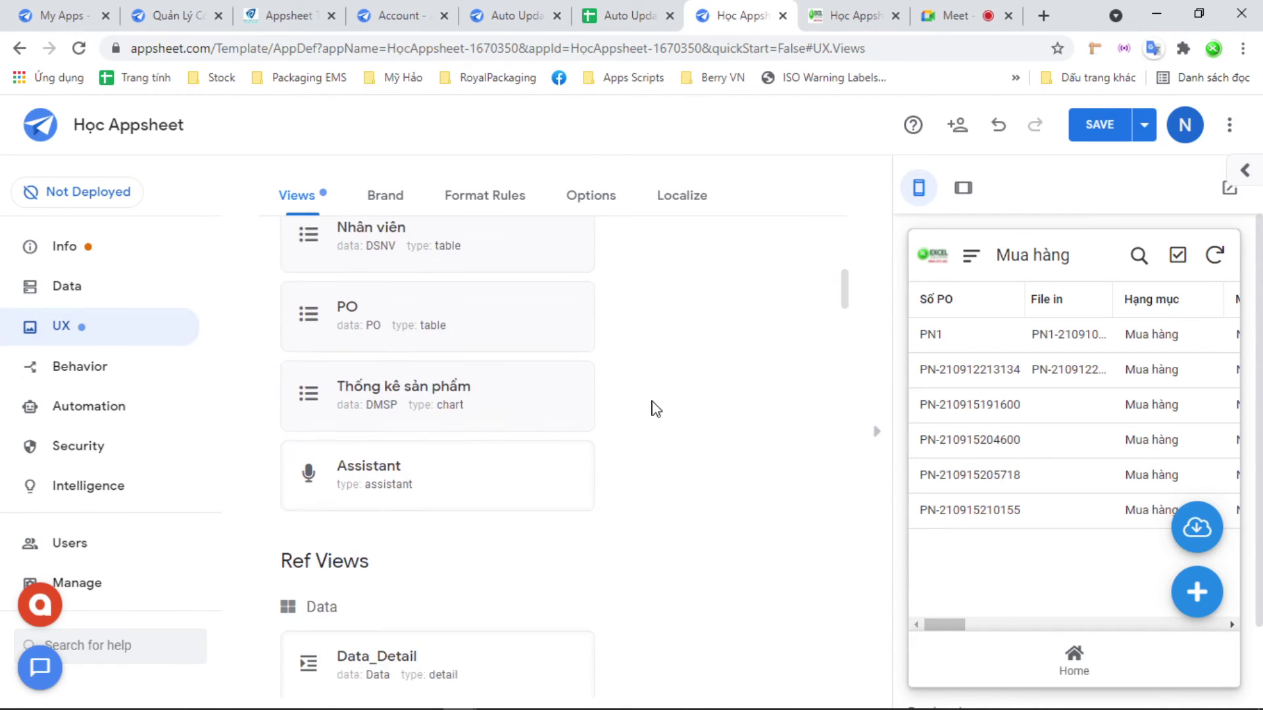
scroll(655, 409, down, 1)
click(105, 404)
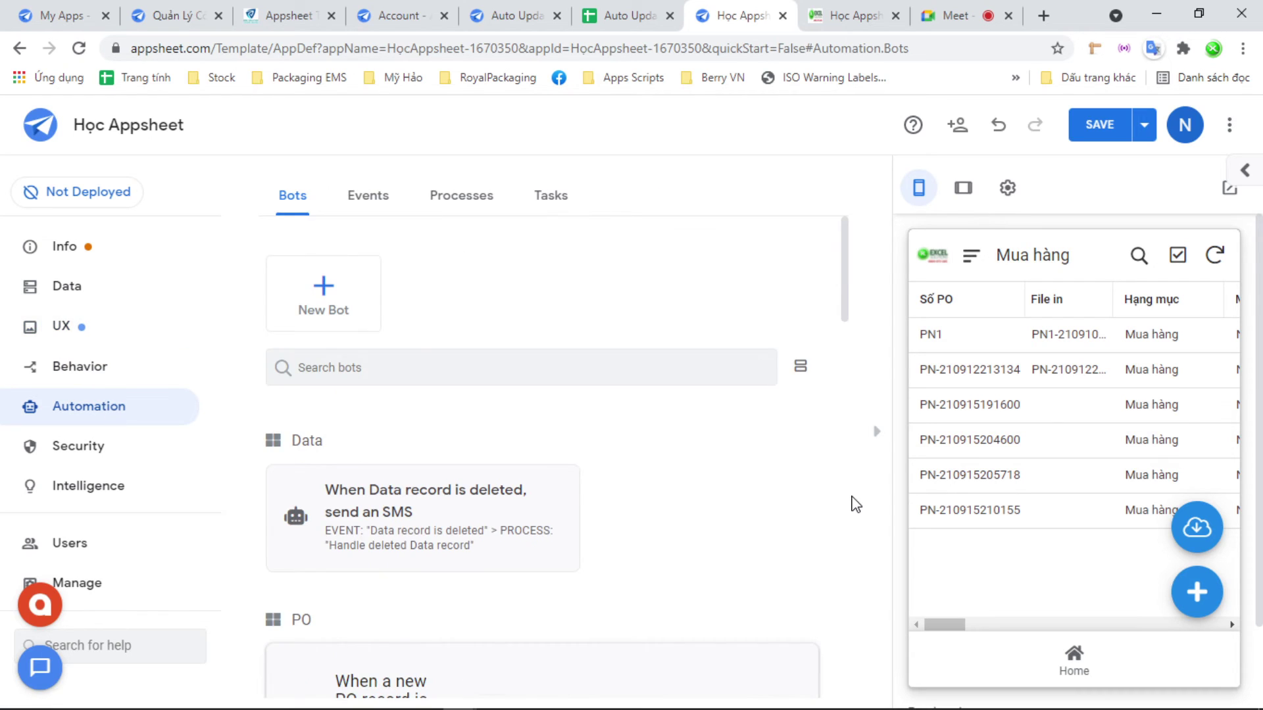
scroll(840, 507, down, 3)
scroll(685, 507, down, 4)
scroll(643, 502, down, 4)
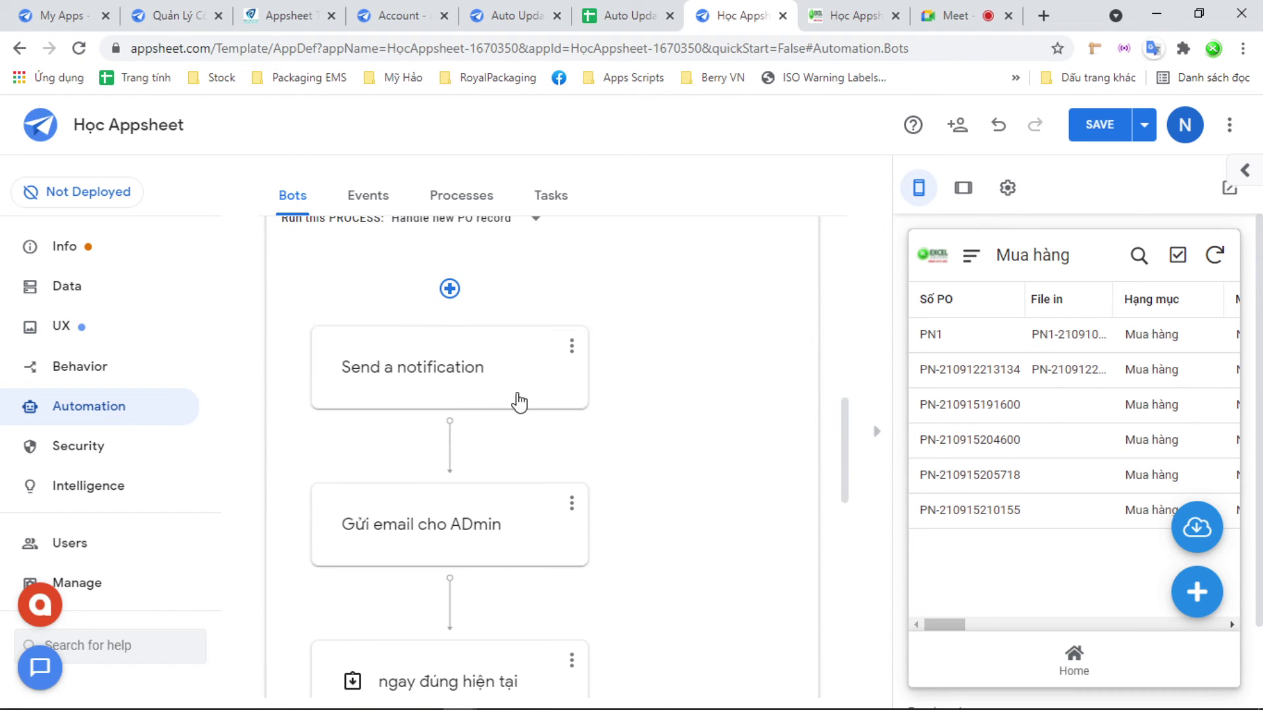
click(490, 382)
- Append .[Khách hang] after [Mã KH] on the notification body's customer line
scroll(975, 498, down, 5)
scroll(975, 498, down, 4)
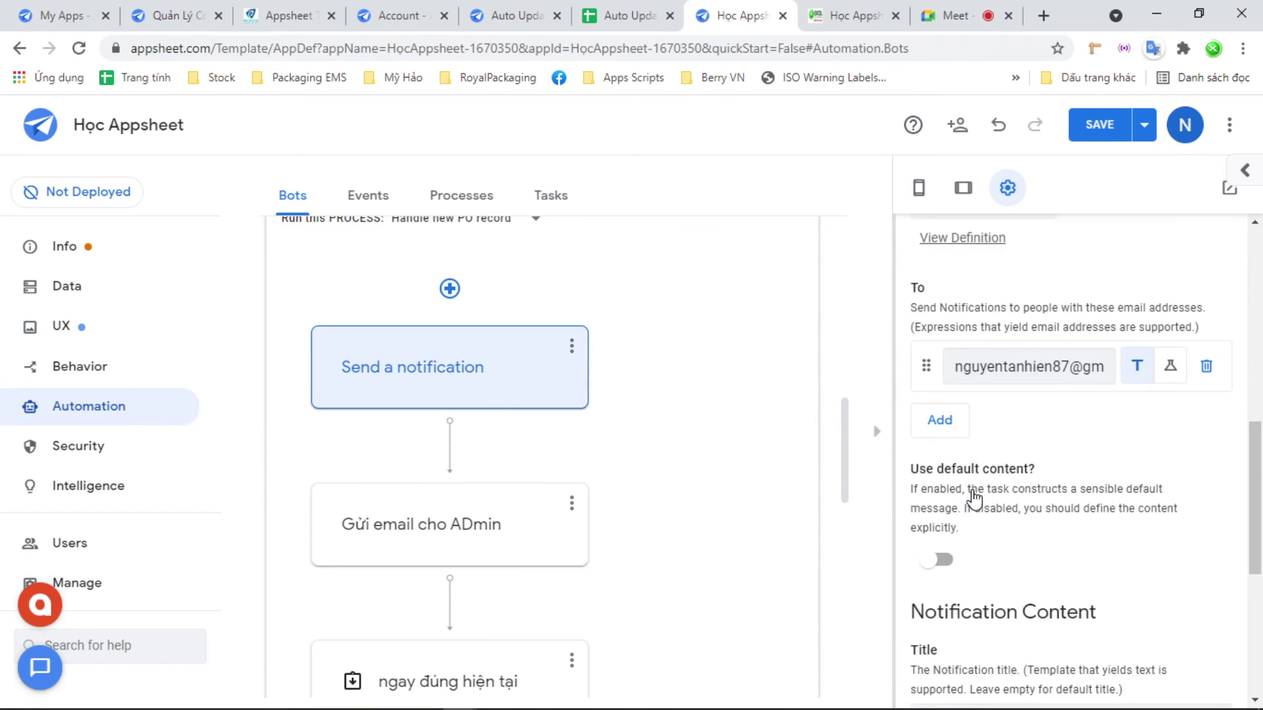
scroll(975, 497, down, 1)
scroll(975, 487, down, 5)
click(974, 482)
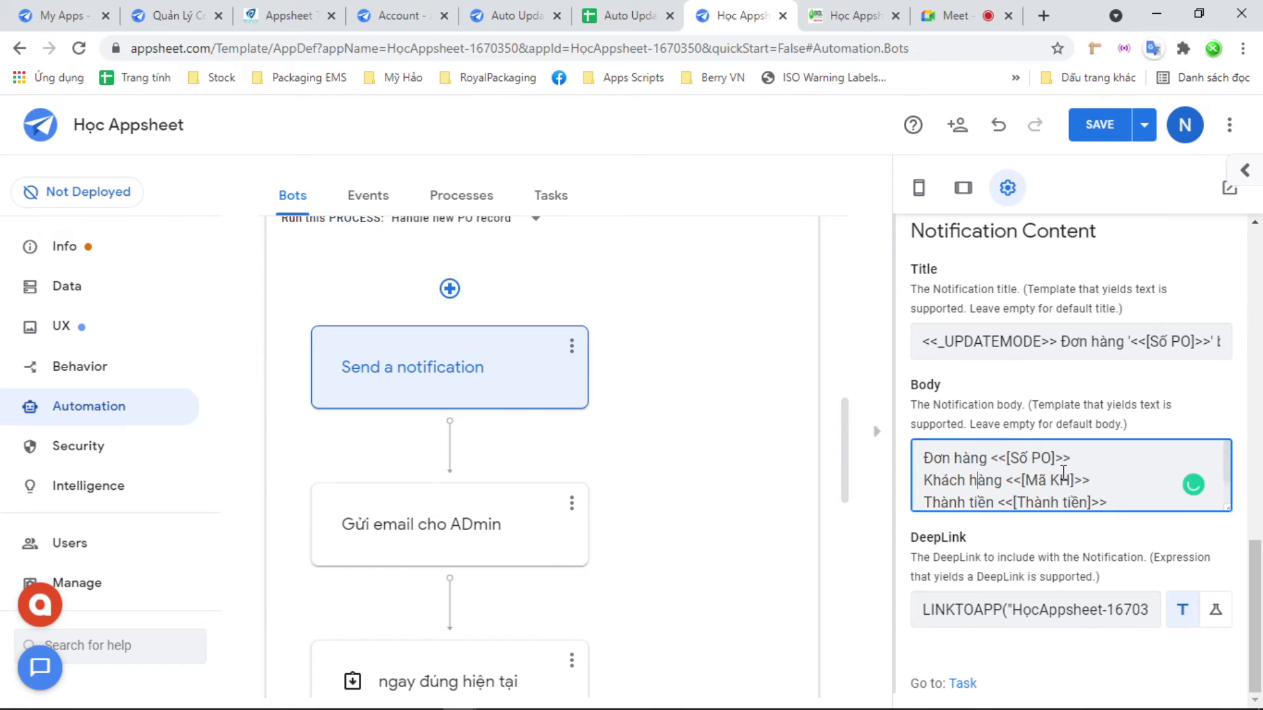
click(1076, 480)
text(.)
text([)
text(Khách hang)
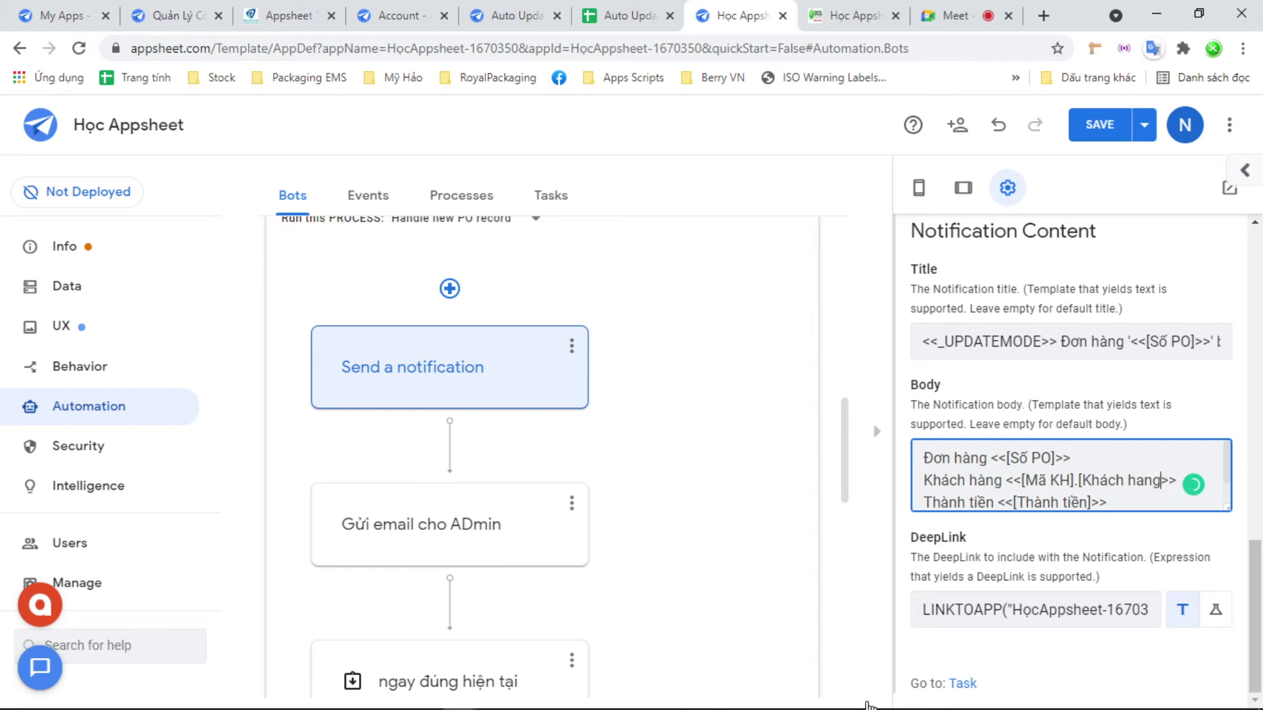
text(])
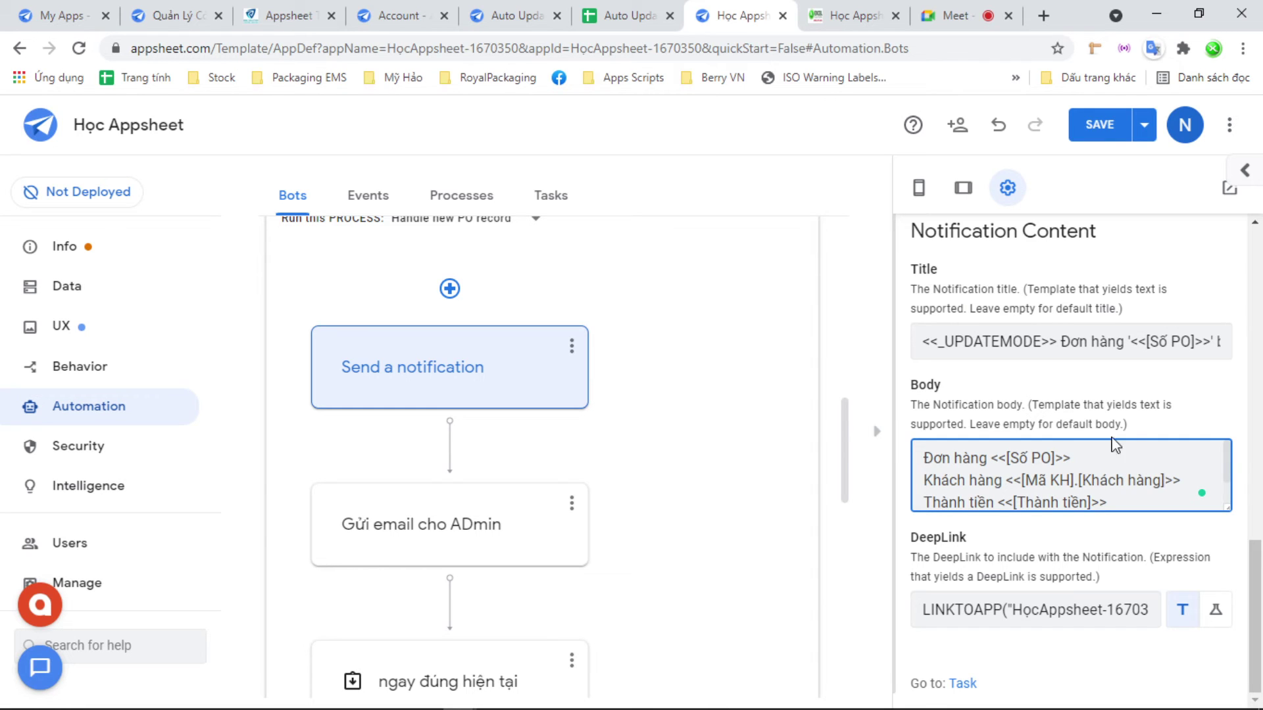
- Check the DMKH table's columns in the schema reference panel
click(1256, 177)
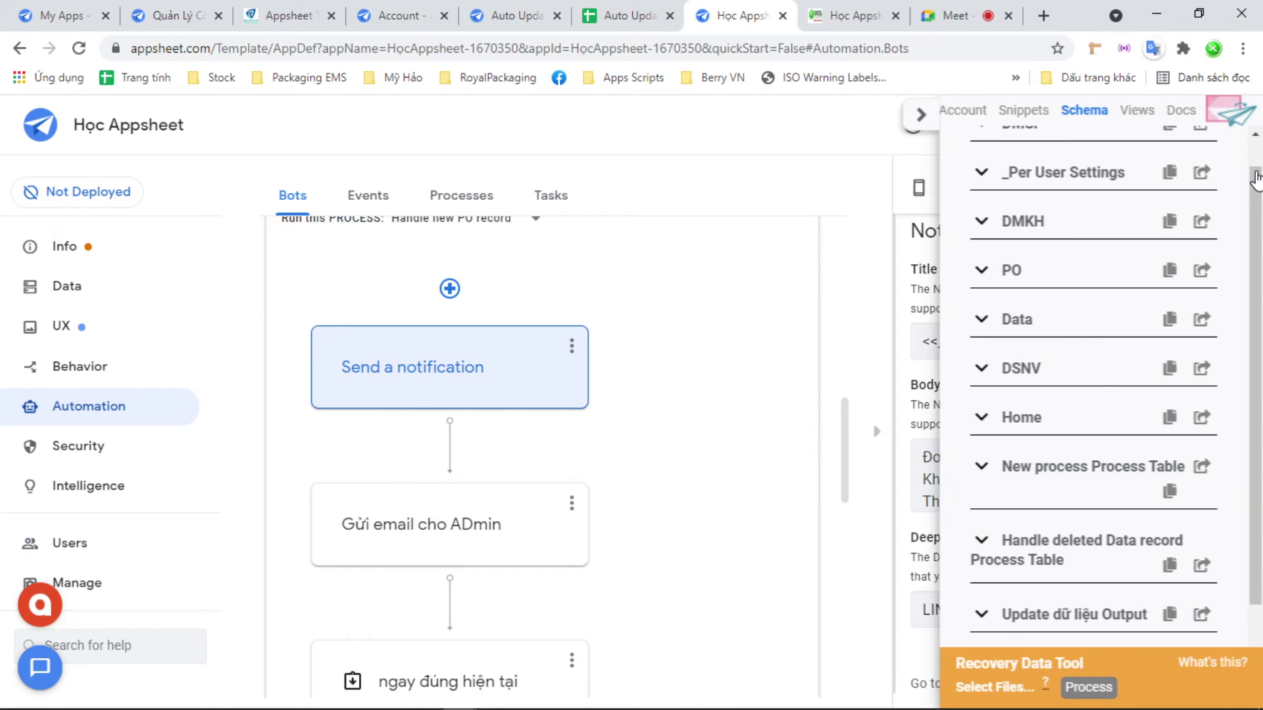
click(980, 221)
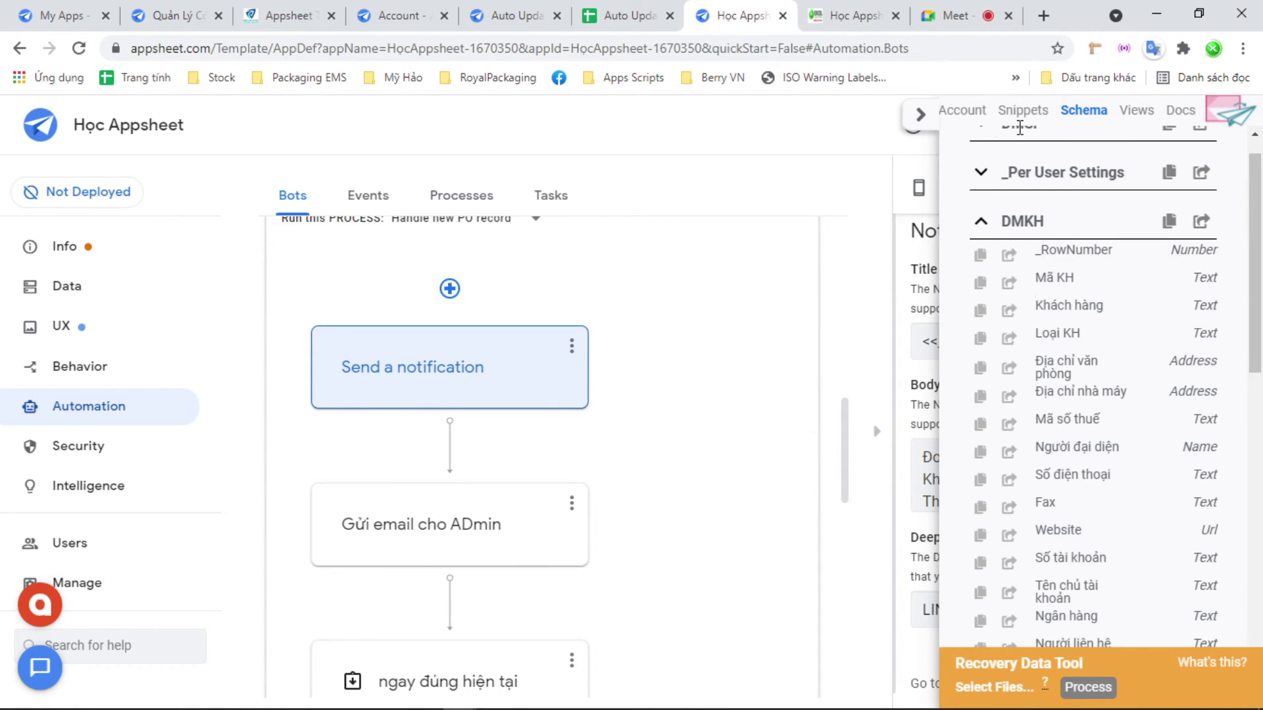
click(920, 115)
- Wrap USEREMAIL() in the title as lookup(USEREMAIL(),"DSNV","Email","Tên" to show the sender's name
click(1076, 342)
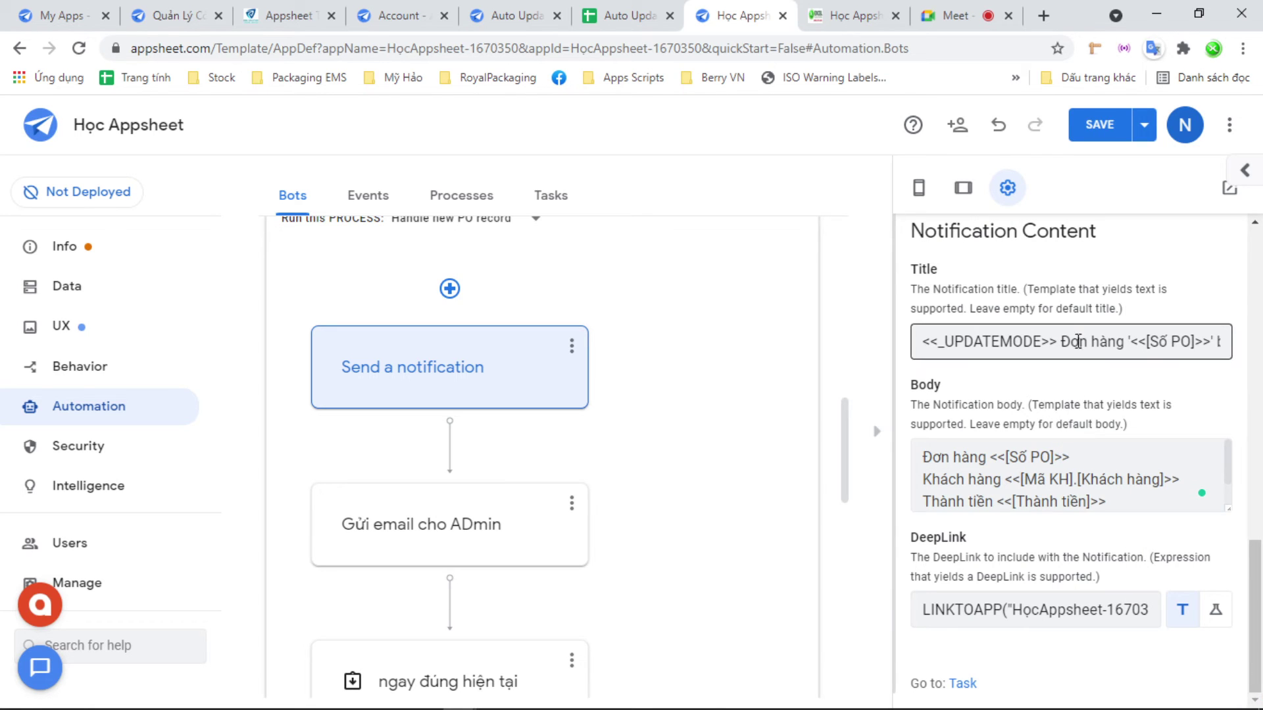
drag(1125, 341, 1260, 356)
click(1134, 341)
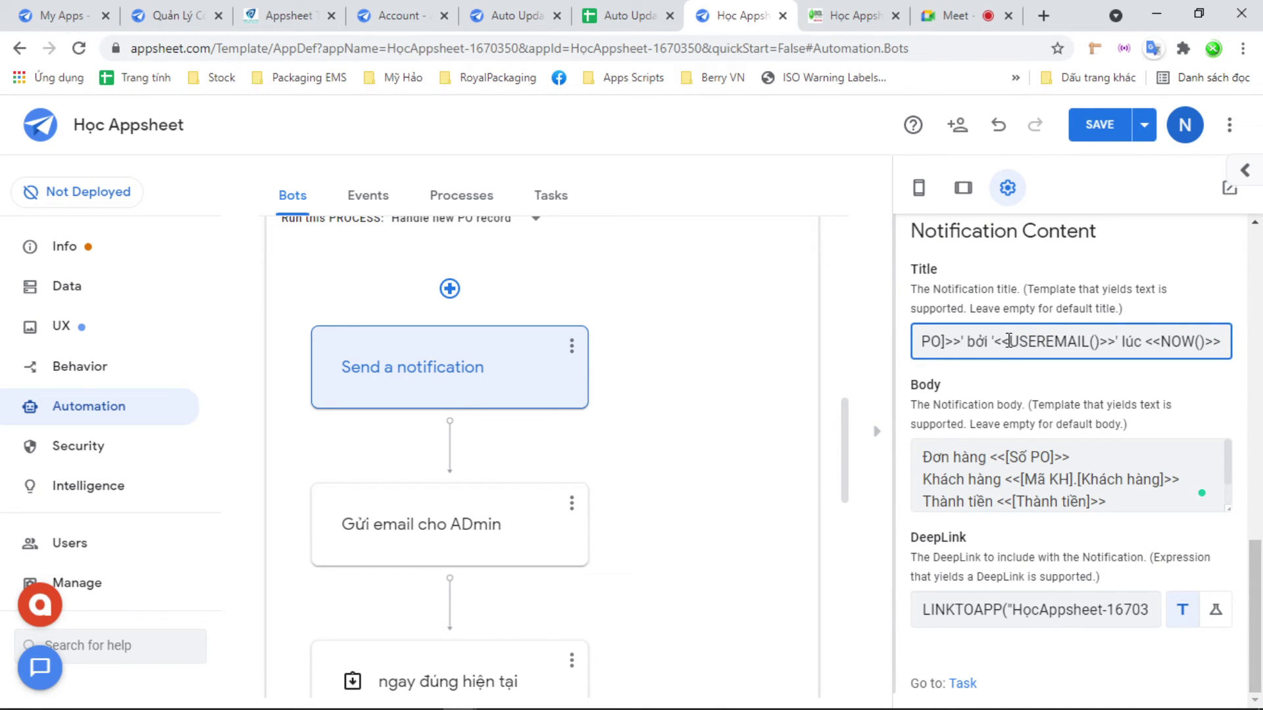
click(1008, 341)
text(lookup)
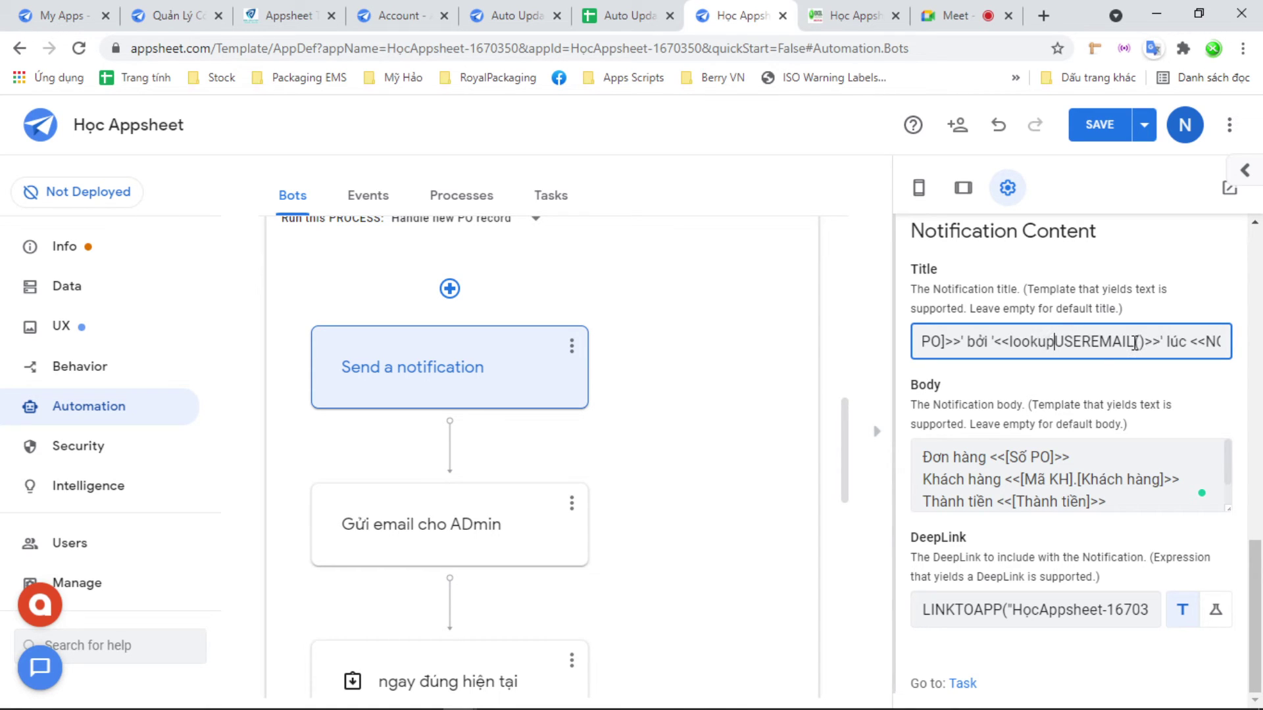
text((USEREMAIL())
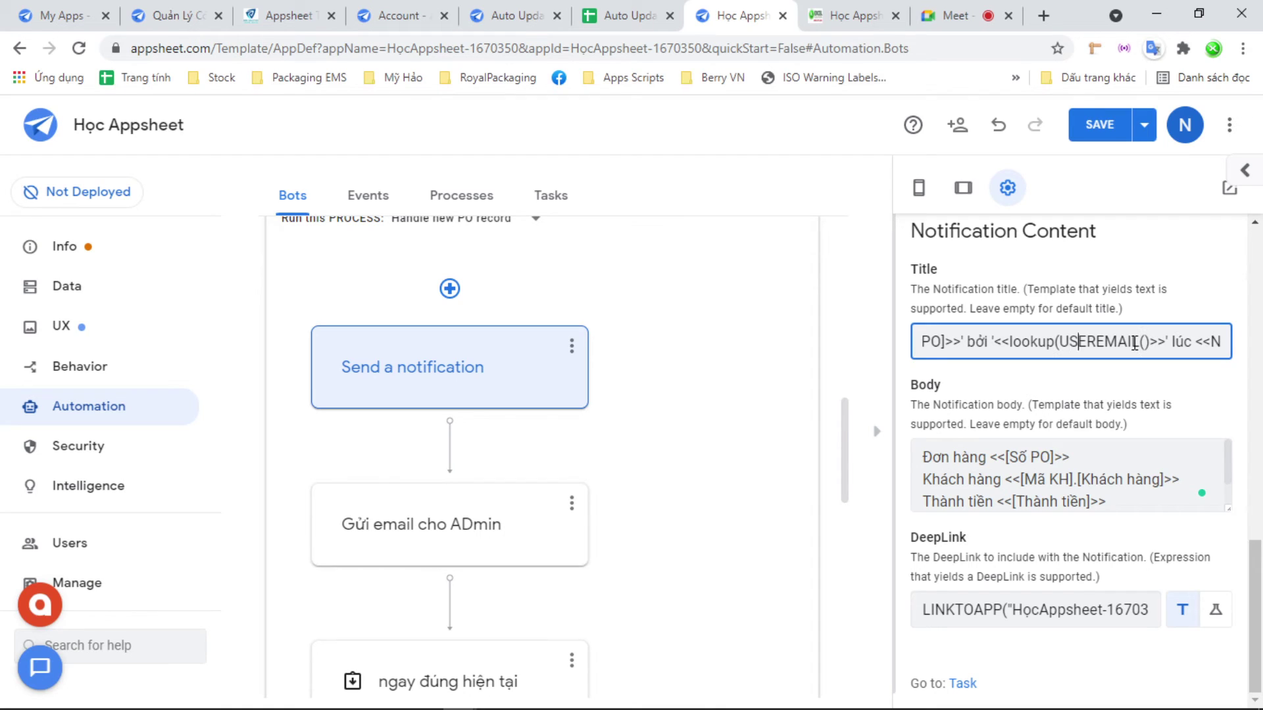
text(,")
text(DSNV)
text(",)
text("Email)
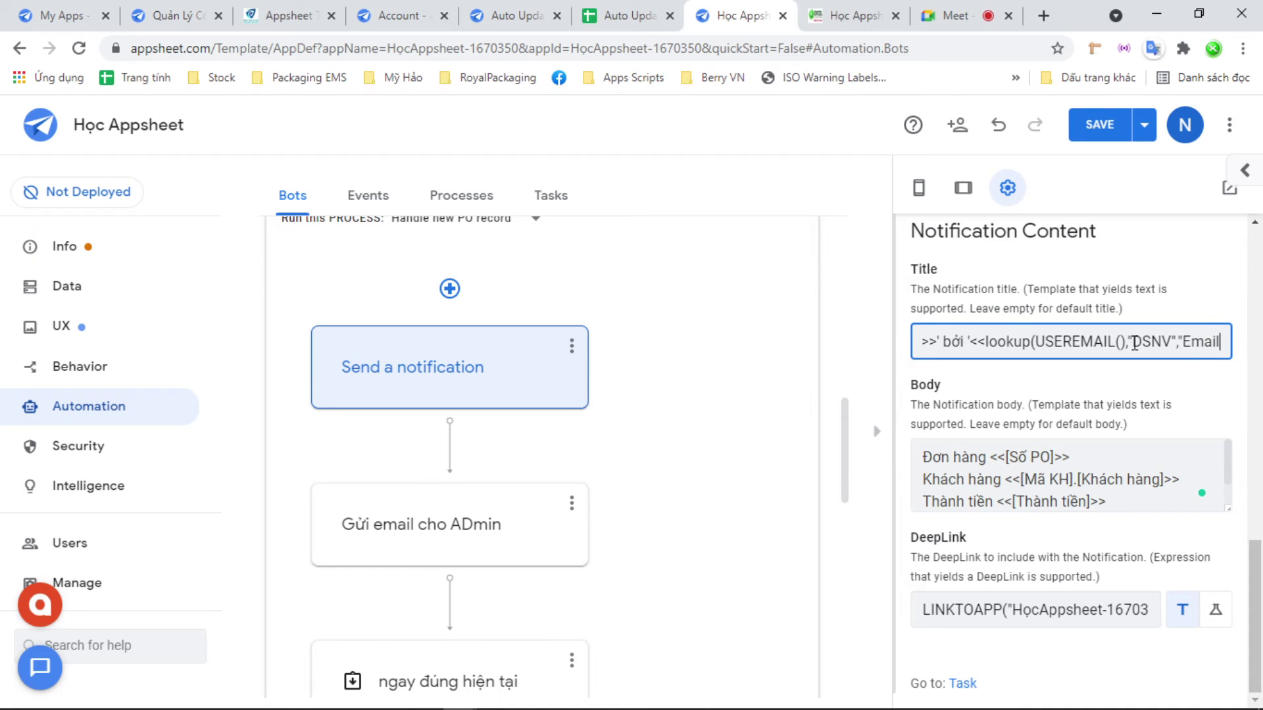
text(",")
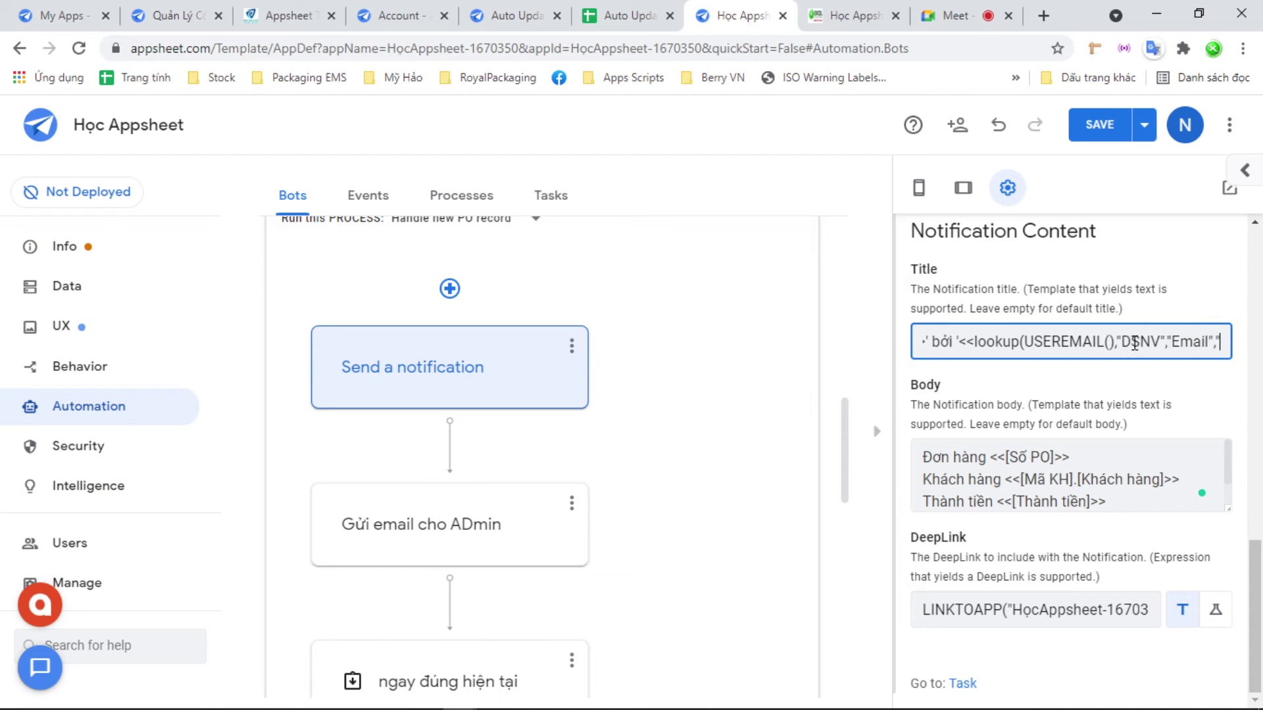
text(Tên)
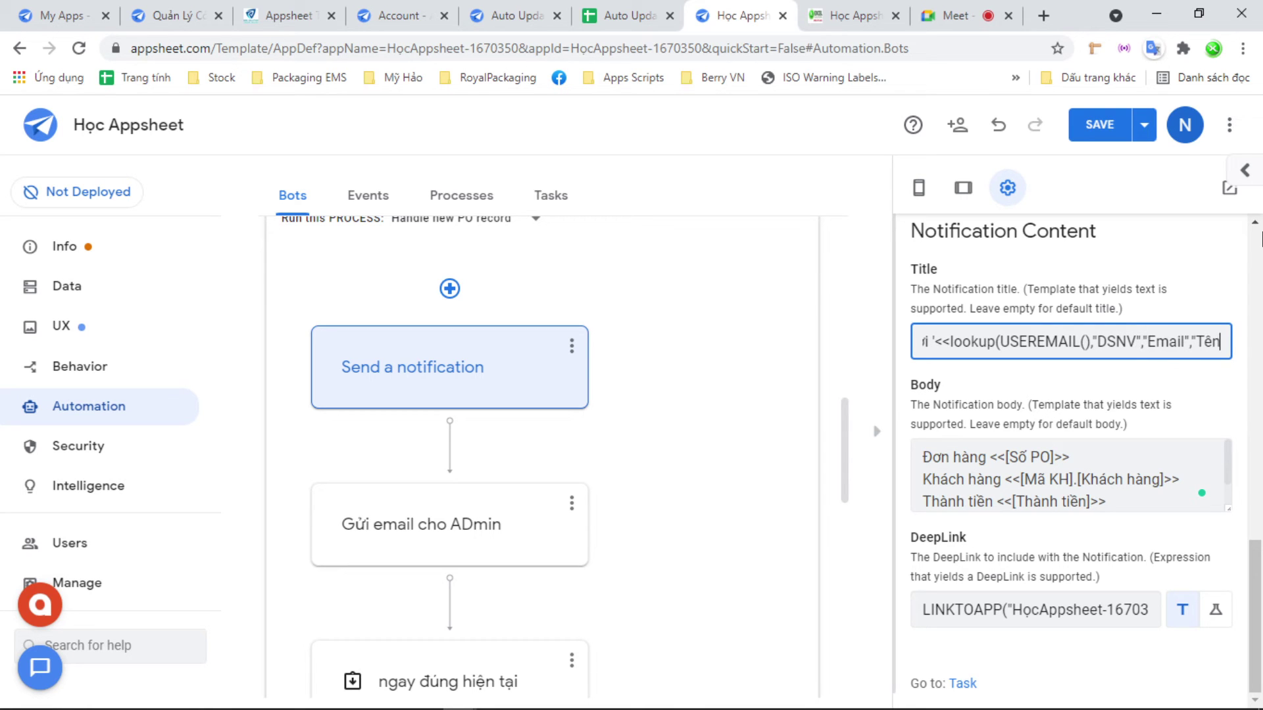
click(1230, 115)
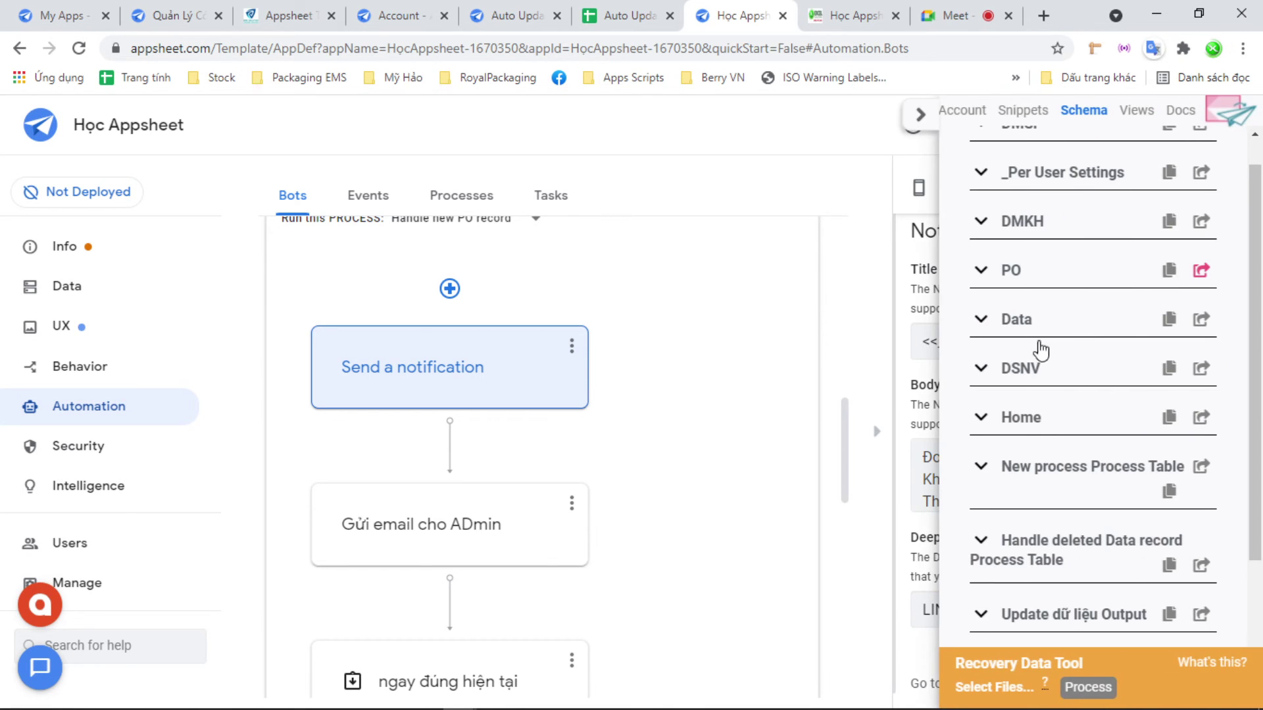
- Check DSNV's columns and change the title lookup's return column from "Tên" to "Họ và tên"
click(1040, 368)
scroll(1086, 453, down, 1)
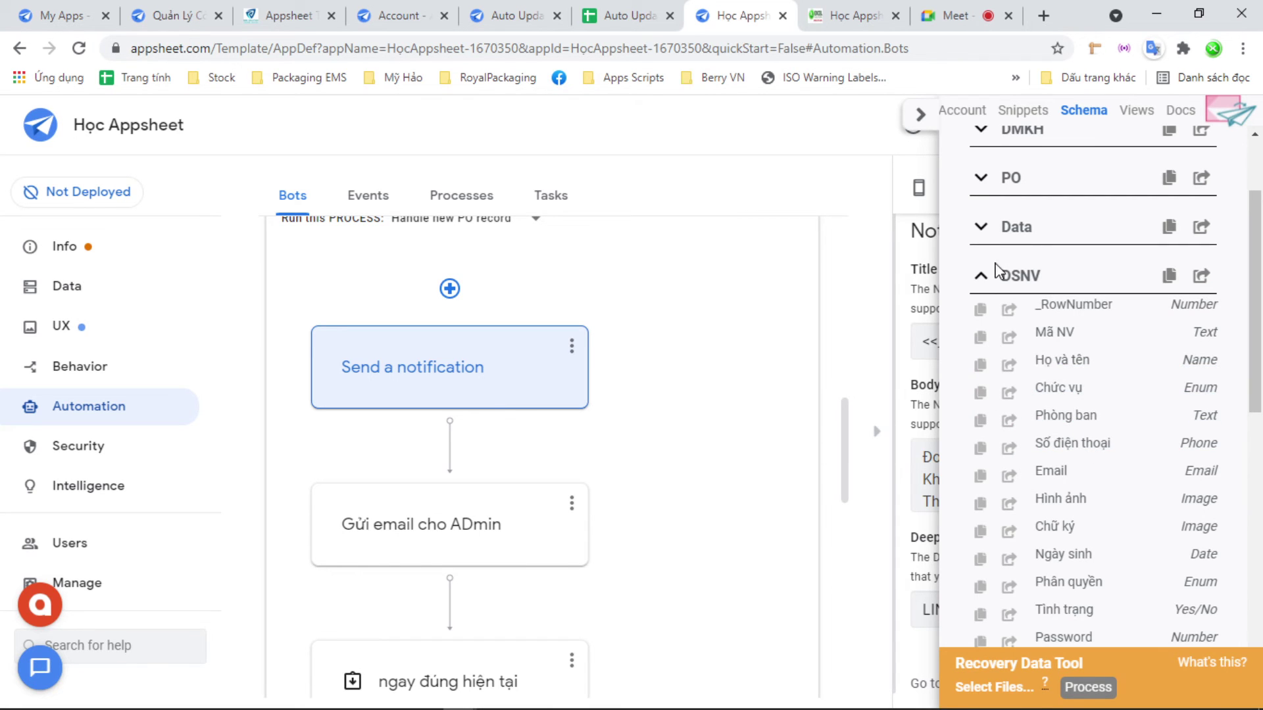
click(920, 115)
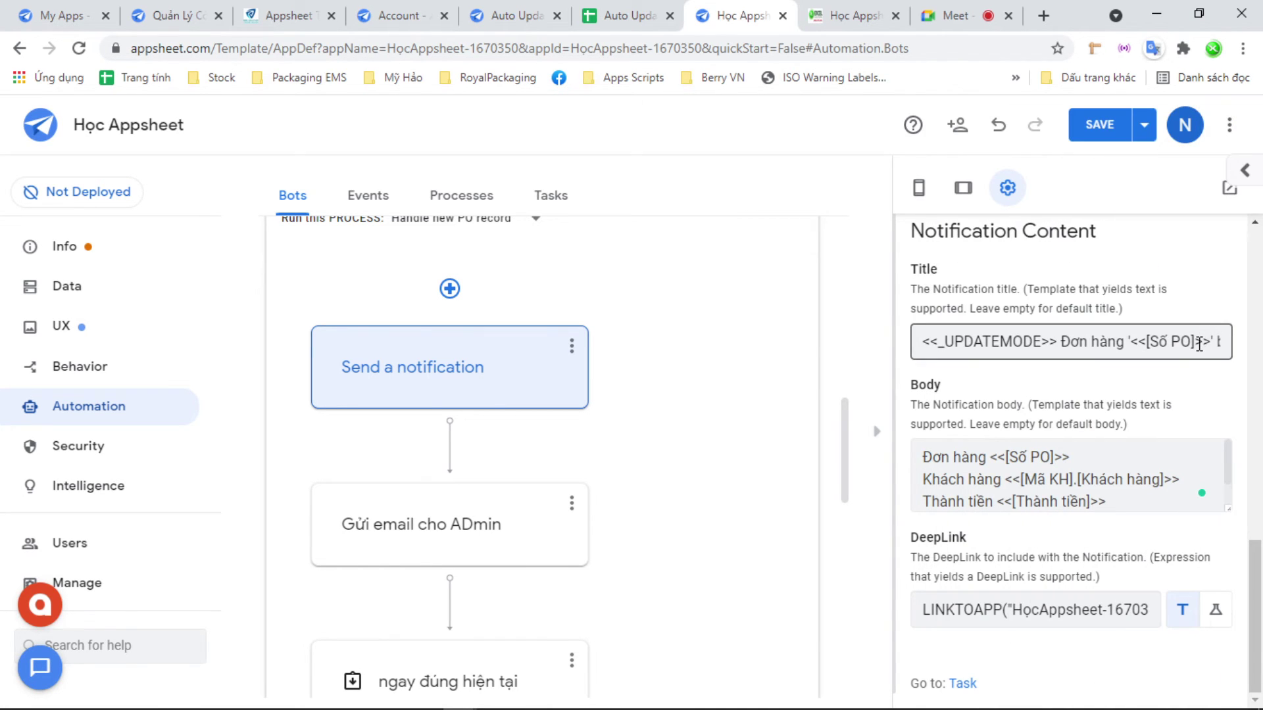
drag(1199, 343, 1262, 347)
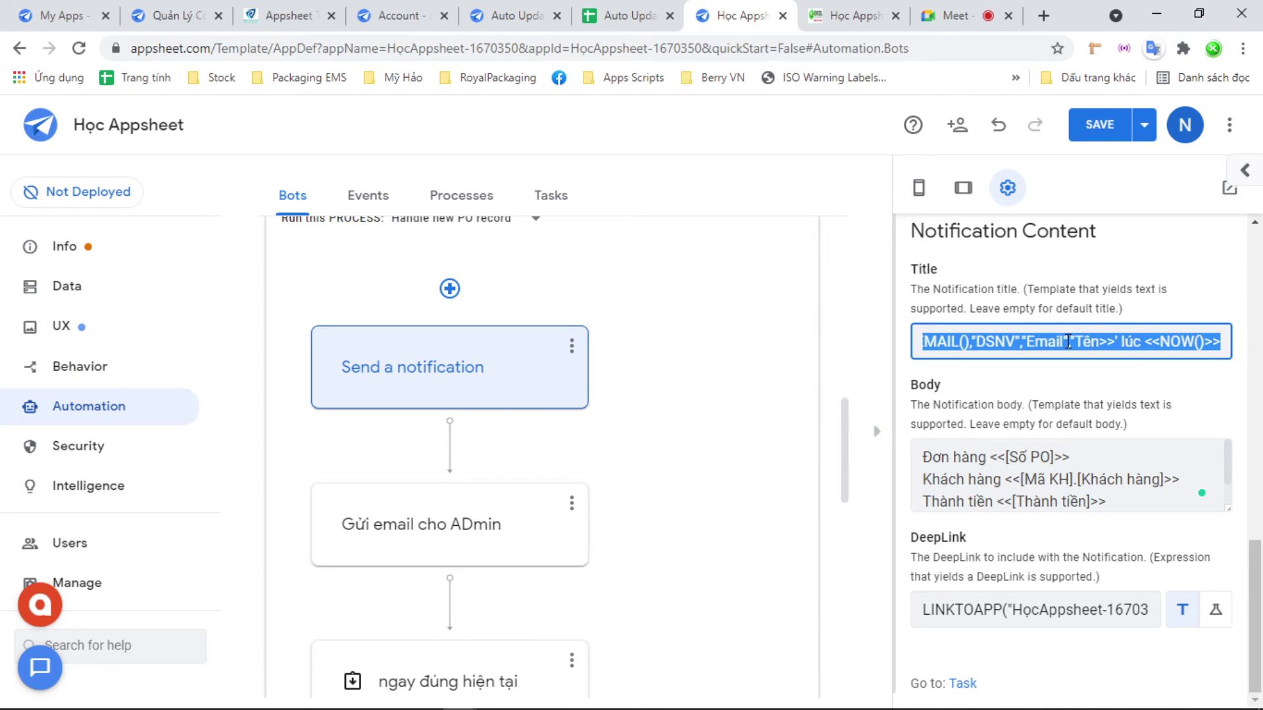
click(1068, 341)
drag(1099, 341, 1076, 345)
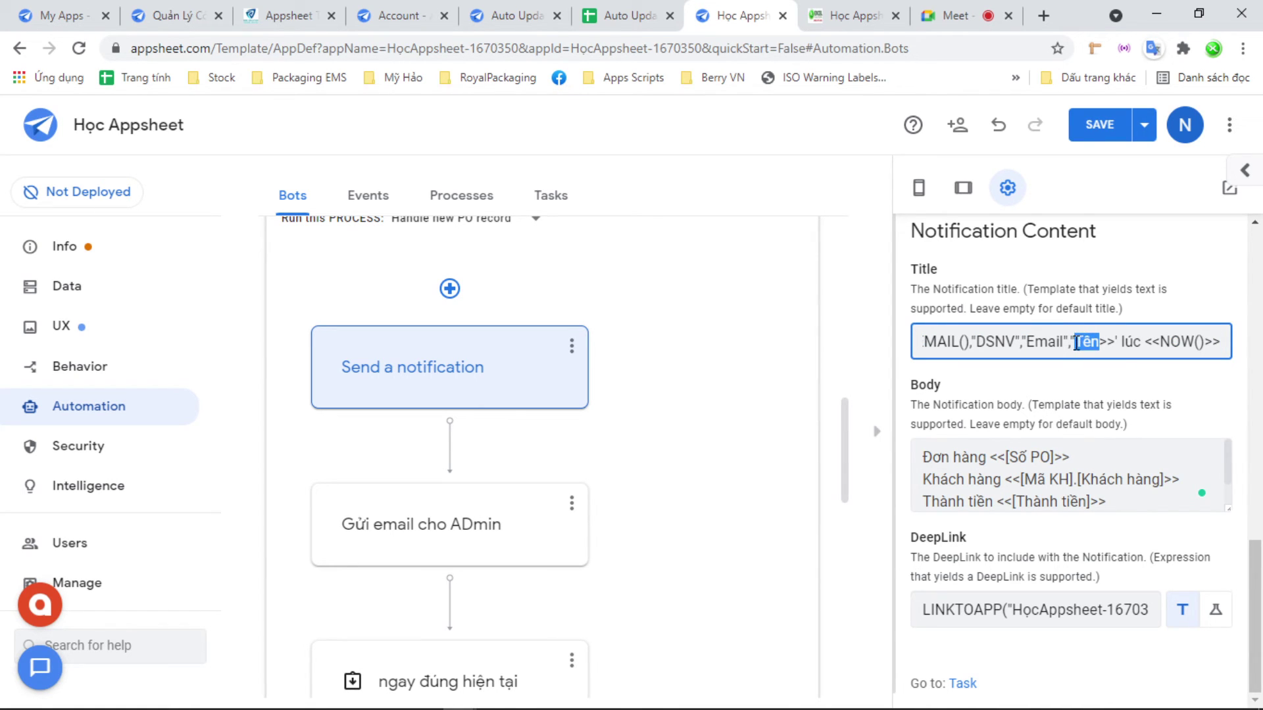
text(Họ và tên)
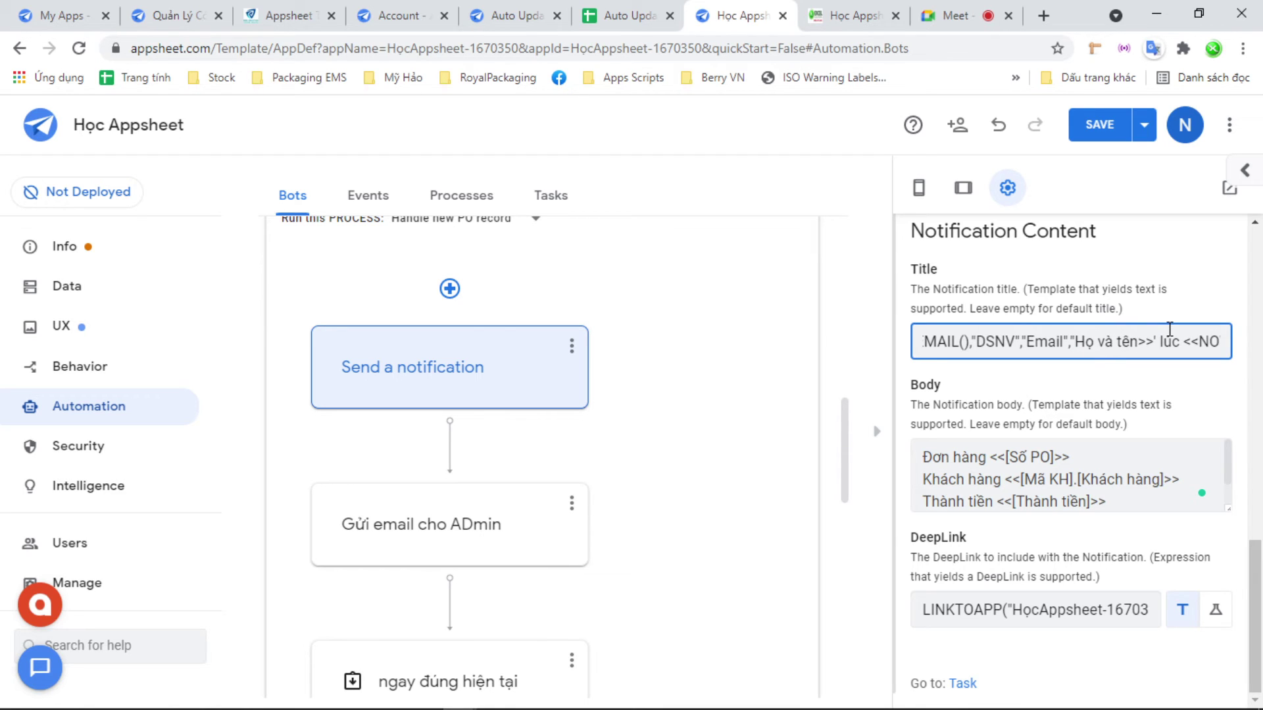
text("))
- Review the full notification title, ending with ' lúc <<NOW()>>'
drag(1099, 341, 974, 342)
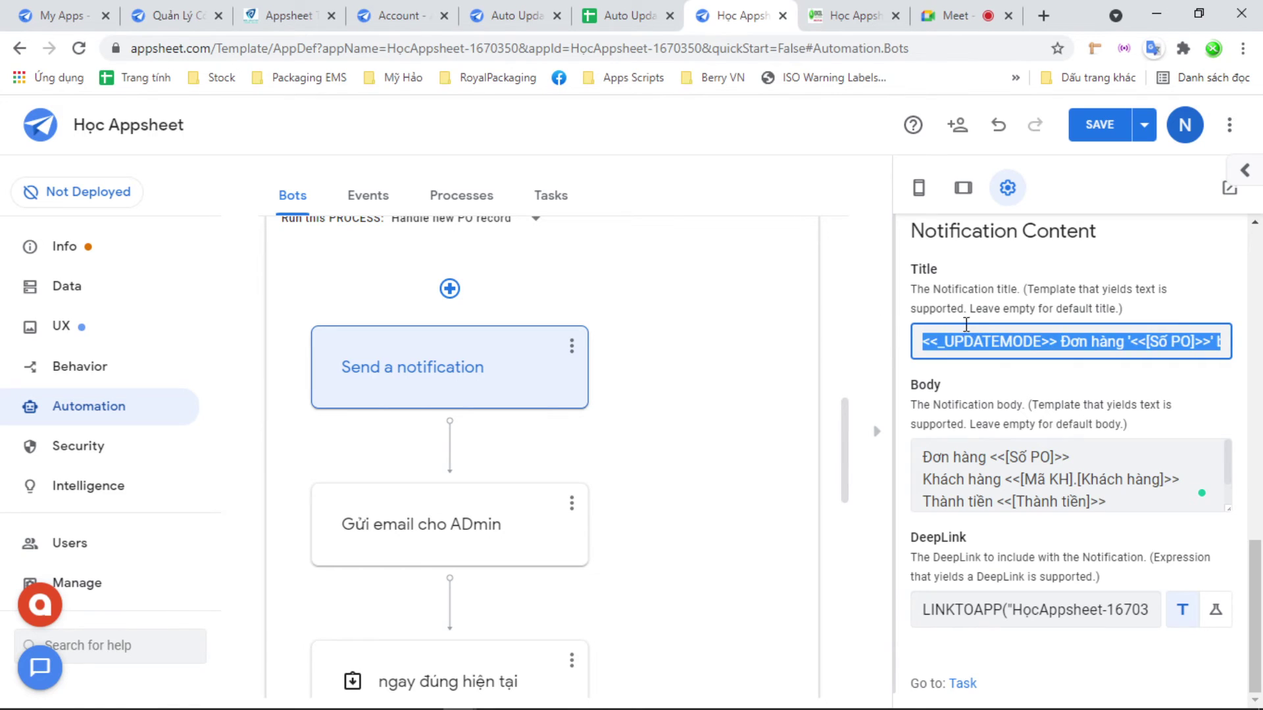
click(976, 342)
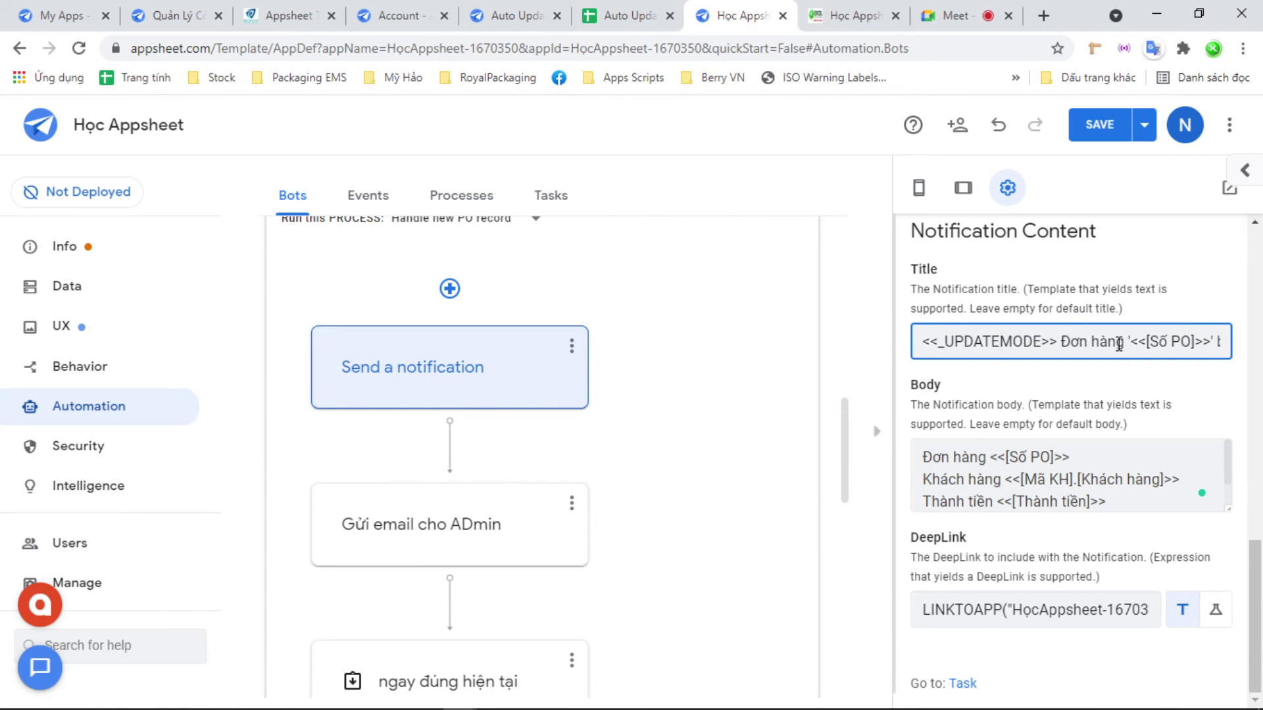
drag(1151, 342, 1133, 341)
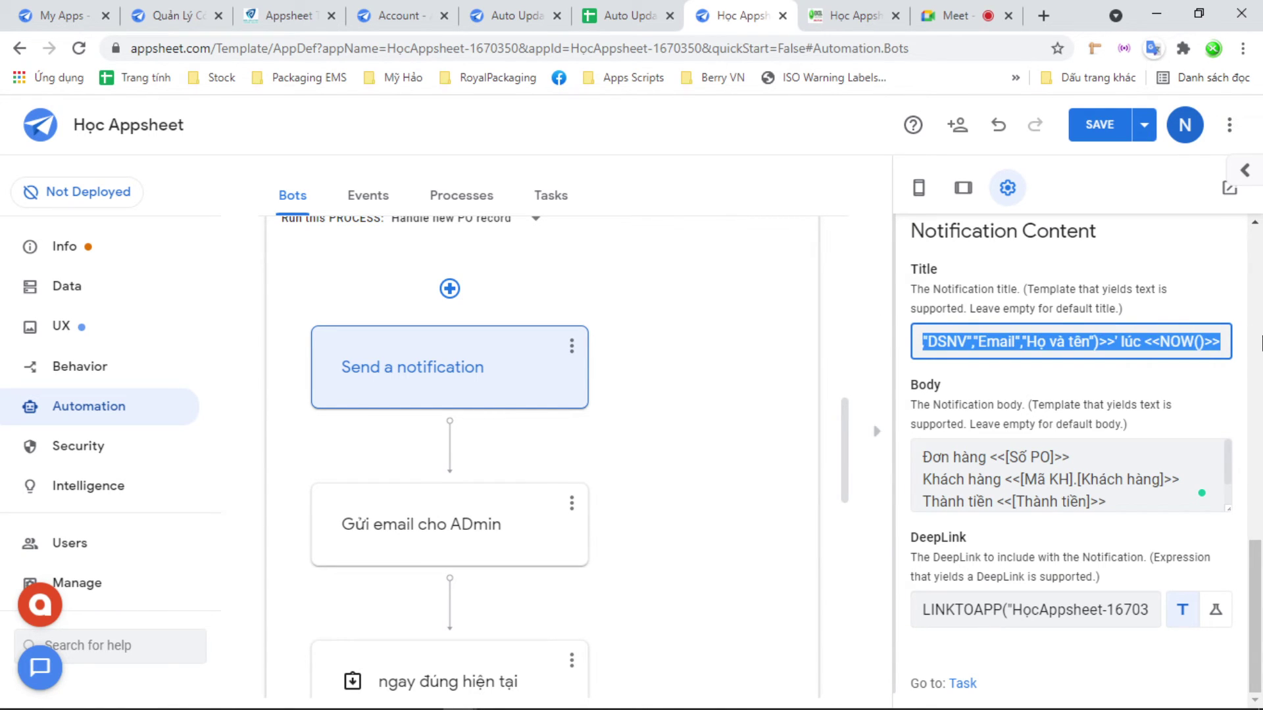
click(1133, 340)
drag(1036, 341, 861, 350)
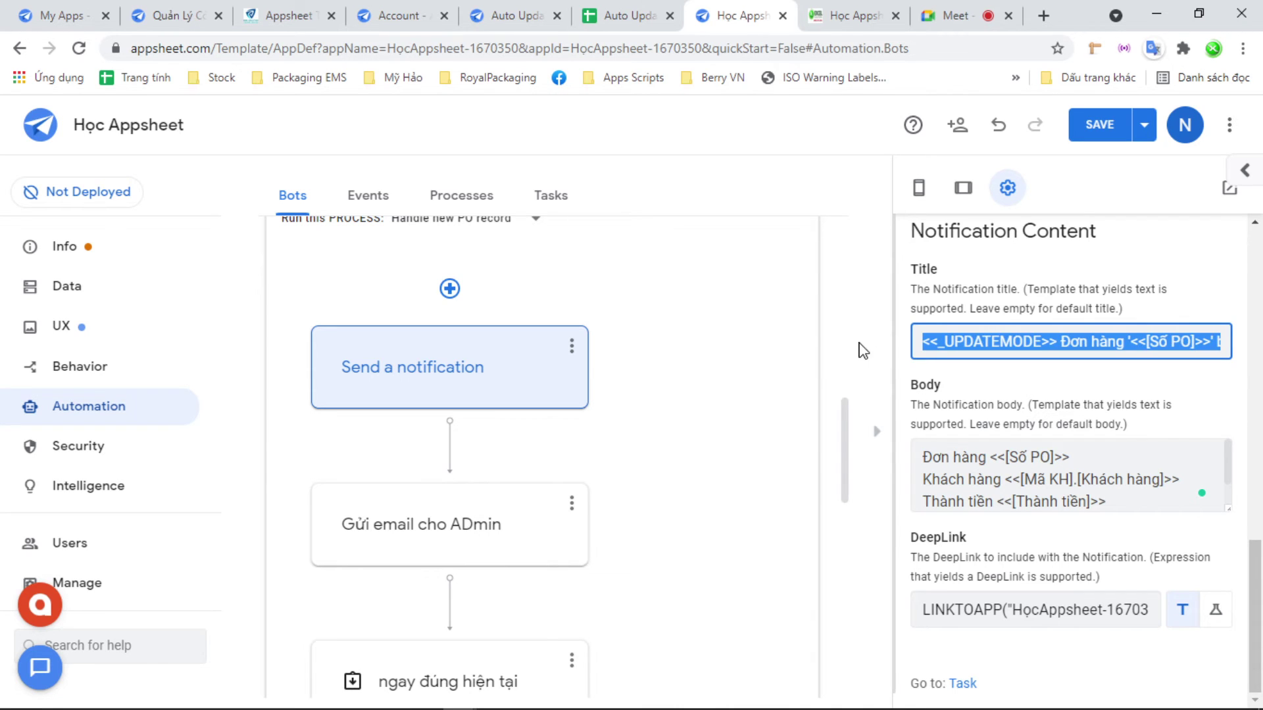
click(1055, 342)
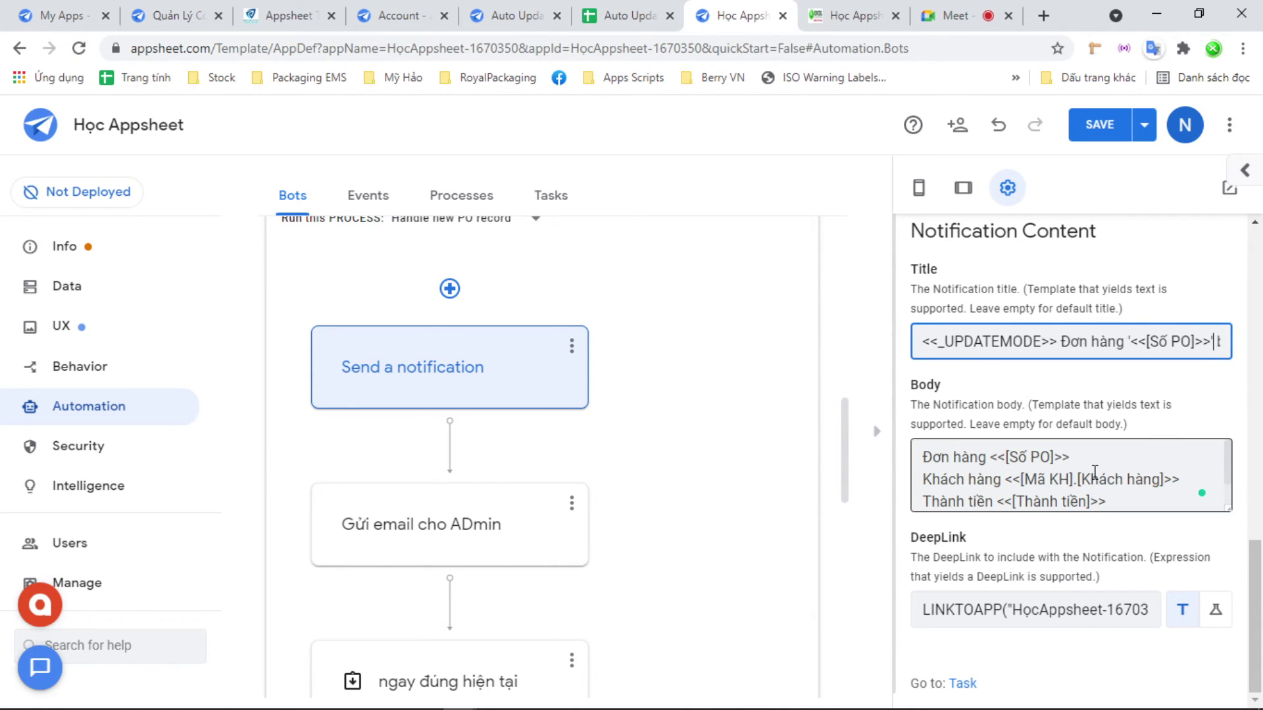
- Change the body's creator line to Người tạo<<[Người lập].[Họ và tên]>>
scroll(1095, 472, down, 1)
click(1090, 487)
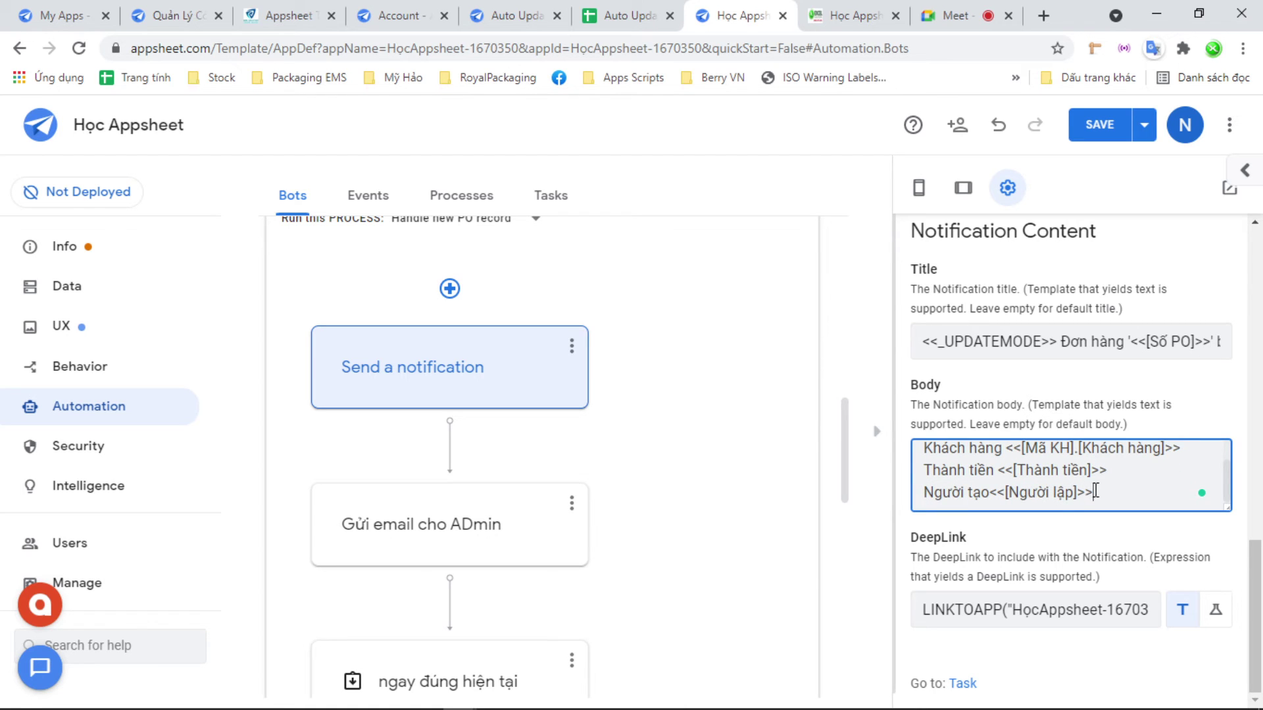
click(1079, 493)
mouse_move(1201, 491)
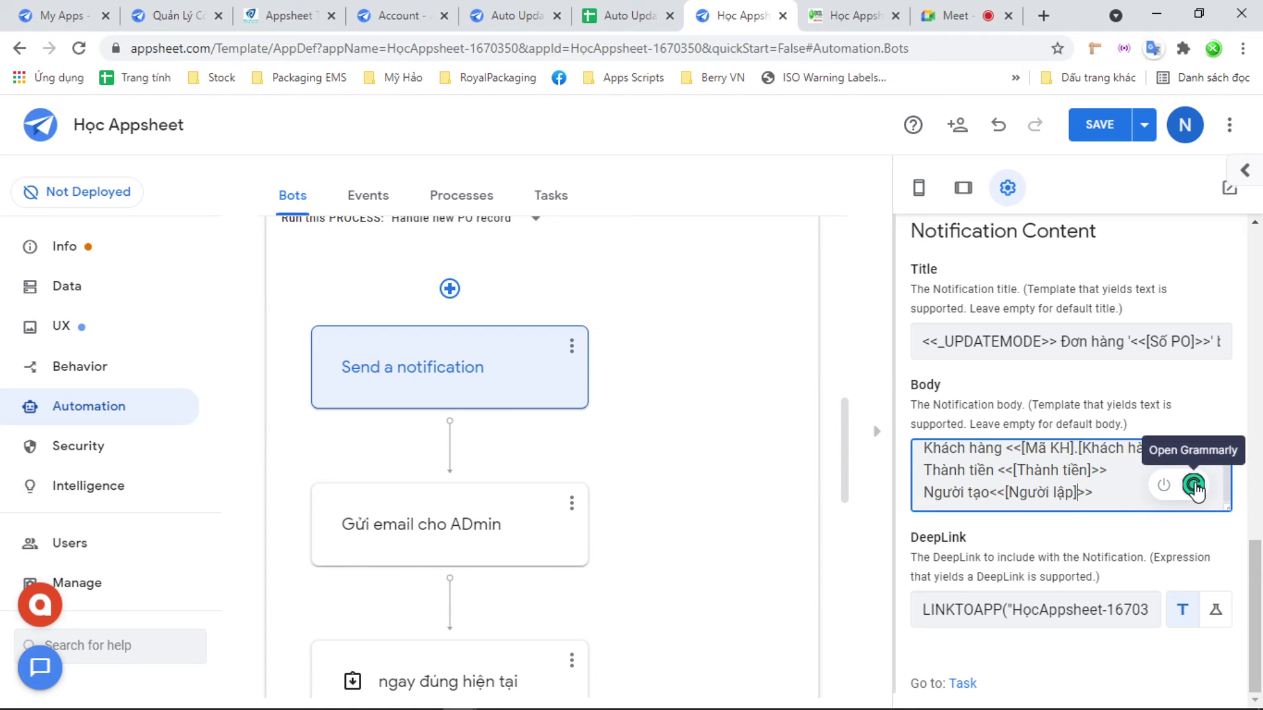
text(.)
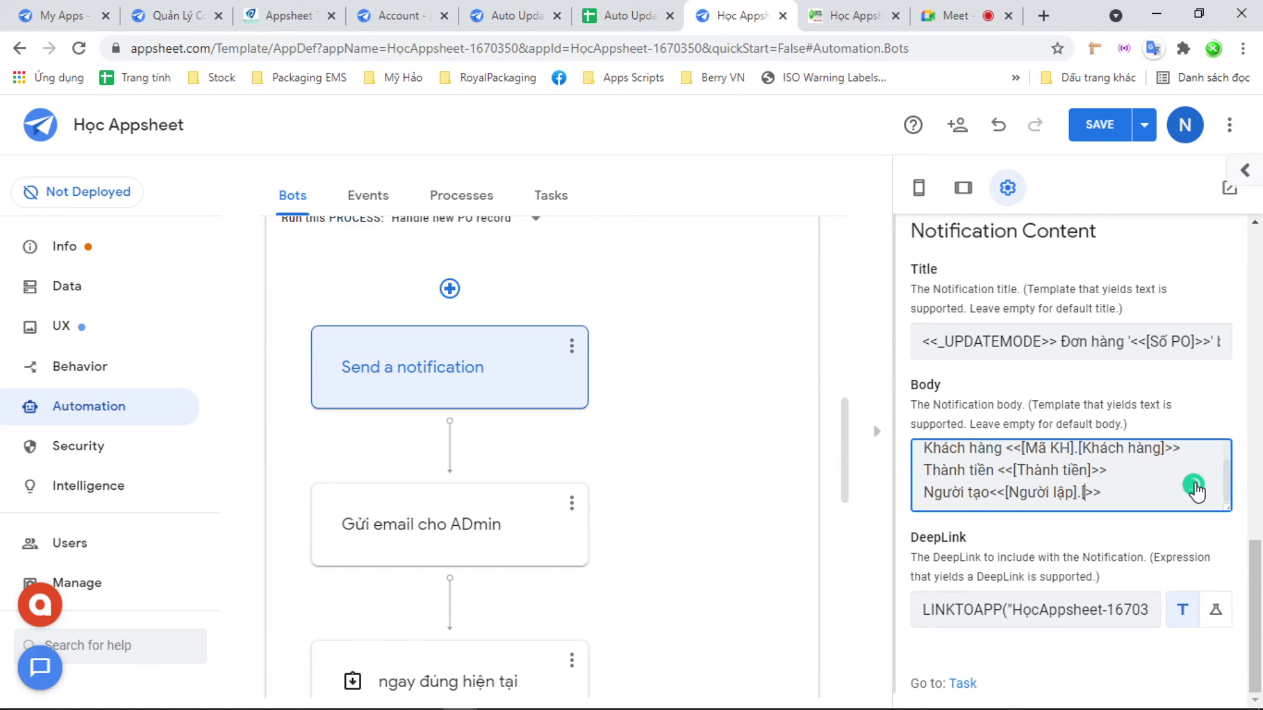
text([Họ và tênu)
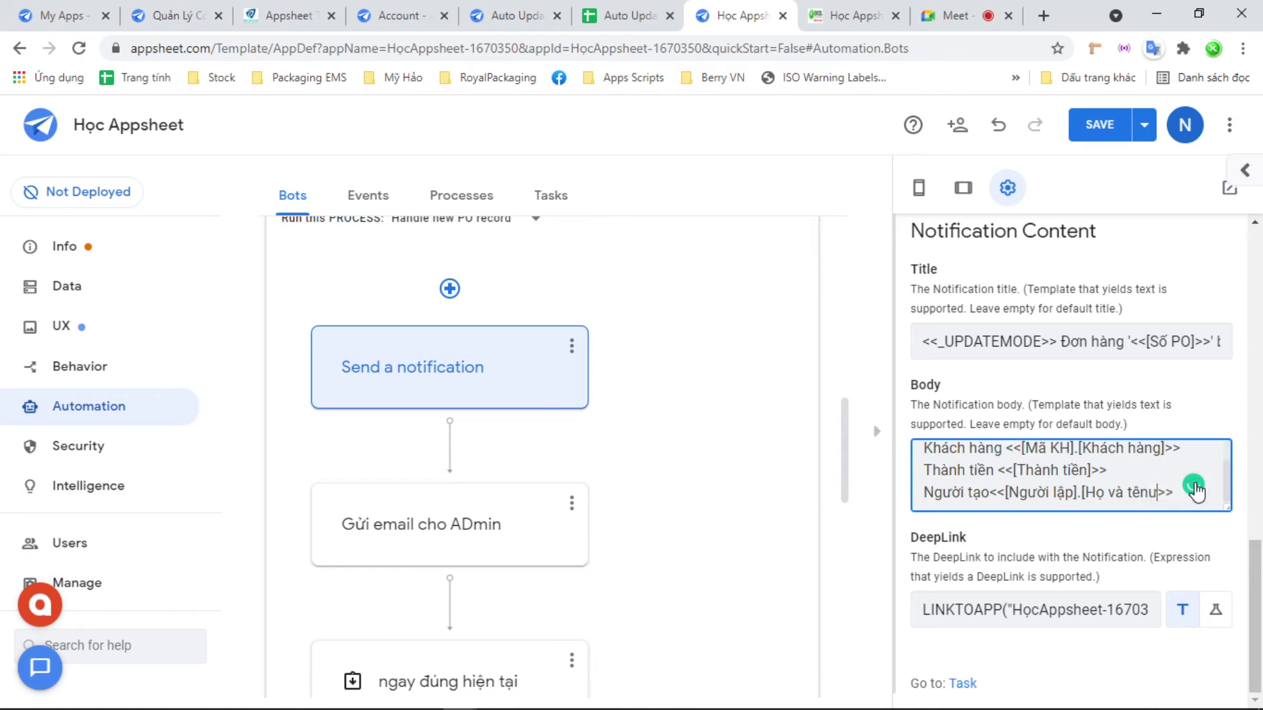
key(BackSpace)
text(])
- Review the notification title text and save the app changes
scroll(1071, 487, up, 1)
scroll(1071, 473, down, 1)
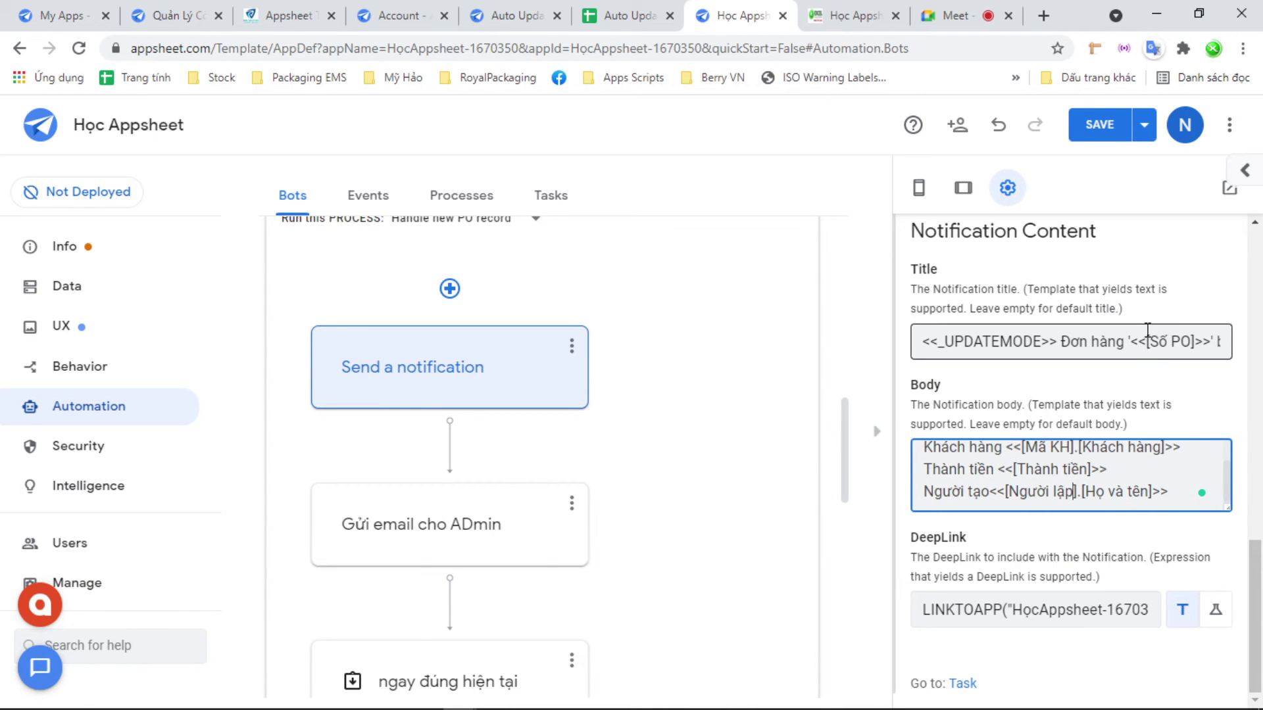
triple_click(1145, 350)
click(1095, 342)
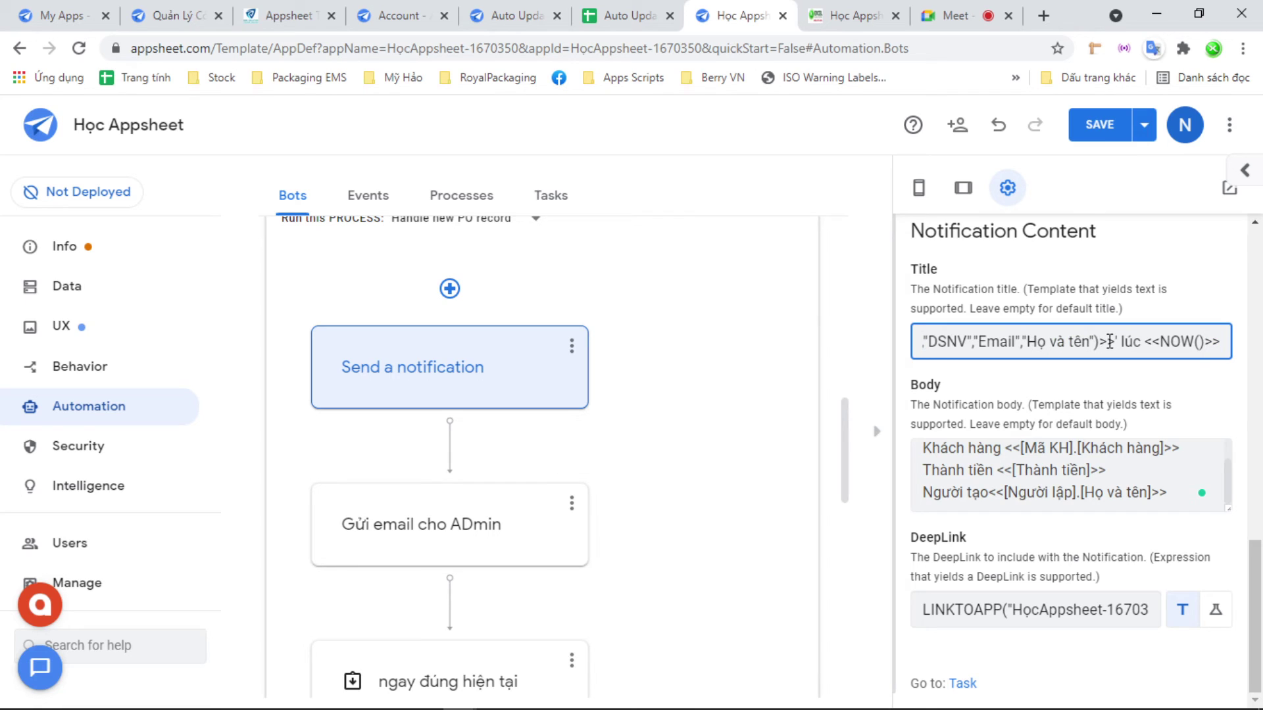
drag(1102, 341, 1176, 349)
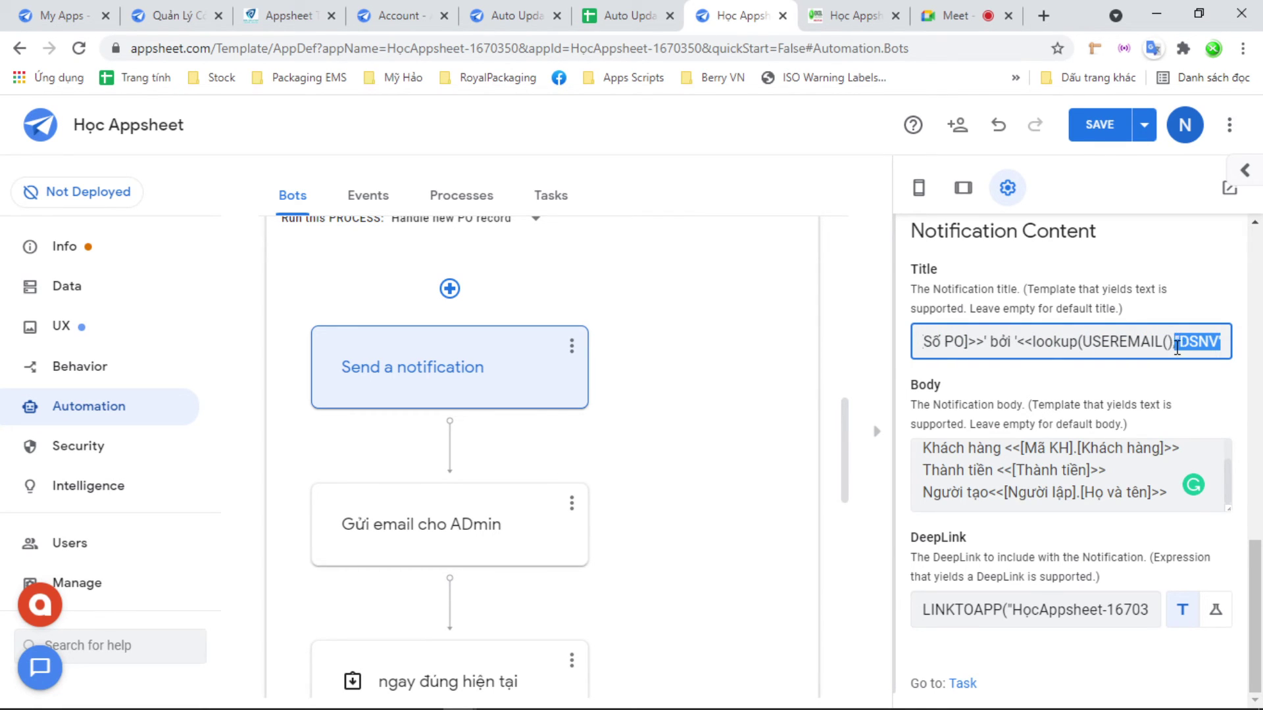
click(1154, 379)
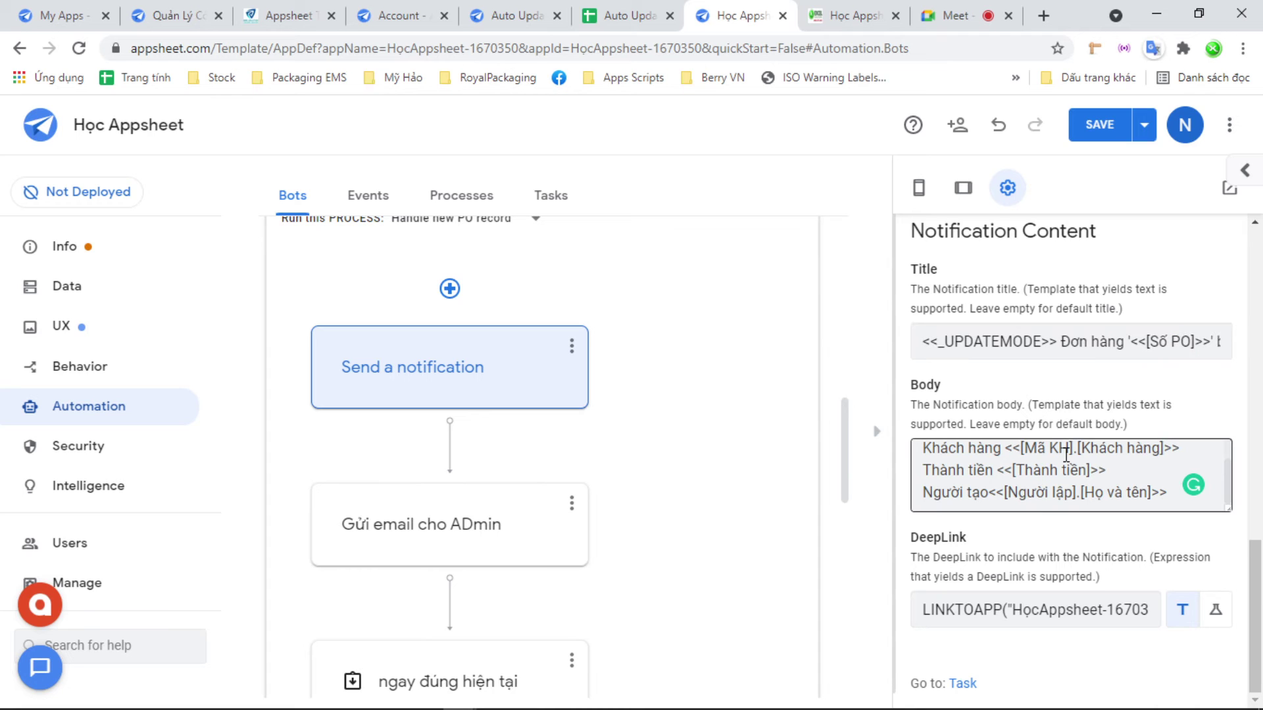
click(1099, 125)
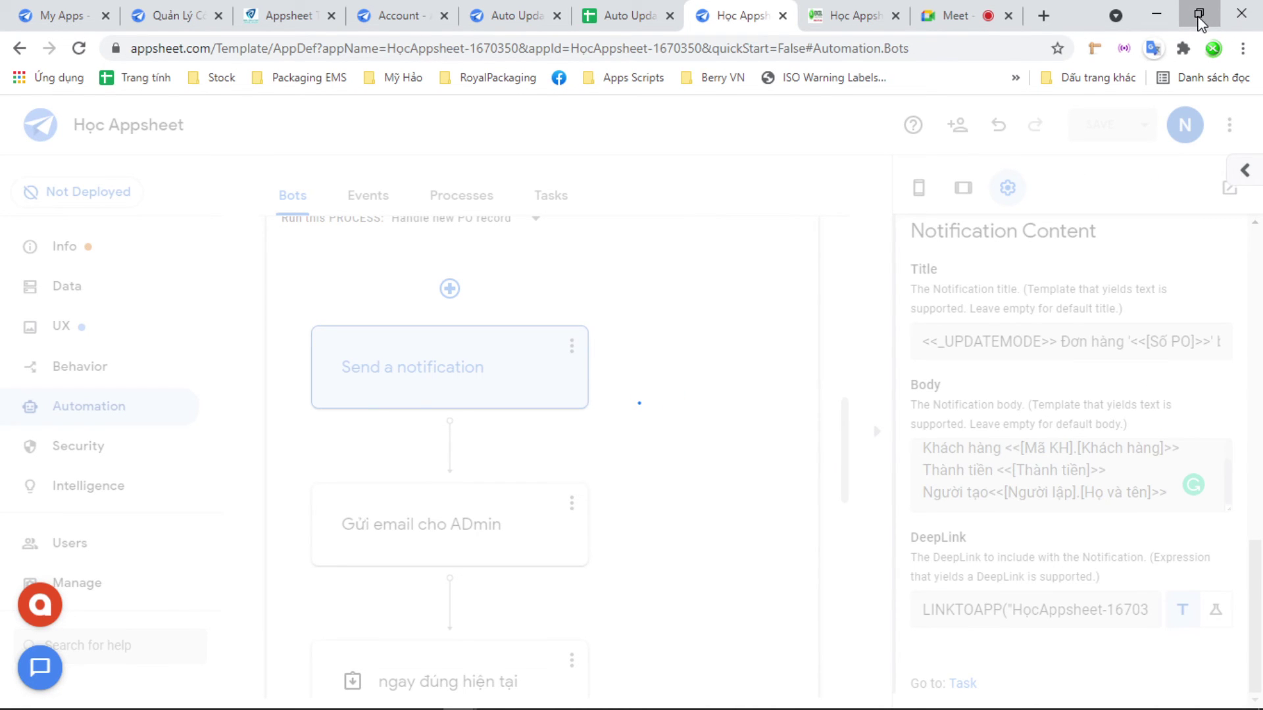
- Place the browser beside the phone mirror, show the app preview, and start a new Mua hàng record
click(1199, 20)
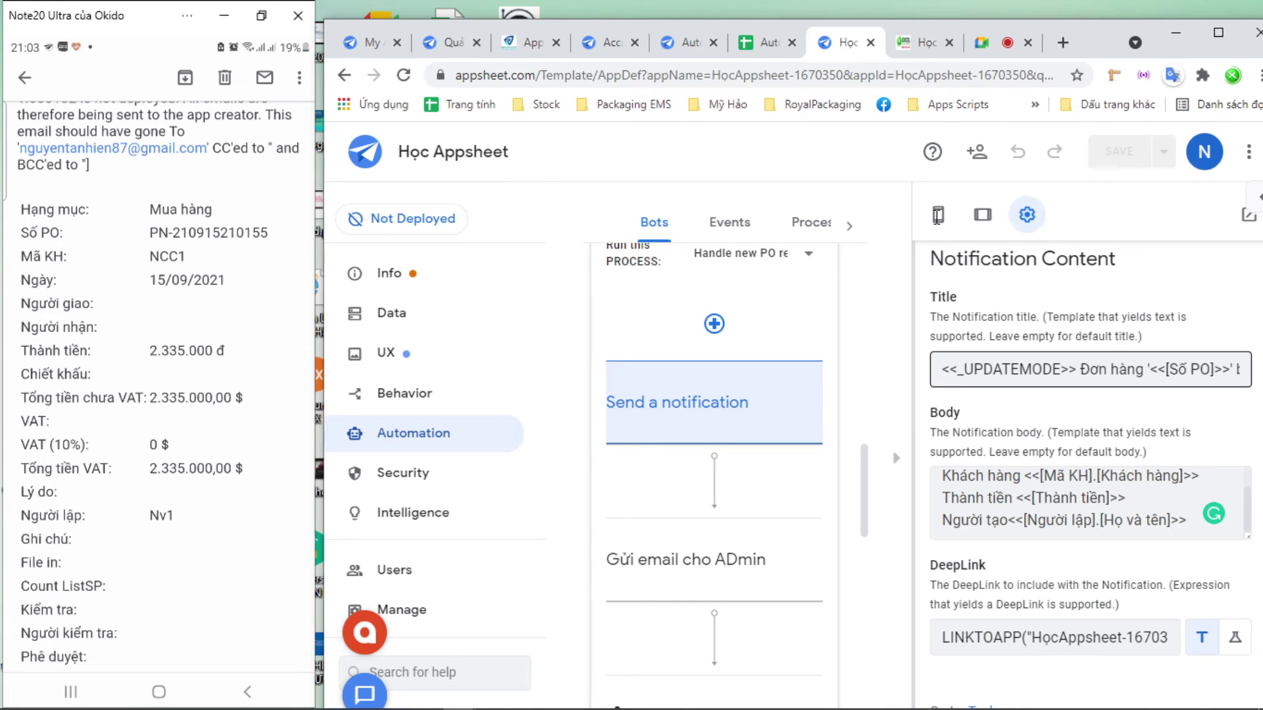
click(938, 215)
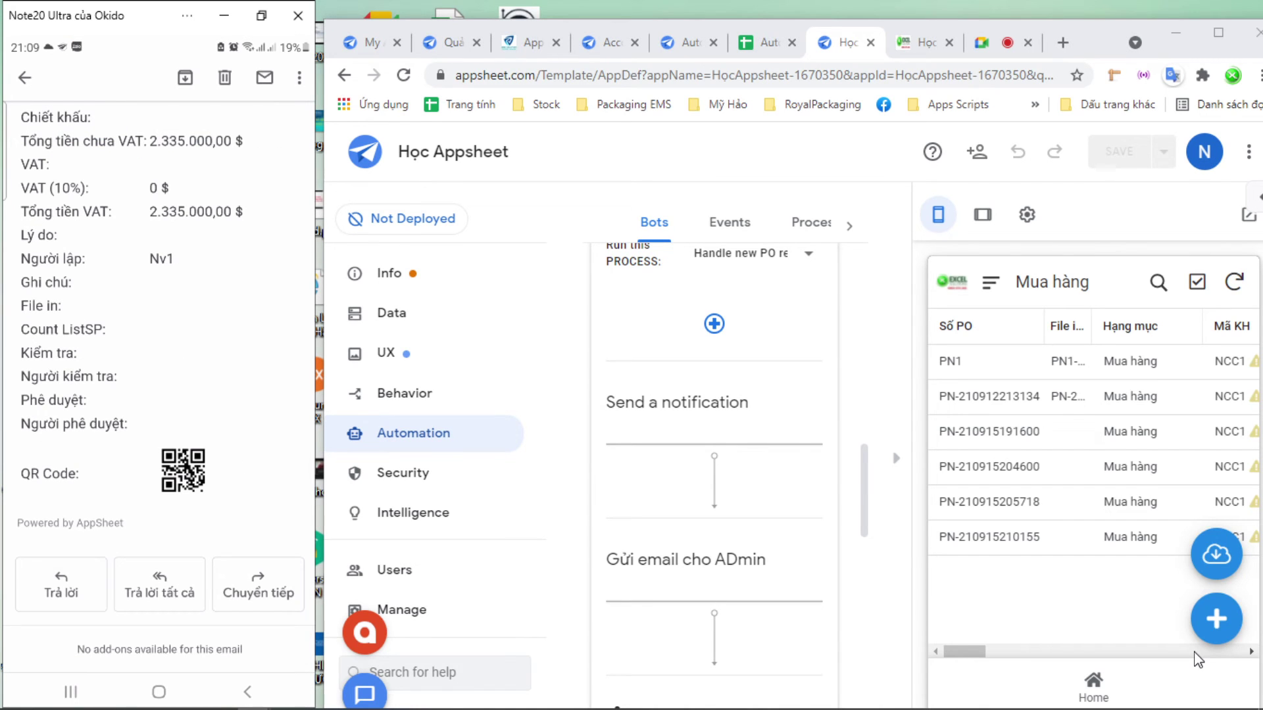
click(1211, 628)
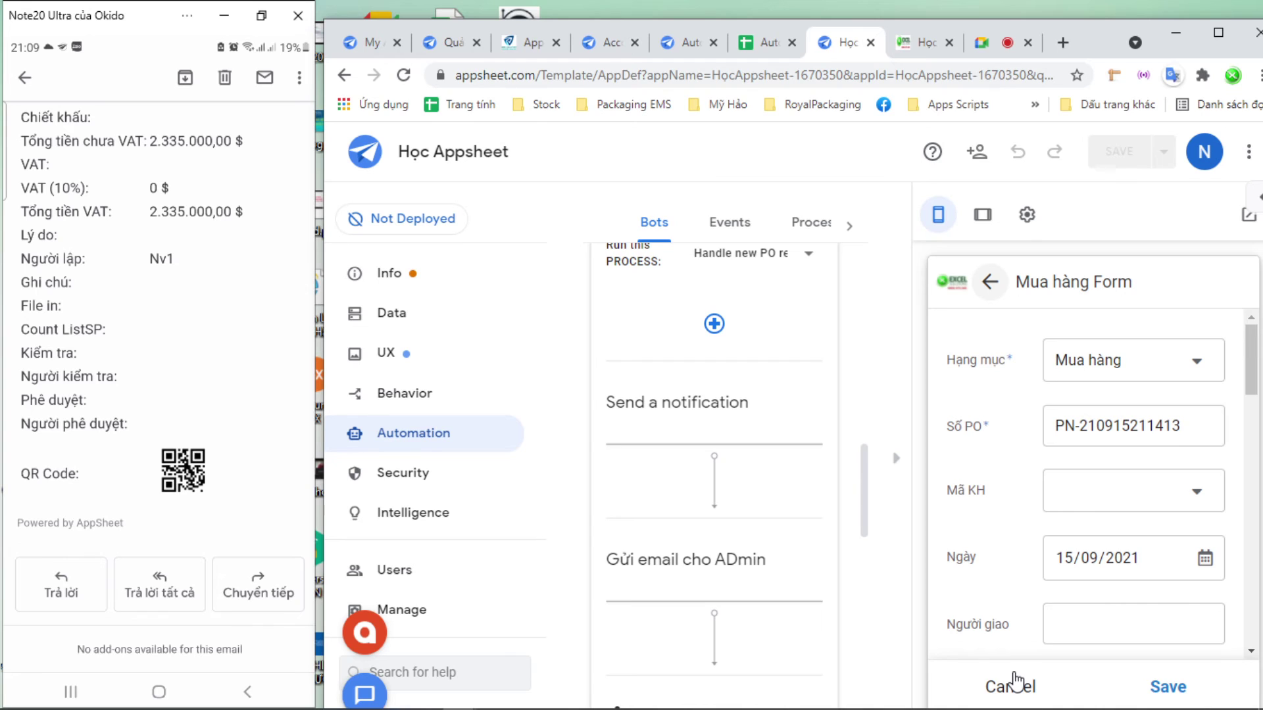
- Cancel the form, then enter a staff user name and password in the preview's Settings and save
click(1013, 683)
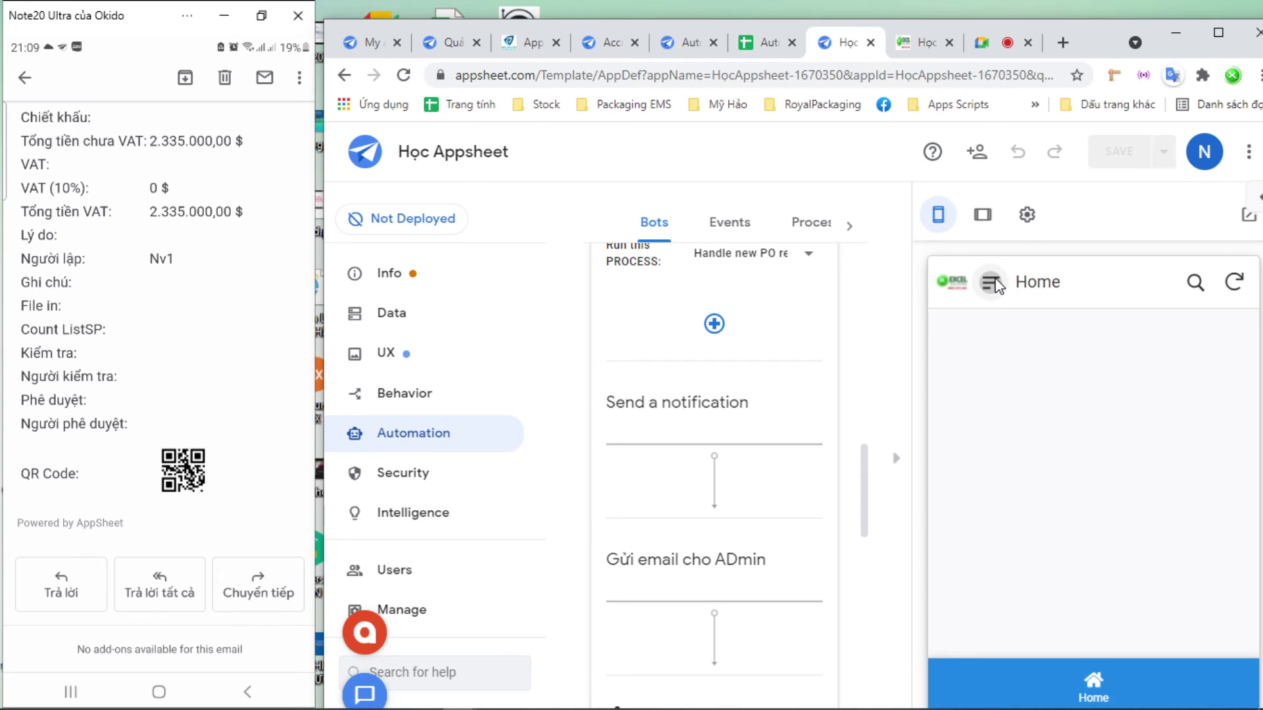
click(949, 281)
scroll(1033, 483, down, 2)
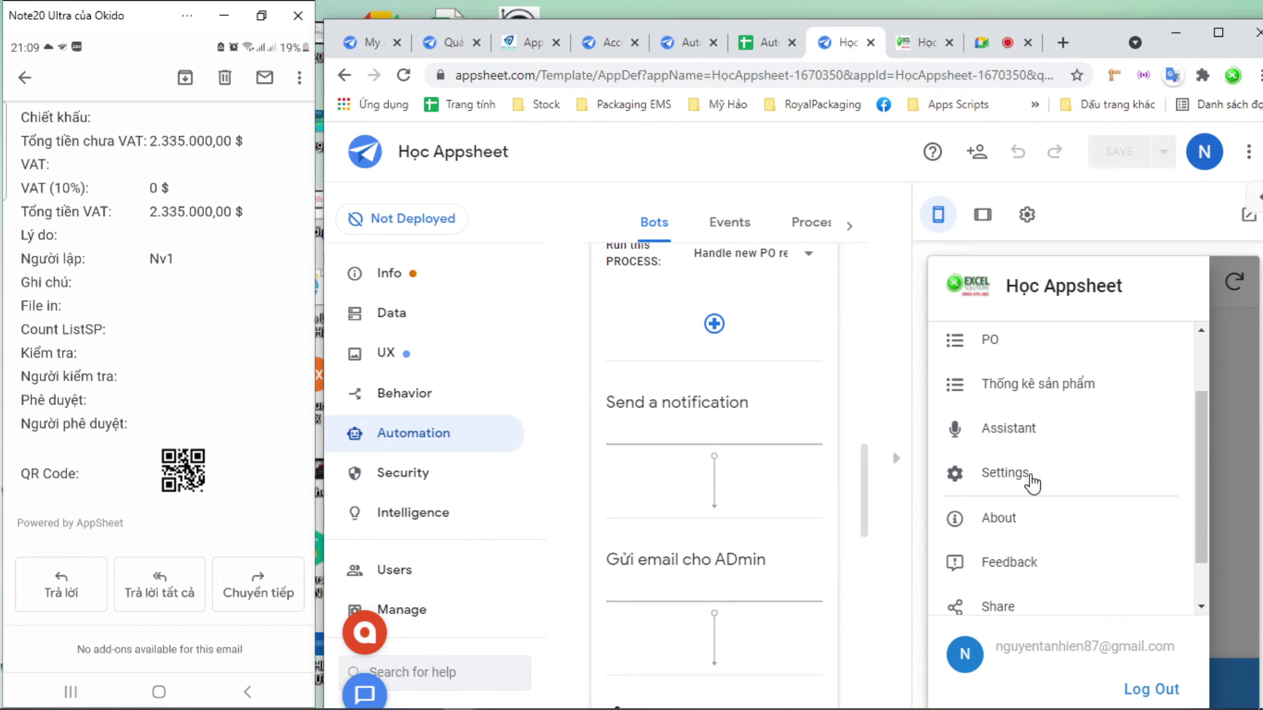
click(1033, 483)
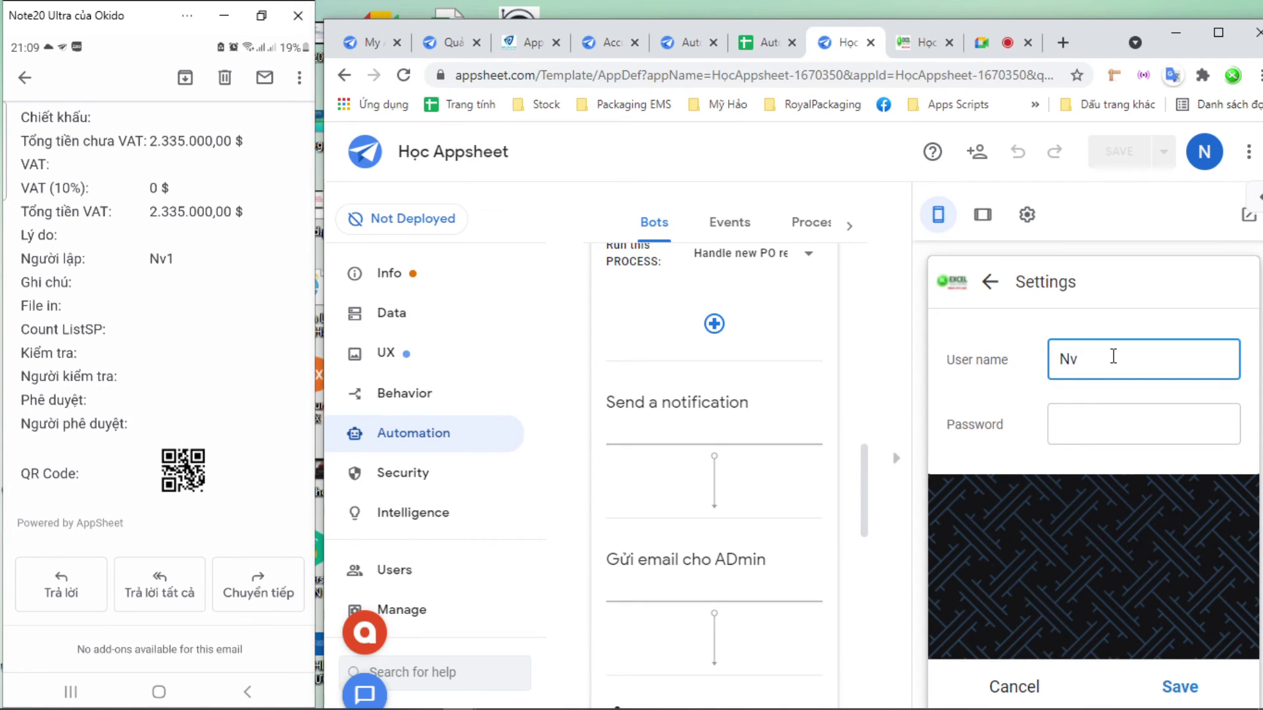
text(1)
key(Tab)
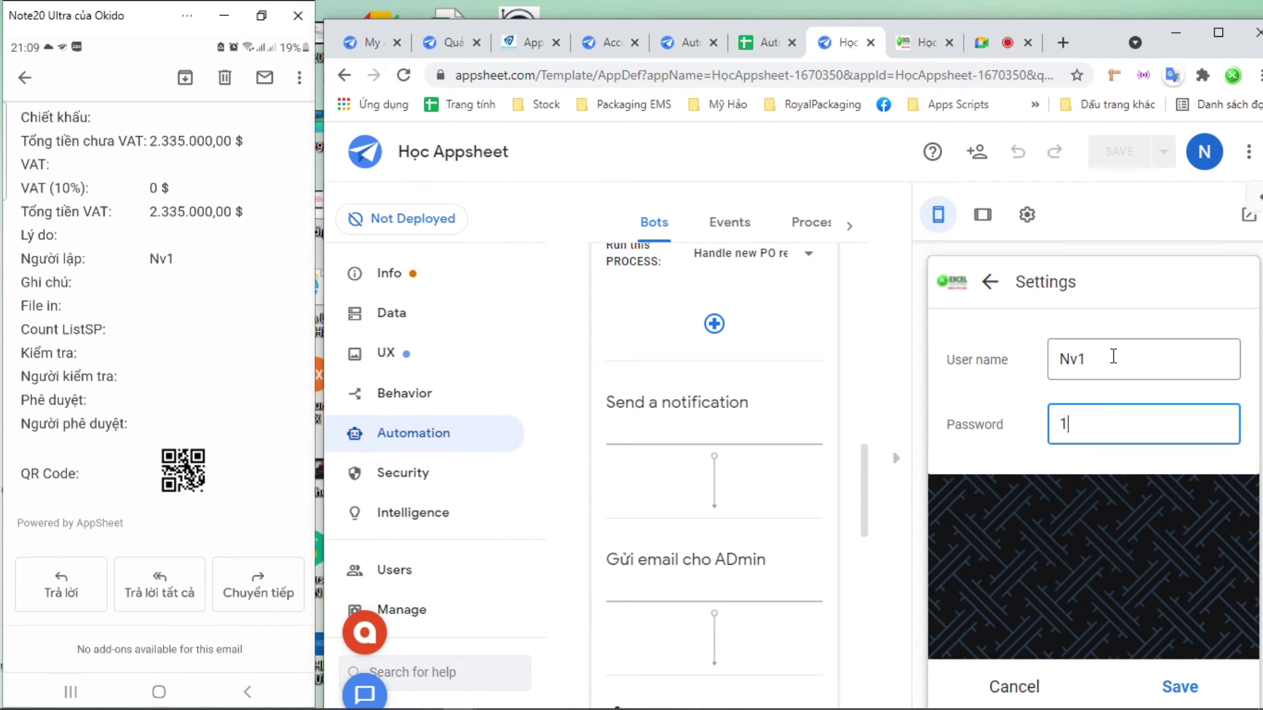
click(1180, 687)
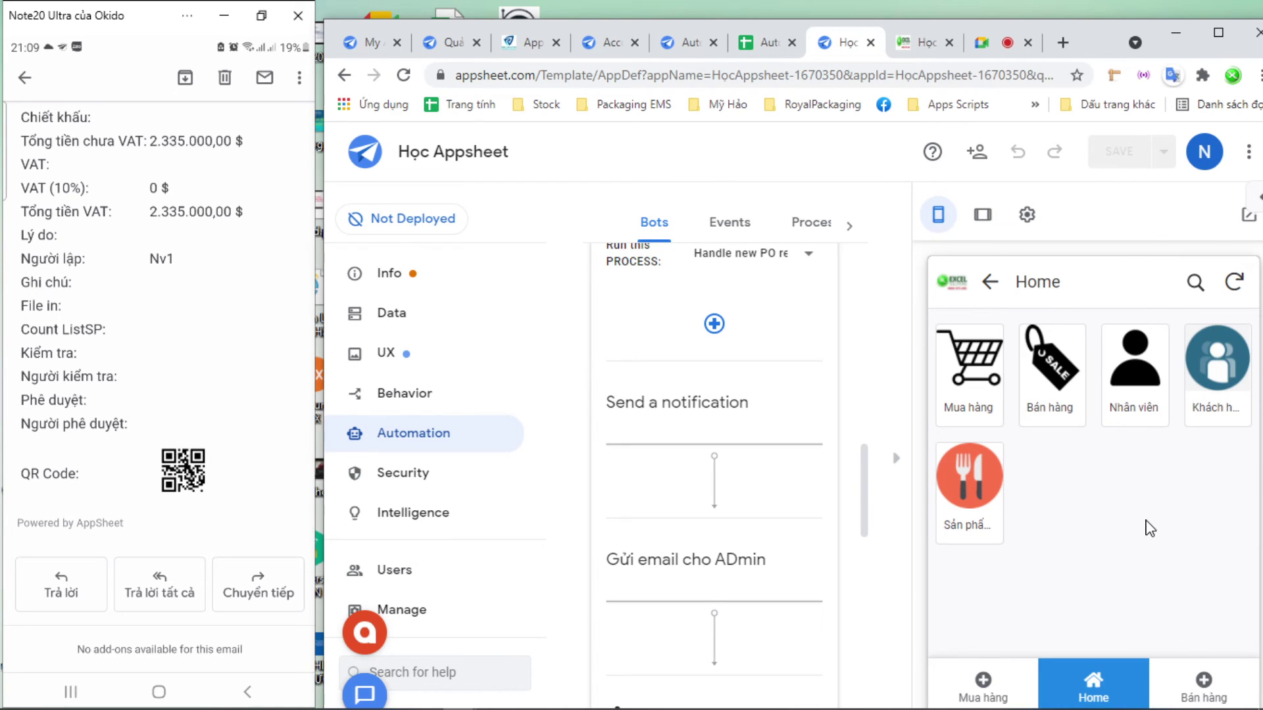
- Start a new Mua hàng purchase order in the preview with customer code NCC1
click(1001, 681)
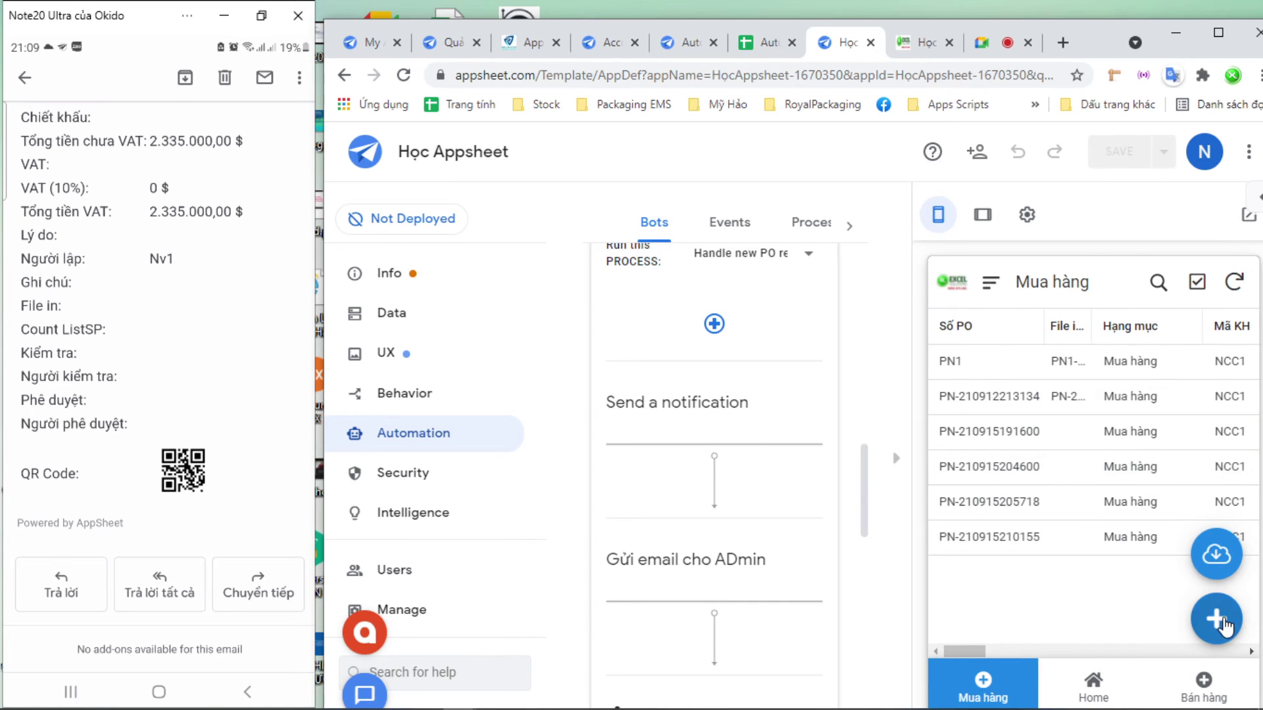
click(1216, 619)
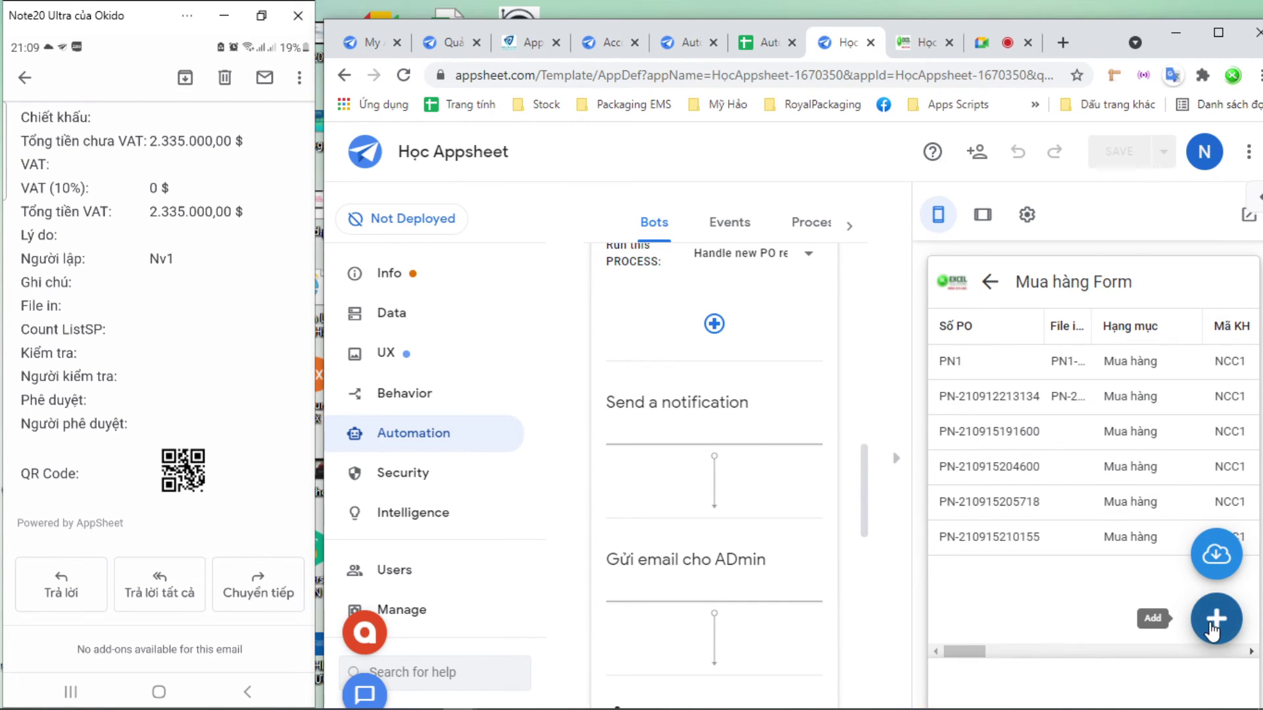
click(1134, 498)
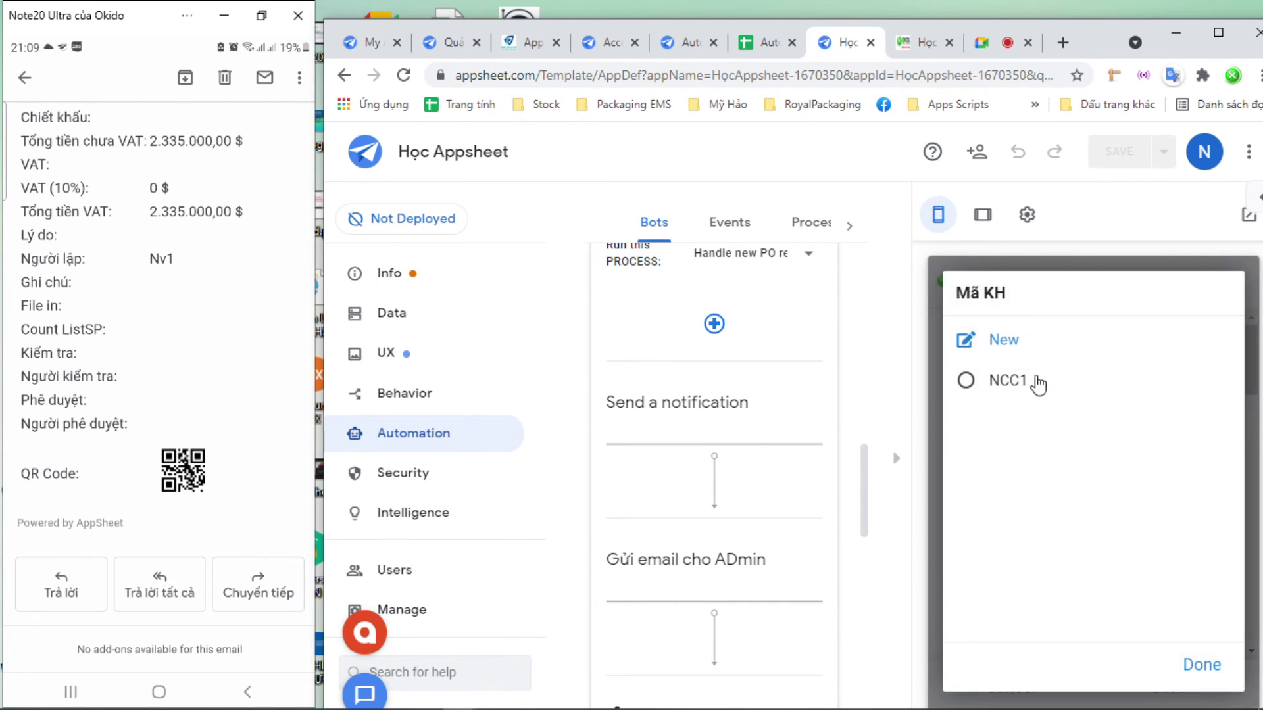
click(1038, 381)
scroll(1118, 470, down, 3)
scroll(1158, 483, down, 2)
scroll(1157, 480, down, 2)
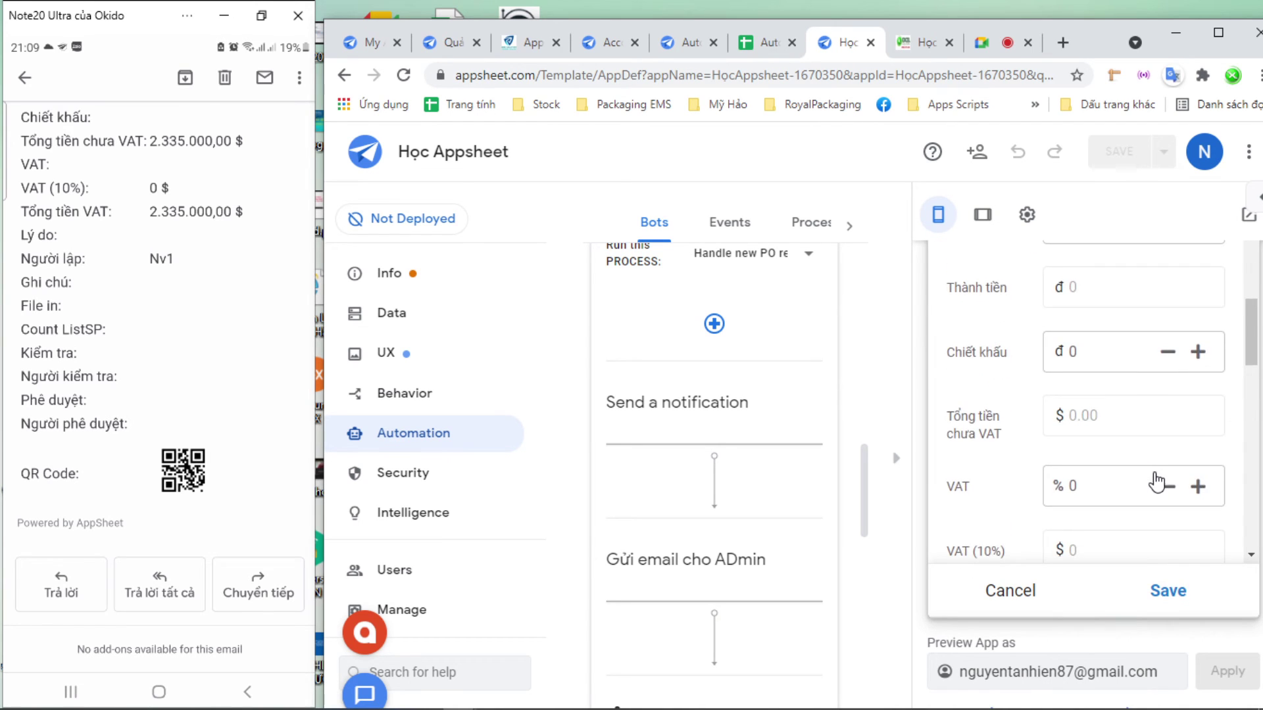
scroll(1157, 479, down, 2)
scroll(1153, 477, down, 4)
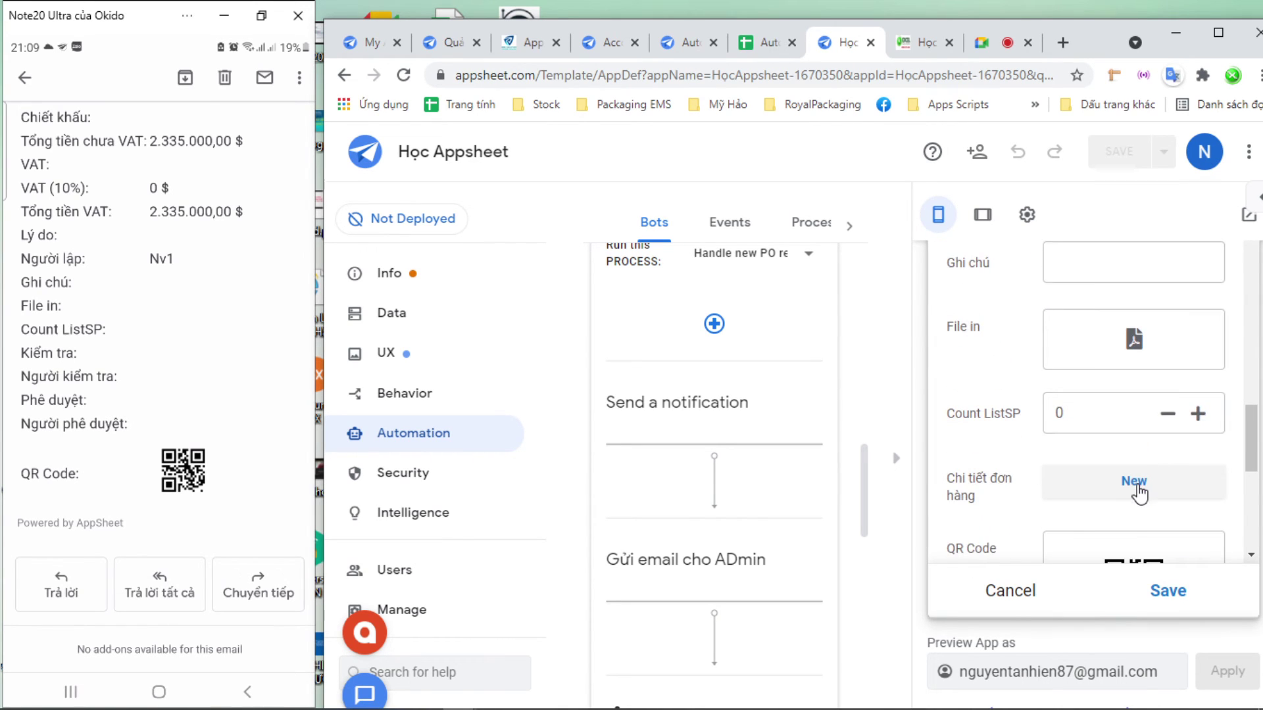
- Add a Sản phẩm 2 order-detail line with quantity 100, then save the line and the order
click(1138, 486)
scroll(1138, 485, down, 1)
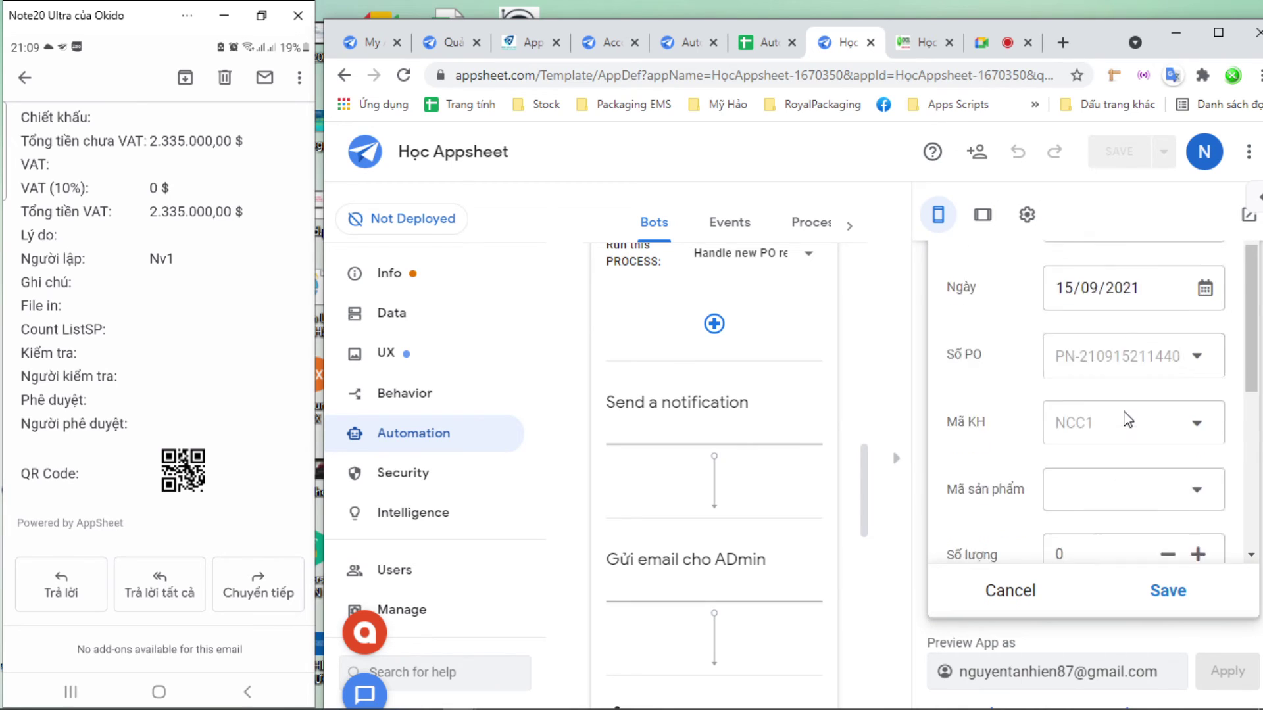
scroll(1118, 395, down, 2)
click(1095, 361)
click(1118, 329)
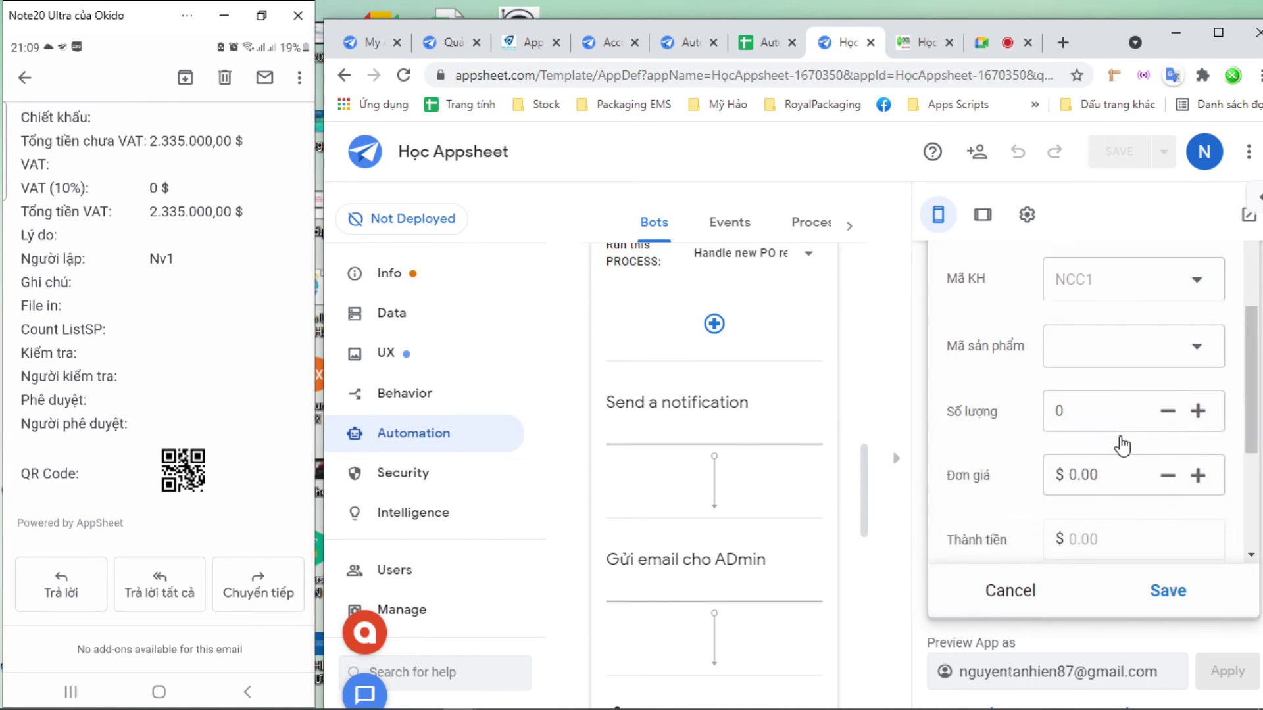
scroll(1098, 460, down, 3)
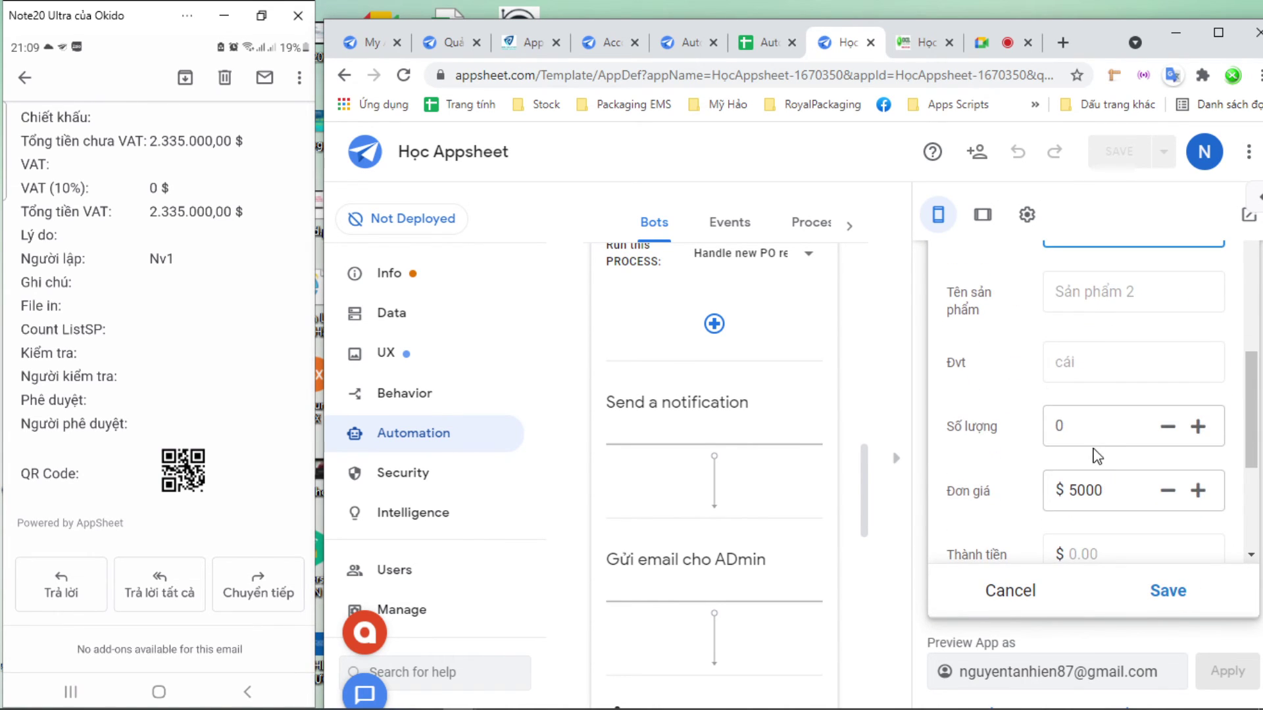
click(1095, 434)
text(100)
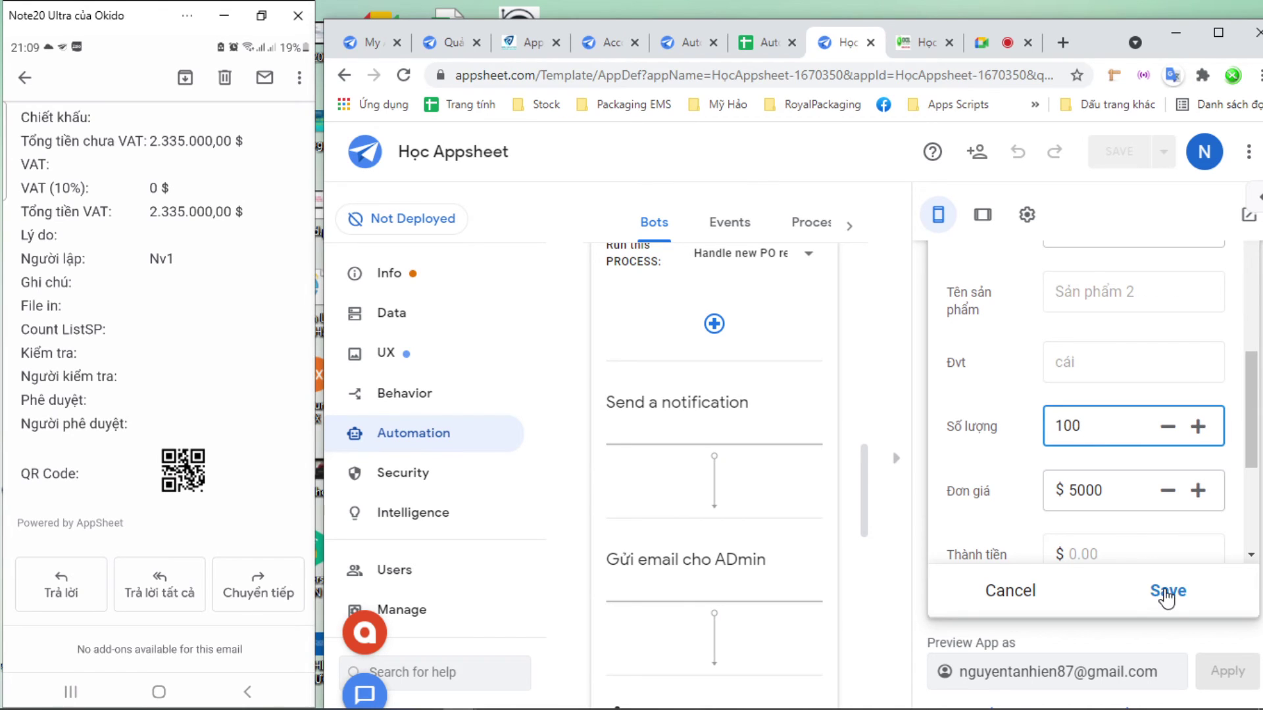
click(1167, 591)
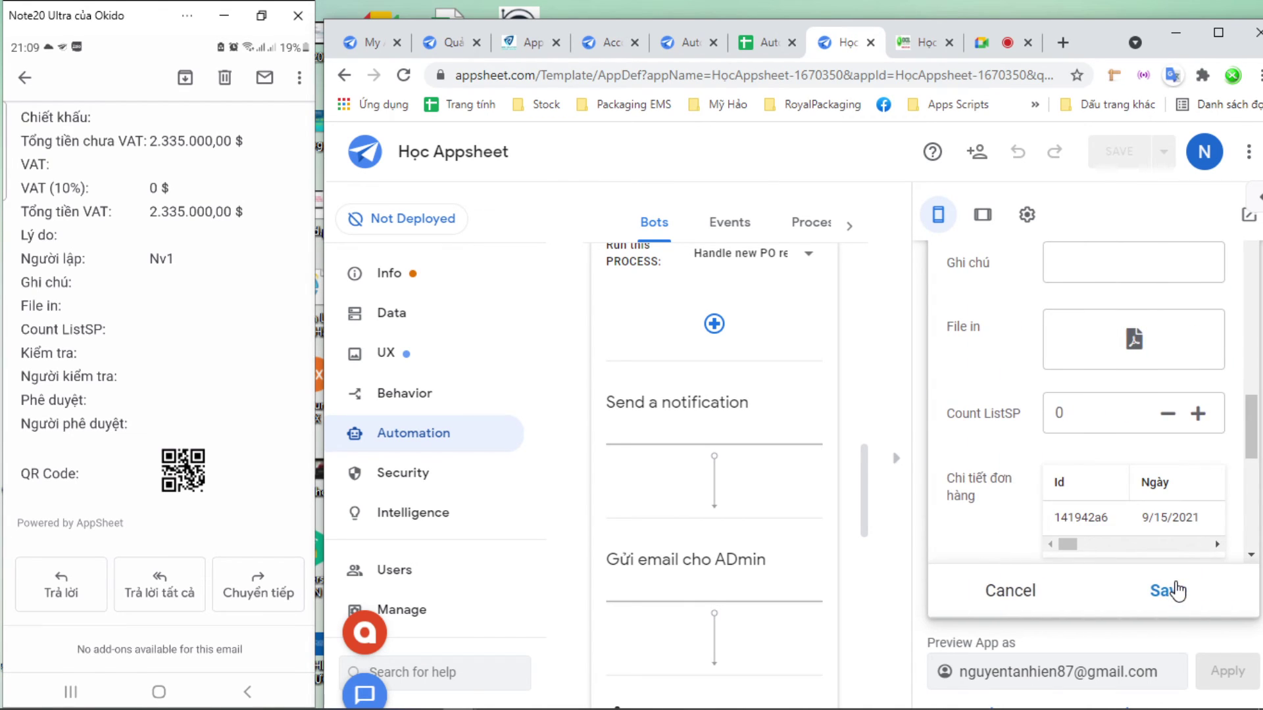
click(1167, 592)
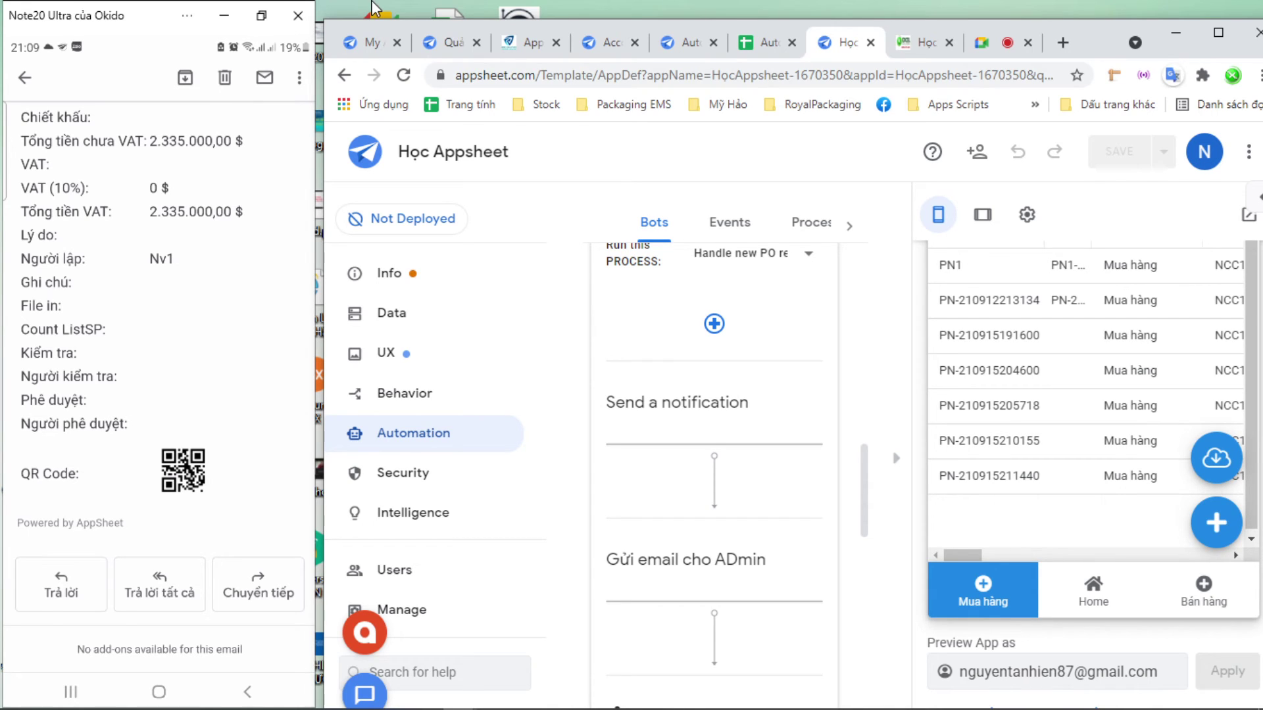
- Return the phone mirror to the mail inbox and collapse the AppSheet preview panel
click(24, 79)
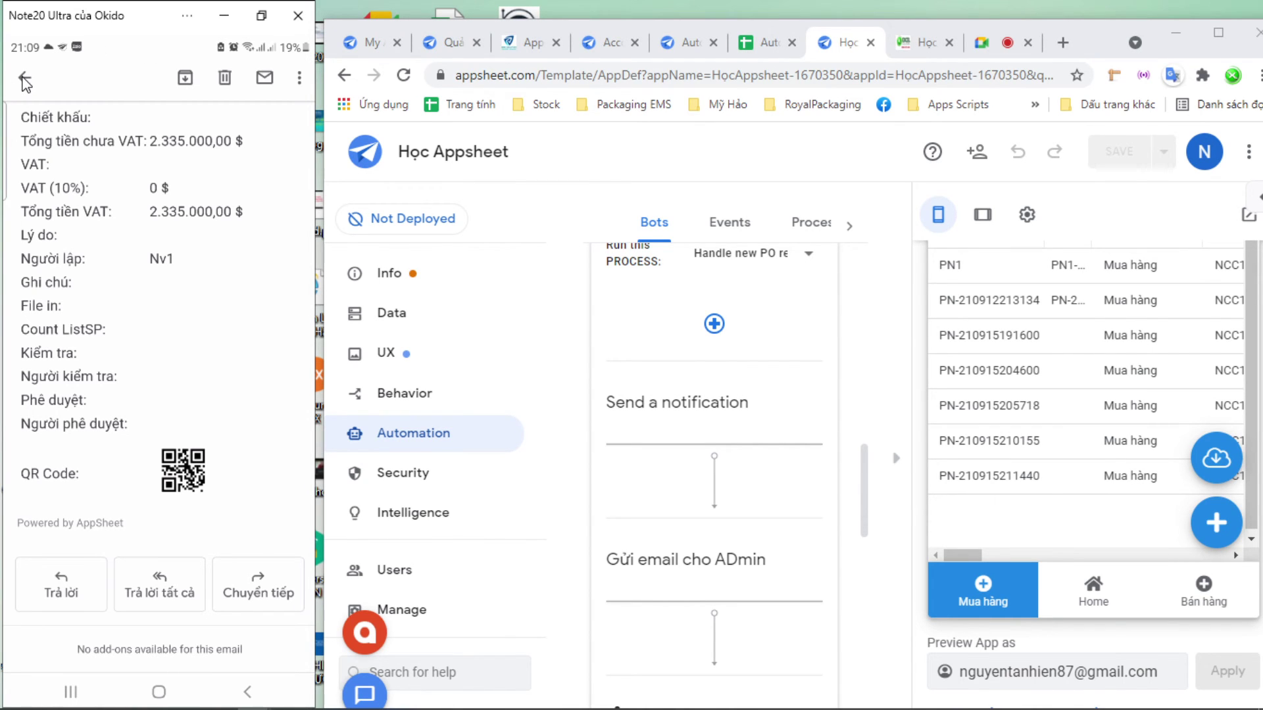
click(24, 79)
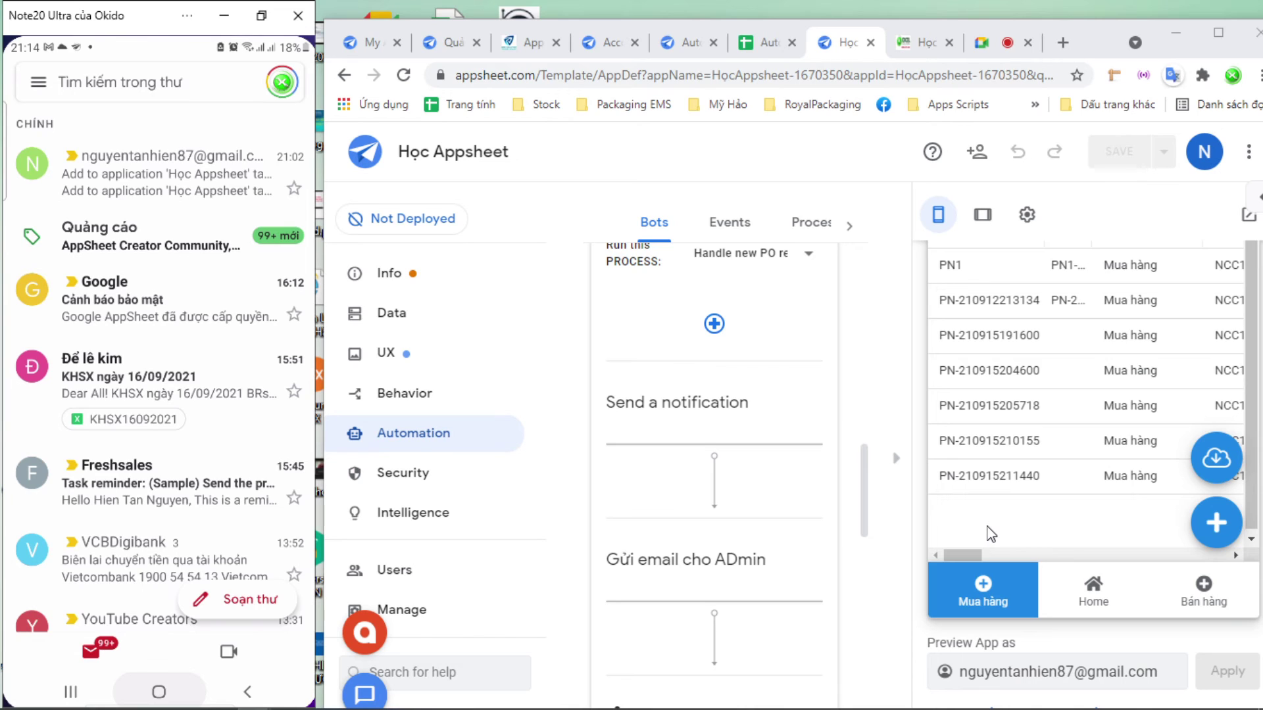
click(896, 458)
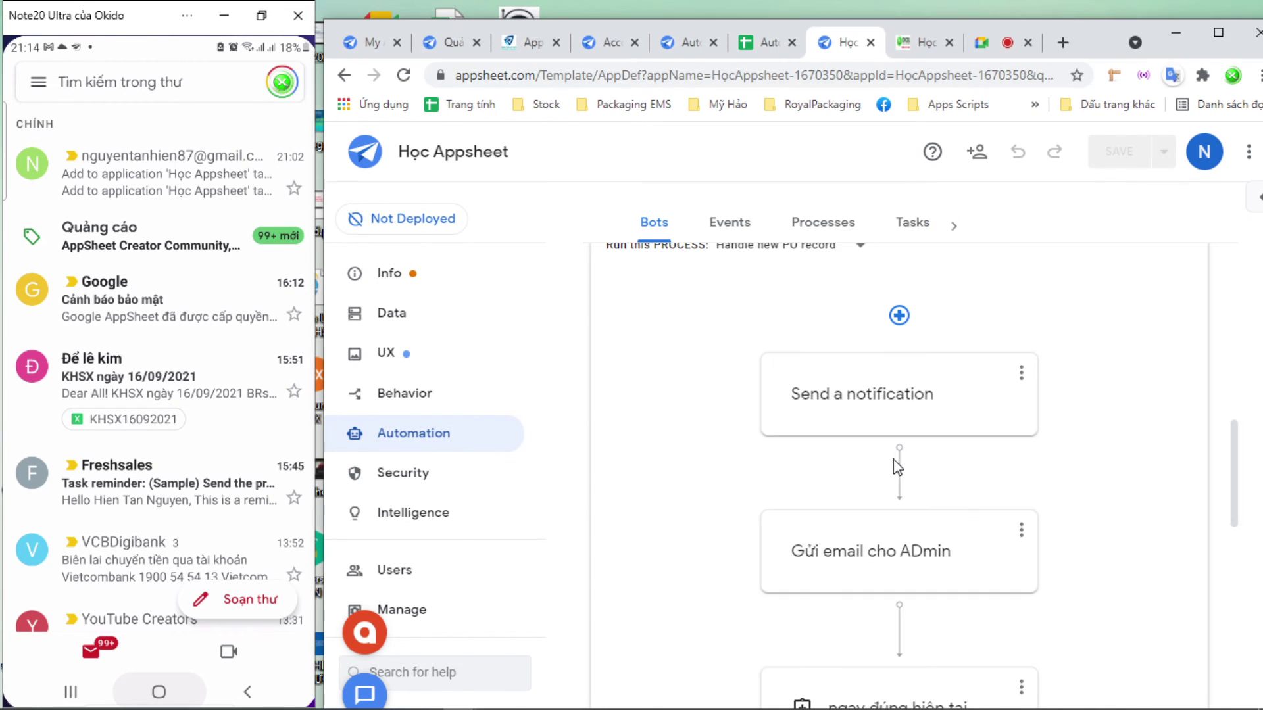
- Look over the PO bot's steps, then switch to the Google Meet call tab
scroll(1168, 523, down, 4)
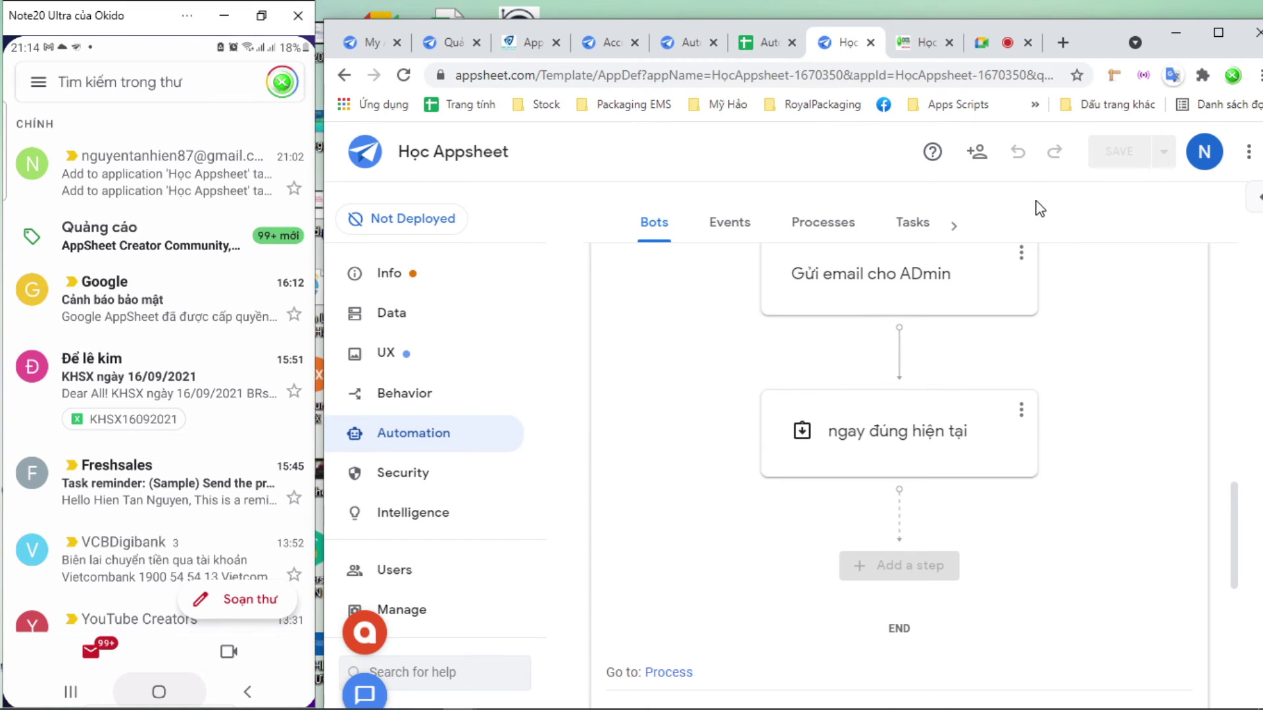
scroll(1000, 408, up, 2)
scroll(1000, 408, up, 2)
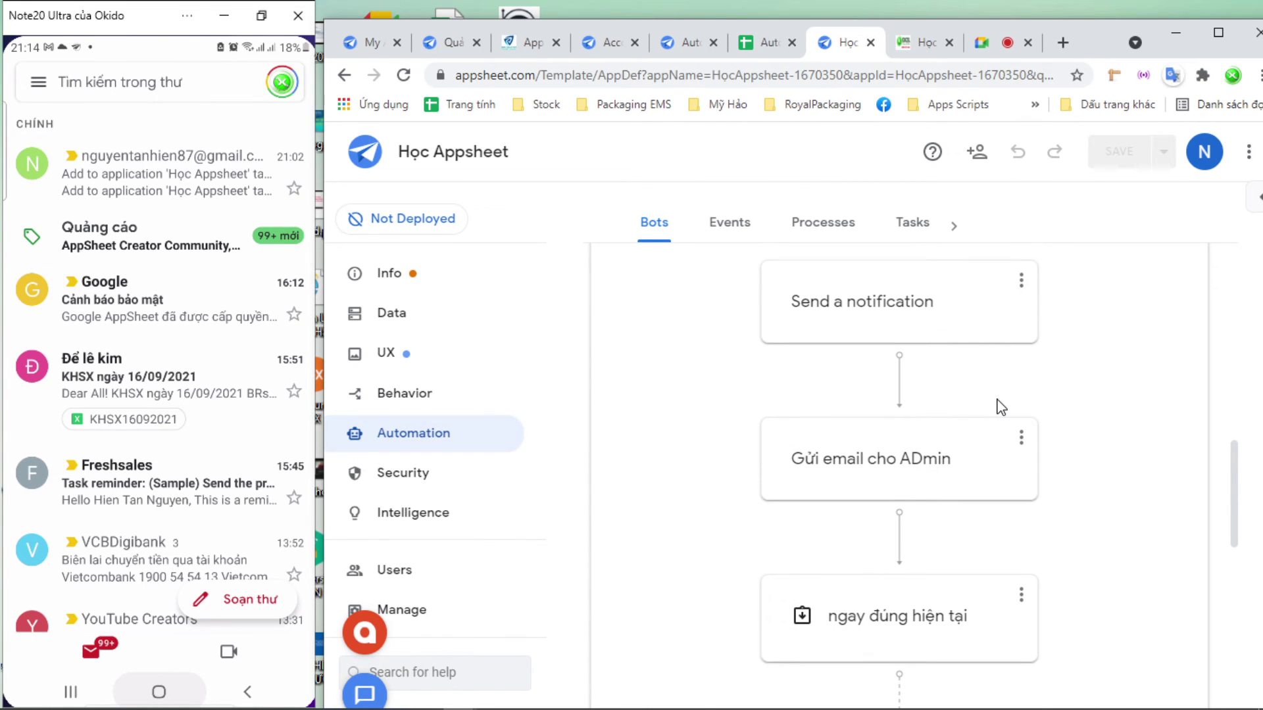
click(984, 48)
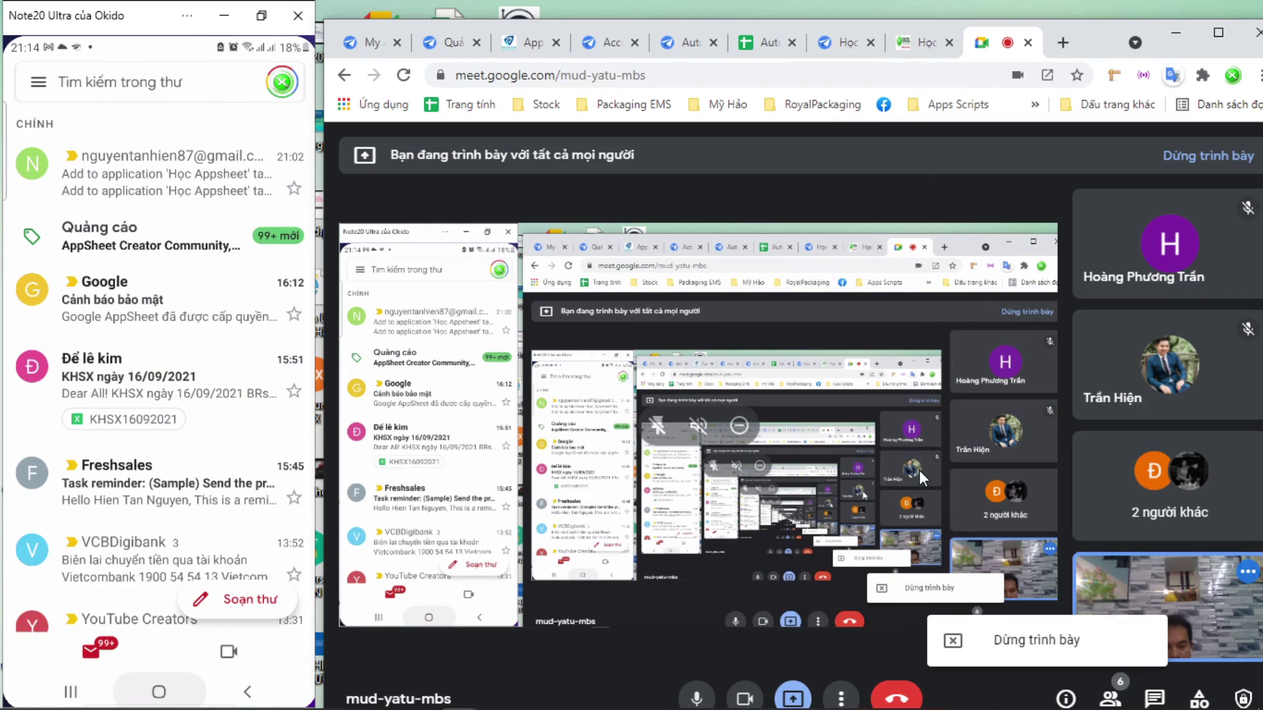
- Check the running app's Mua hàng tab, return to the editor's bots, and maximize the browser
click(908, 45)
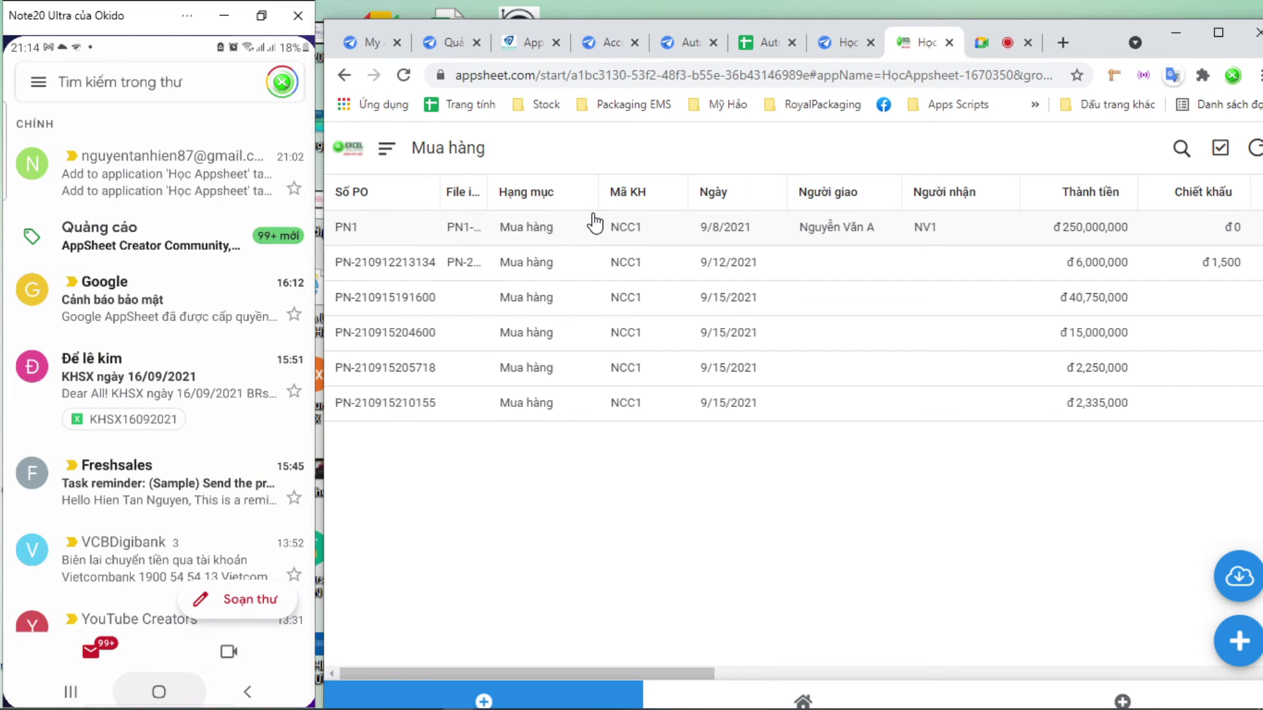
click(848, 44)
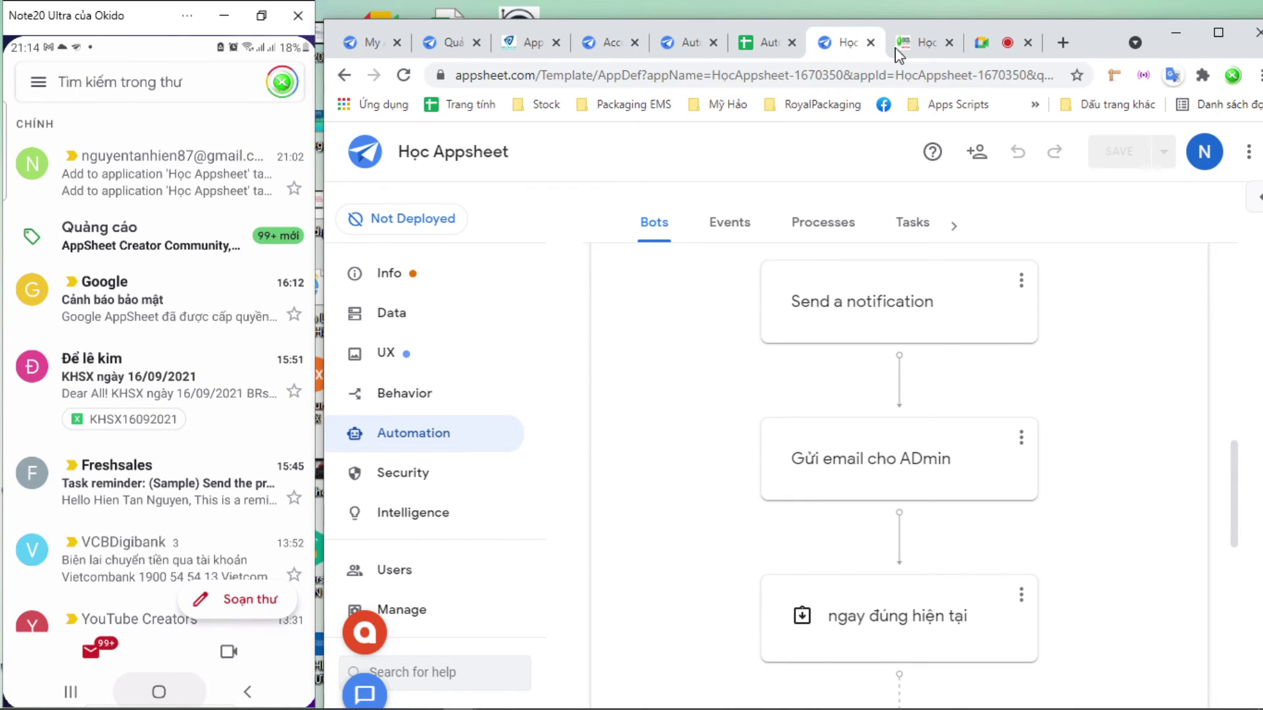
click(1218, 33)
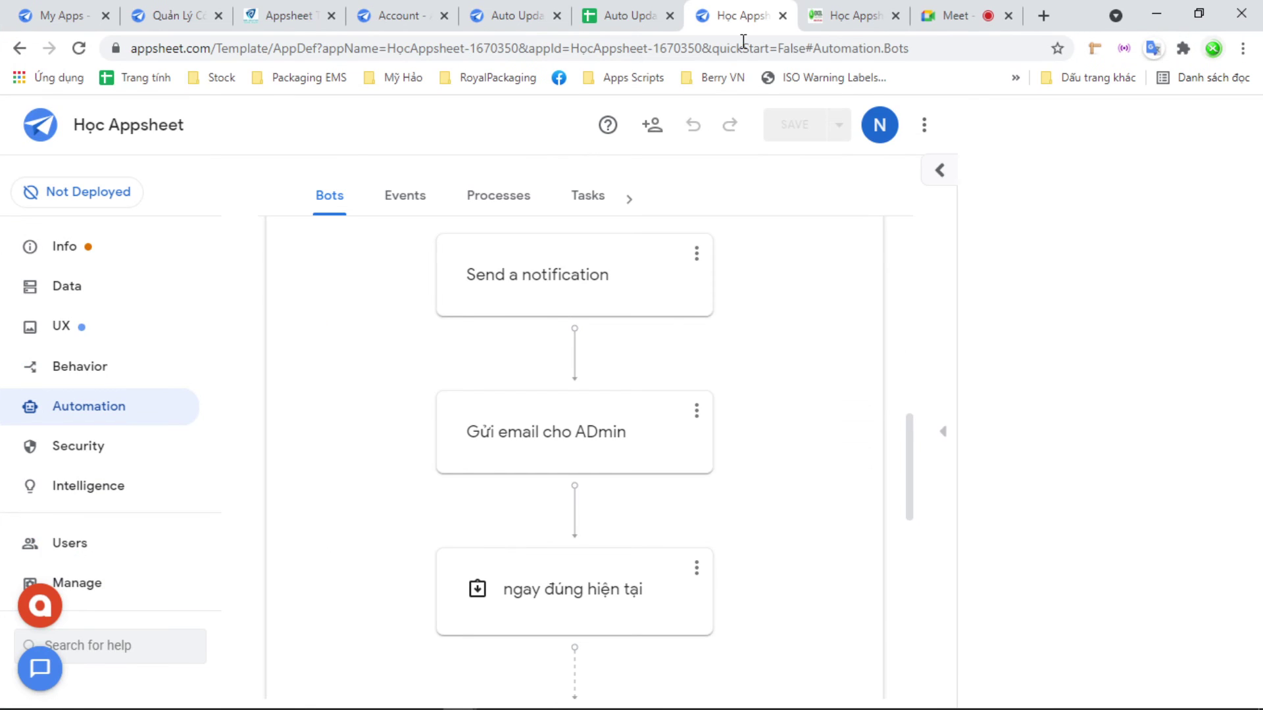
click(519, 18)
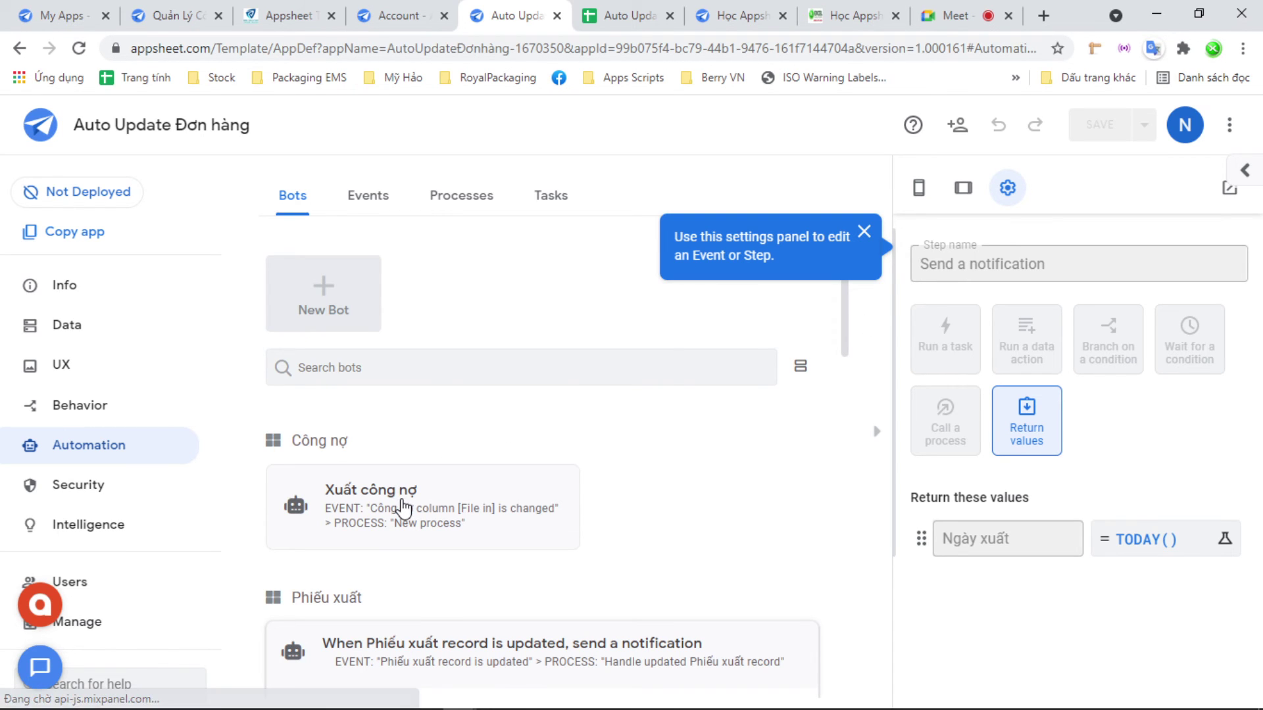
click(403, 508)
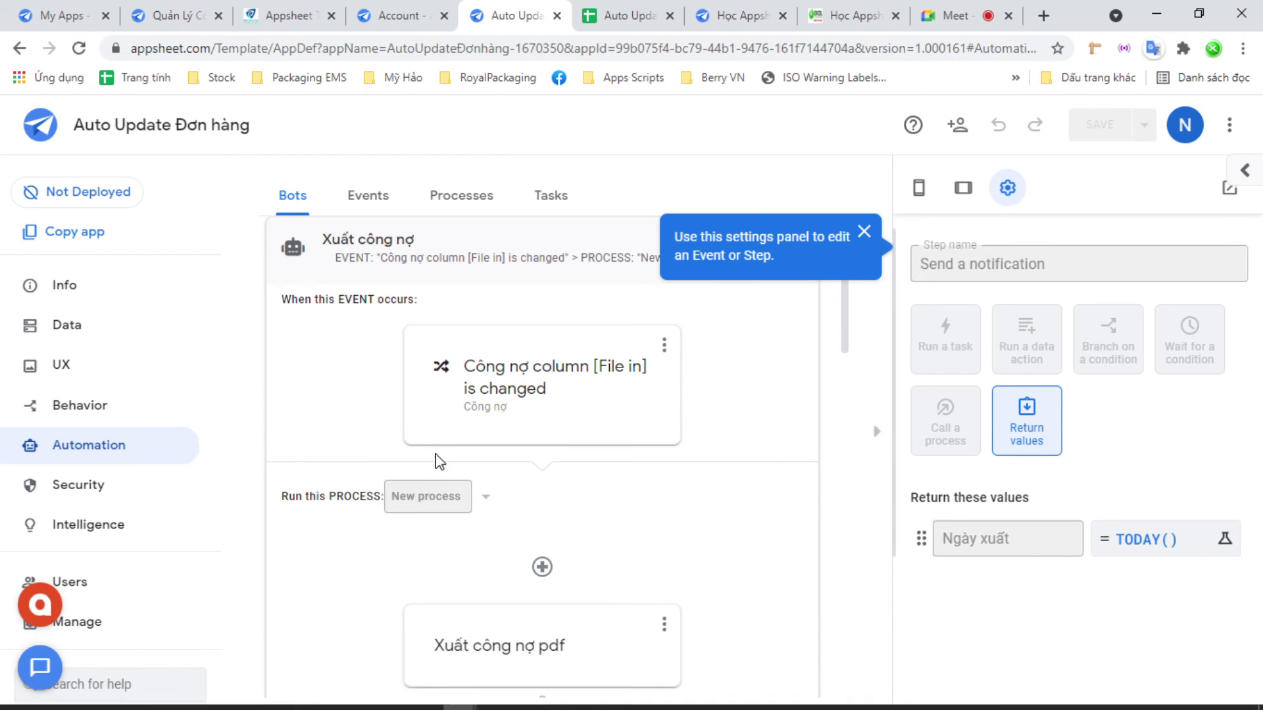
scroll(440, 458, up, 4)
scroll(439, 458, down, 1)
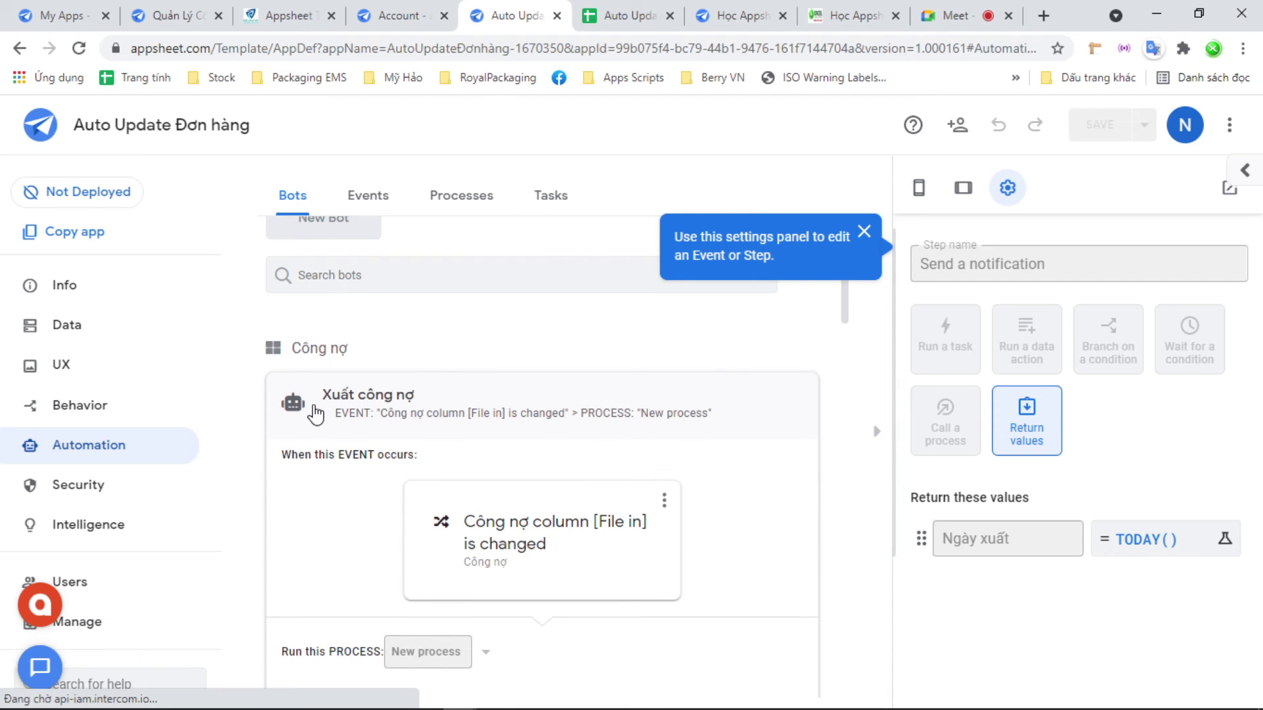
click(315, 413)
scroll(315, 413, down, 2)
click(313, 394)
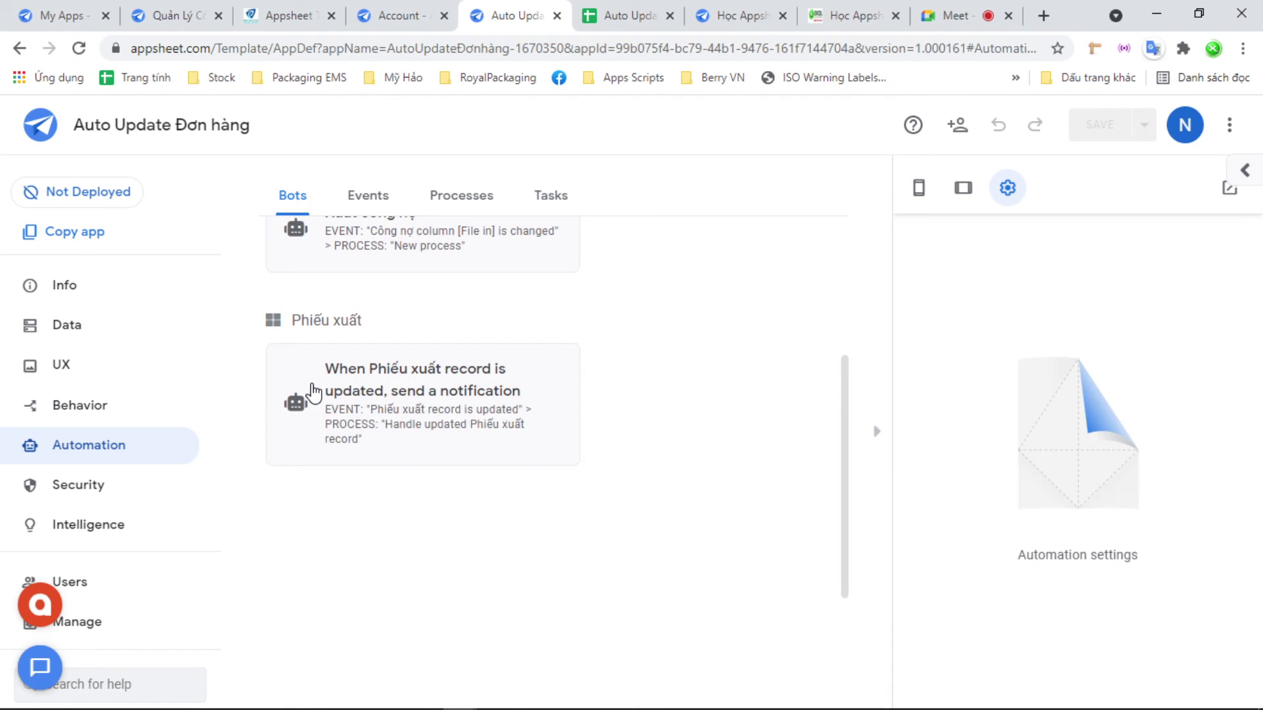
scroll(313, 393, up, 3)
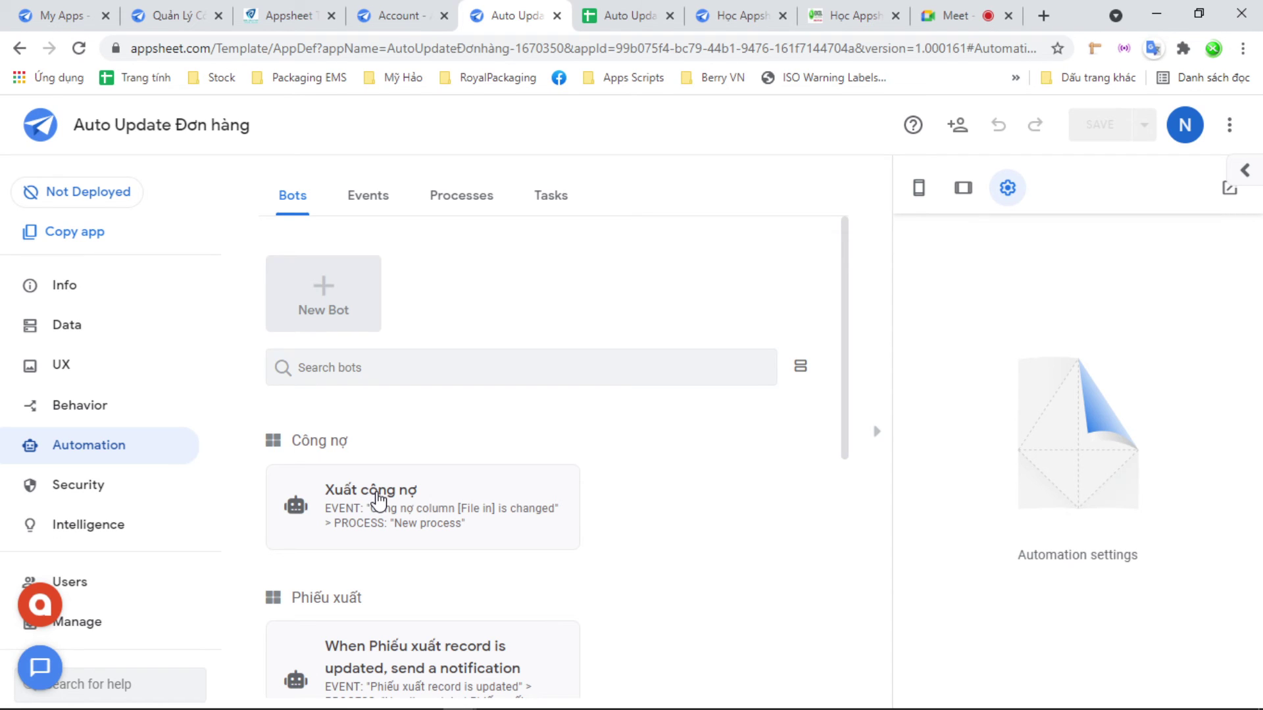
click(378, 500)
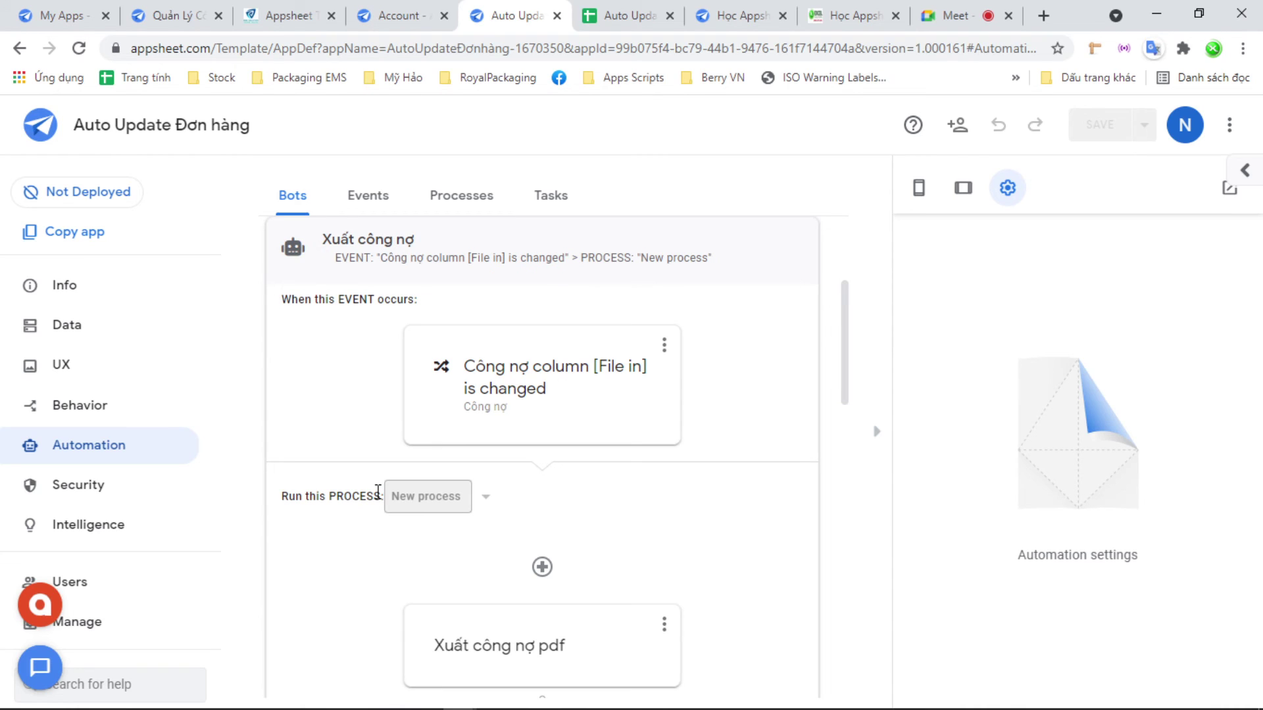
click(729, 16)
scroll(741, 304, up, 3)
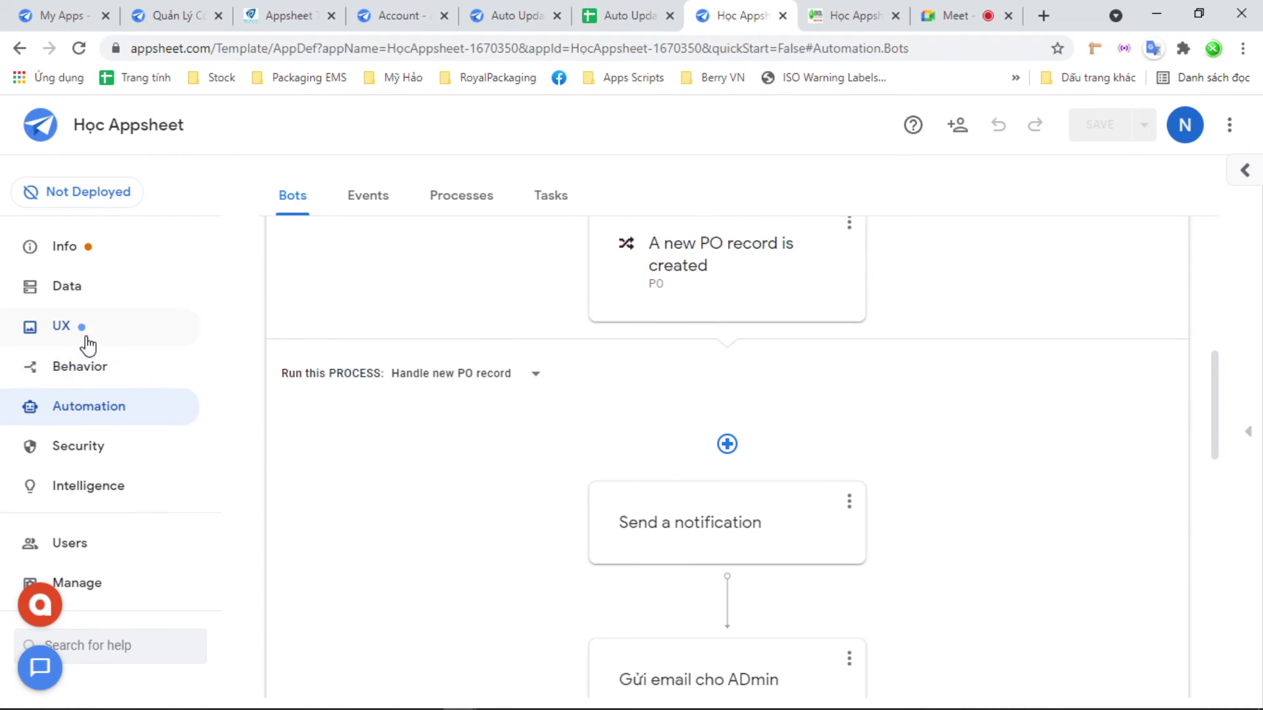
- Browse the Automation bots list and open the Xuất phiếu NX pdf bot's details
click(101, 366)
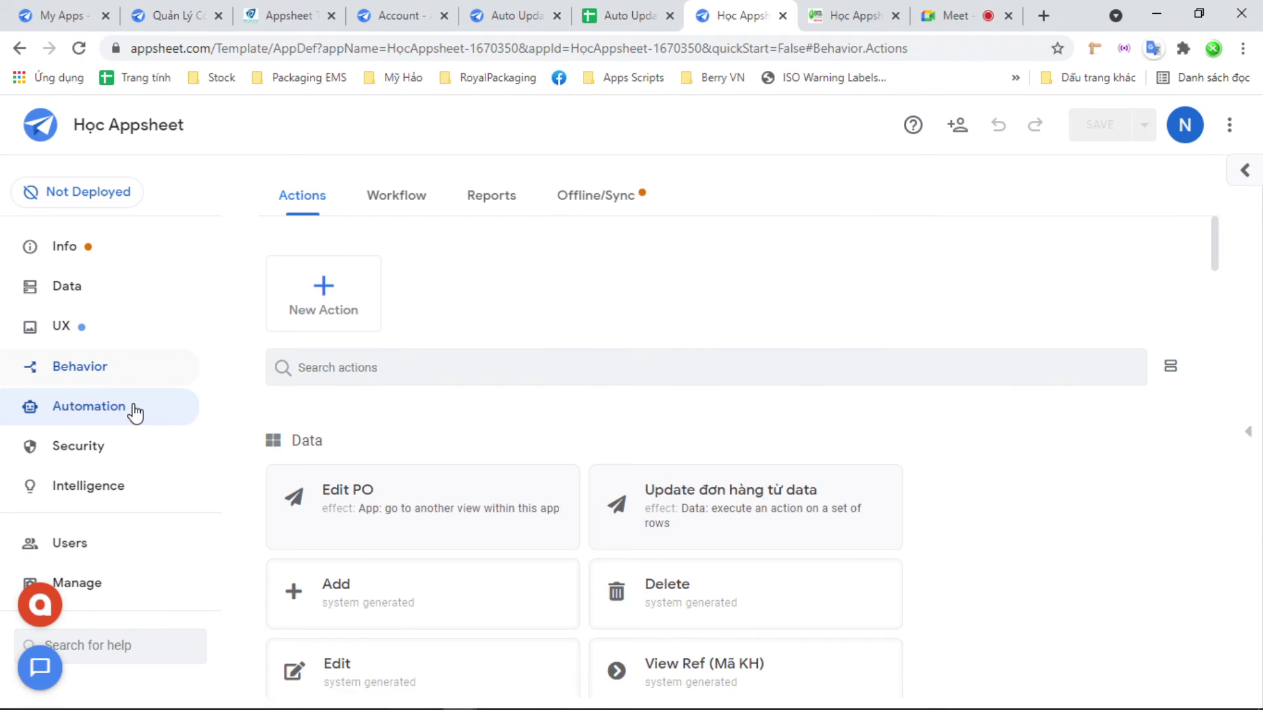
click(135, 410)
scroll(526, 474, down, 3)
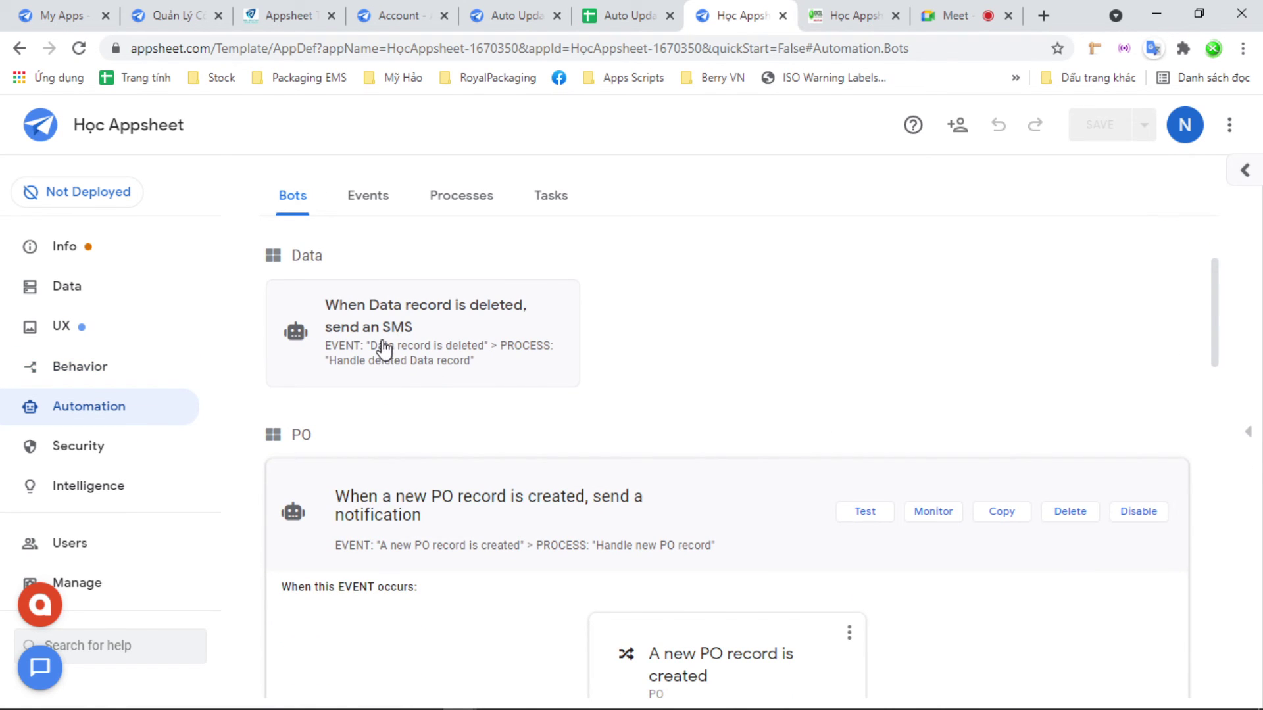
click(383, 349)
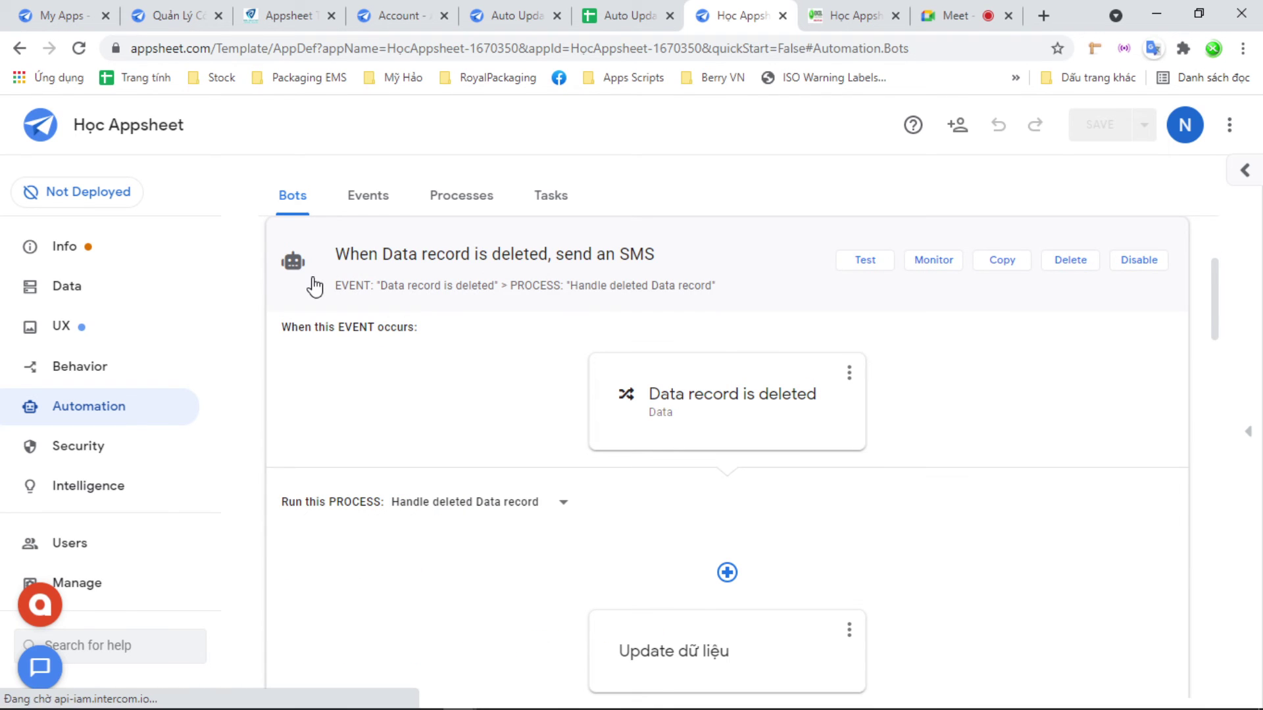
click(315, 287)
click(296, 454)
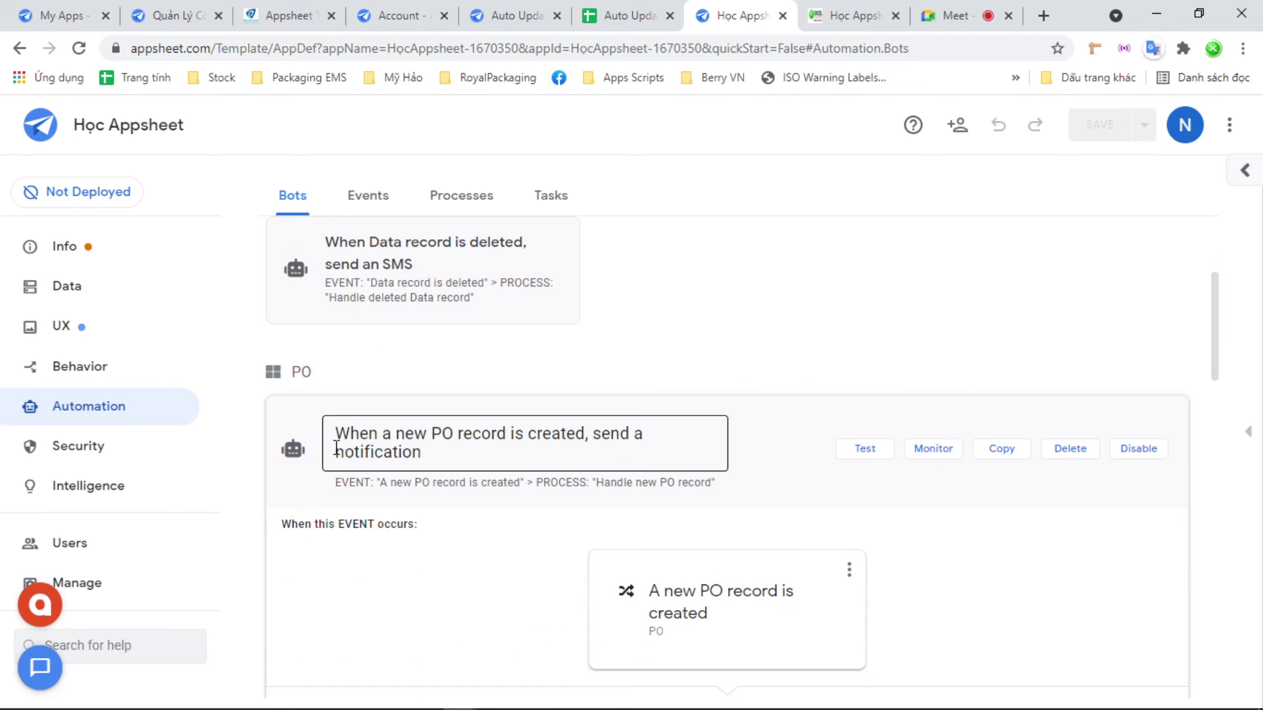
click(301, 458)
click(698, 460)
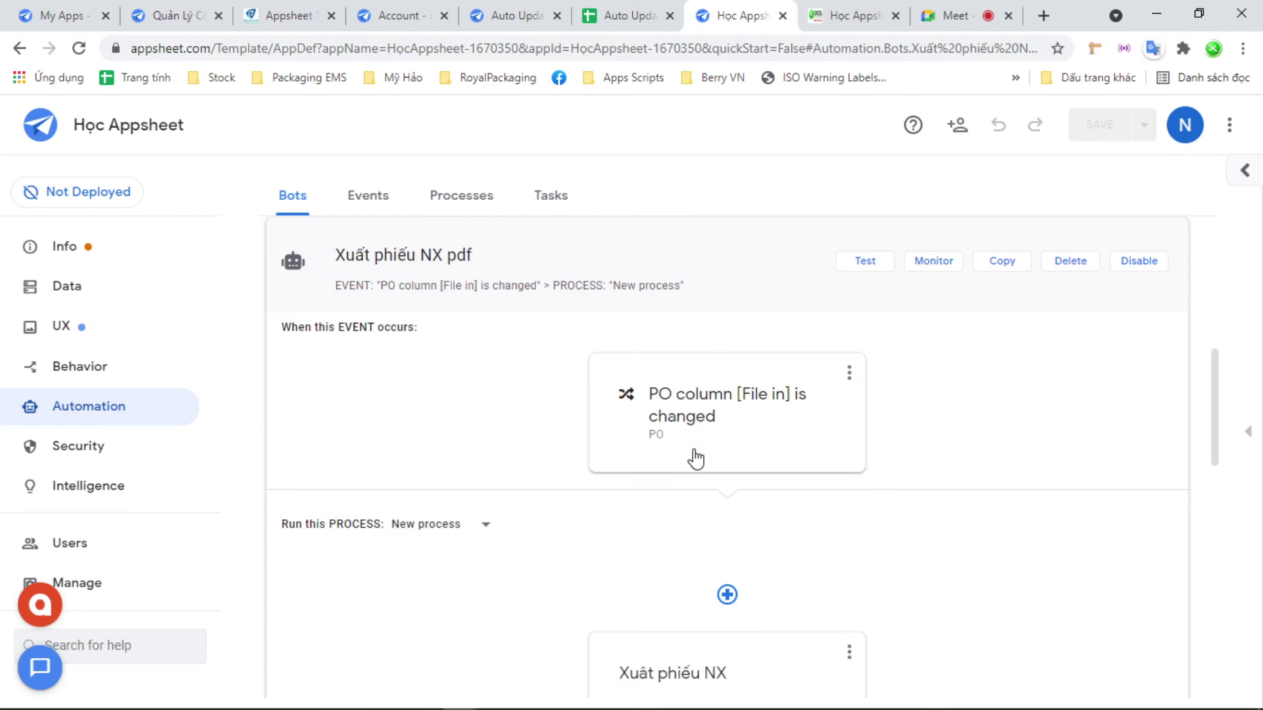
scroll(695, 459, down, 2)
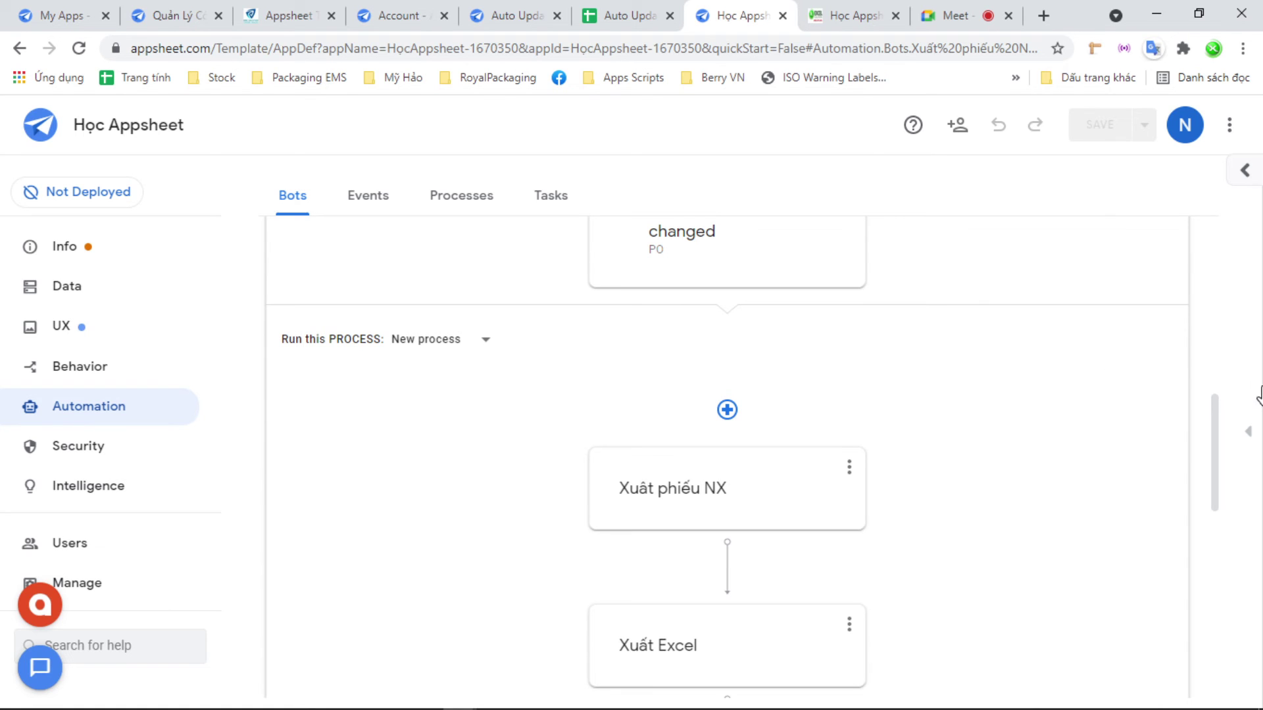
- Review the Xuất phiếu NX step's File Folder Path help, then switch to the running app's tab
click(1247, 438)
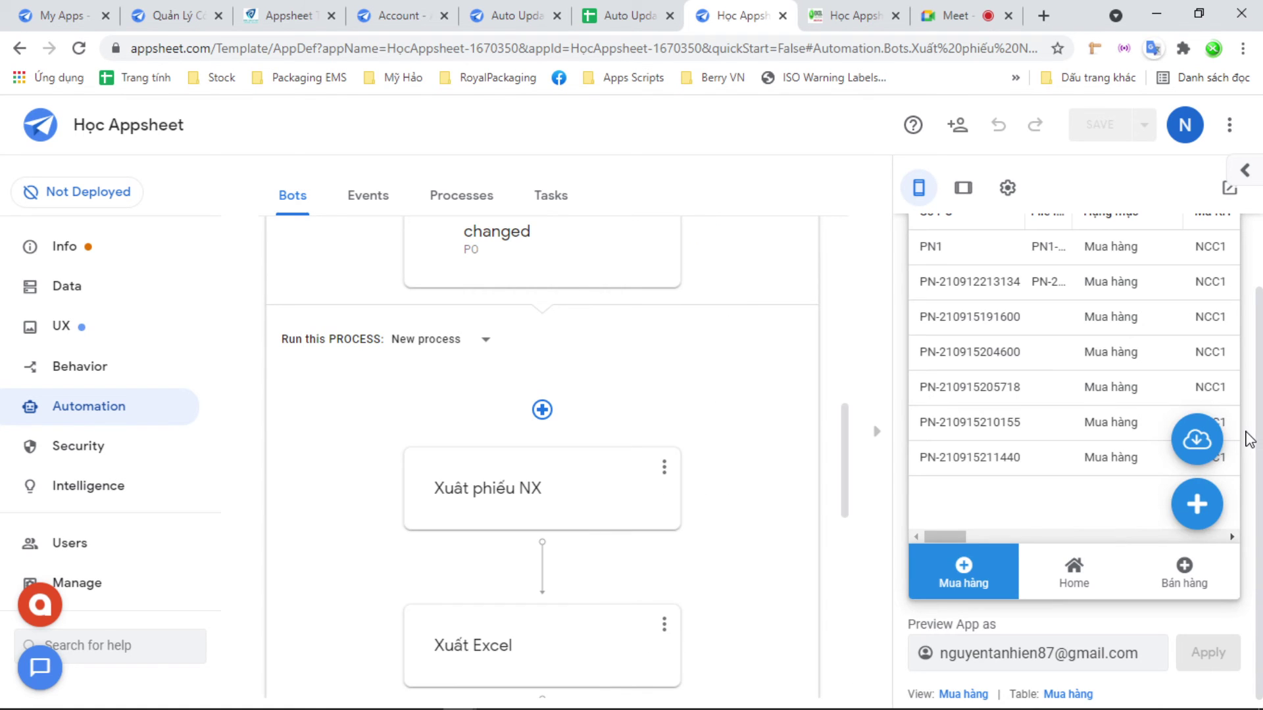
click(878, 437)
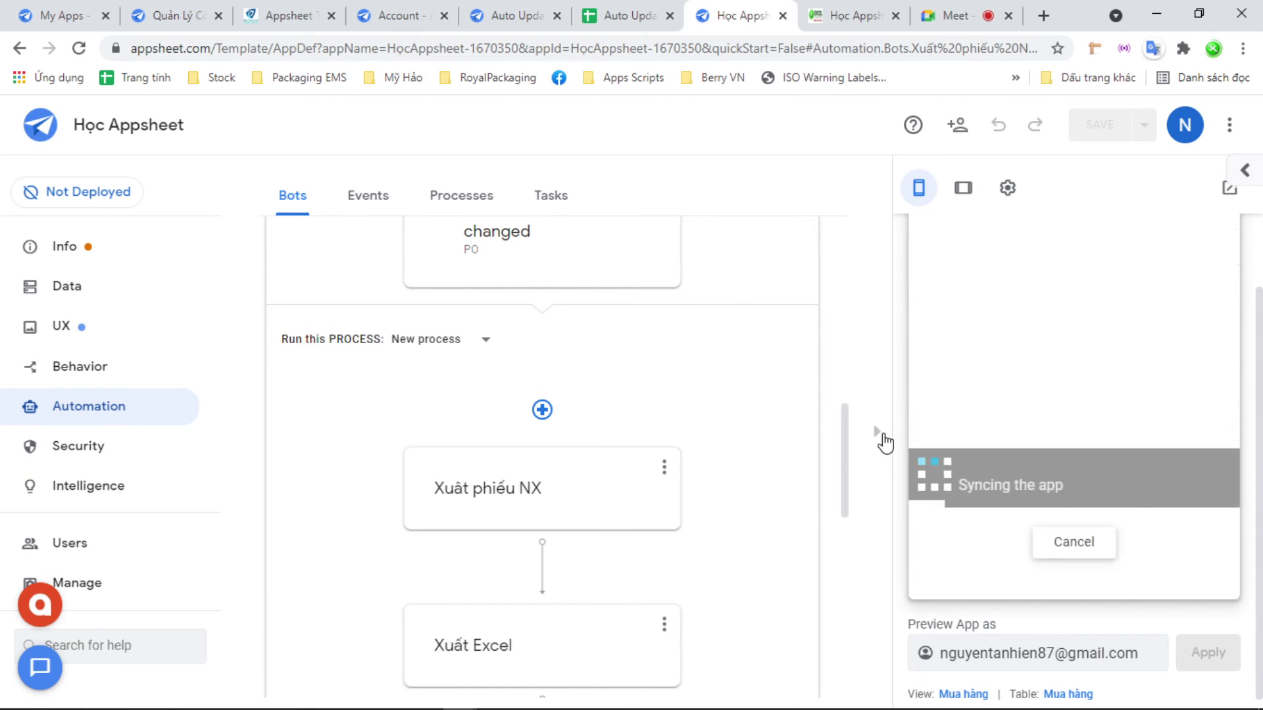
click(750, 501)
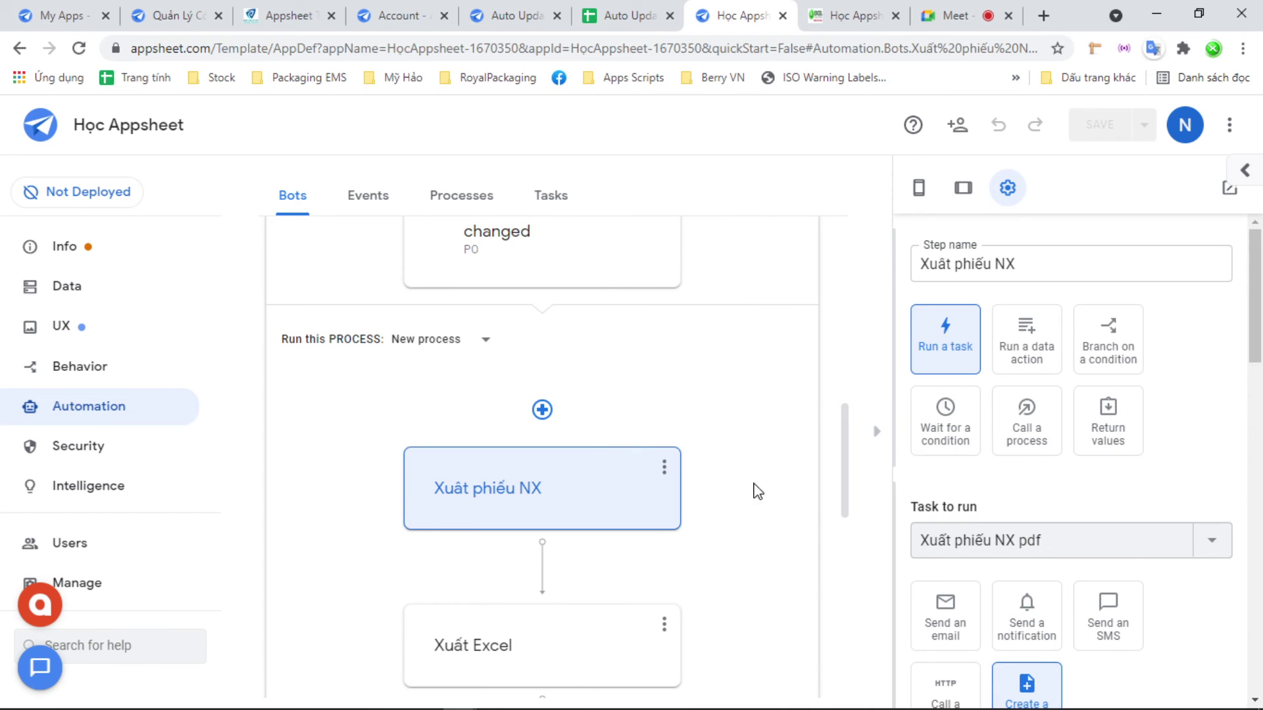
scroll(930, 488, down, 3)
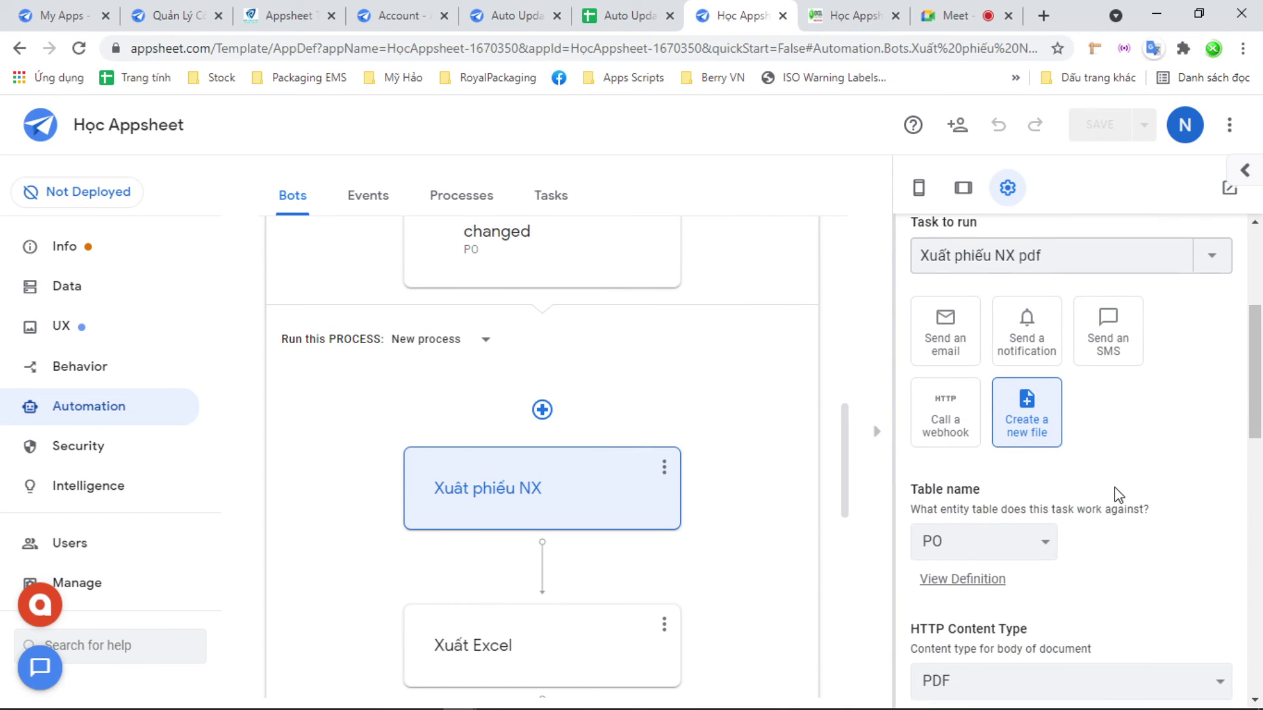
scroll(1125, 486, down, 5)
scroll(1145, 451, down, 2)
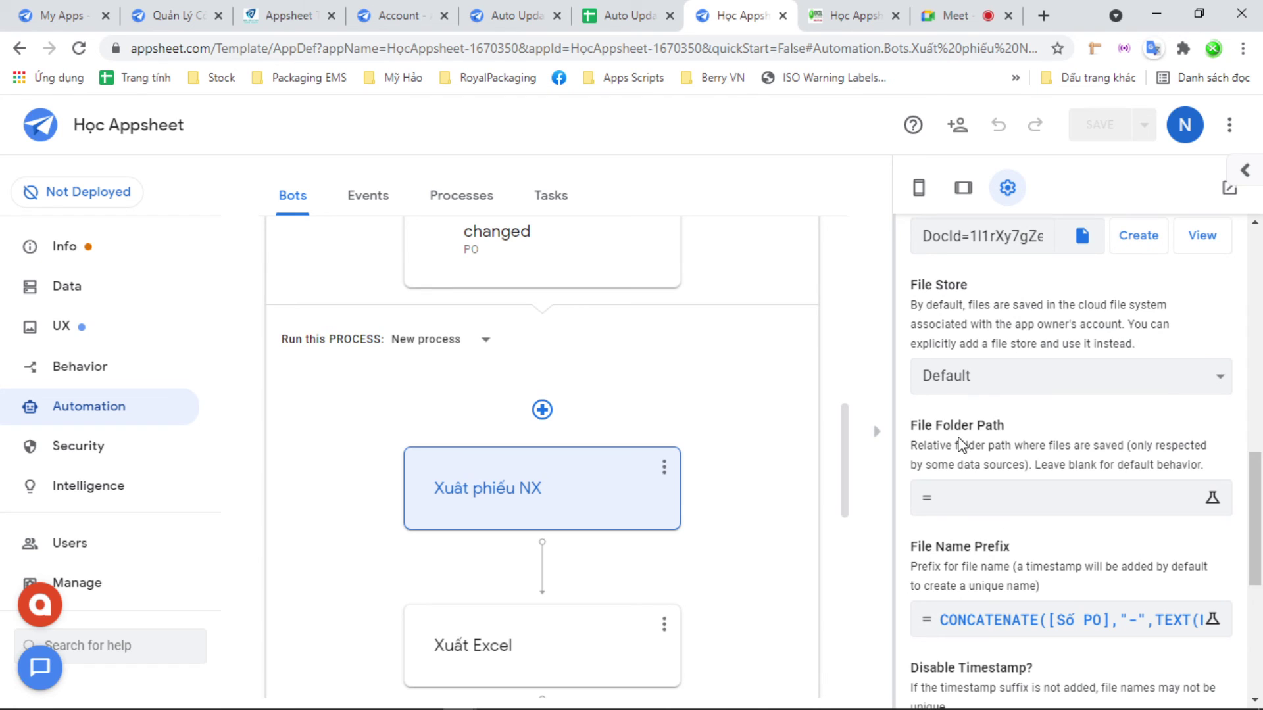
mouse_move(942, 425)
mouse_down()
mouse_move(1023, 461)
mouse_move(1145, 474)
mouse_up()
click(1144, 474)
drag(1040, 465, 1210, 467)
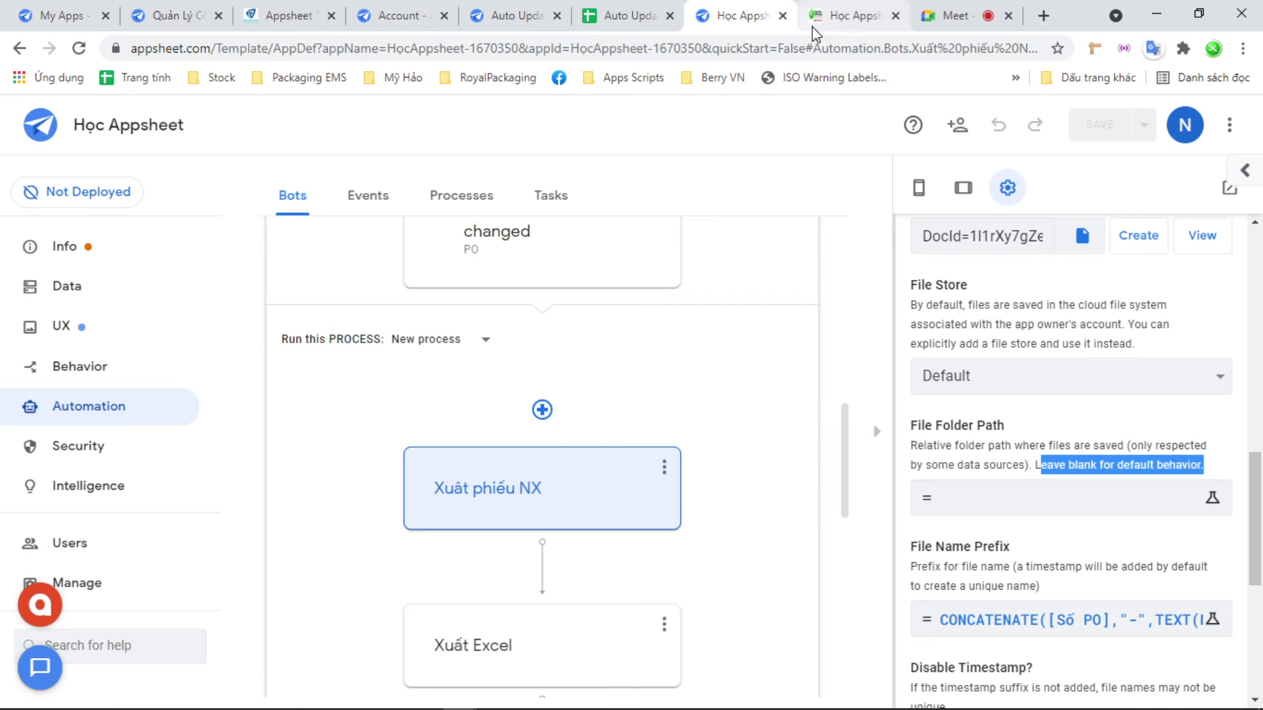
click(843, 19)
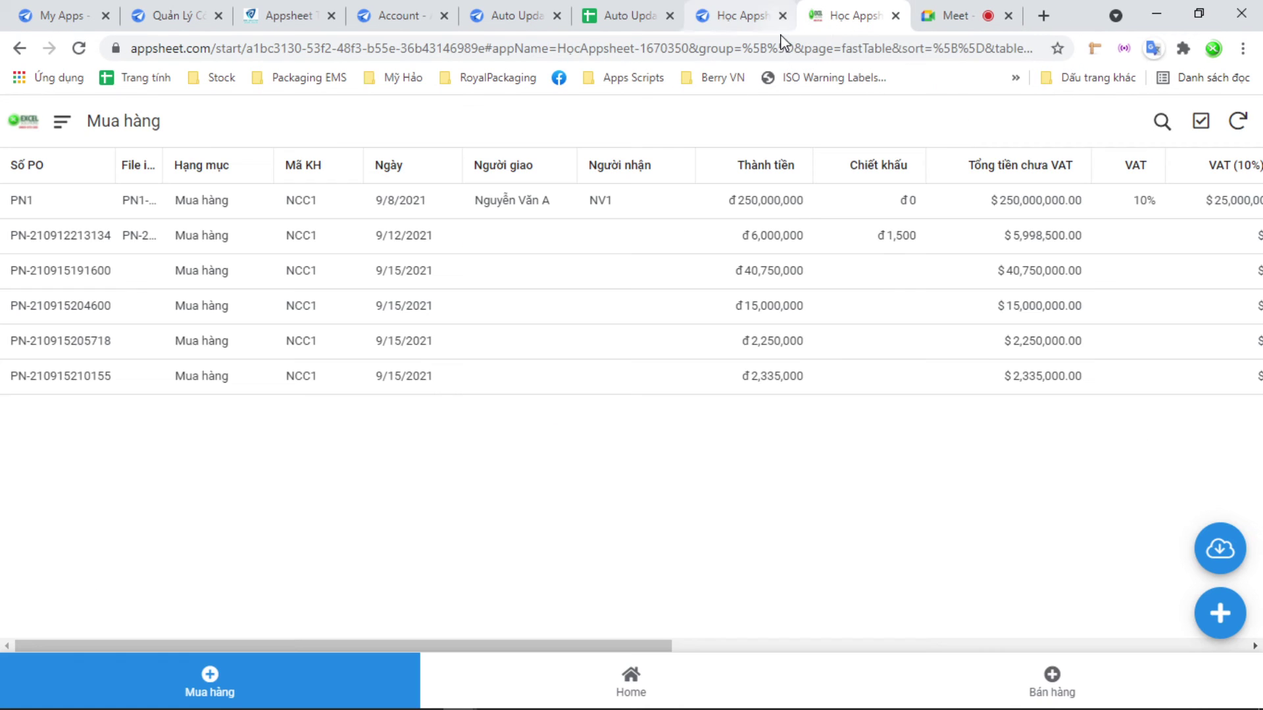
- Open the shared Google Drive folder from a 'Drive' address-bar suggestion
click(755, 51)
text(Dr)
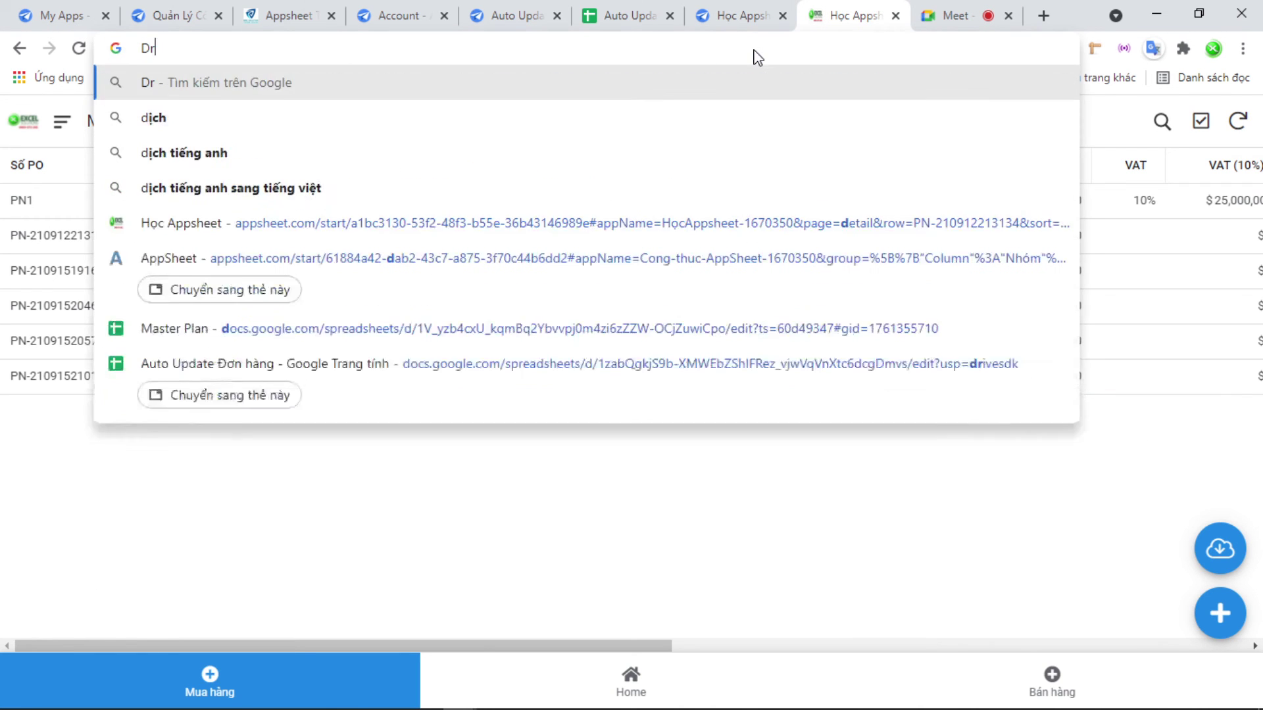
text(ive)
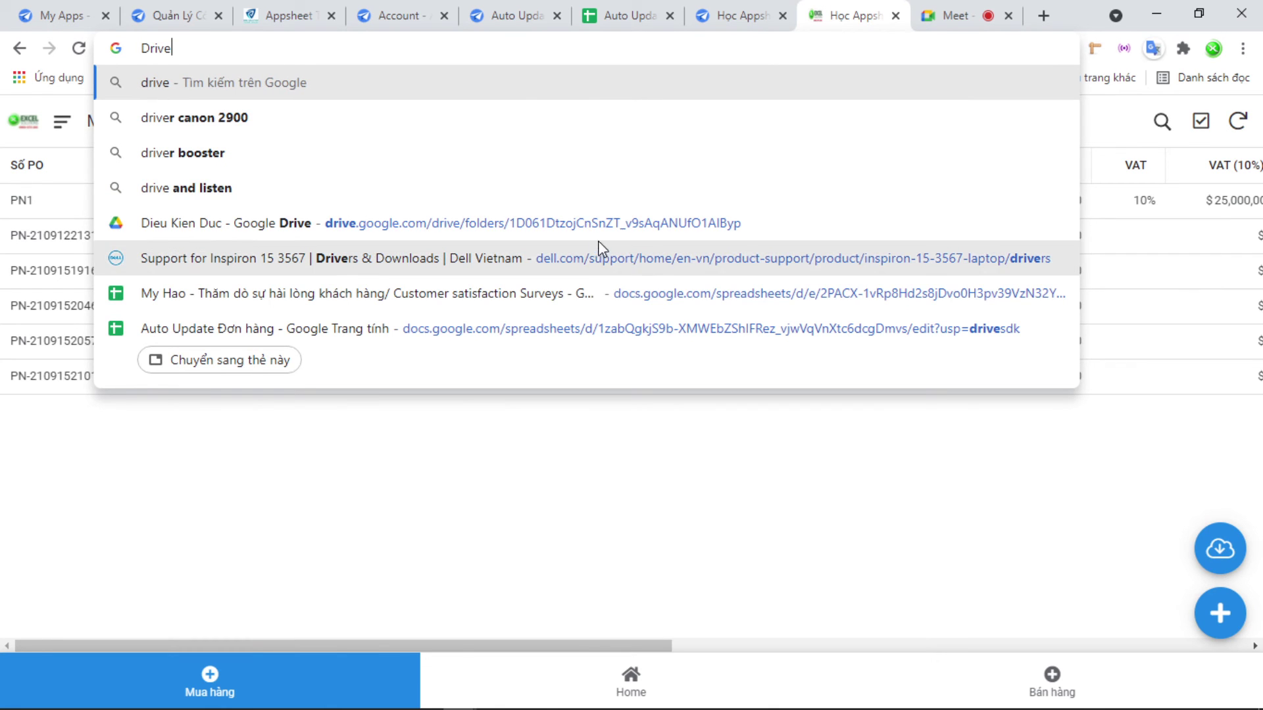
click(263, 226)
click(262, 226)
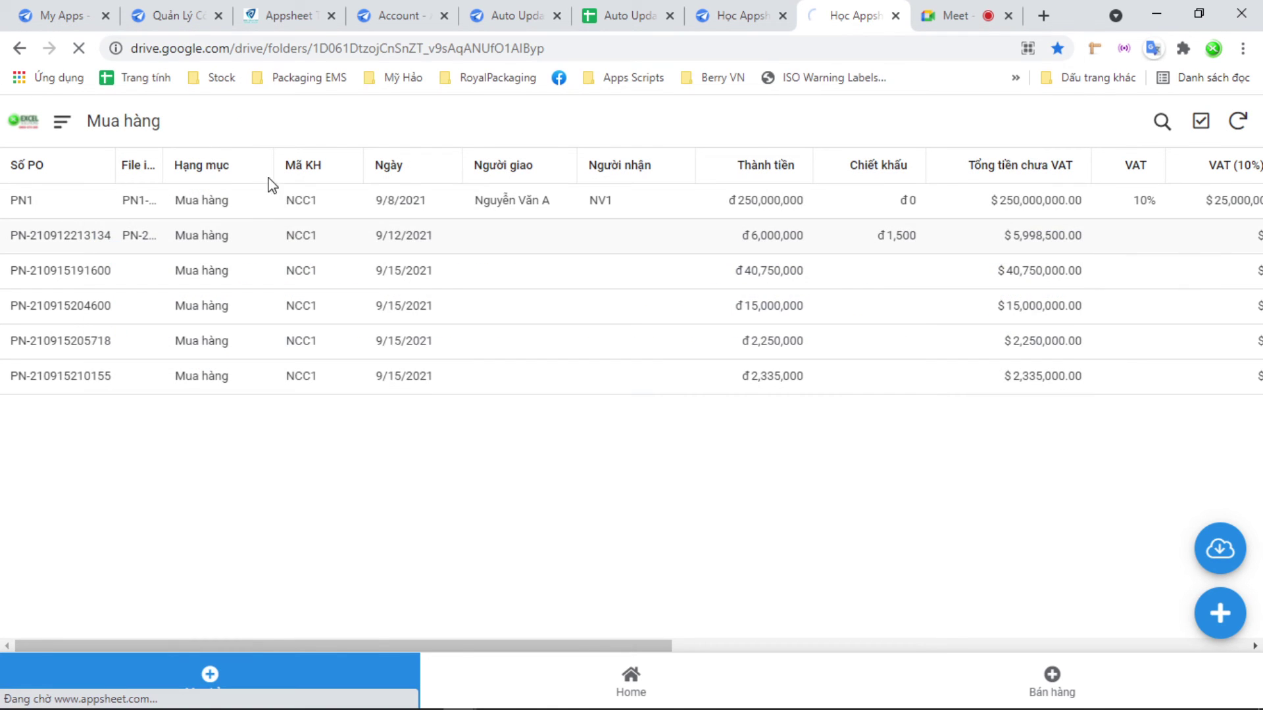
- Load gmail.com in the accidentally opened help tab, then return to the Drive tab
text(dri)
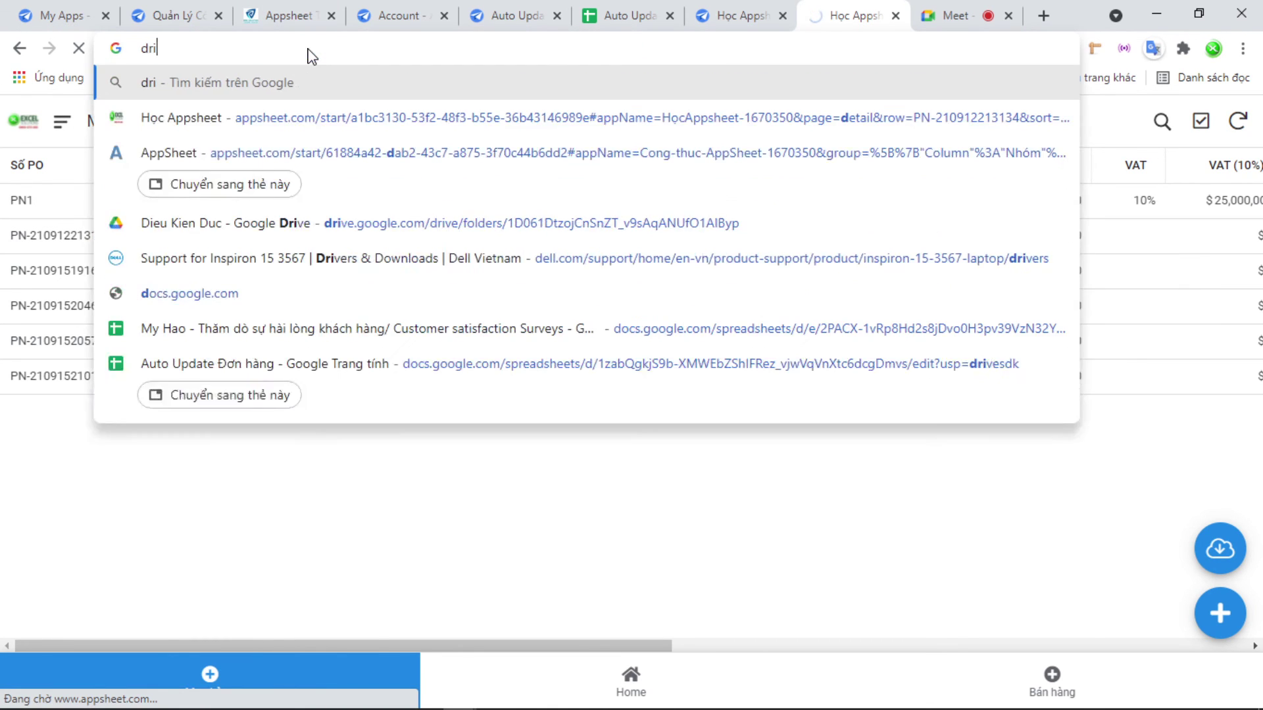
text(v)
key(F1)
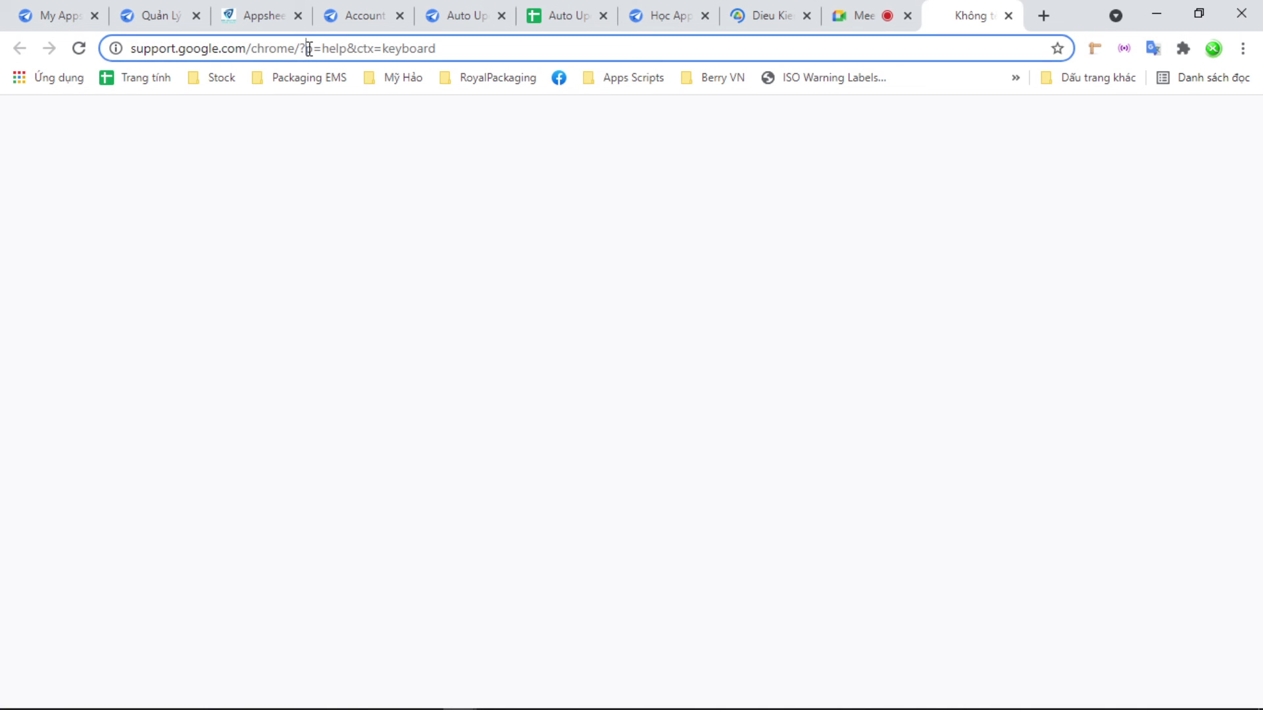
click(308, 48)
text(gmail.com)
key(Return)
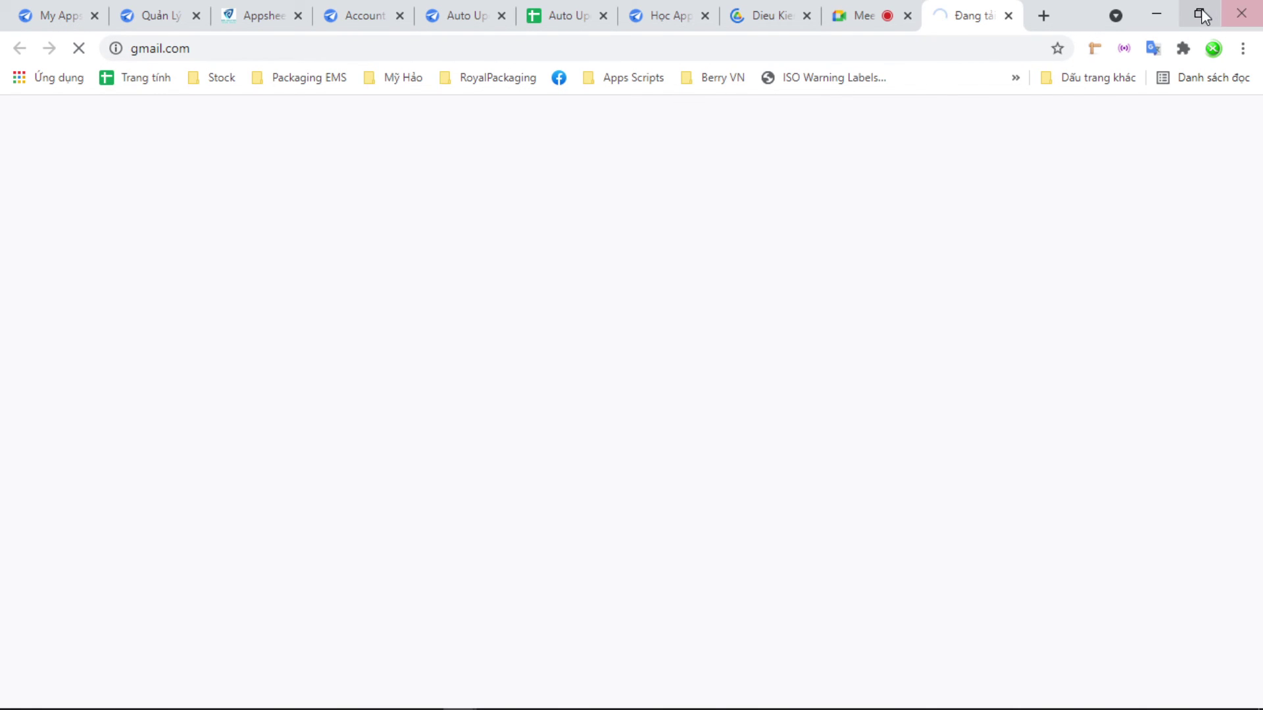
click(763, 16)
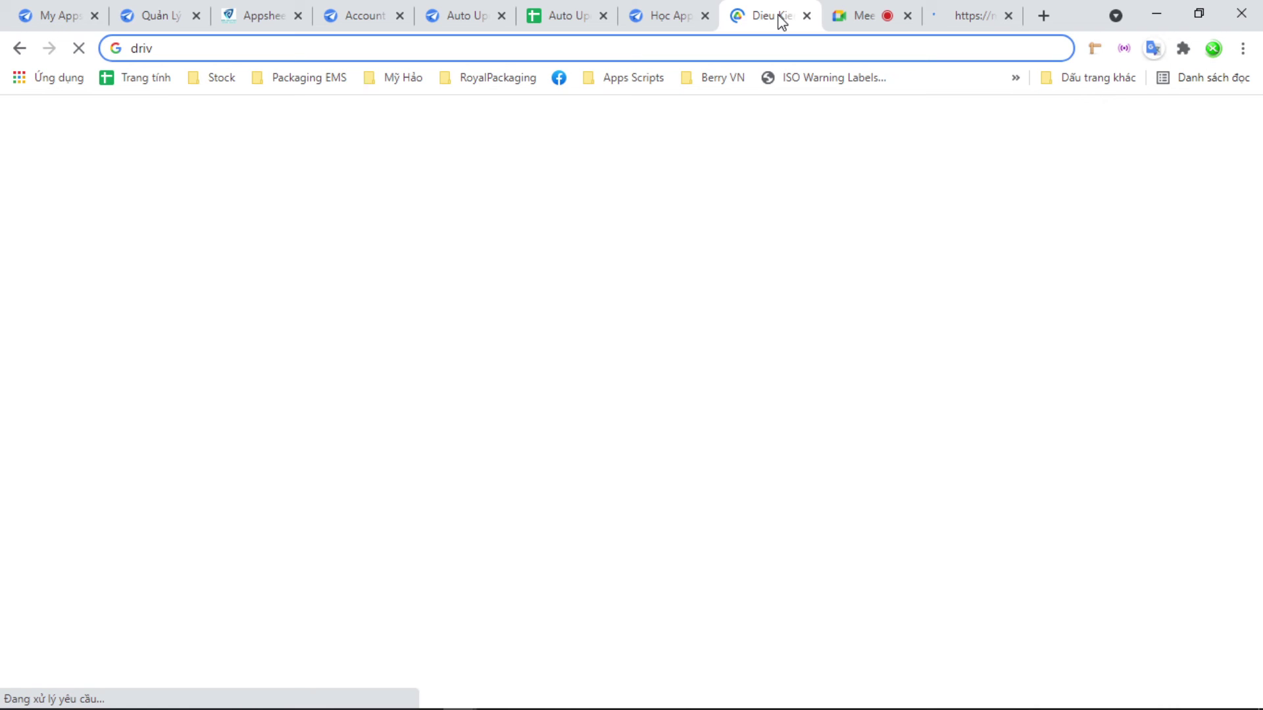
- Name the new folder 'Luu File/ Appsheet1' and dismiss the offline sync notification
text(Lu Fil)
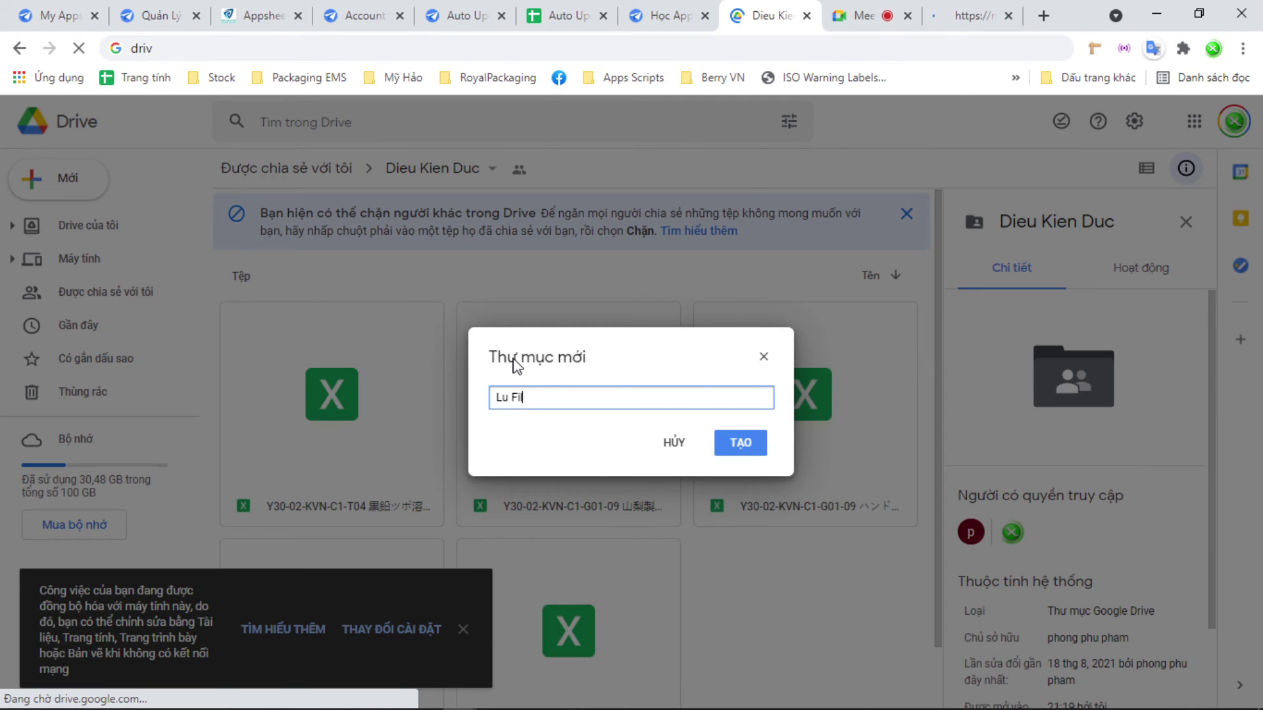
text(e A)
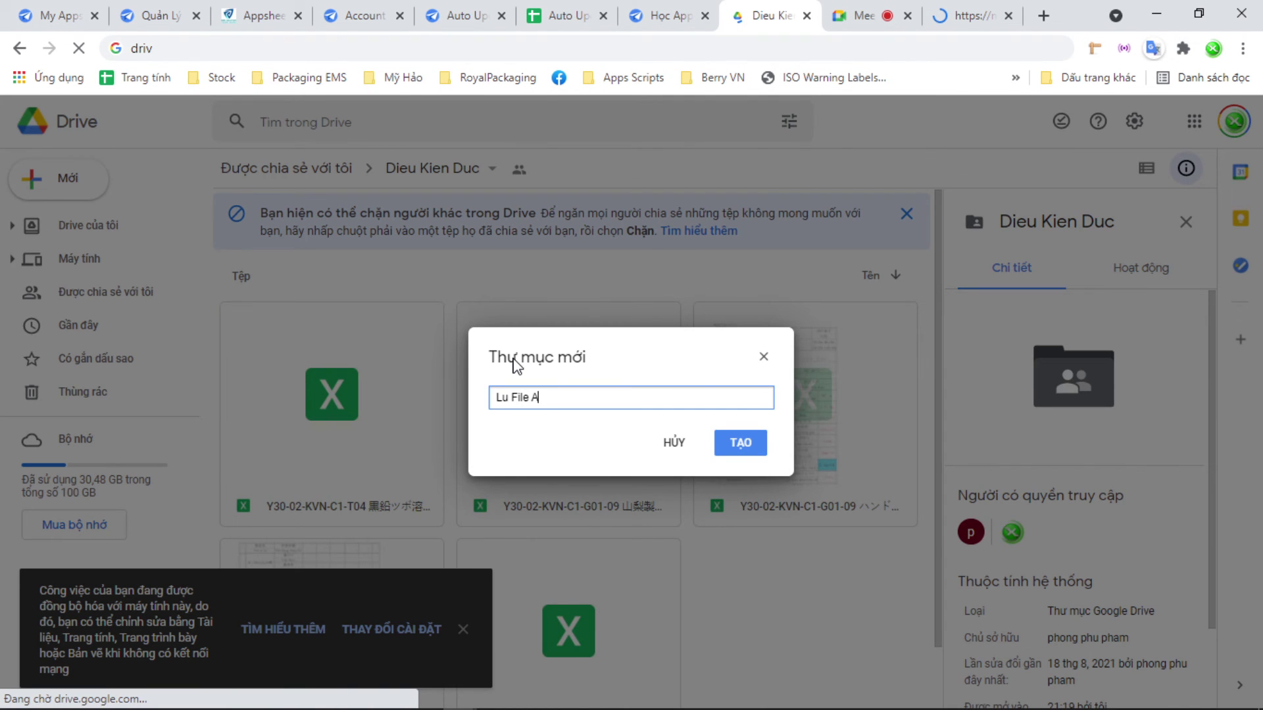
key(BackSpace)
key(BackSpace)
key(BackSpace)
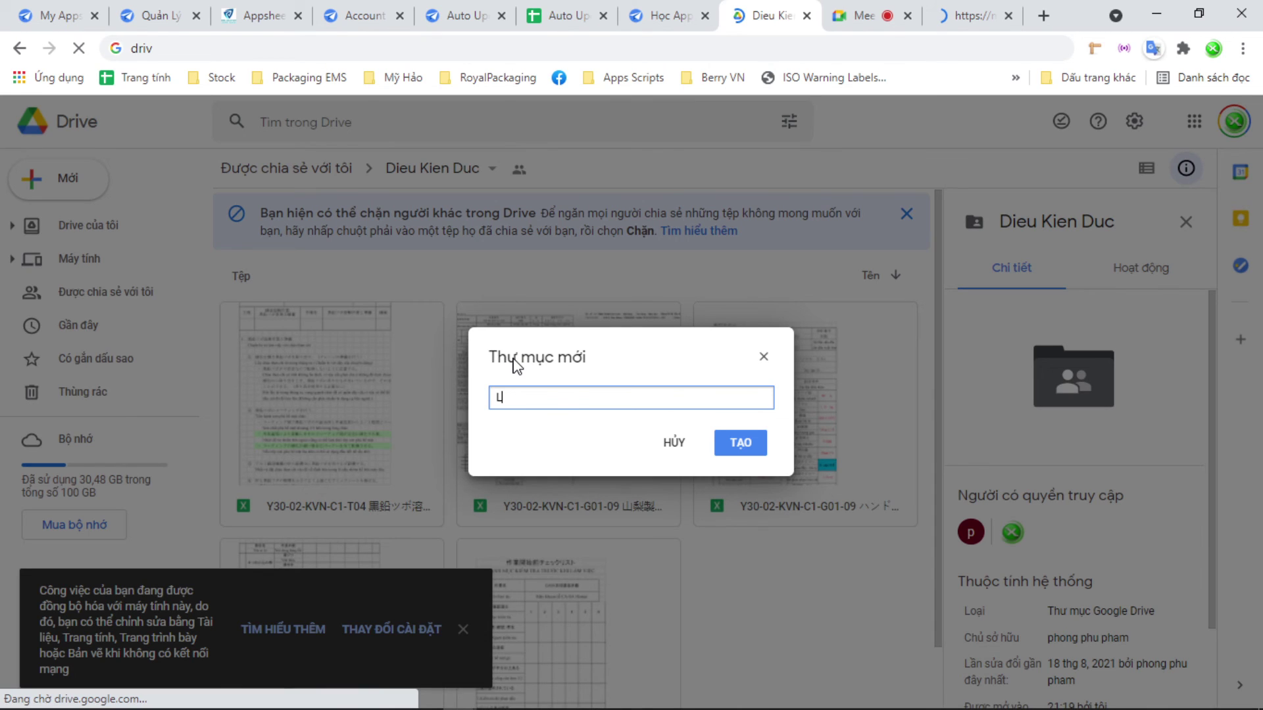
text(uu File/ App)
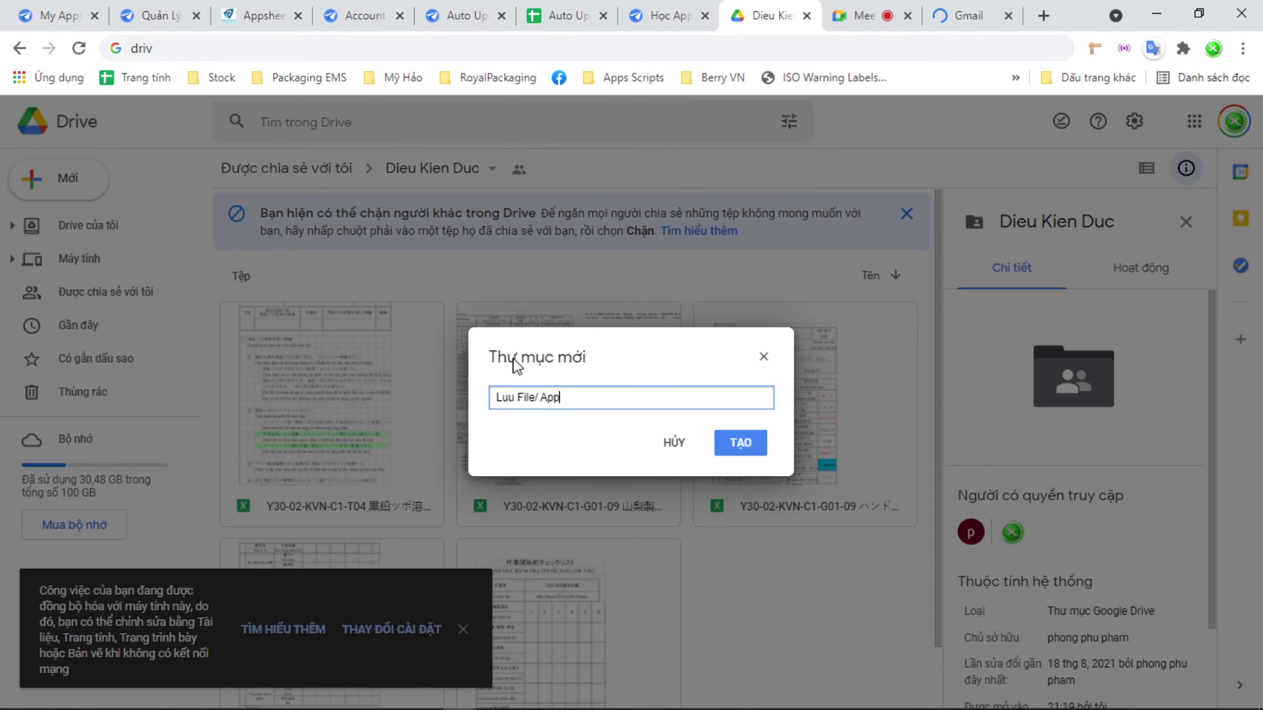
text(sheet1)
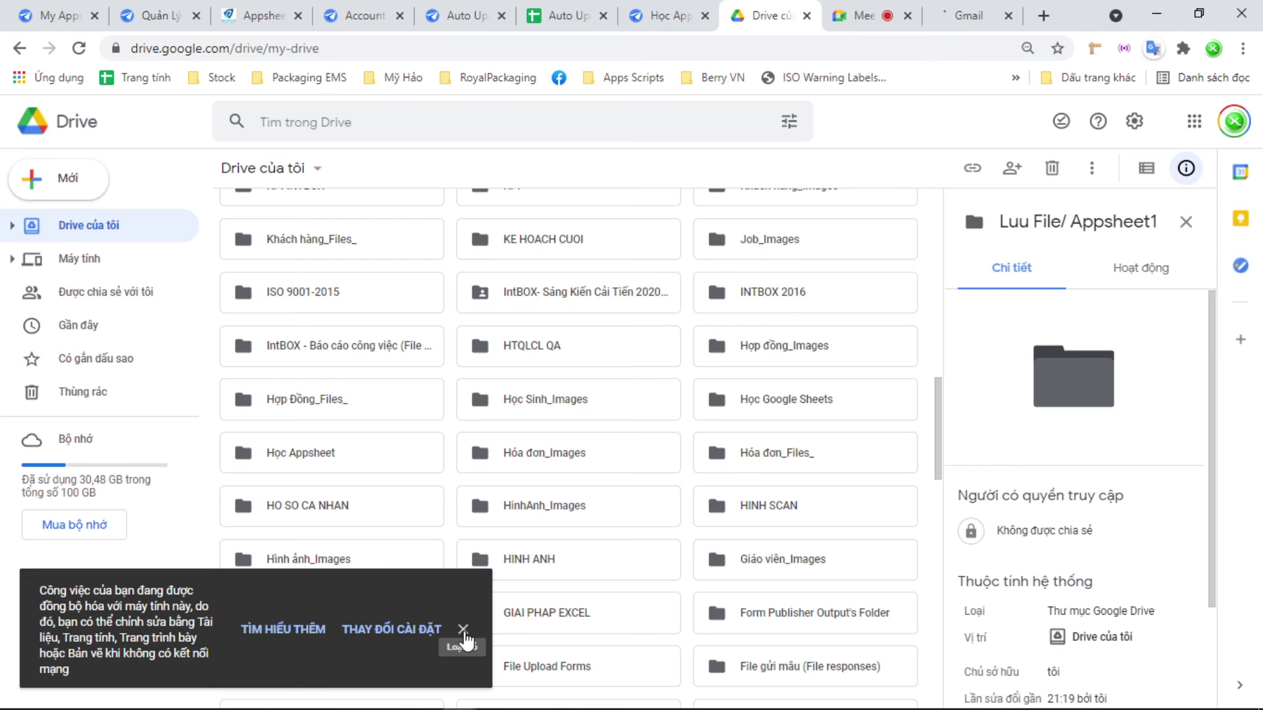
click(463, 630)
scroll(461, 583, down, 3)
text(luu file)
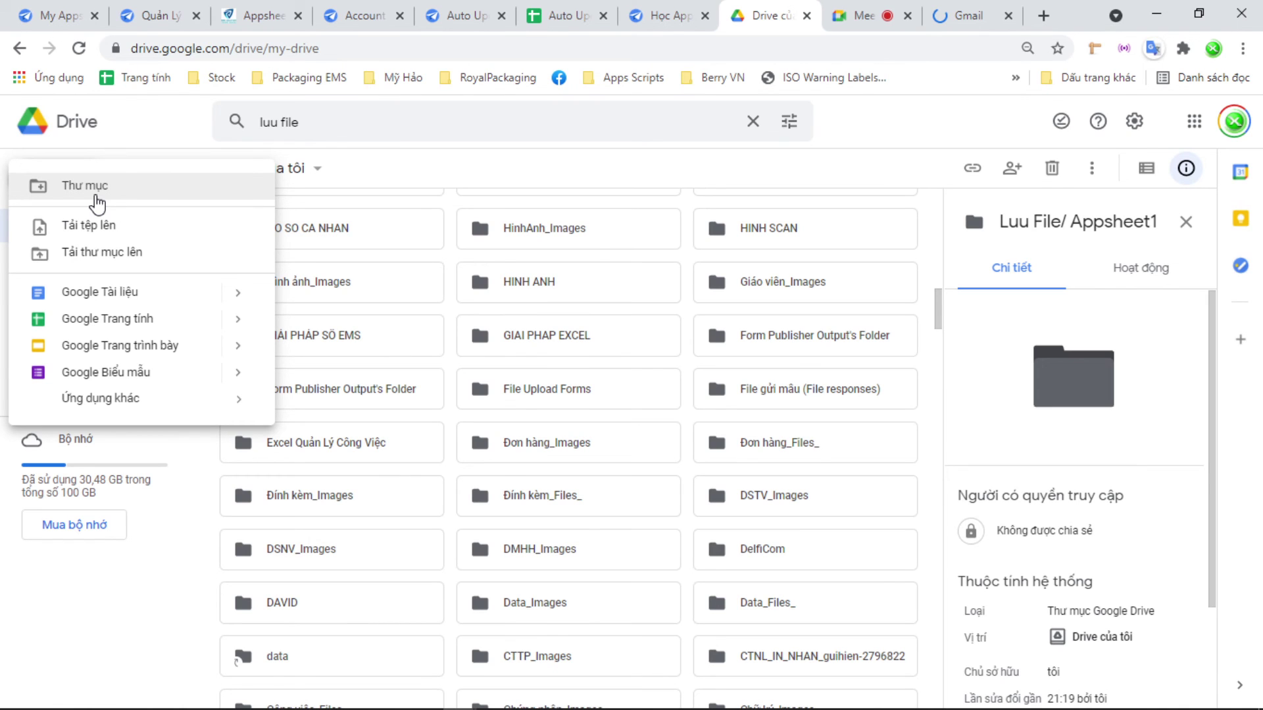
- Create a 'Lưu file' folder with an 'Appshet1' subfolder, then return to the AppSheet tab
click(97, 203)
text(Lưu file)
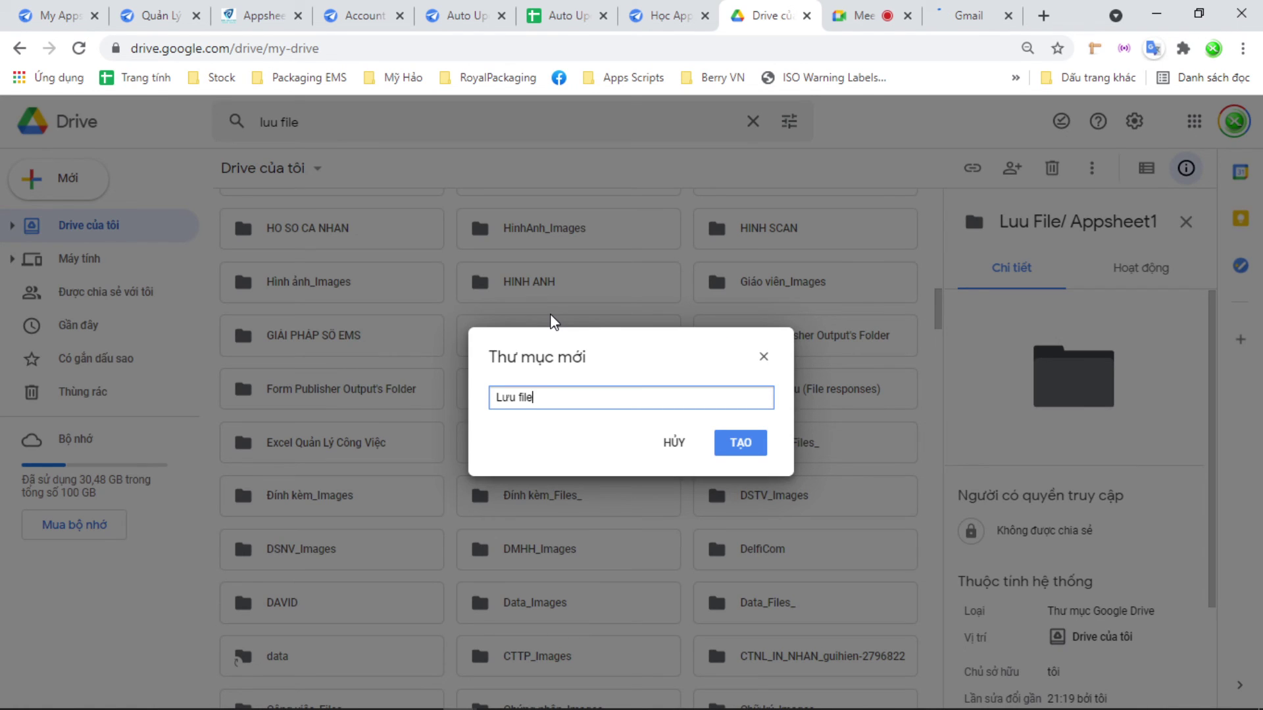
key(Return)
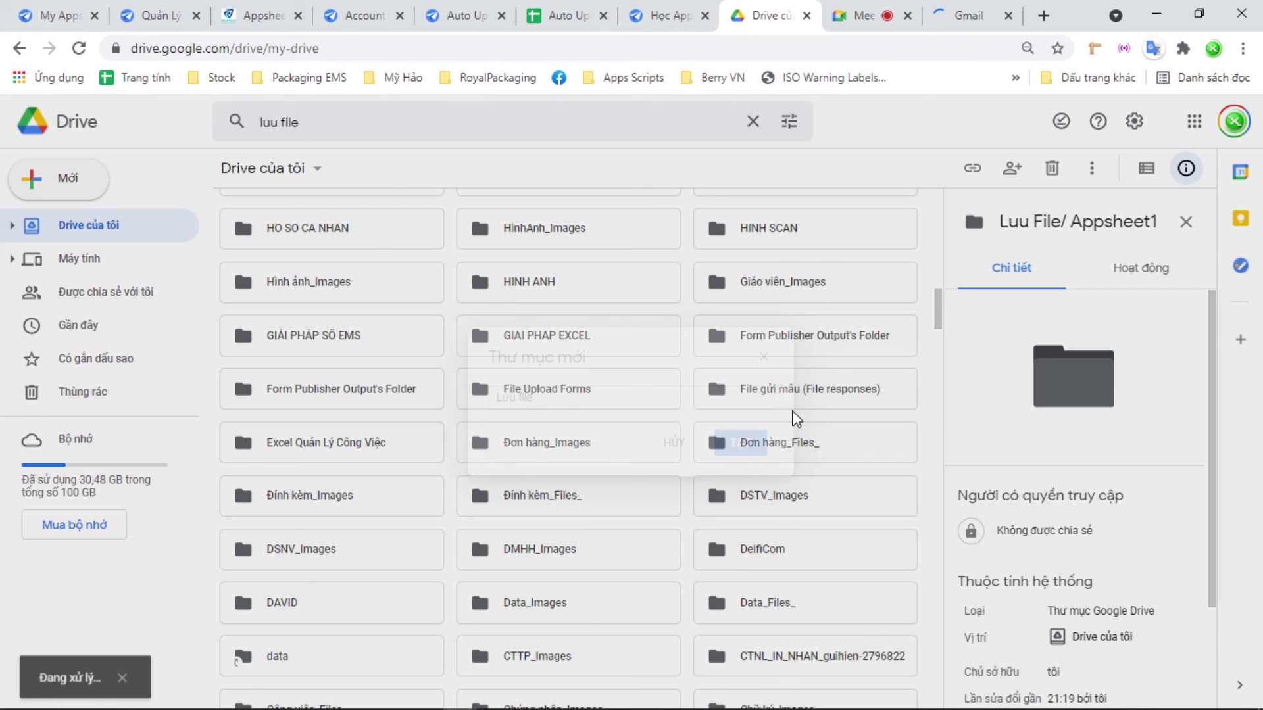
key(Return)
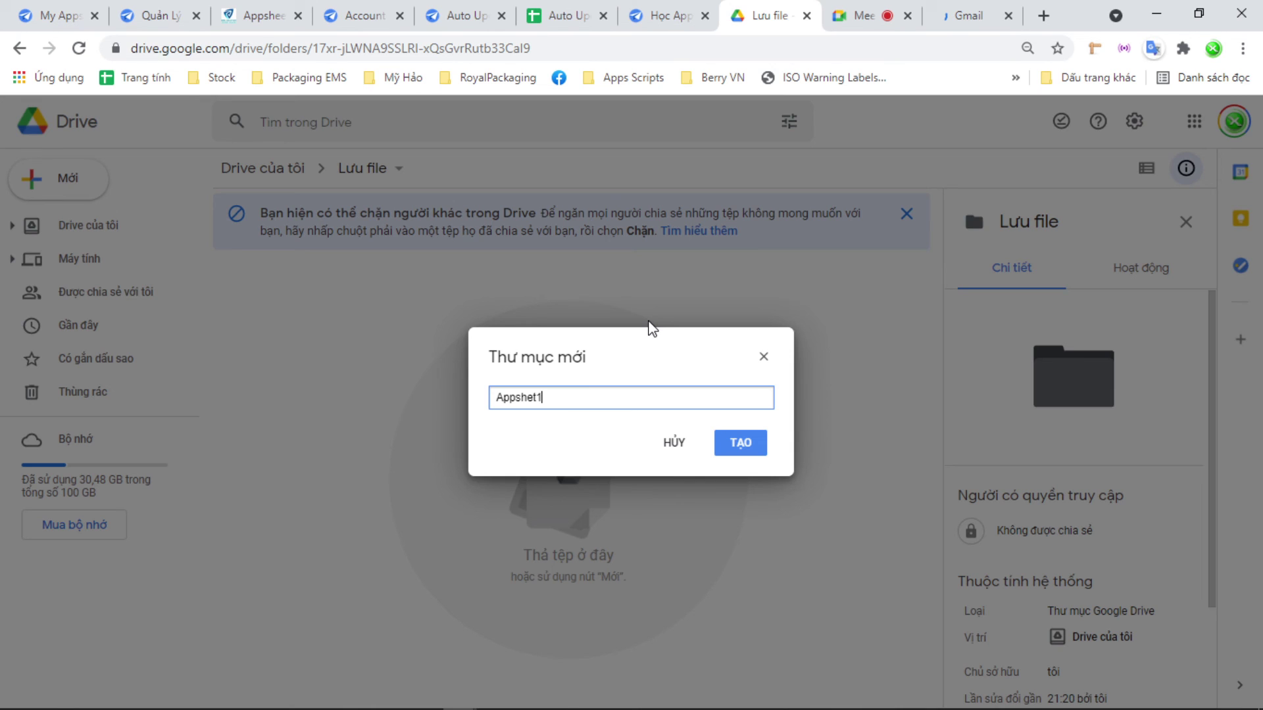
click(748, 438)
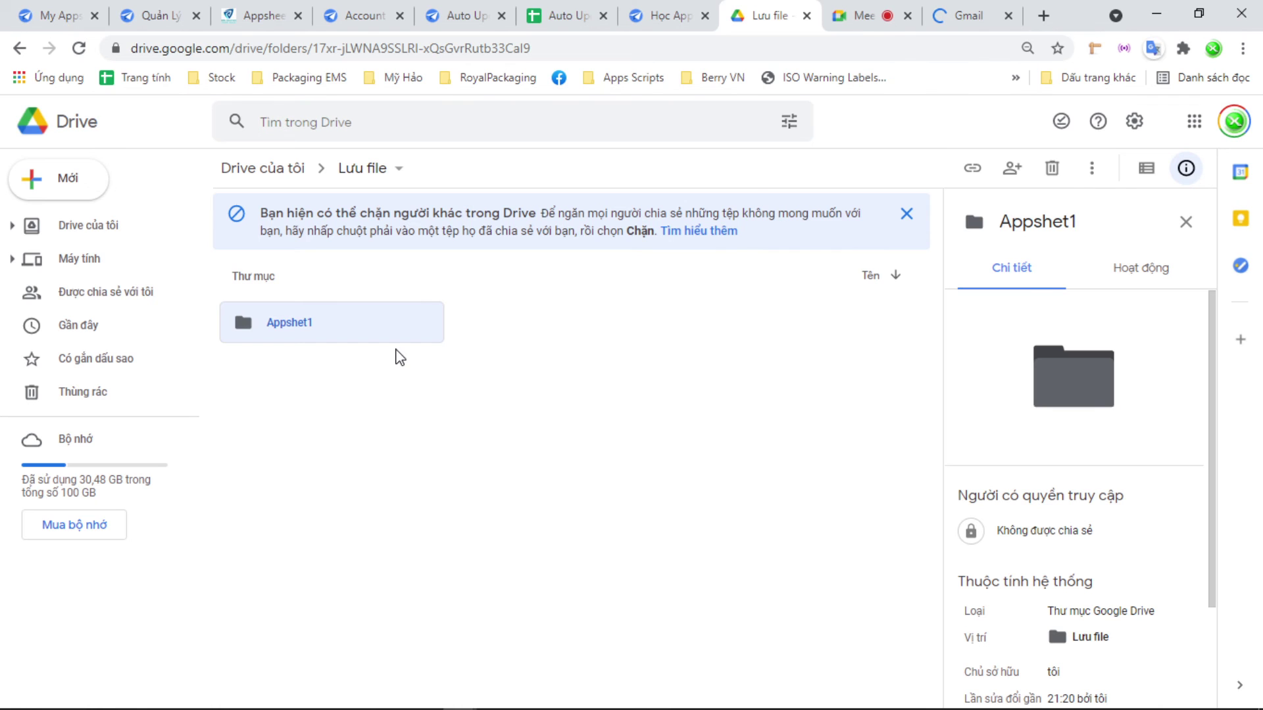
key(ctrl+shift+Tab)
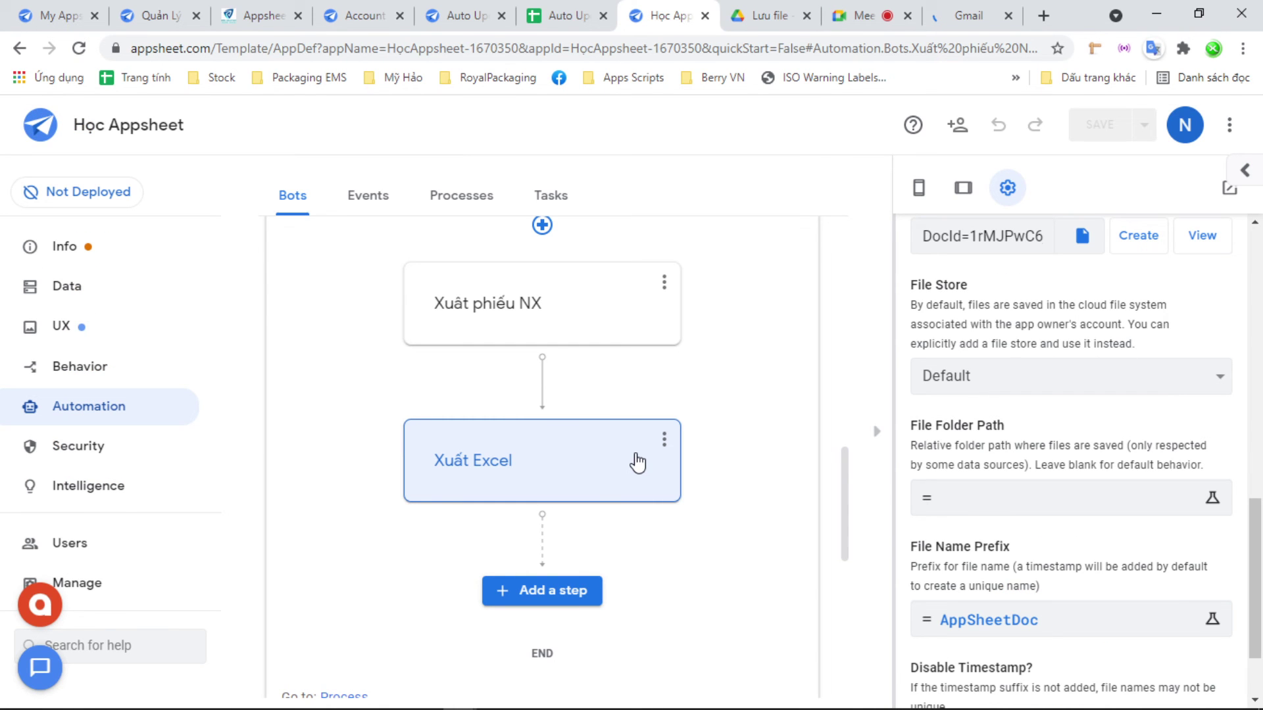
- Rename the Xuất Excel step to 'Lưu Pdf 2' and set its HTTP Content Type to PDF
scroll(1075, 348, up, 7)
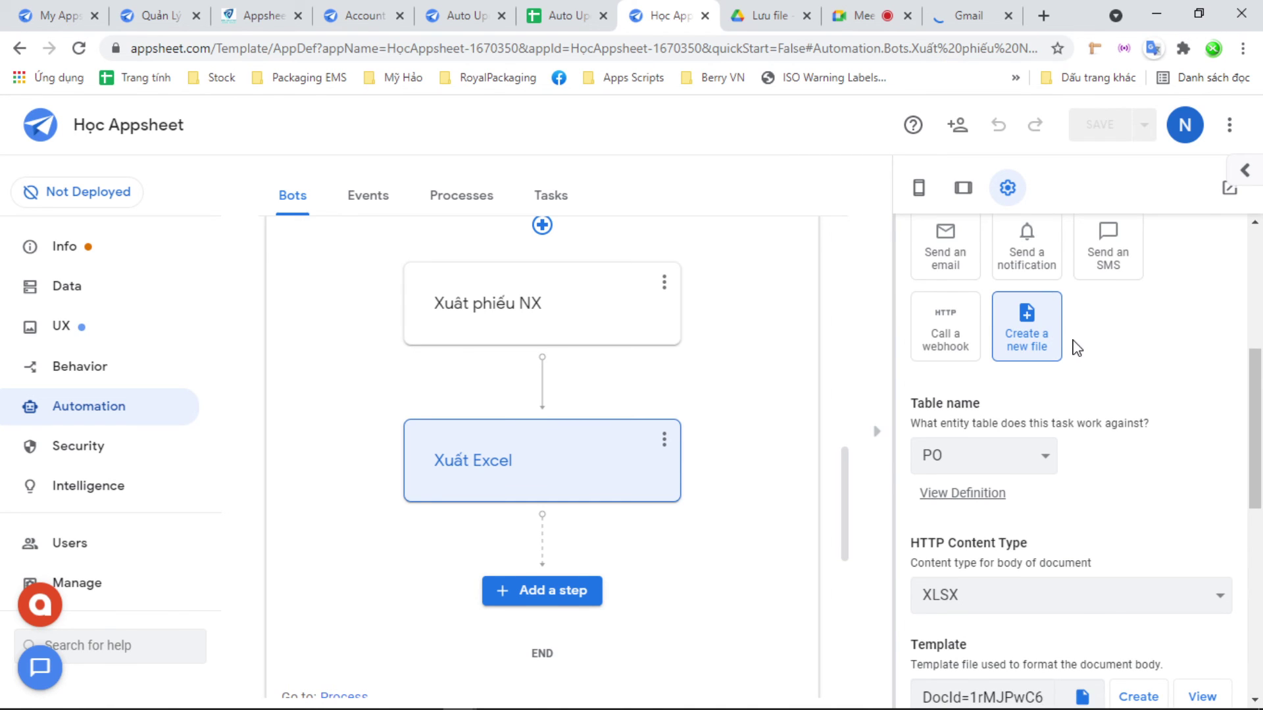
scroll(1076, 348, up, 5)
drag(1033, 279, 869, 262)
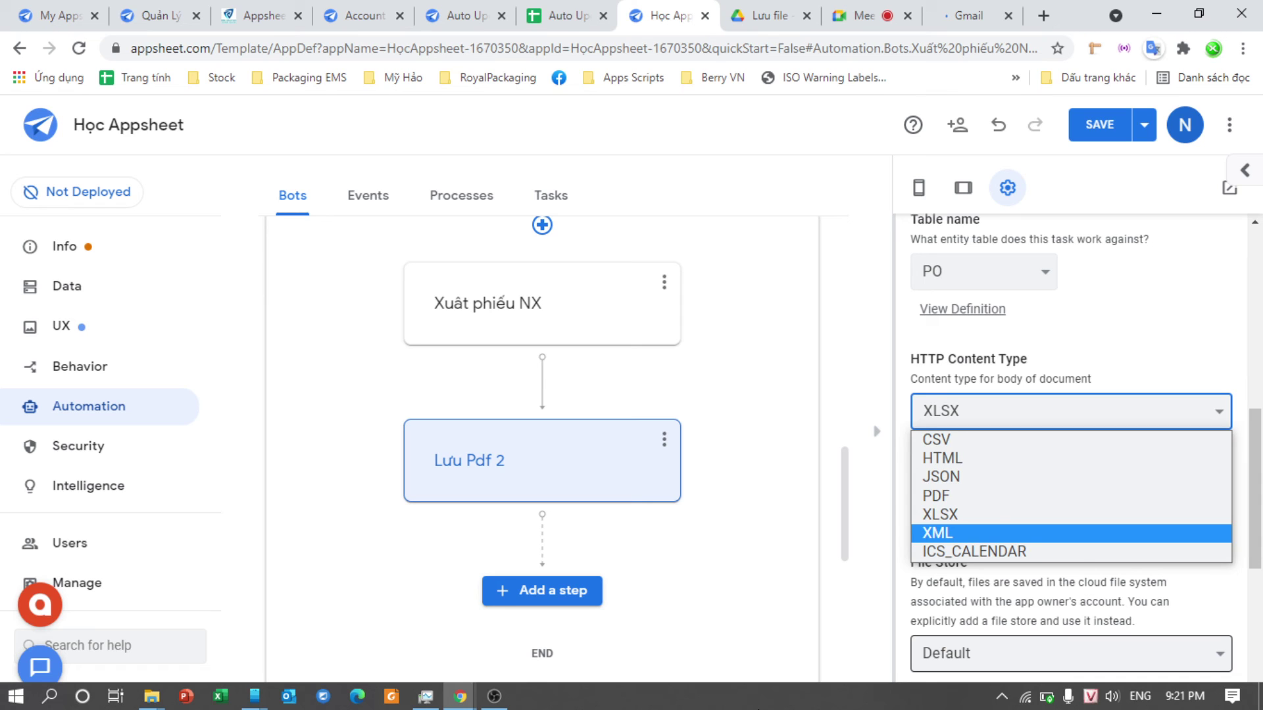
click(947, 495)
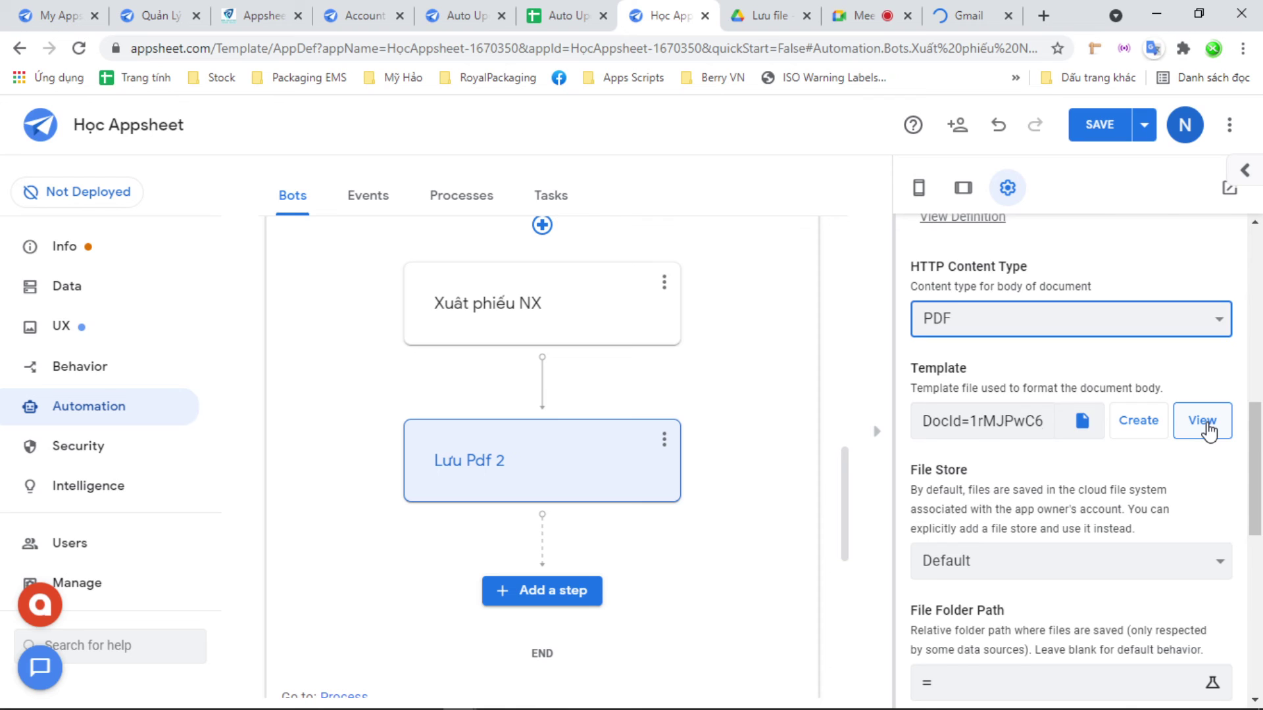
scroll(1003, 501, down, 3)
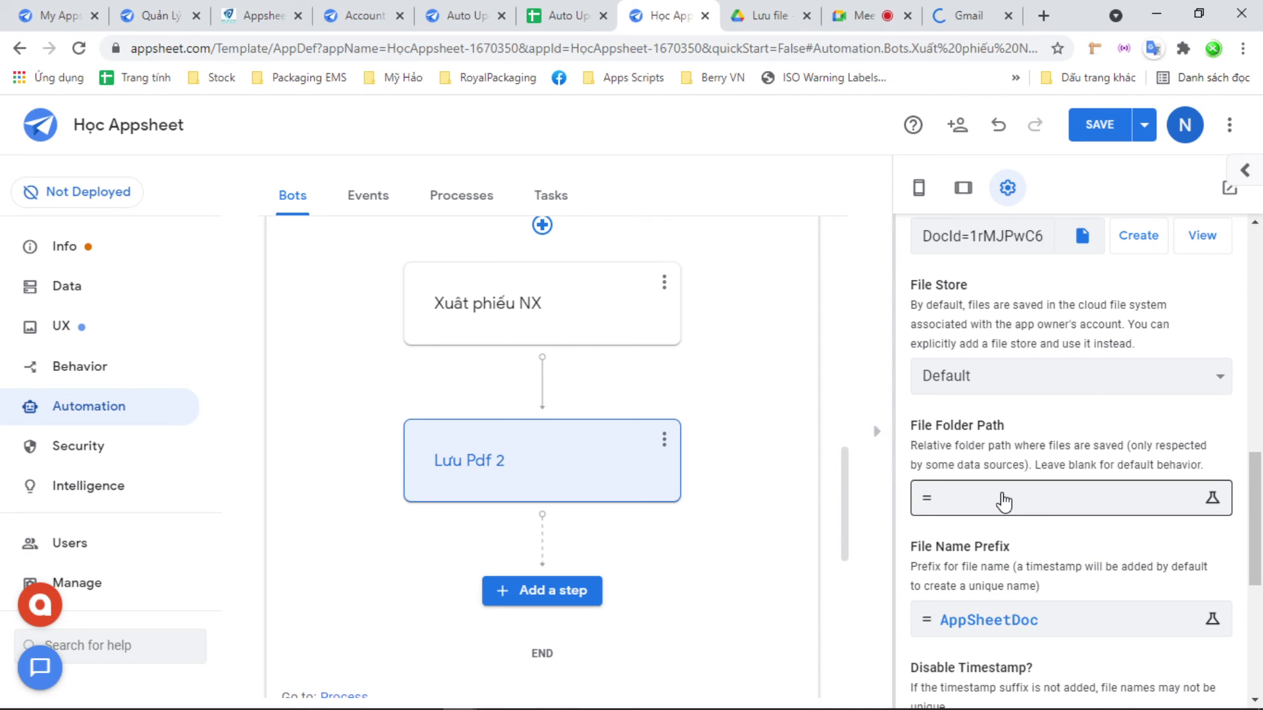
- Enter "/Lưu file/Appsheet1/" as the File Folder Path expression, fixing the misspelled folder name
click(1003, 502)
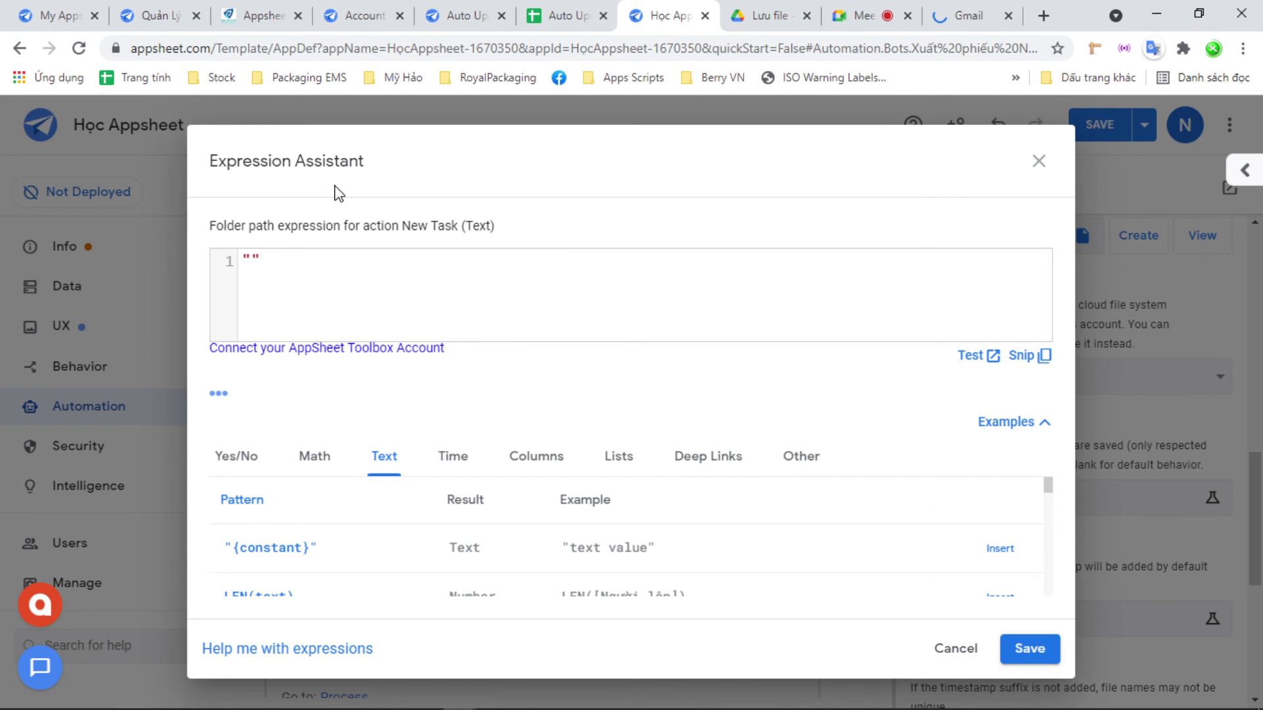
text(/Luu)
text(w file)
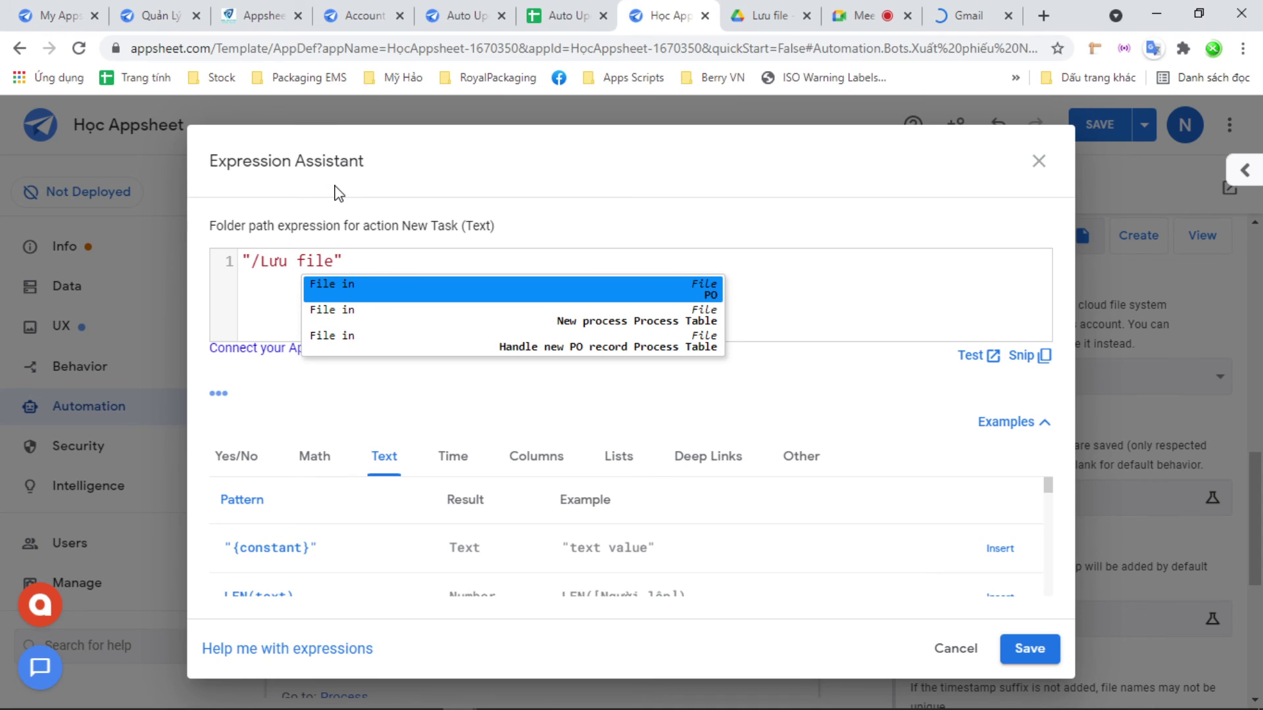
text(/Appshet1)
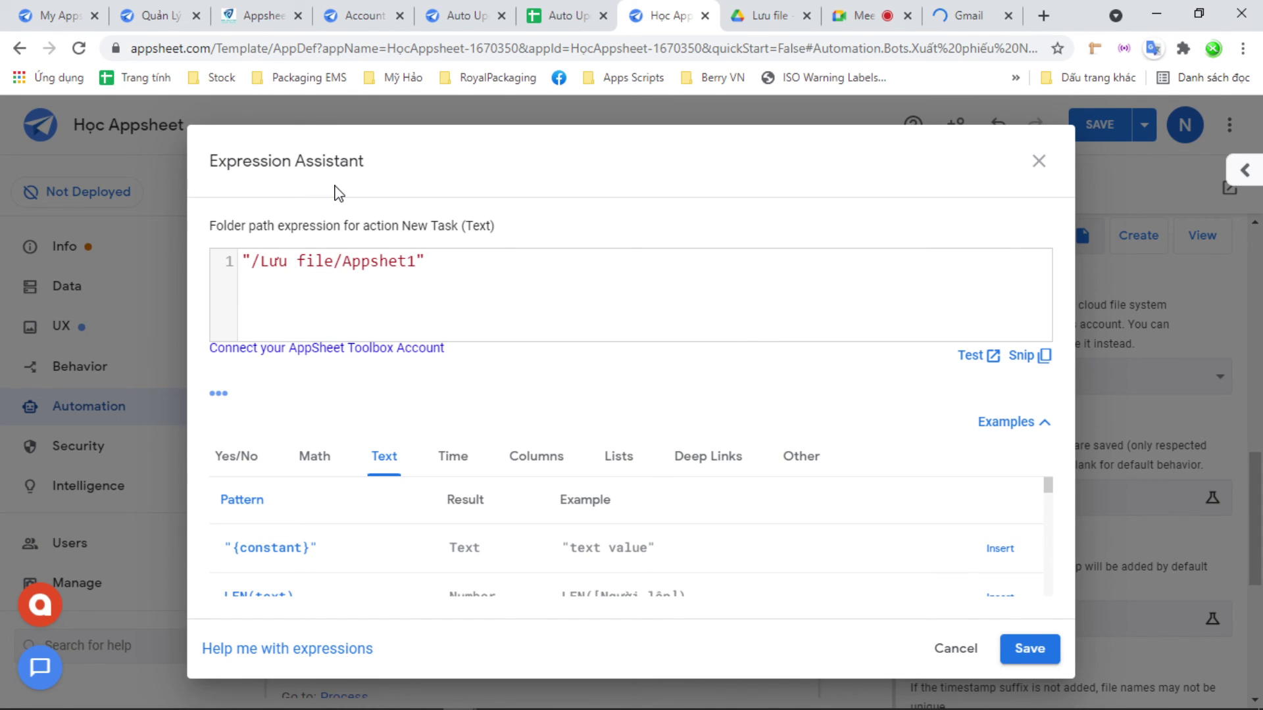
key(BackSpace)
key(BackSpace)
text(et)
text(1)
key(ctrl+a)
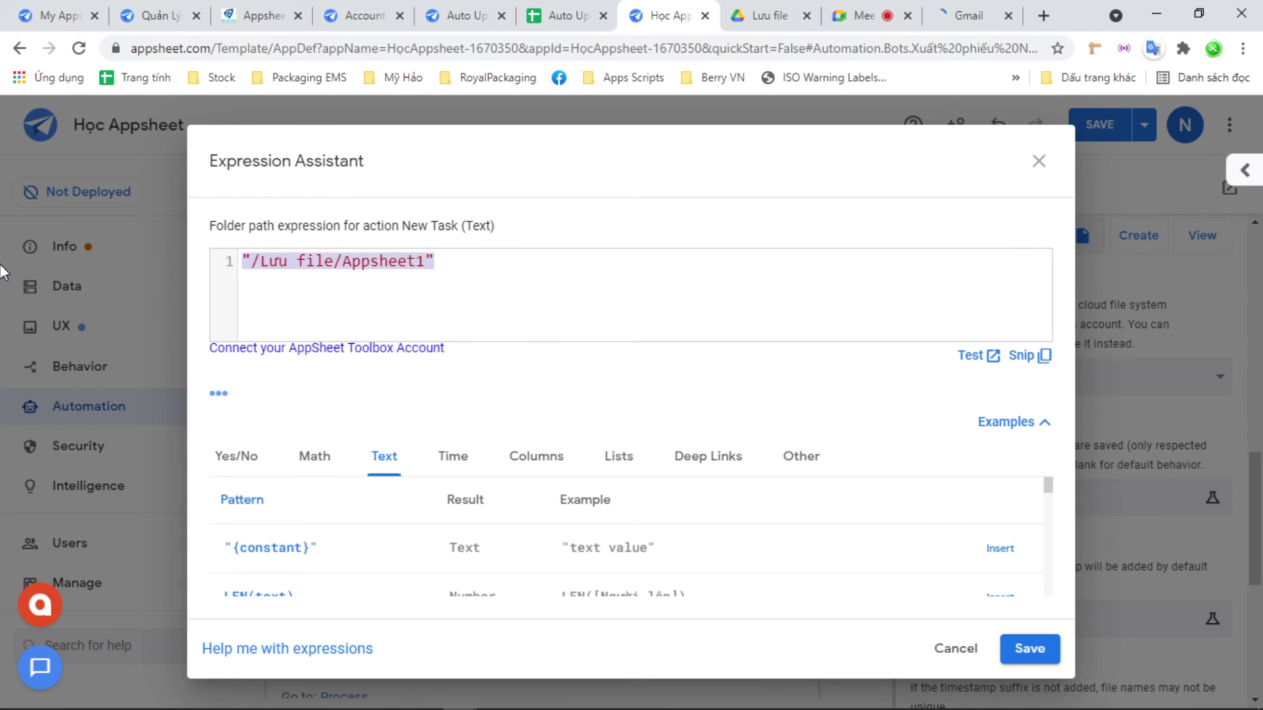
click(488, 267)
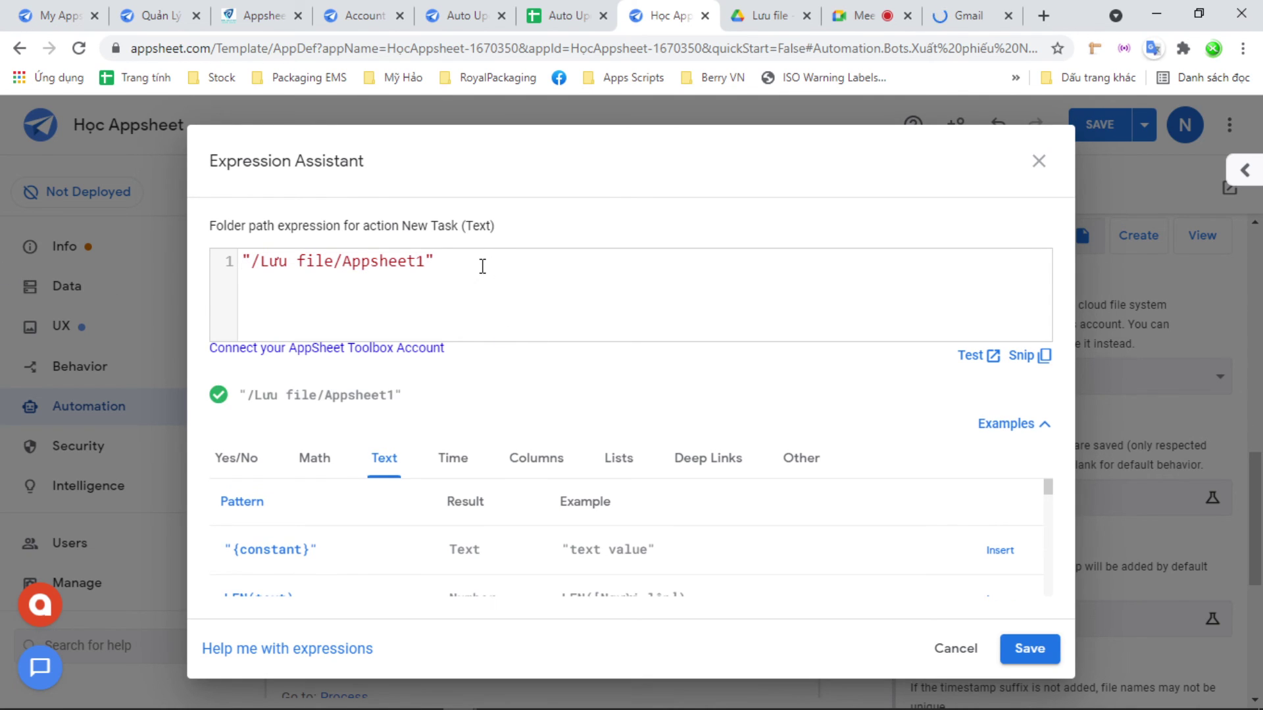
click(428, 261)
text(/)
- Confirm the "/Lưu file/Appsheet1/" folder path and return to the Lưu Pdf 2 step
click(1028, 655)
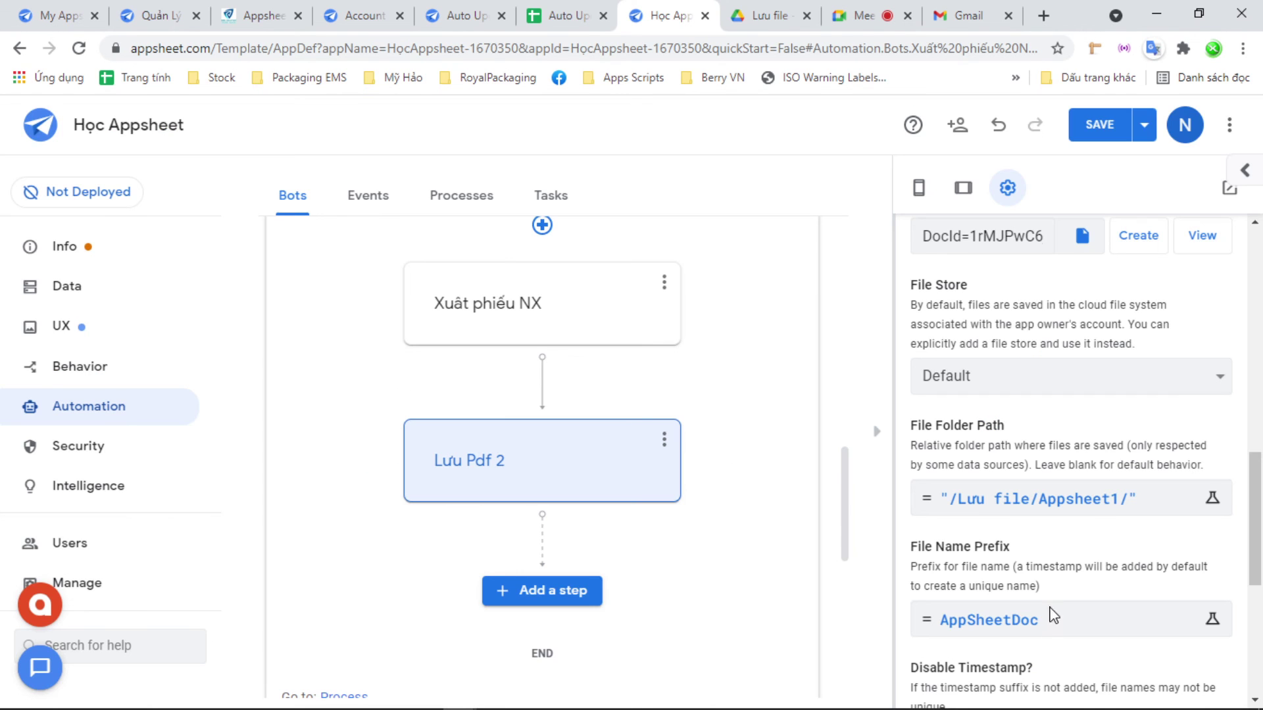
scroll(1055, 572, down, 3)
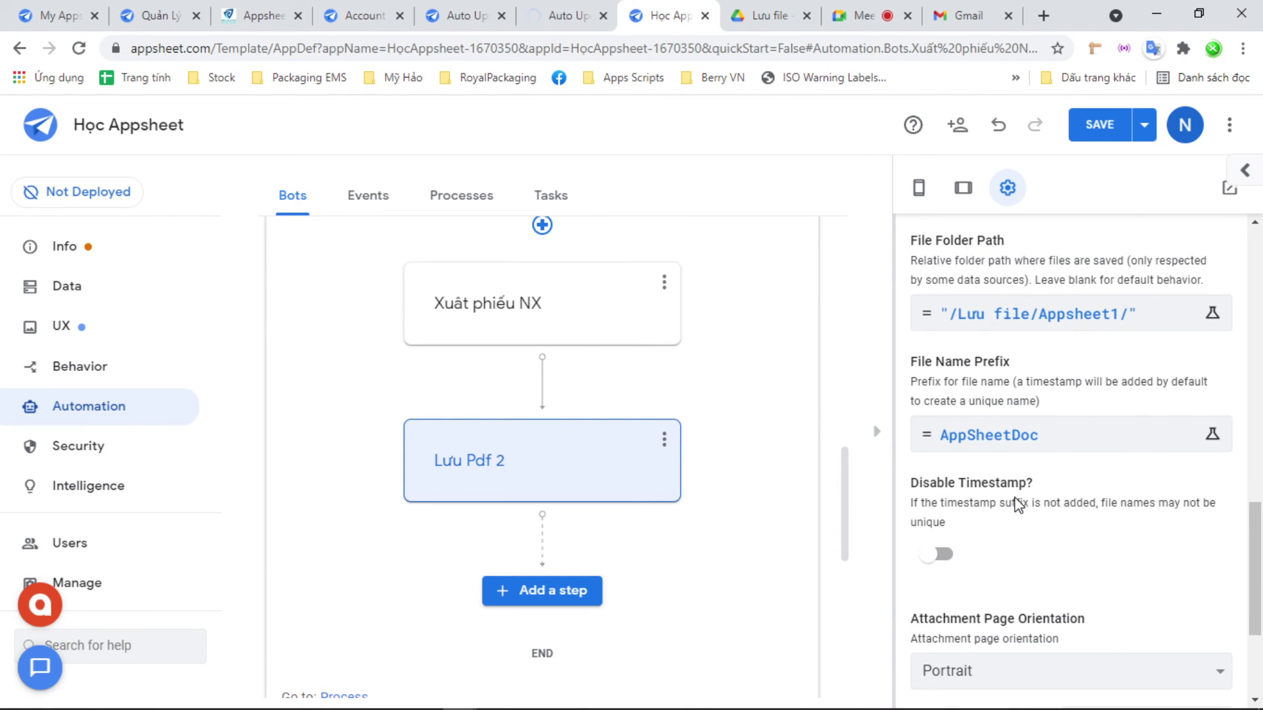
scroll(1128, 519, down, 3)
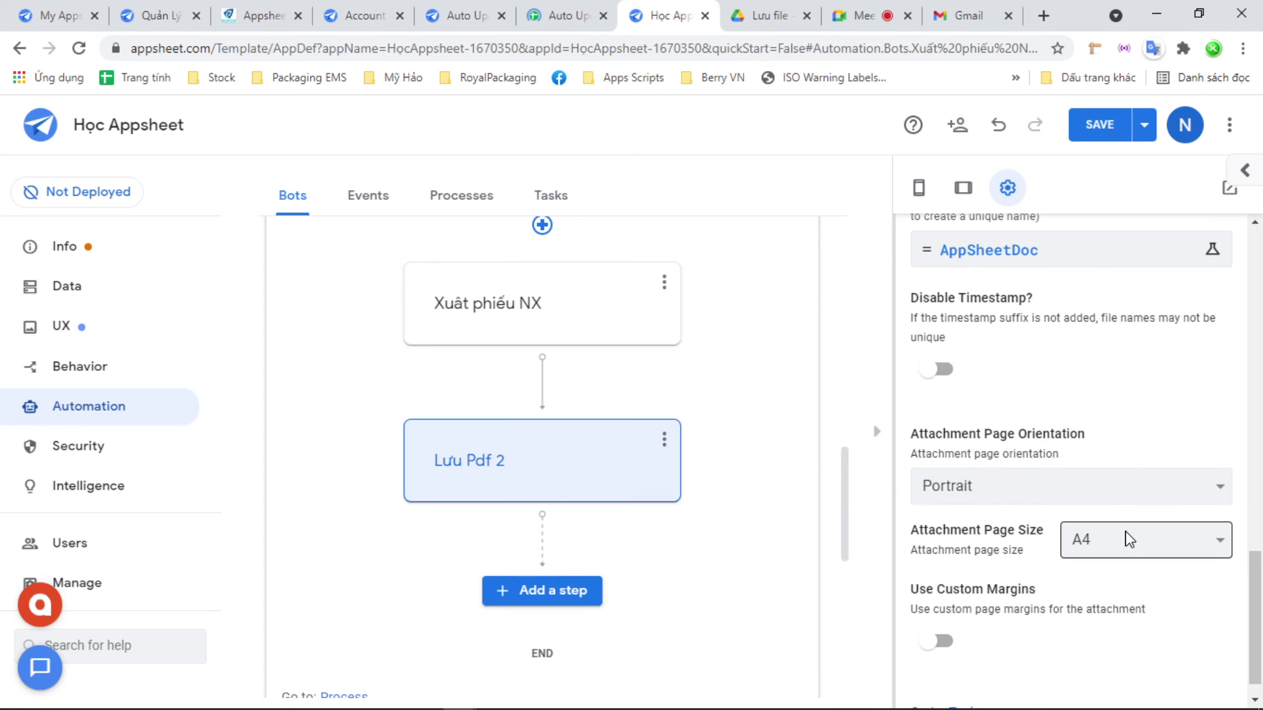
scroll(1052, 546, down, 1)
scroll(598, 485, up, 1)
scroll(531, 474, up, 2)
scroll(551, 556, up, 2)
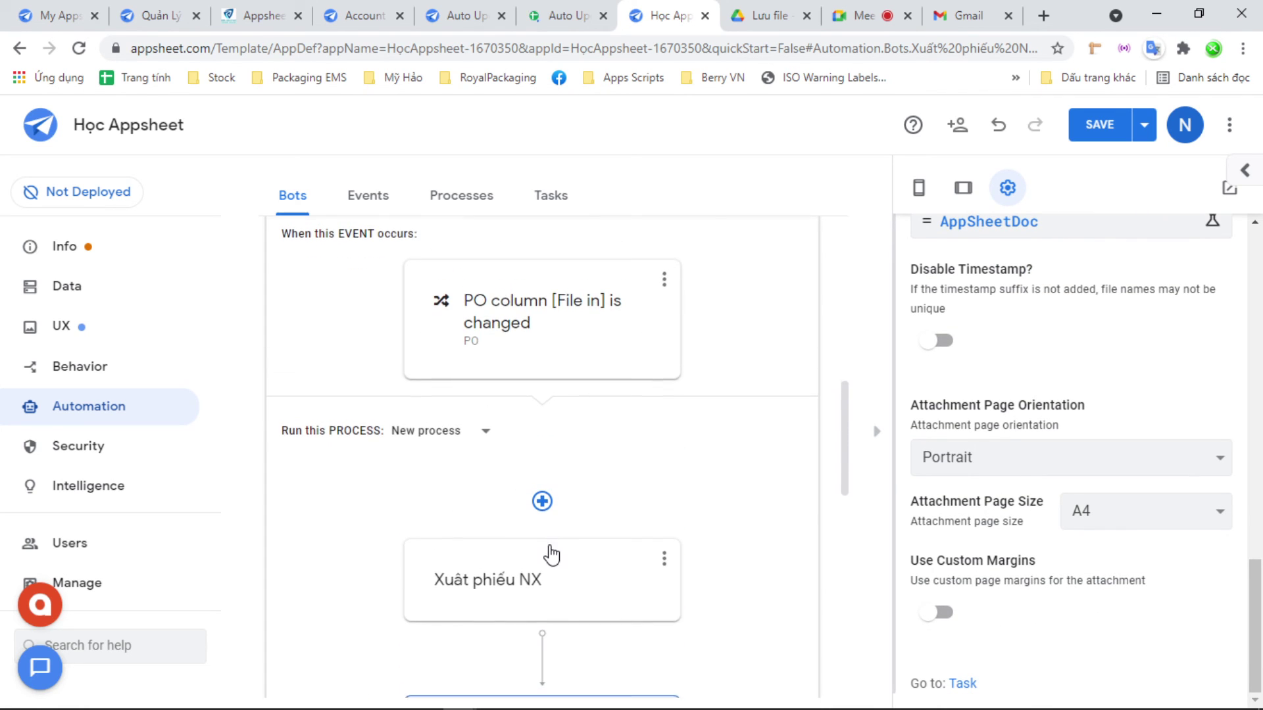
scroll(551, 556, down, 1)
click(543, 507)
scroll(544, 507, down, 1)
scroll(547, 394, down, 2)
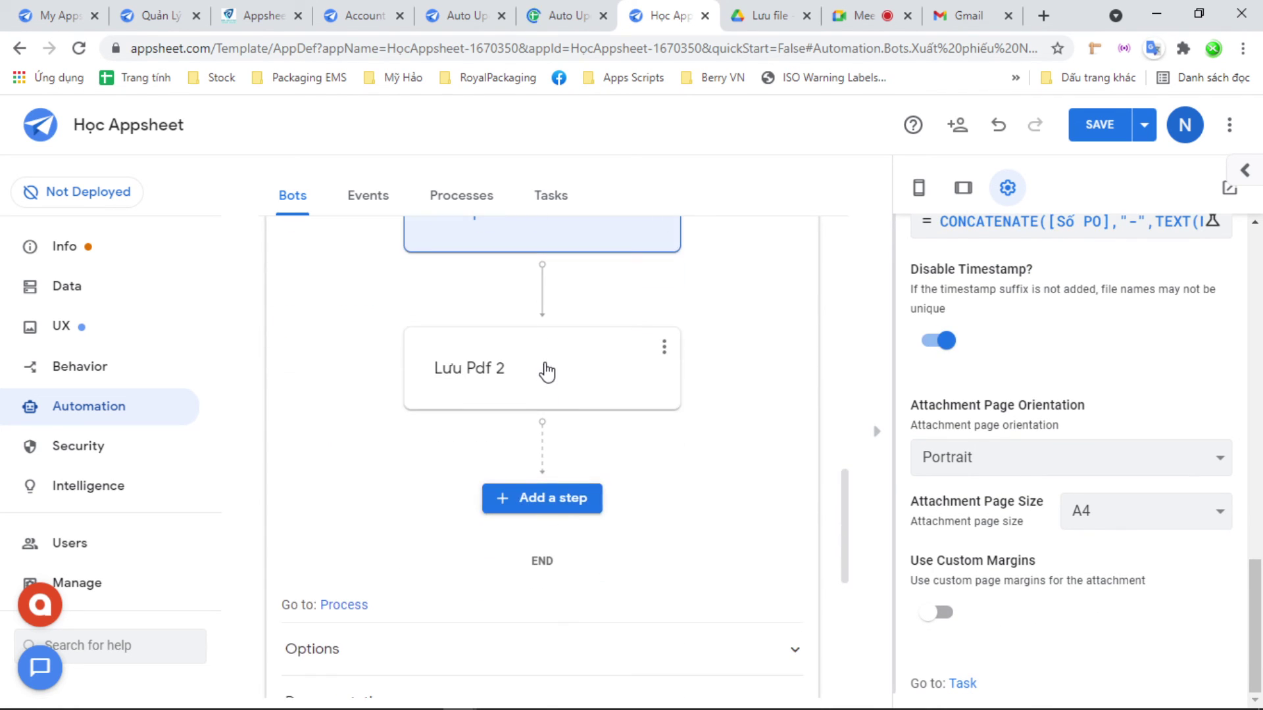
click(547, 371)
- Toggle Disable Timestamp on and back off, keeping the timestamp suffix, then save the app
scroll(1171, 391, up, 1)
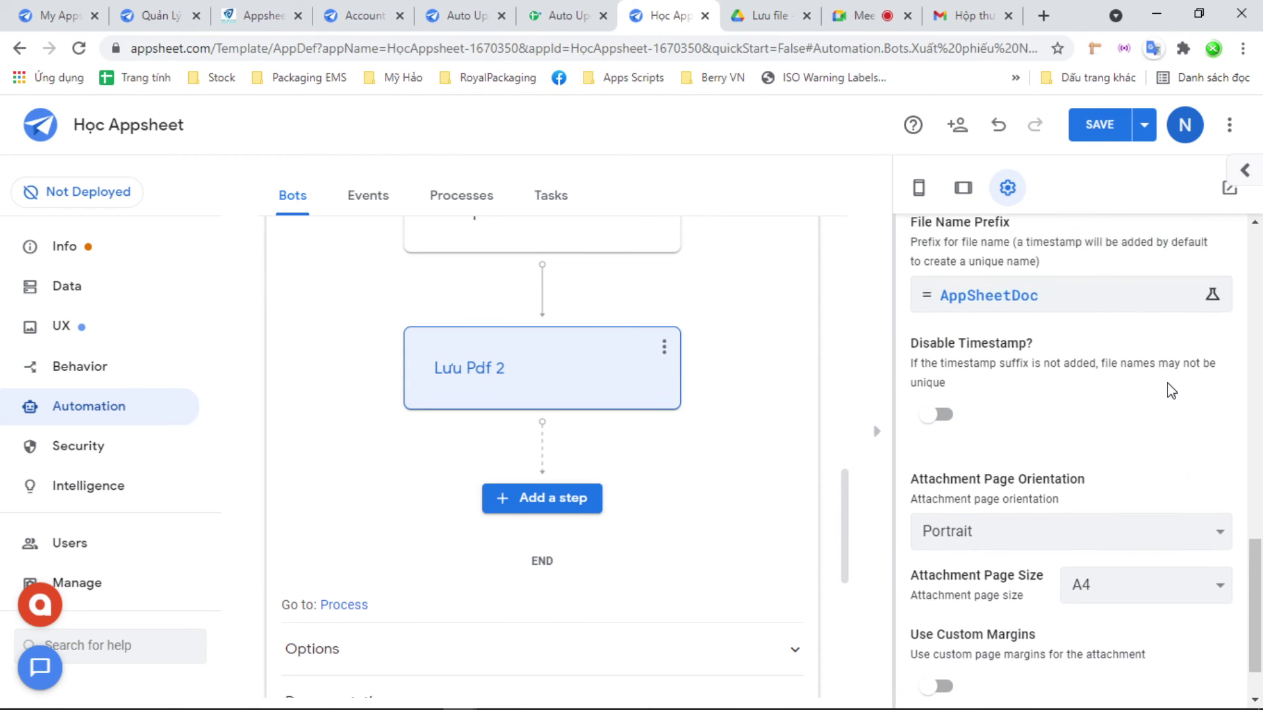
scroll(1167, 390, up, 1)
scroll(1113, 487, down, 2)
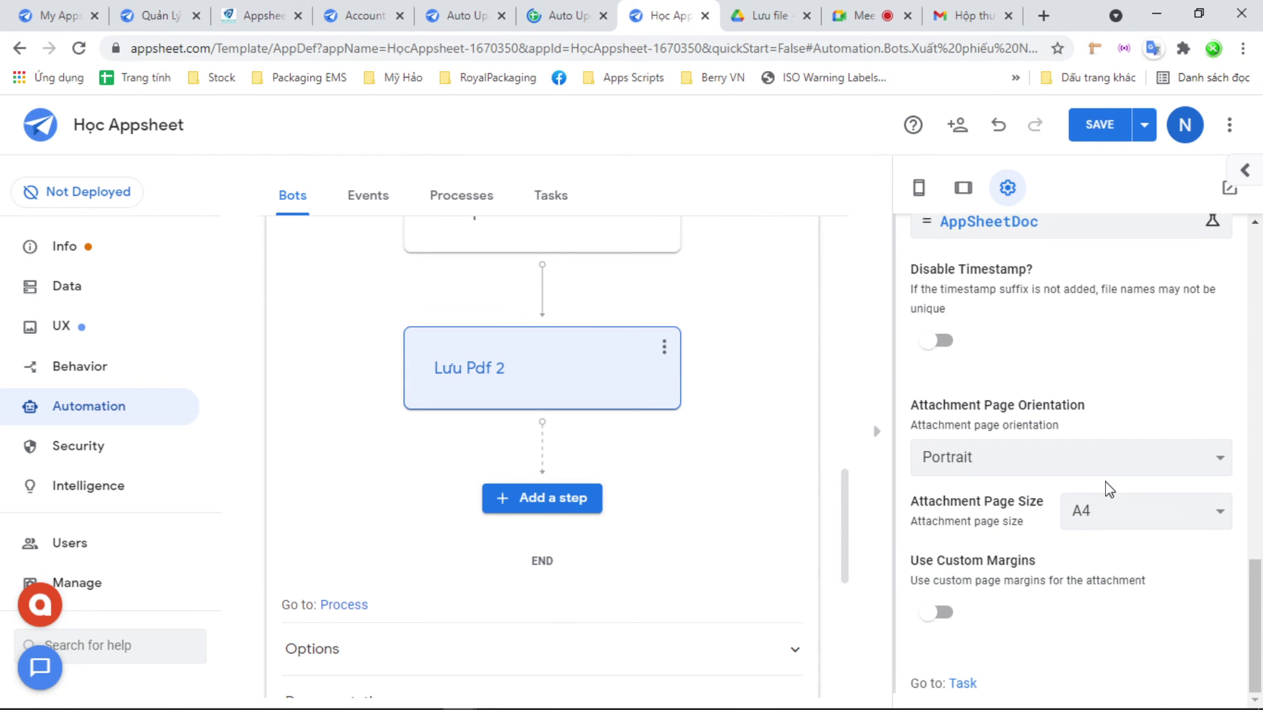
scroll(1110, 490, up, 1)
scroll(1108, 488, up, 6)
scroll(1105, 488, down, 4)
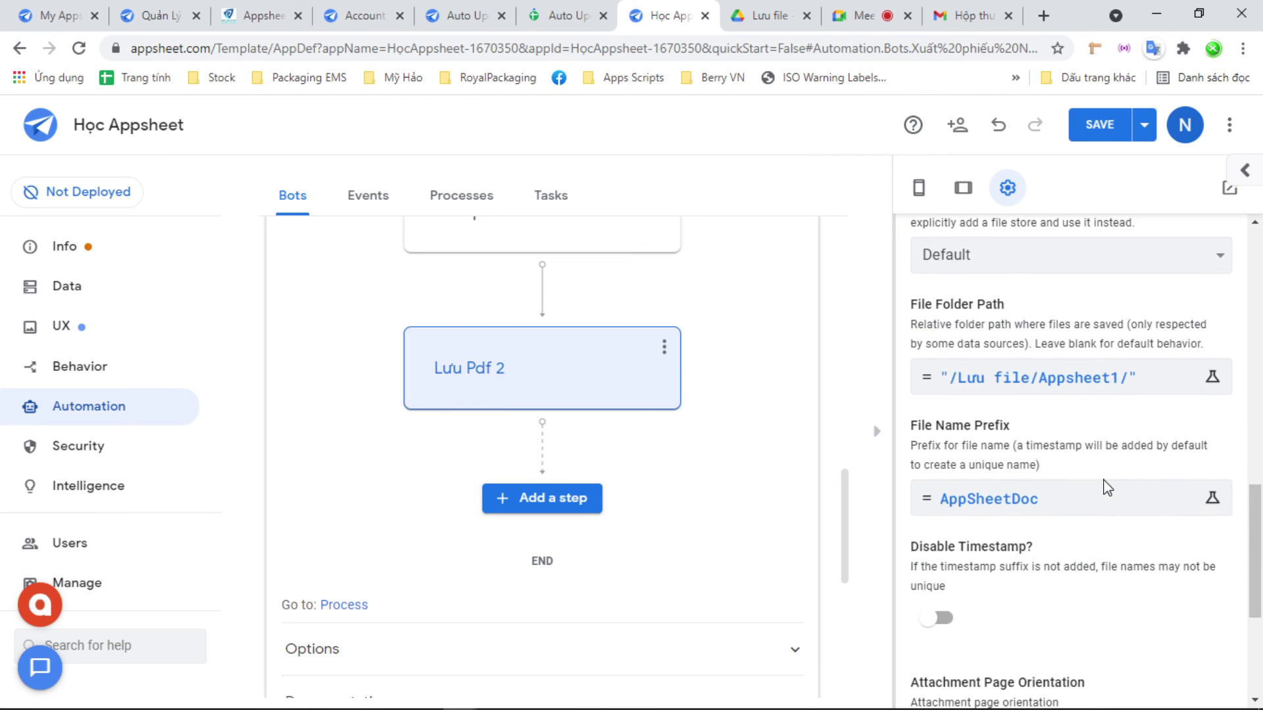
scroll(1101, 485, down, 2)
click(942, 434)
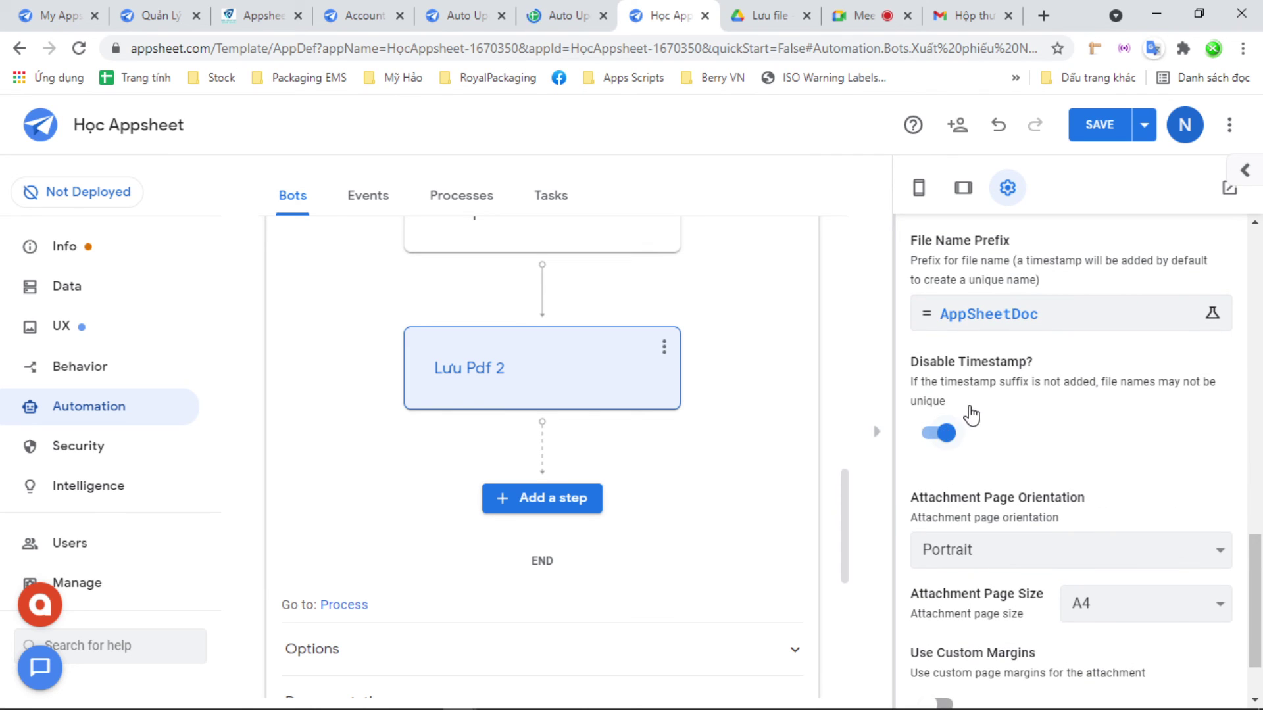
click(929, 436)
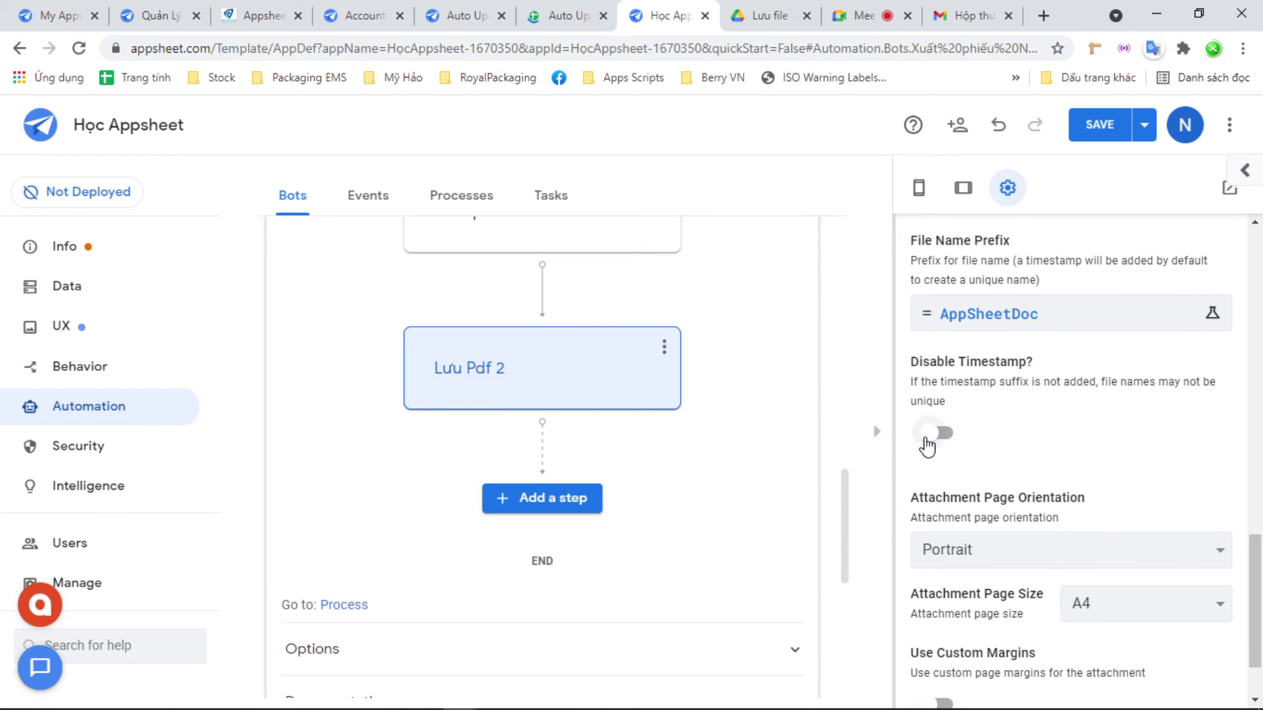
click(1101, 131)
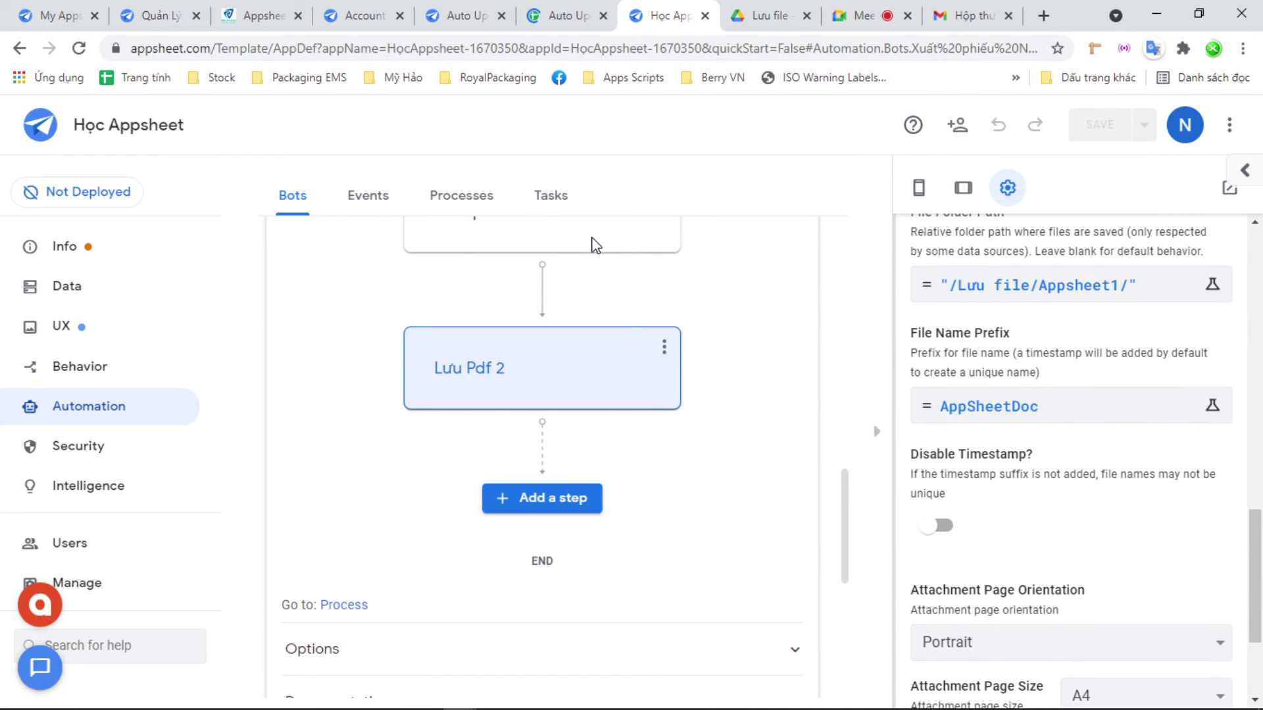
- Review the saved Xuất phiếu NX and Lưu Pdf 2 steps
scroll(600, 254, up, 3)
click(595, 381)
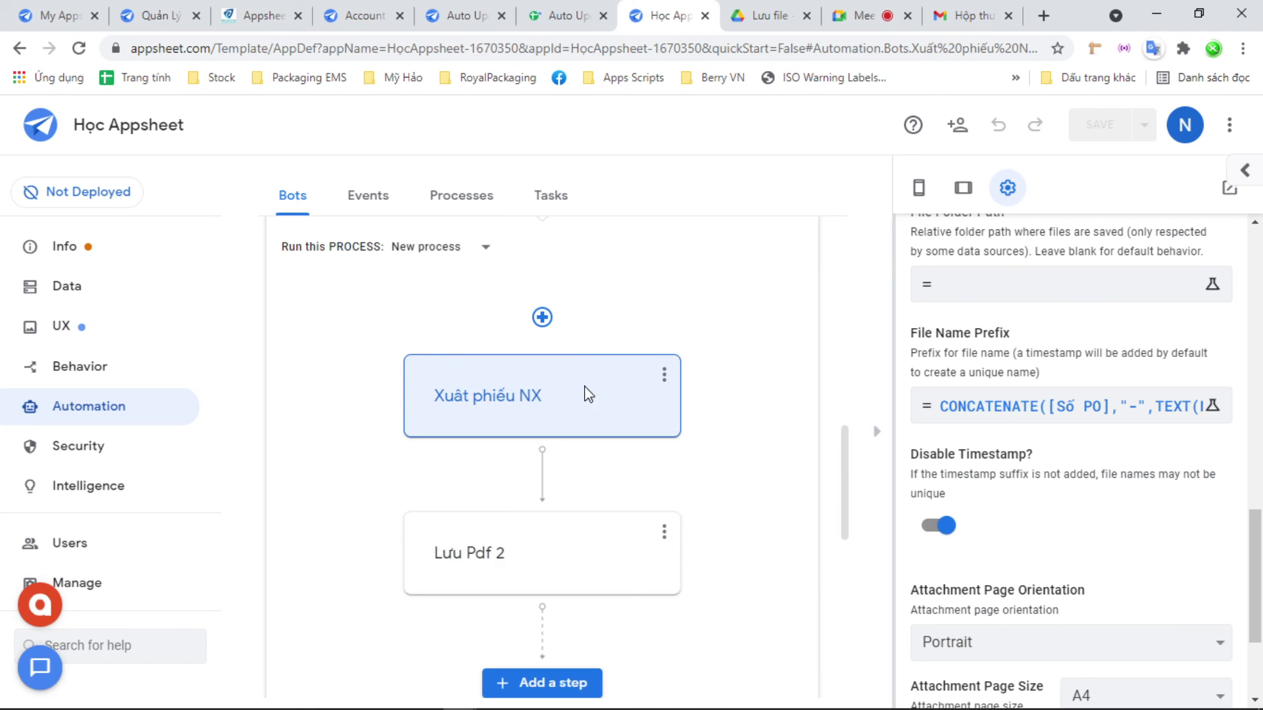
scroll(701, 465, down, 3)
click(618, 386)
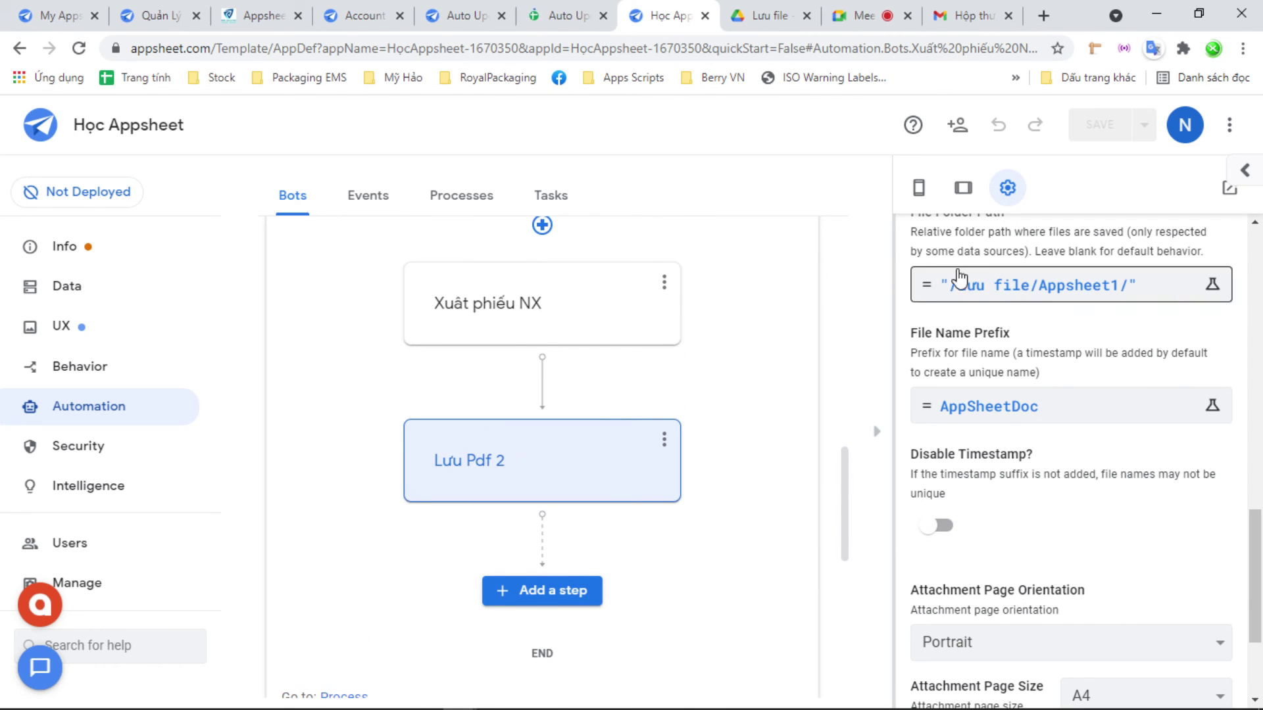
scroll(1061, 545, down, 1)
scroll(1081, 513, down, 2)
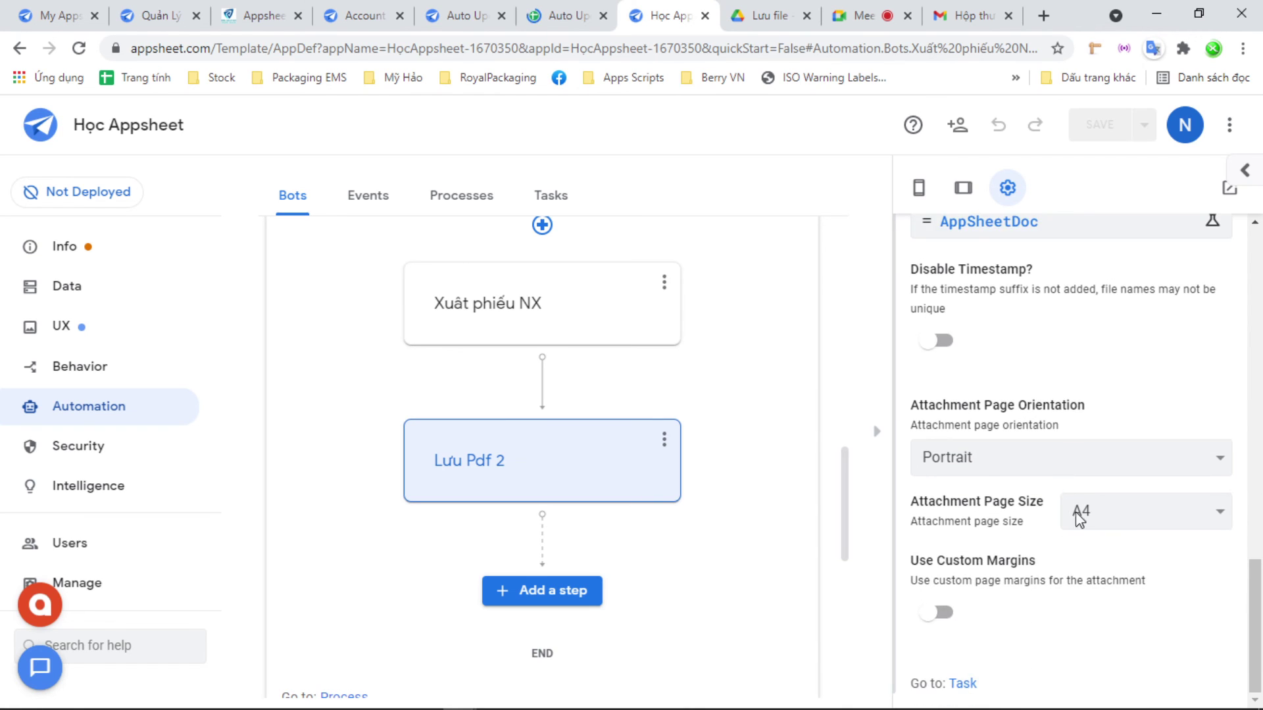
scroll(1053, 305, up, 3)
scroll(1015, 398, up, 1)
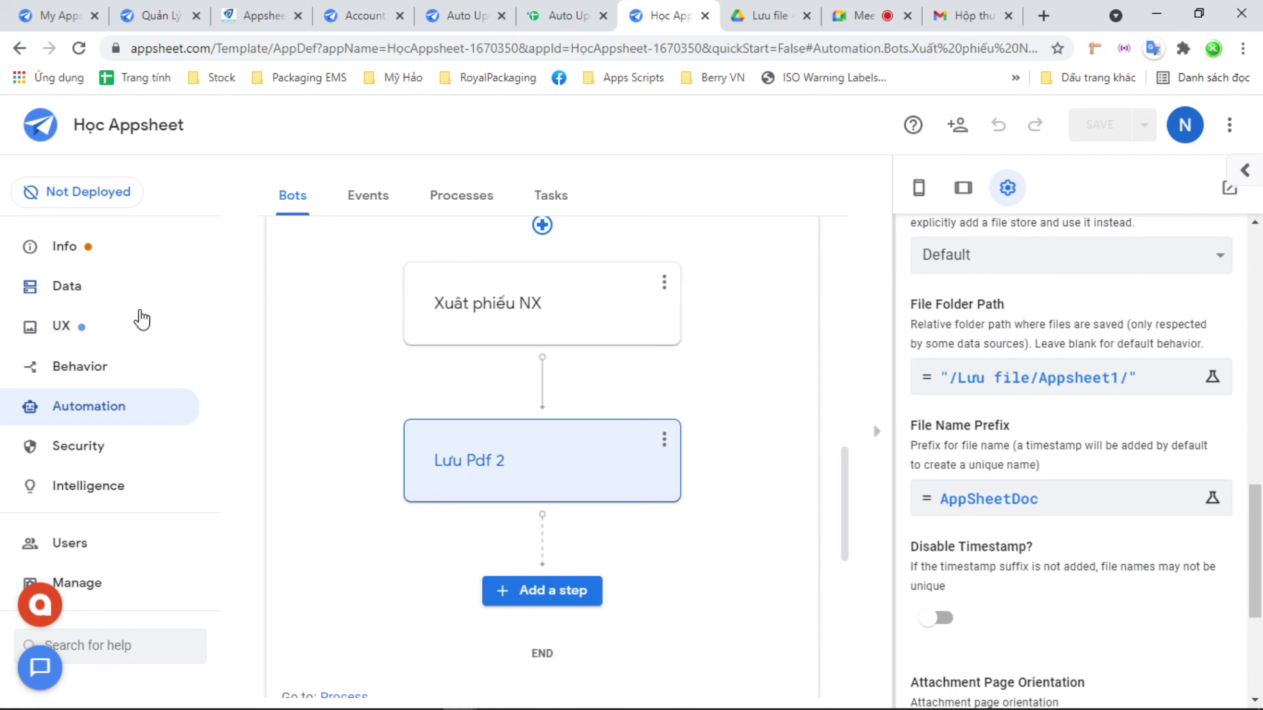
click(920, 189)
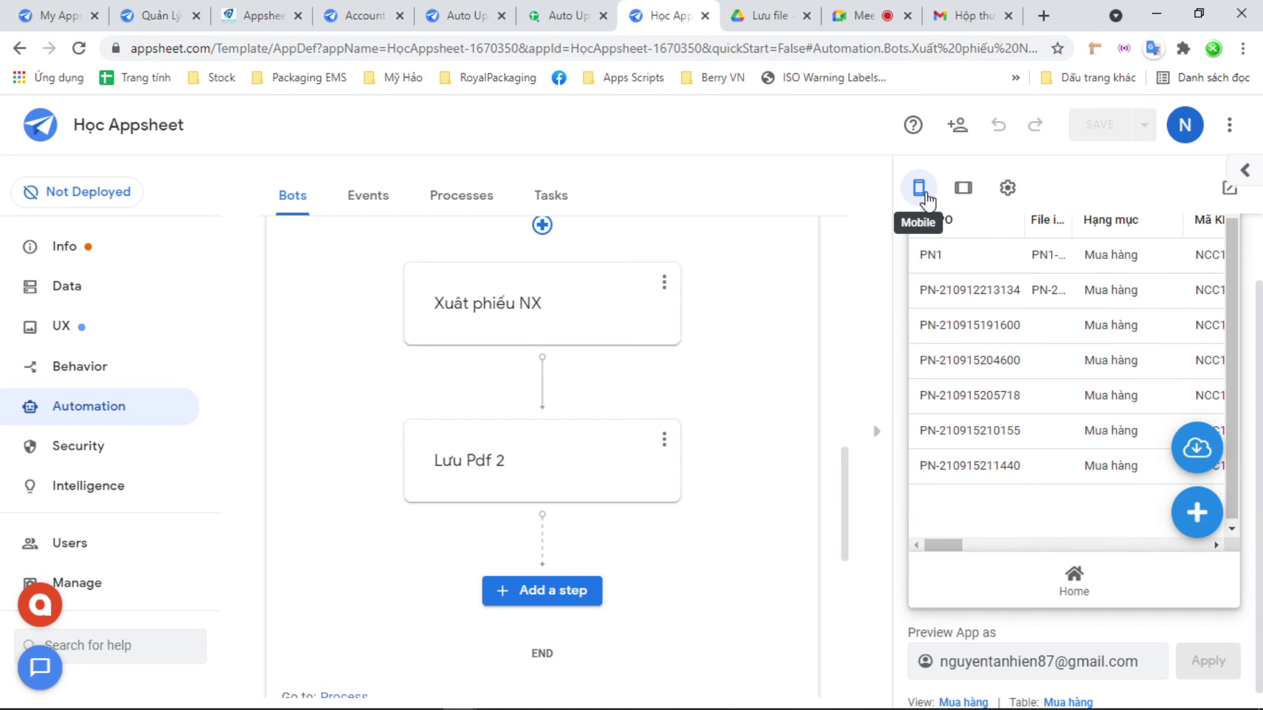
click(1043, 345)
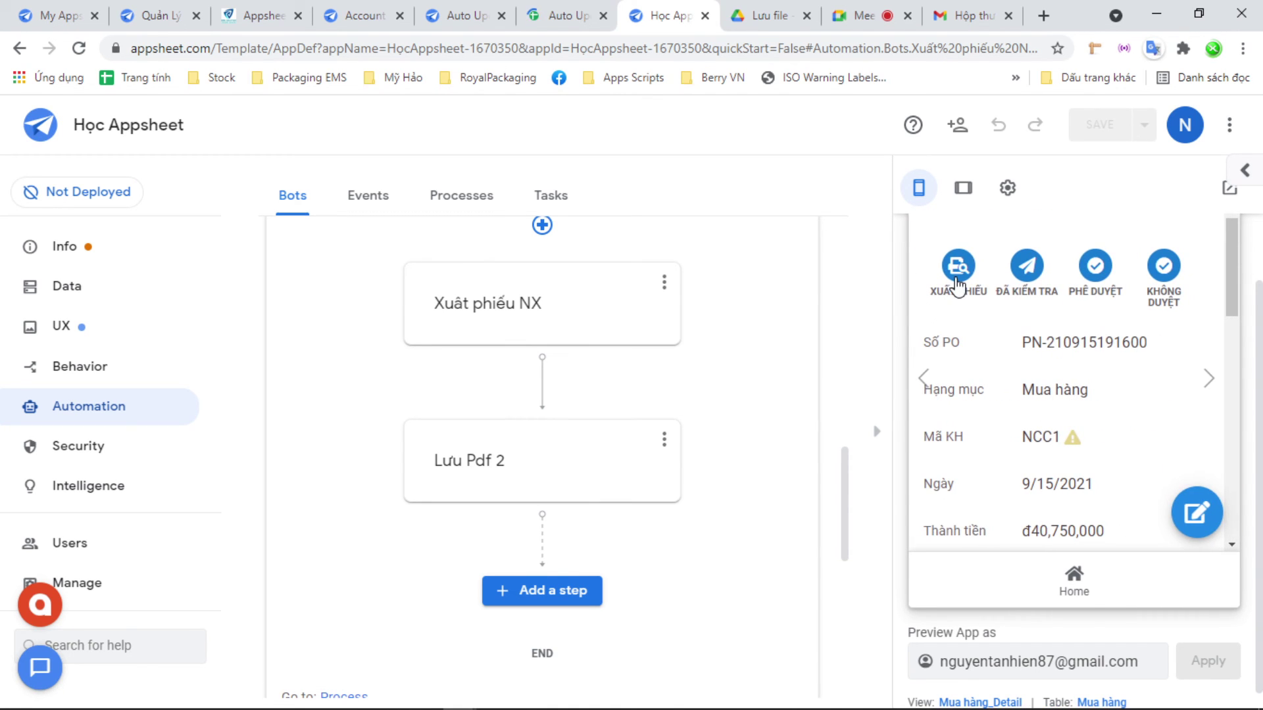
click(957, 266)
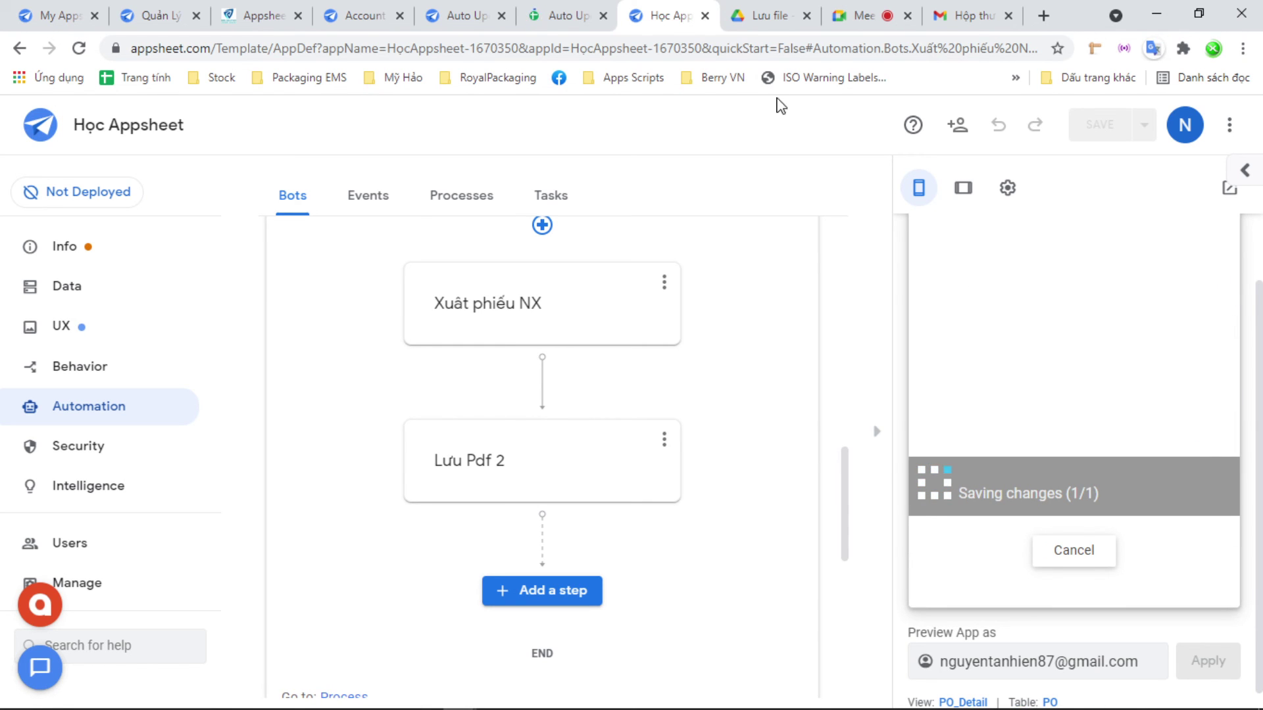
click(768, 16)
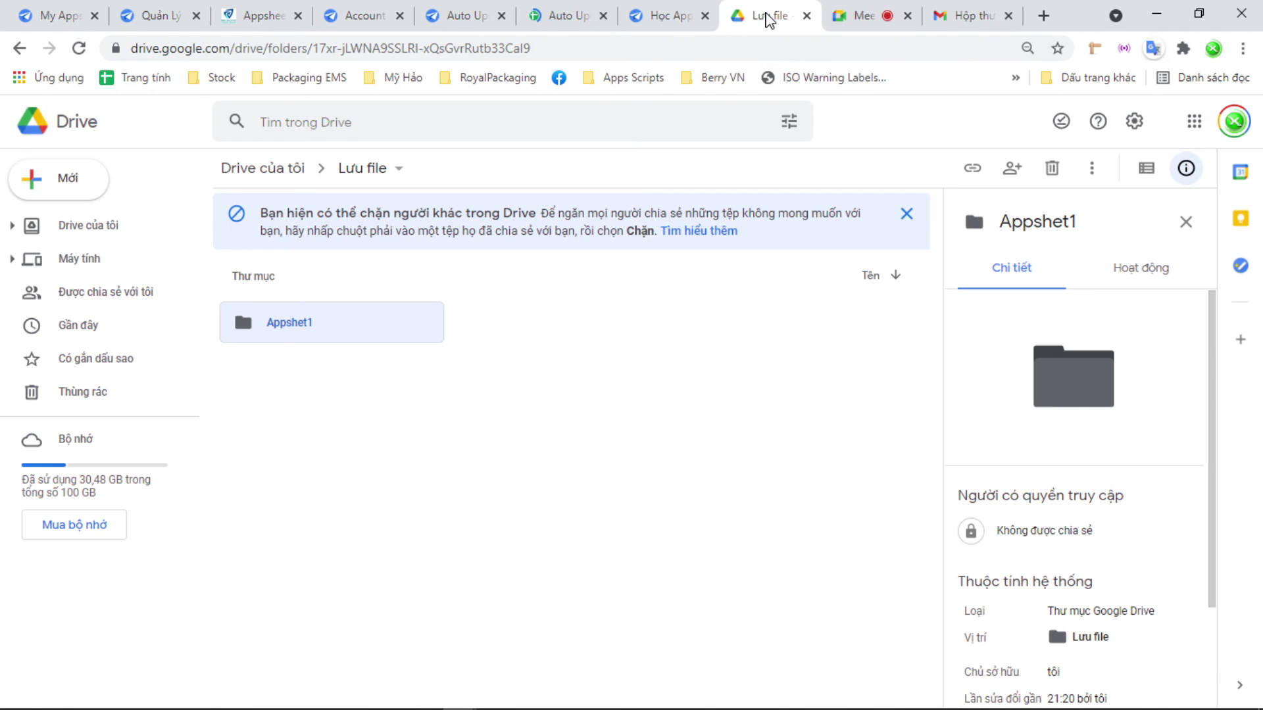
- Check Drive's Appshet1 folder for the exported PDF, refreshing it after returning from AppSheet
double_click(290, 336)
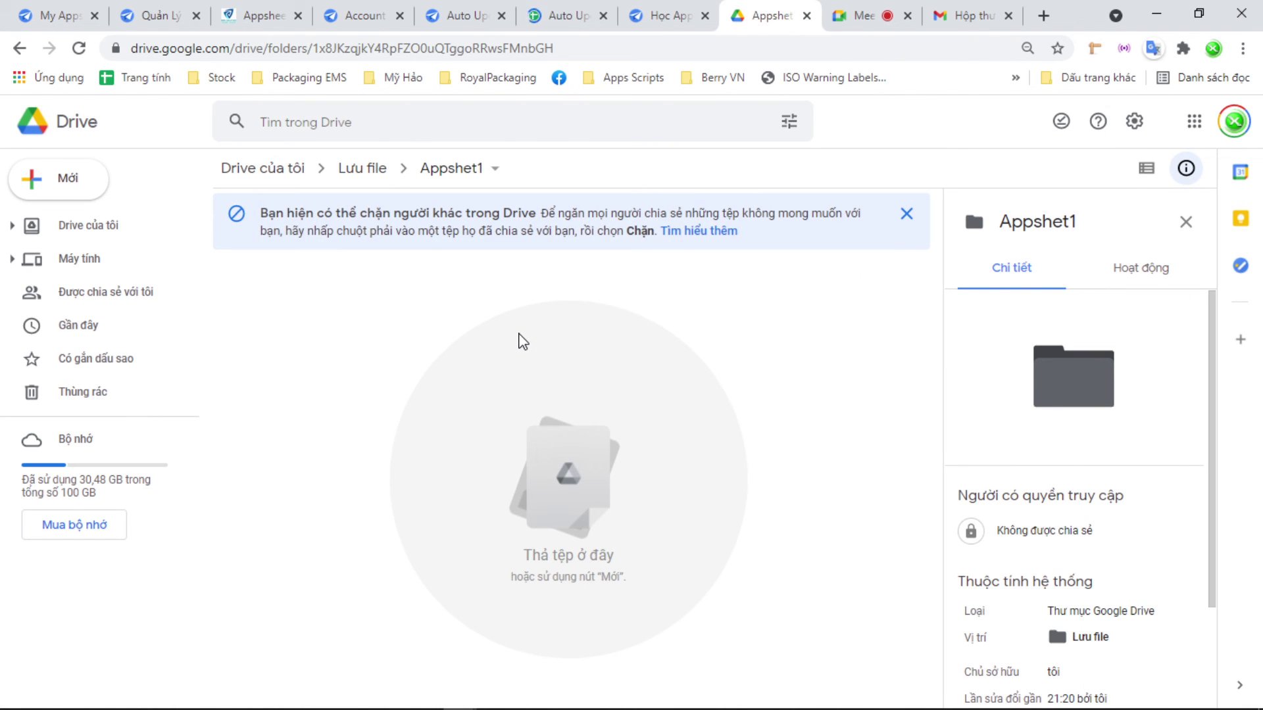
click(667, 21)
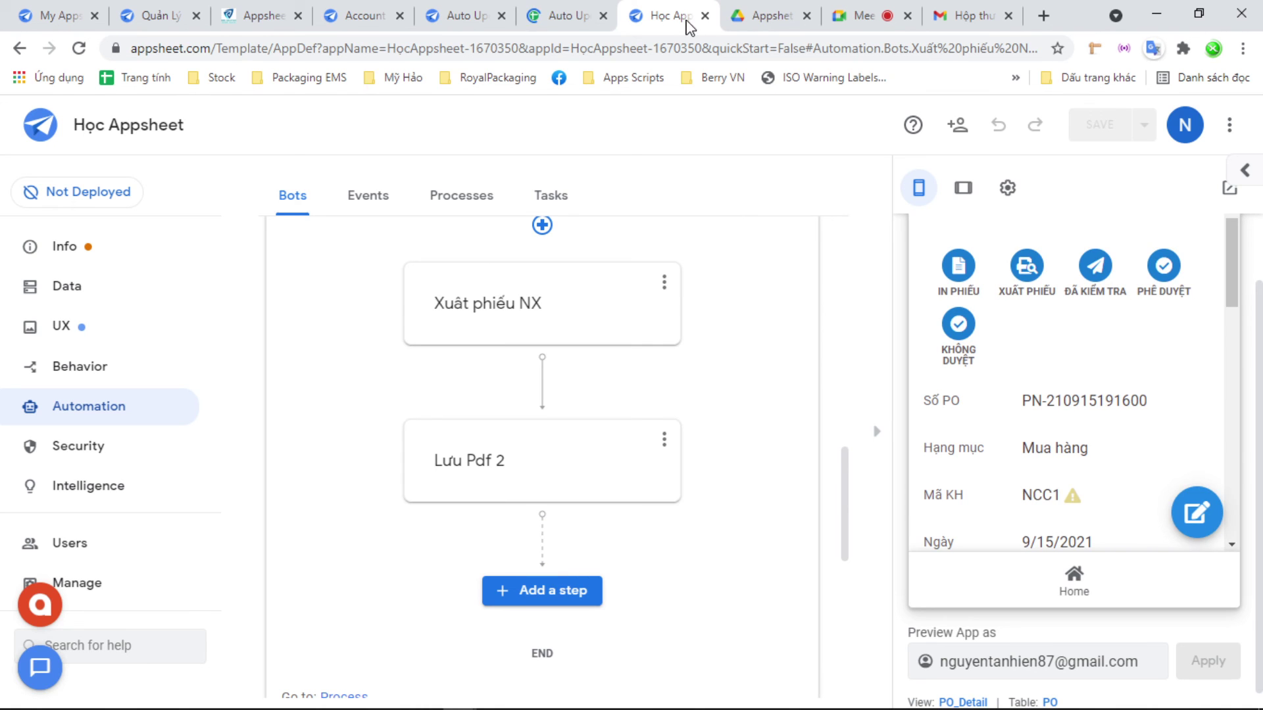
click(762, 16)
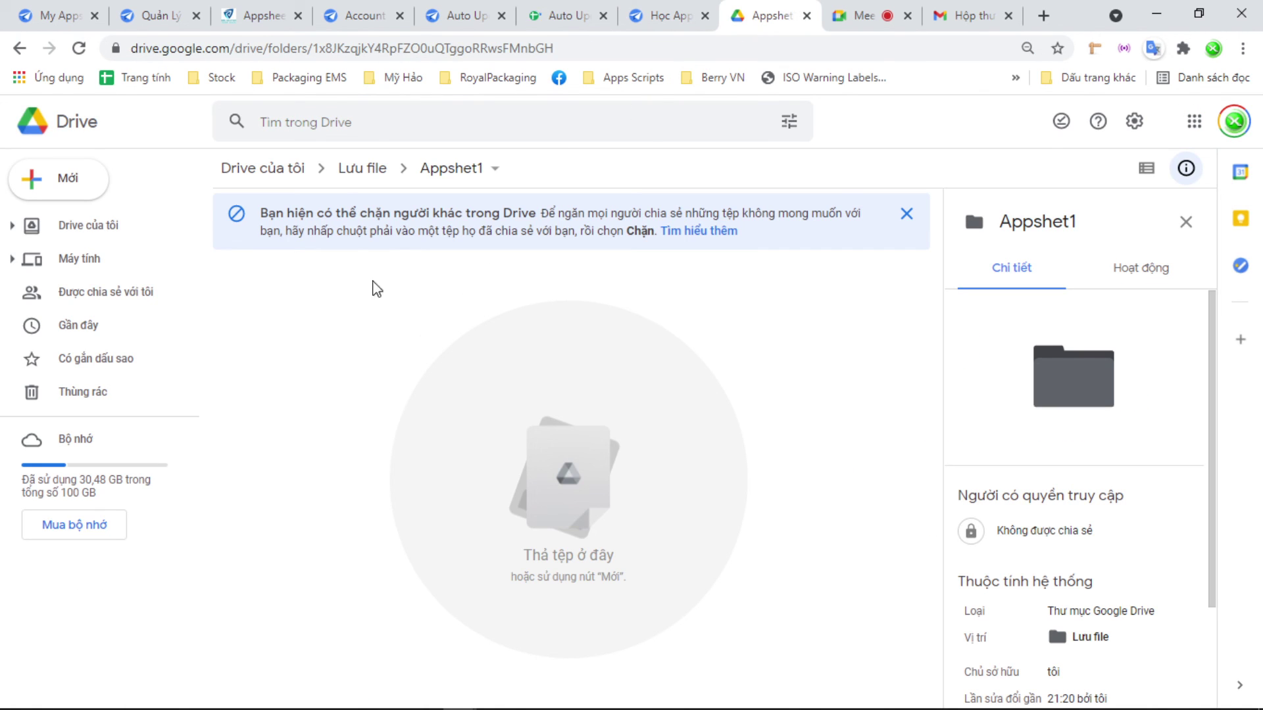
click(79, 51)
click(647, 16)
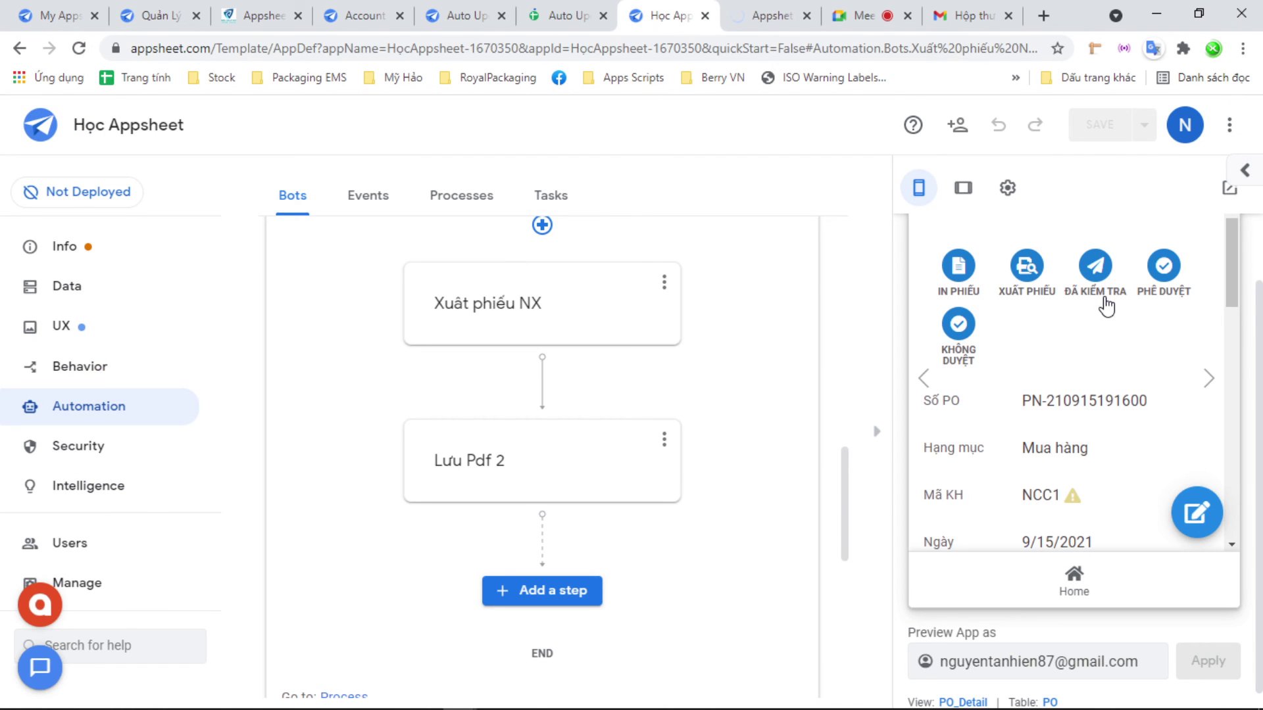
mouse_move(1093, 268)
click(958, 268)
click(778, 14)
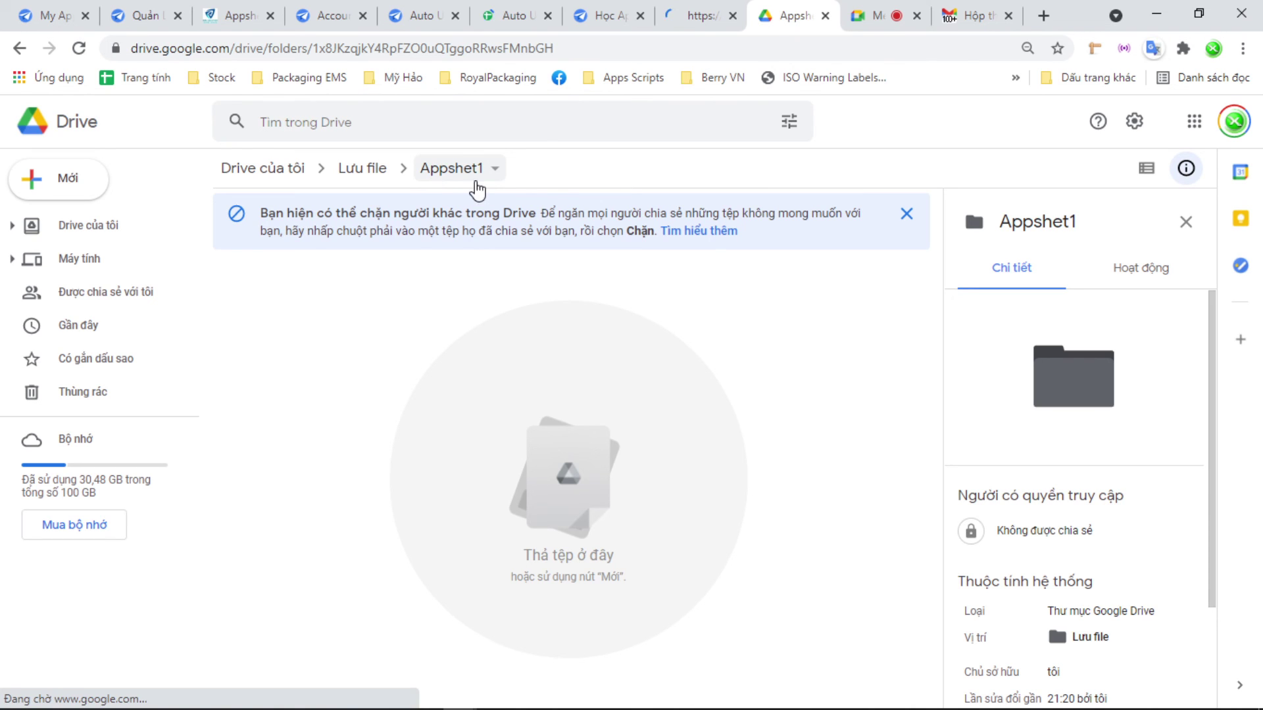
- Go up to the Lưu file folder and bring up the Appshet1 folder's actions
click(450, 181)
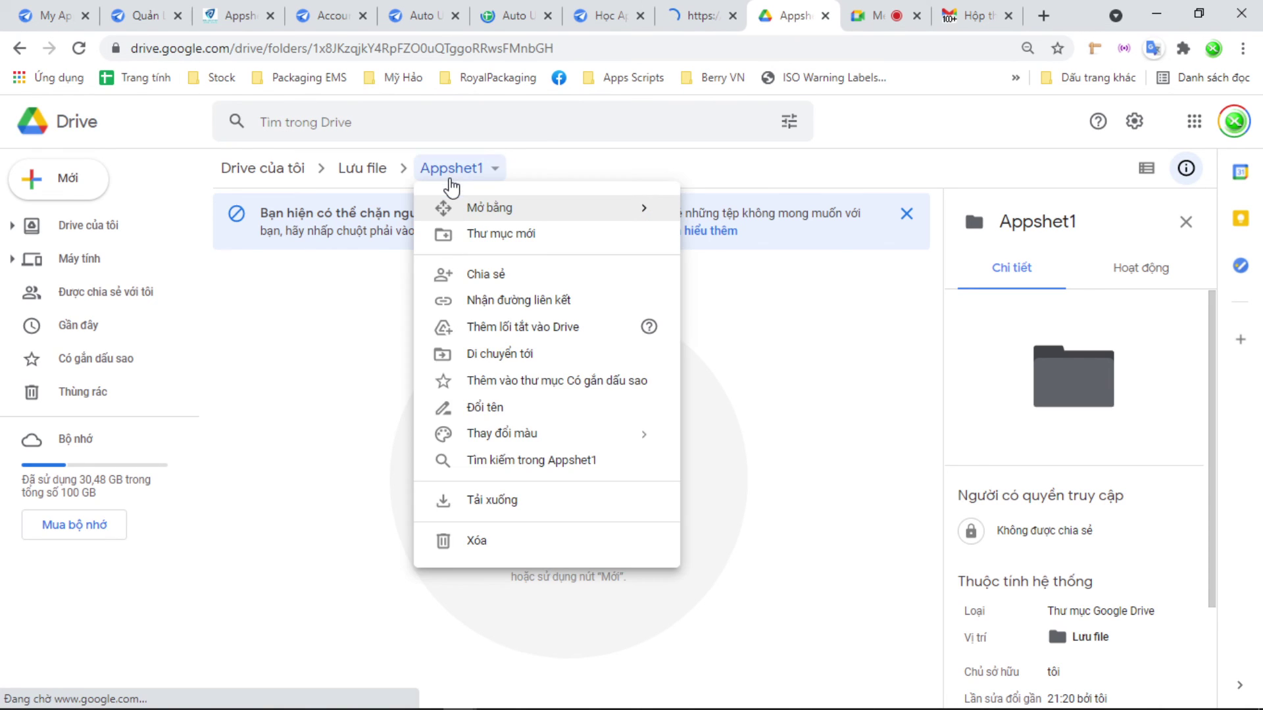
click(363, 175)
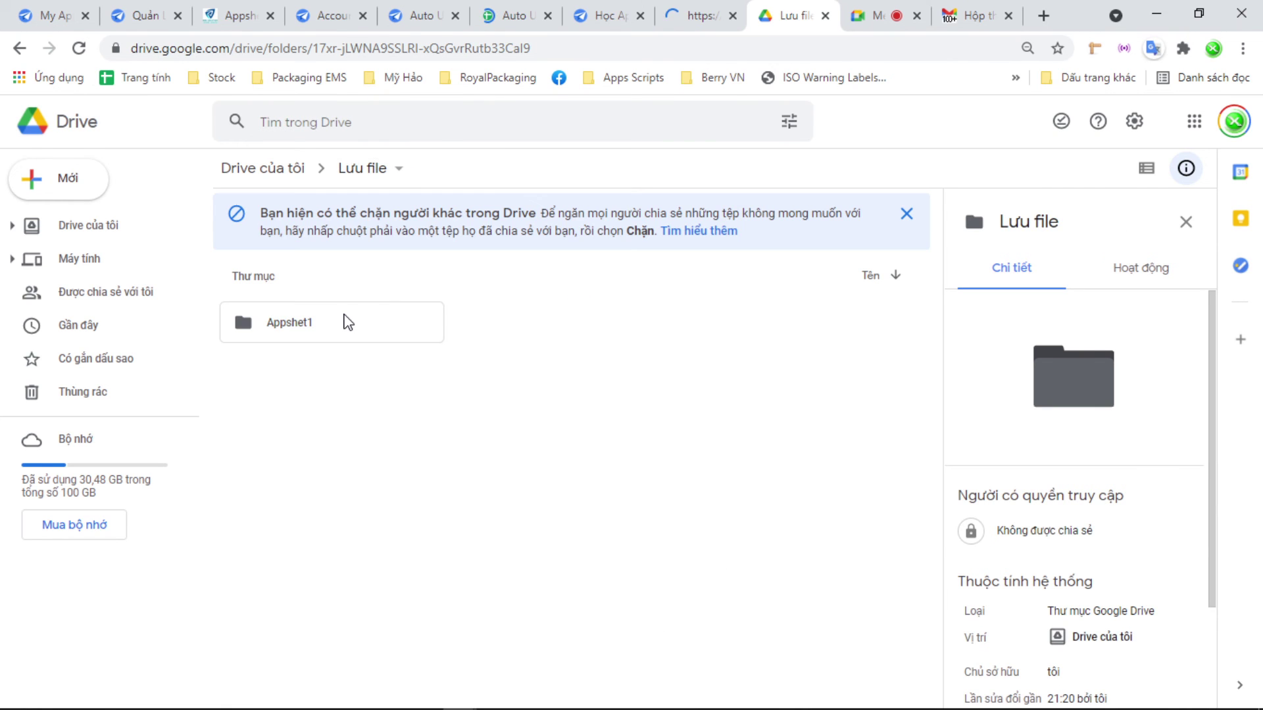
click(344, 322)
right_click(344, 321)
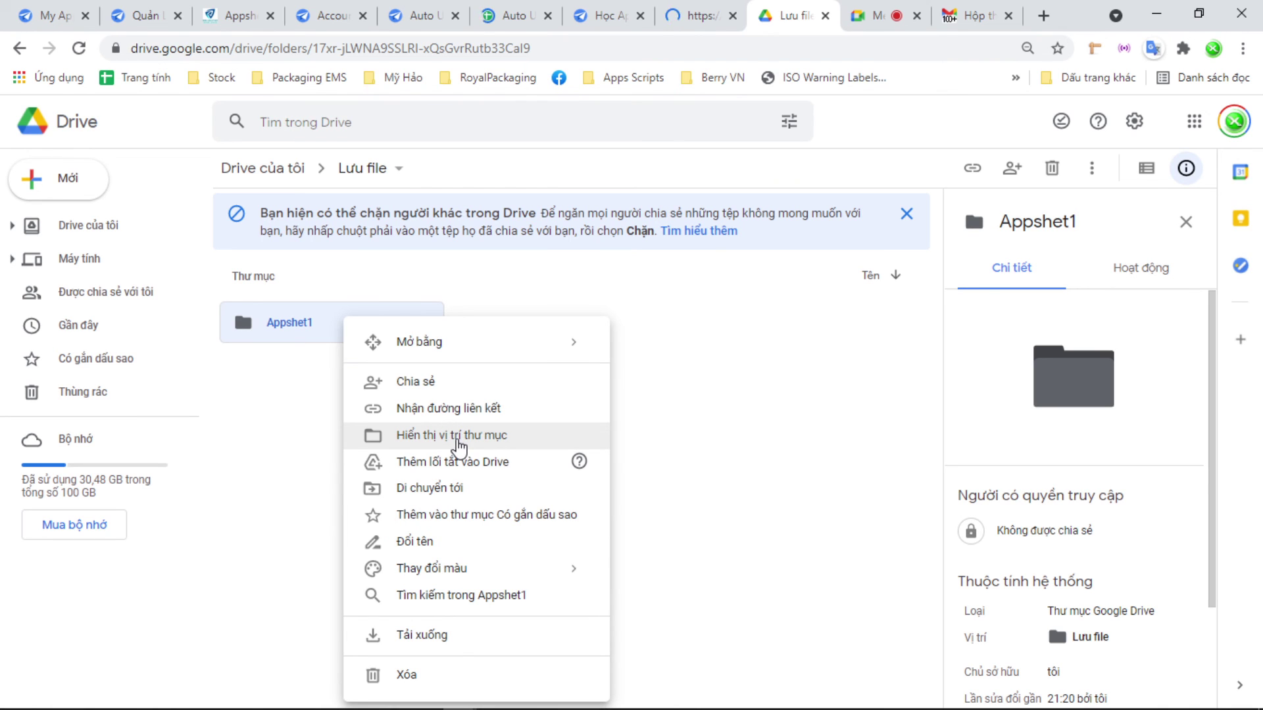
- Rename the Appshet1 folder to Appsheet1 by inserting the missing 'e'
click(353, 354)
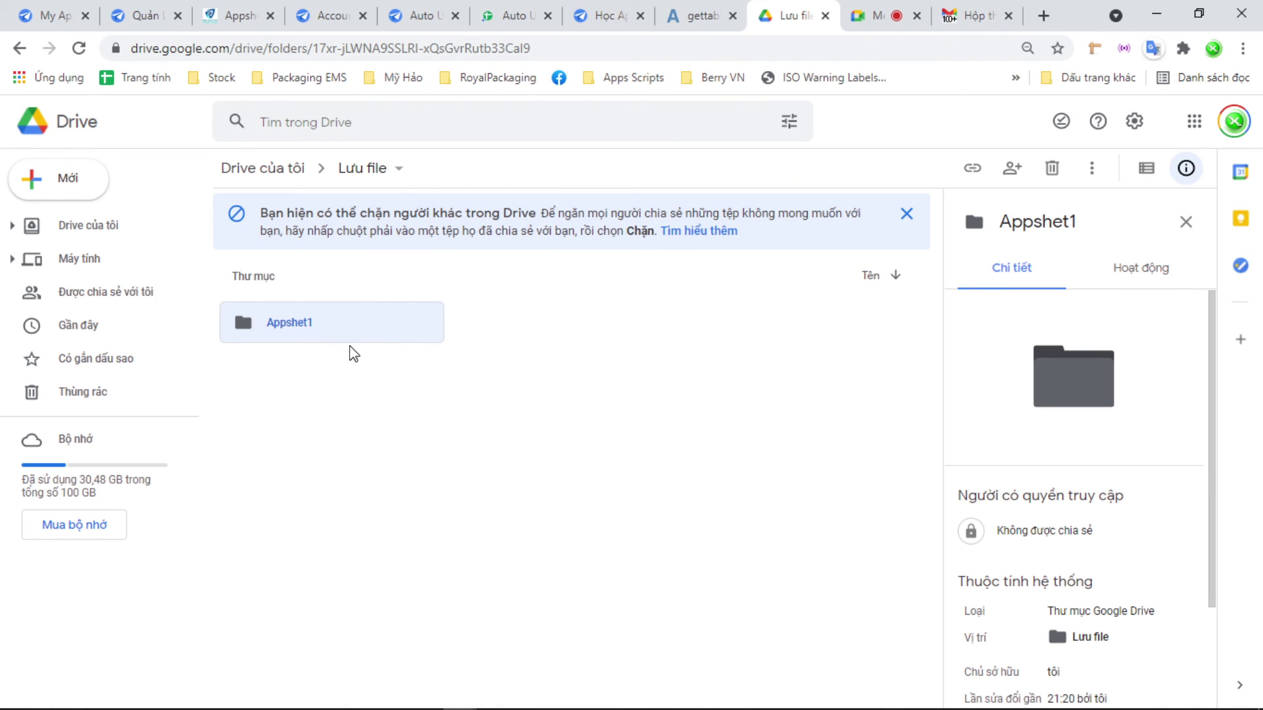
key(n)
click(535, 398)
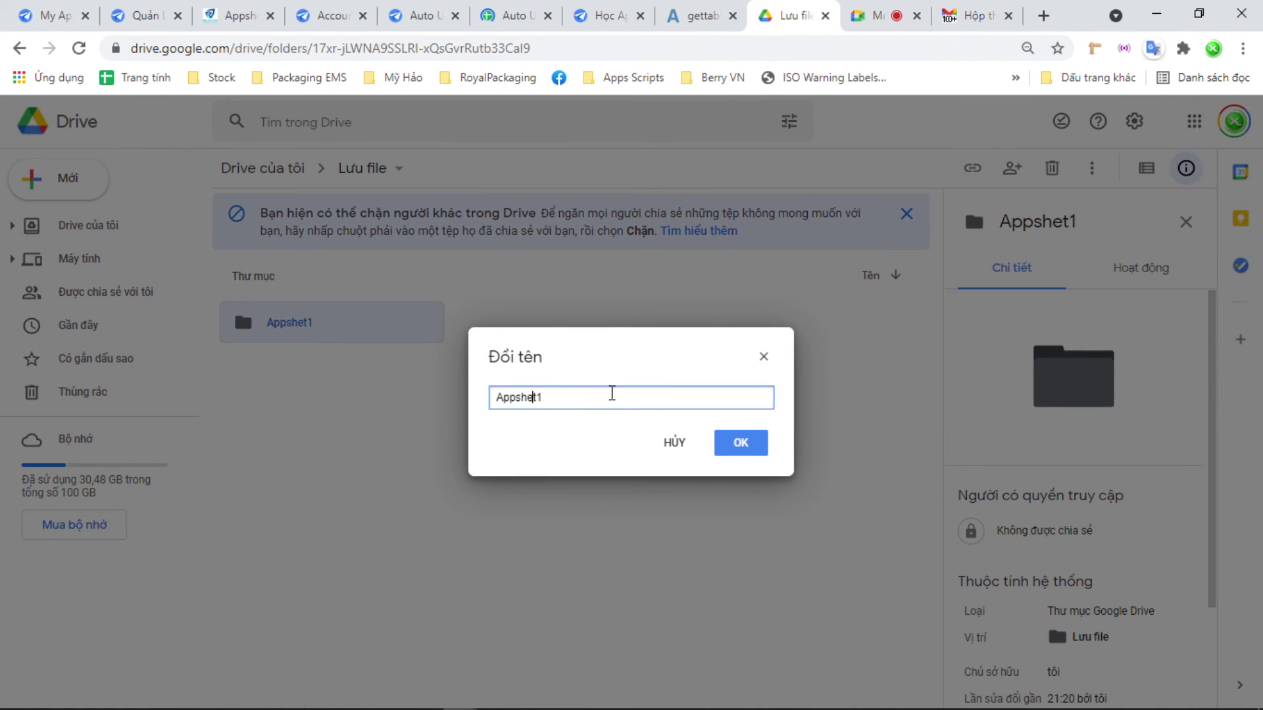
text(e)
key(Return)
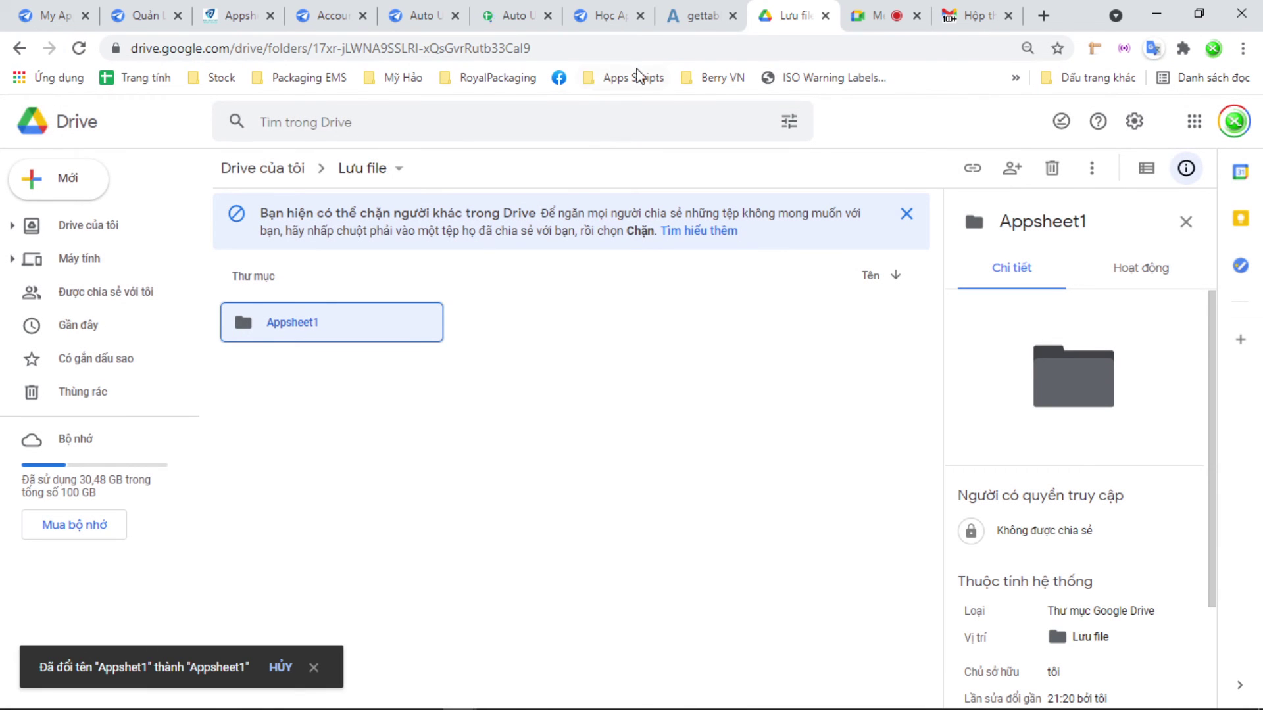
- Run XUẤT PHIẾU on the purchase order and review the generated PHIẾU MUA HÀNG PDF
click(609, 16)
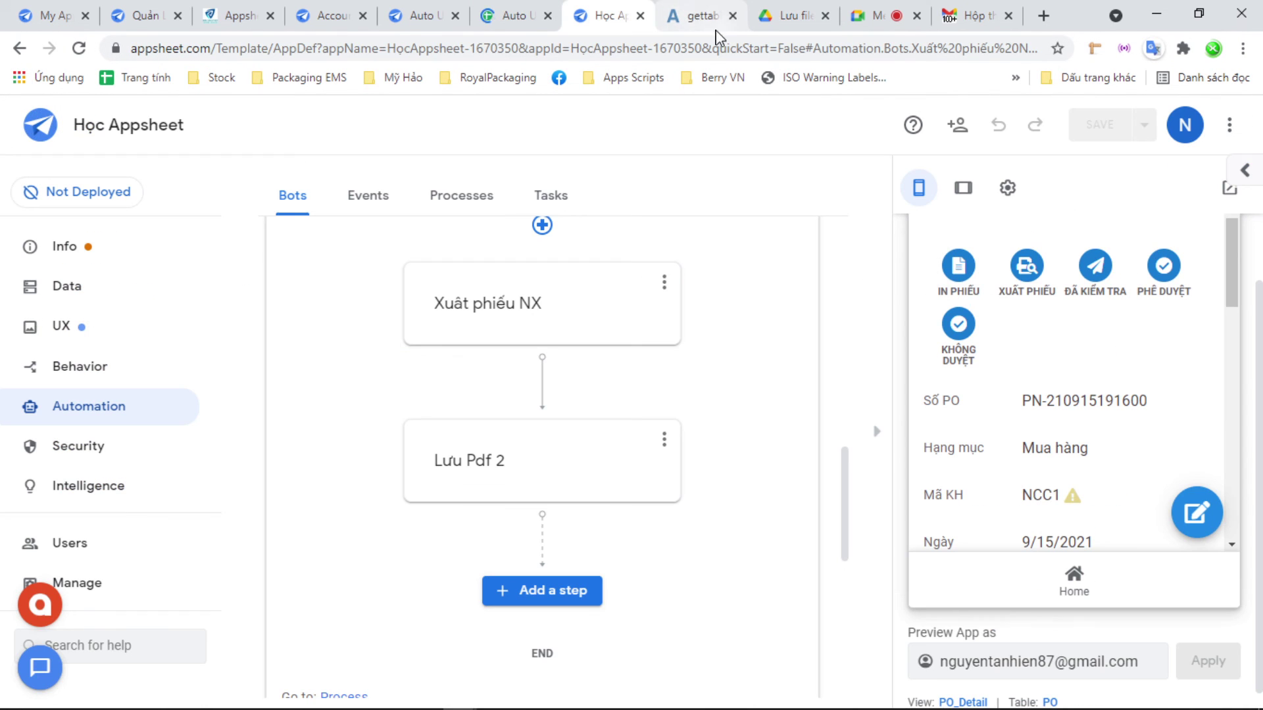
click(1027, 276)
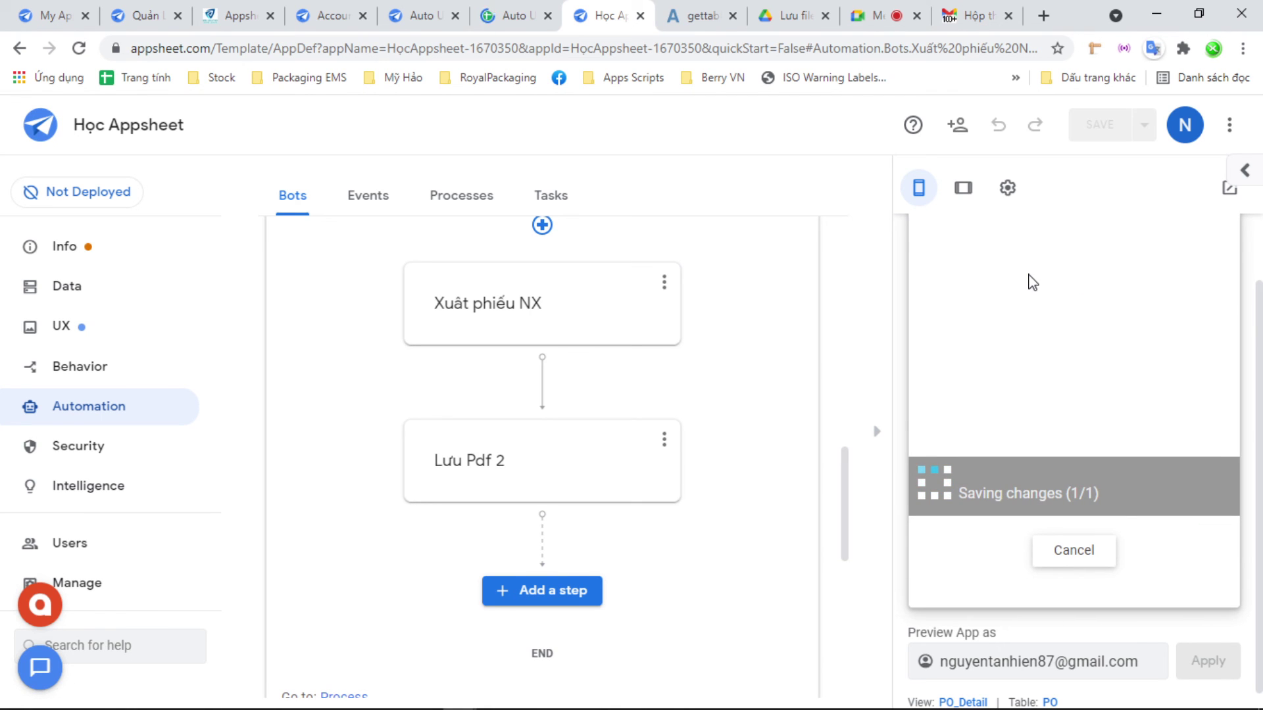
click(691, 18)
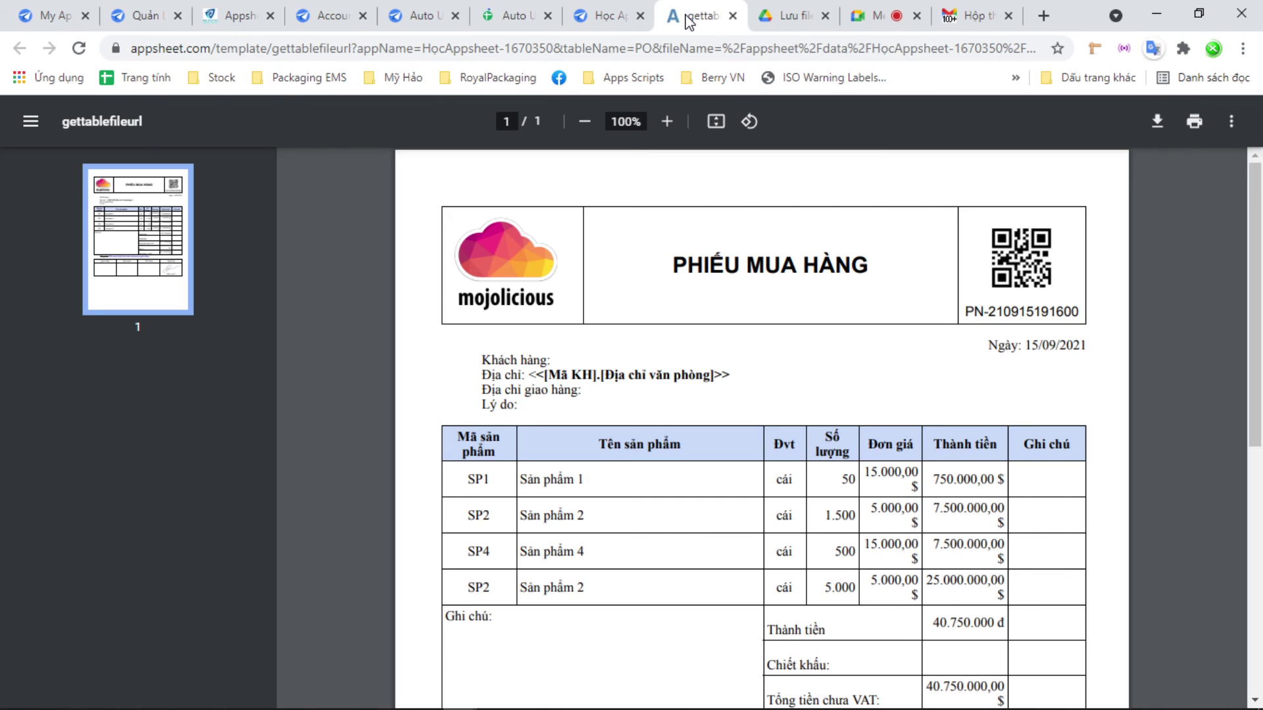
scroll(966, 387, down, 4)
scroll(947, 388, down, 3)
scroll(941, 383, up, 7)
scroll(930, 380, down, 3)
click(733, 15)
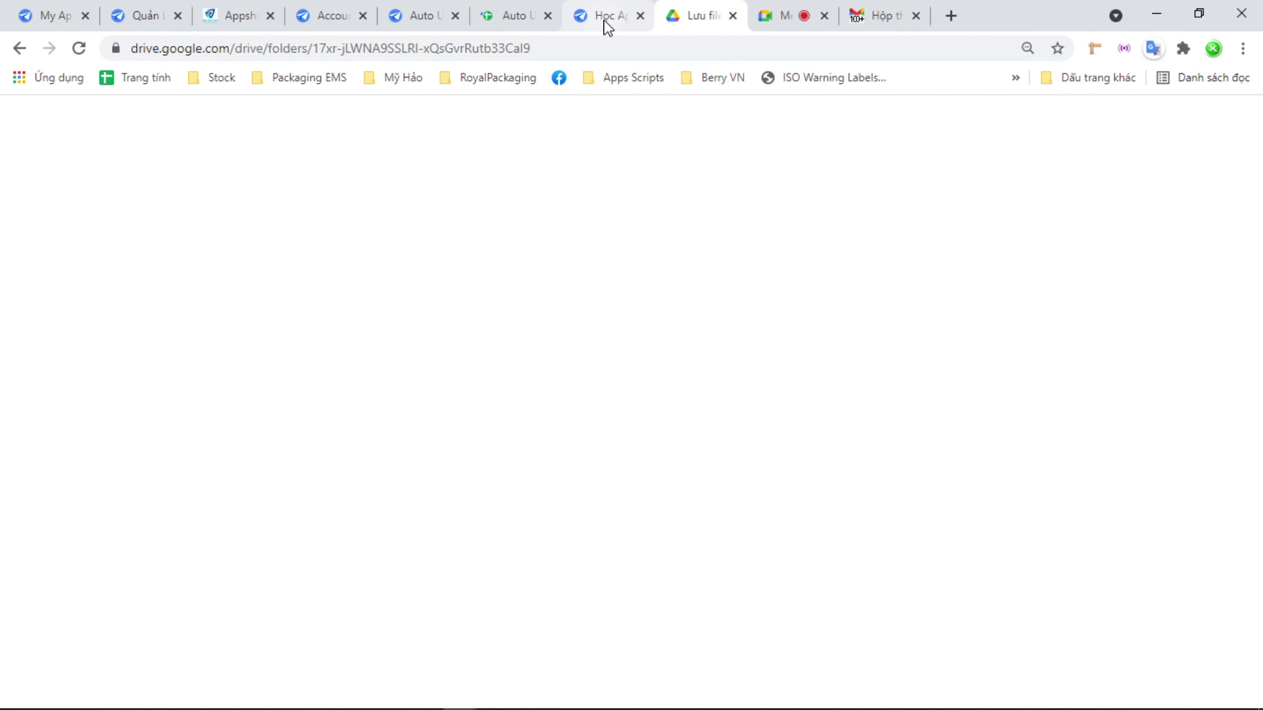
click(604, 21)
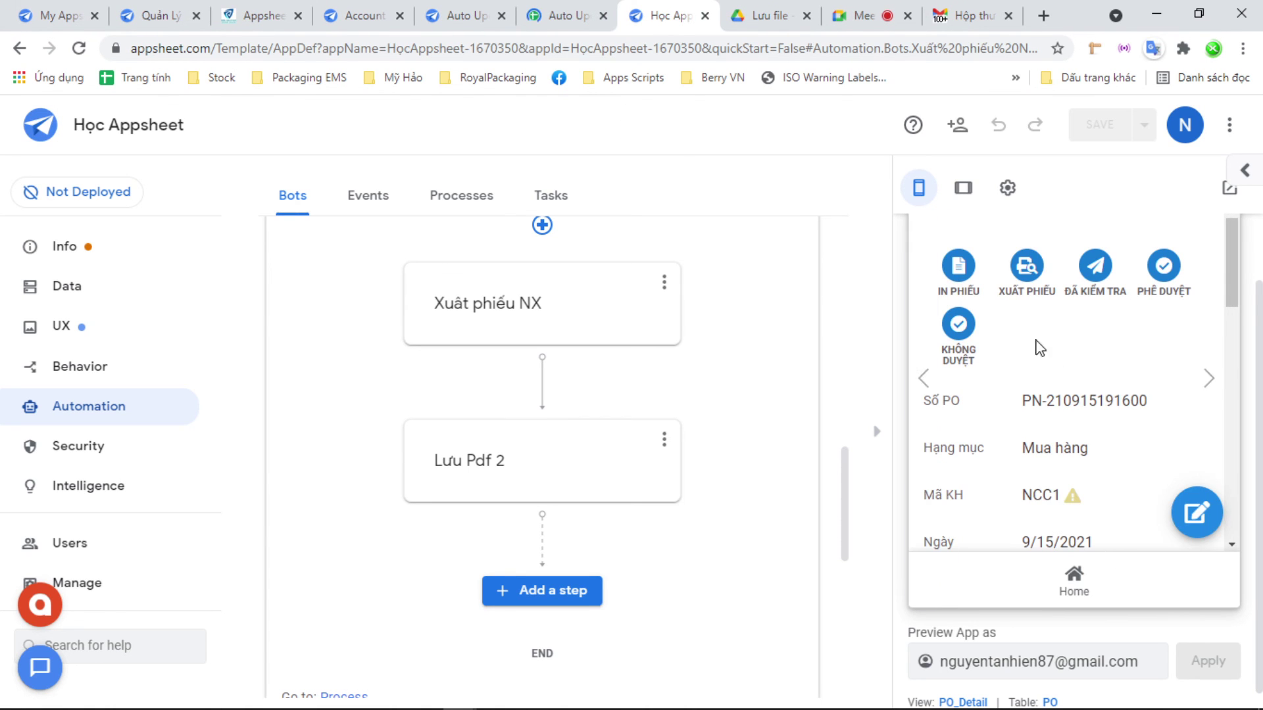
- Check Drive's Appsheet1 folder for the saved PDF
scroll(1057, 356, down, 3)
click(768, 15)
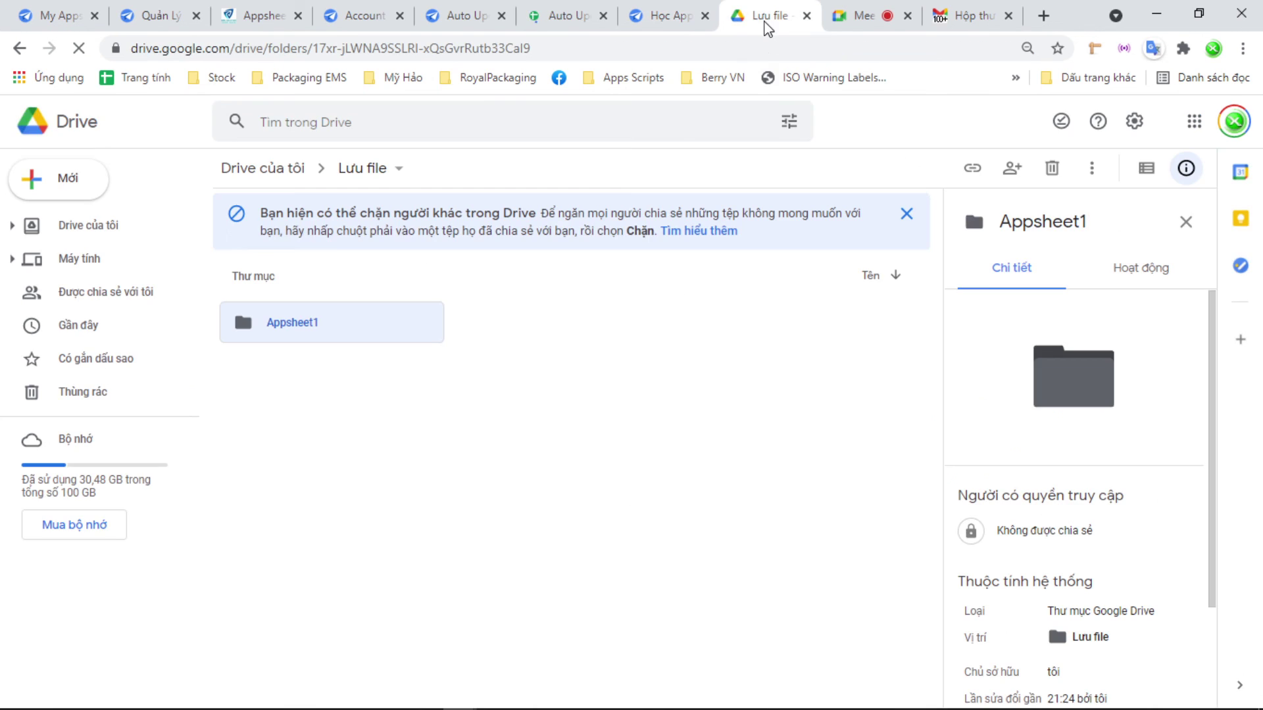
double_click(363, 318)
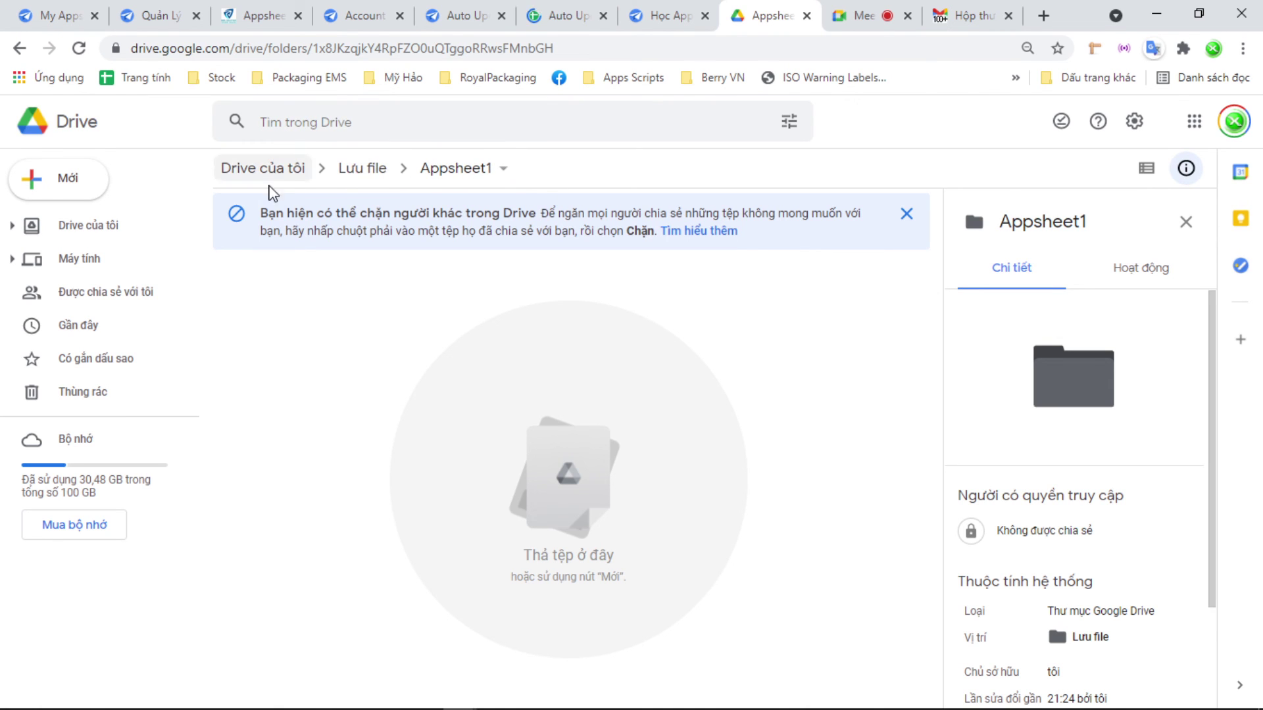
- Show the Lưu Pdf 2 step's settings in the AppSheet editor
click(679, 20)
scroll(1068, 601, down, 5)
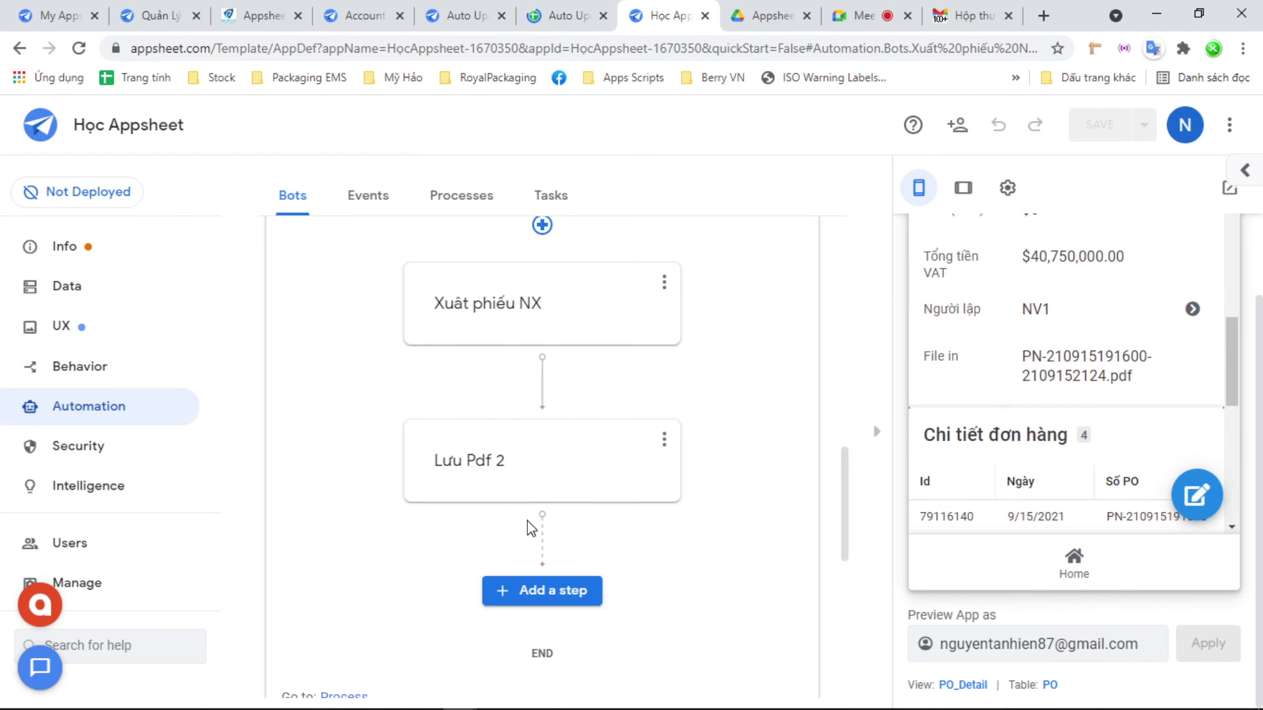
click(516, 460)
scroll(1121, 470, down, 1)
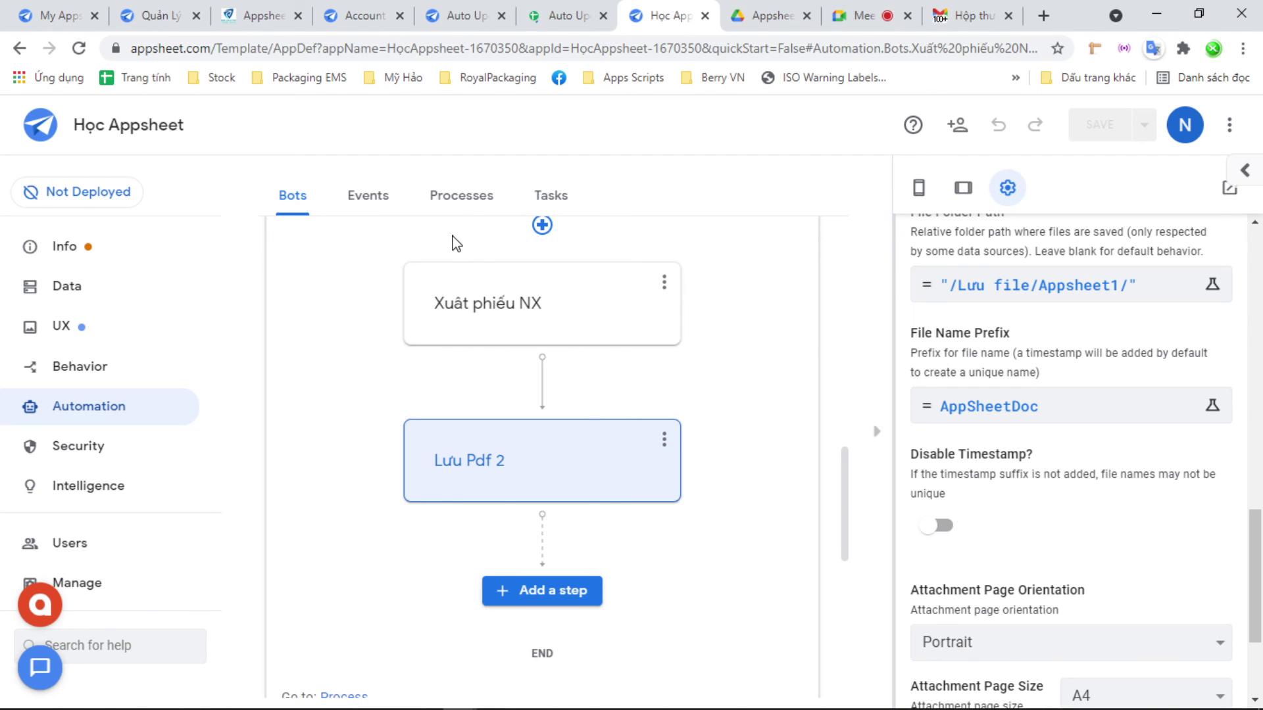
- Launch the Automation Monitor from Manage > Monitor and find Lưu Pdf 2's 'document body is empty' error
click(99, 589)
click(677, 198)
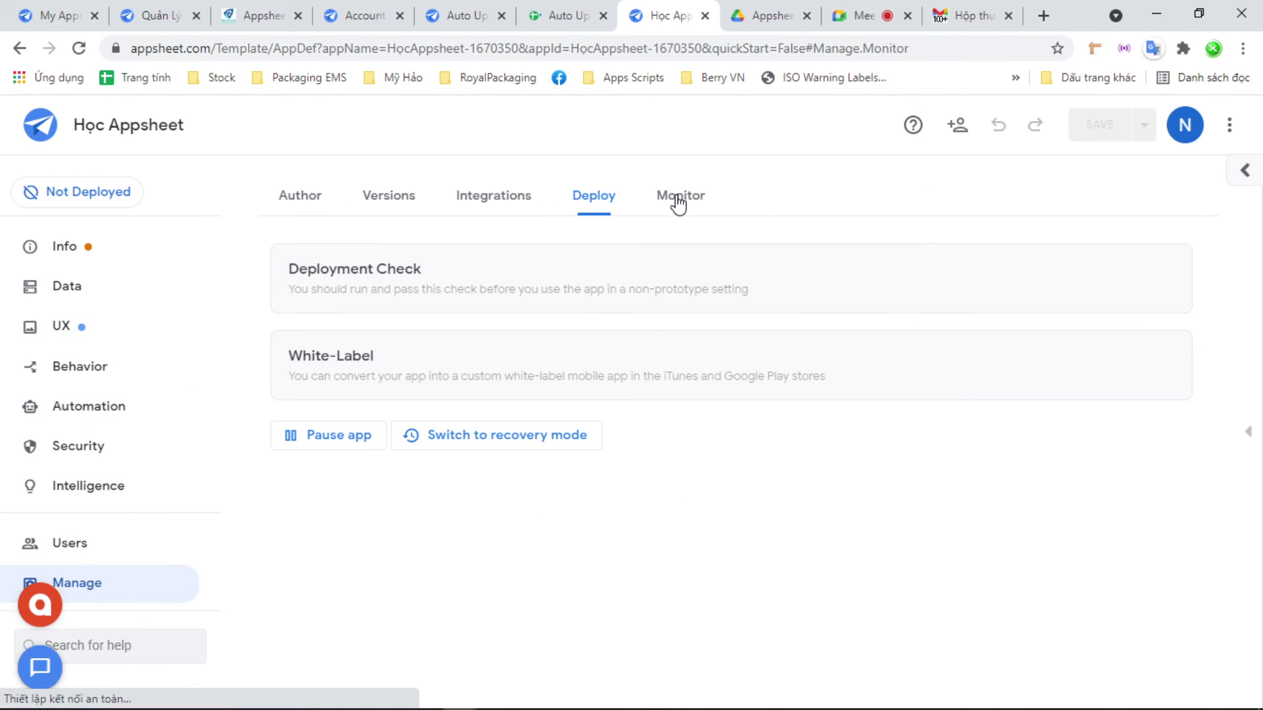
click(468, 266)
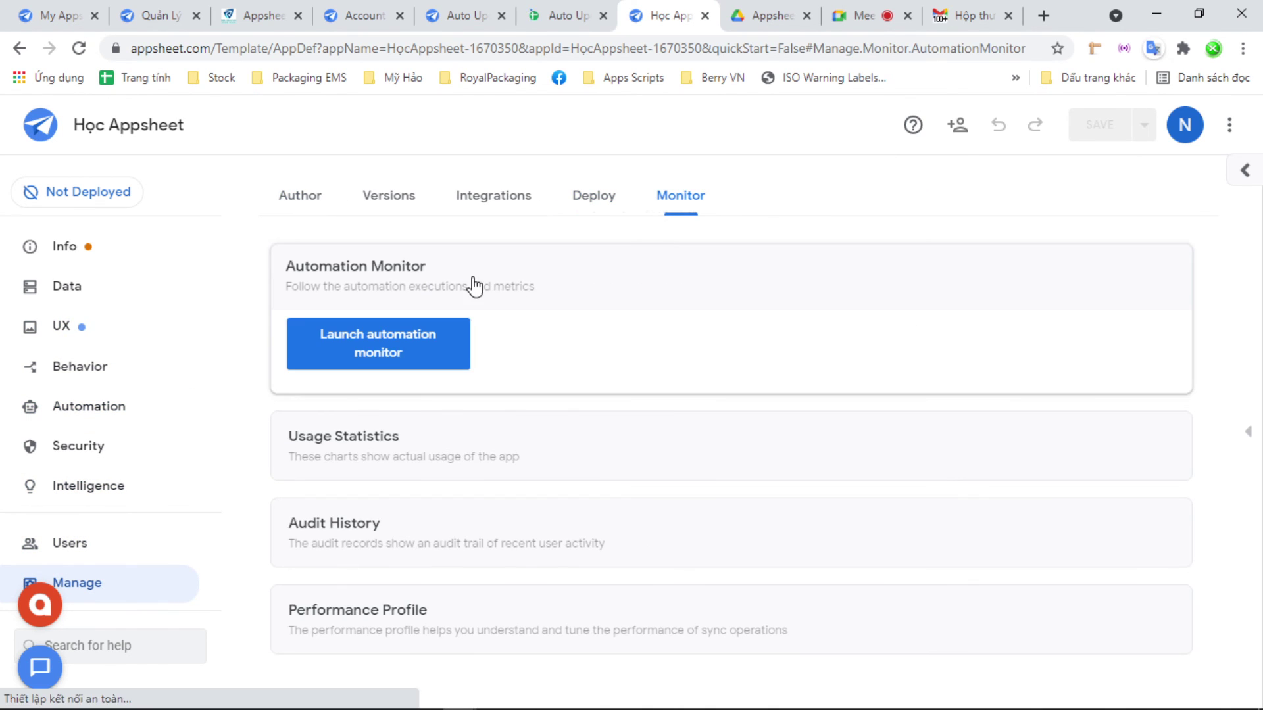
click(409, 354)
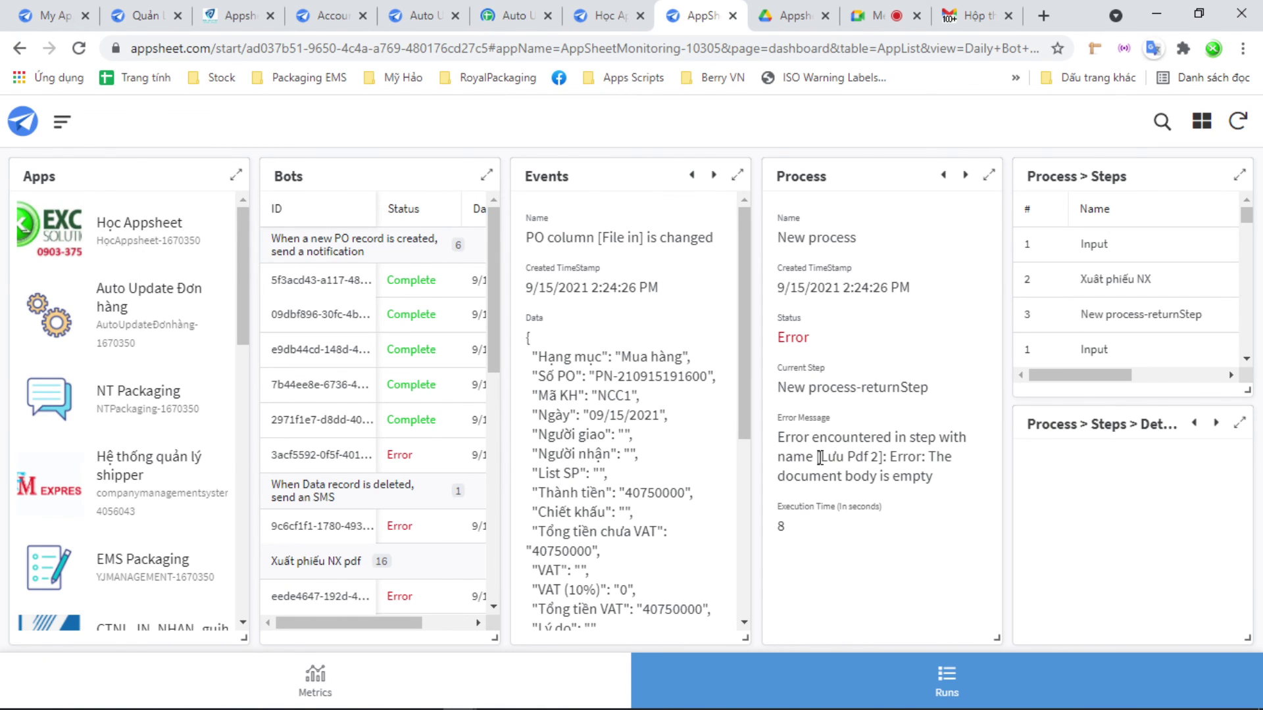
mouse_move(818, 457)
mouse_down()
mouse_move(878, 456)
mouse_move(932, 478)
mouse_up()
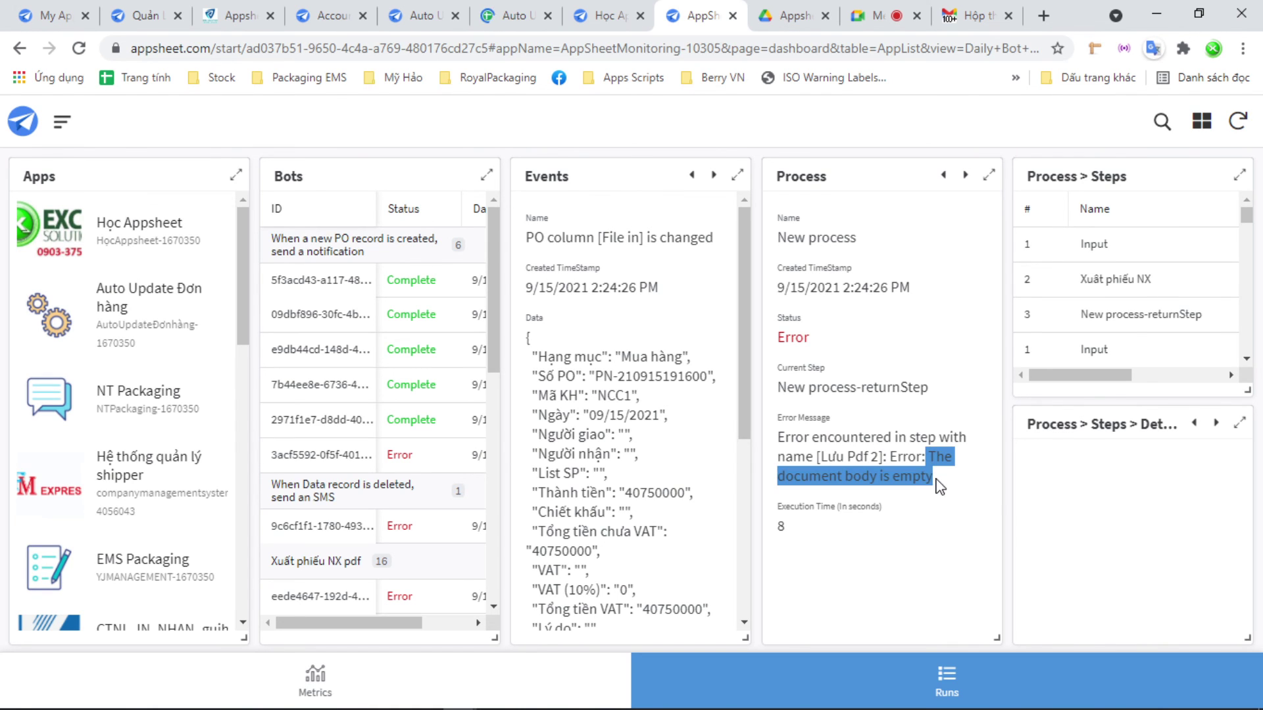
click(598, 15)
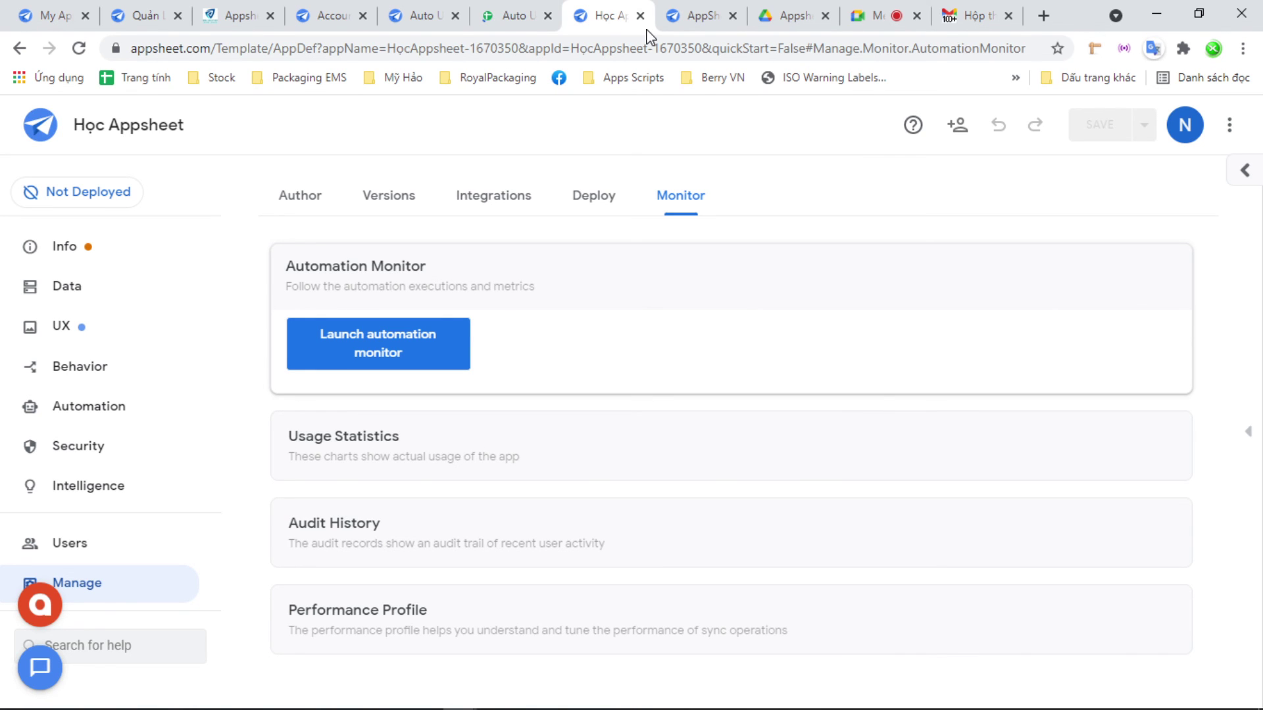
- Open the Lưu Pdf 2 step in the Xuất phiếu NX pdf bot and view its current document template
click(1248, 432)
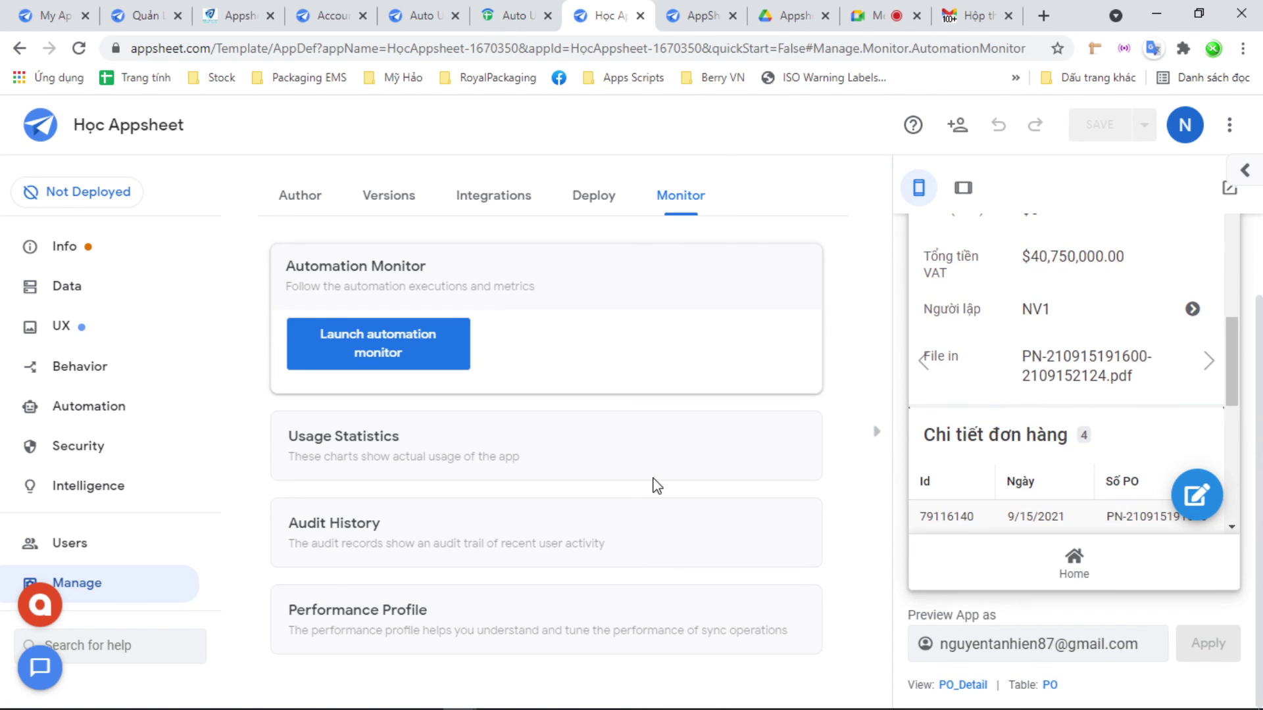
click(130, 419)
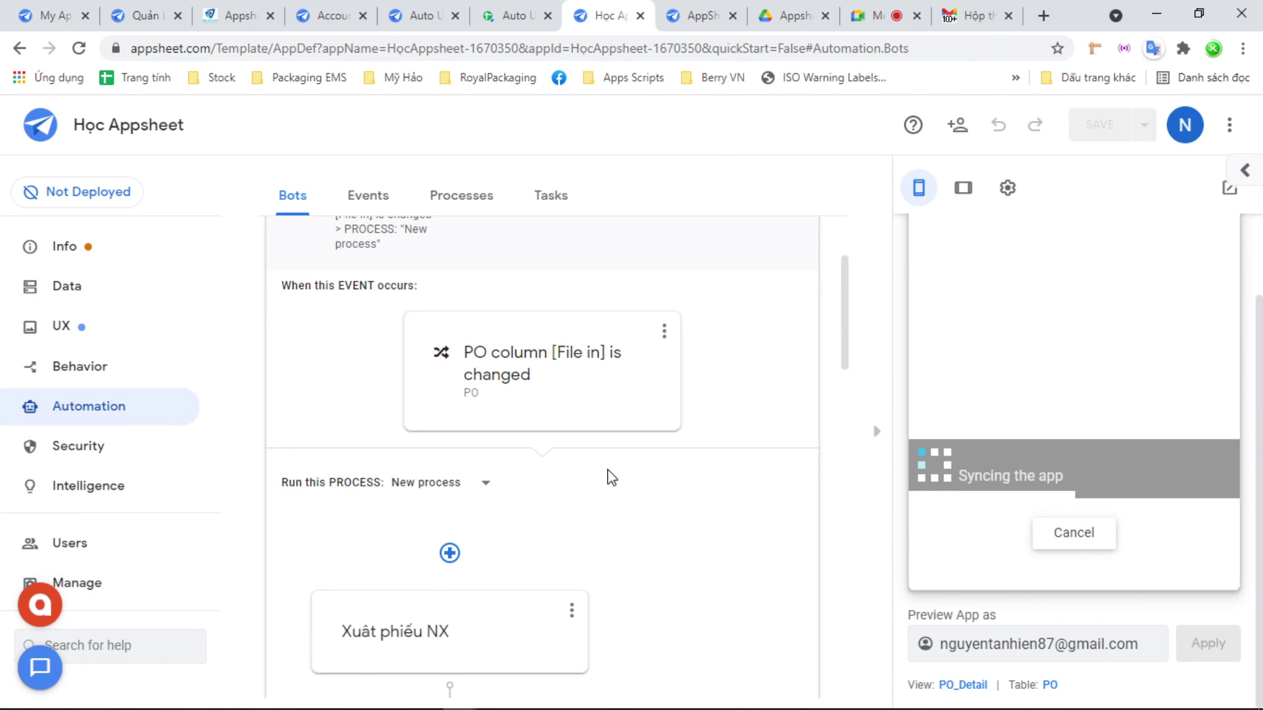
scroll(612, 478, down, 4)
click(516, 519)
scroll(973, 512, down, 5)
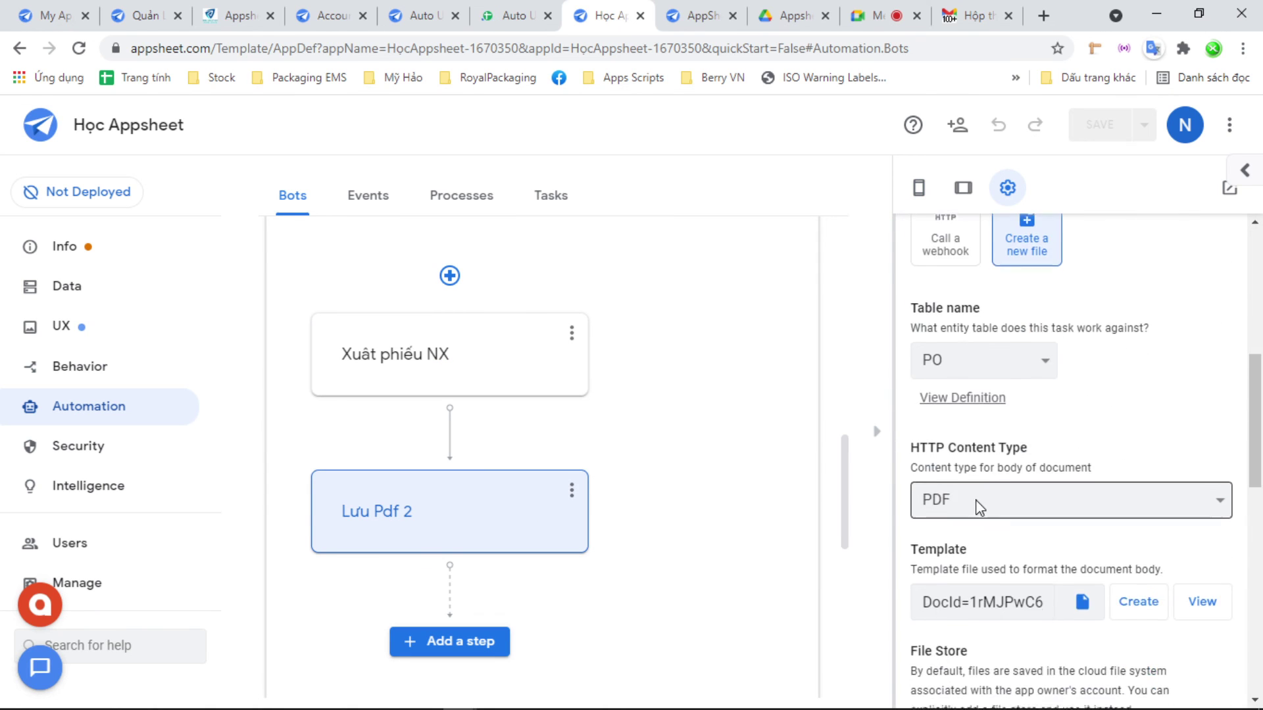
scroll(980, 507, down, 4)
click(1210, 334)
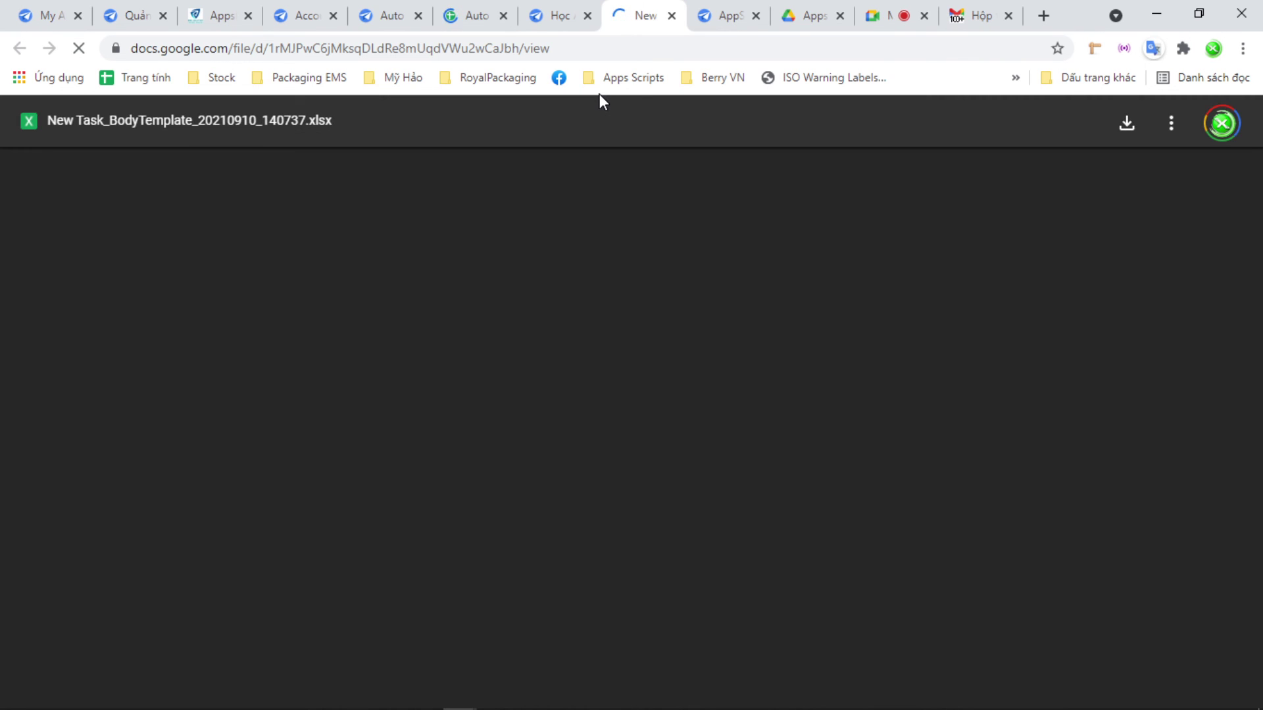
click(672, 16)
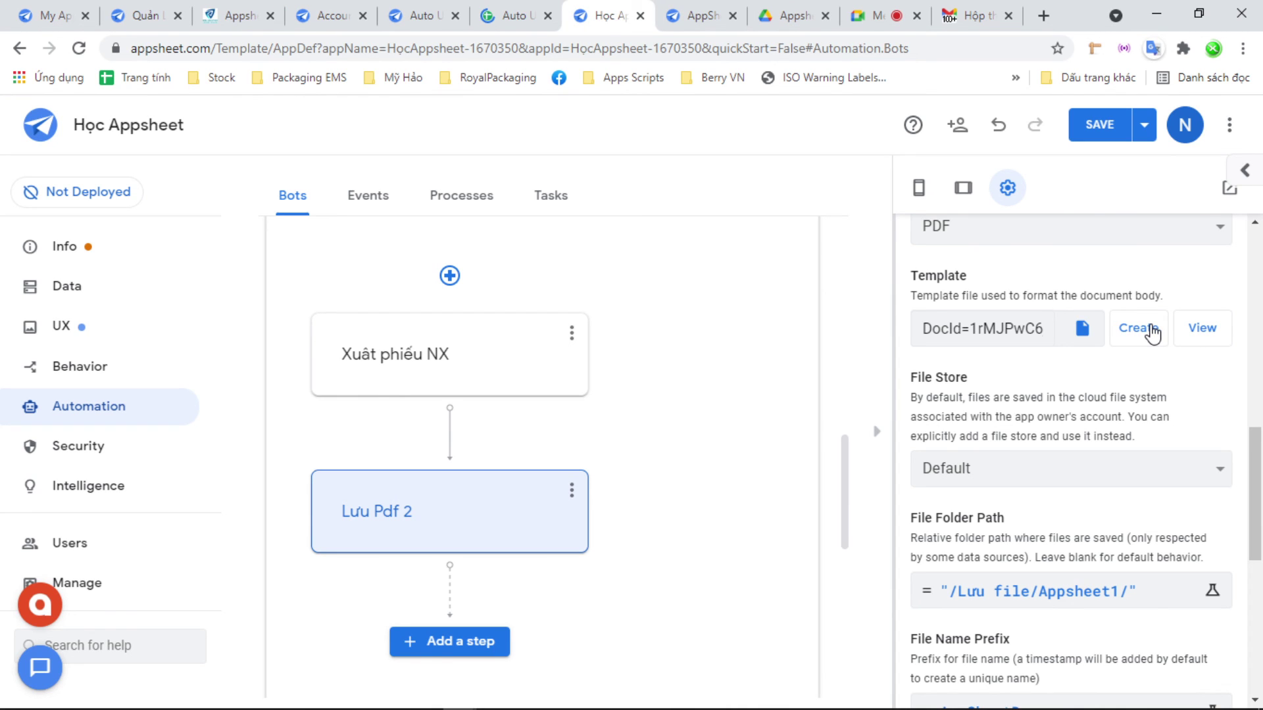
- Create a fresh document template for Lưu Pdf 2, save the app, and review the bot beside the preview
click(1151, 332)
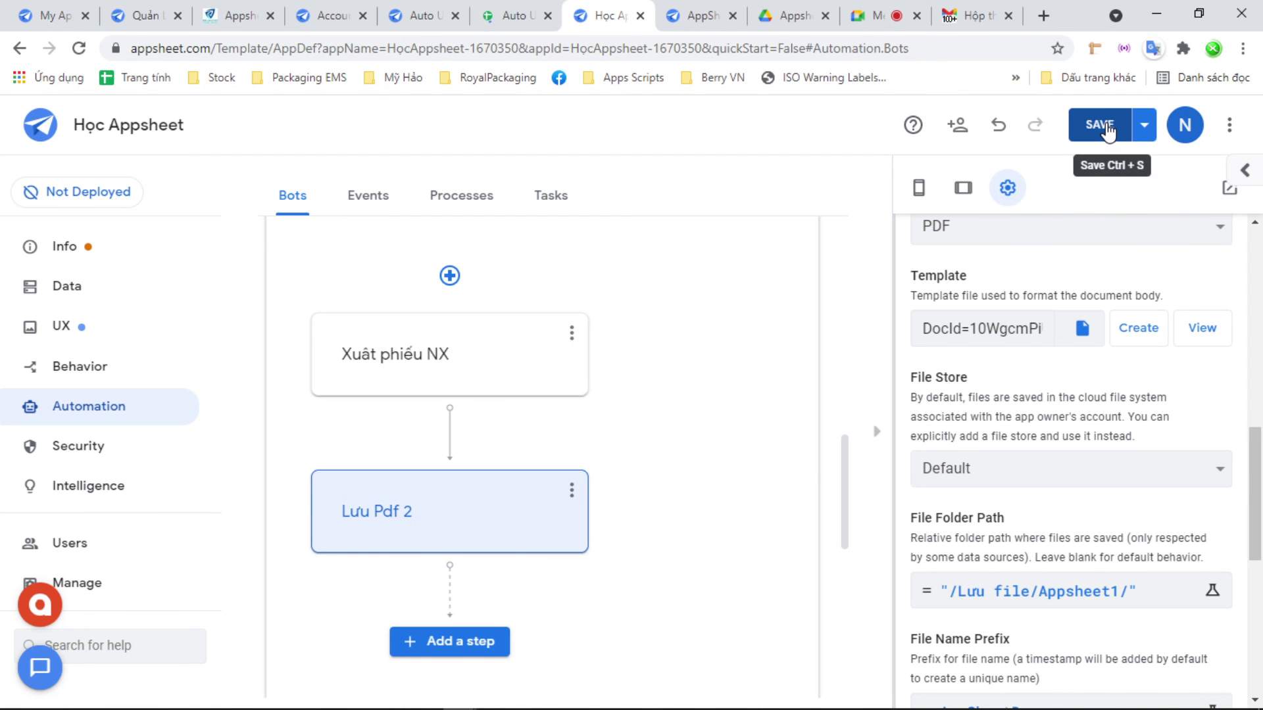
click(1107, 130)
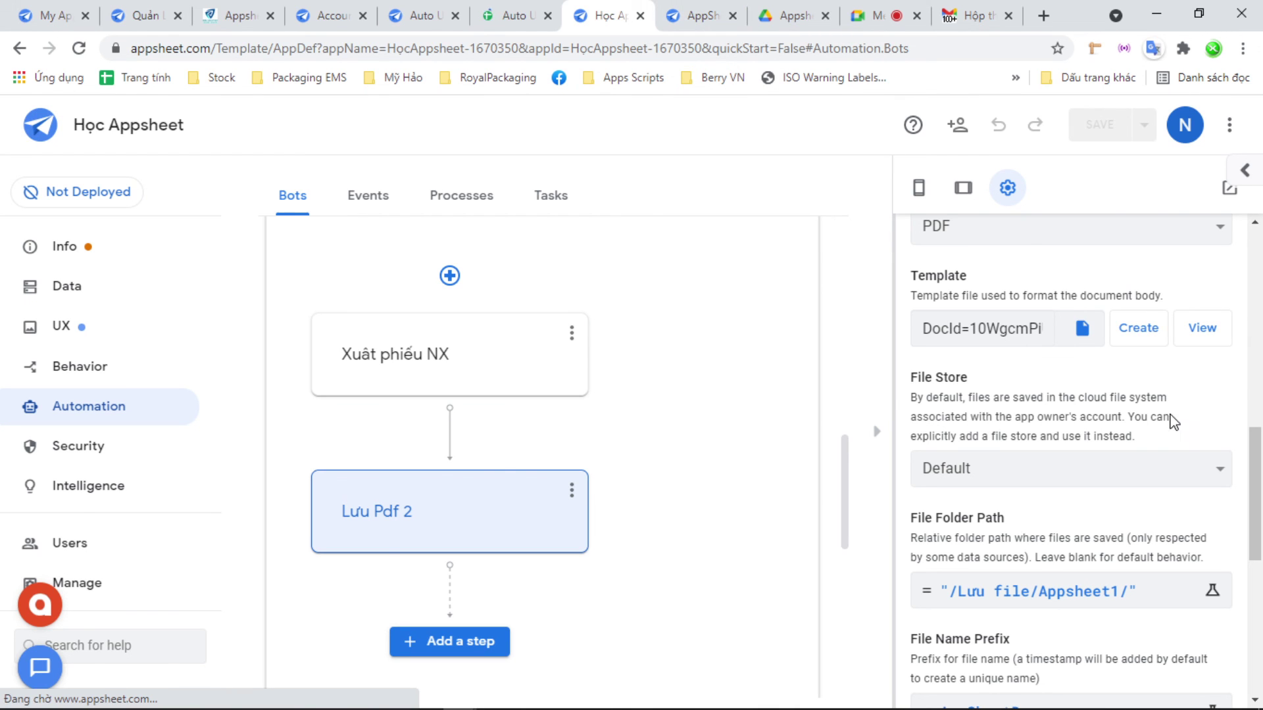
scroll(1019, 589, down, 2)
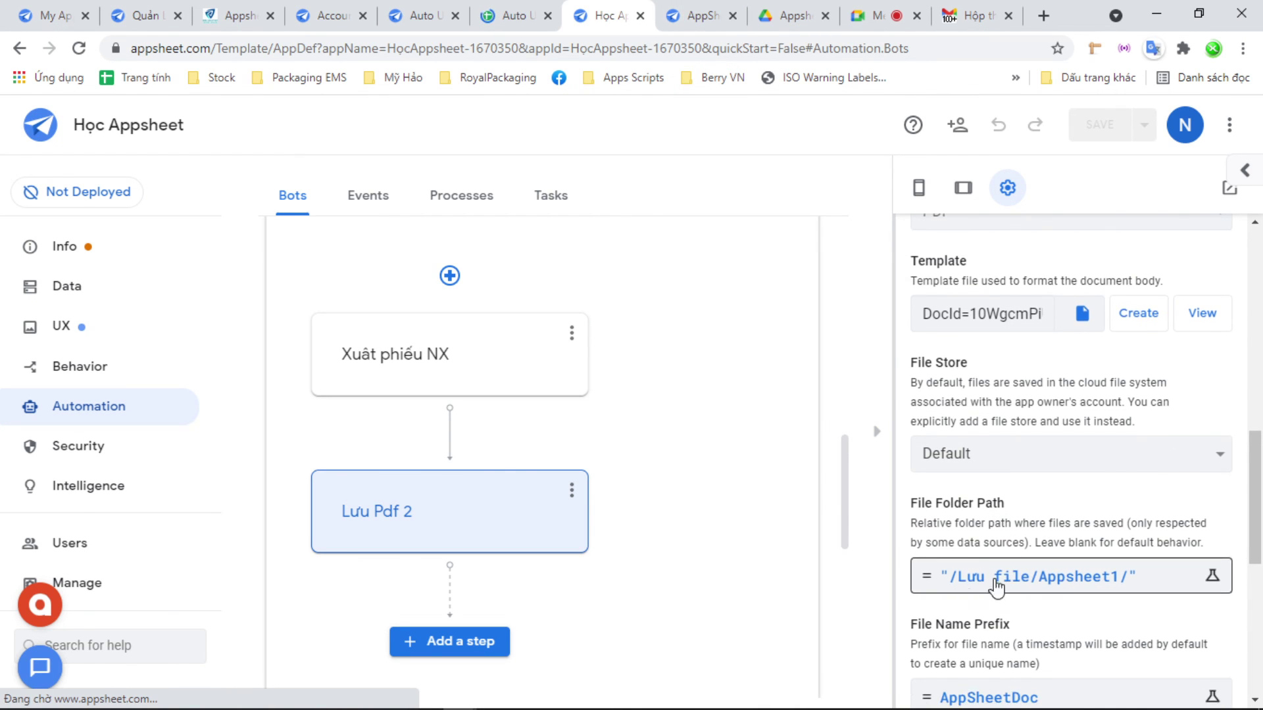
scroll(1111, 345, up, 6)
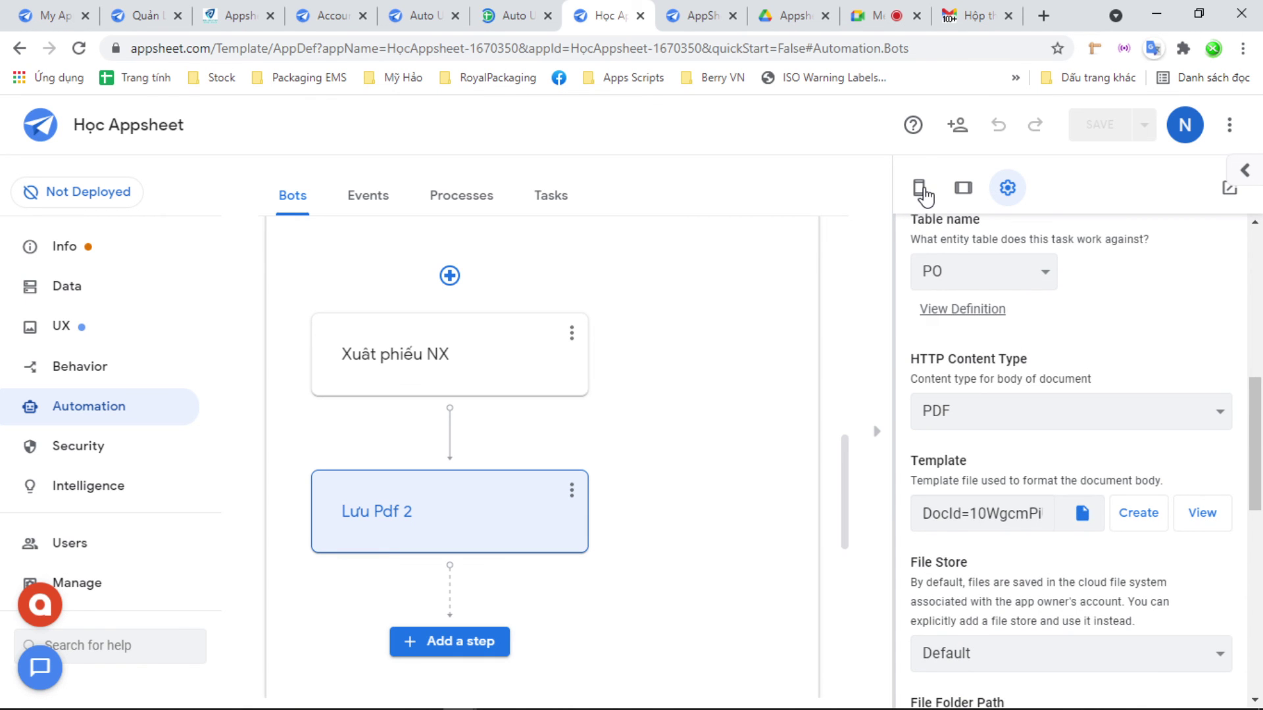
click(921, 192)
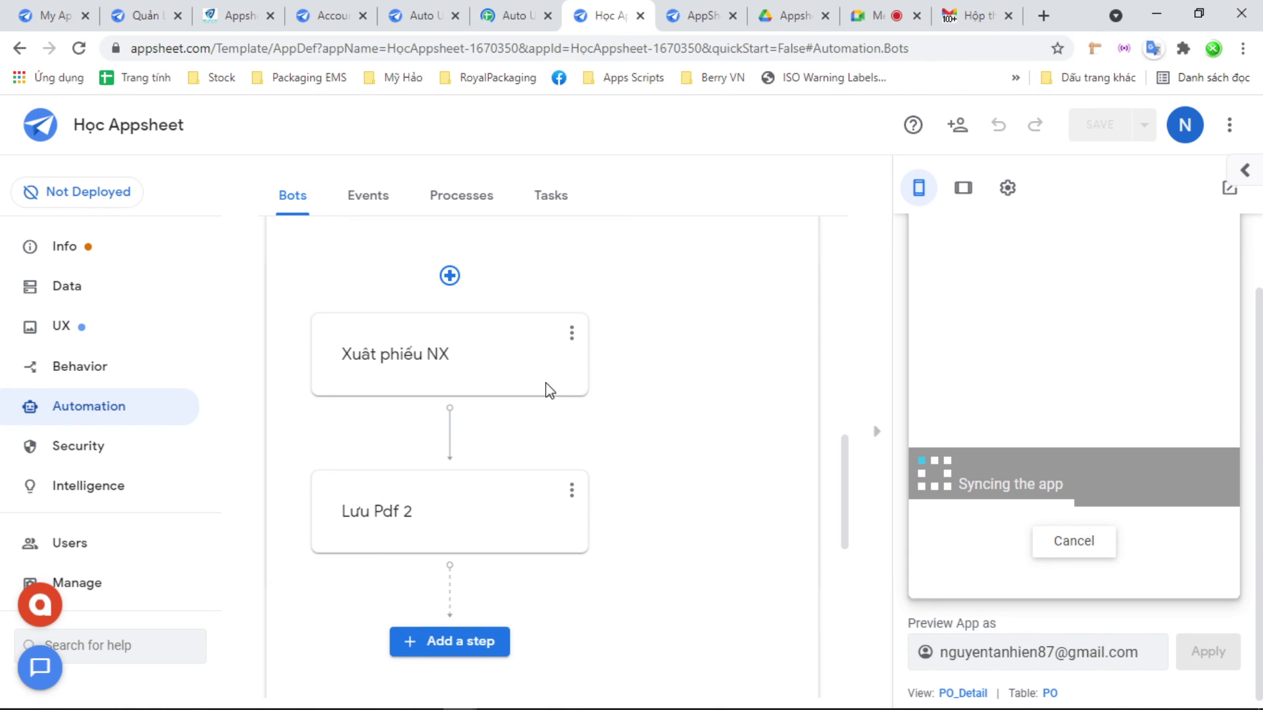
scroll(550, 389, up, 1)
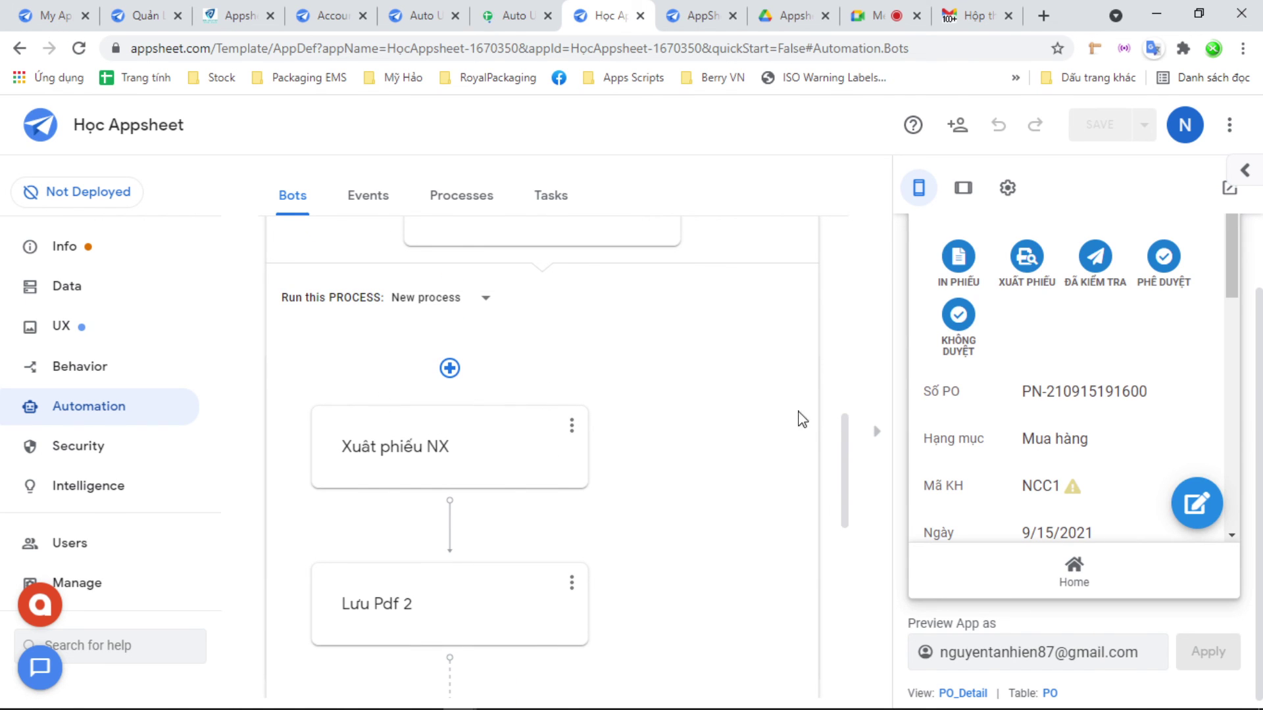
scroll(660, 448, up, 2)
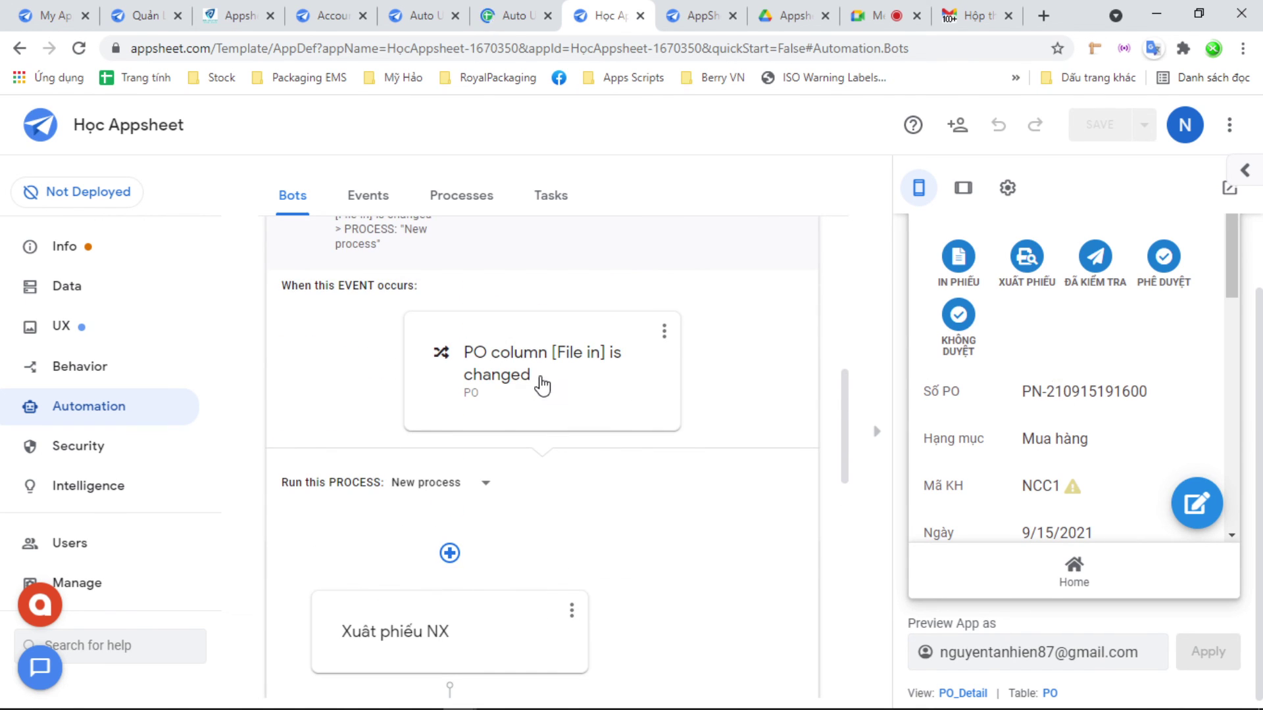
scroll(541, 382, up, 2)
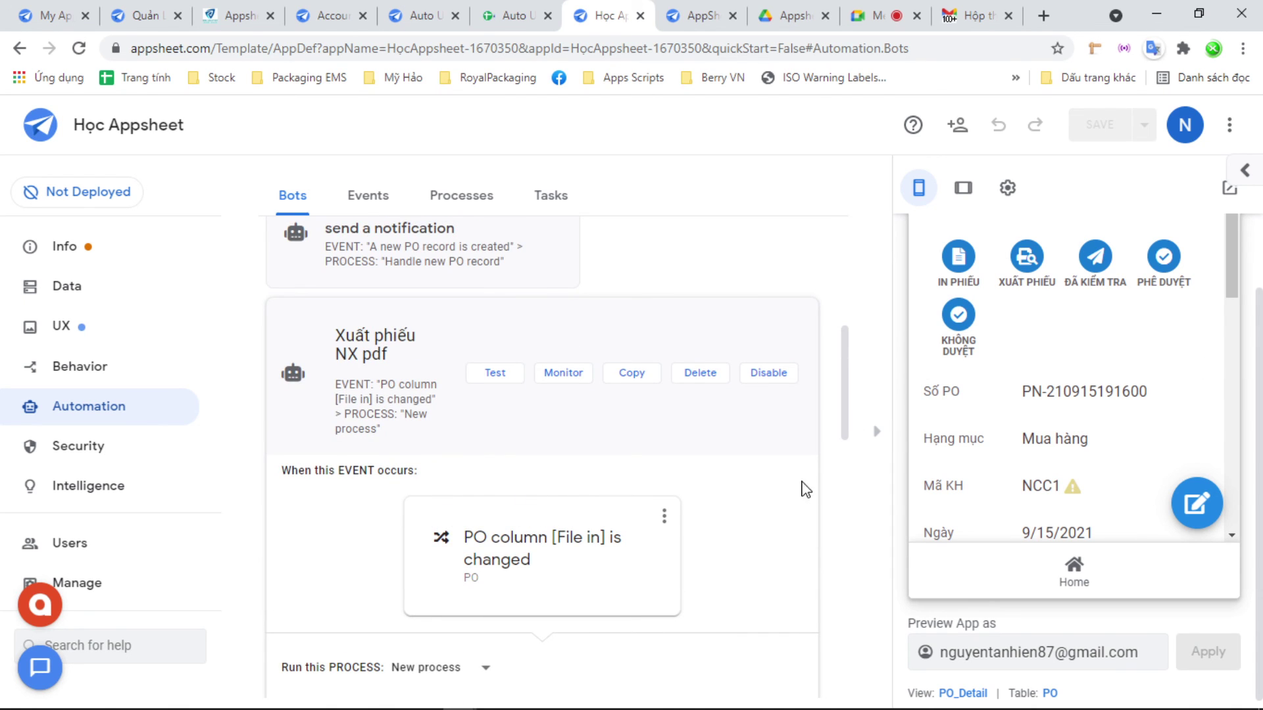
scroll(814, 549, down, 1)
scroll(789, 547, down, 1)
mouse_move(1051, 363)
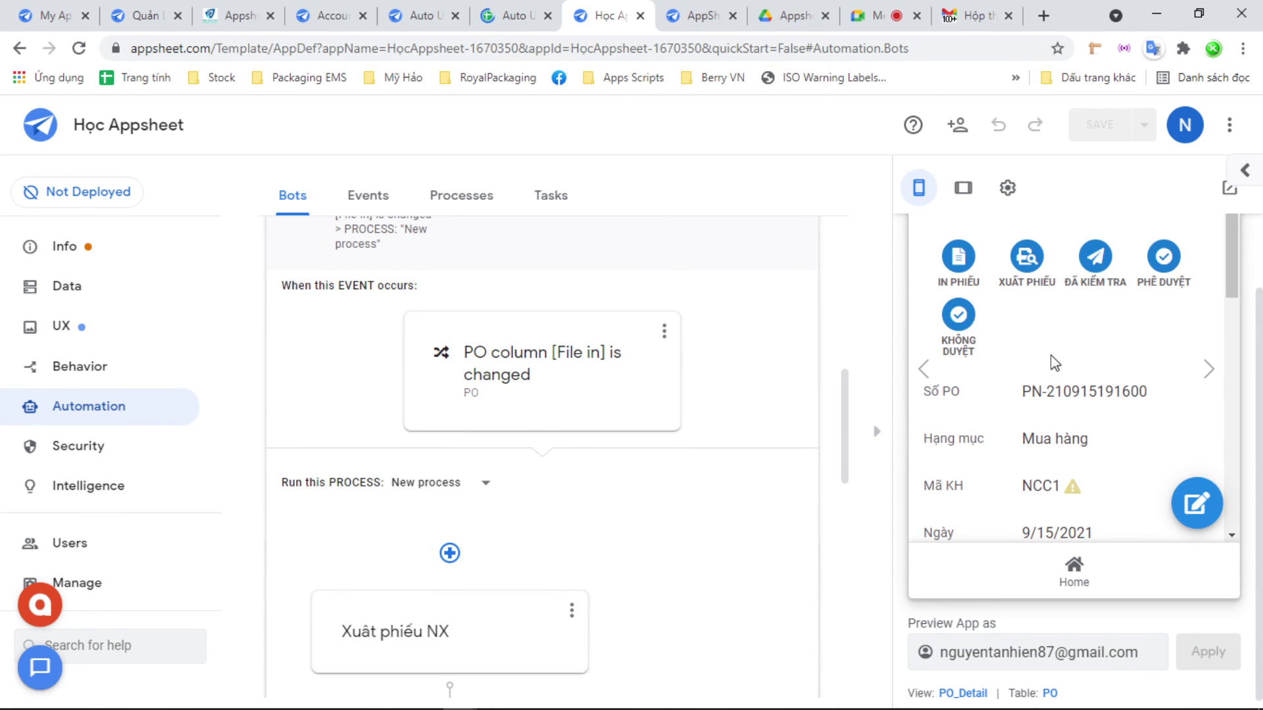
- Run the XUẤT PHIẾU action on the previewed PO record and let the change save
click(1025, 266)
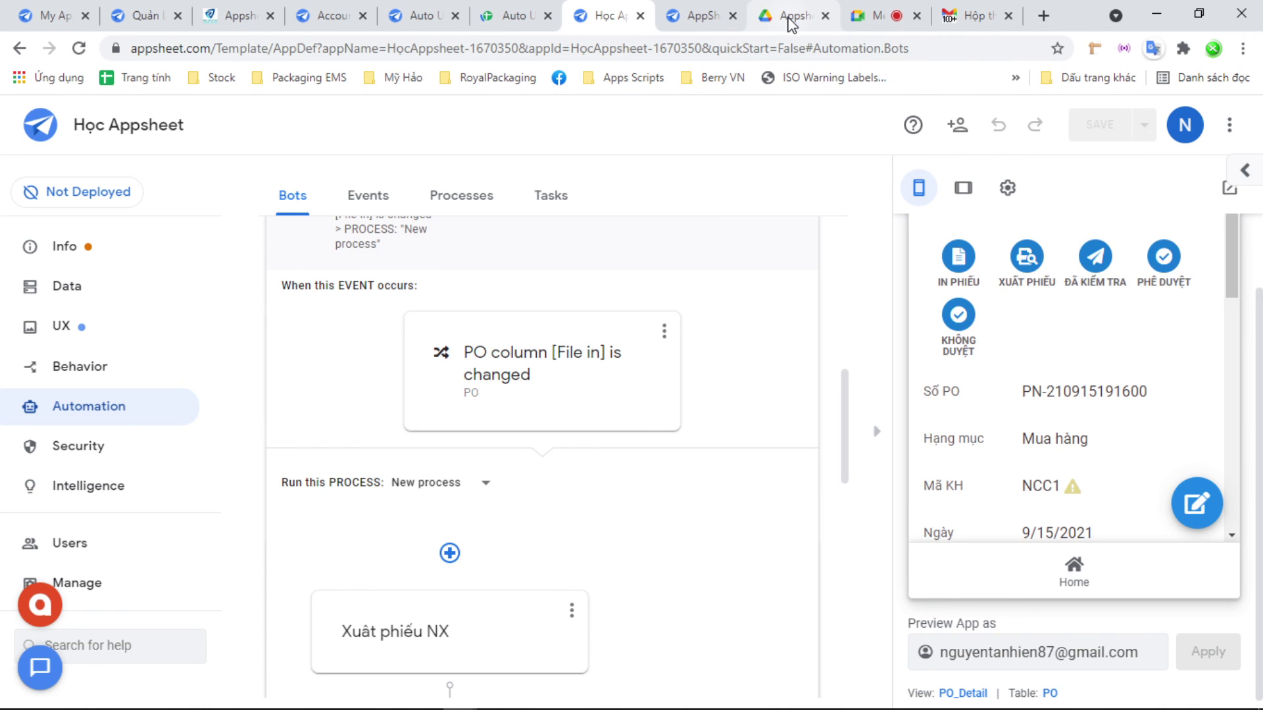
- Confirm Drive's Appsheet1 folder under Lưu file is still empty, then view the AppSheet run monitor
click(791, 20)
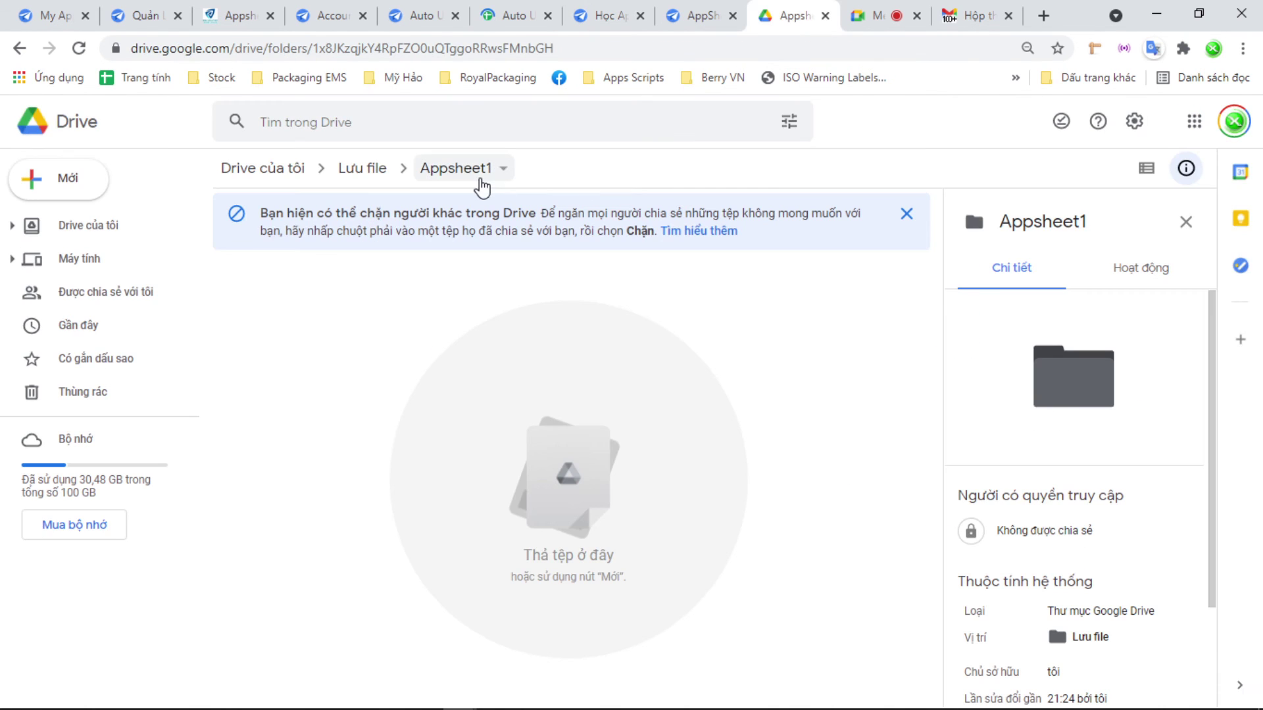
click(361, 169)
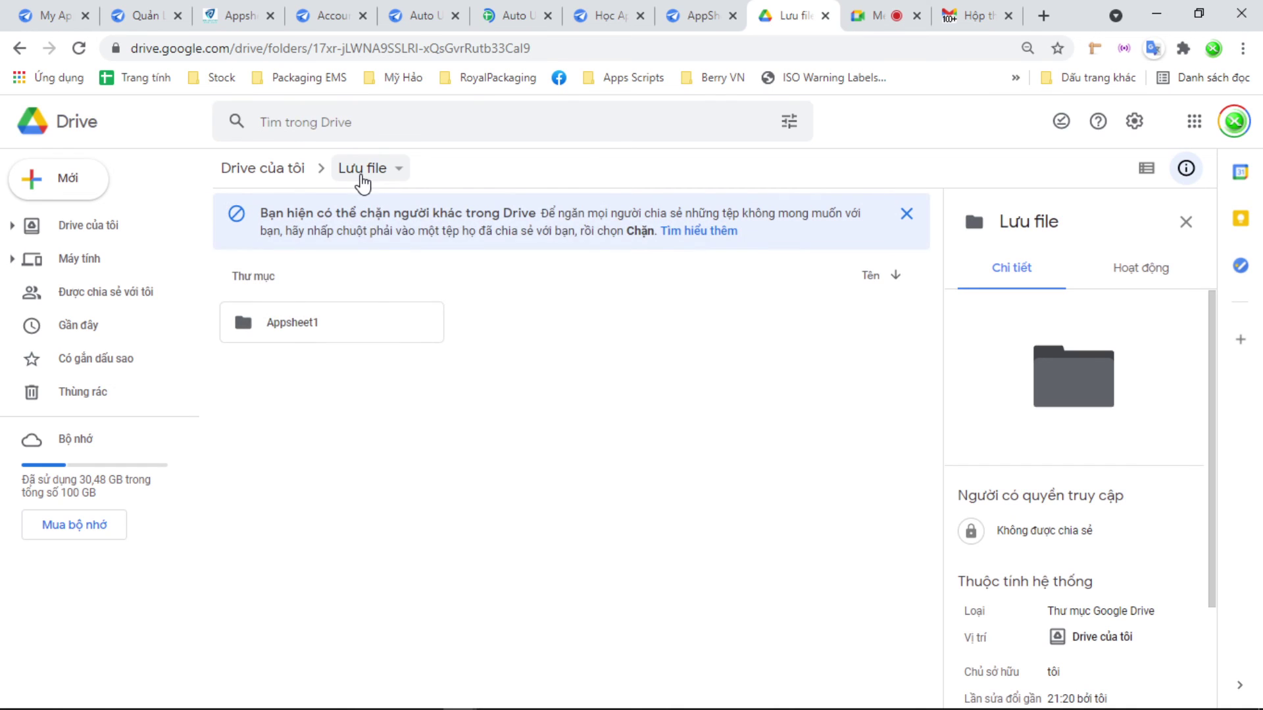
click(361, 170)
double_click(278, 317)
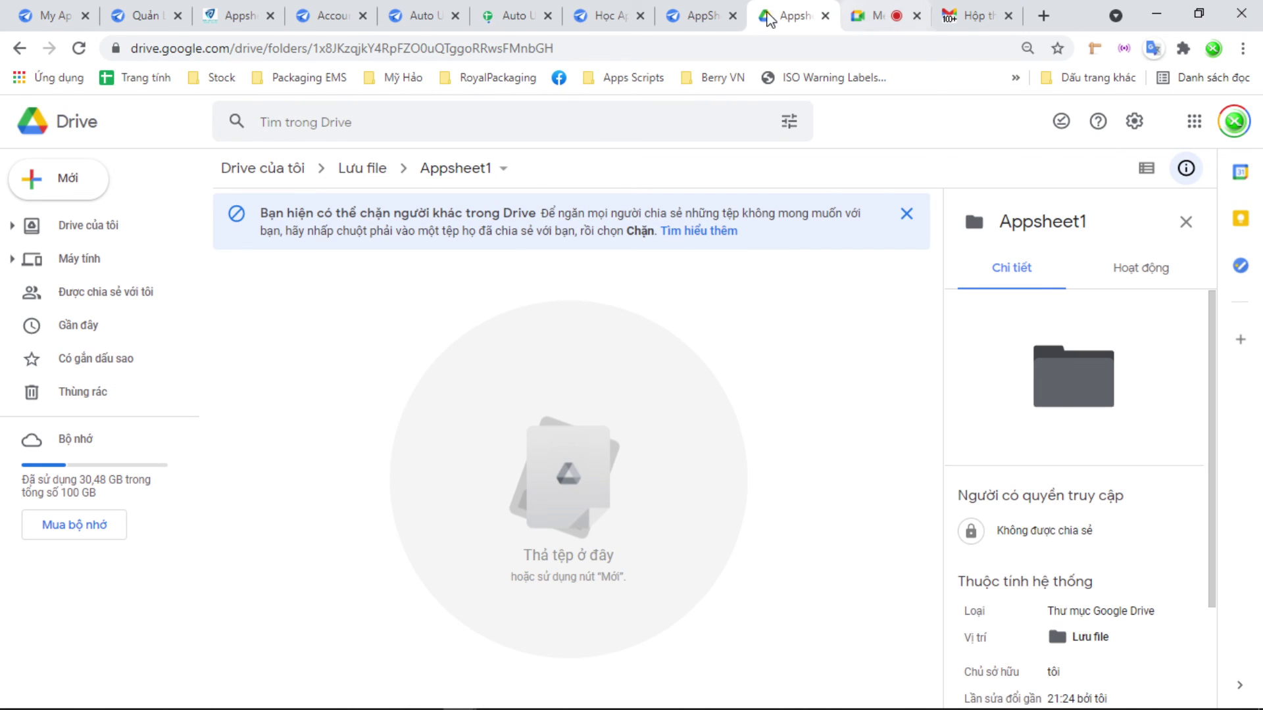
click(699, 16)
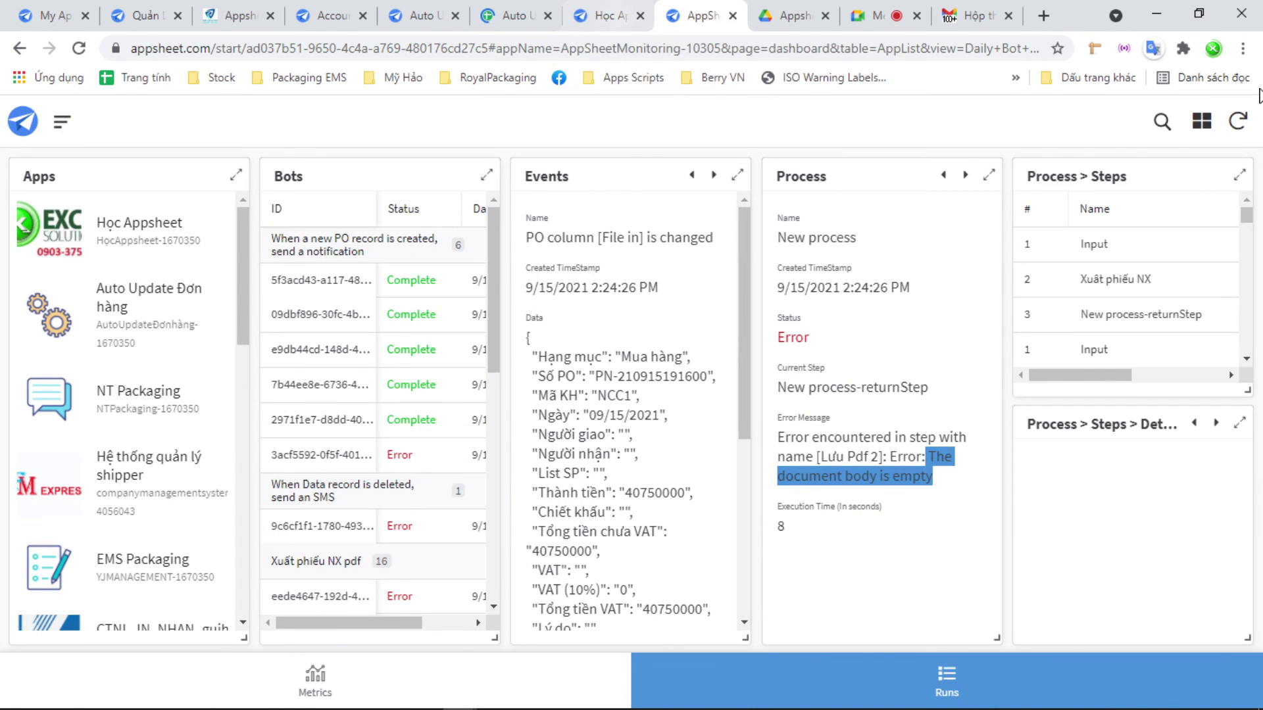
- Resync the Automation Monitor and look through the latest bot runs, starting with the first notification run
click(1240, 124)
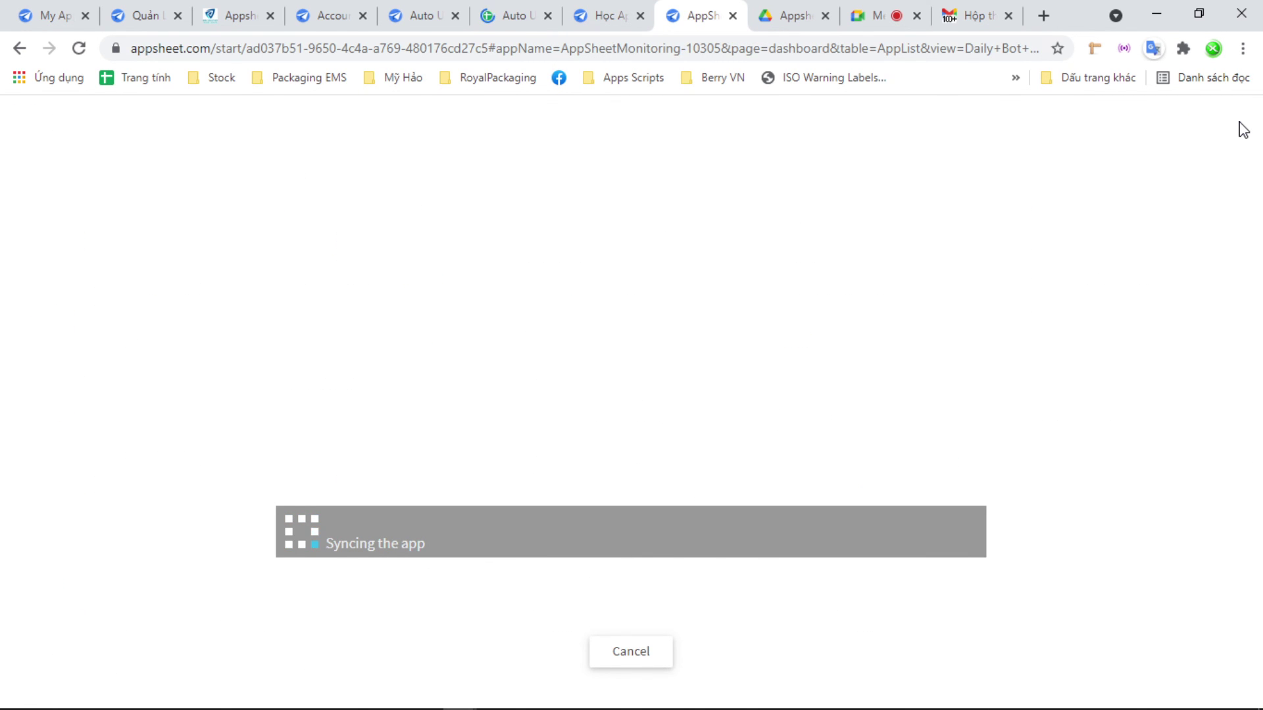
scroll(370, 392, down, 2)
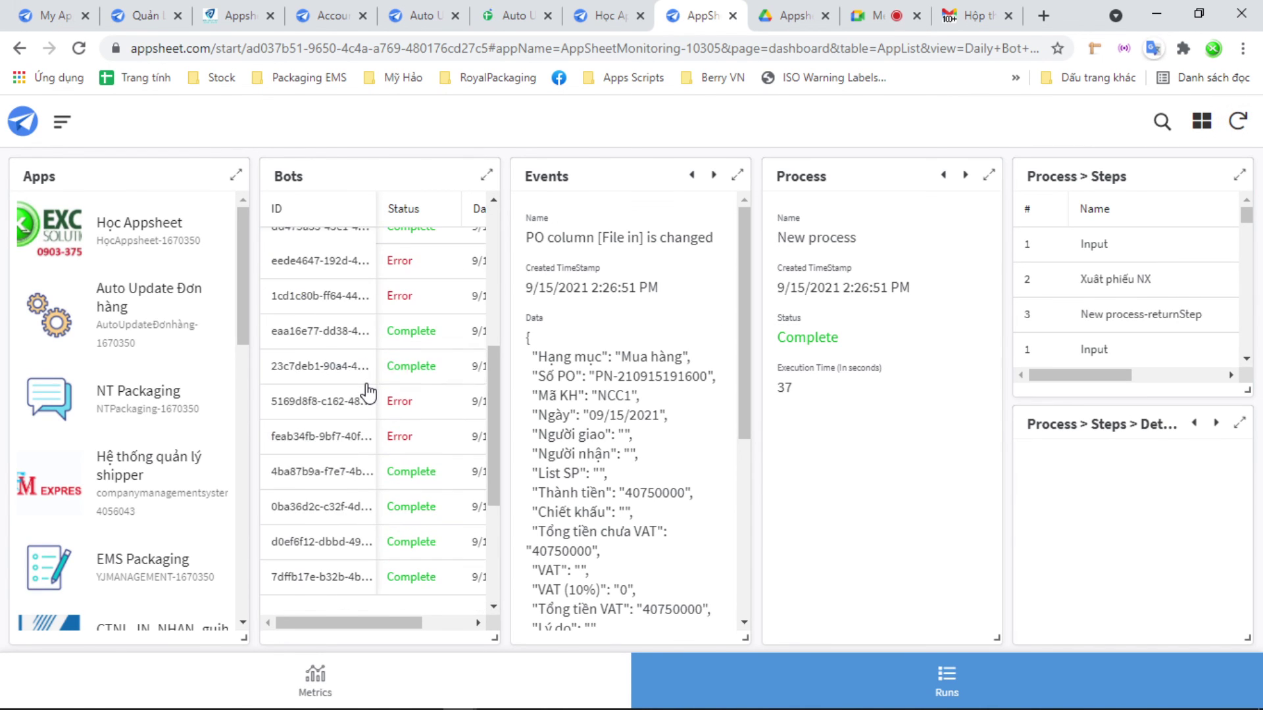
scroll(371, 391, down, 2)
scroll(371, 392, down, 2)
scroll(370, 391, down, 2)
scroll(370, 391, up, 5)
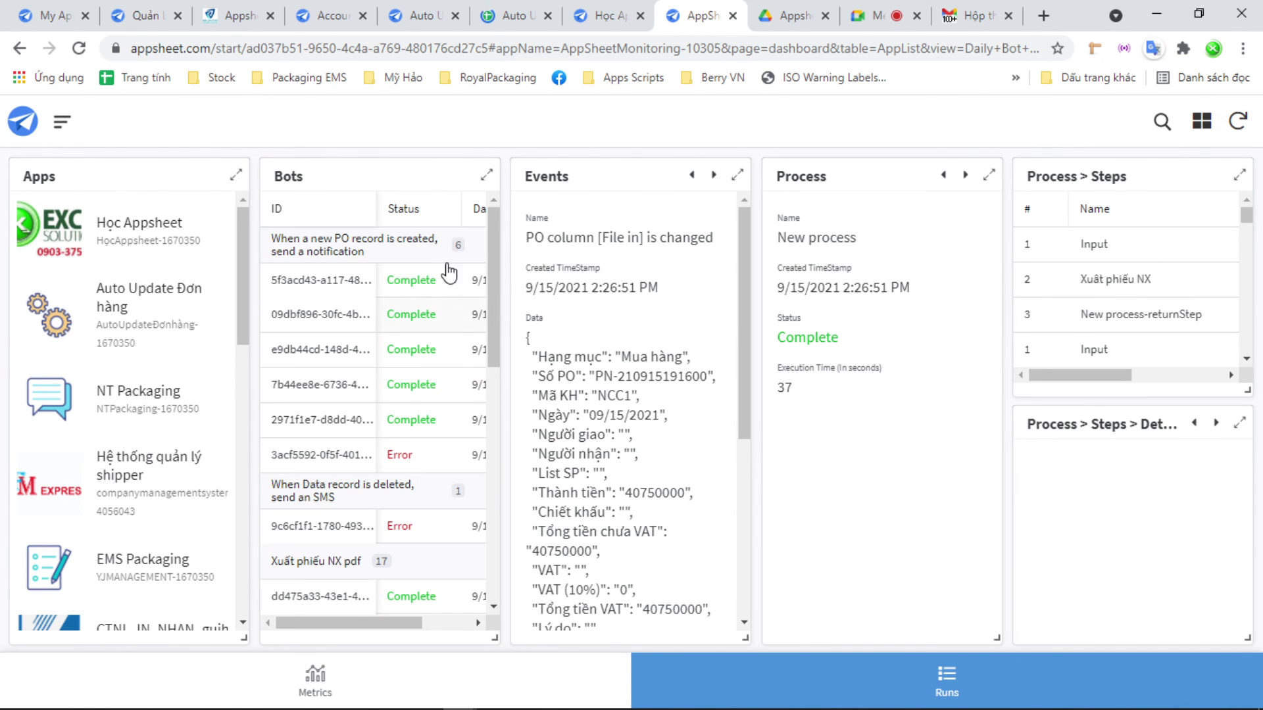
click(434, 286)
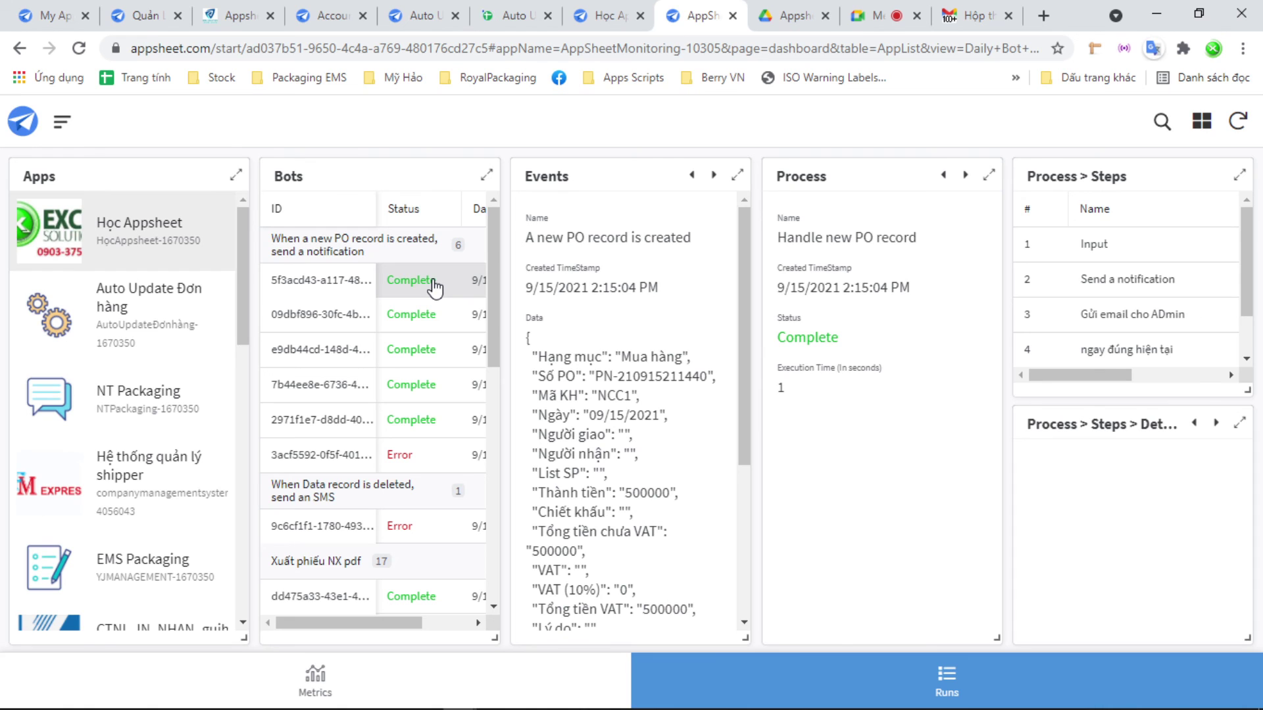
scroll(434, 287, down, 2)
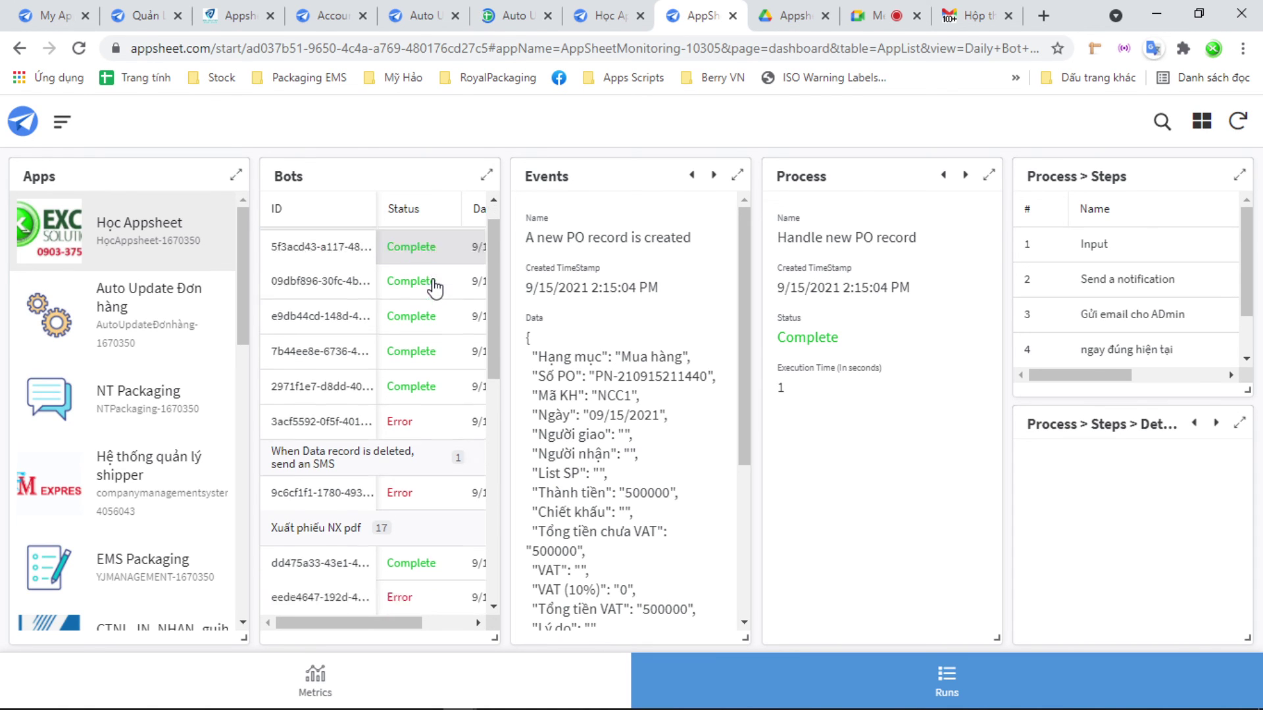
scroll(434, 286, down, 2)
scroll(434, 286, down, 2)
scroll(434, 287, down, 2)
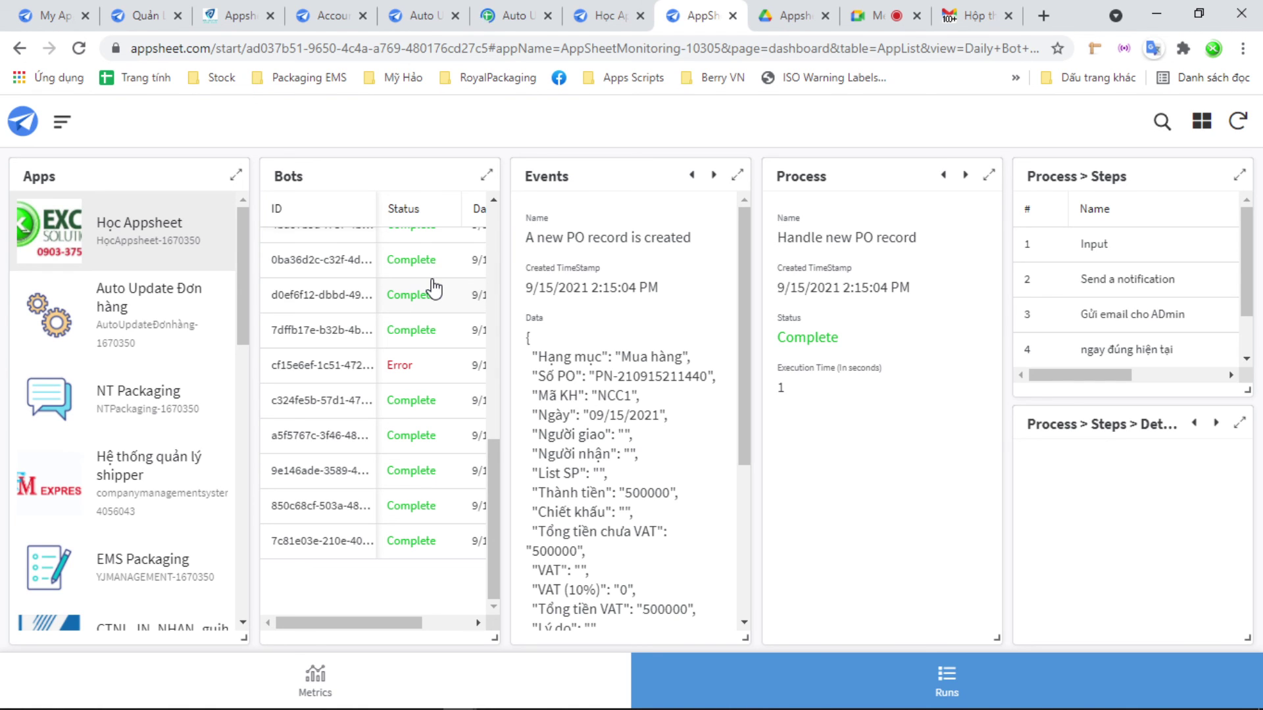
scroll(435, 287, up, 2)
scroll(434, 287, up, 2)
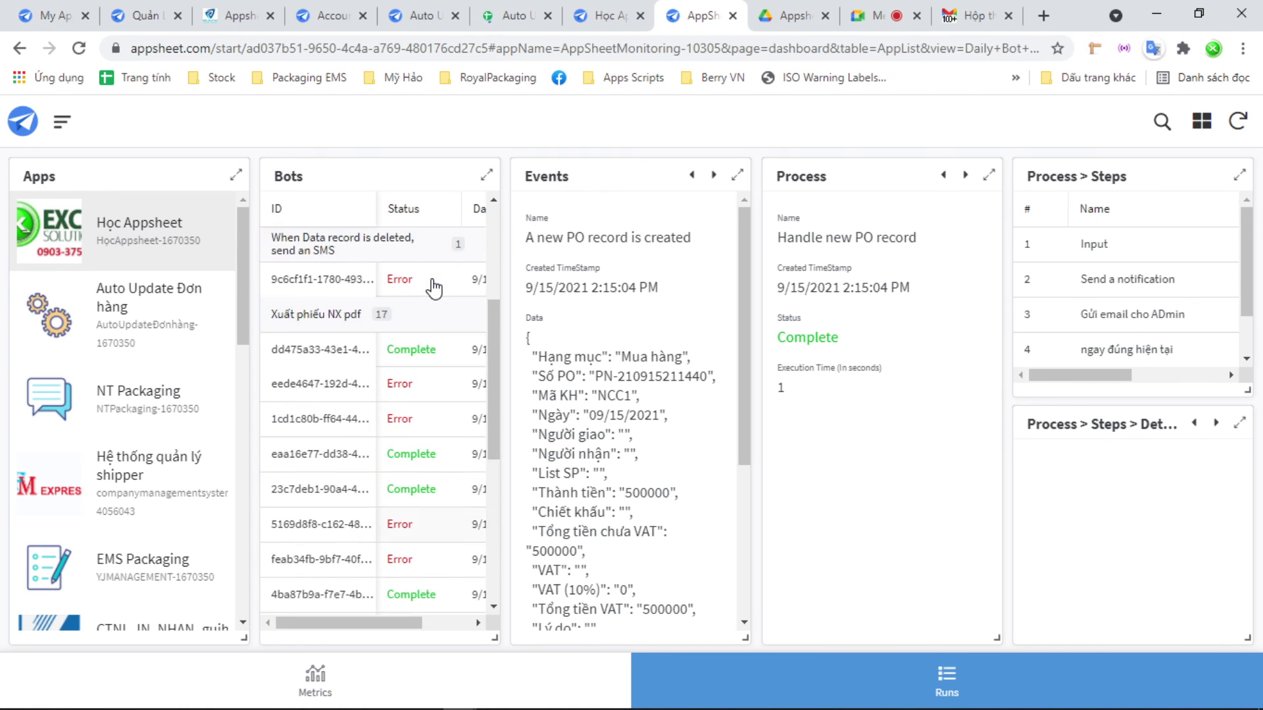
scroll(434, 287, up, 2)
scroll(434, 288, up, 2)
scroll(433, 291, up, 2)
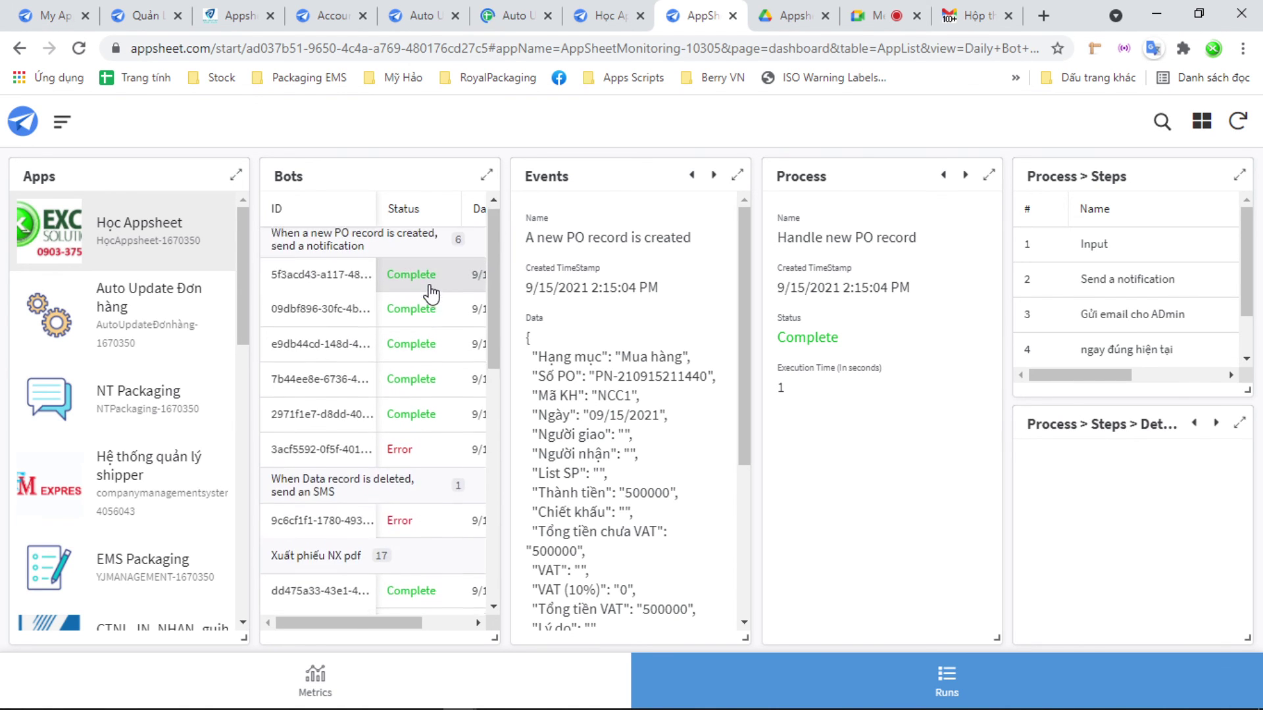
scroll(431, 293, down, 4)
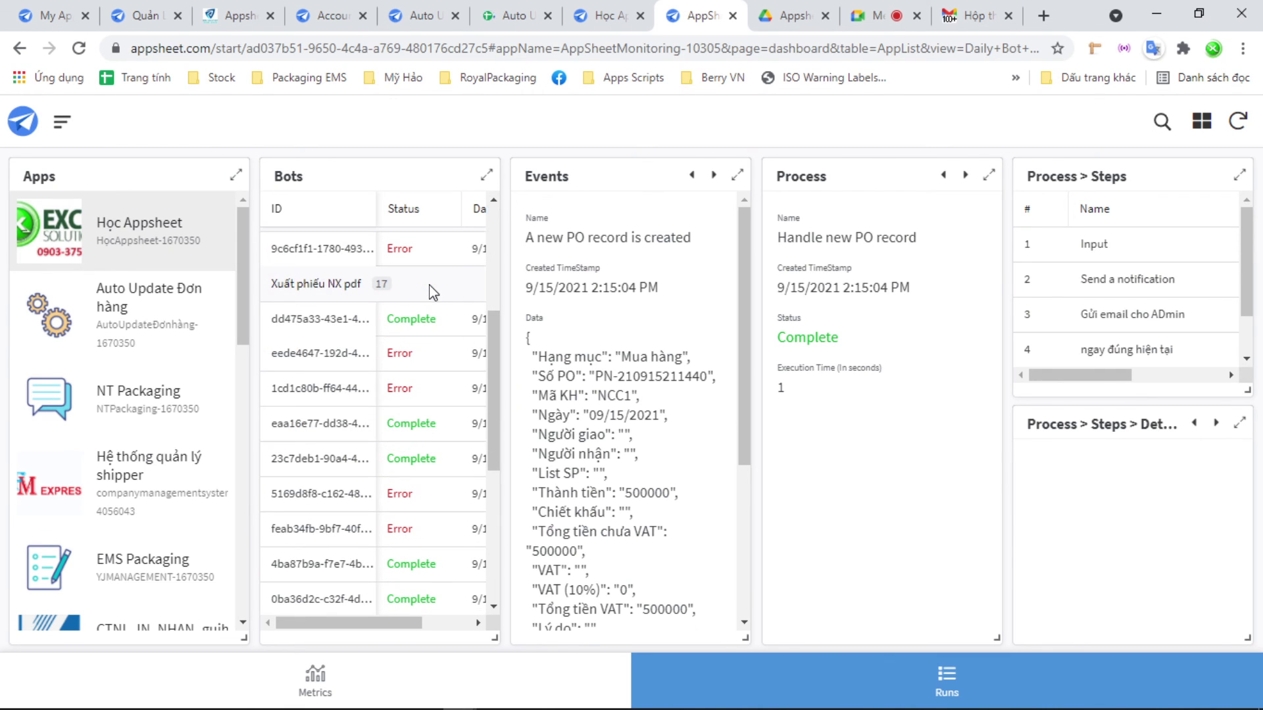
- Open the newest Xuất phiếu NX pdf run and inspect its Lưu Pdf 2 and returnStep steps
click(429, 326)
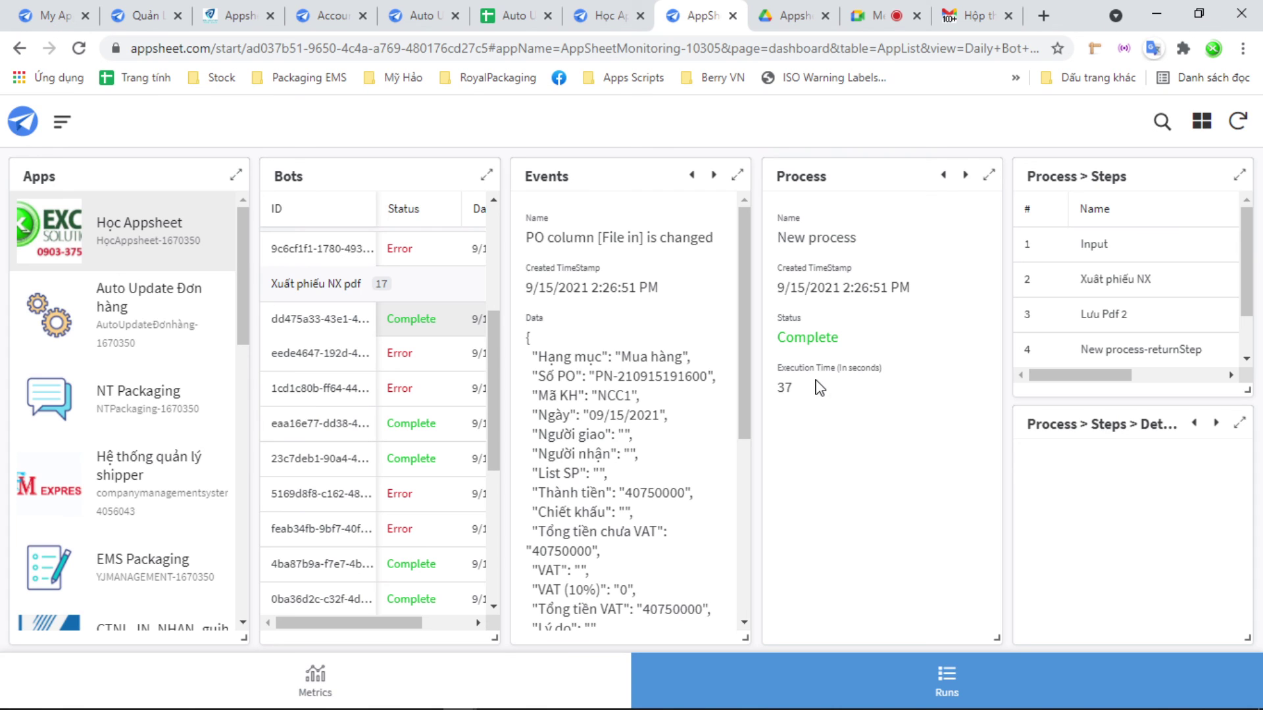
scroll(699, 427, down, 4)
scroll(1195, 342, down, 1)
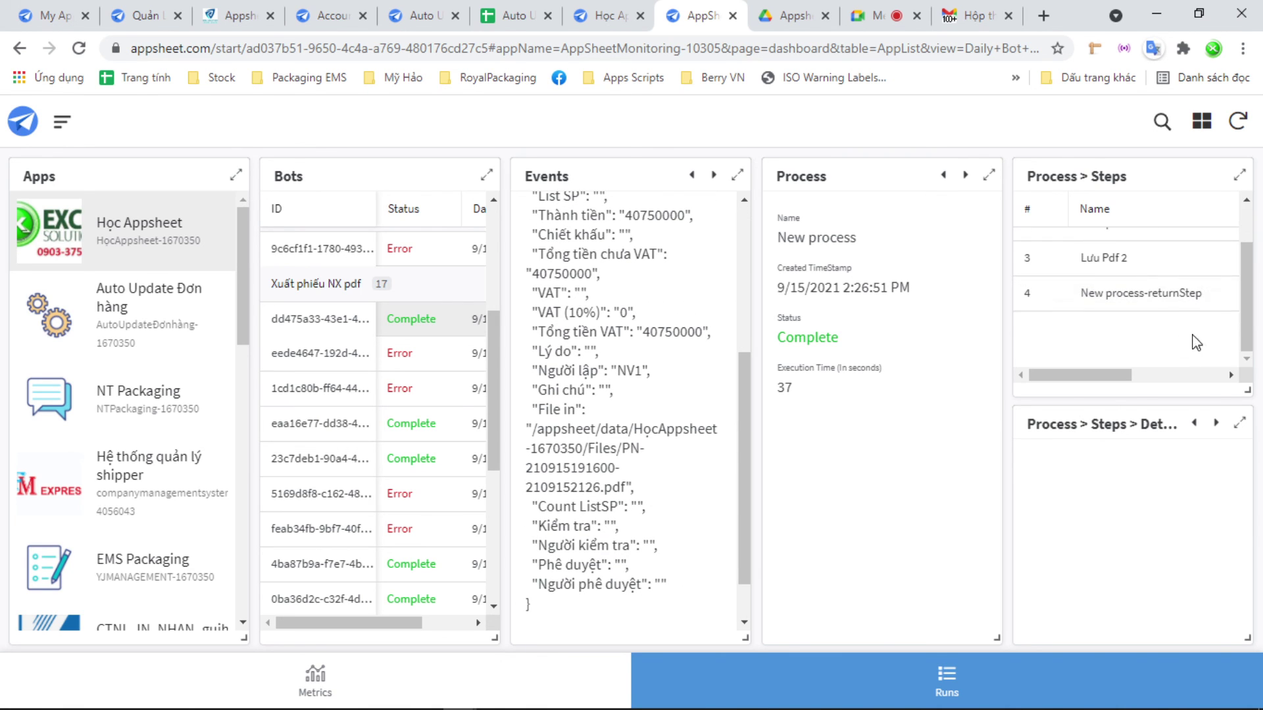
click(1152, 259)
scroll(1168, 467, down, 3)
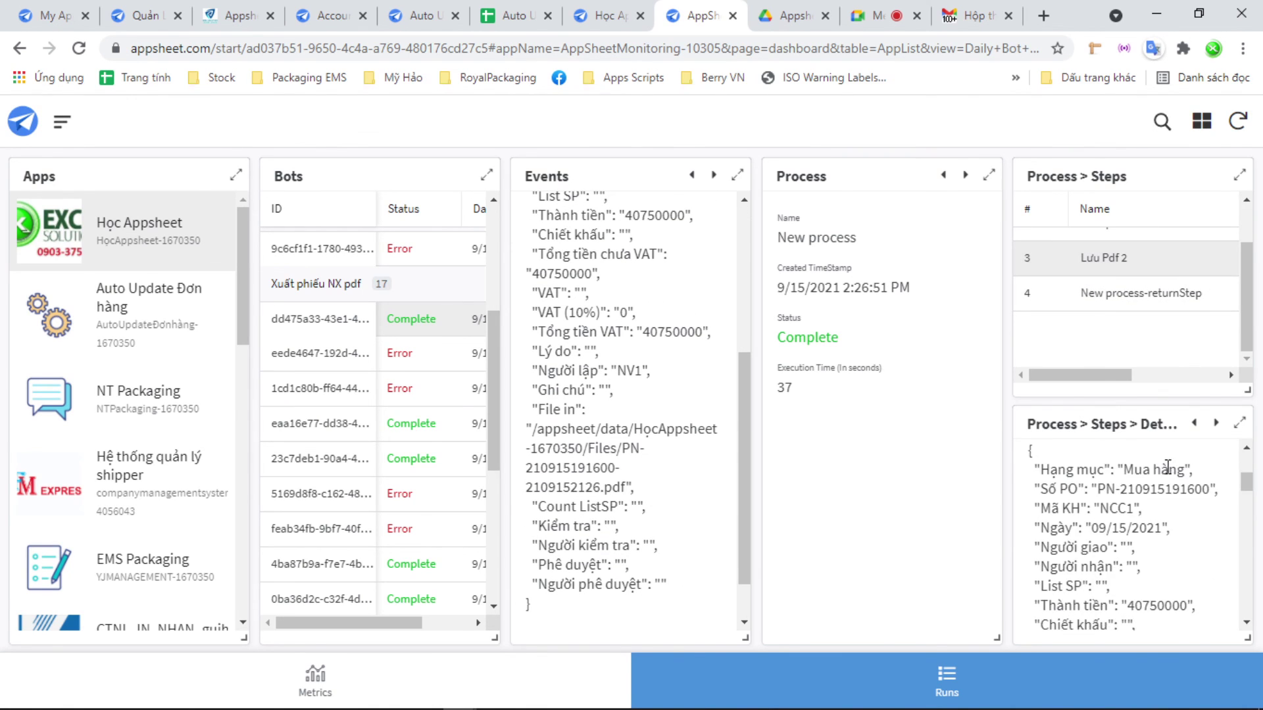
scroll(1167, 467, down, 5)
scroll(1167, 477, down, 1)
scroll(1162, 475, down, 1)
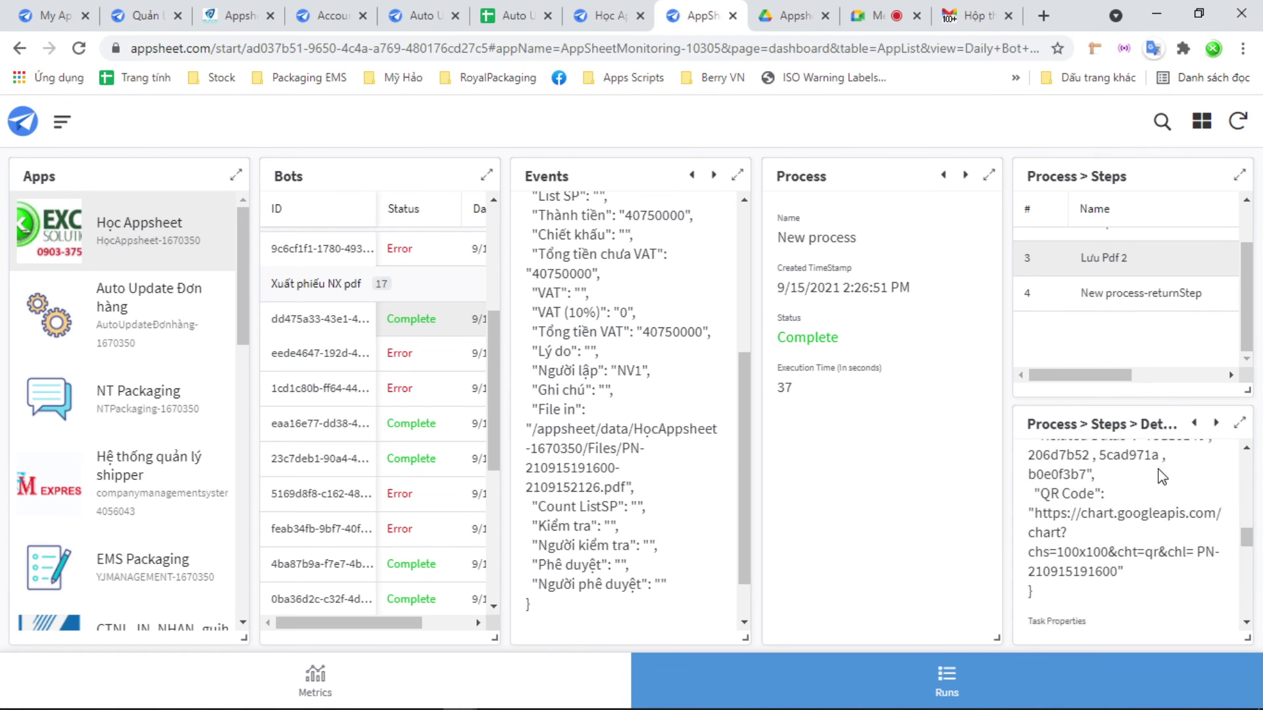
scroll(1162, 476, down, 2)
scroll(1162, 475, down, 1)
click(1127, 293)
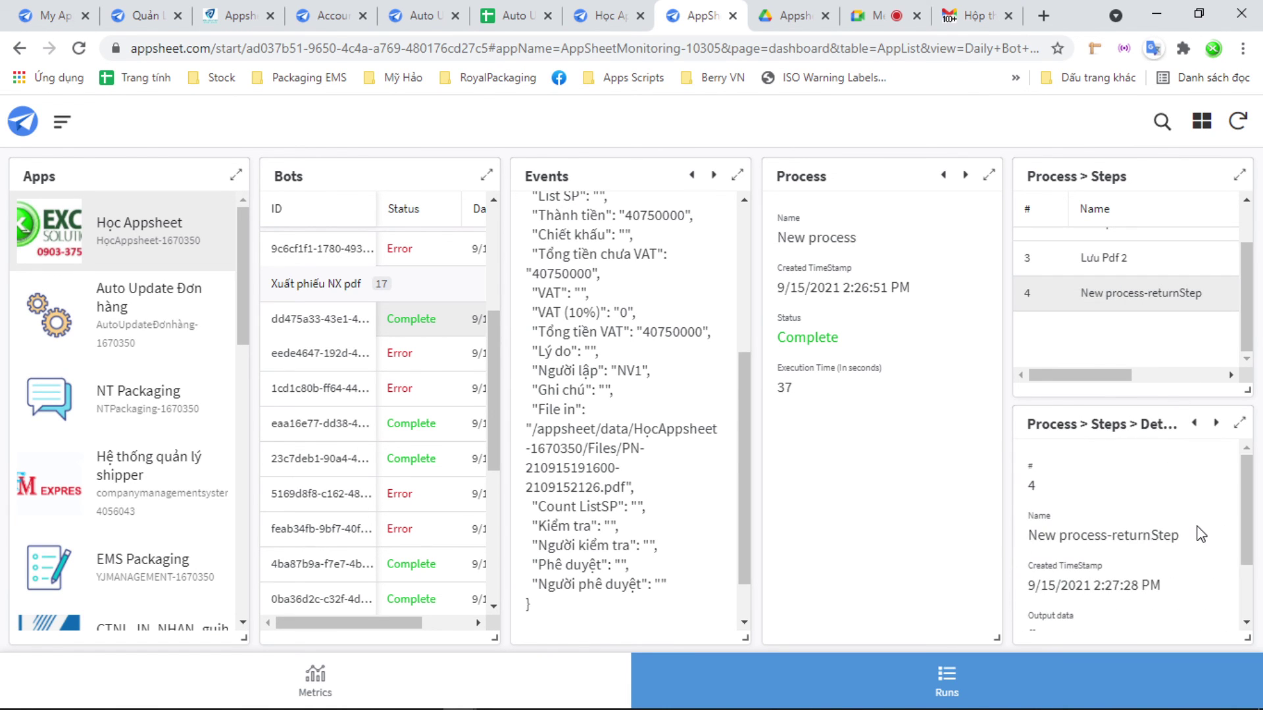
scroll(1201, 534, down, 1)
- In Drive, reopen Appsheet1 from Lưu file, find it still empty, and go back to Lưu file
click(792, 19)
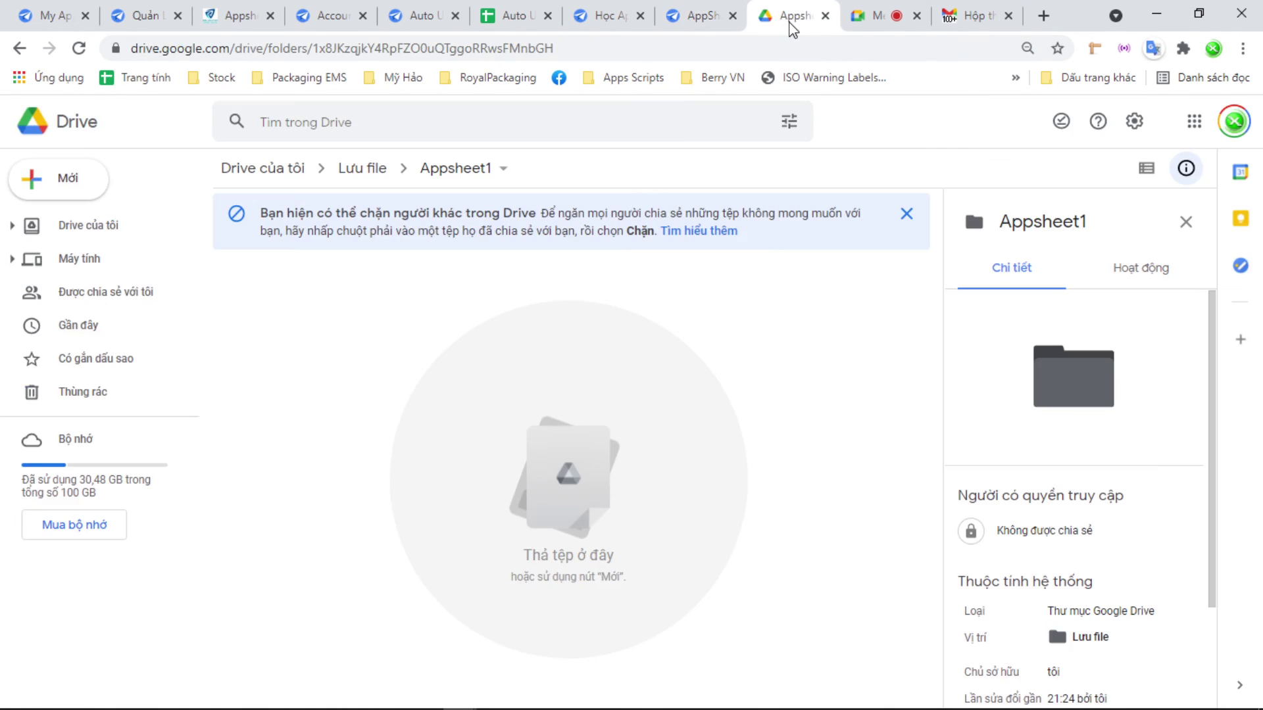
click(354, 185)
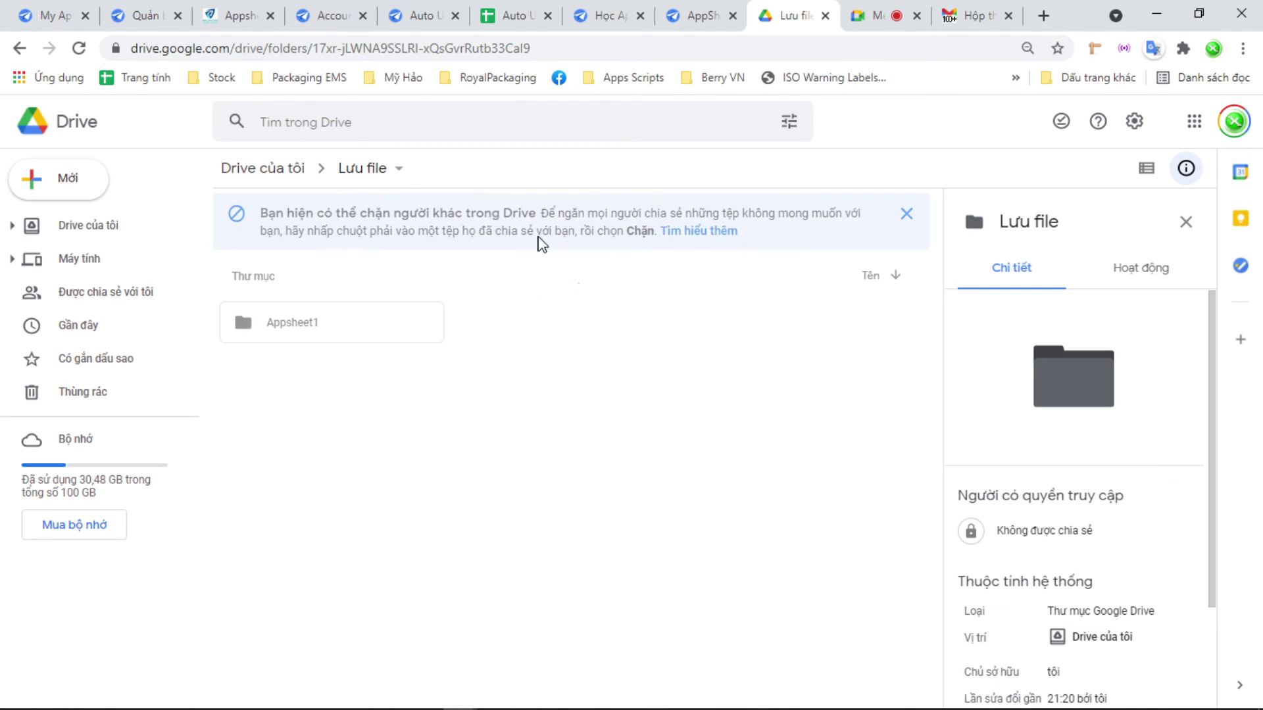
double_click(316, 337)
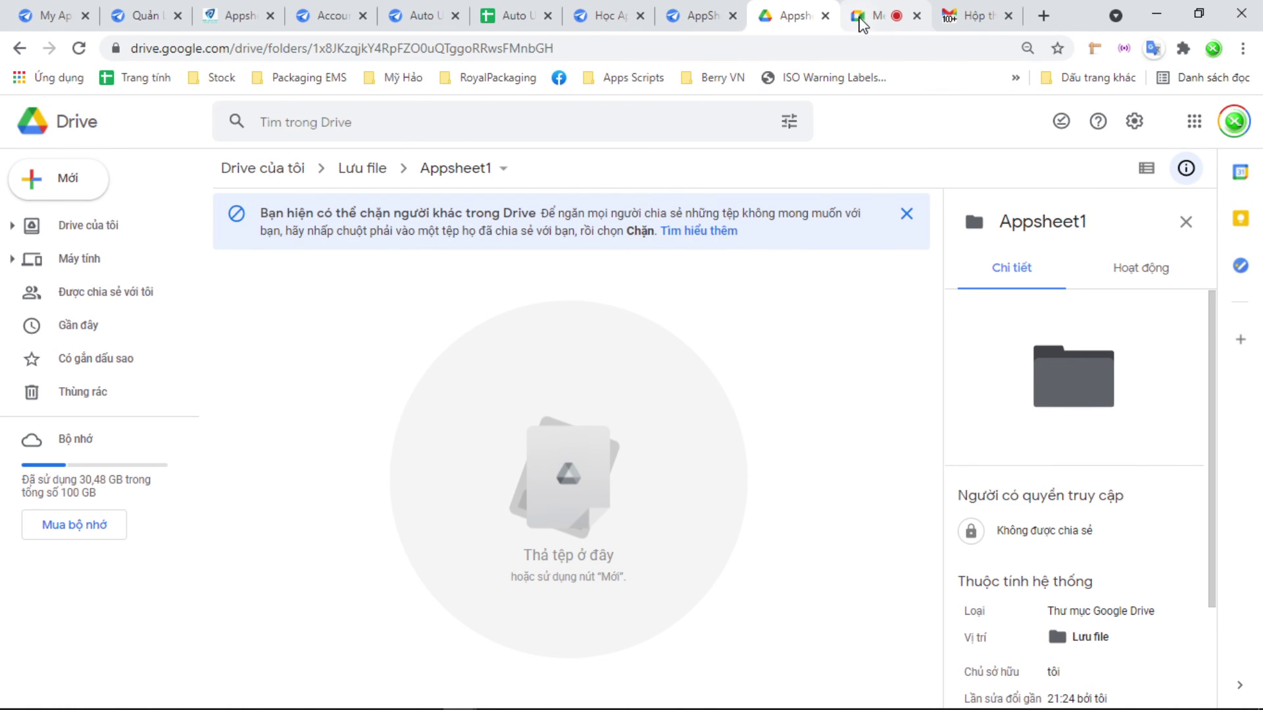
right_click(20, 48)
click(376, 303)
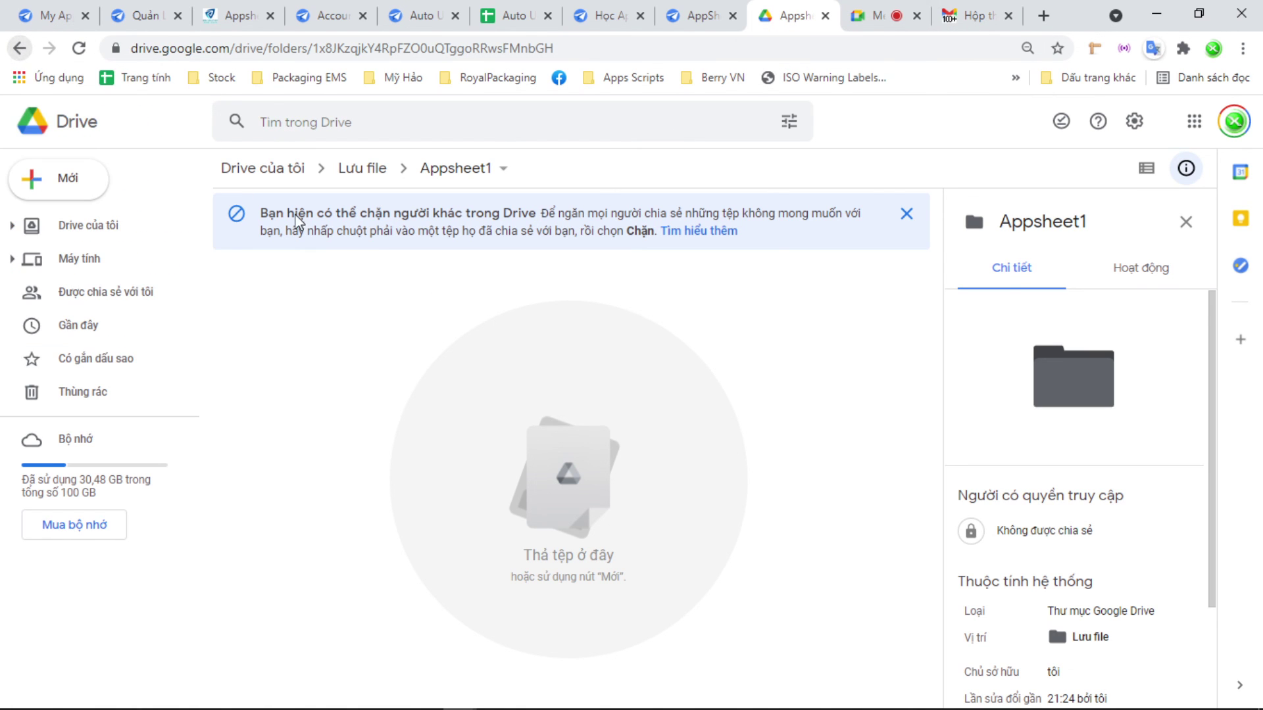
click(18, 50)
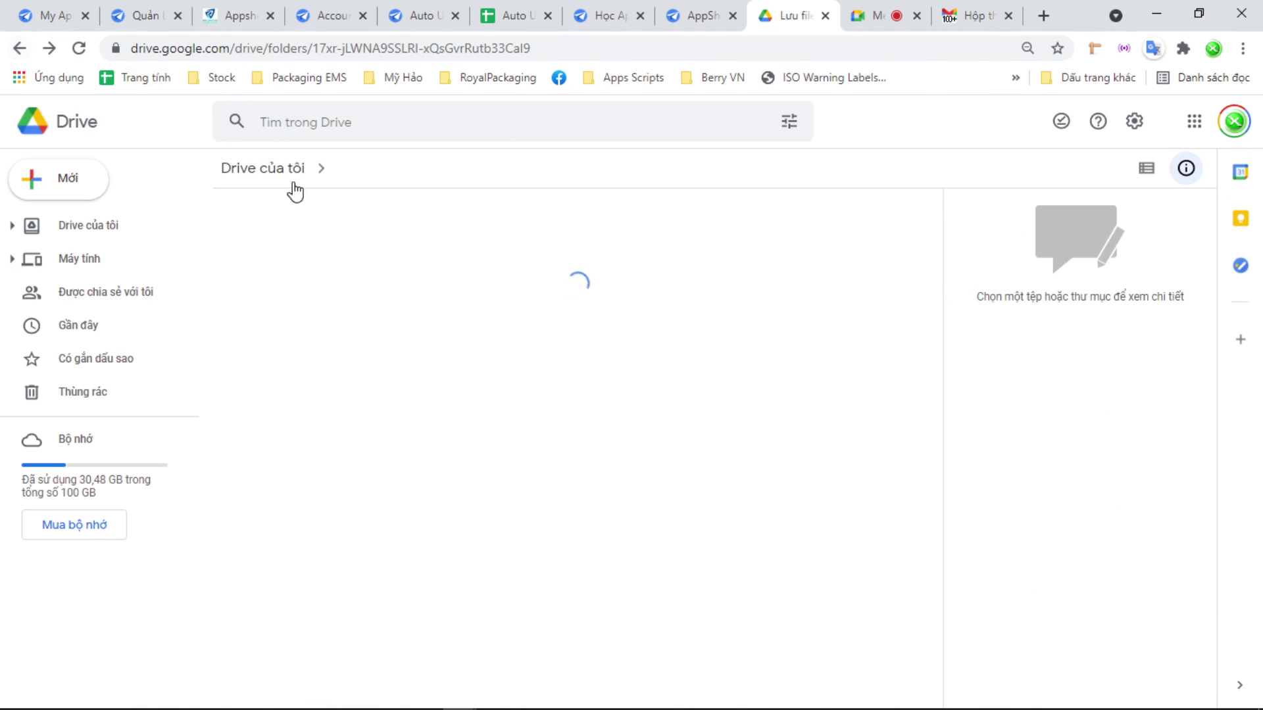
- From the top of My Drive, scroll down to the appsheet folder and open it
click(278, 172)
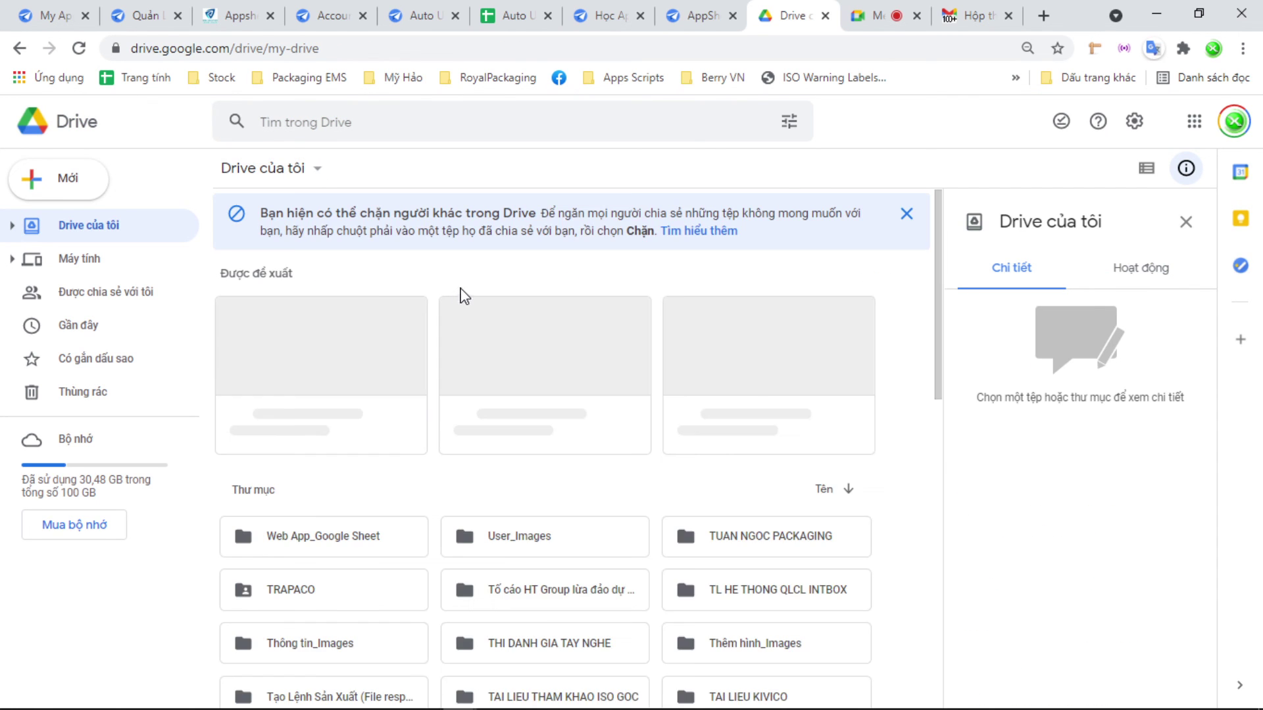
scroll(519, 408, down, 2)
scroll(513, 473, down, 4)
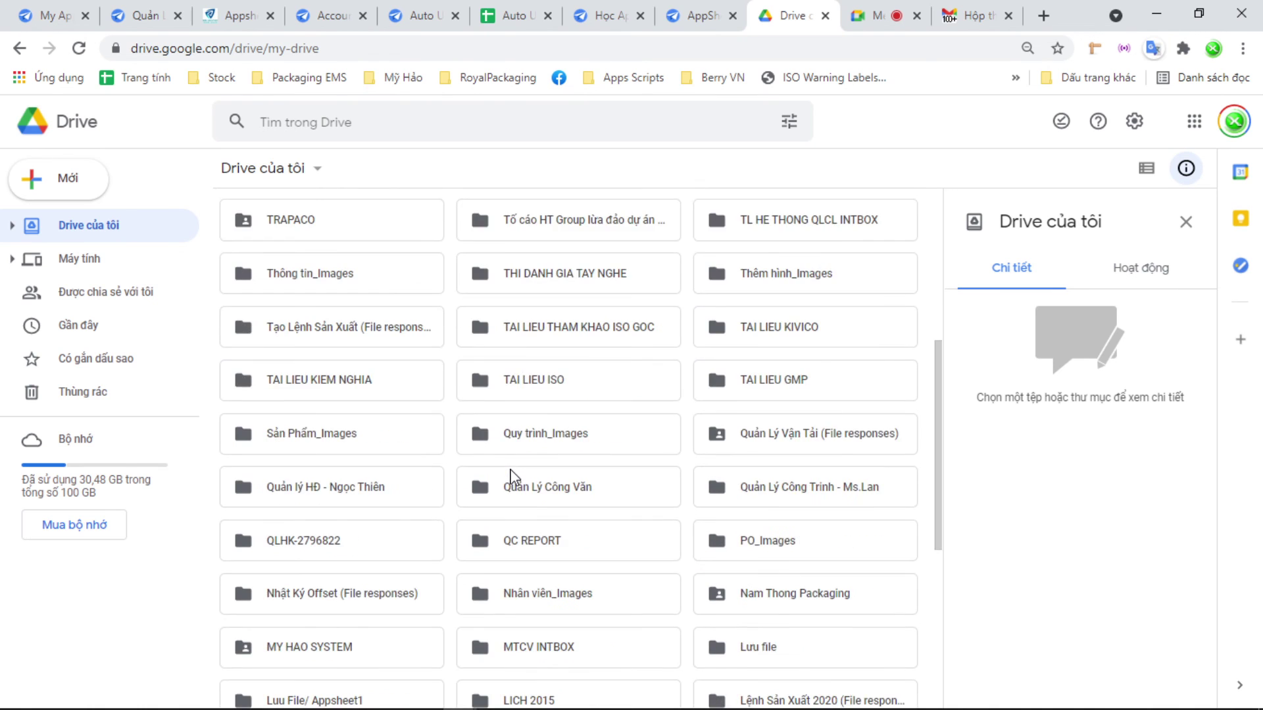
scroll(513, 472, up, 4)
scroll(514, 473, down, 1)
scroll(514, 472, down, 1)
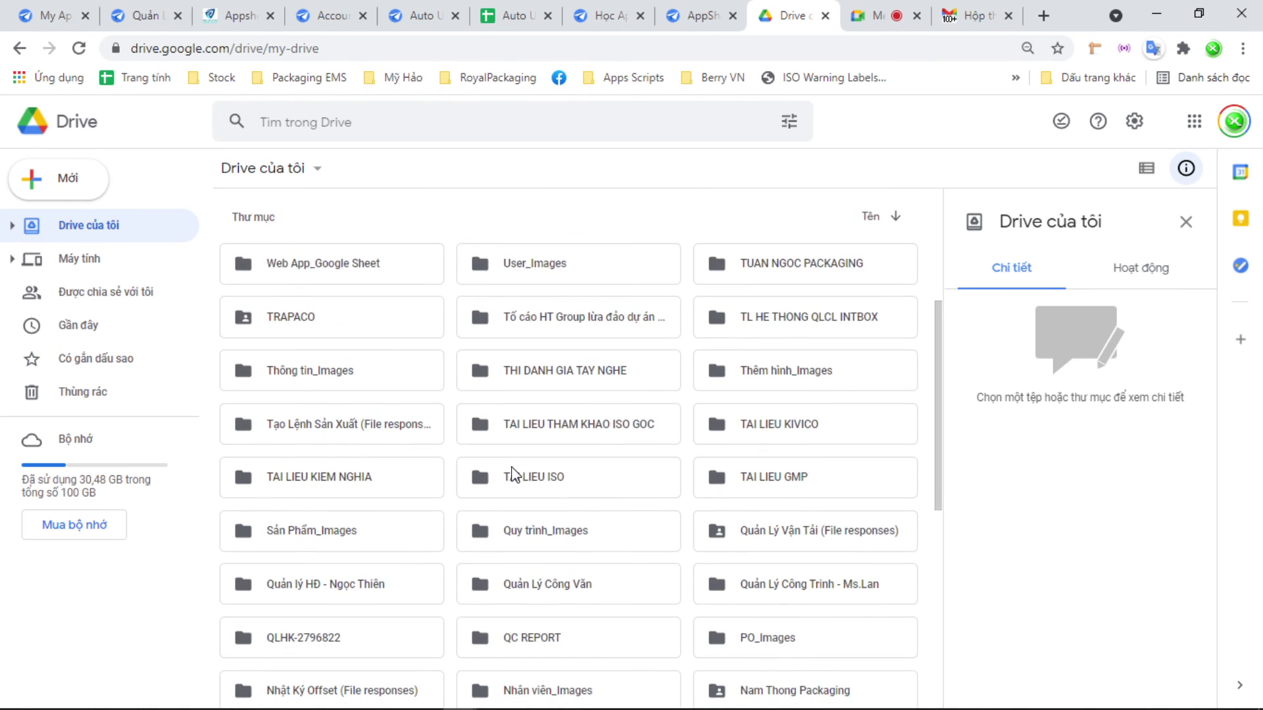
scroll(514, 472, down, 2)
scroll(514, 472, down, 2)
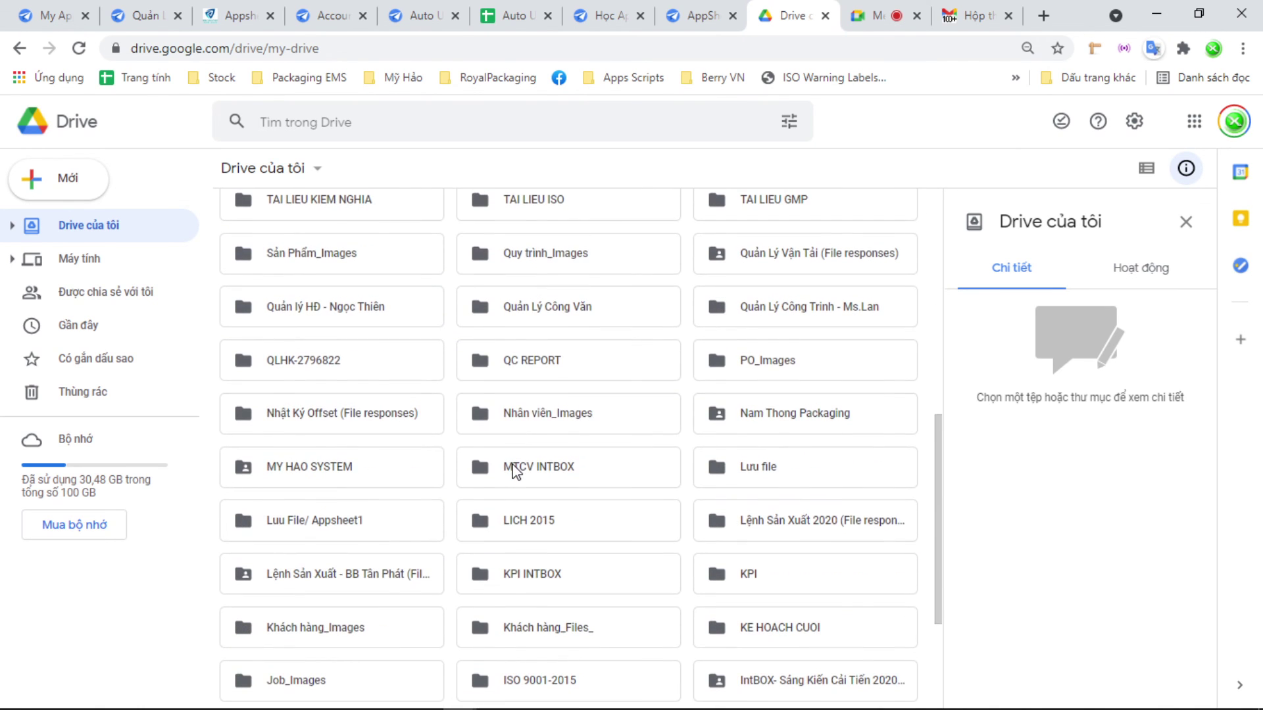
scroll(519, 471, down, 2)
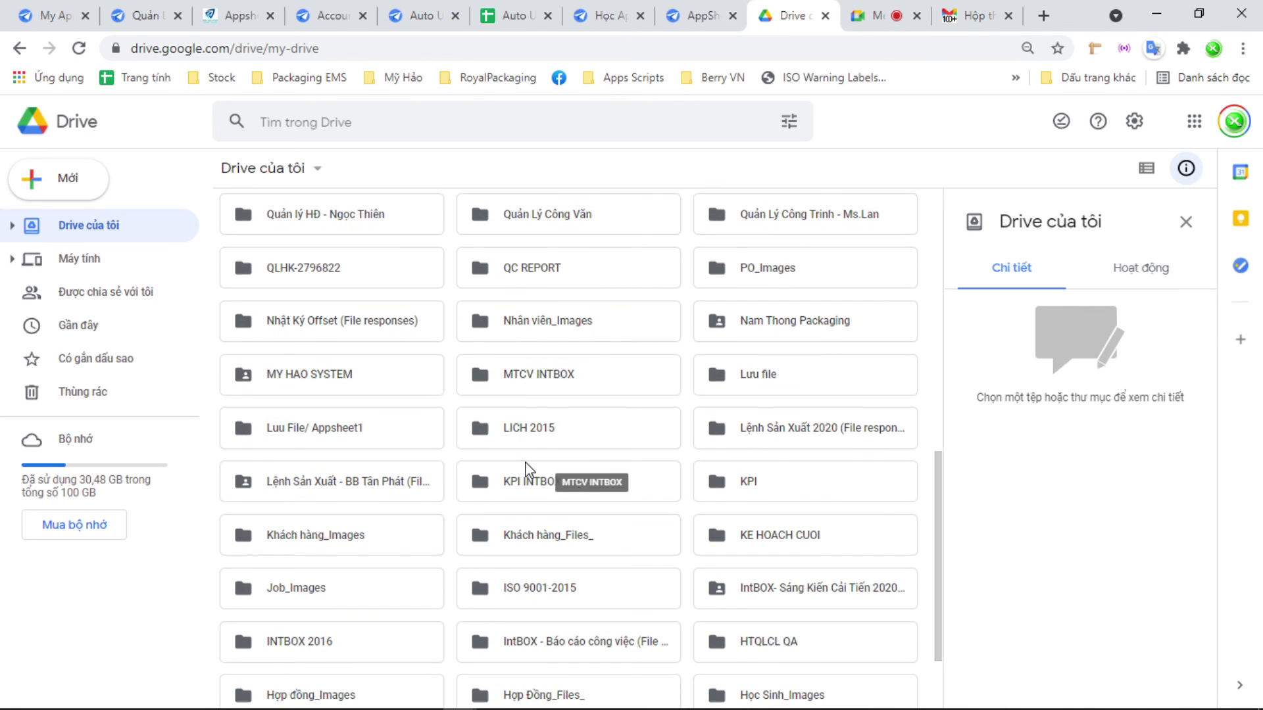
scroll(527, 465, down, 1)
scroll(527, 464, down, 3)
scroll(527, 464, down, 4)
scroll(527, 463, down, 1)
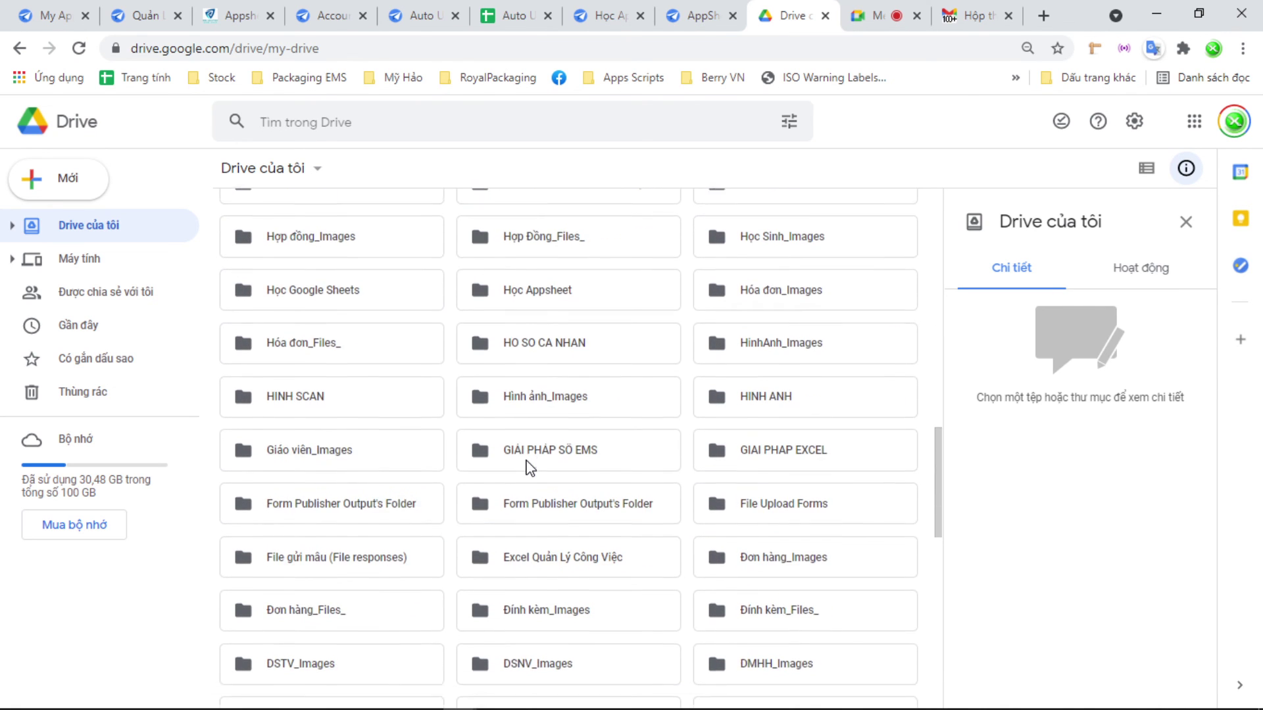
scroll(526, 460, down, 4)
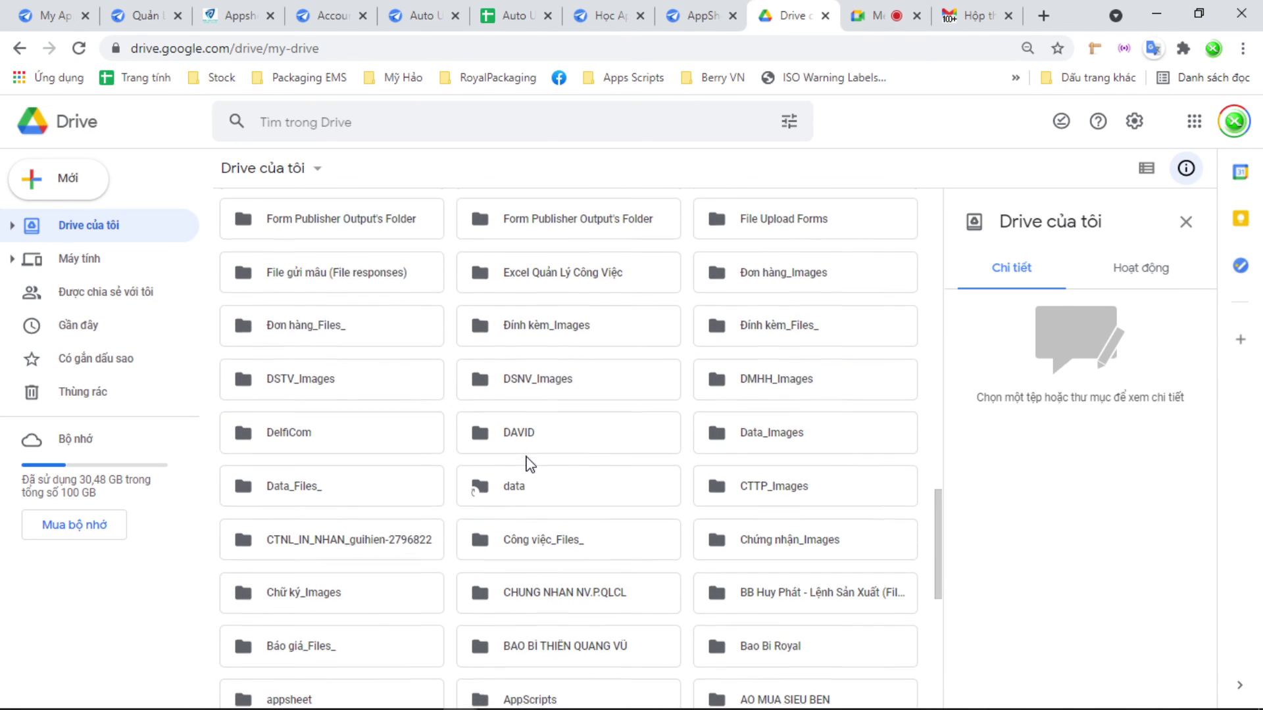
scroll(526, 460, down, 1)
click(337, 617)
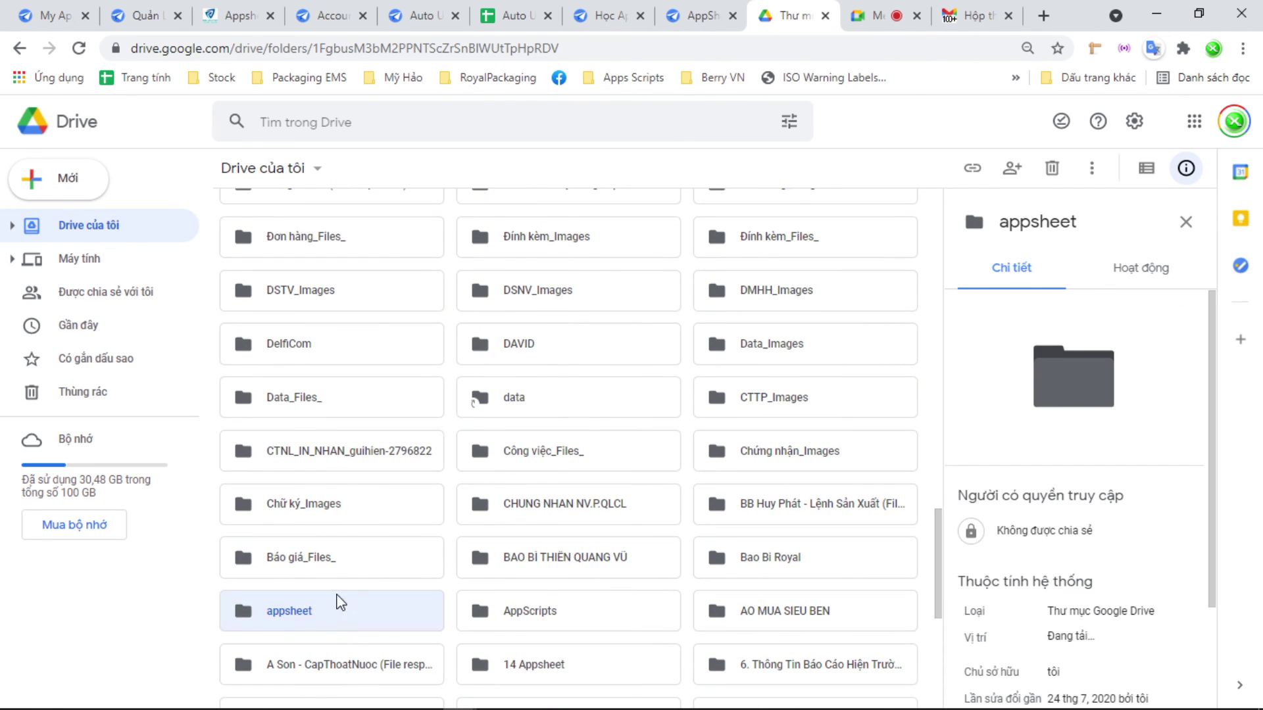
double_click(338, 617)
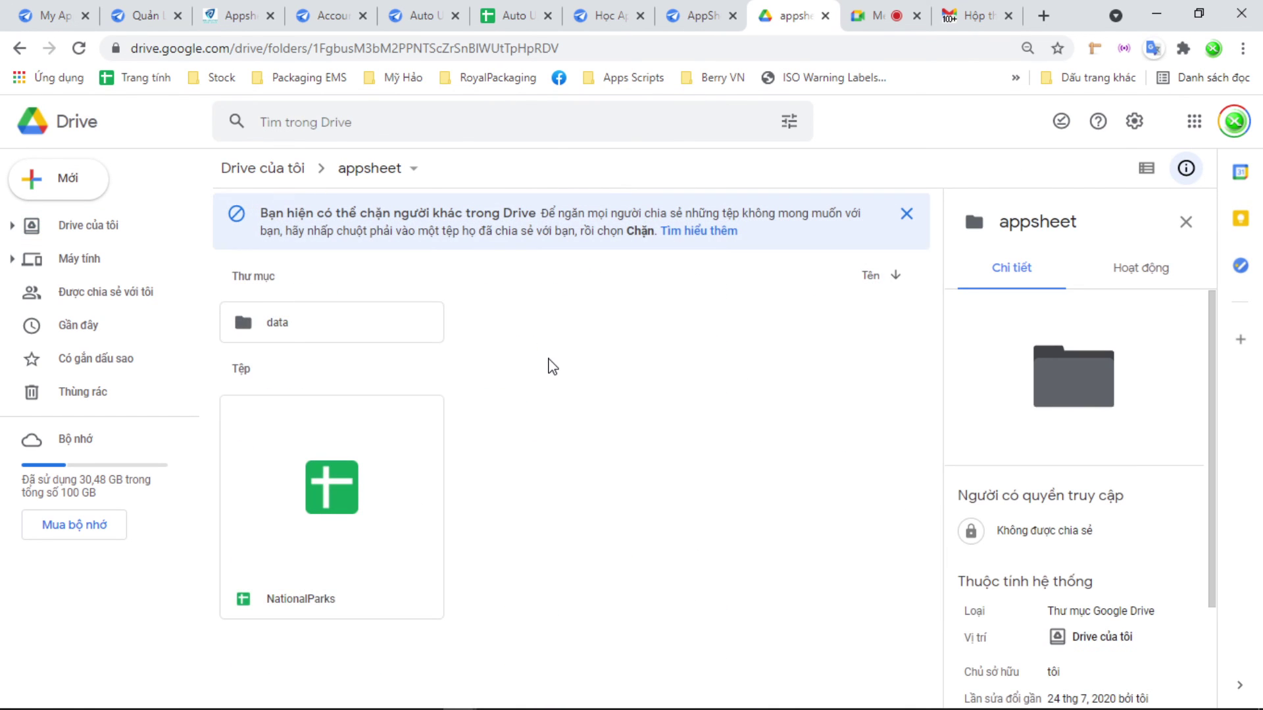
- Open the data folder and browse its app folders, briefly checking the AppSheet monitor
double_click(316, 329)
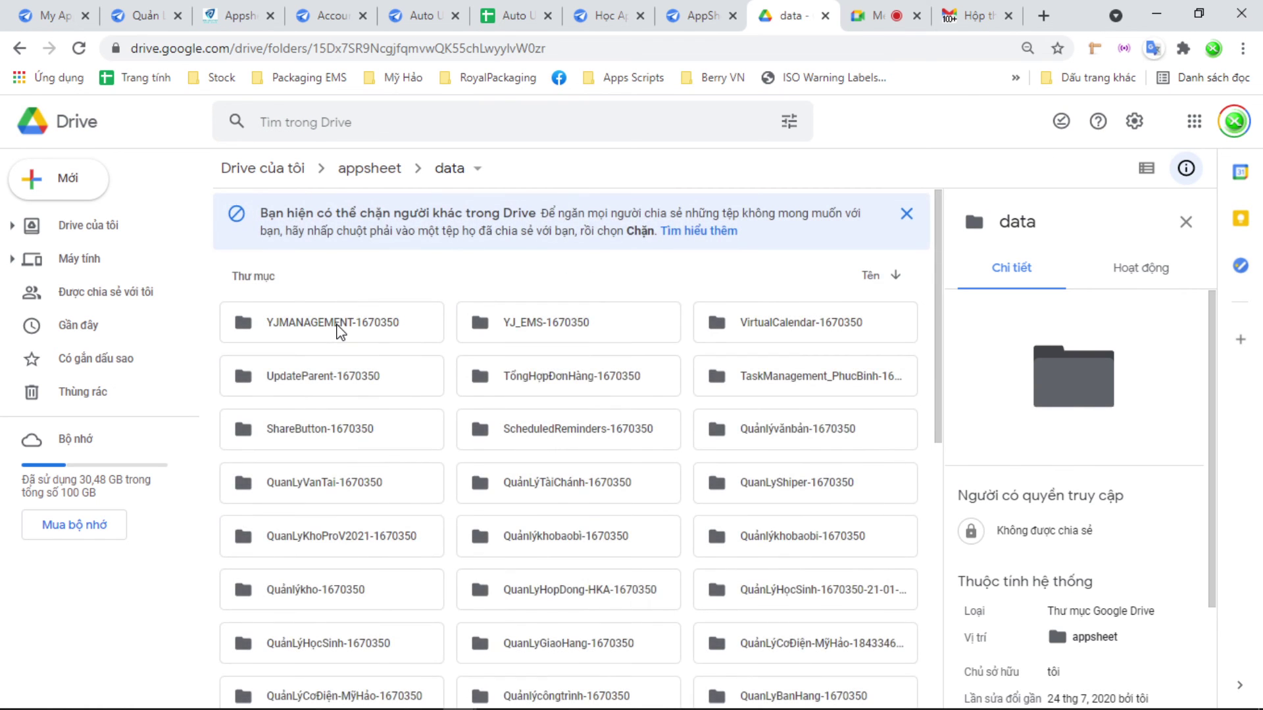
scroll(340, 331, down, 3)
scroll(340, 331, up, 3)
scroll(340, 331, down, 3)
scroll(340, 330, down, 4)
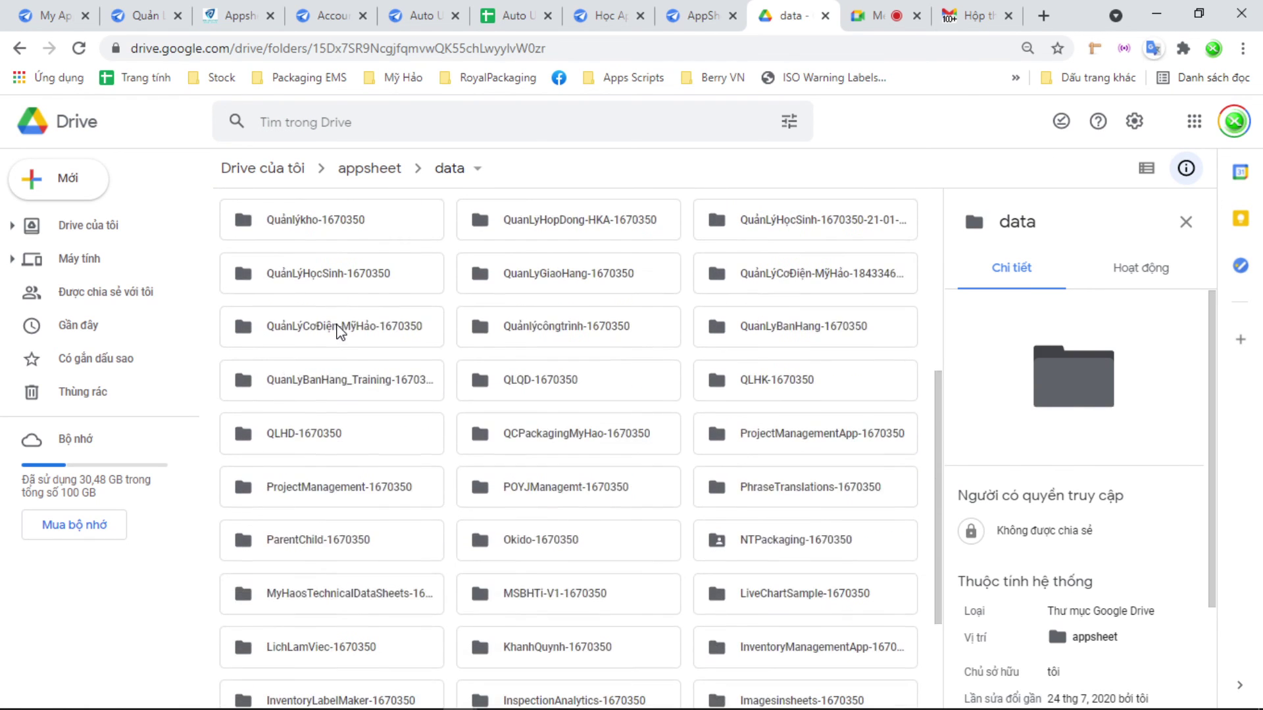
scroll(340, 331, down, 1)
scroll(338, 332, down, 2)
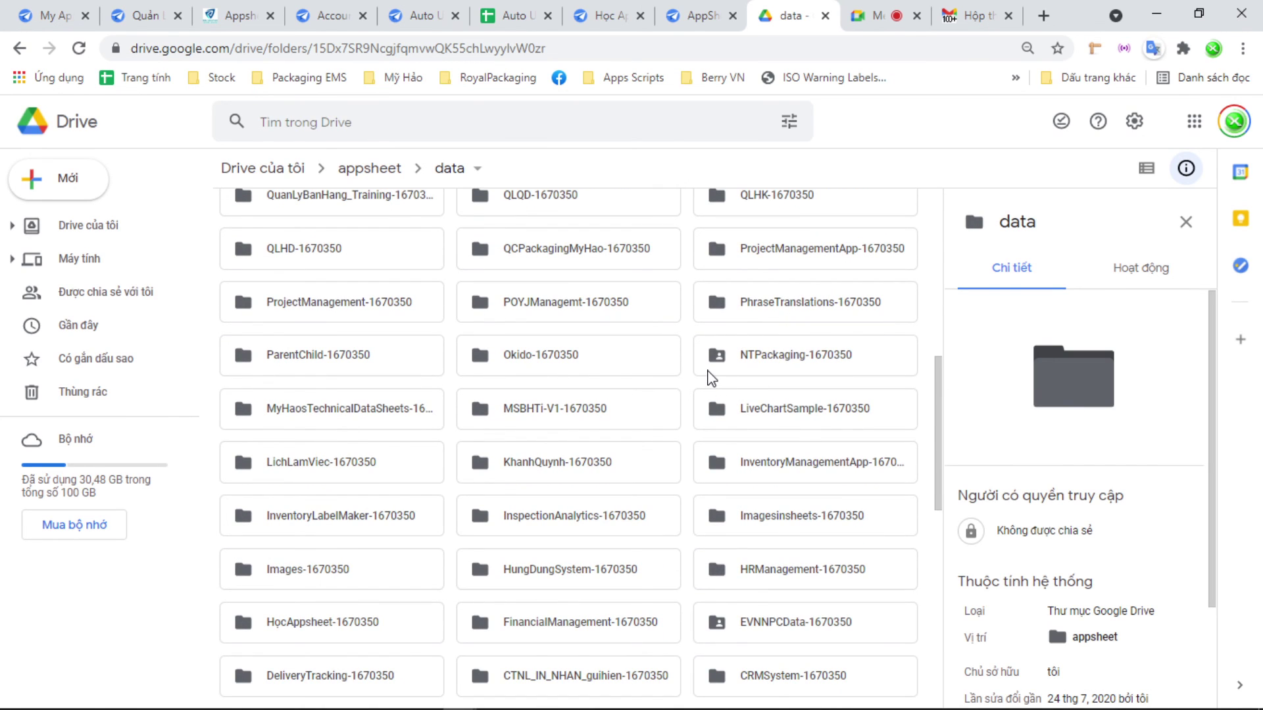
scroll(711, 377, down, 2)
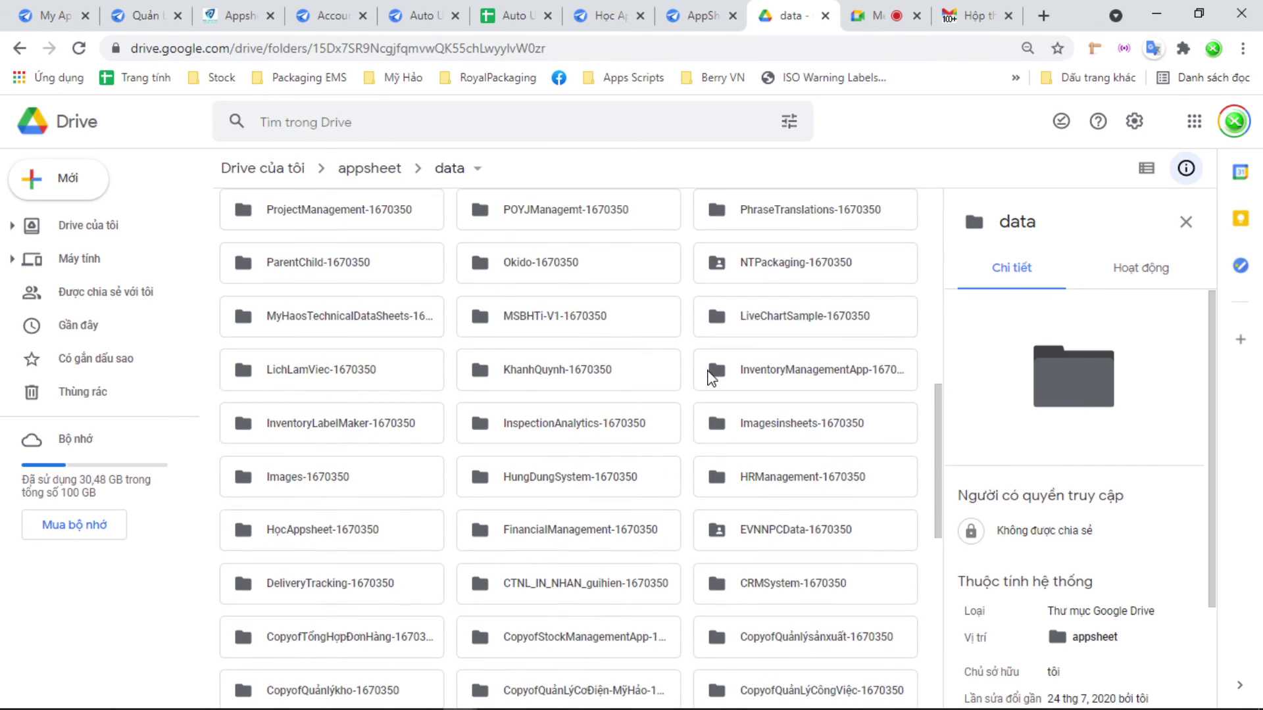
scroll(711, 376, up, 1)
scroll(711, 377, up, 2)
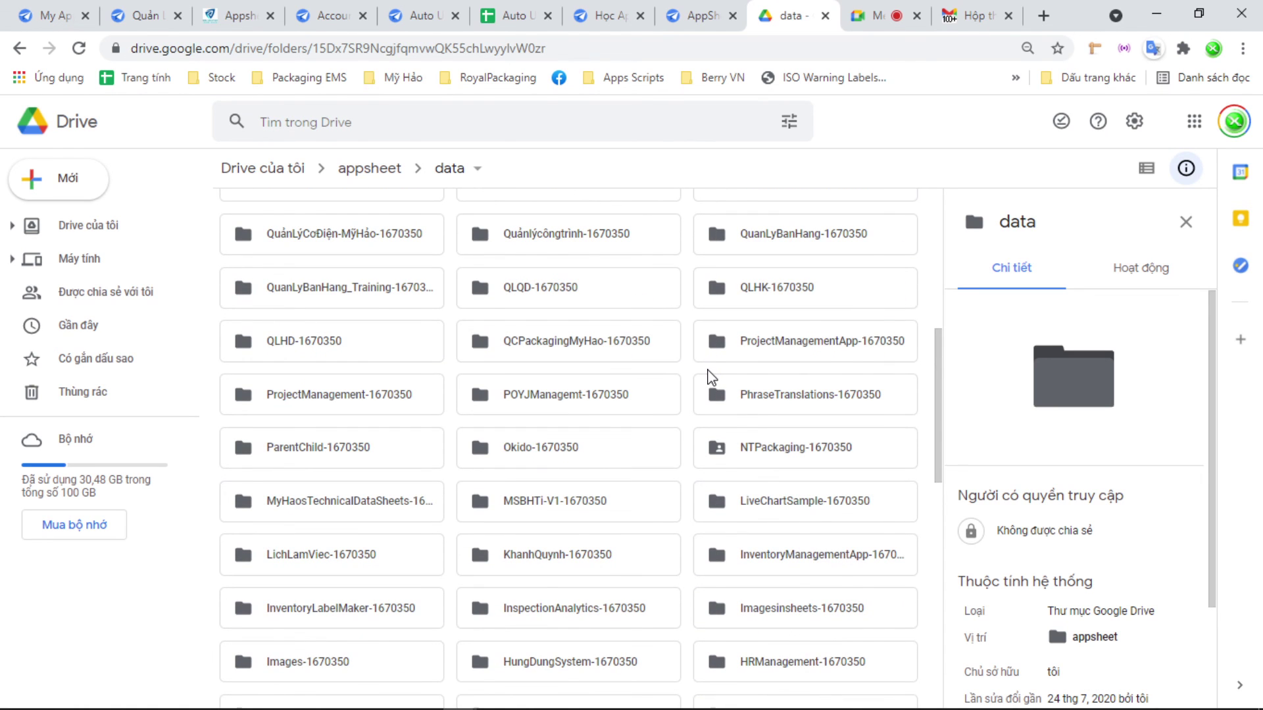
click(701, 14)
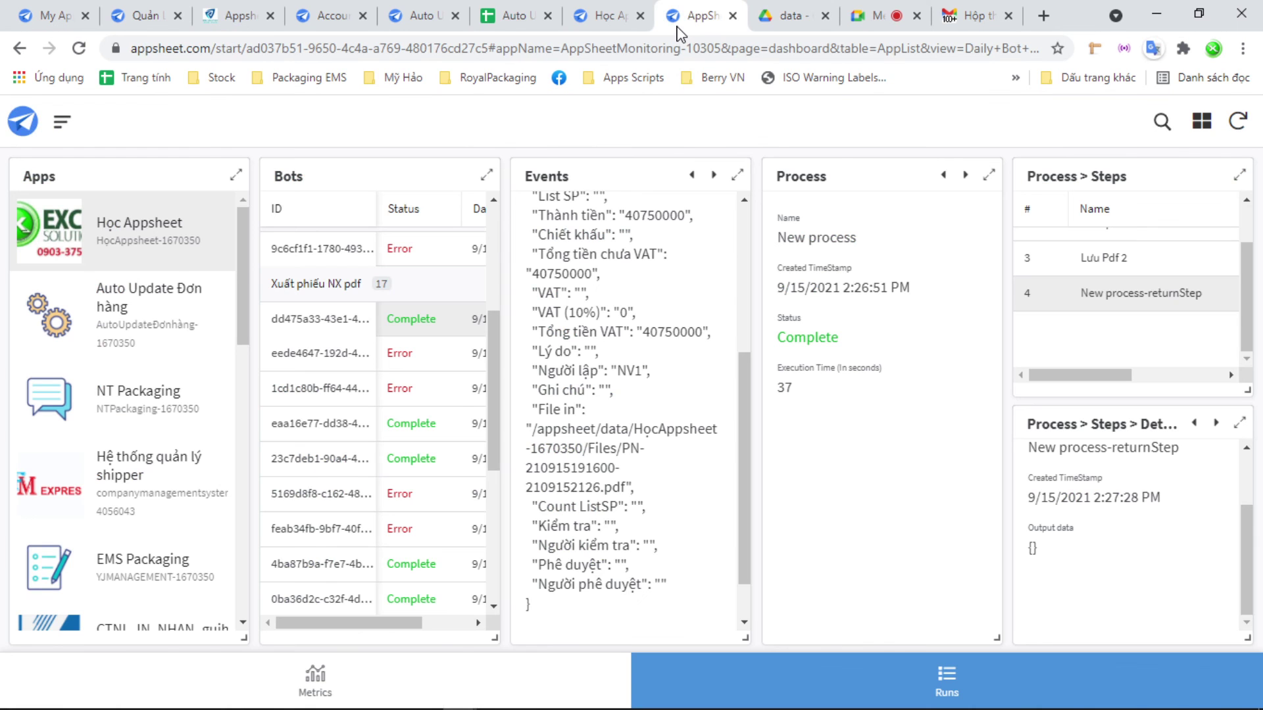
click(606, 16)
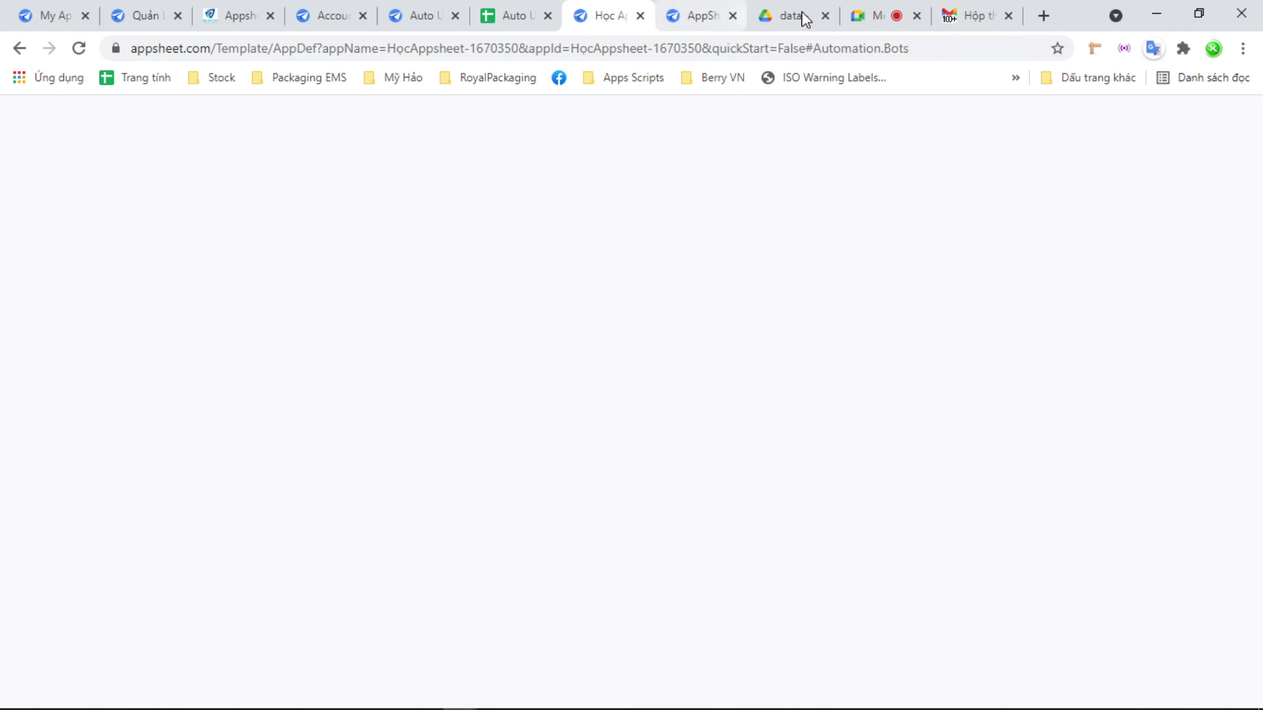
click(796, 15)
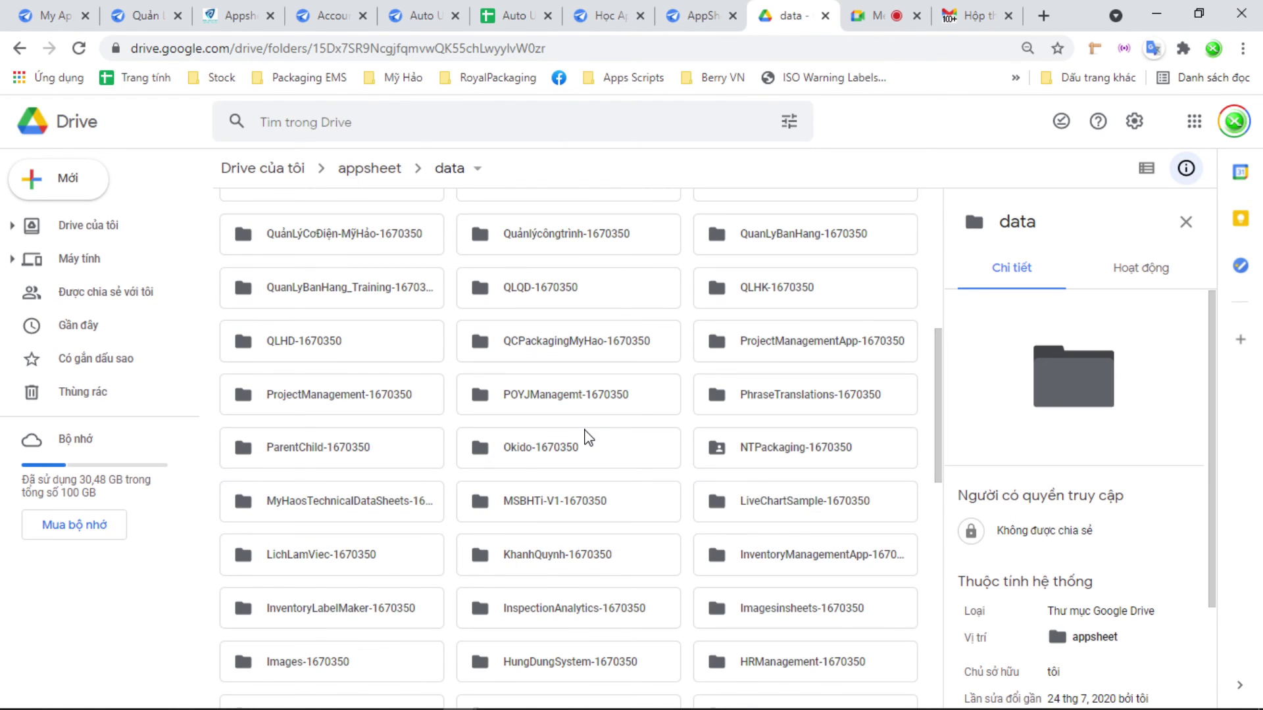
- Browse the data folder's app folders, selecting Images-1670350 along the way
scroll(584, 437, up, 2)
scroll(588, 437, up, 3)
scroll(587, 436, up, 2)
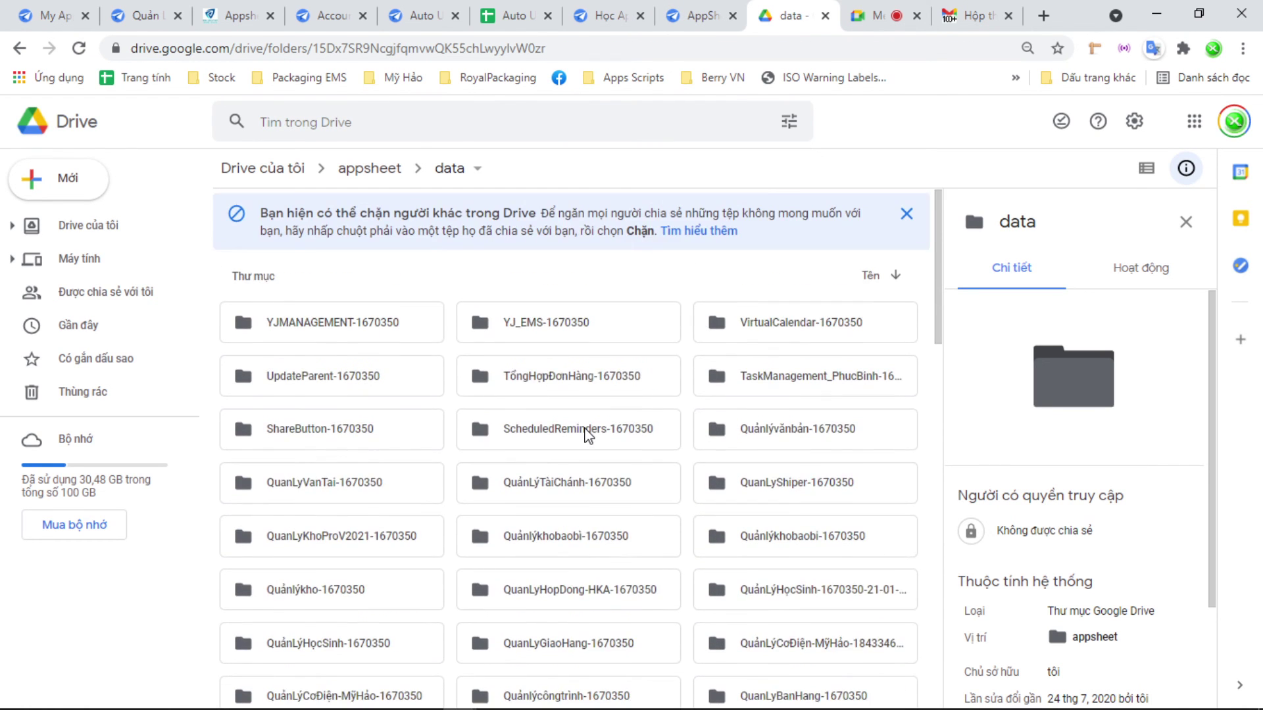
scroll(584, 436, down, 2)
scroll(586, 436, down, 2)
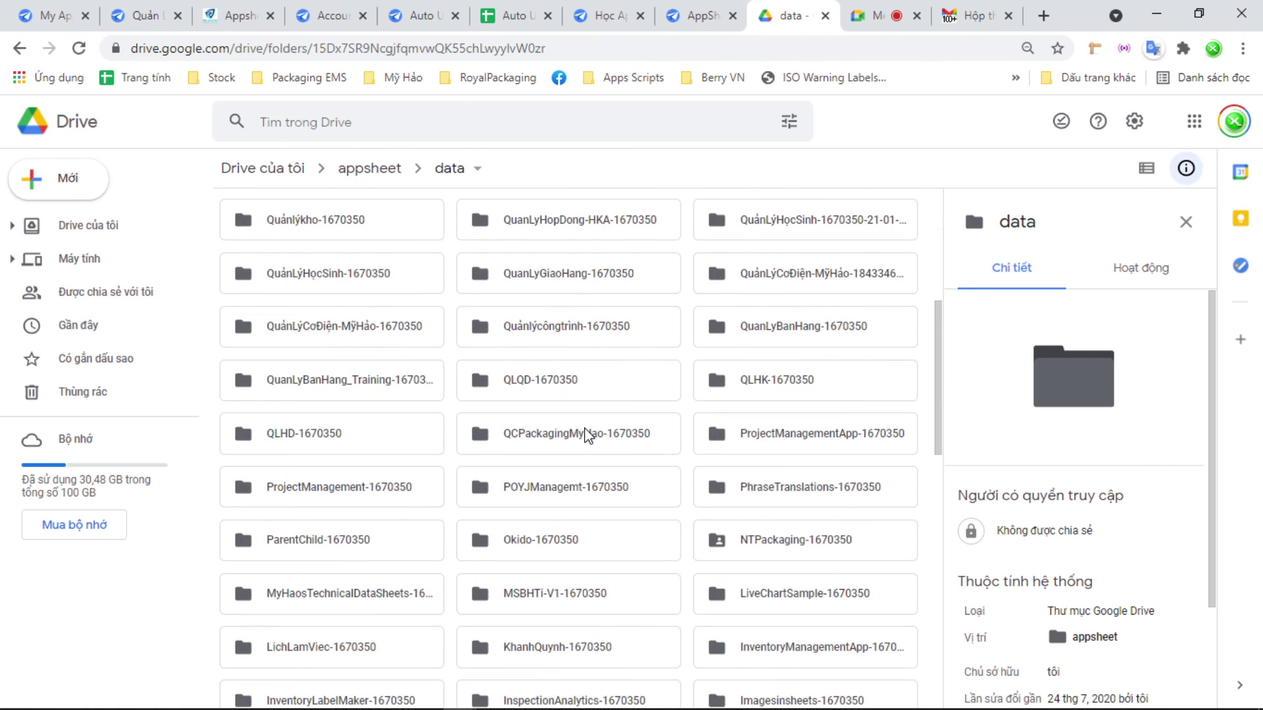
scroll(587, 436, down, 3)
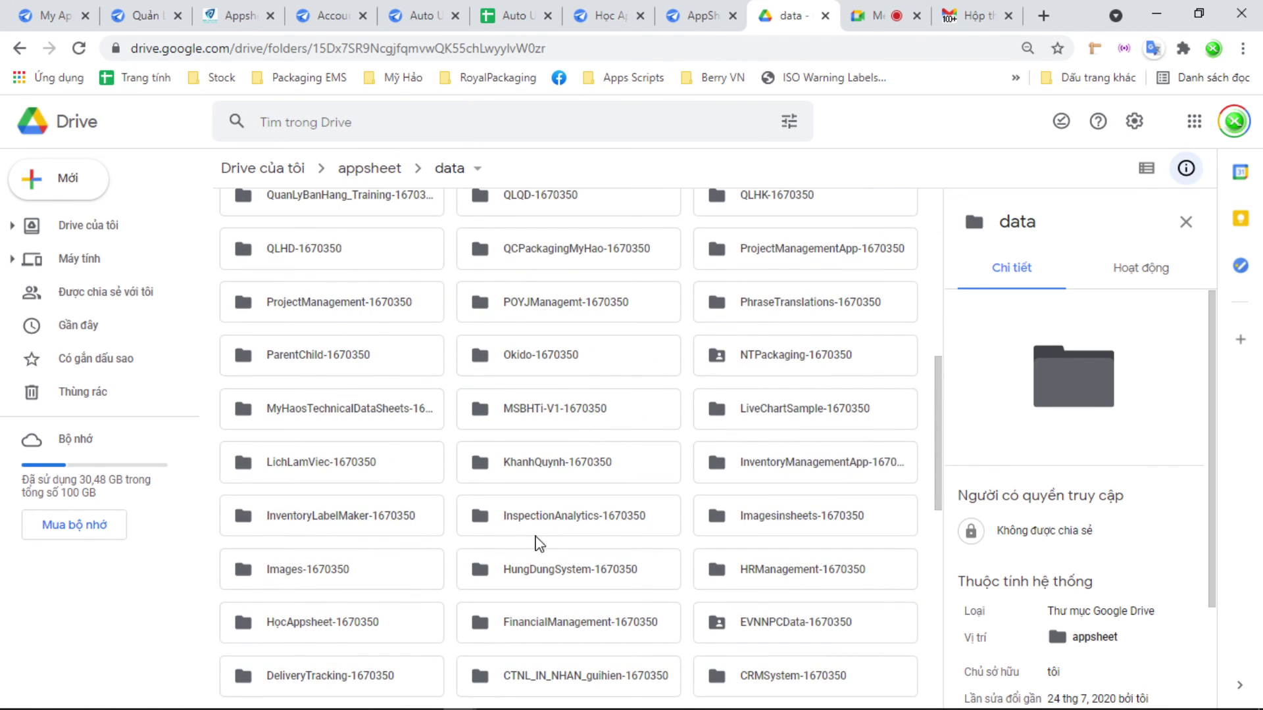
click(373, 568)
scroll(622, 565, down, 2)
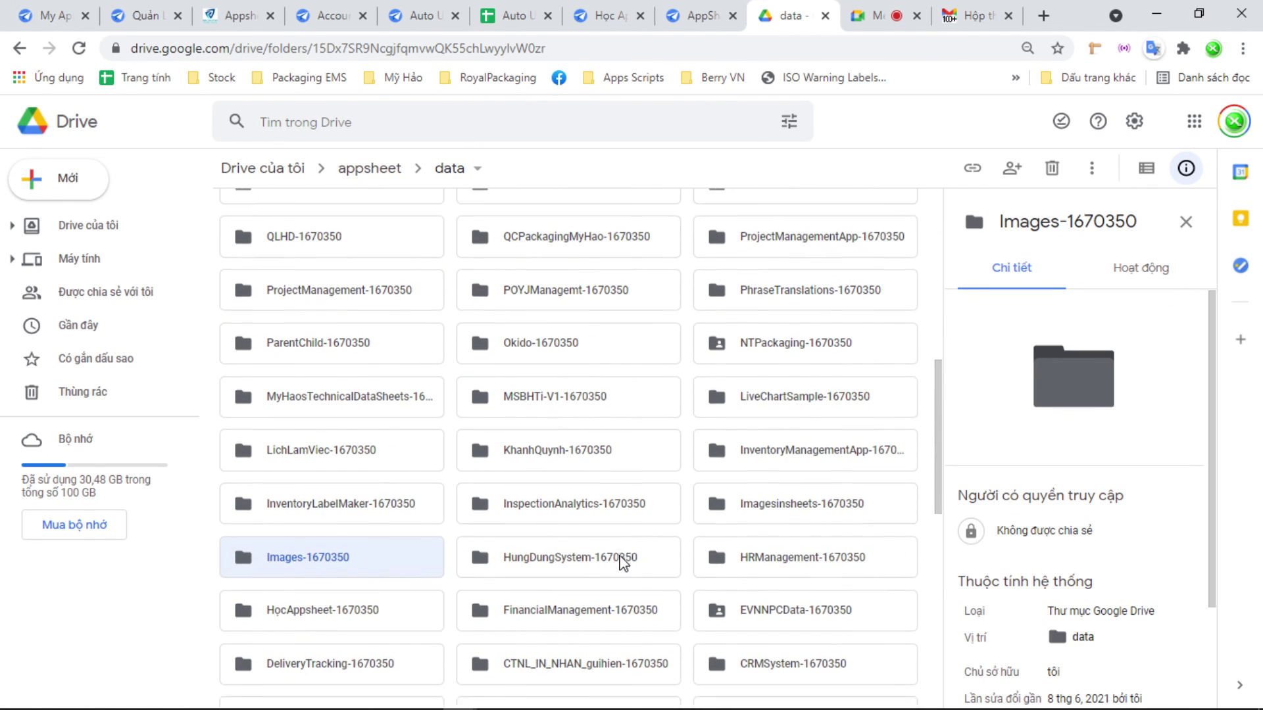
scroll(621, 564, down, 1)
scroll(622, 565, down, 1)
scroll(623, 566, down, 2)
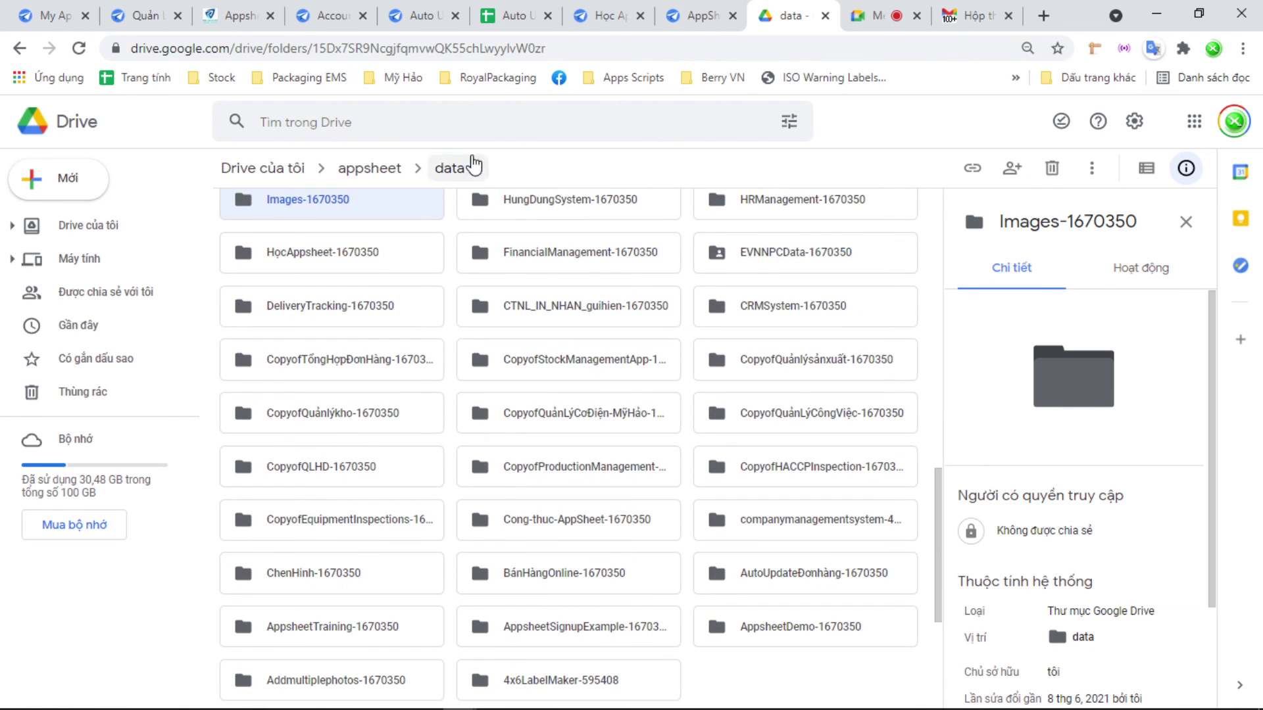
- Search Drive for 'học' and open the HocAppsheet-1670350 folder
click(453, 120)
text(hocj)
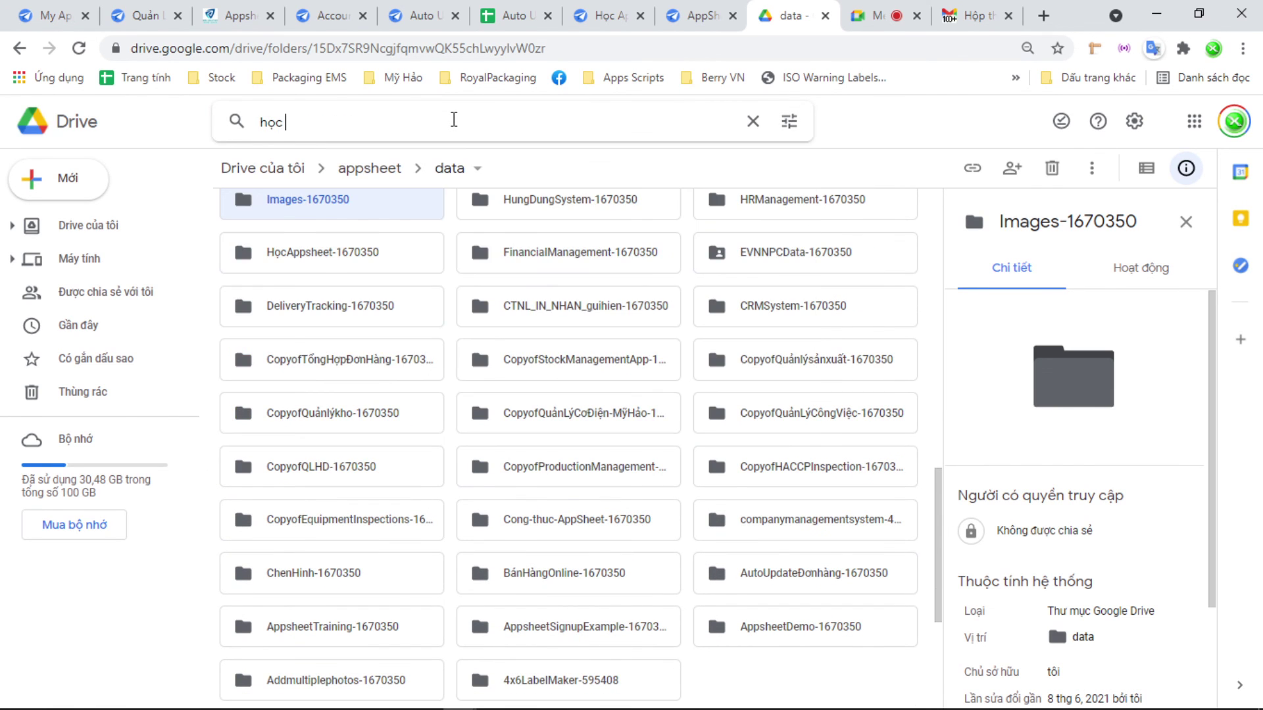
scroll(330, 485, down, 1)
scroll(330, 485, down, 3)
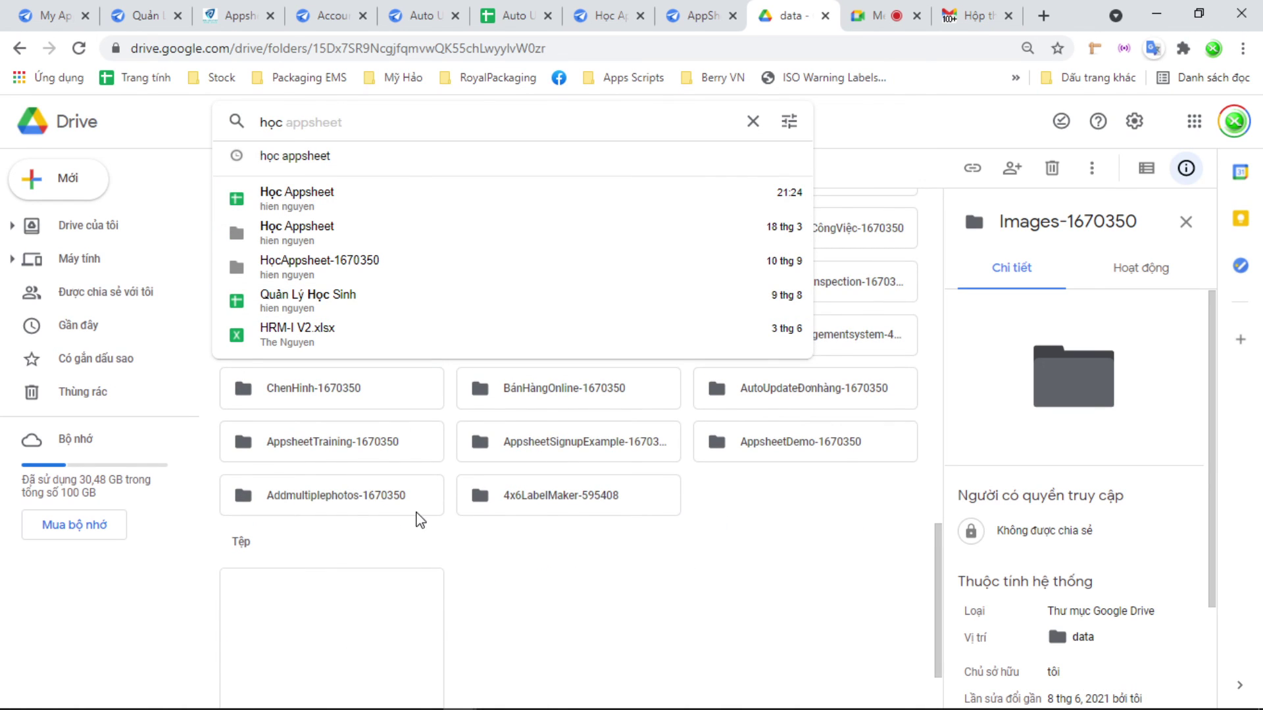
scroll(421, 516, up, 2)
scroll(424, 516, up, 2)
scroll(428, 513, up, 2)
scroll(429, 507, up, 2)
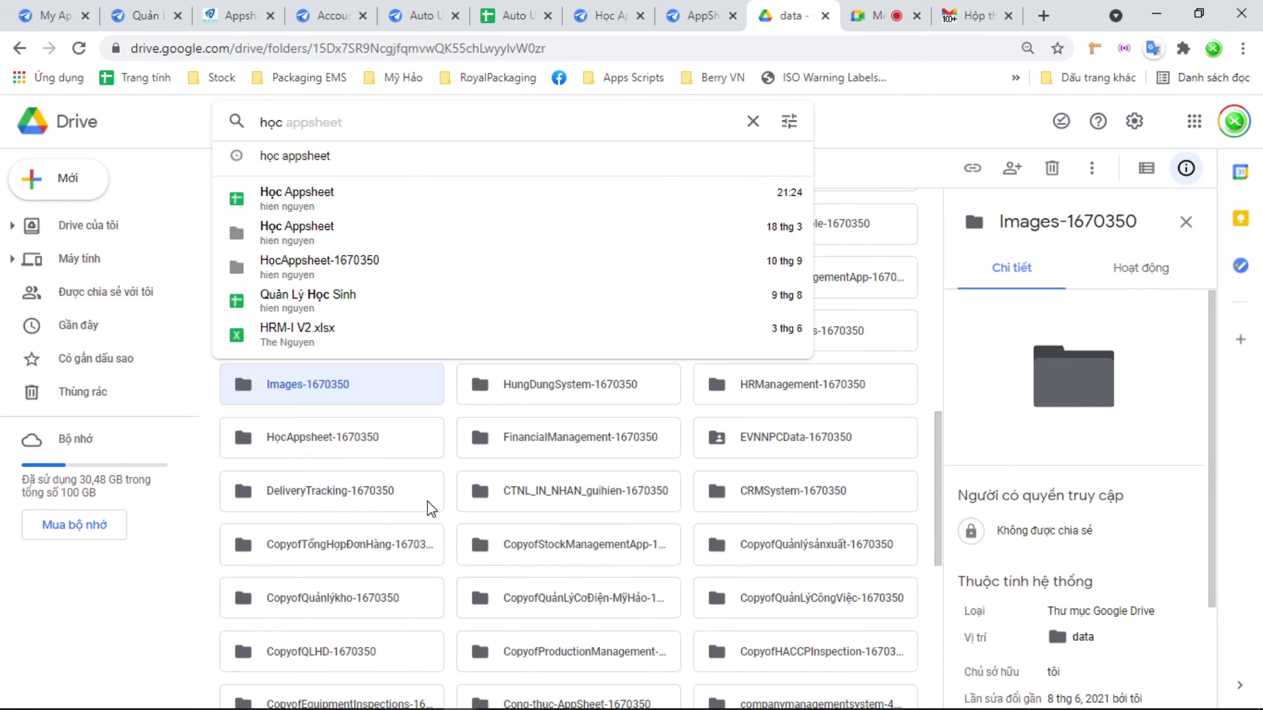
click(349, 453)
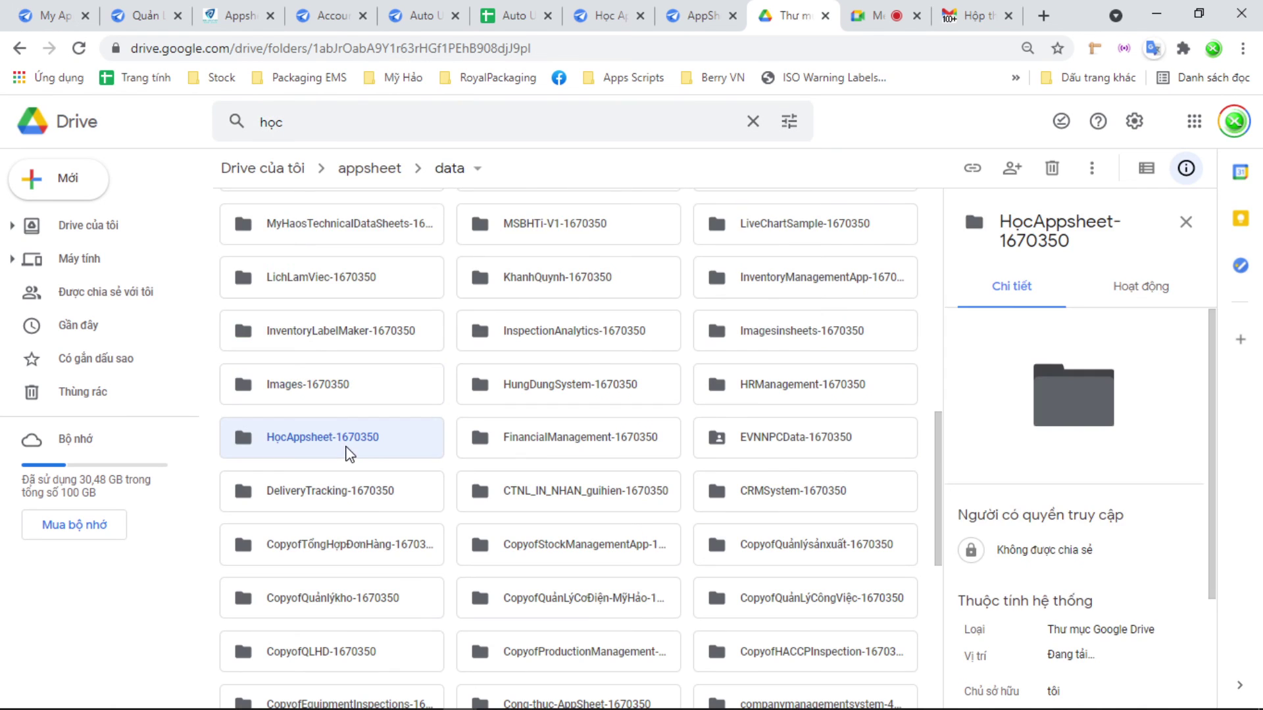
double_click(348, 452)
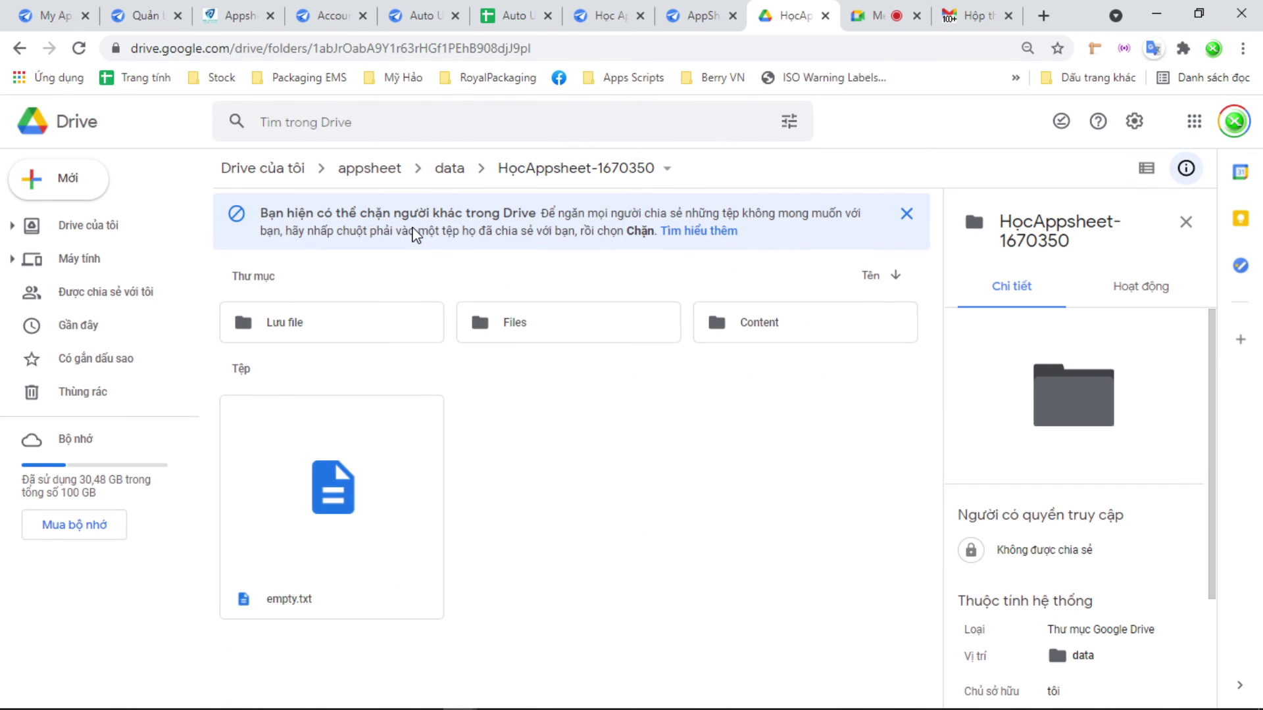
- Open Lưu file and then its Appsheet1 subfolder to find the exported PDF
click(353, 324)
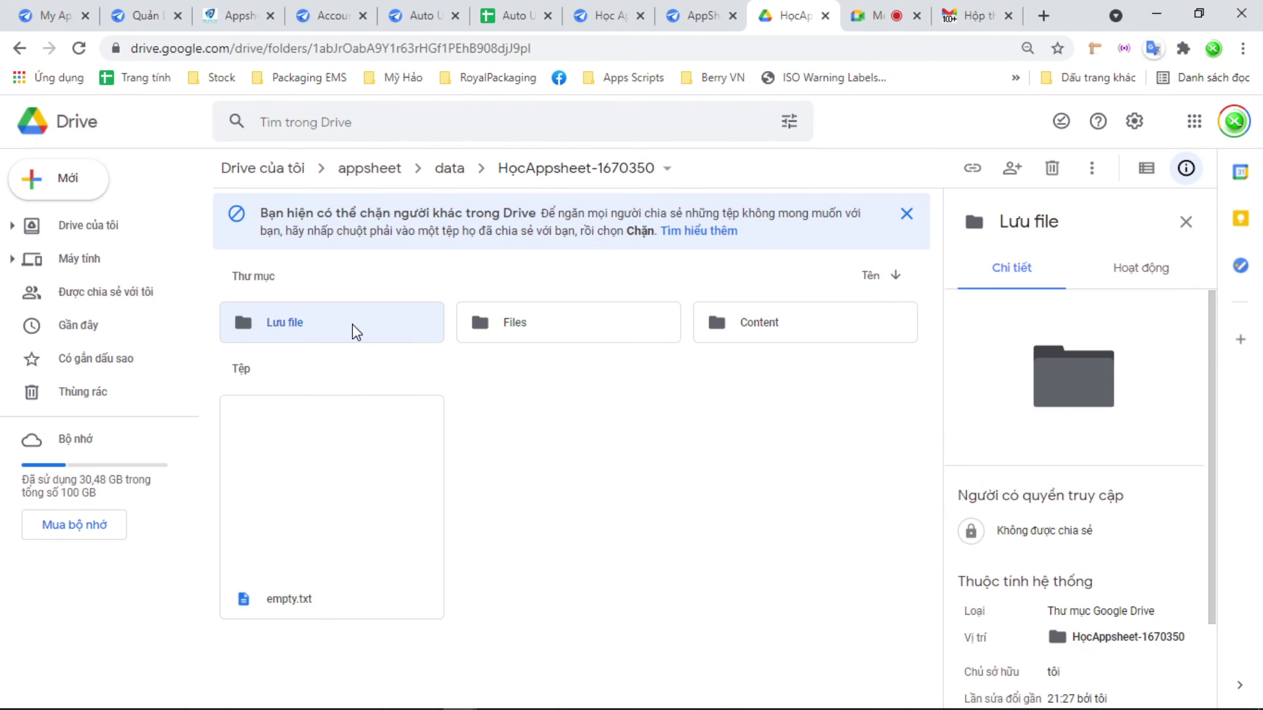
double_click(356, 331)
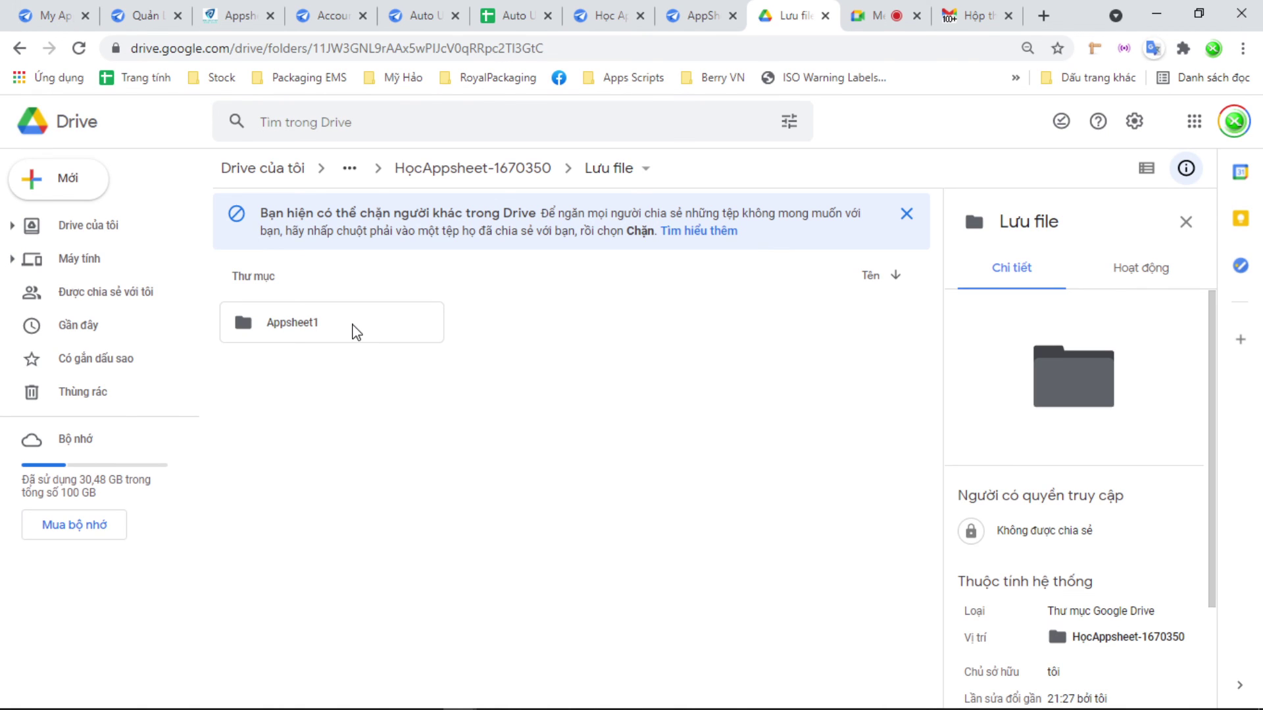
click(356, 331)
double_click(356, 331)
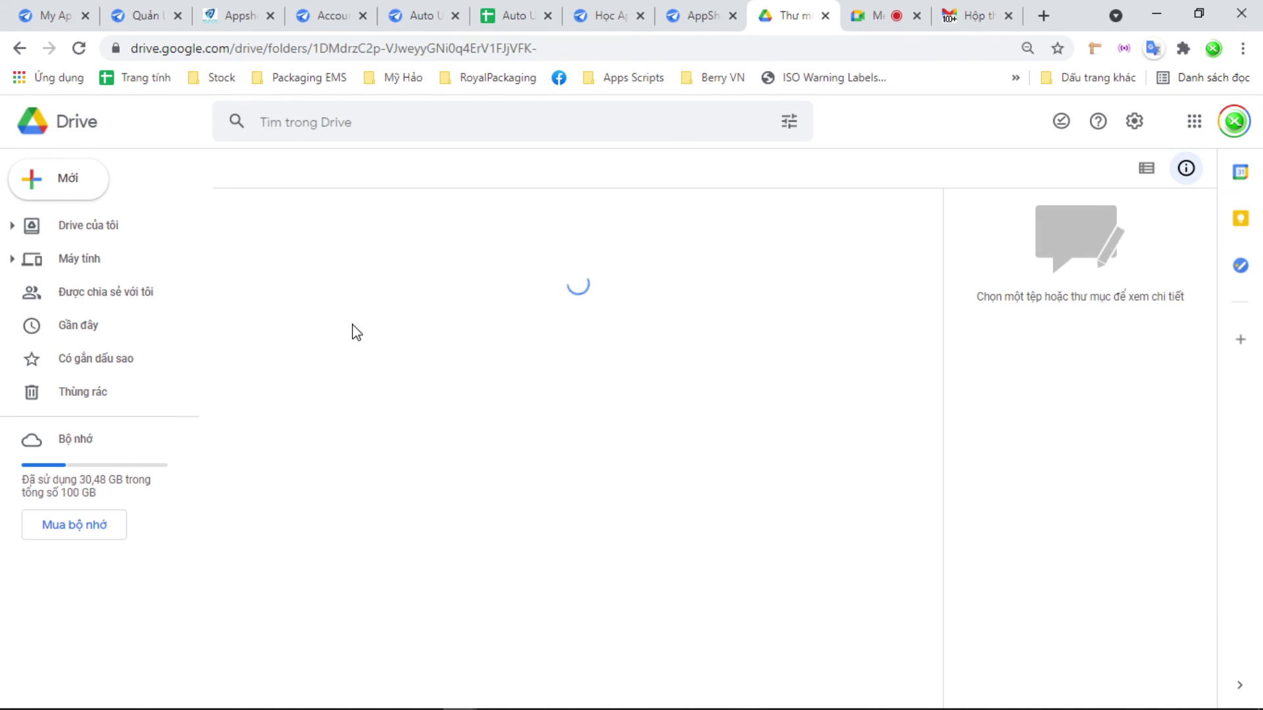
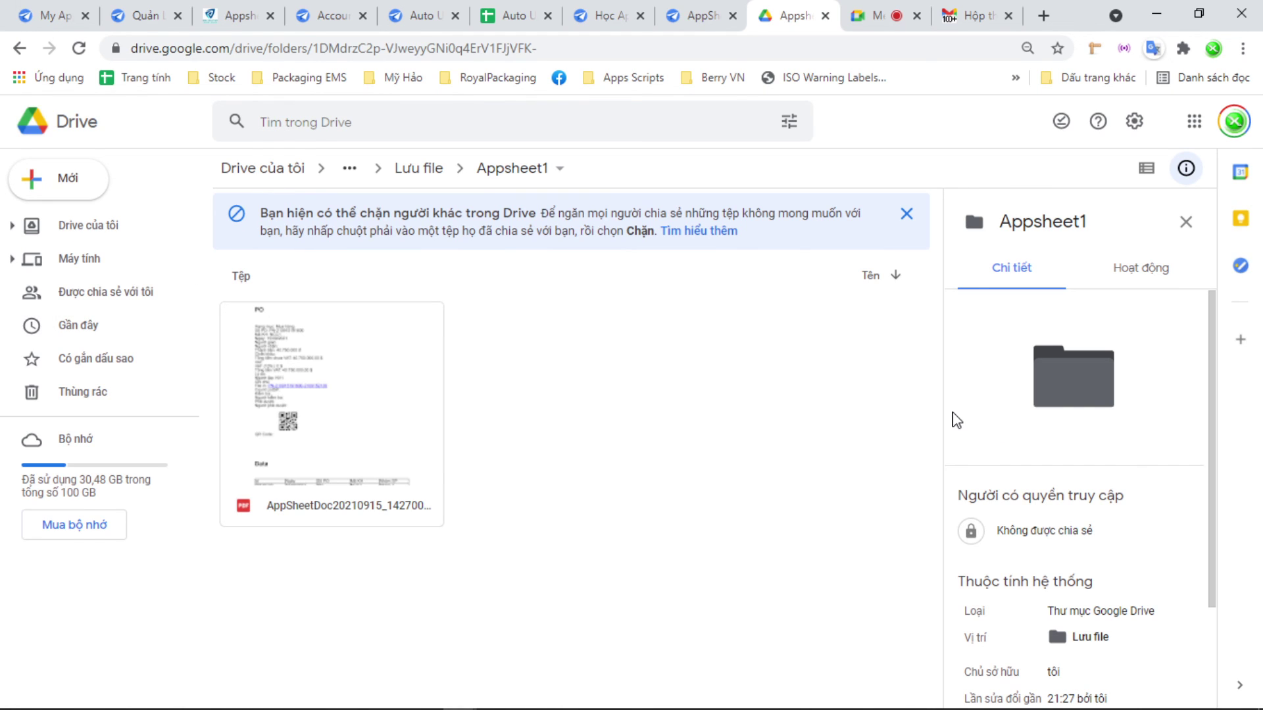
- View the generated 39 KB report PDF's details in Appsheet1, then return to the Học Appsheet editor
click(365, 421)
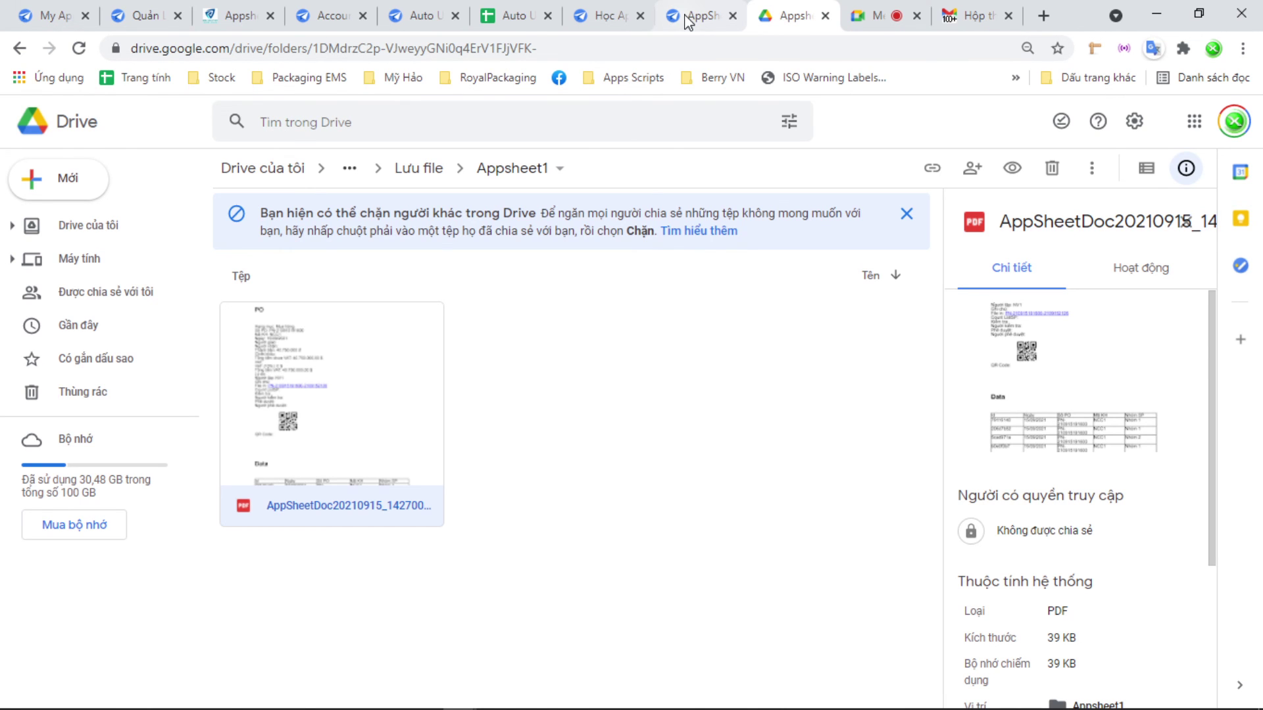
click(593, 20)
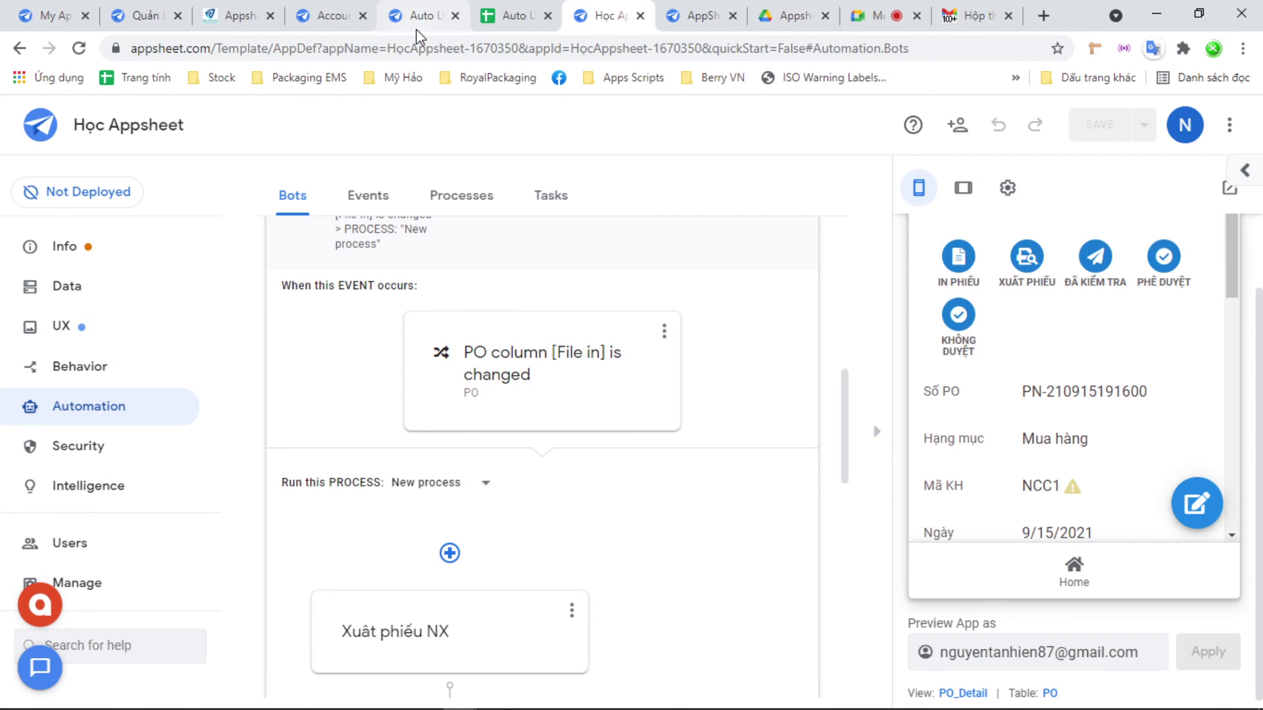
- Check the account settings' default folder path, /appsheet/data
click(416, 29)
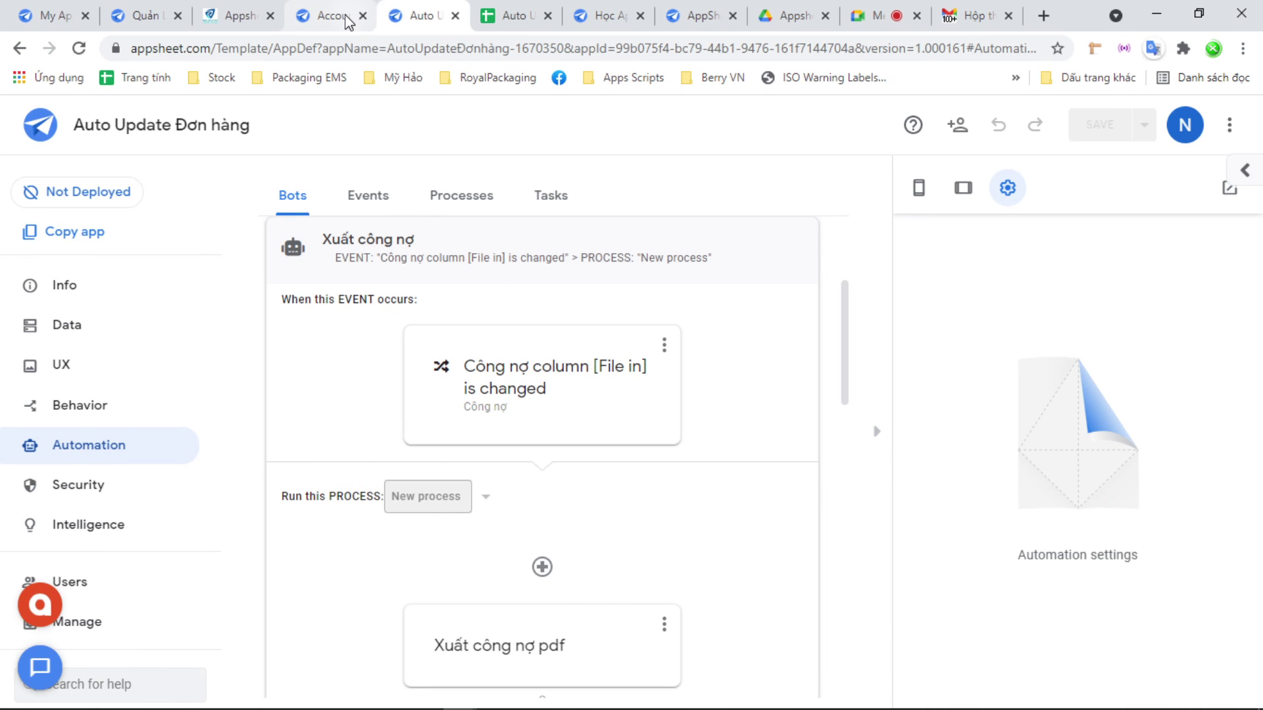
click(348, 22)
scroll(309, 217, up, 4)
scroll(290, 290, down, 4)
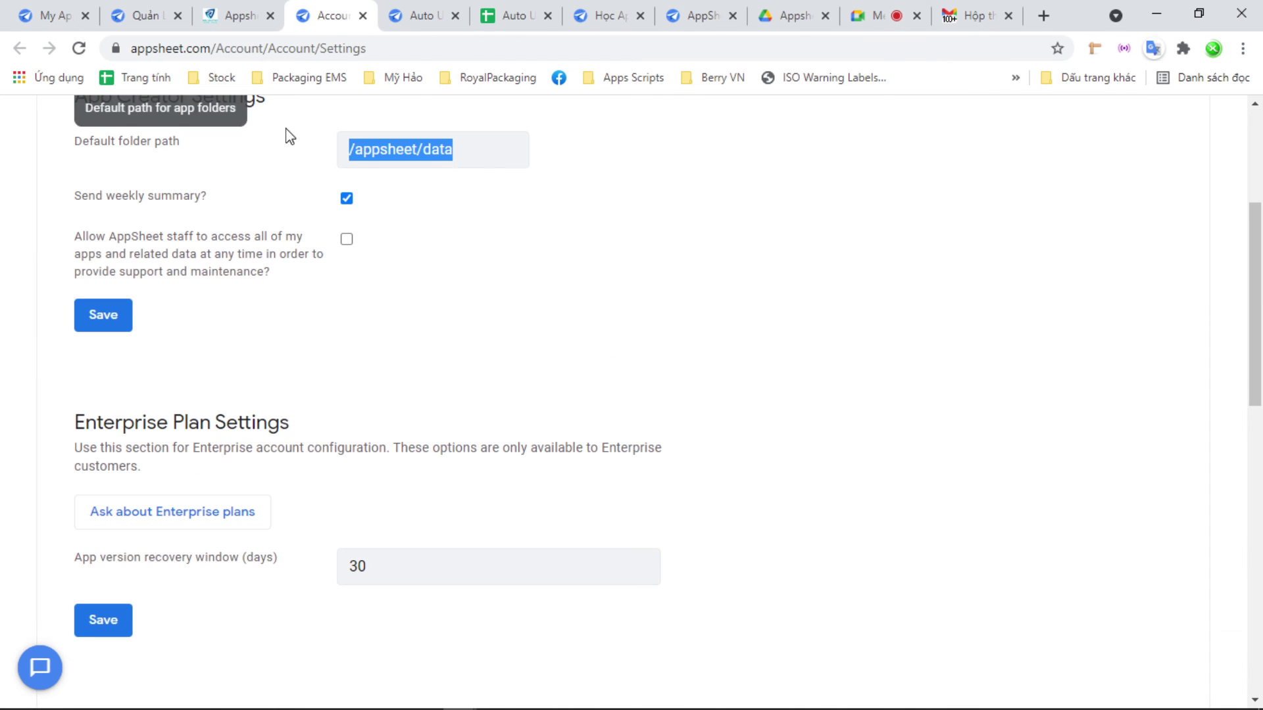
scroll(487, 217, up, 3)
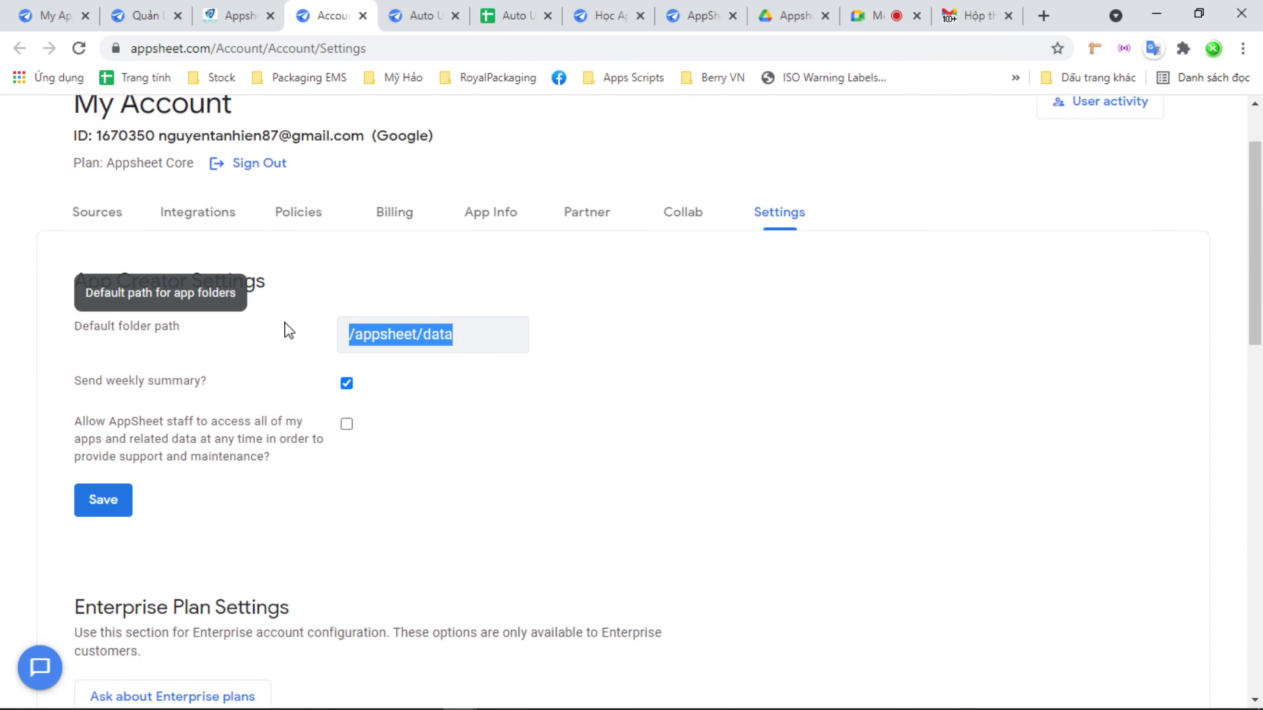
click(465, 333)
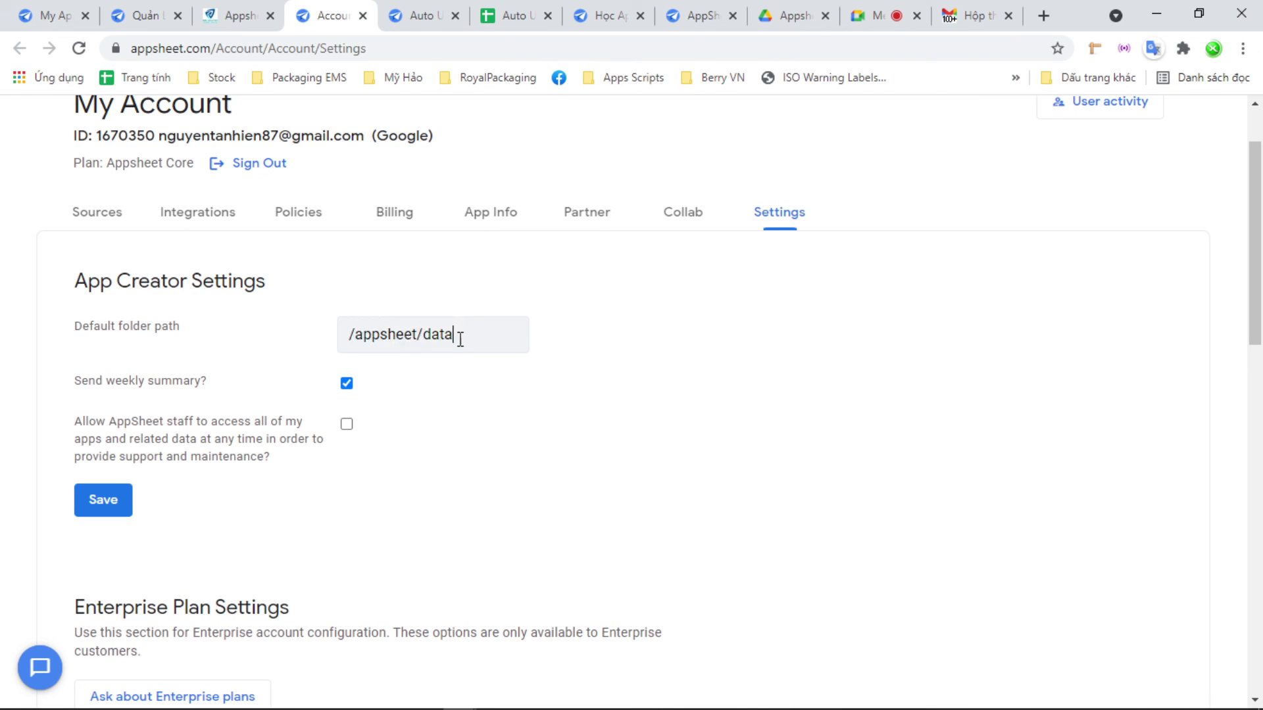
drag(460, 335, 197, 347)
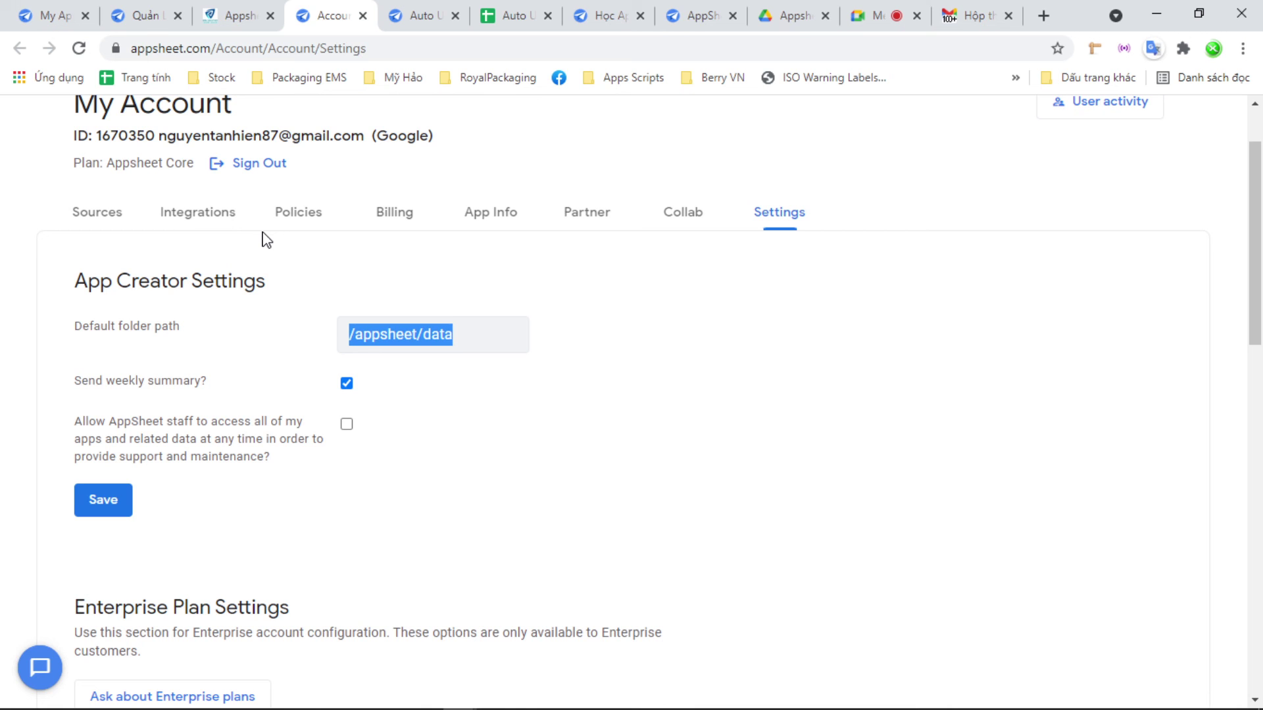
- Look over the bot monitoring dashboard and the other app editors, ending on My Apps
click(615, 16)
click(703, 17)
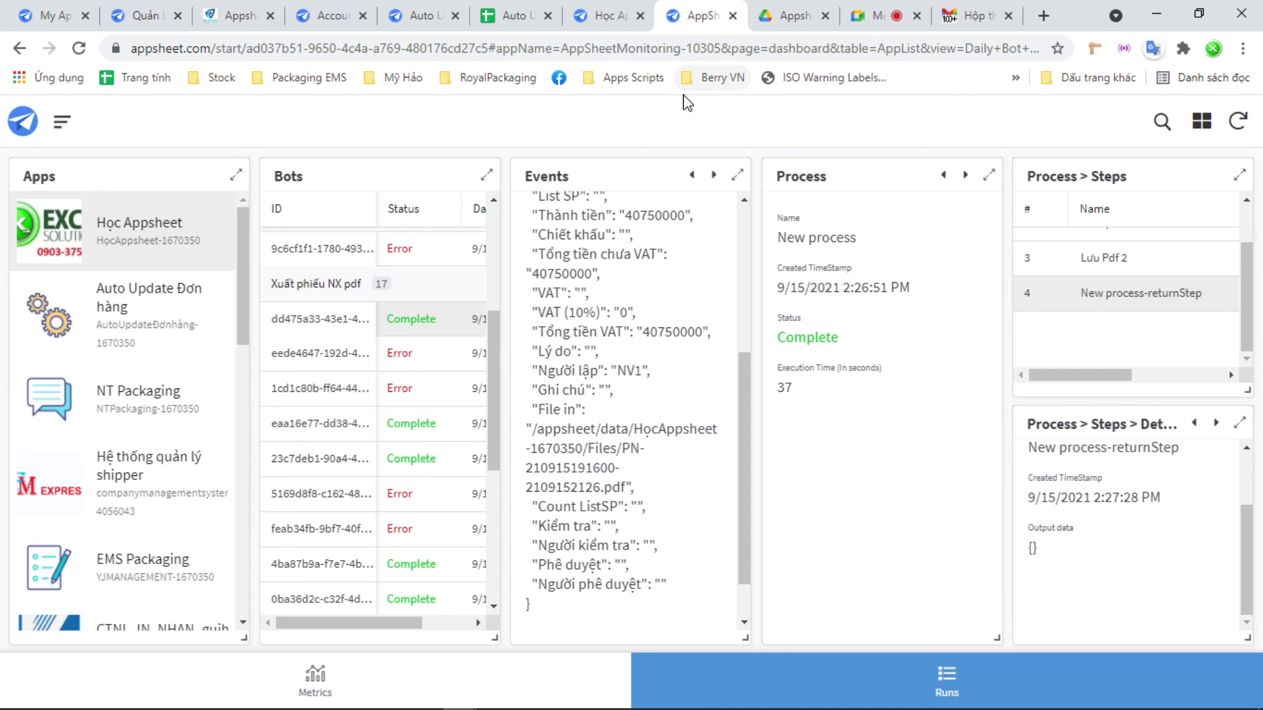
key(ctrl+Page_Up)
key(ctrl+Page_Up)
key(ctrl+Page_Up)
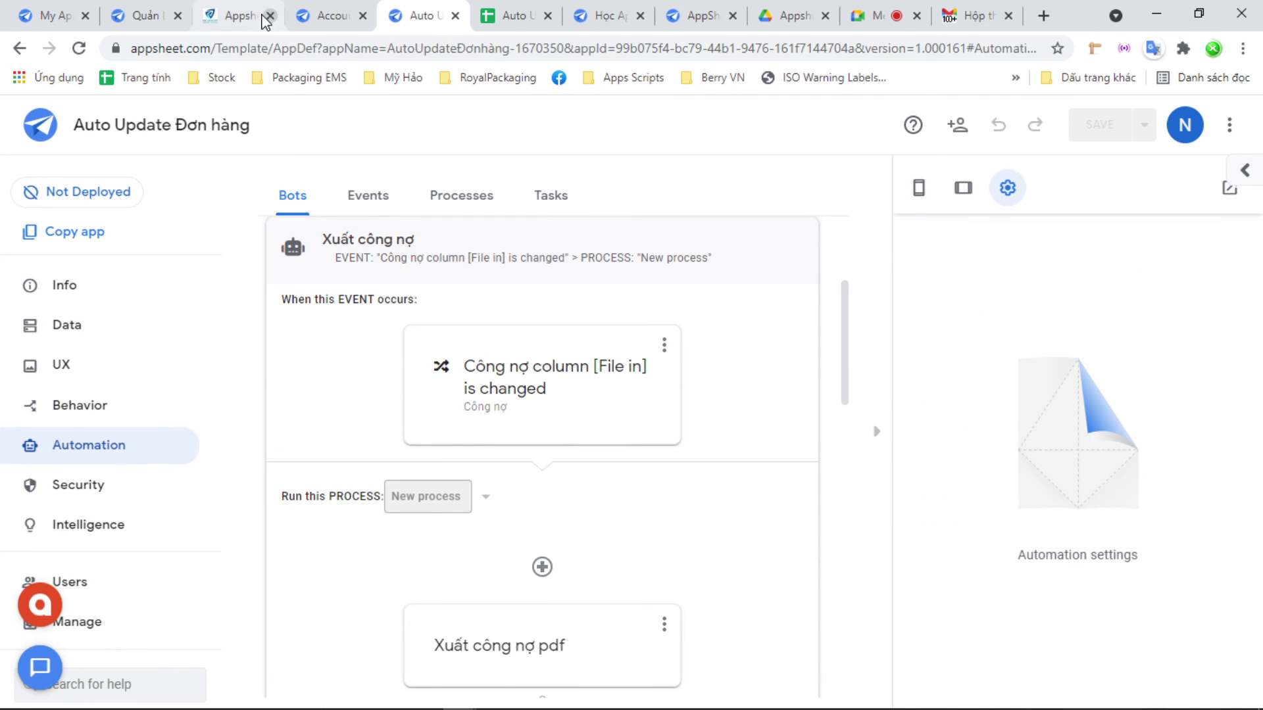
click(142, 15)
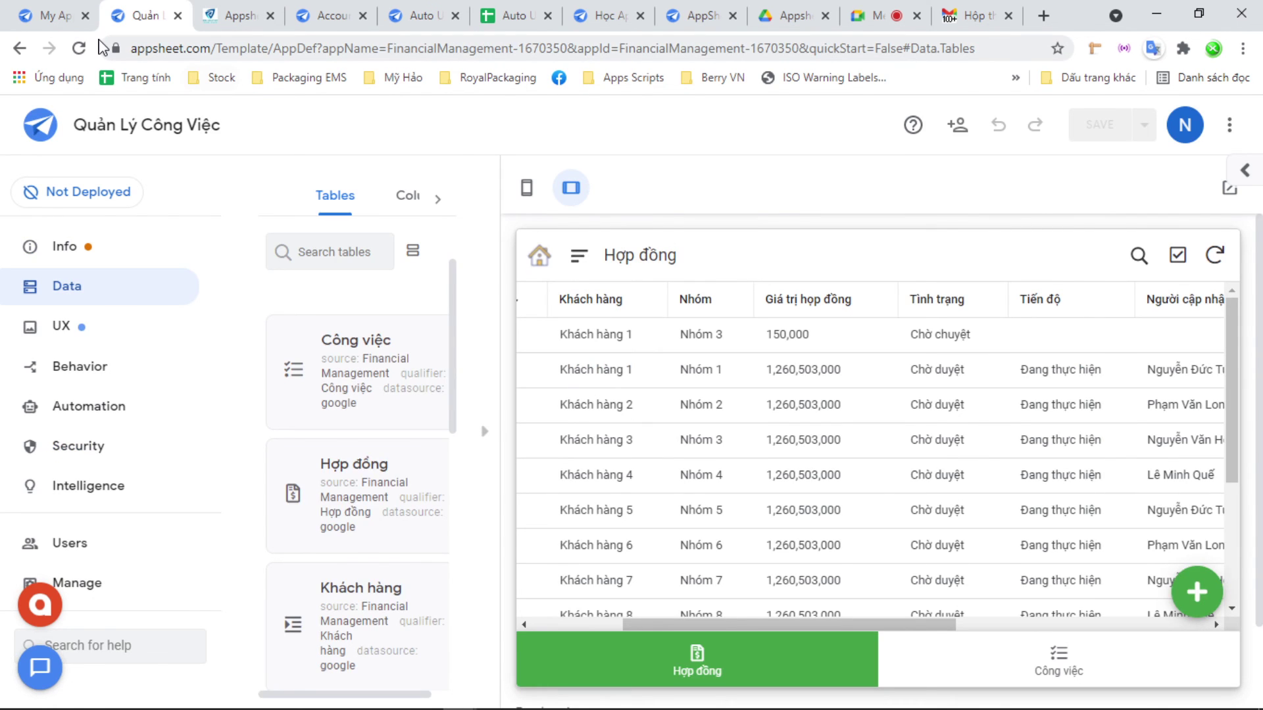
key(ctrl+1)
click(315, 15)
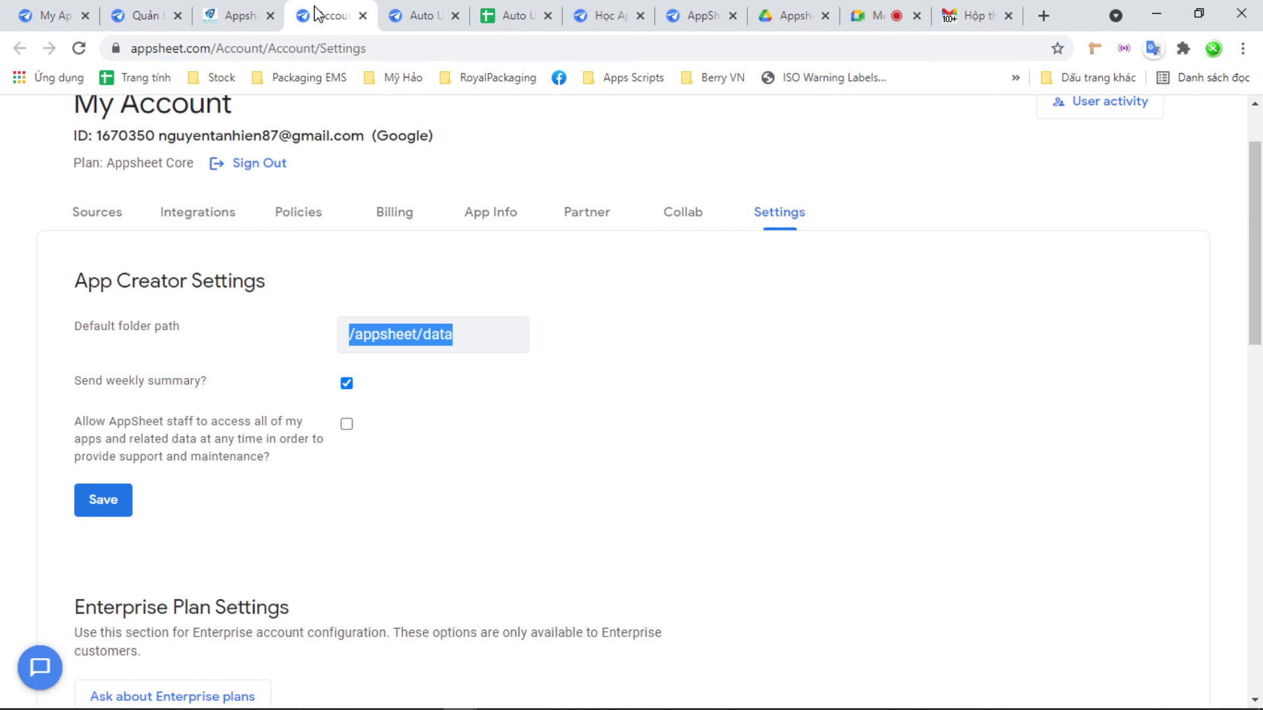
click(75, 19)
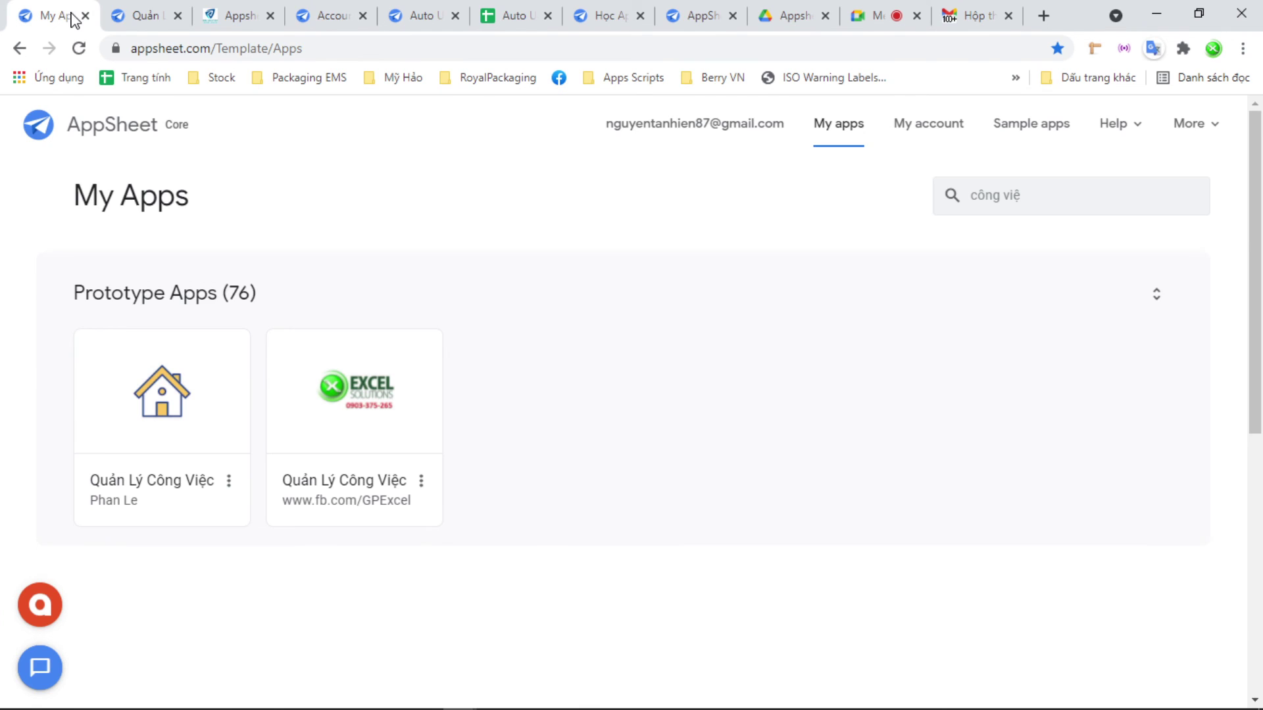
- Reload My Apps and open the EVNNPT app card in a new tab
scroll(539, 415, down, 5)
scroll(539, 414, up, 5)
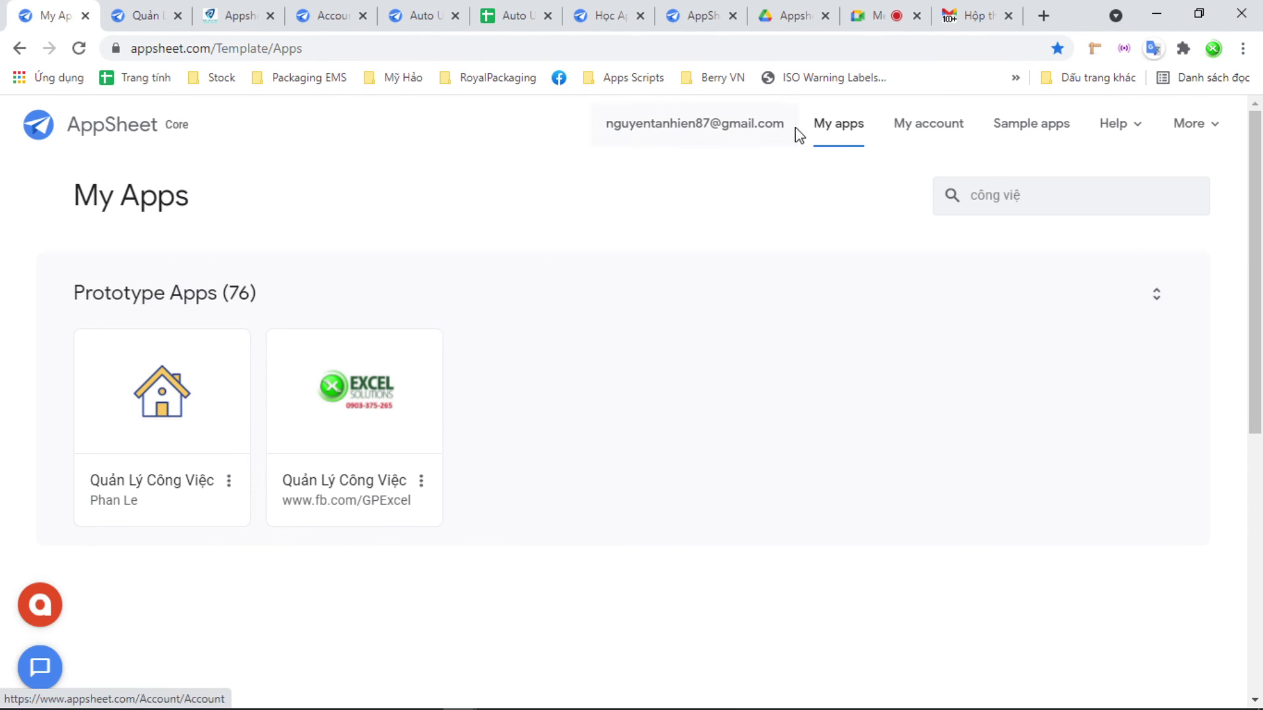
click(849, 128)
scroll(451, 313, down, 1)
scroll(451, 314, down, 4)
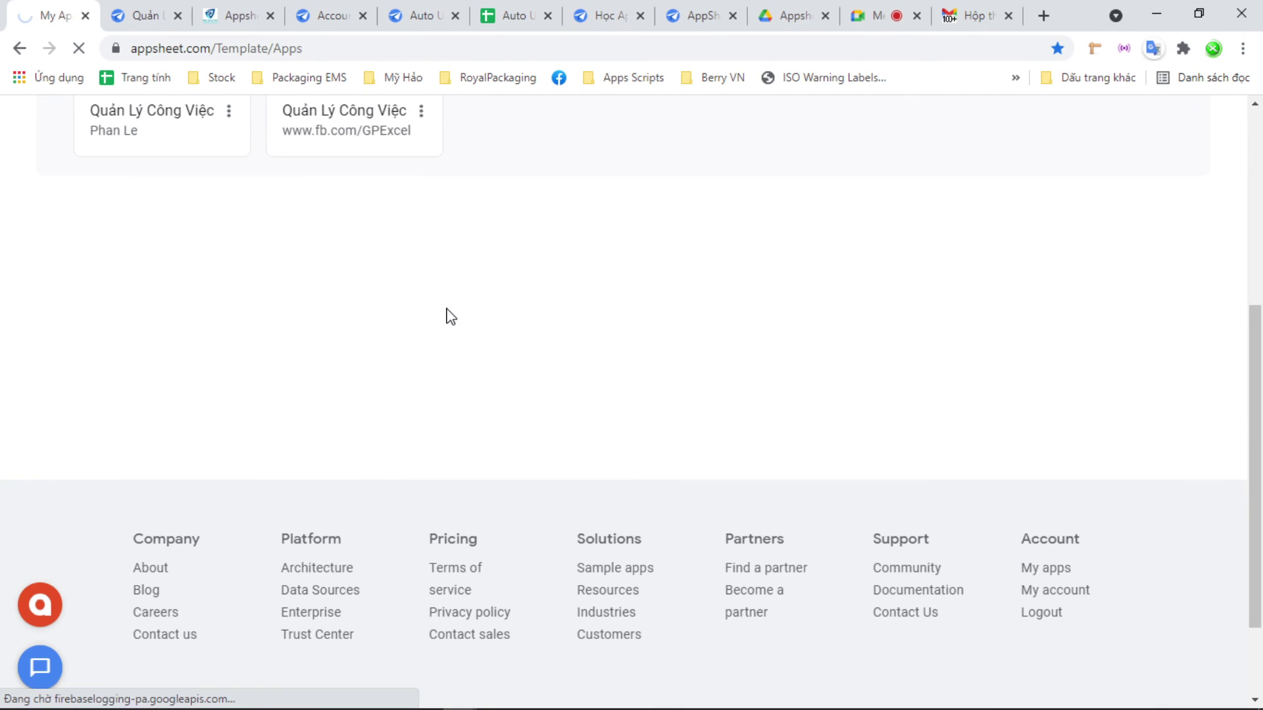
scroll(447, 316, up, 5)
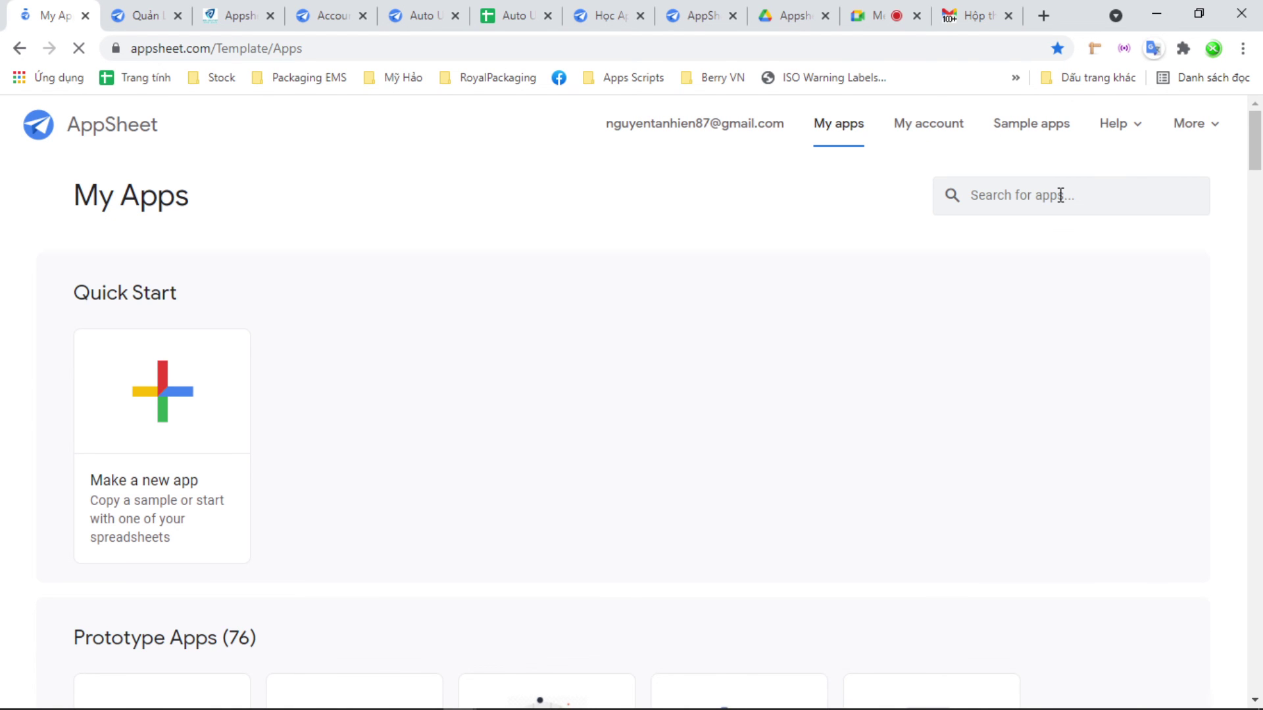
scroll(601, 381, down, 10)
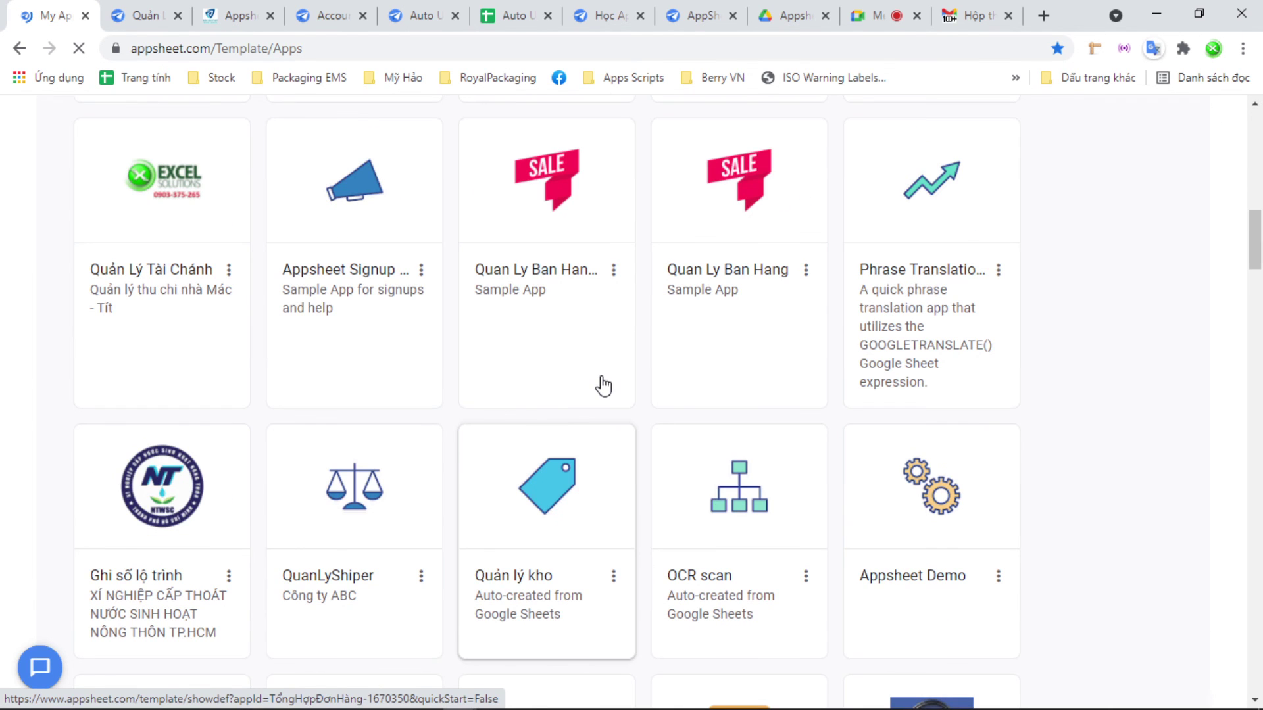
scroll(604, 386, down, 8)
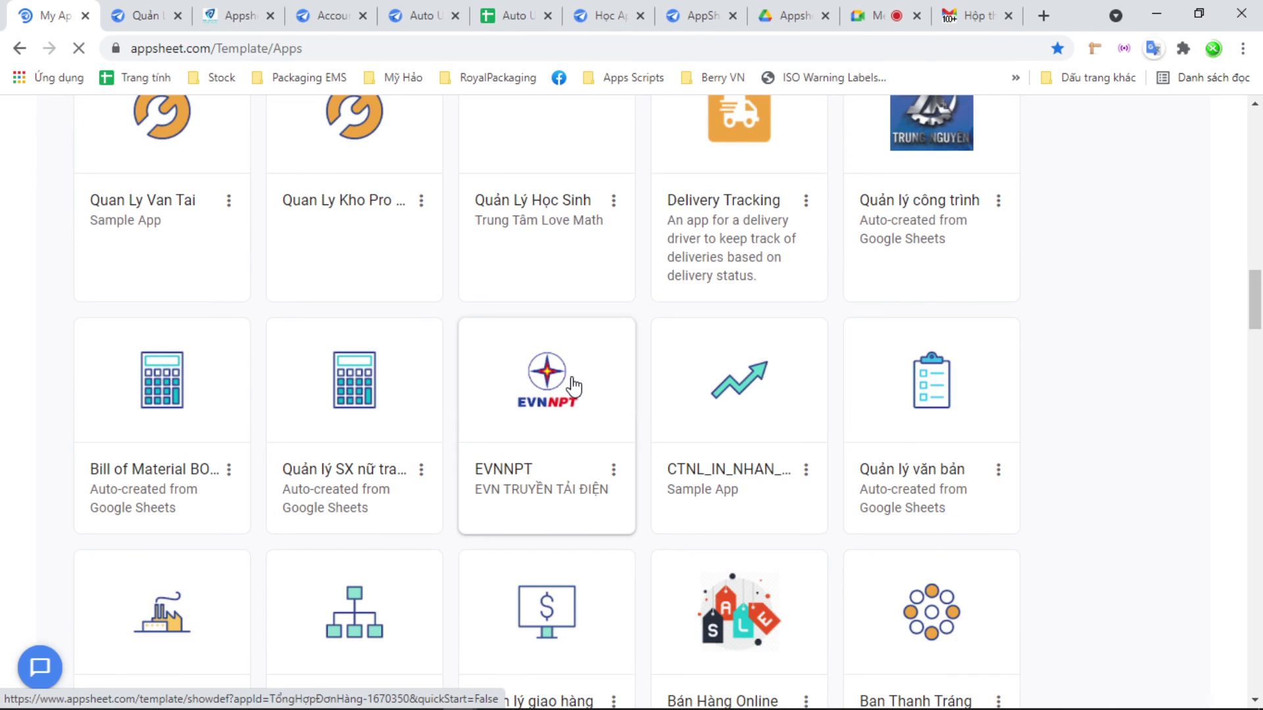
click(572, 387)
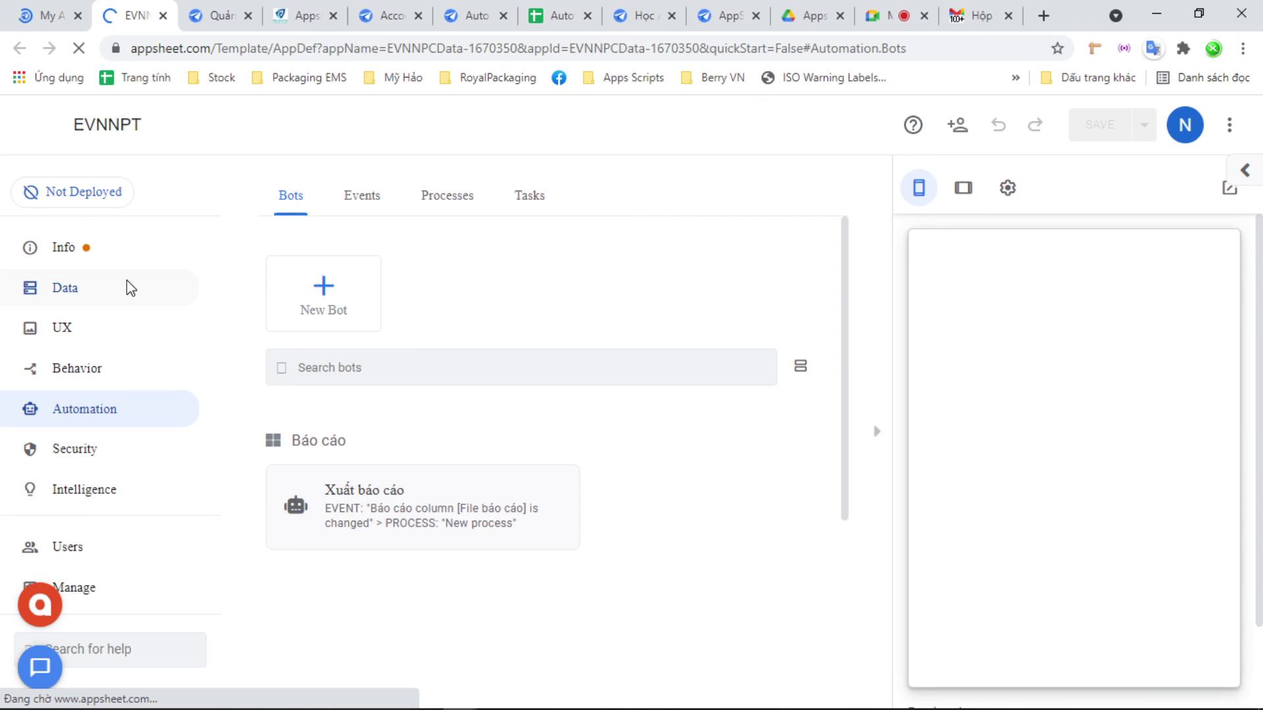
- Expand the Xuất báo cáo bot and review its triggering event settings
click(342, 504)
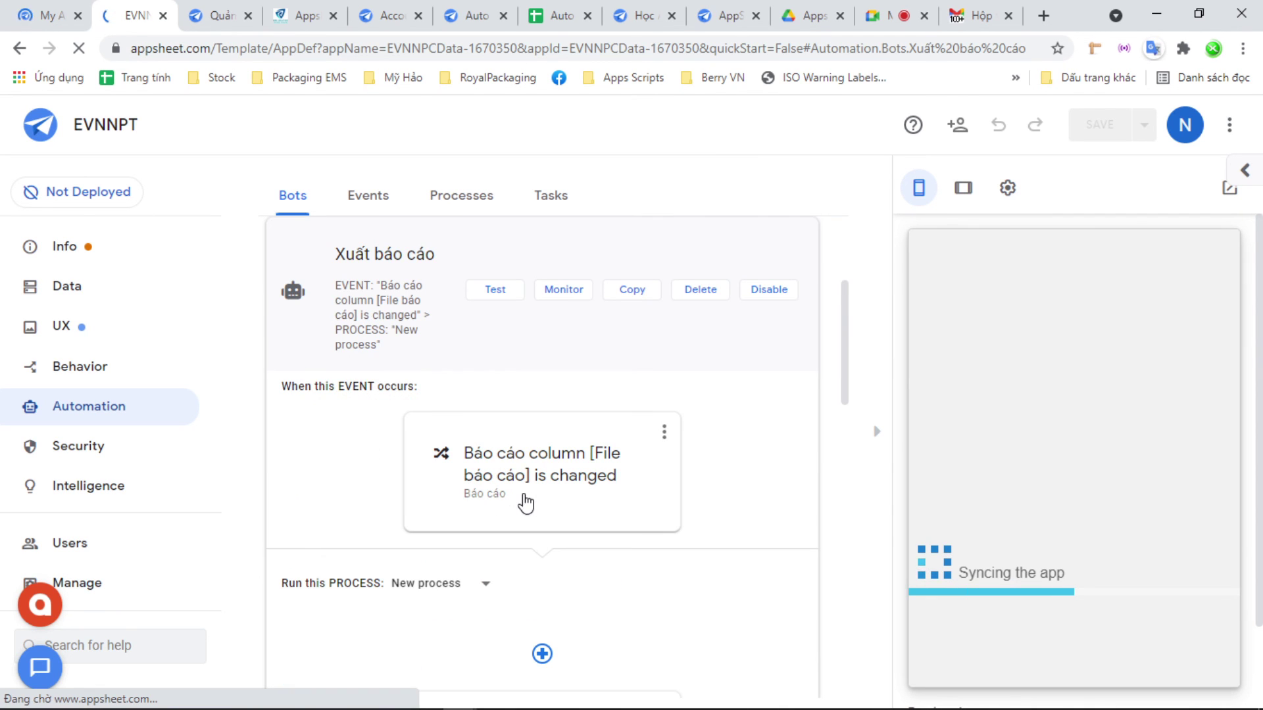
click(518, 501)
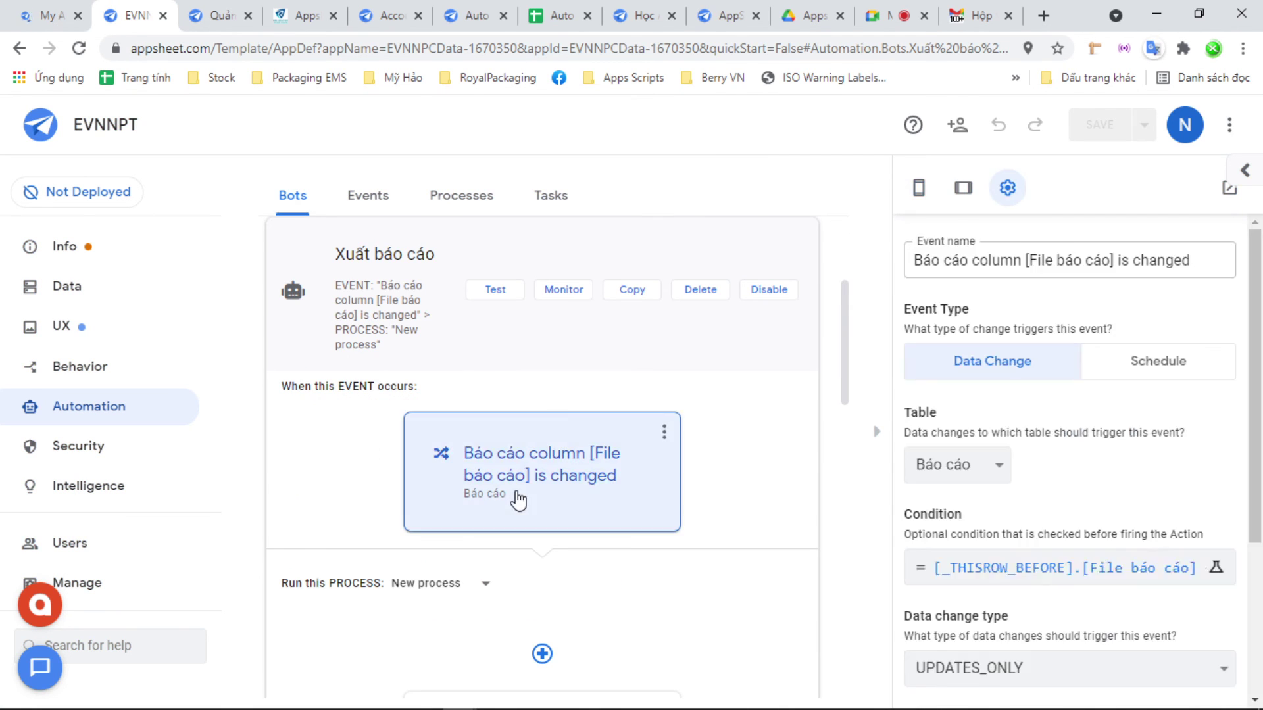
scroll(518, 501, down, 5)
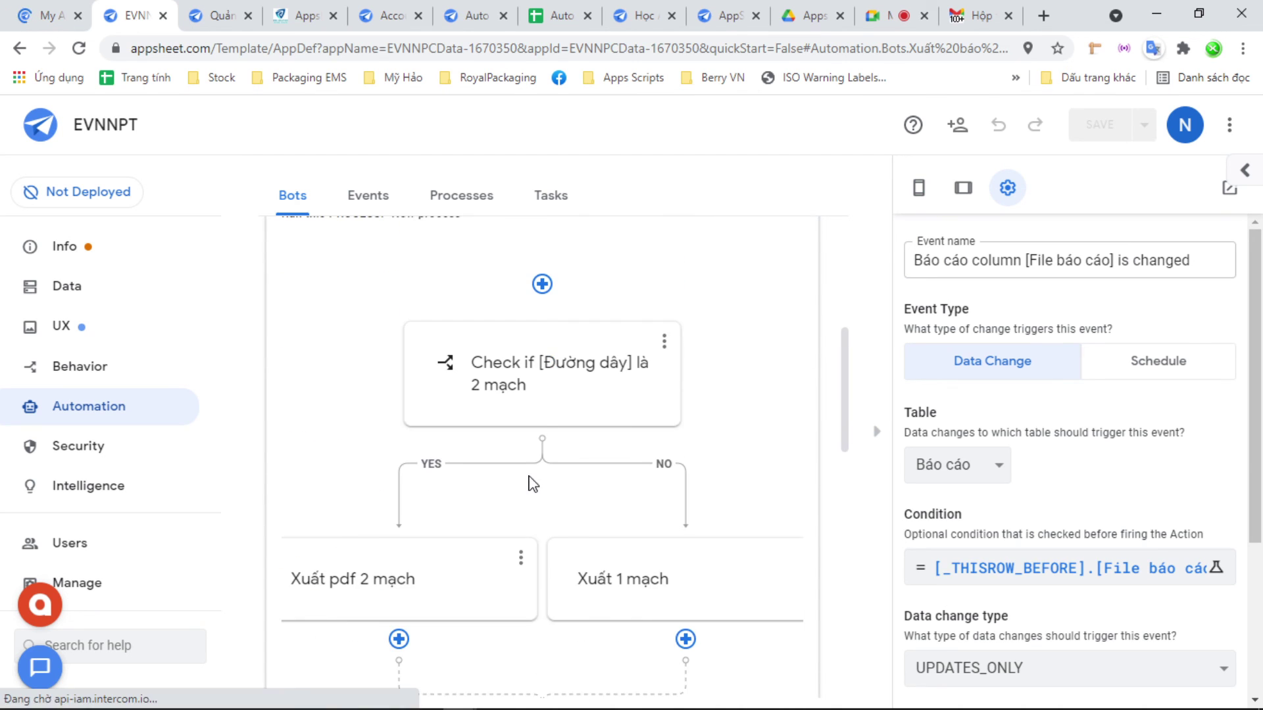
scroll(533, 485, up, 3)
scroll(532, 485, down, 1)
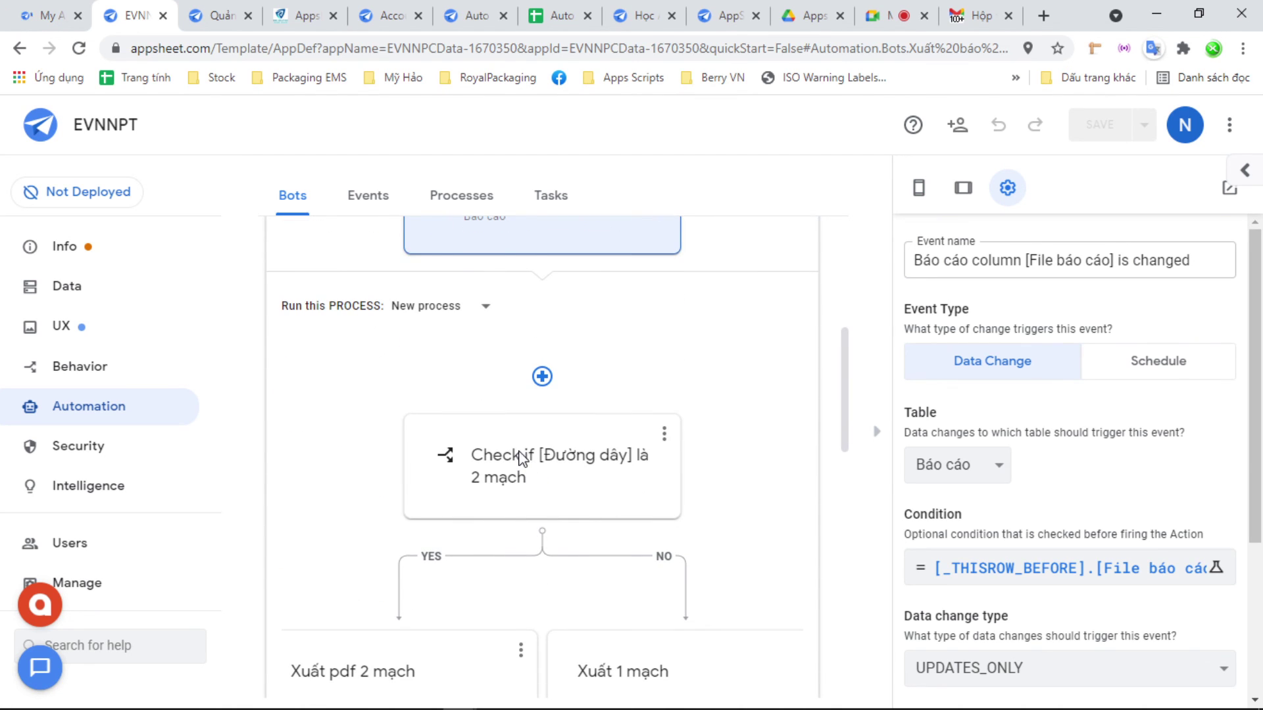
scroll(523, 459, down, 1)
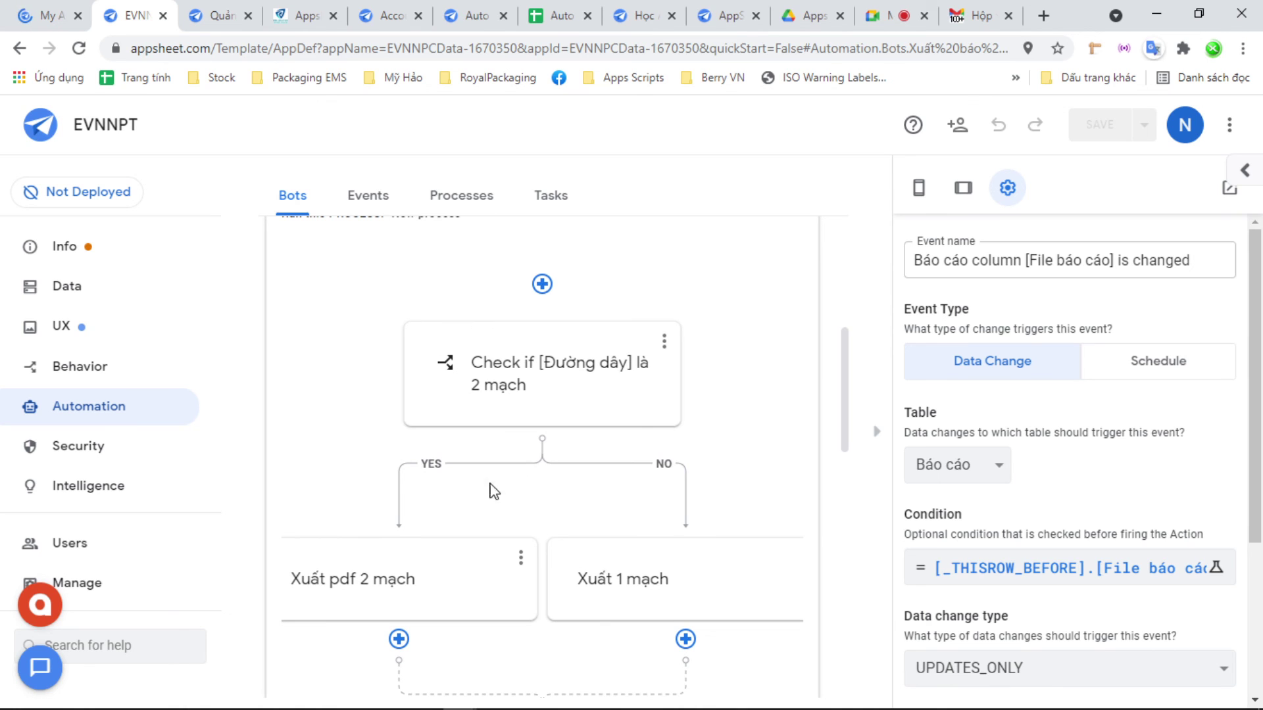
scroll(486, 536, up, 3)
scroll(503, 454, down, 1)
scroll(523, 428, up, 3)
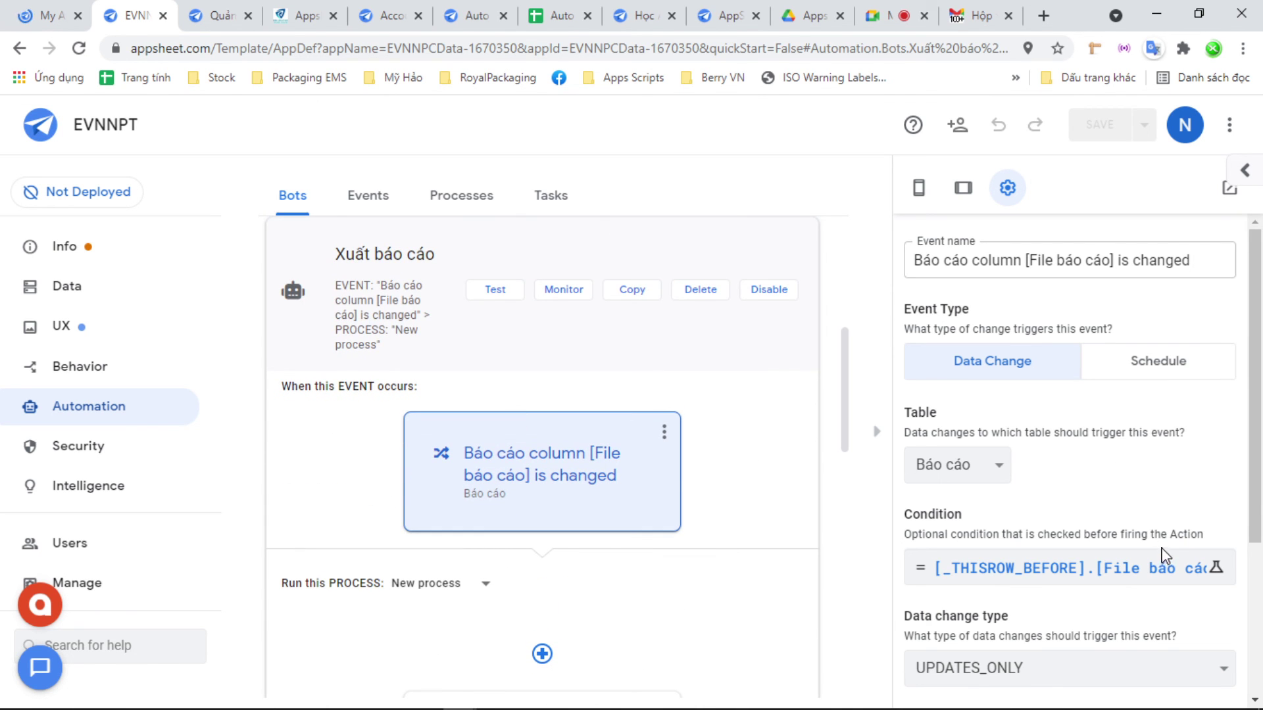
drag(1257, 490, 1257, 566)
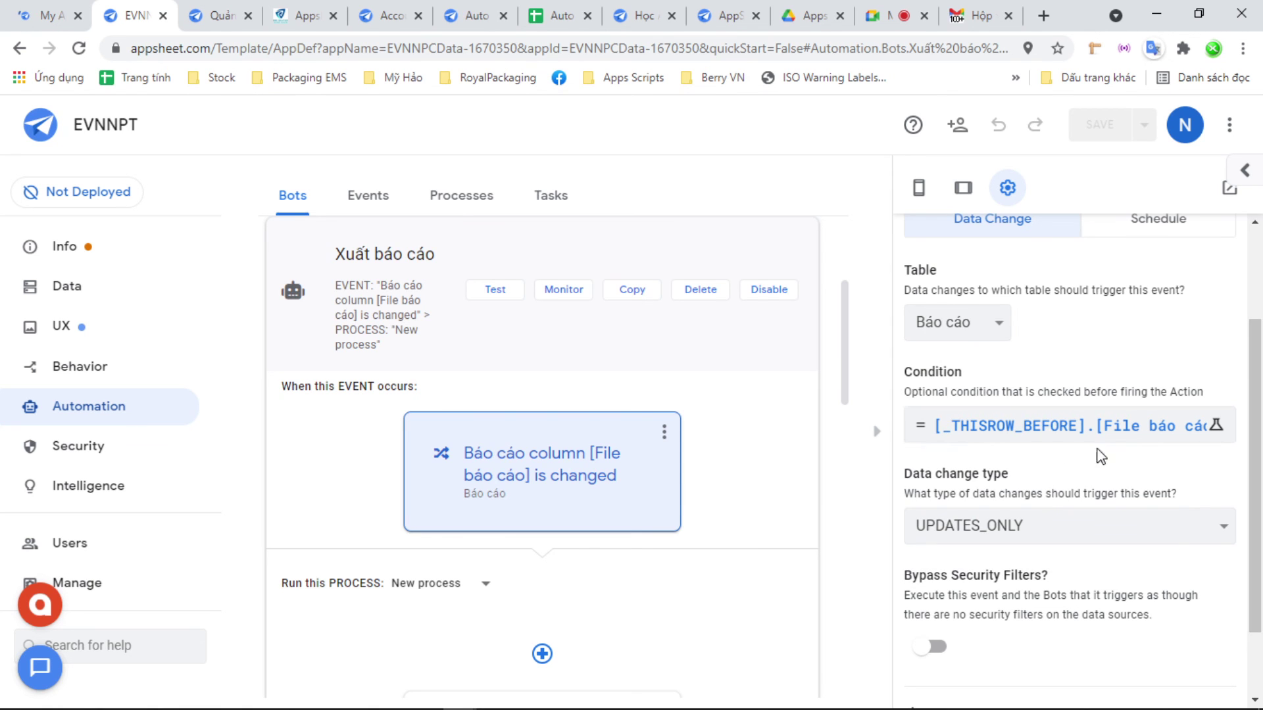
scroll(1078, 439, up, 2)
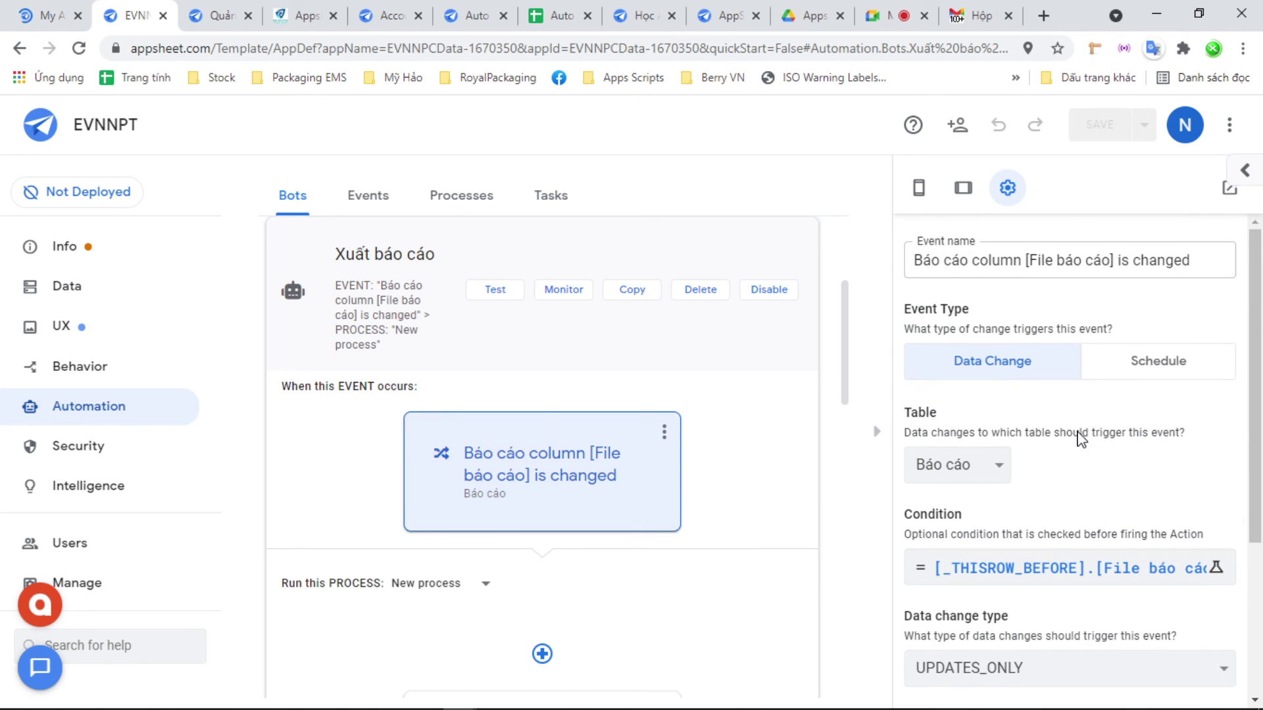
scroll(1081, 437, down, 3)
scroll(493, 478, down, 3)
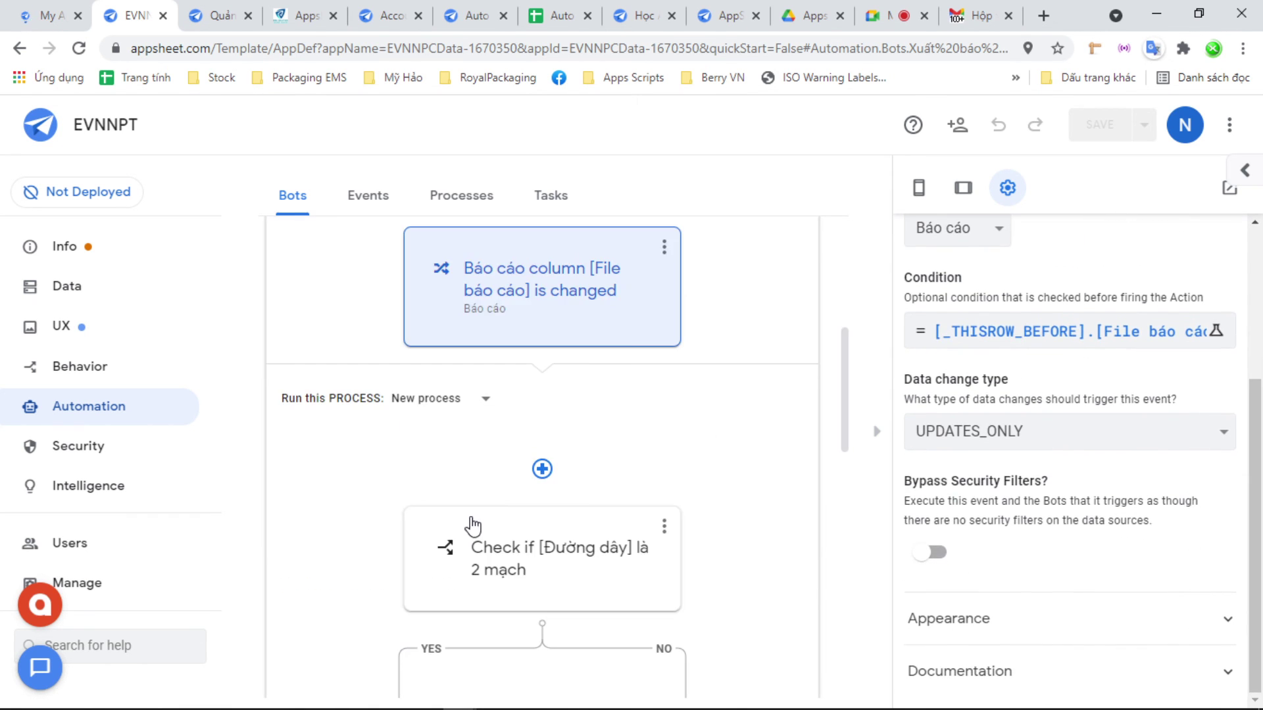
- Reopen the Check if branch condition on Đường dây in Expression Assistant and save it
click(490, 569)
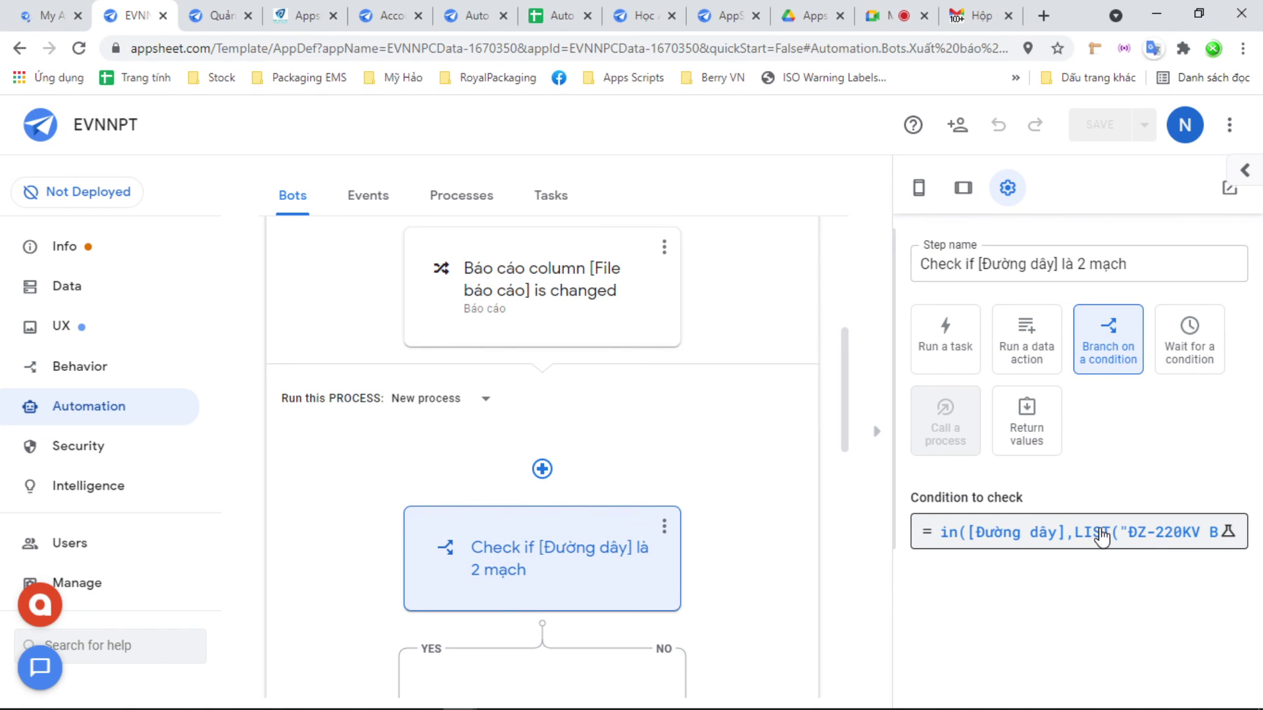
click(1101, 536)
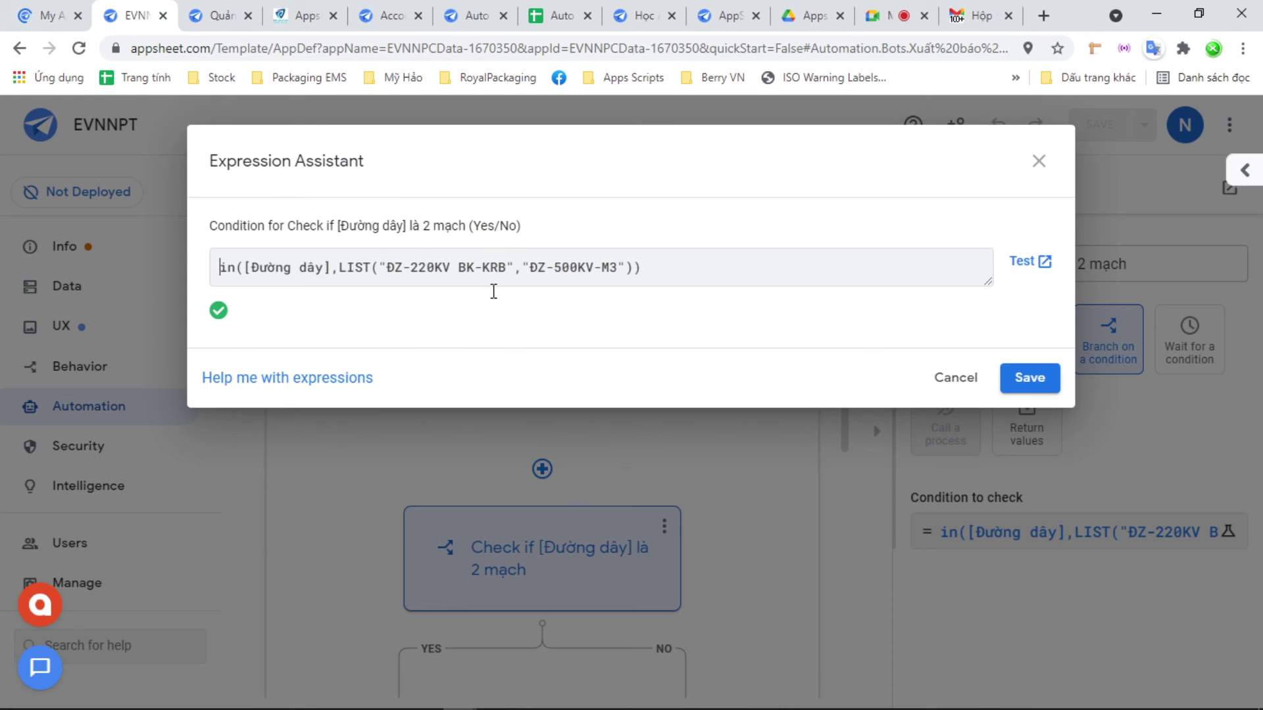
click(494, 290)
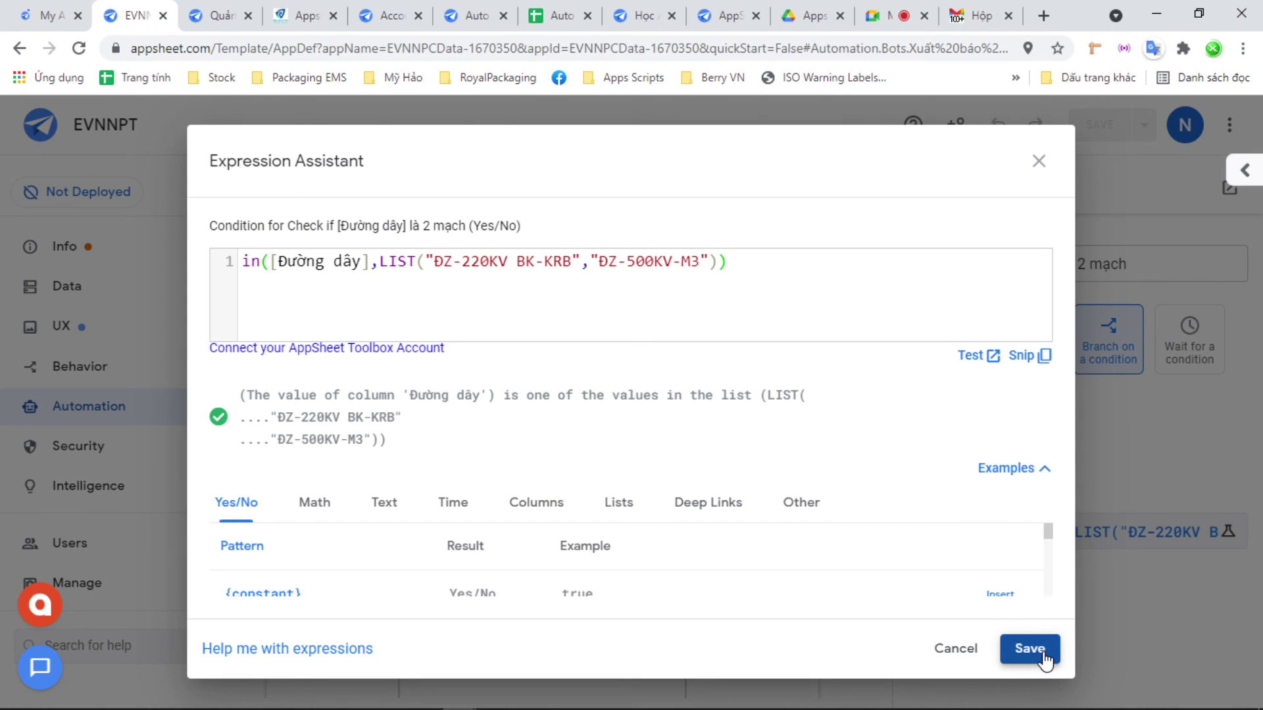
click(1029, 649)
scroll(635, 575, down, 3)
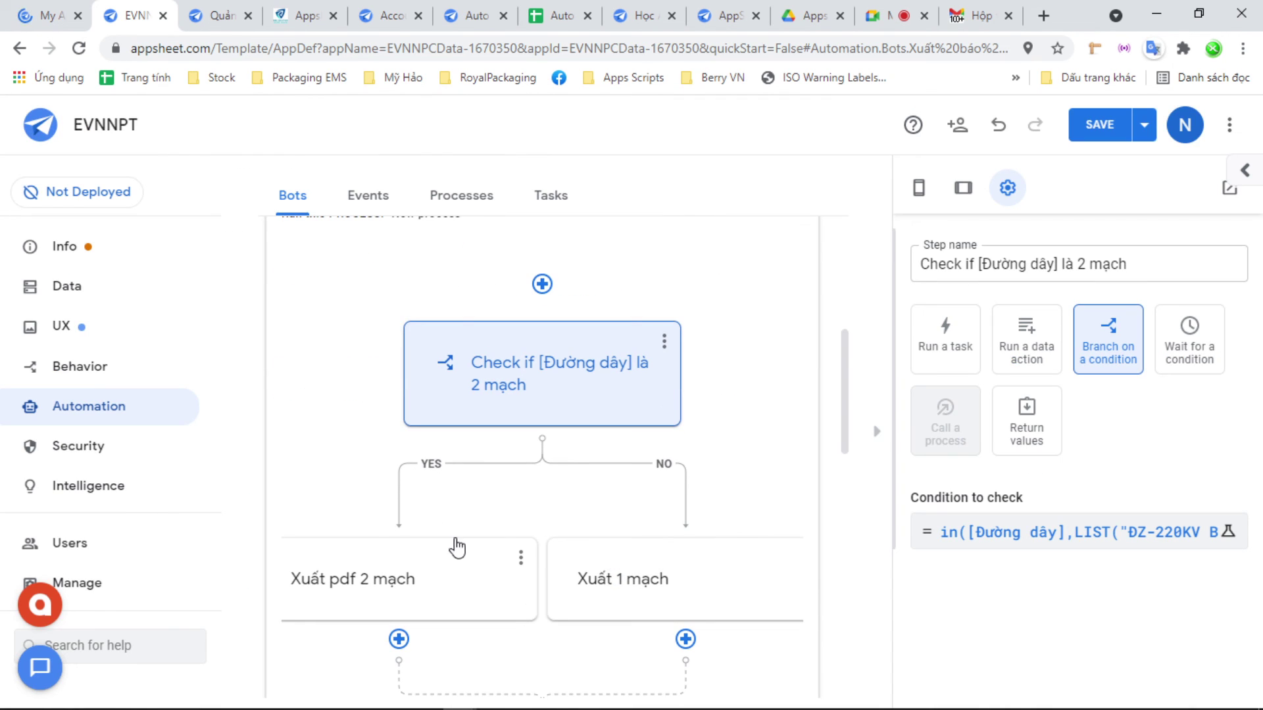
- Review the Xuất pdf 2 mạch and Xuất 1 mạch tasks, then add a step after Xuất 1 mạch
click(425, 590)
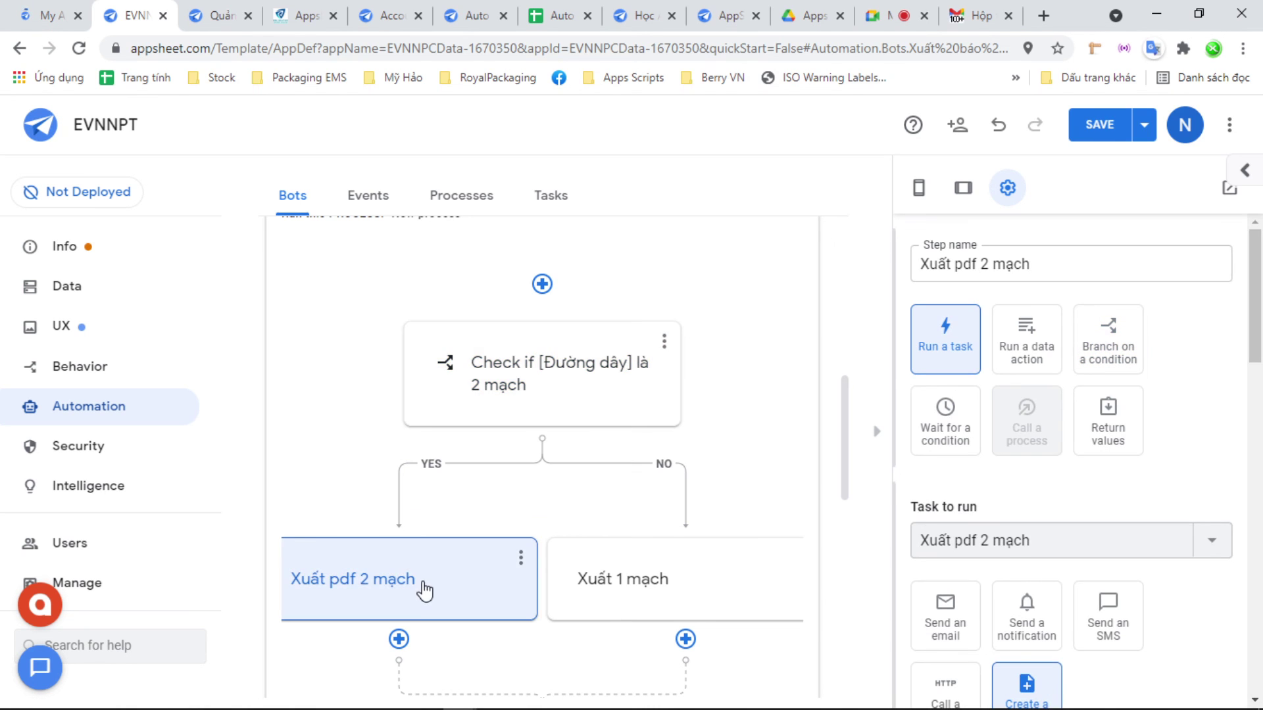
scroll(419, 579, down, 3)
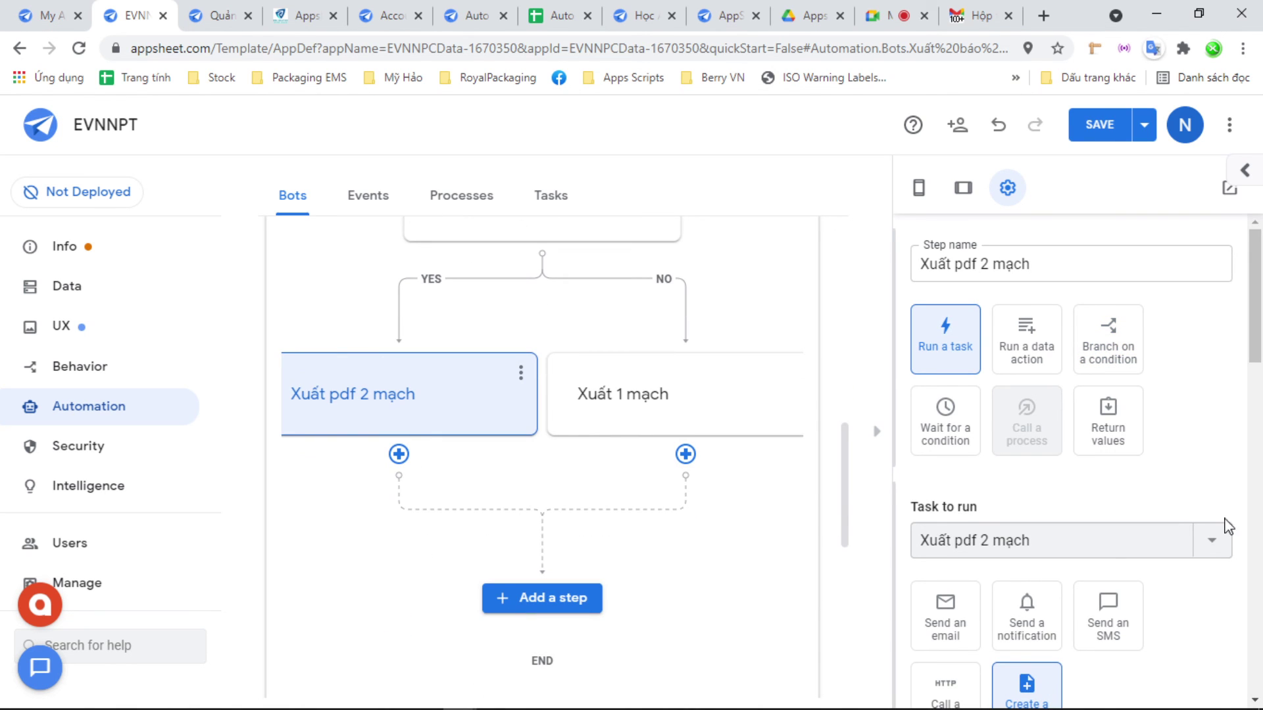
scroll(1223, 525, down, 3)
scroll(1158, 568, down, 2)
scroll(1158, 568, down, 3)
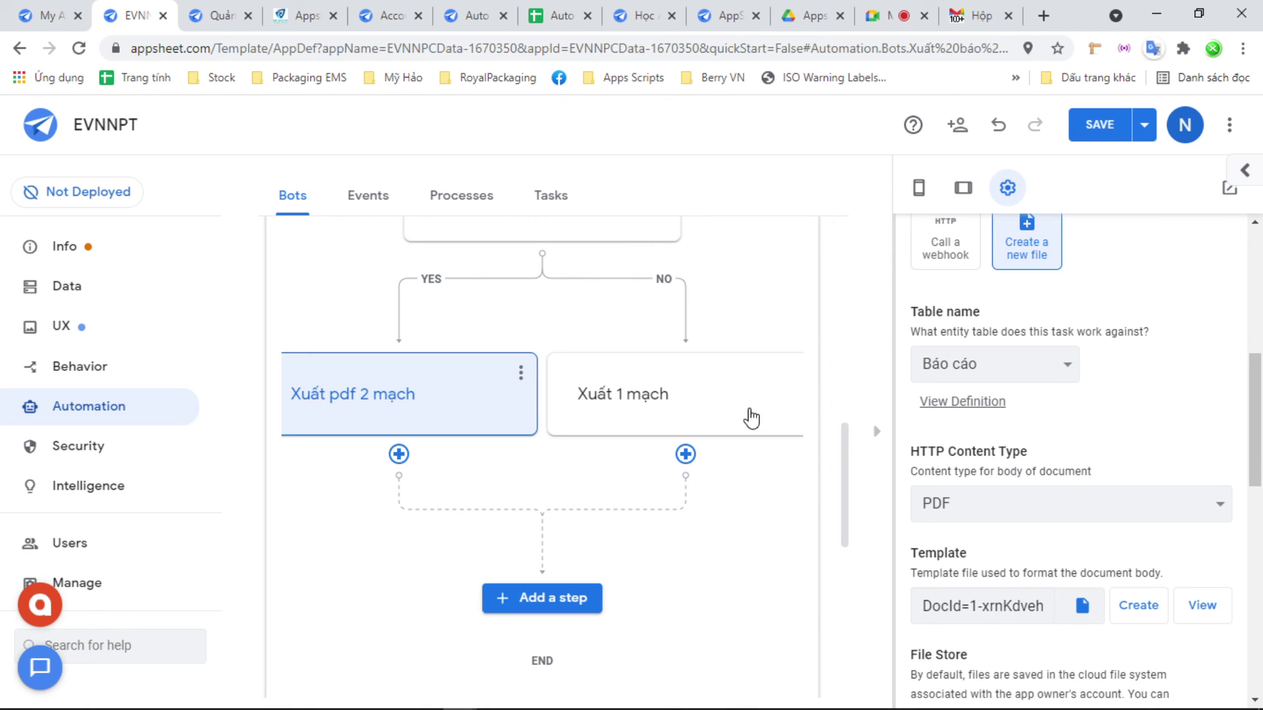
click(750, 417)
scroll(1163, 415, down, 4)
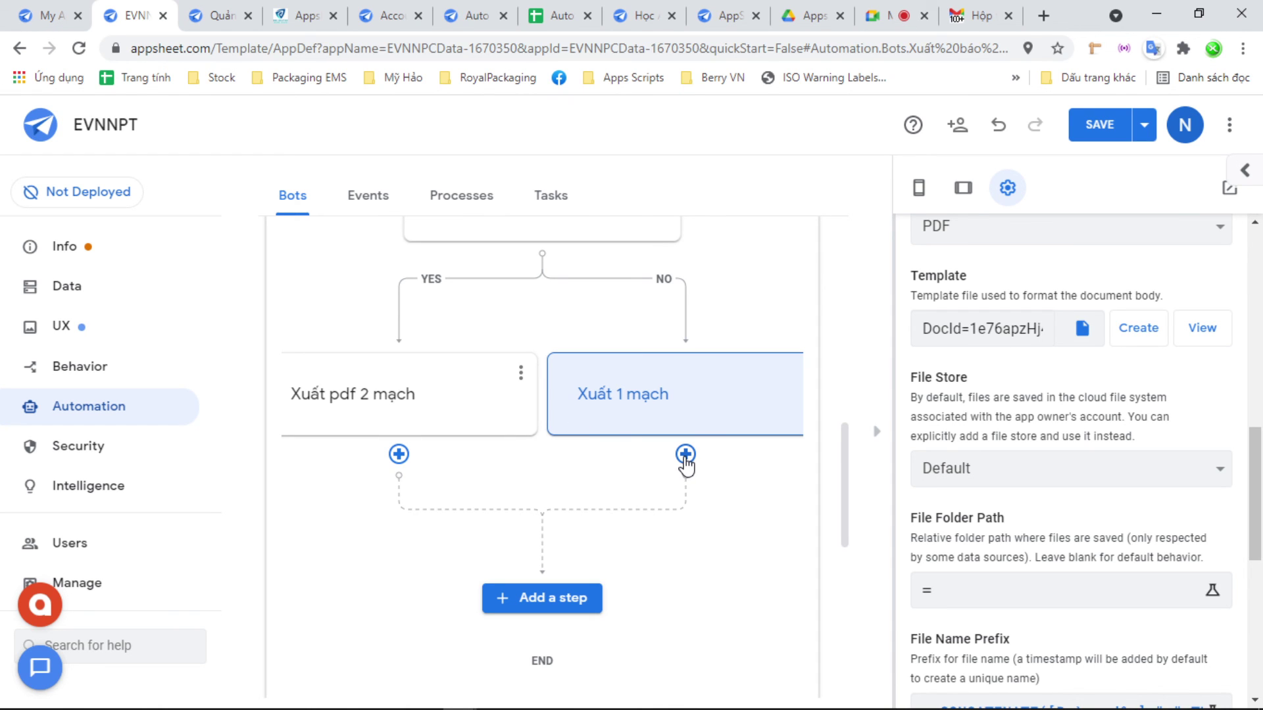
click(686, 457)
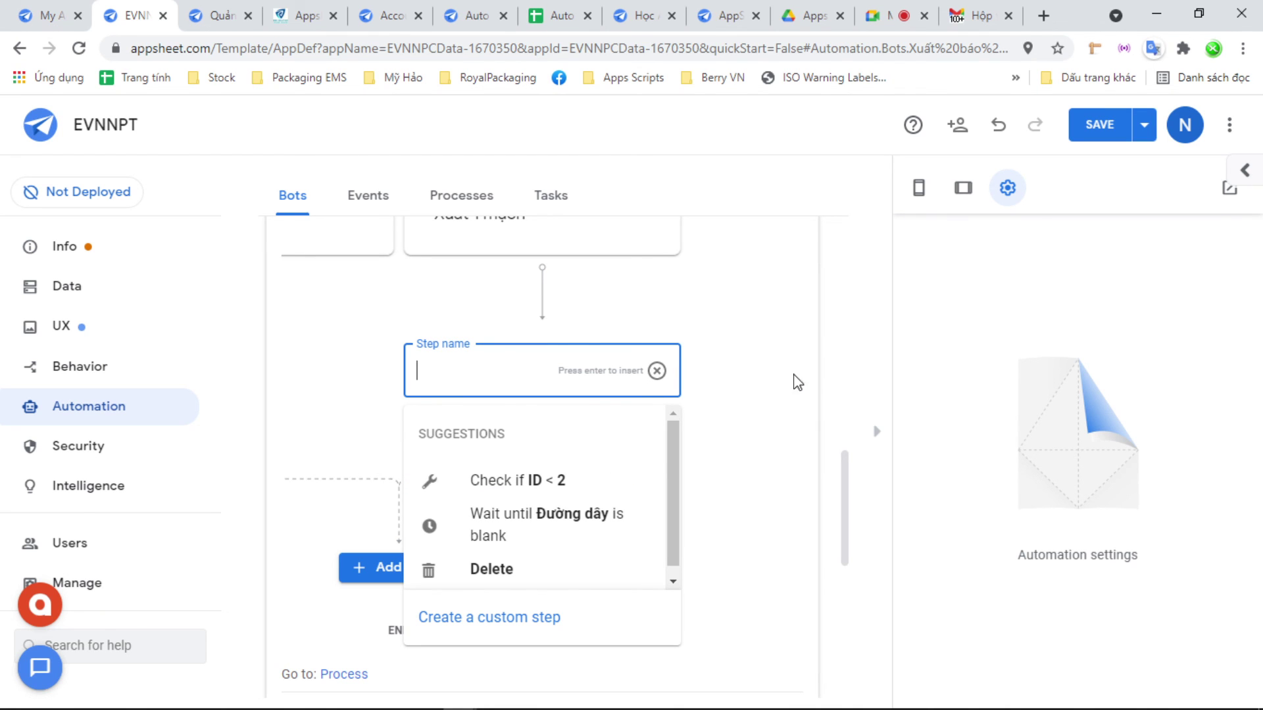
- Discard the empty step after Xuất 1 mạch so it flows into END, and save the app
click(766, 360)
scroll(766, 360, up, 3)
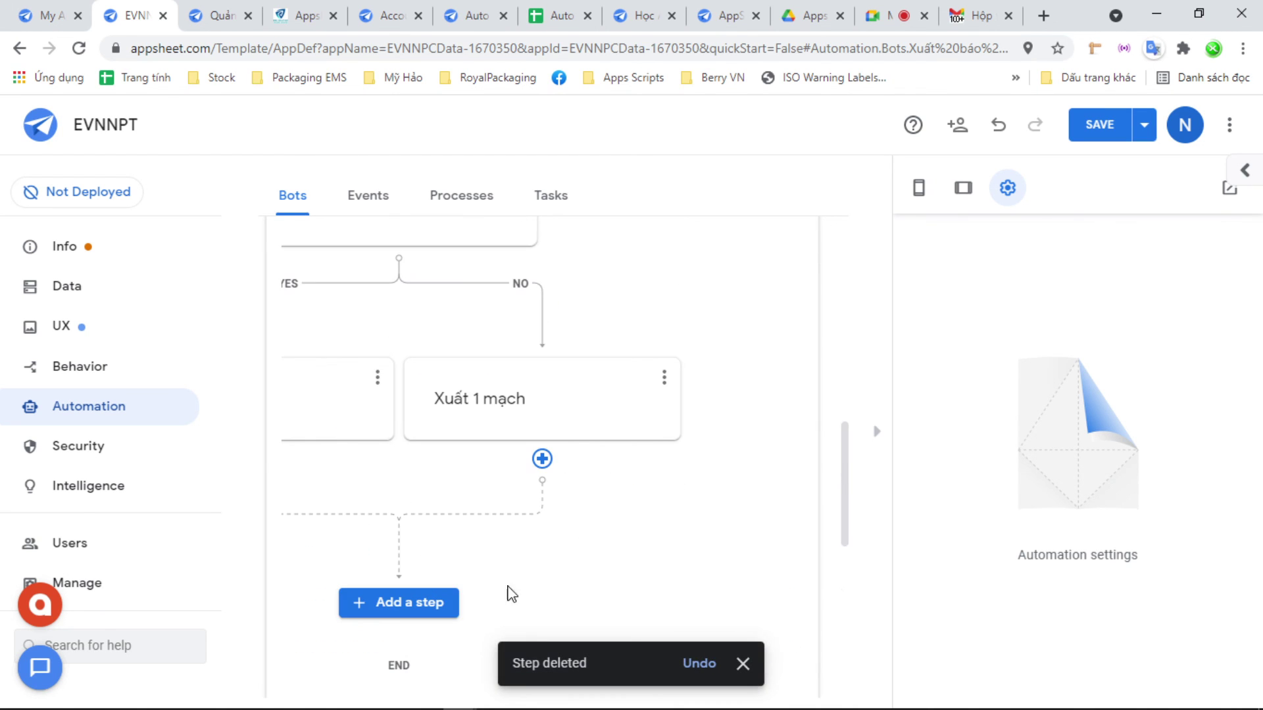
scroll(556, 446, up, 3)
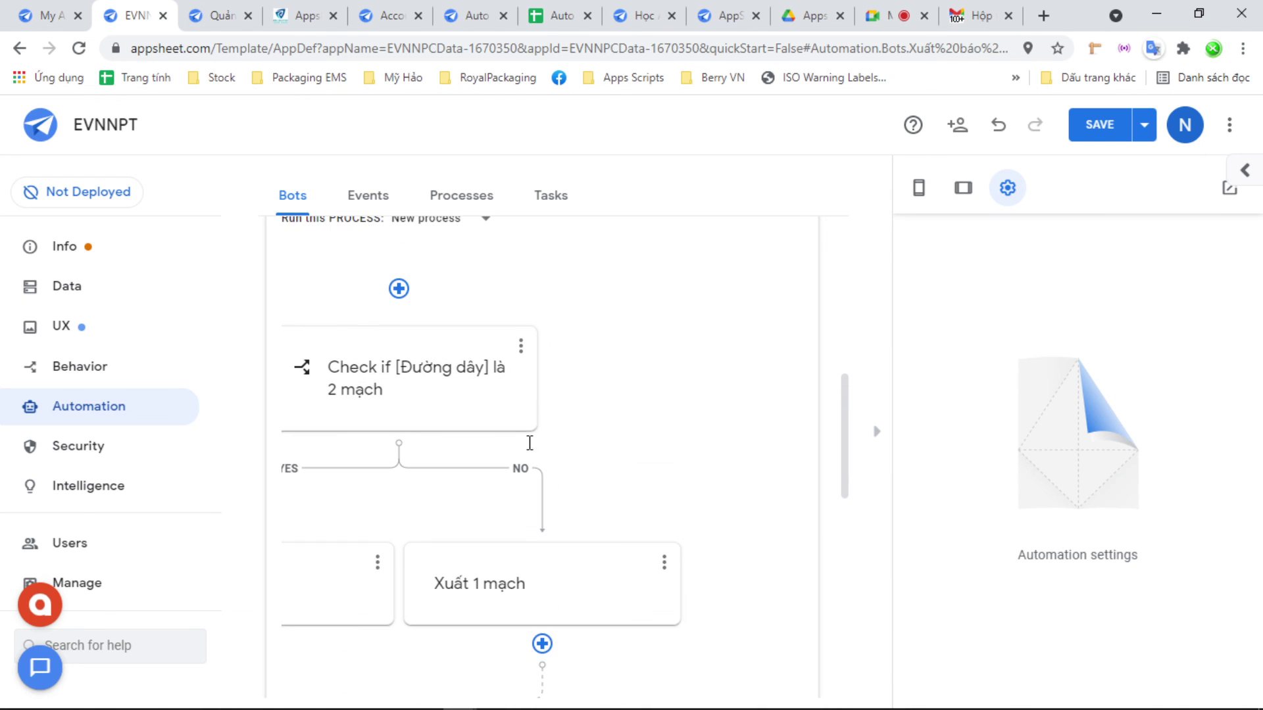
scroll(390, 371, down, 2)
scroll(390, 371, down, 1)
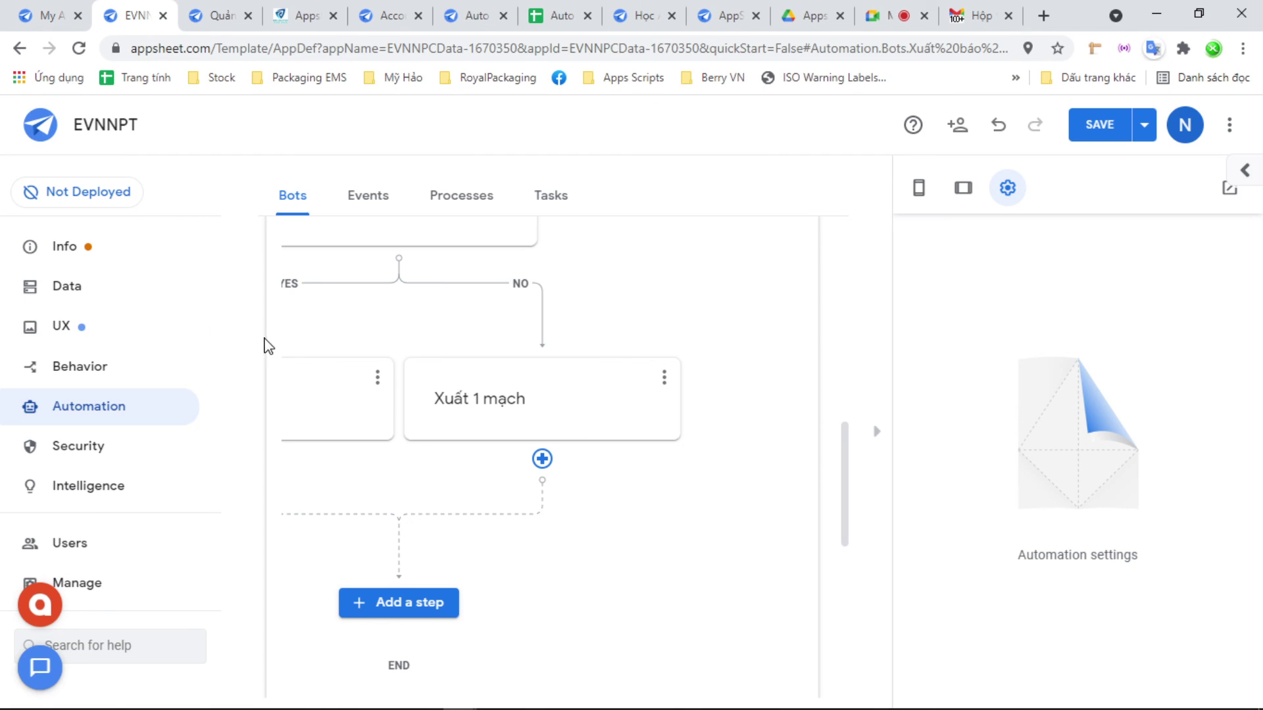
scroll(423, 533, down, 3)
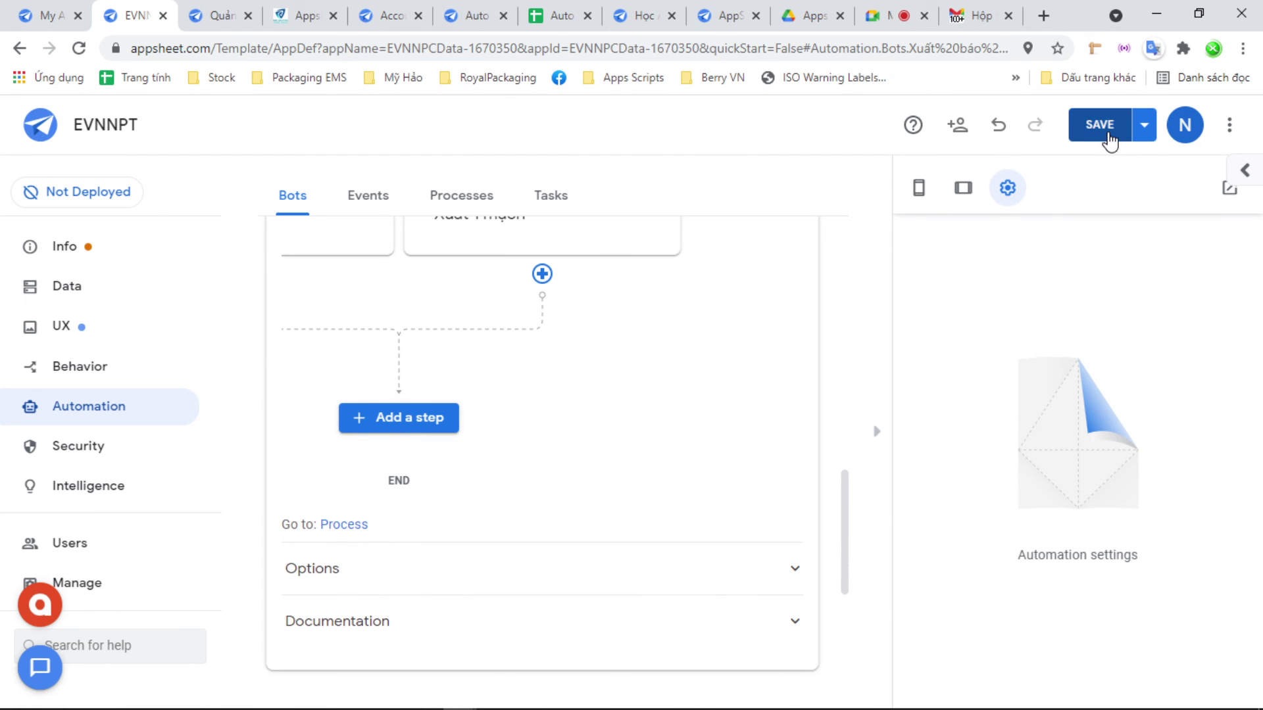
click(1107, 135)
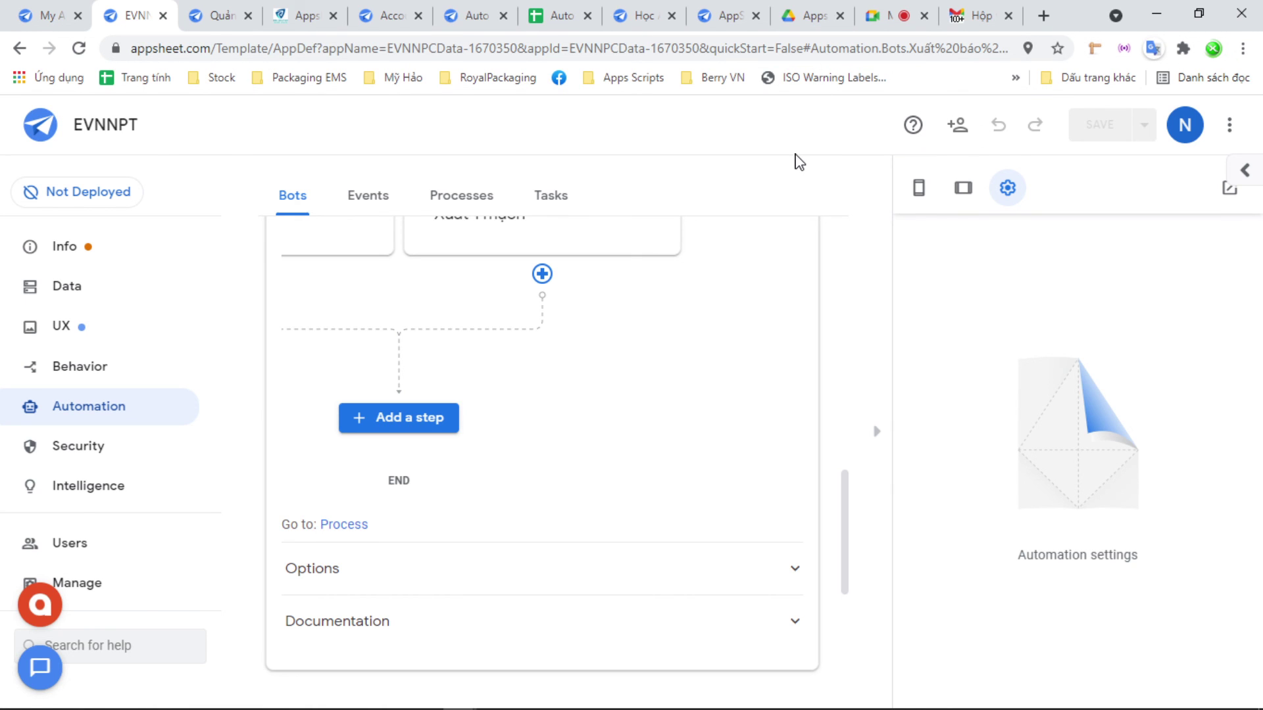
- Show the bots list with the mobile preview, then switch to the Google Meet call
click(102, 449)
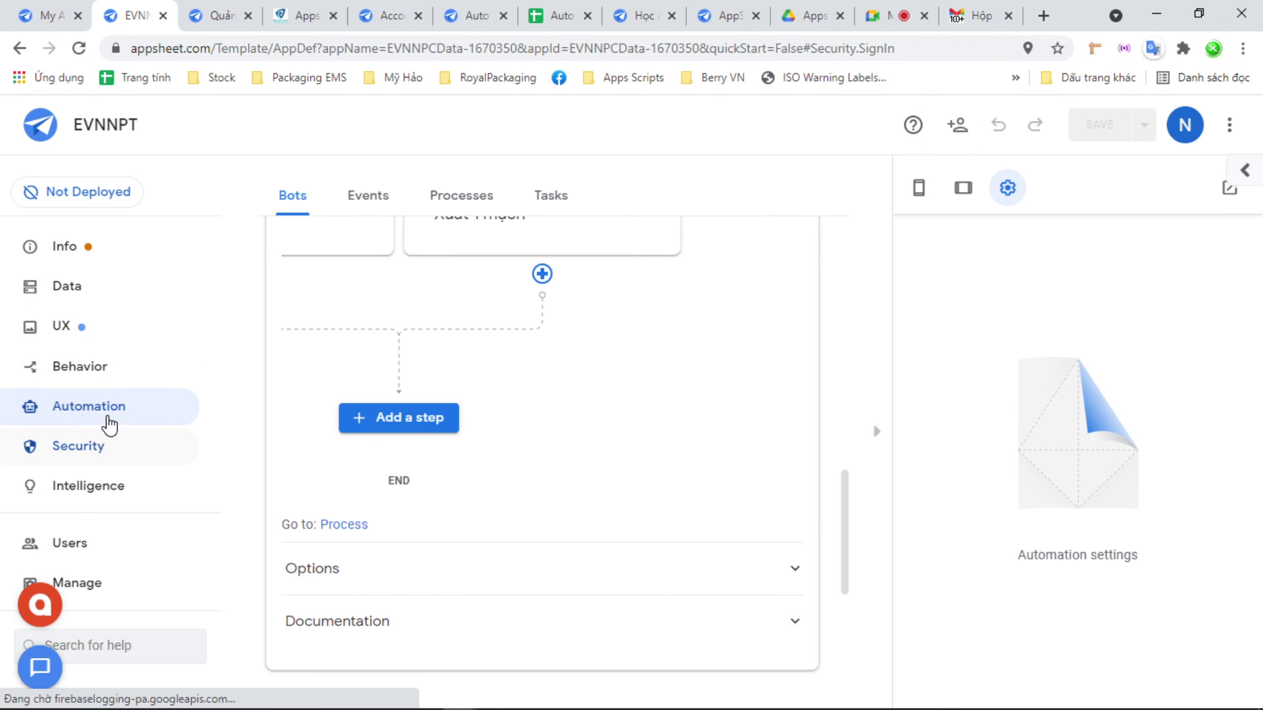
click(109, 426)
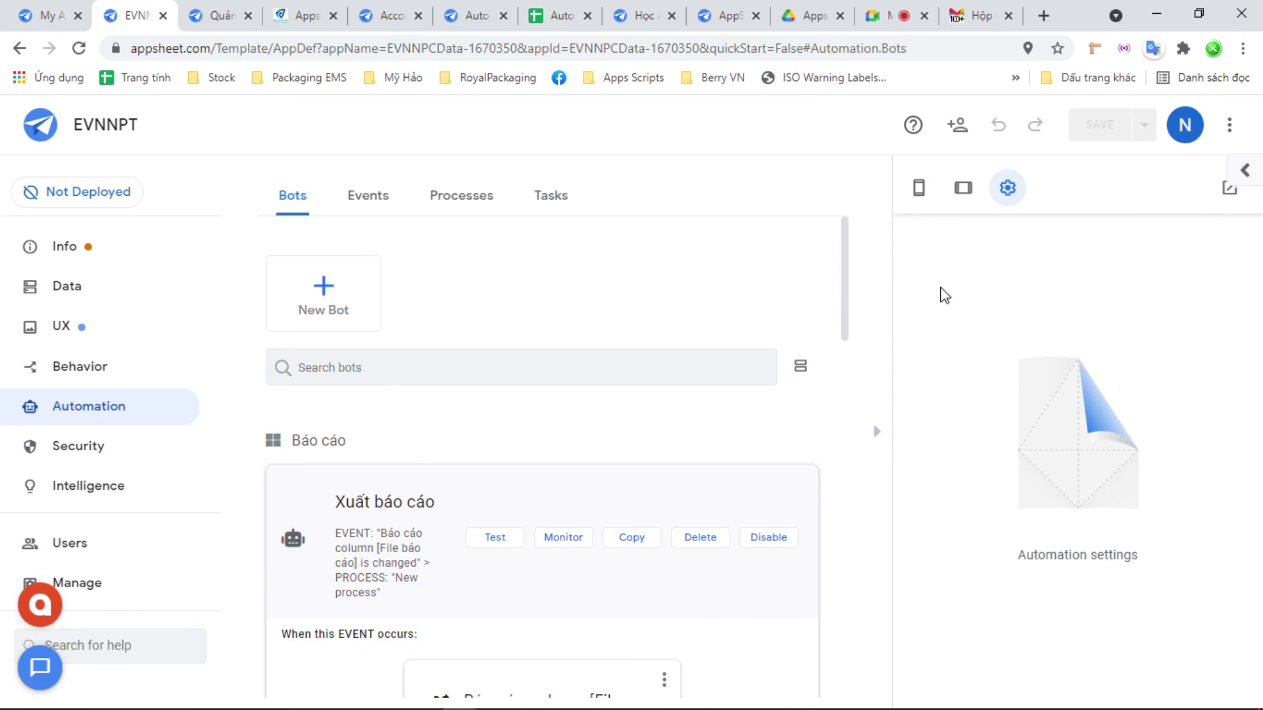
click(919, 189)
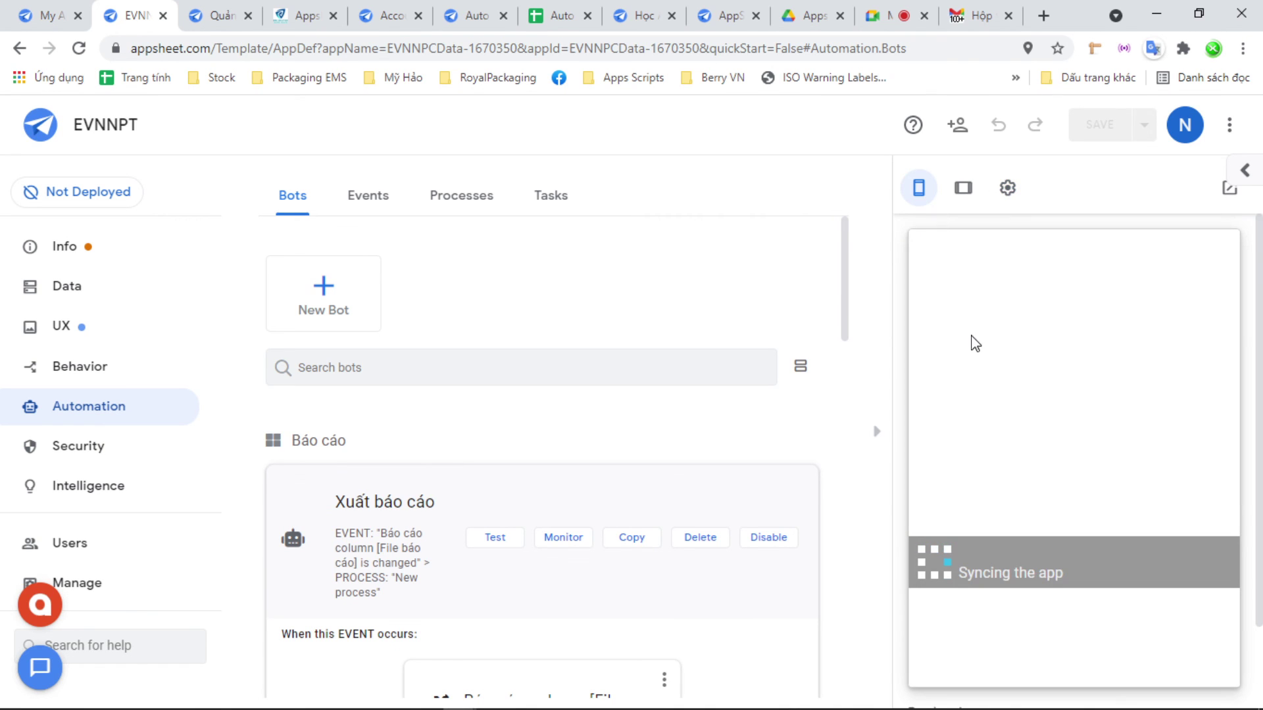
scroll(832, 487, down, 3)
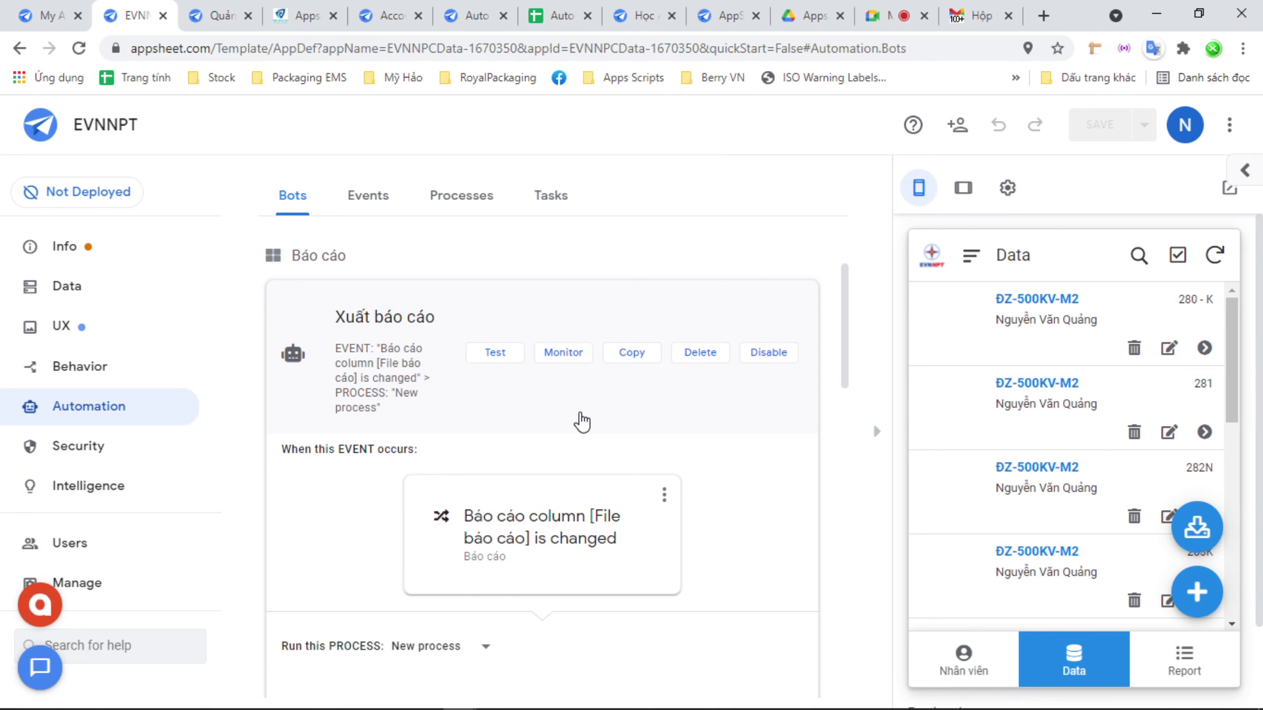
click(881, 16)
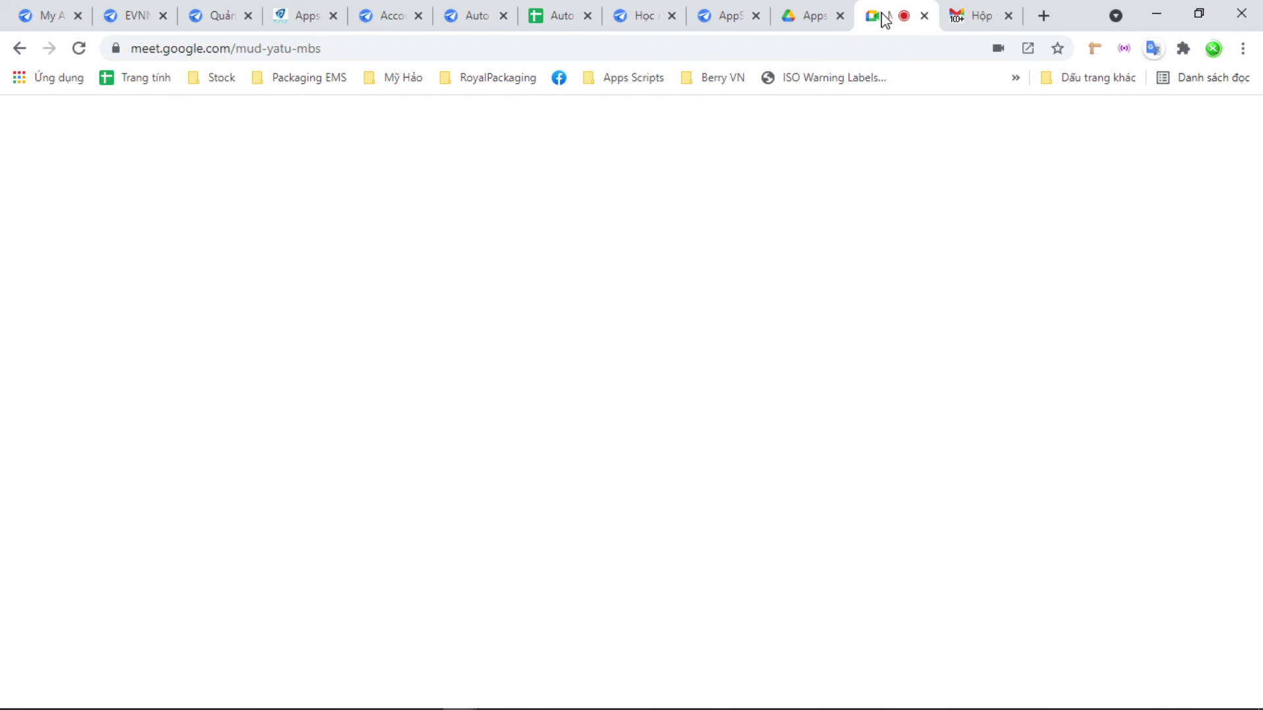